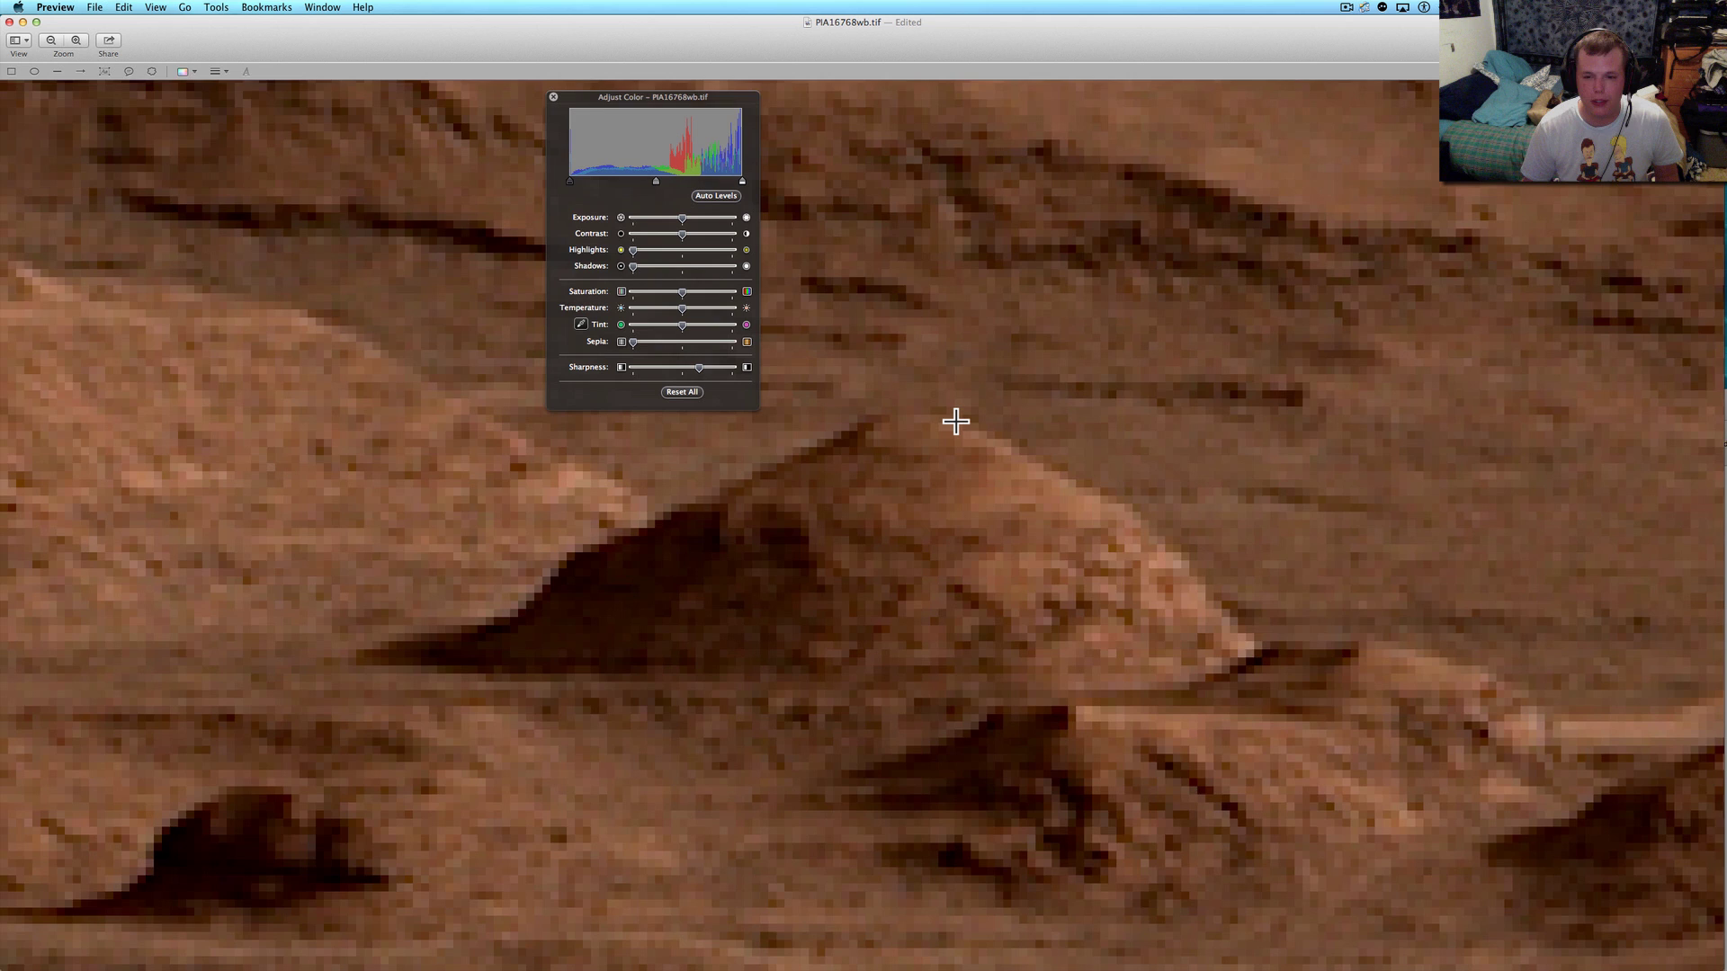
pyautogui.scroll(-5, 956, 422)
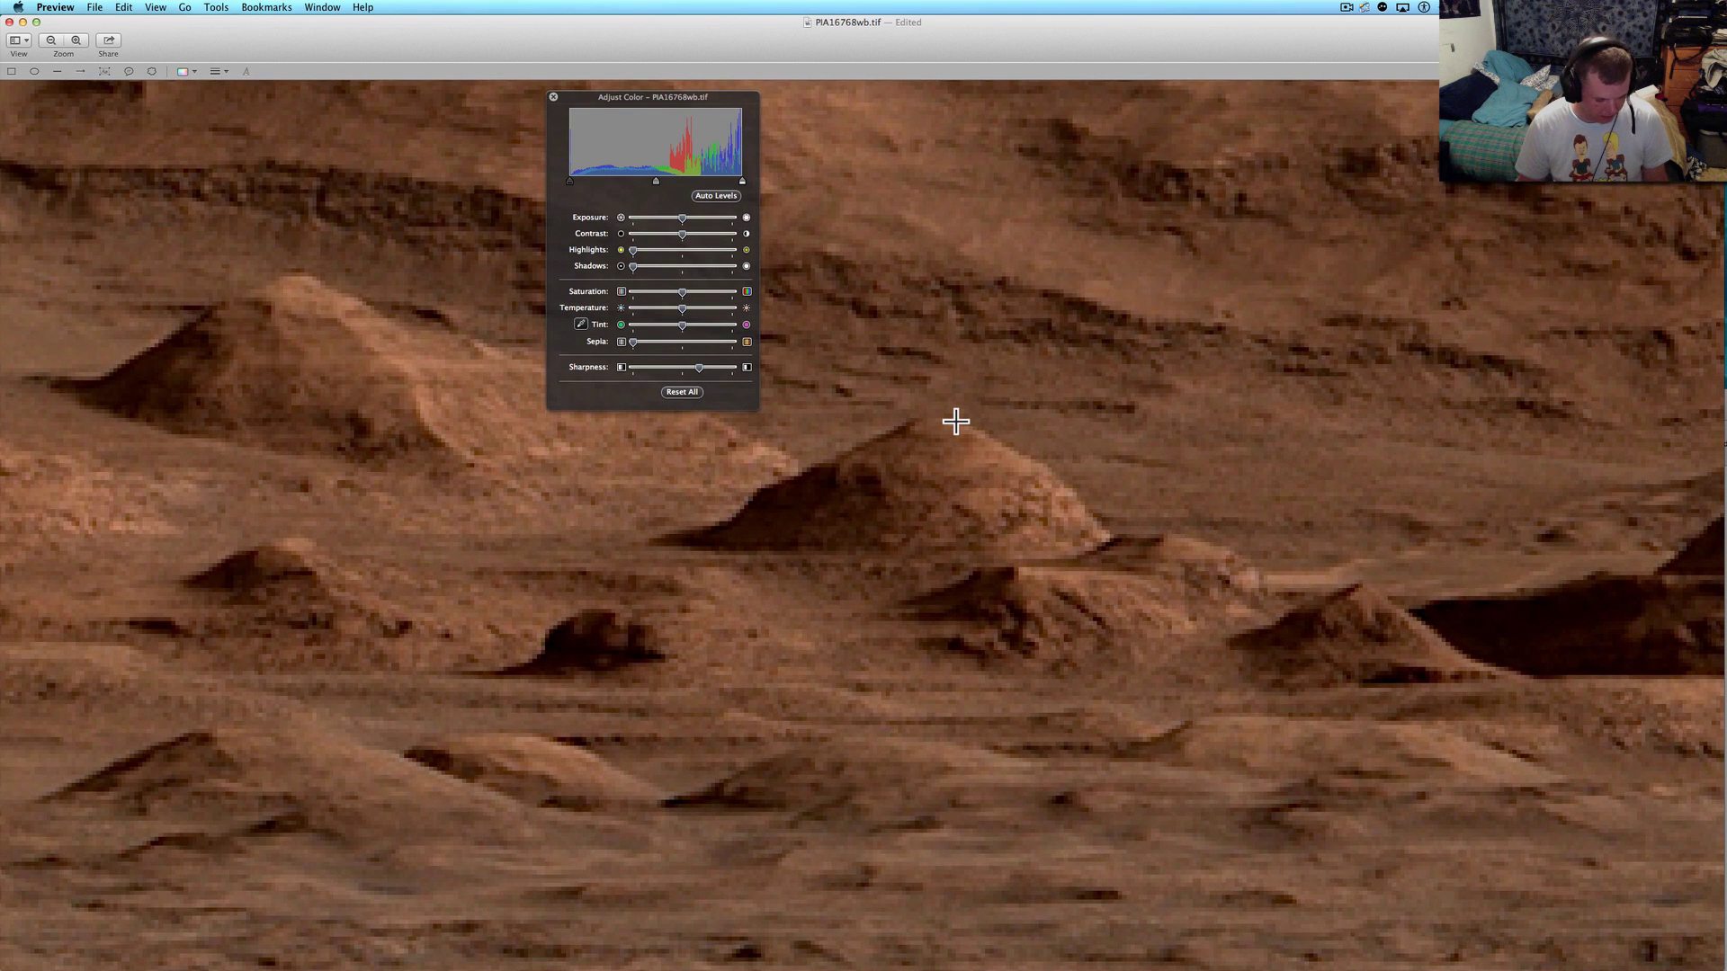
# Cycle through the running applications in the app switcher without leaving Preview.
pyautogui.press('cmd+Tab')
pyautogui.press('super+Tab')
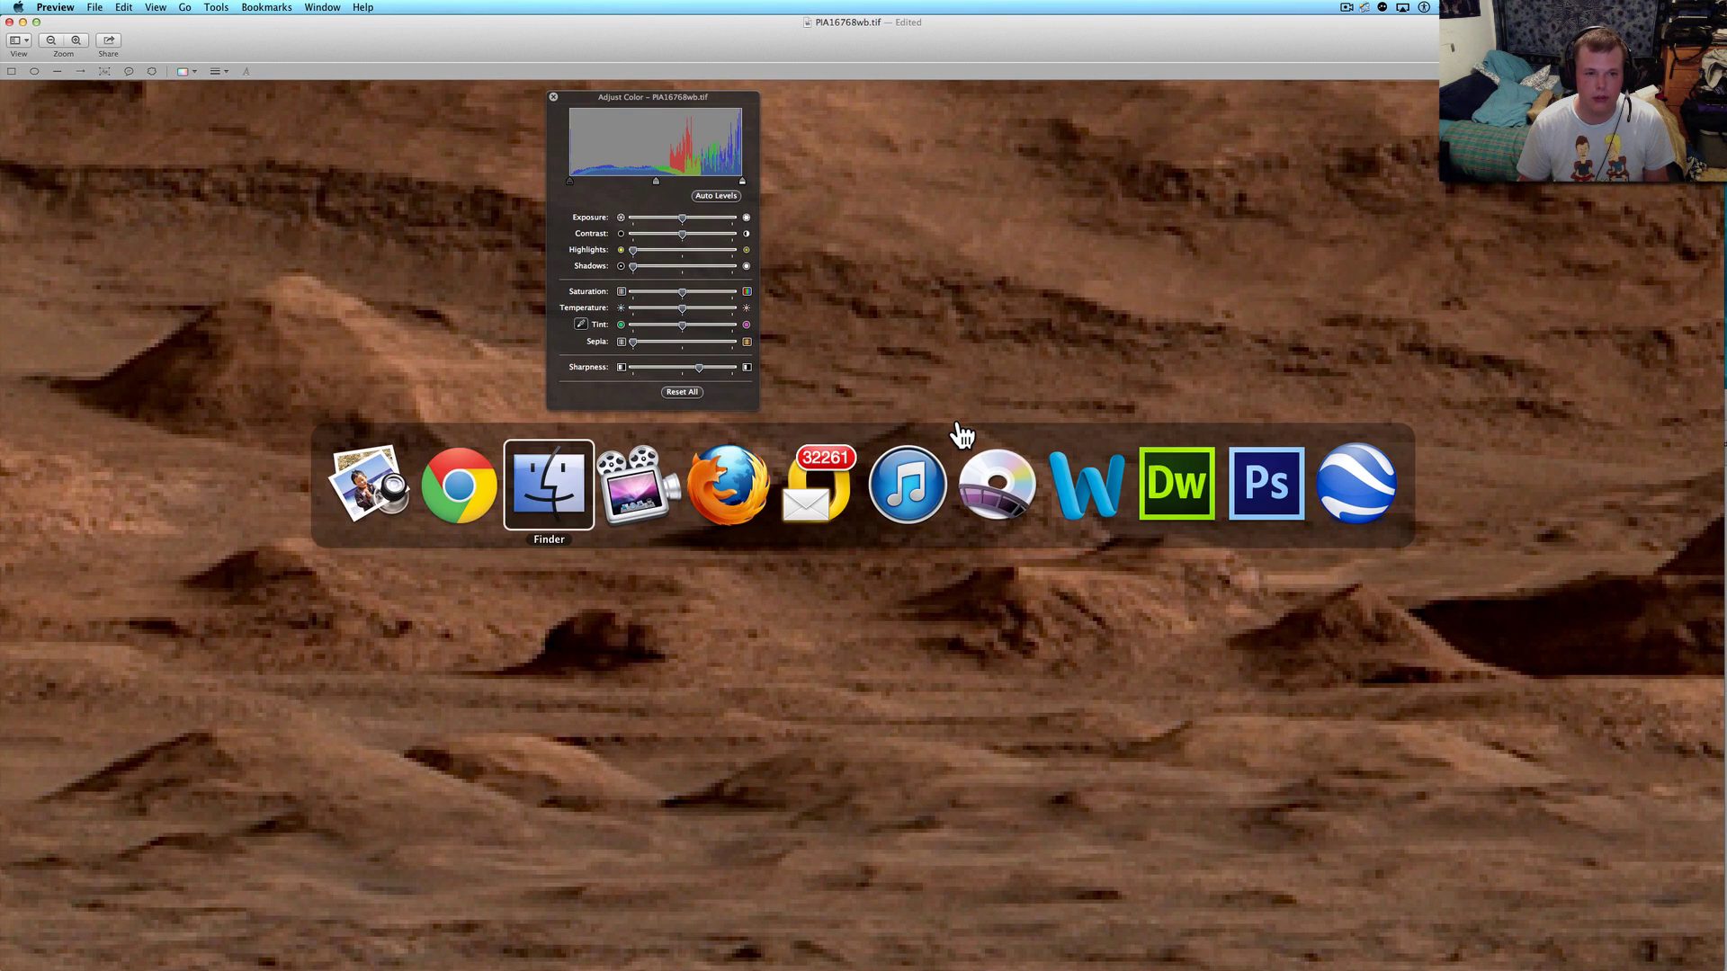
pyautogui.press('super+Tab')
pyautogui.press('super+Tab')
pyautogui.press('super+Tab')
pyautogui.press('super+Tab')
pyautogui.press('super+Tab')
pyautogui.press('super+Tab')
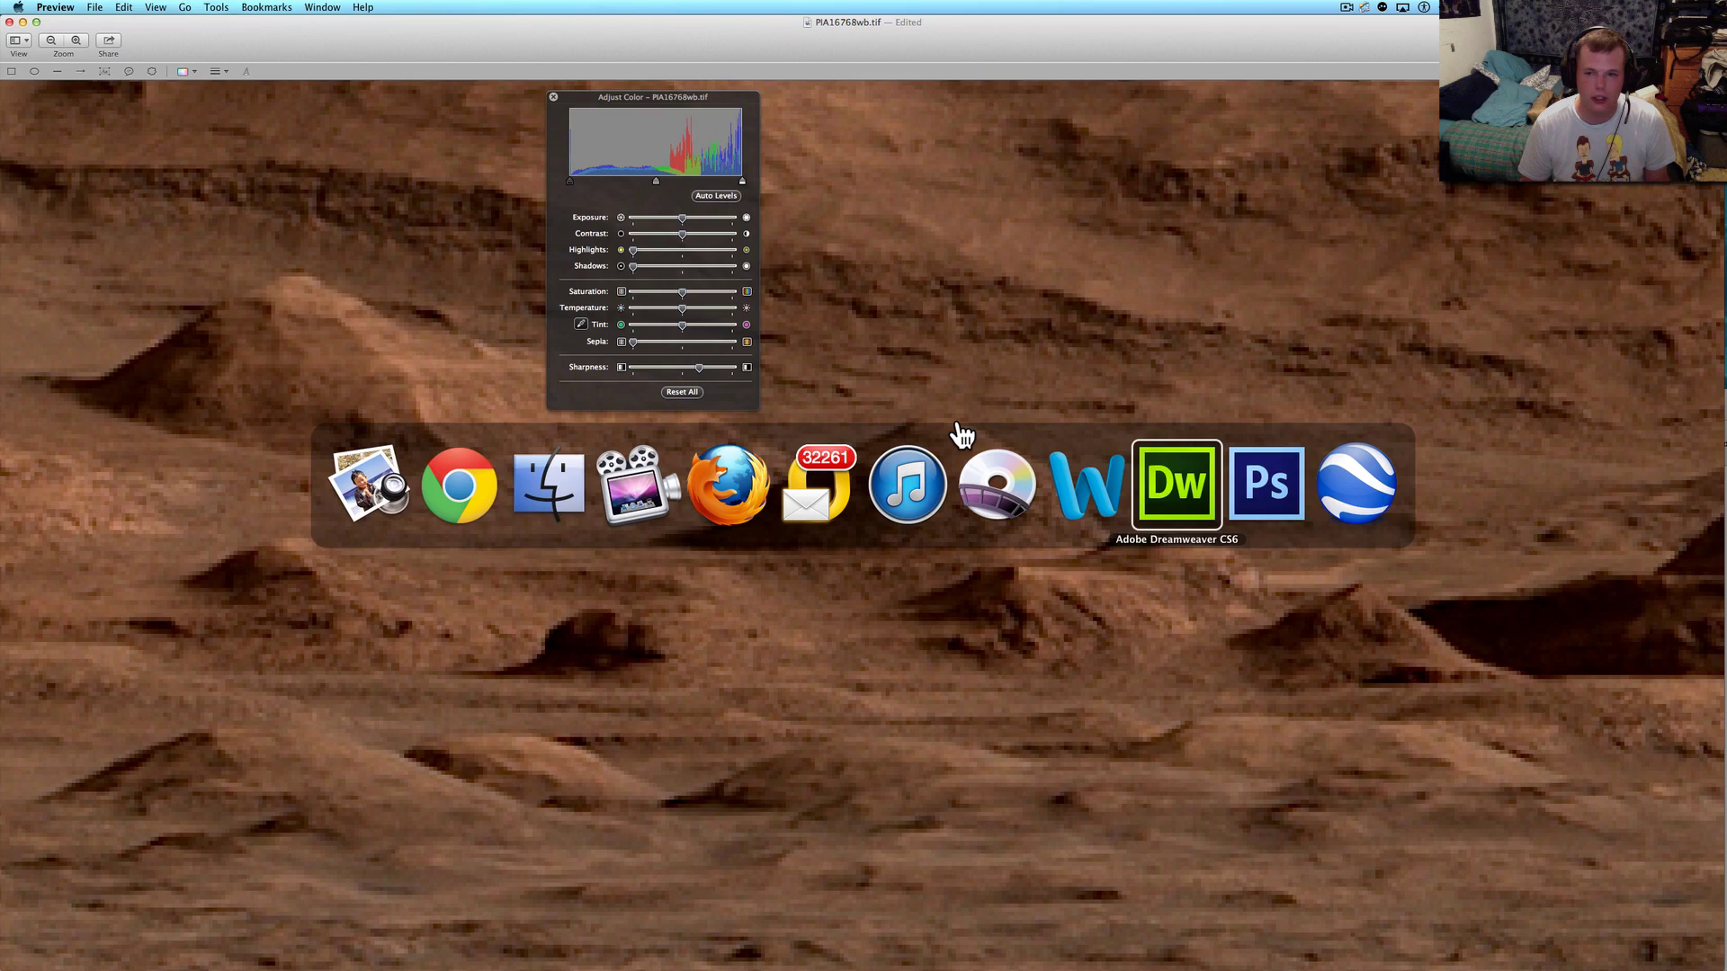
pyautogui.press('super+Tab')
pyautogui.press('super+Tab')
pyautogui.press('super+Tab')
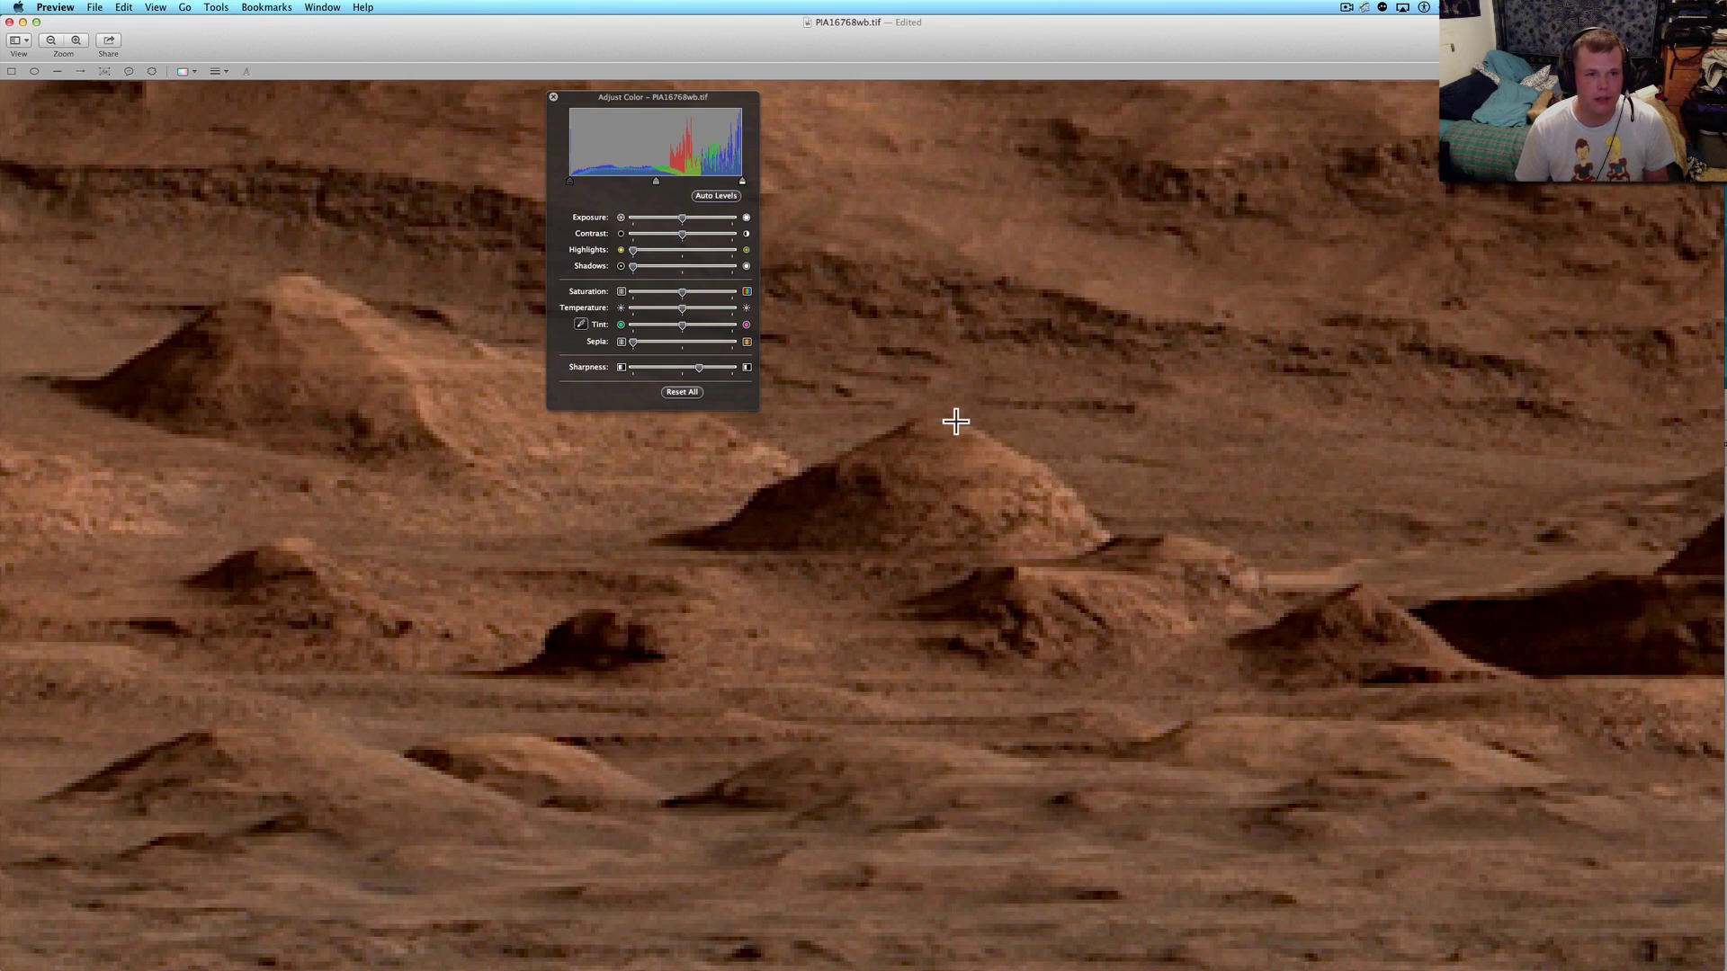
pyautogui.scroll(-3, 955, 423)
pyautogui.scroll(-3, 989, 411)
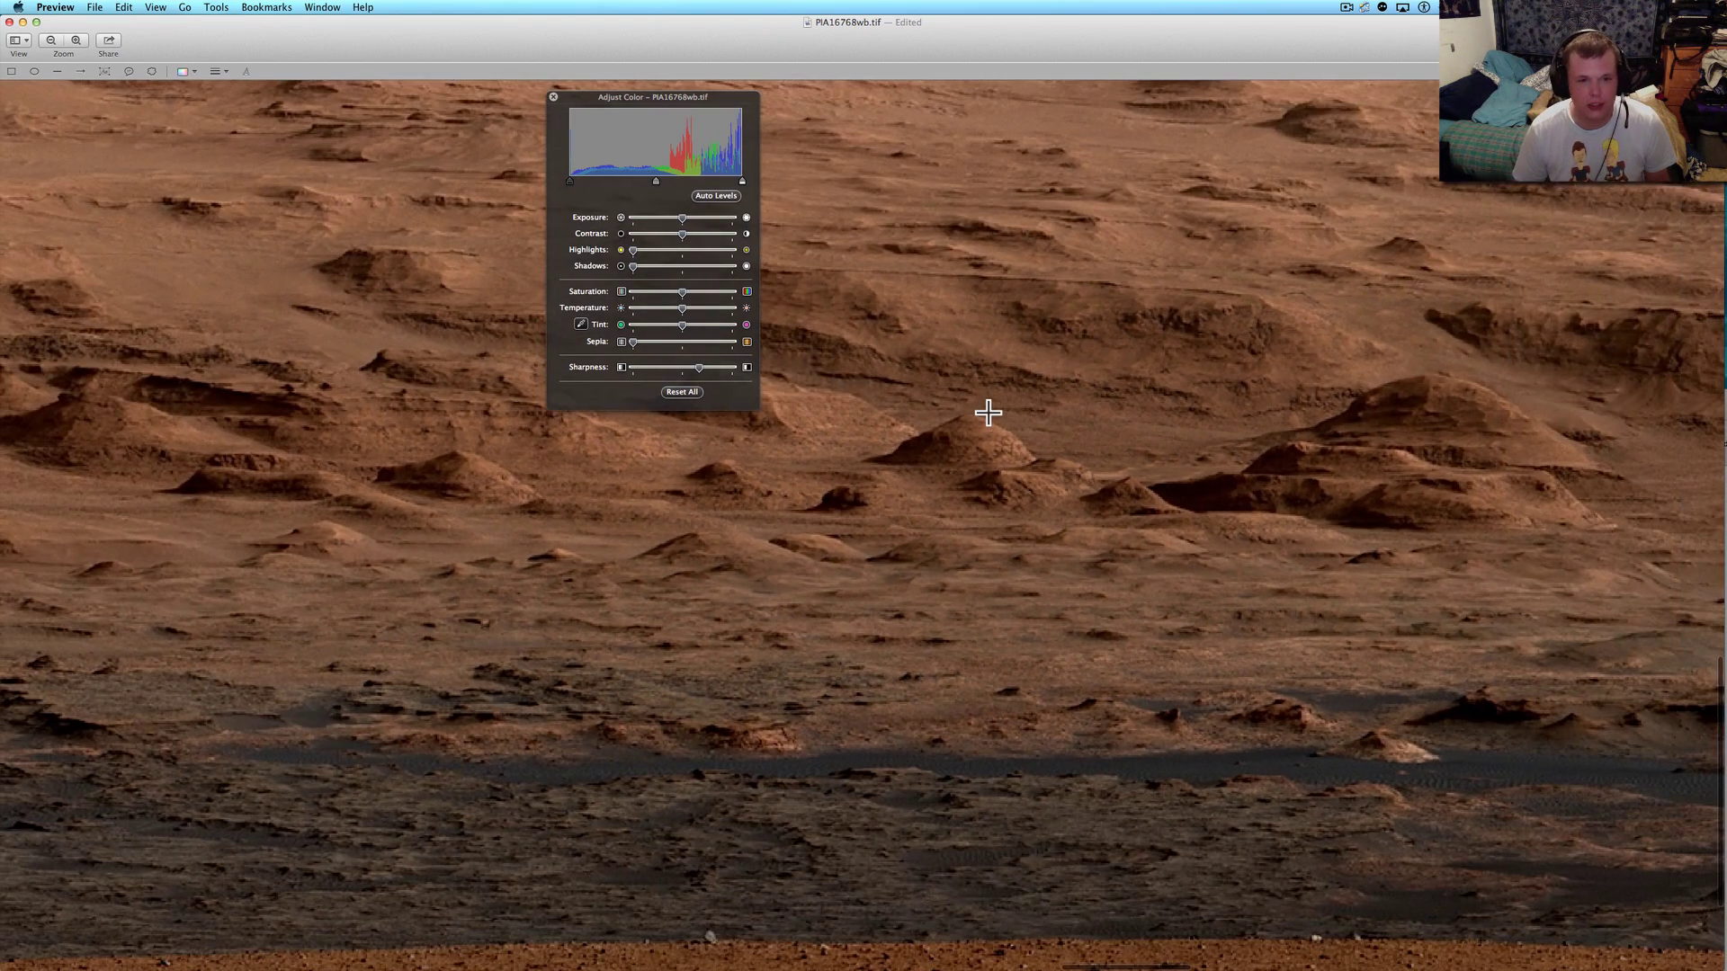
pyautogui.scroll(-2, 988, 410)
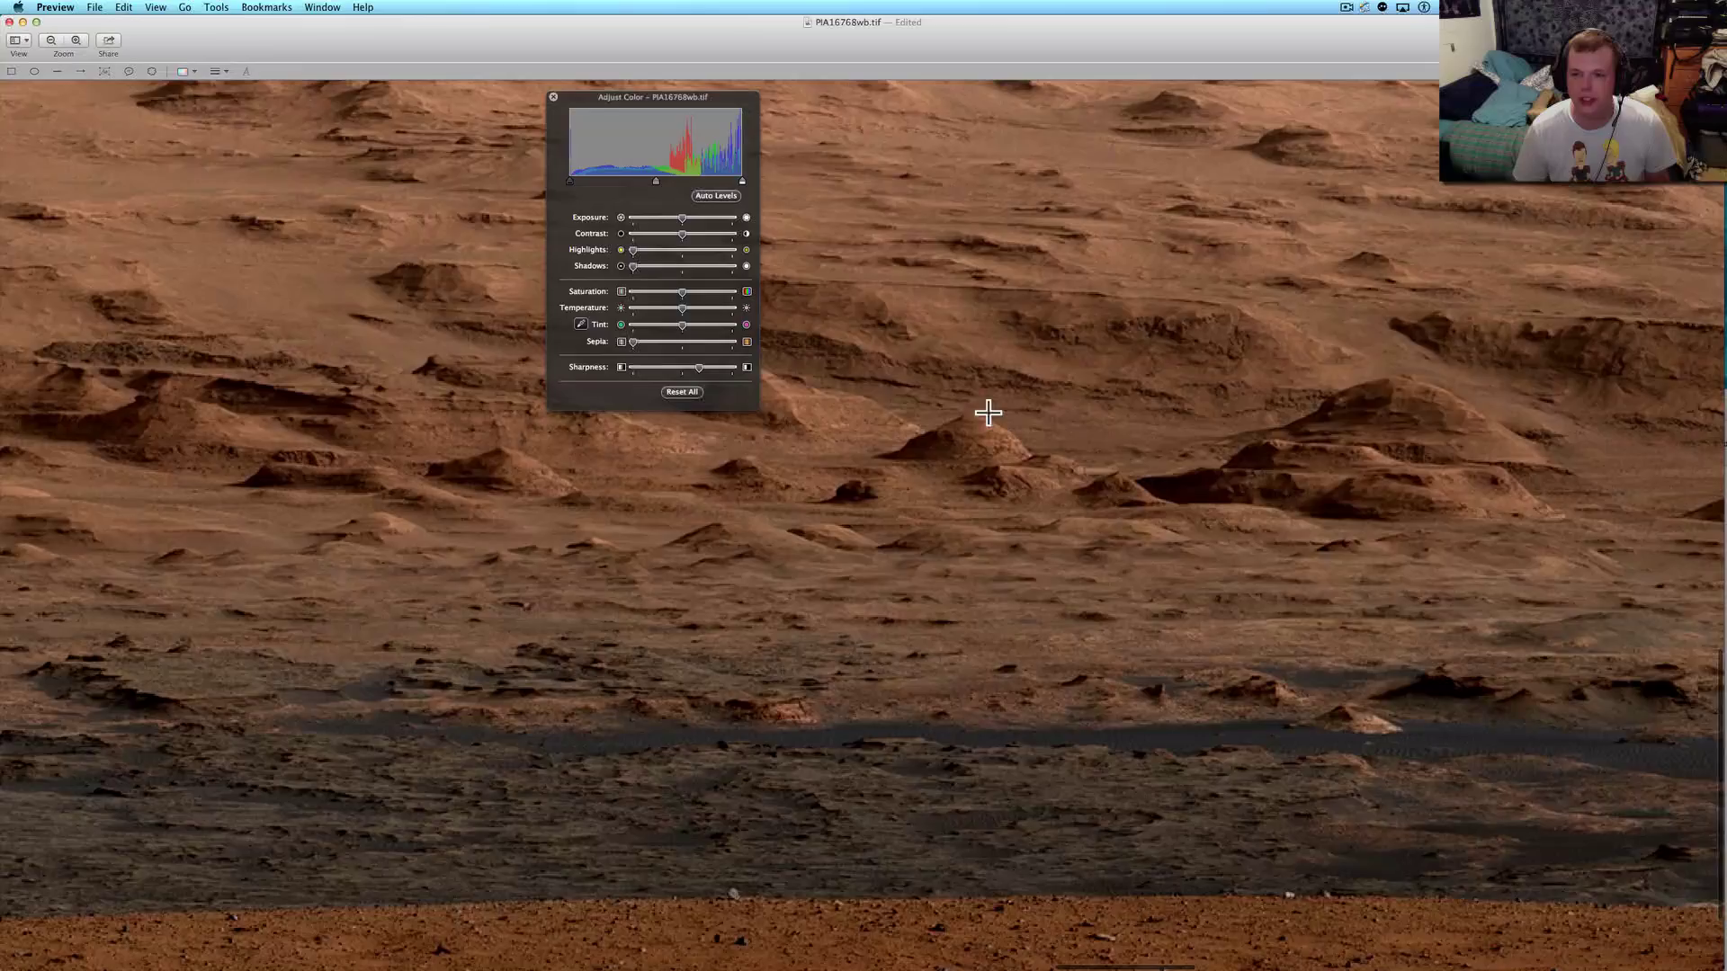
pyautogui.scroll(-2, 988, 411)
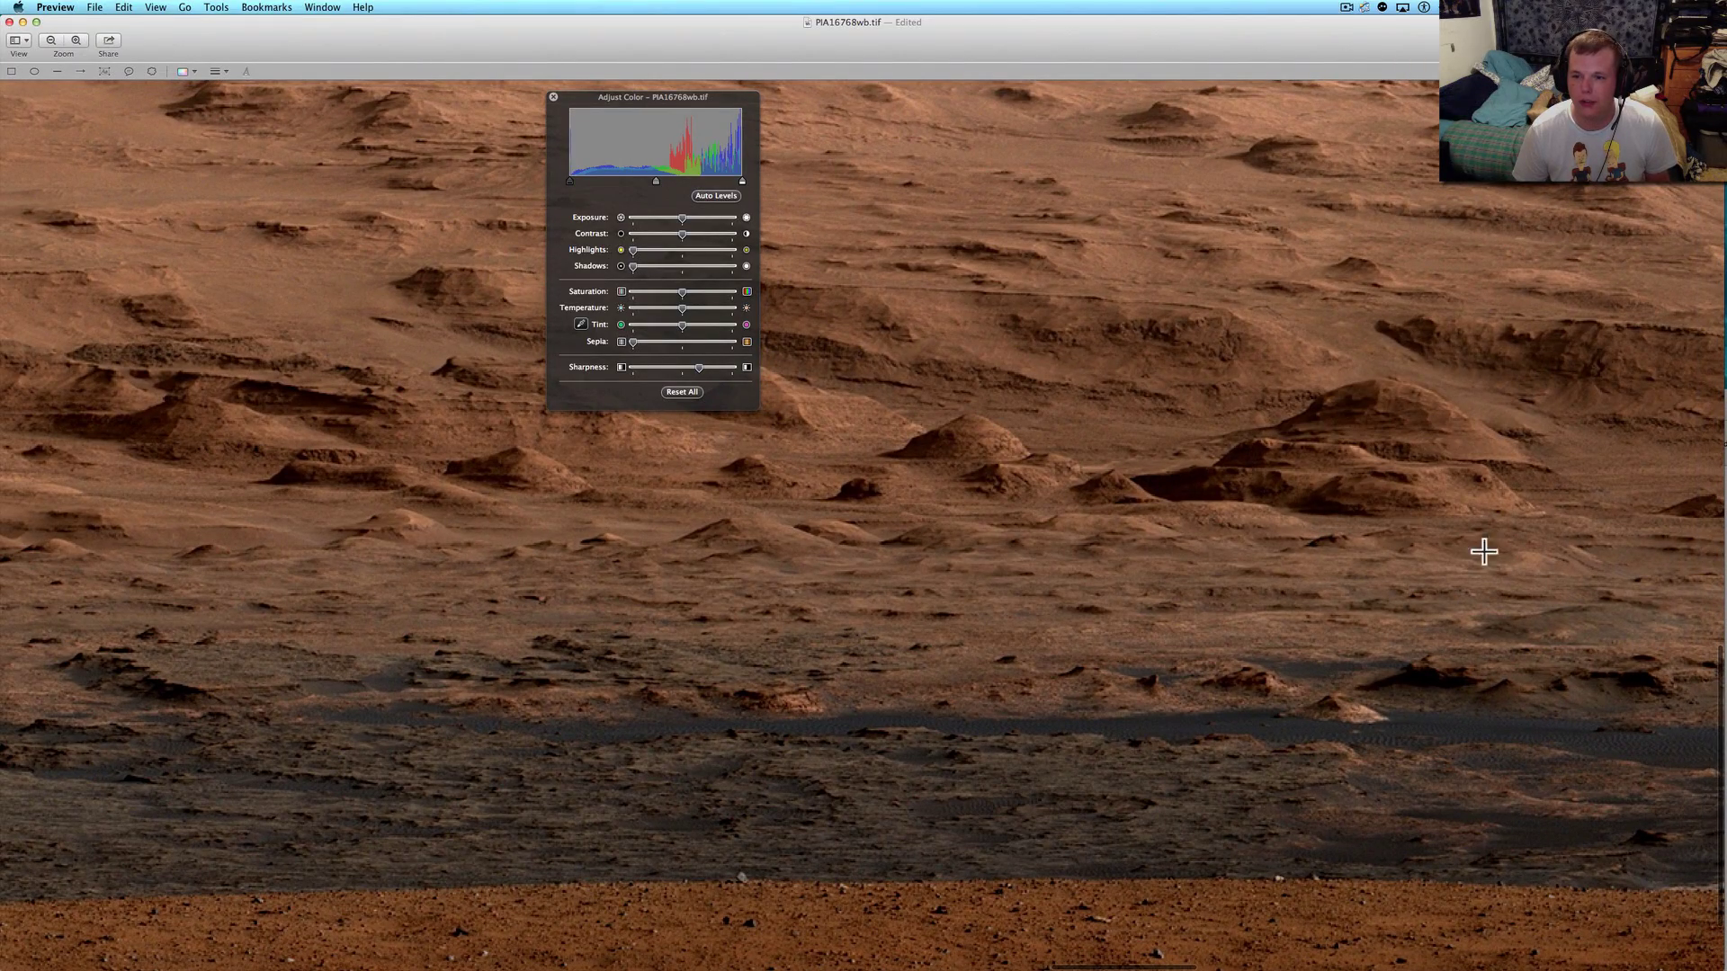
pyautogui.scroll(-2, 1146, 608)
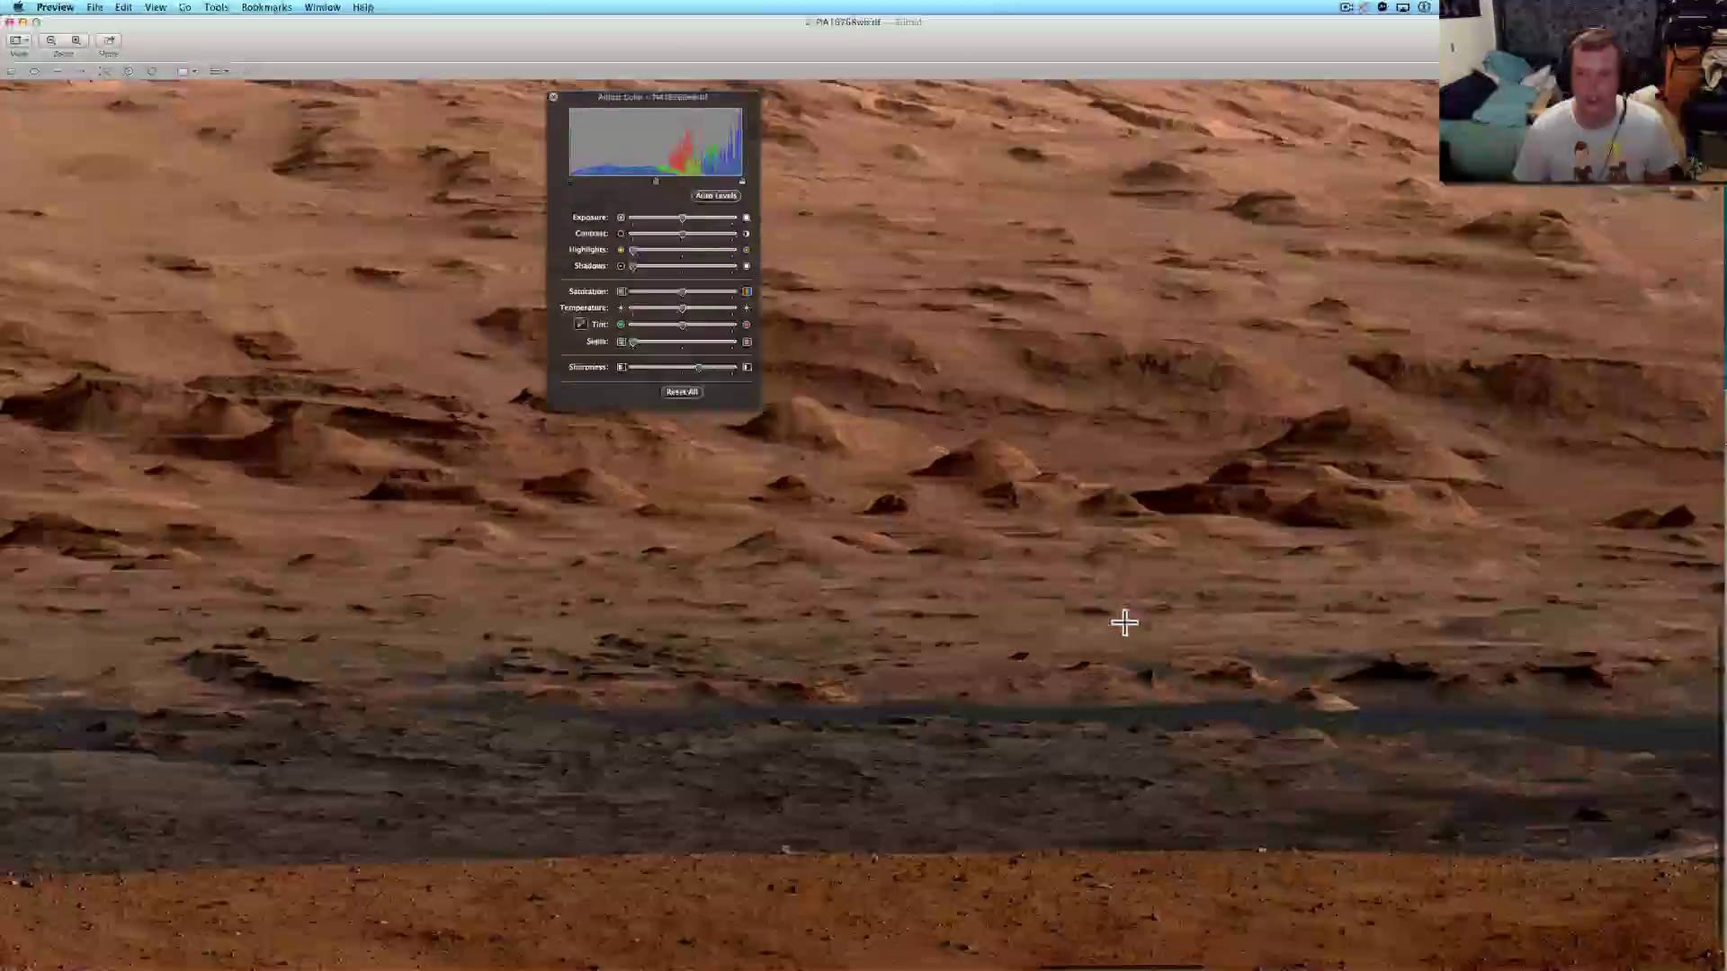
pyautogui.scroll(-2, 1133, 614)
pyautogui.scroll(-2, 1124, 623)
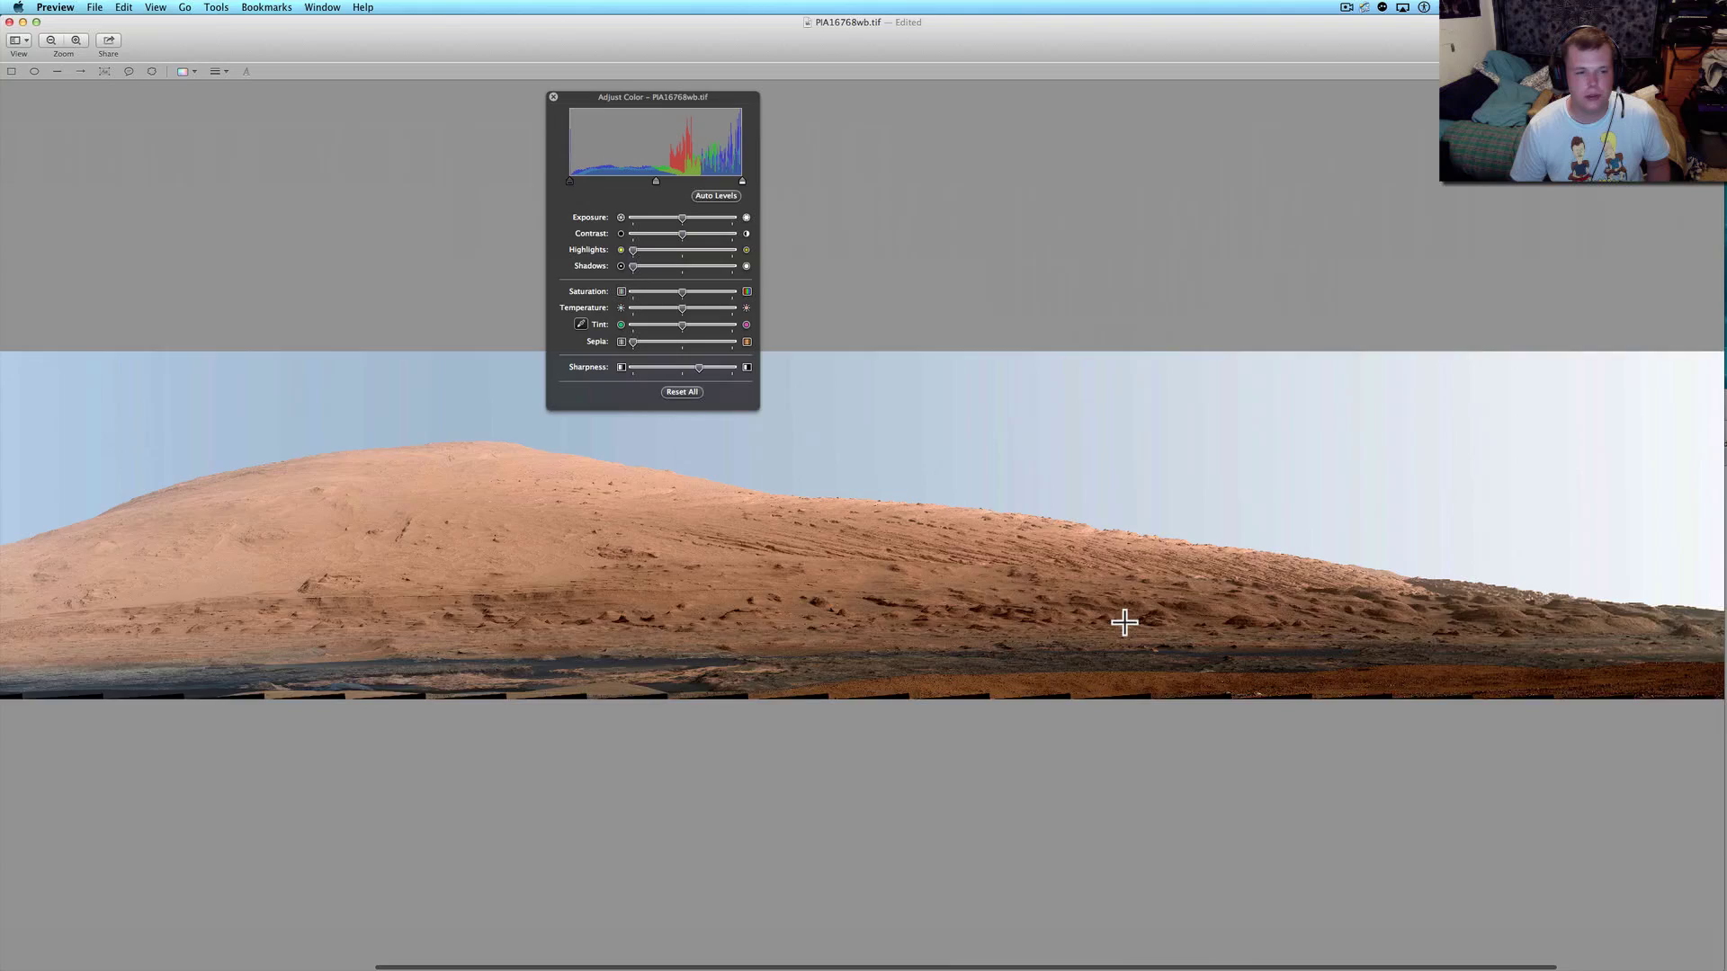
pyautogui.scroll(-2, 1124, 623)
pyautogui.scroll(-1, 1124, 623)
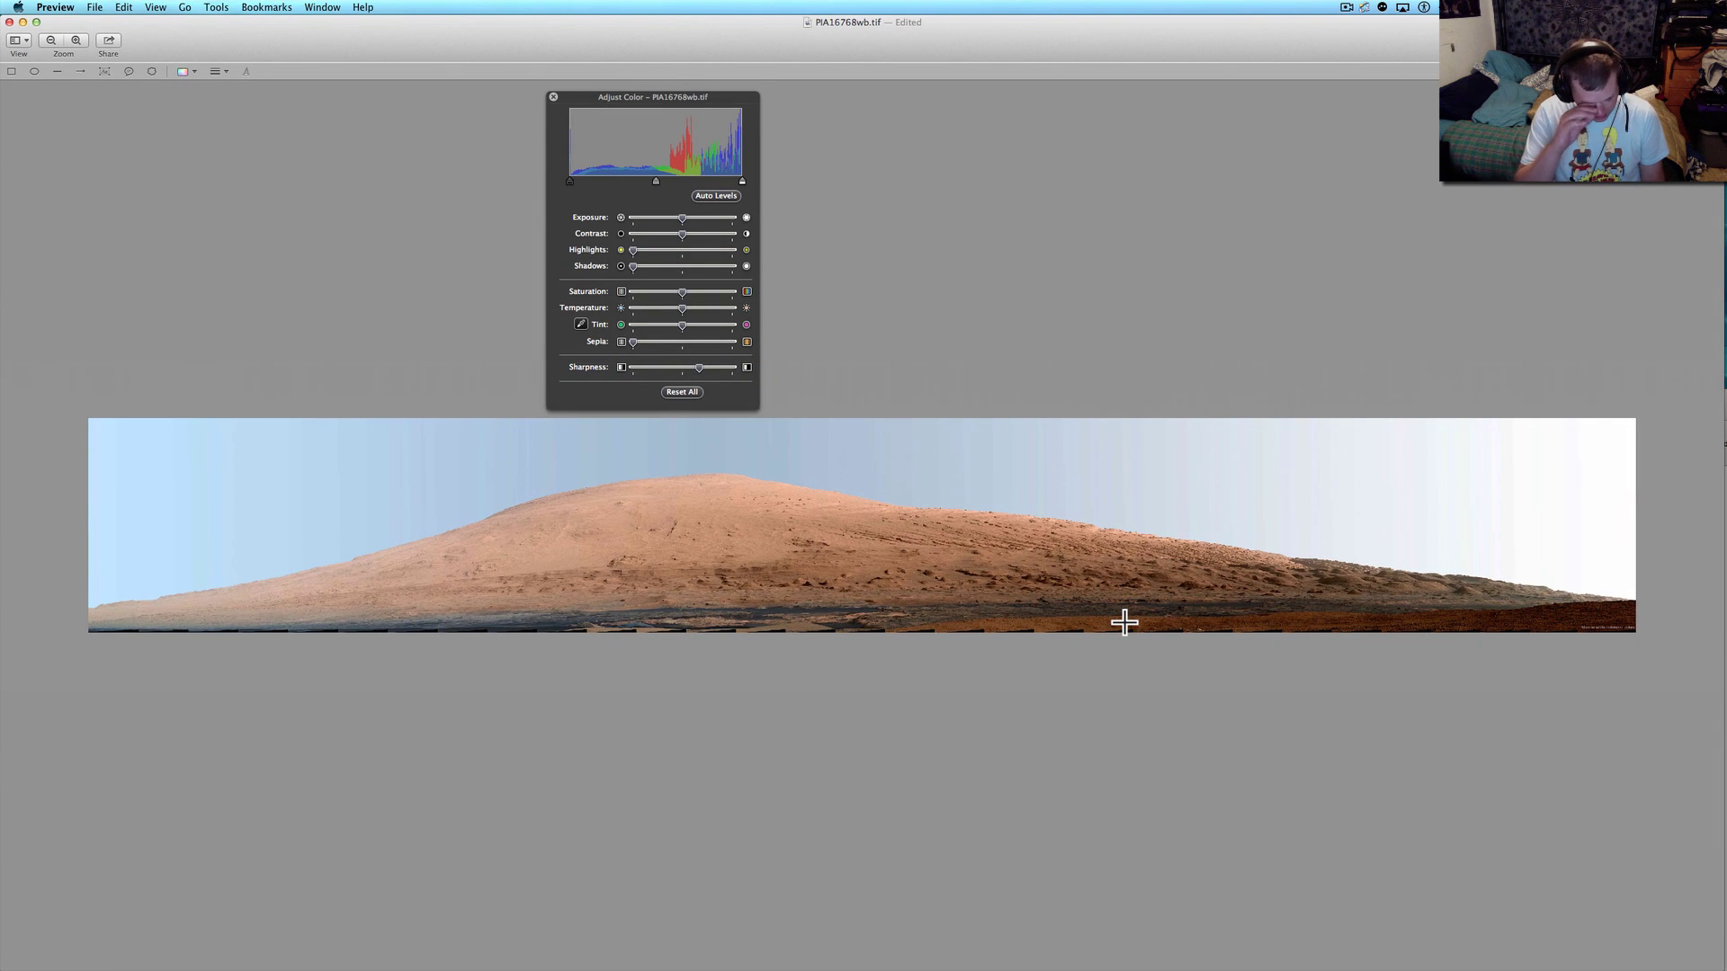
# Reopen and dismiss the application list to stay in Preview, then head toward Chrome.
pyautogui.press('super+Tab')
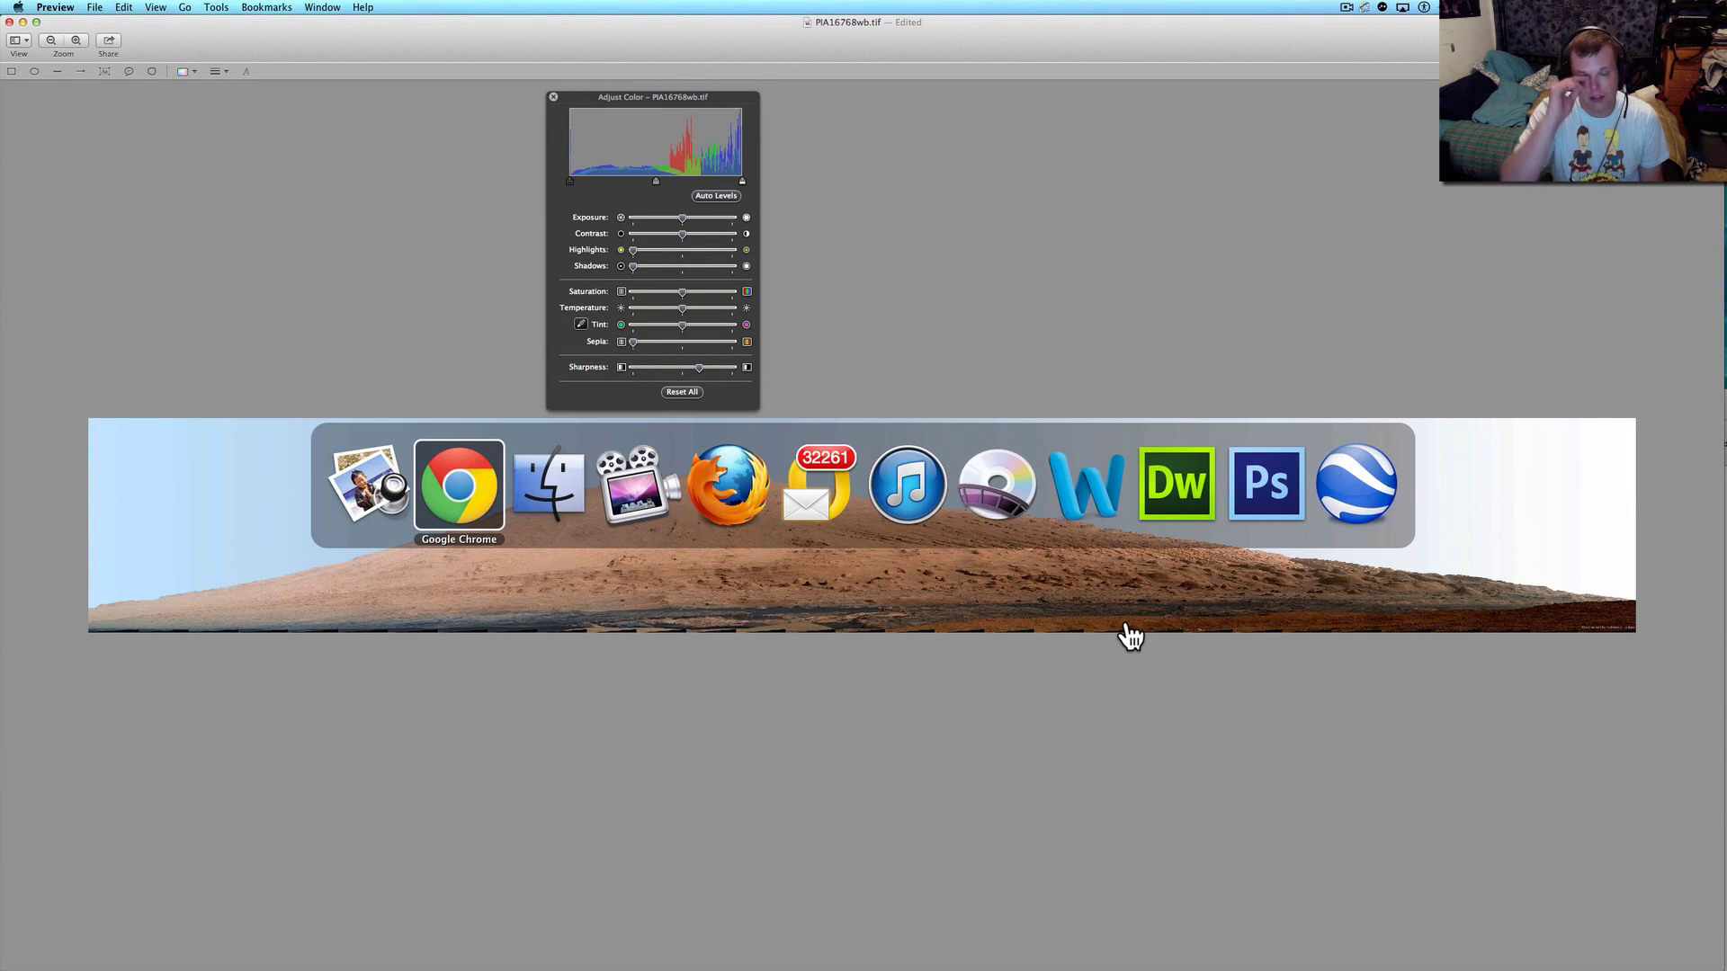
pyautogui.press('Escape')
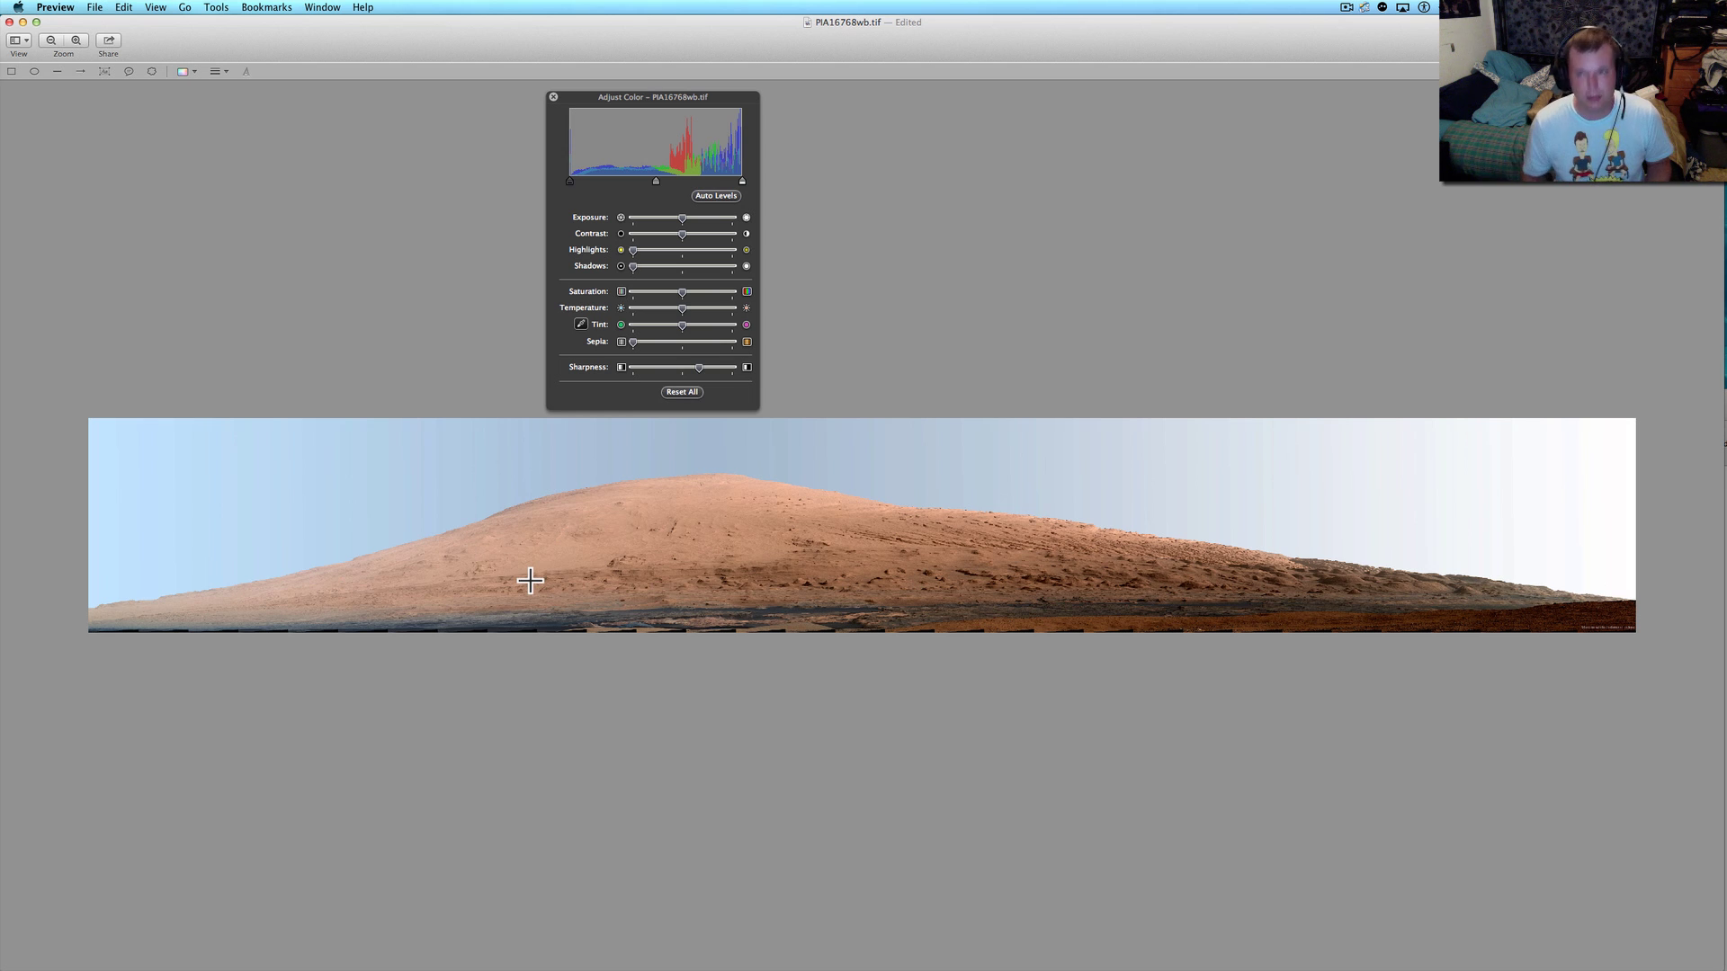
pyautogui.press('cmd+Tab')
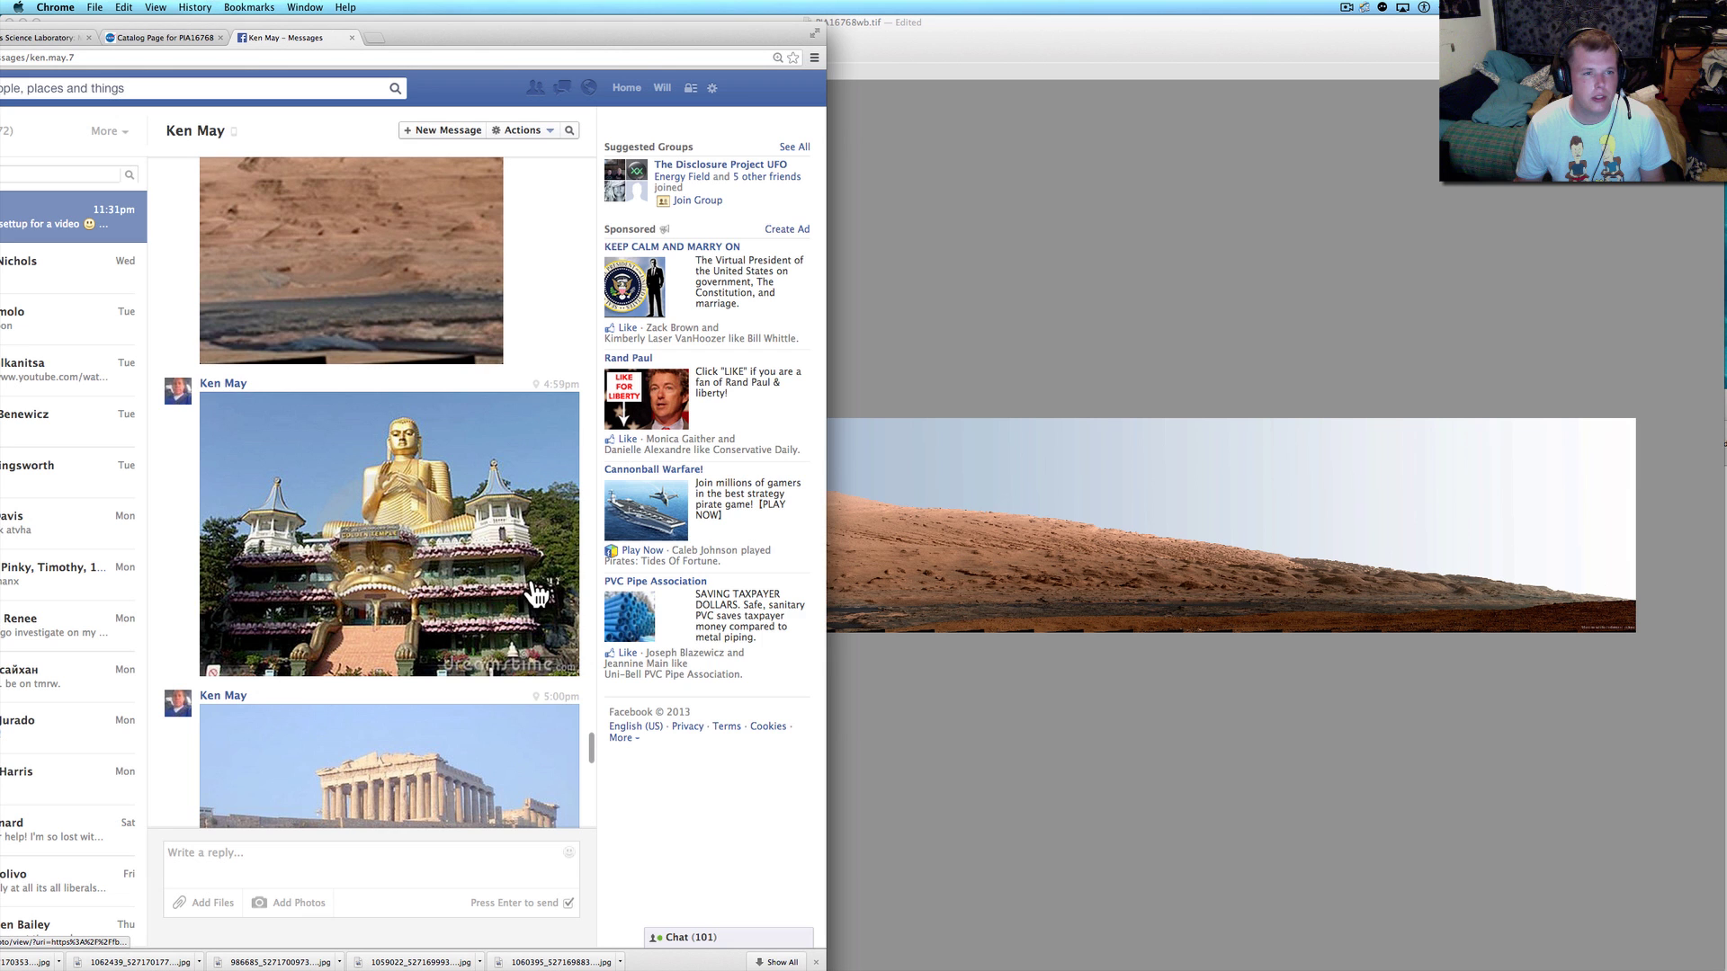
pyautogui.scroll(2, 502, 529)
pyautogui.scroll(3, 502, 529)
pyautogui.scroll(3, 502, 529)
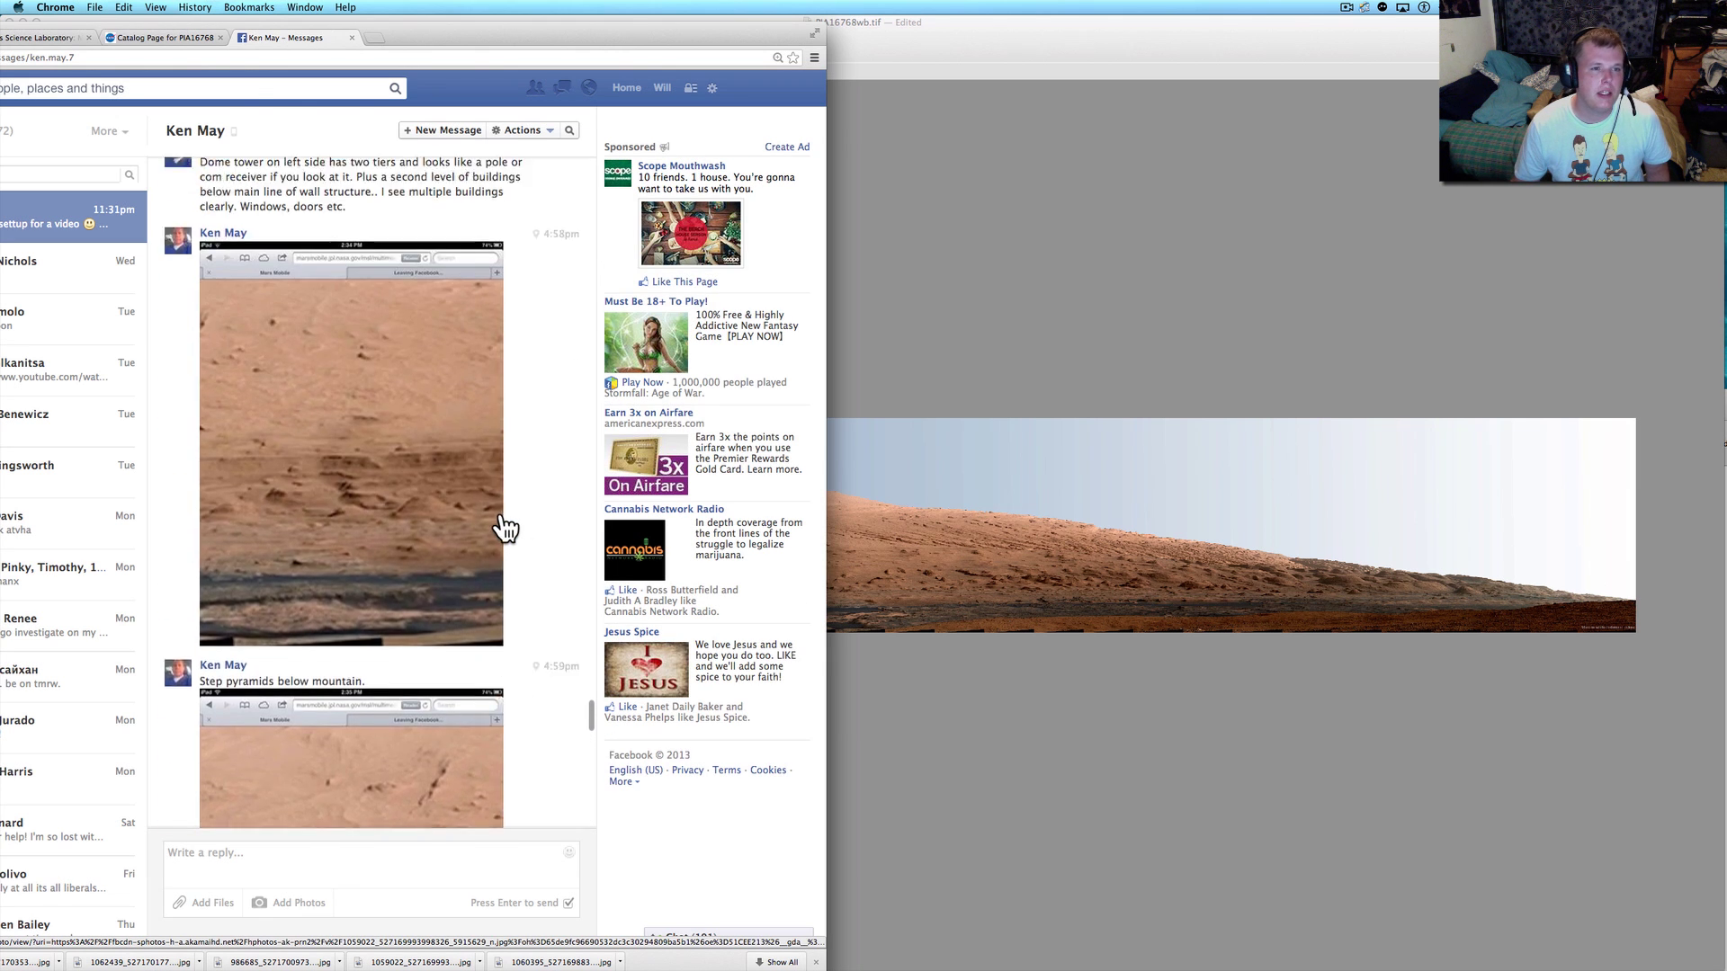
pyautogui.scroll(2, 505, 528)
pyautogui.scroll(3, 505, 528)
pyautogui.scroll(3, 506, 527)
pyautogui.scroll(3, 504, 527)
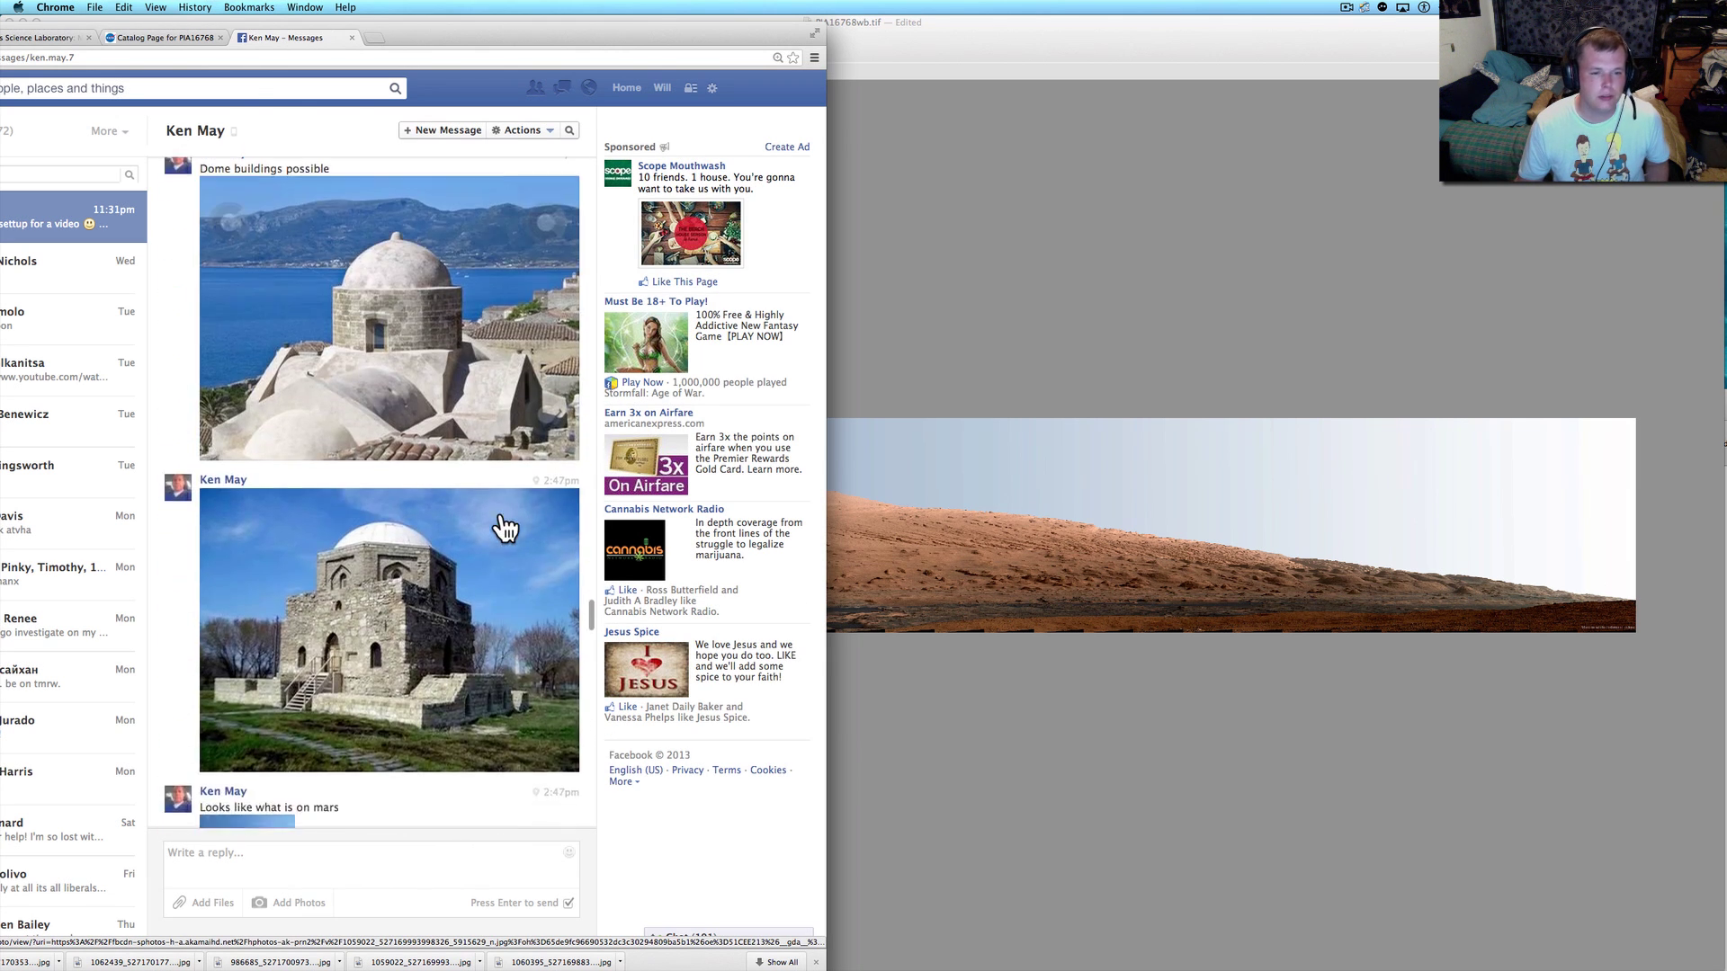
pyautogui.scroll(3, 505, 527)
pyautogui.scroll(3, 504, 528)
pyautogui.scroll(3, 505, 527)
pyautogui.scroll(3, 504, 528)
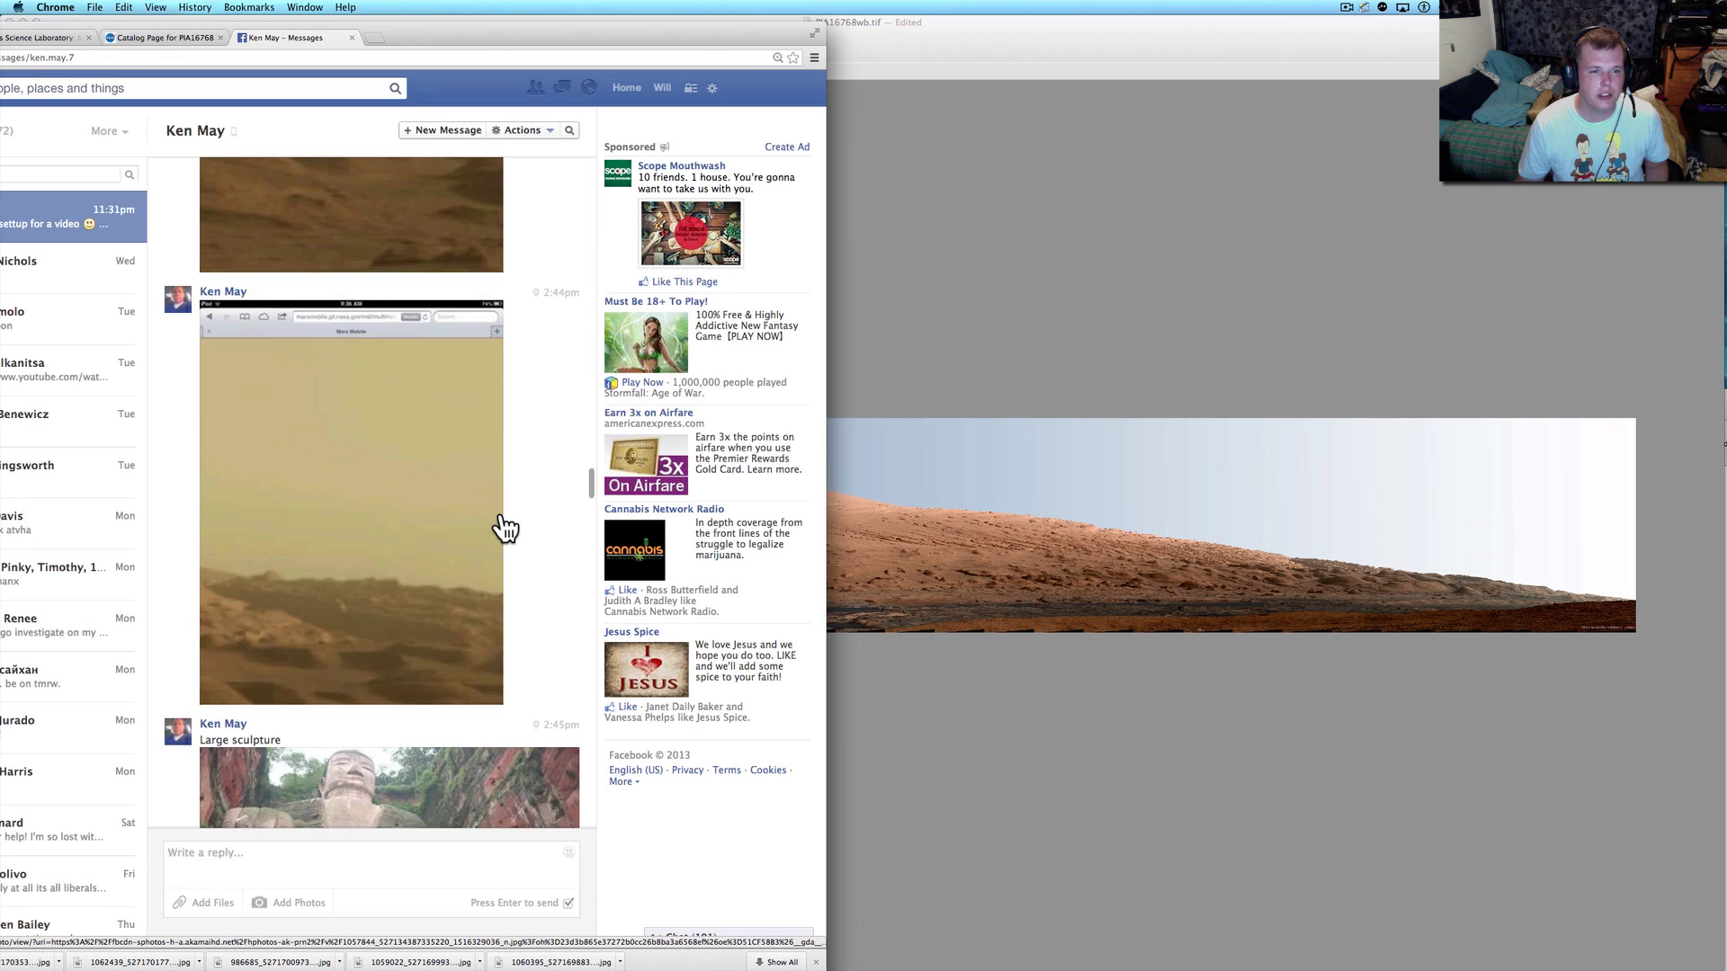
pyautogui.scroll(3, 505, 527)
pyautogui.scroll(3, 502, 527)
pyautogui.scroll(-3, 500, 528)
pyautogui.scroll(-3, 498, 528)
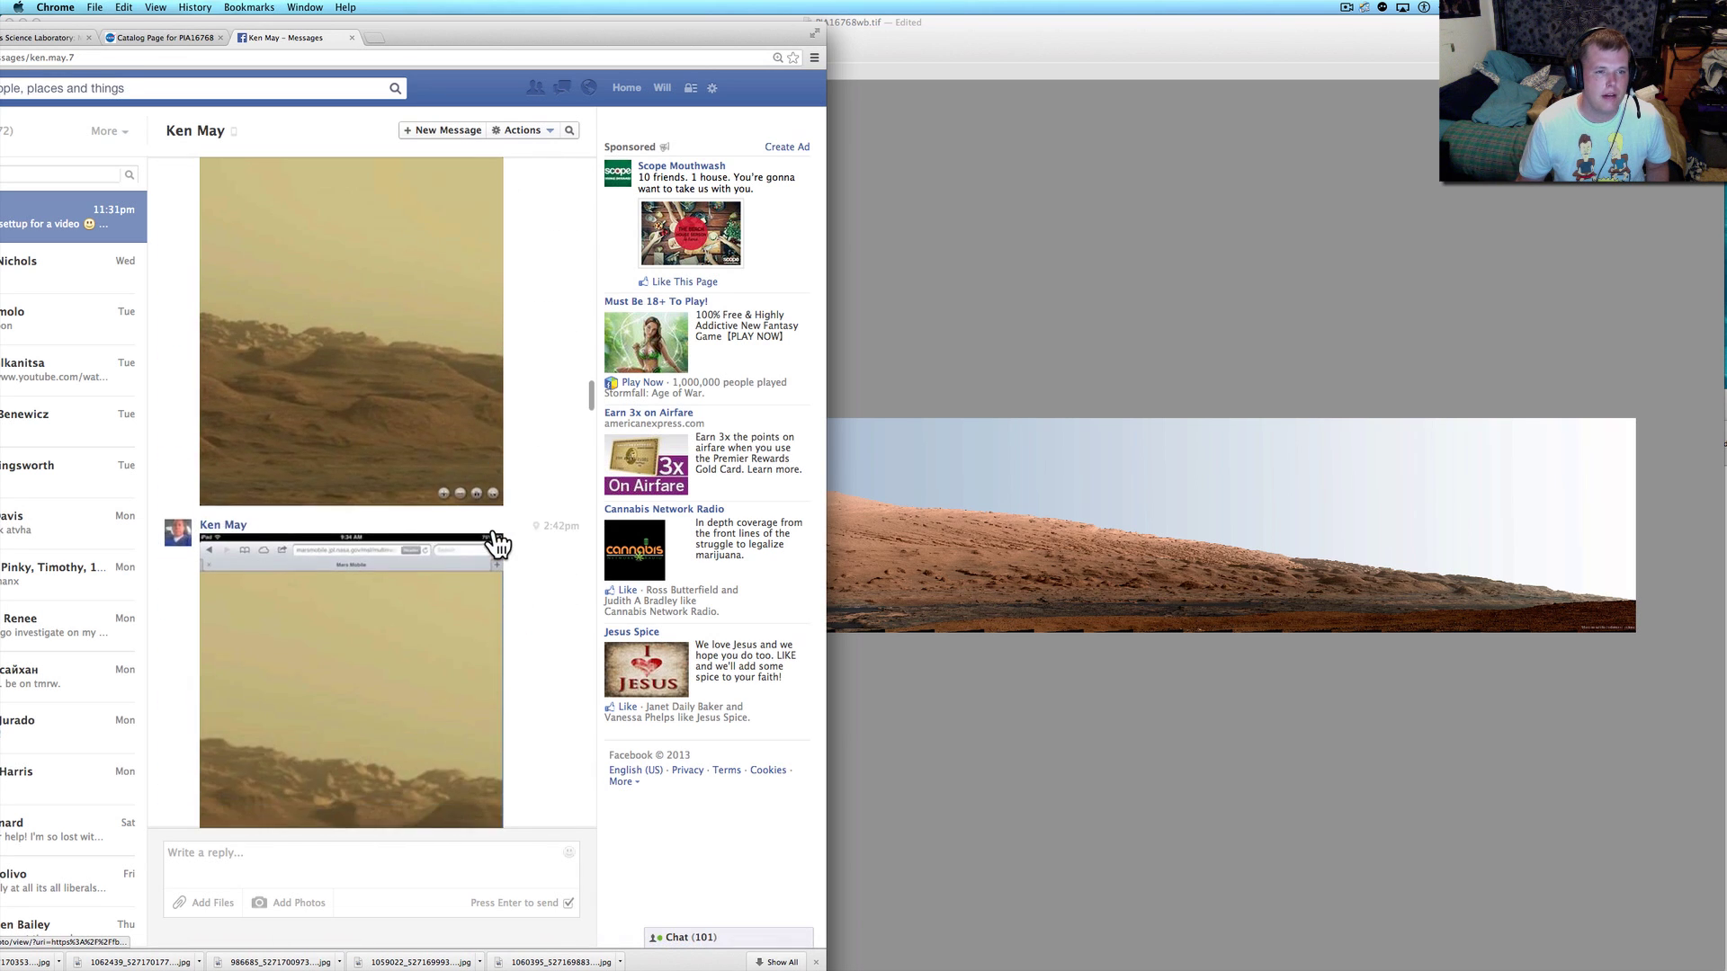
pyautogui.scroll(-1, 495, 540)
pyautogui.scroll(1, 495, 541)
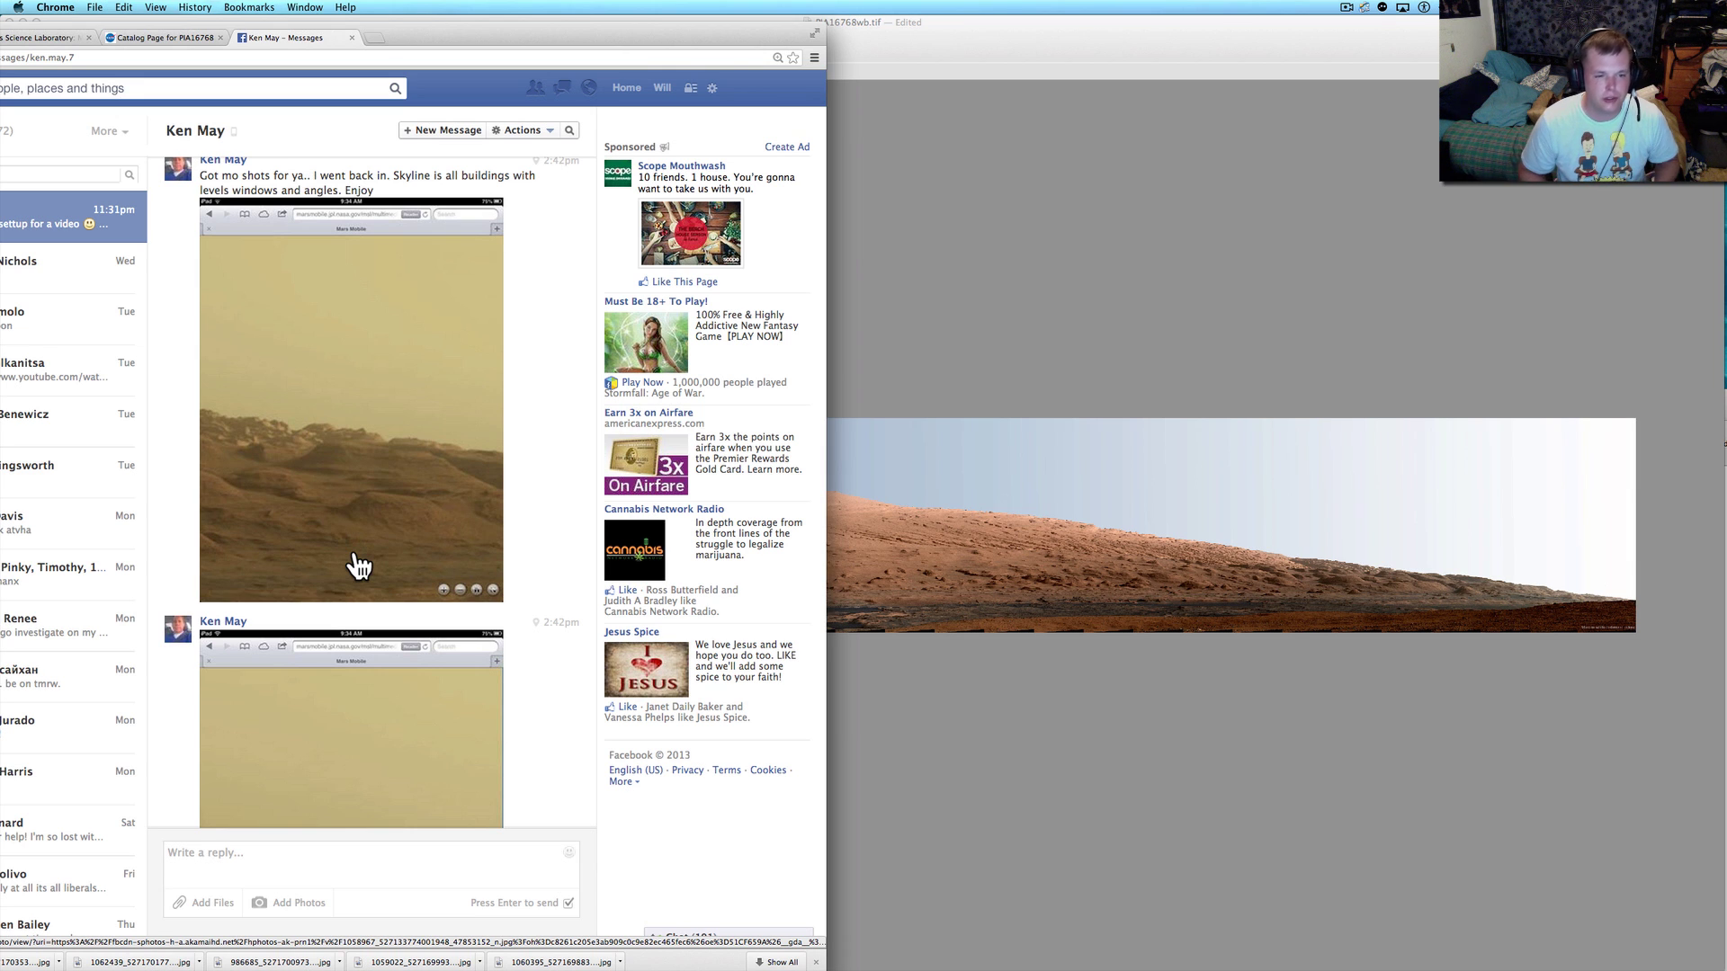
pyautogui.scroll(-5, 358, 566)
pyautogui.scroll(-1, 358, 566)
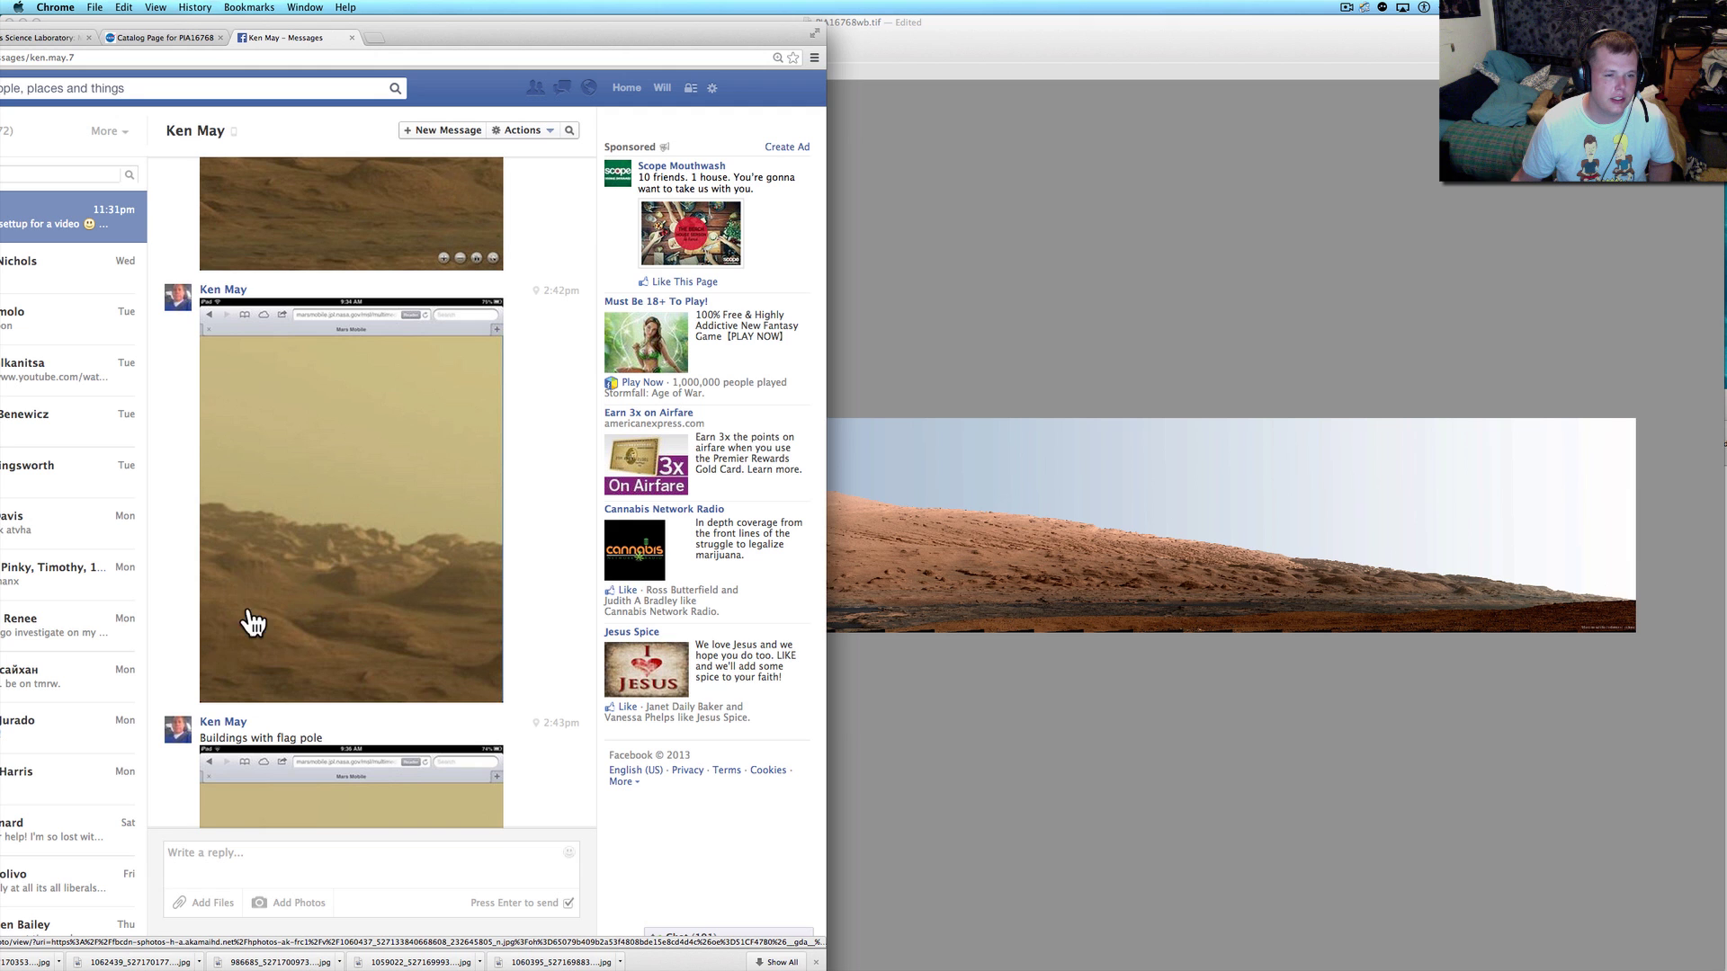
pyautogui.scroll(-3, 302, 539)
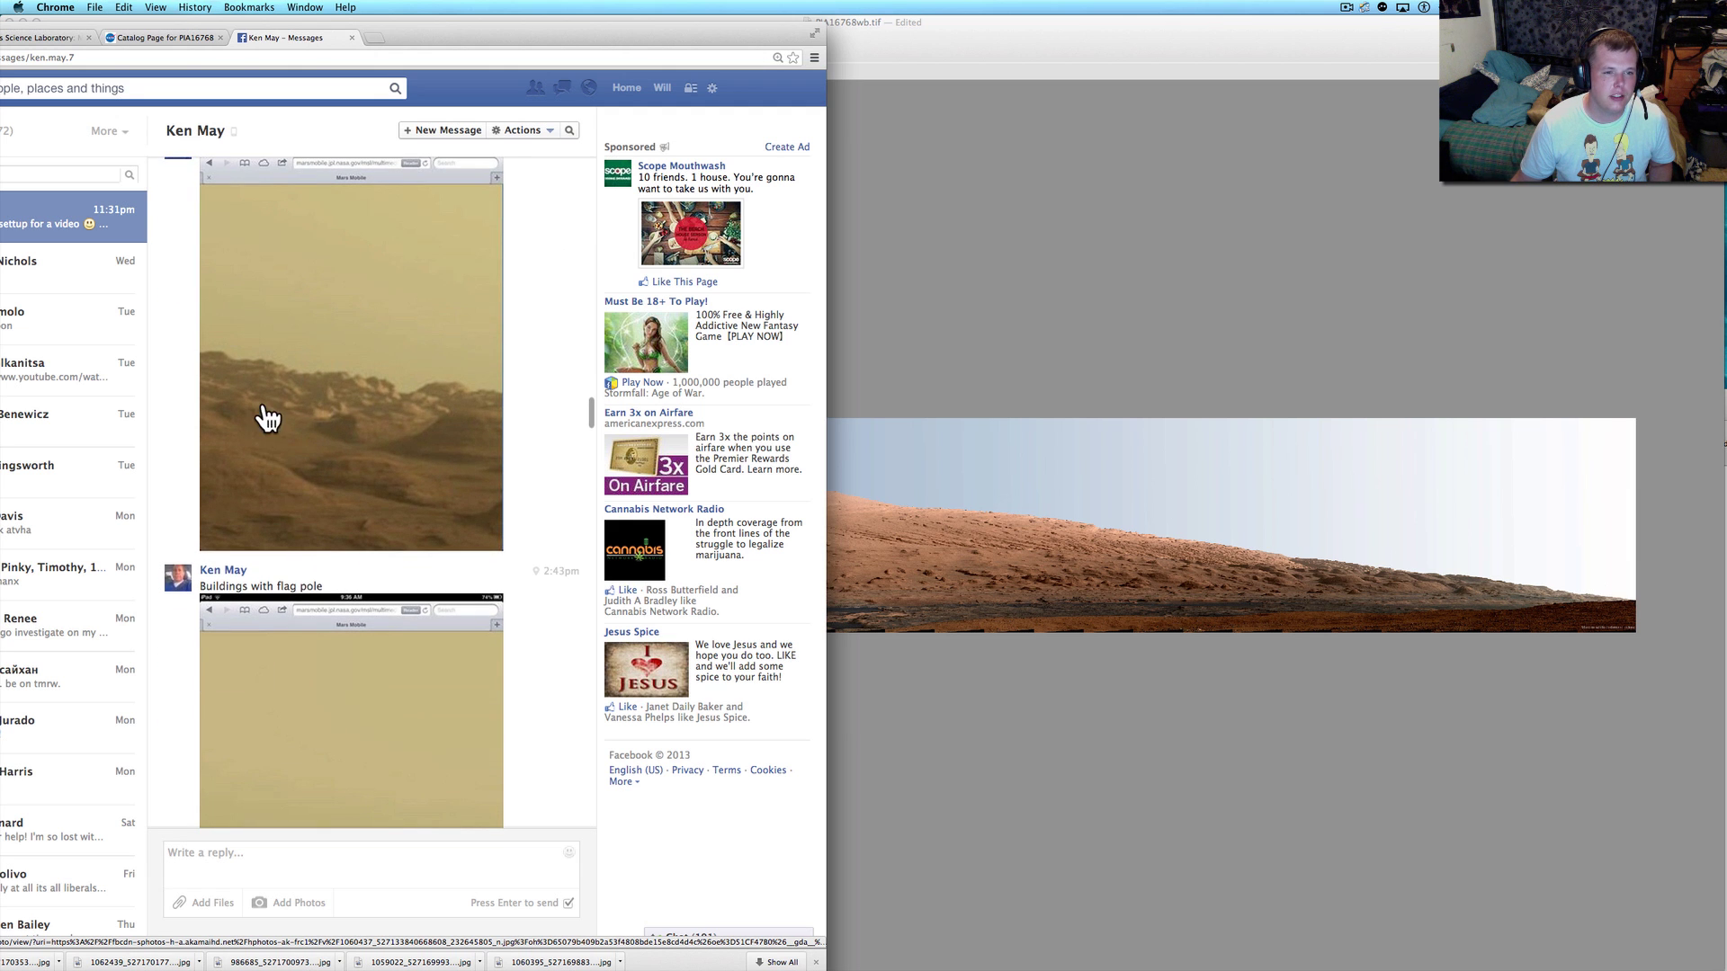
pyautogui.scroll(-1, 277, 412)
pyautogui.scroll(-5, 290, 405)
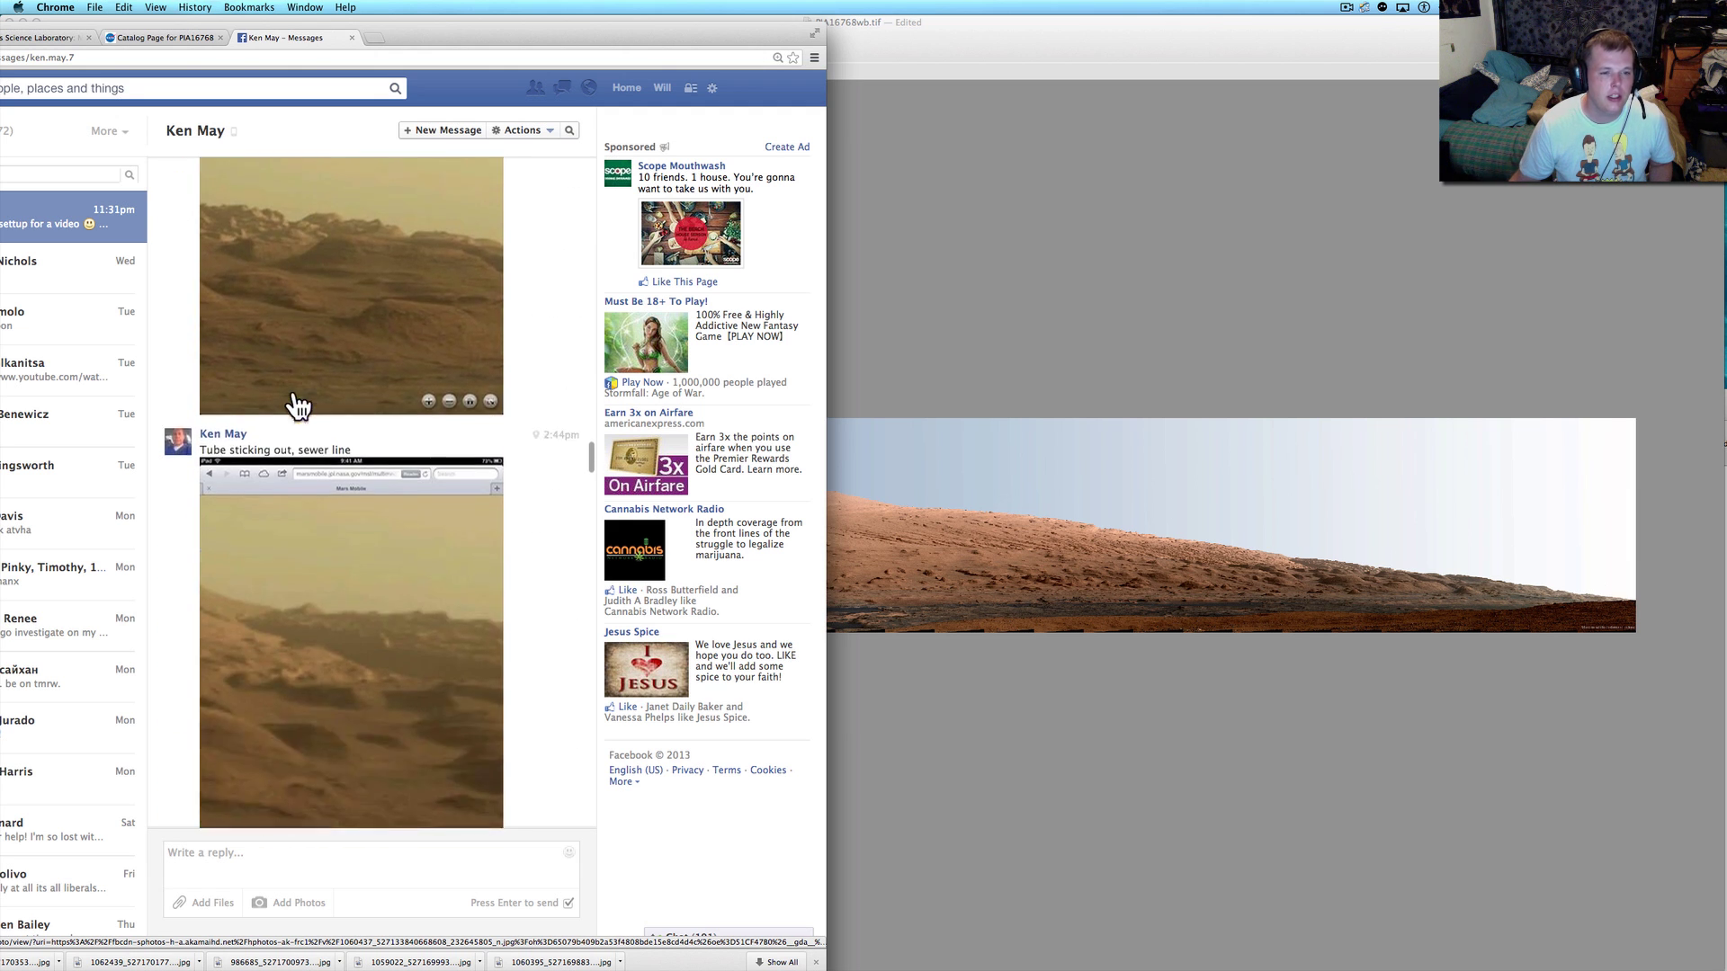
pyautogui.scroll(-3, 297, 407)
pyautogui.scroll(-4, 297, 408)
pyautogui.scroll(-5, 298, 407)
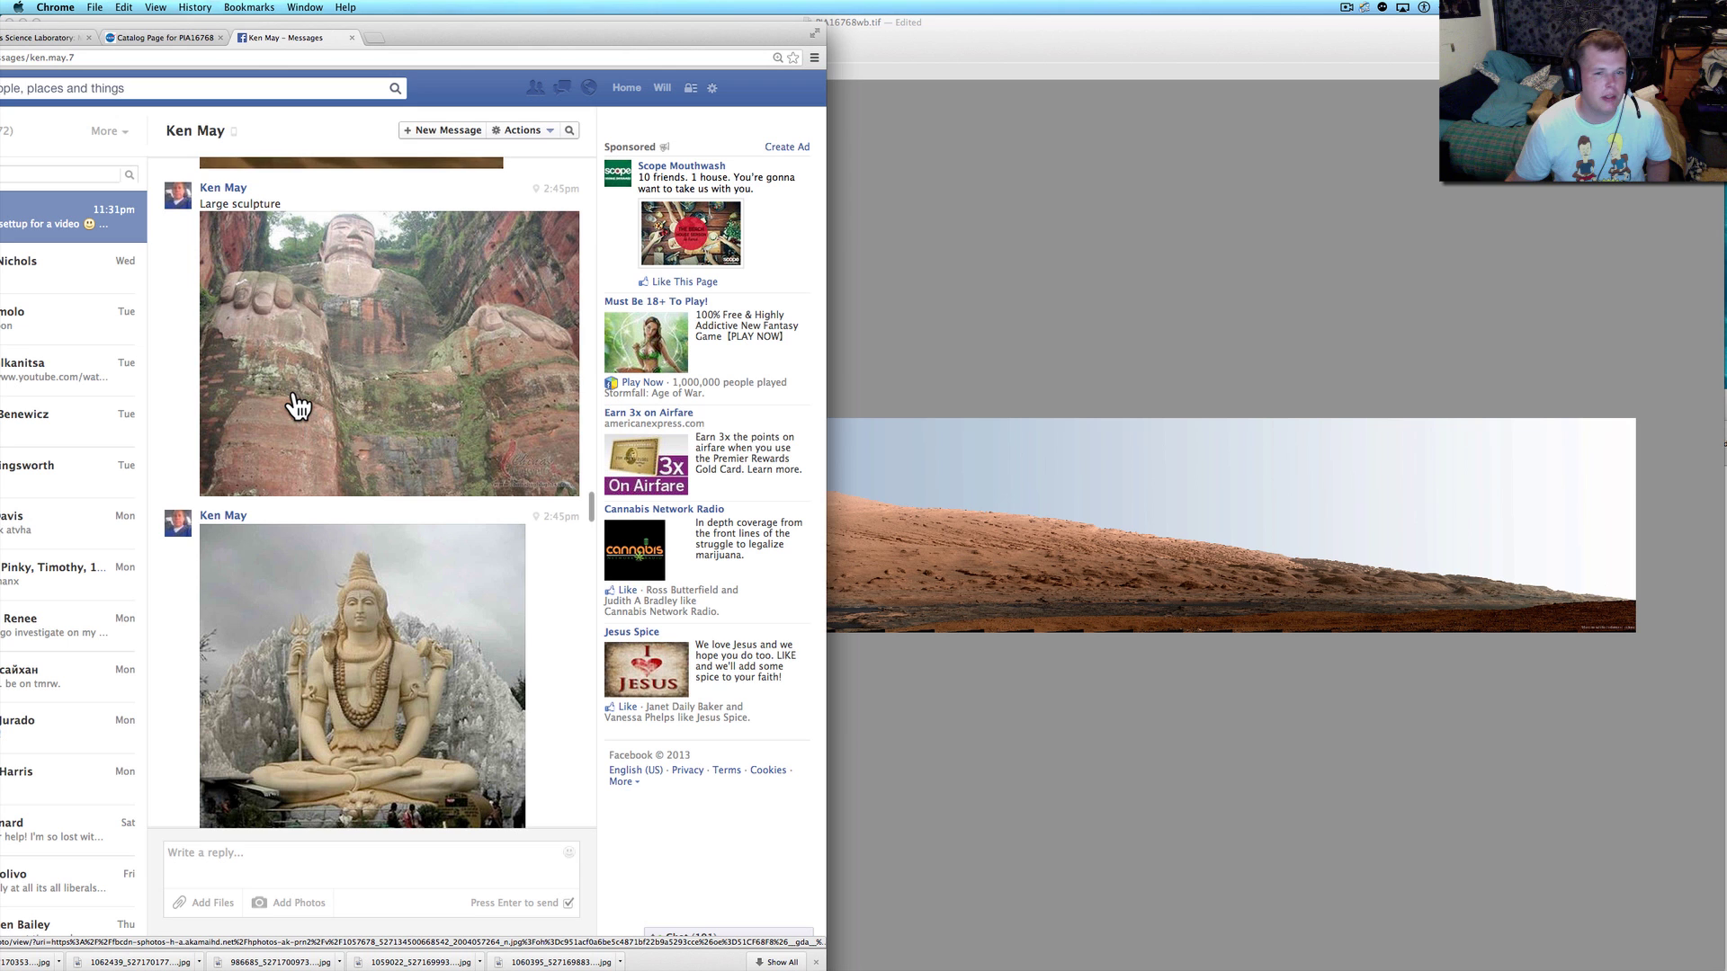
pyautogui.scroll(-1, 297, 407)
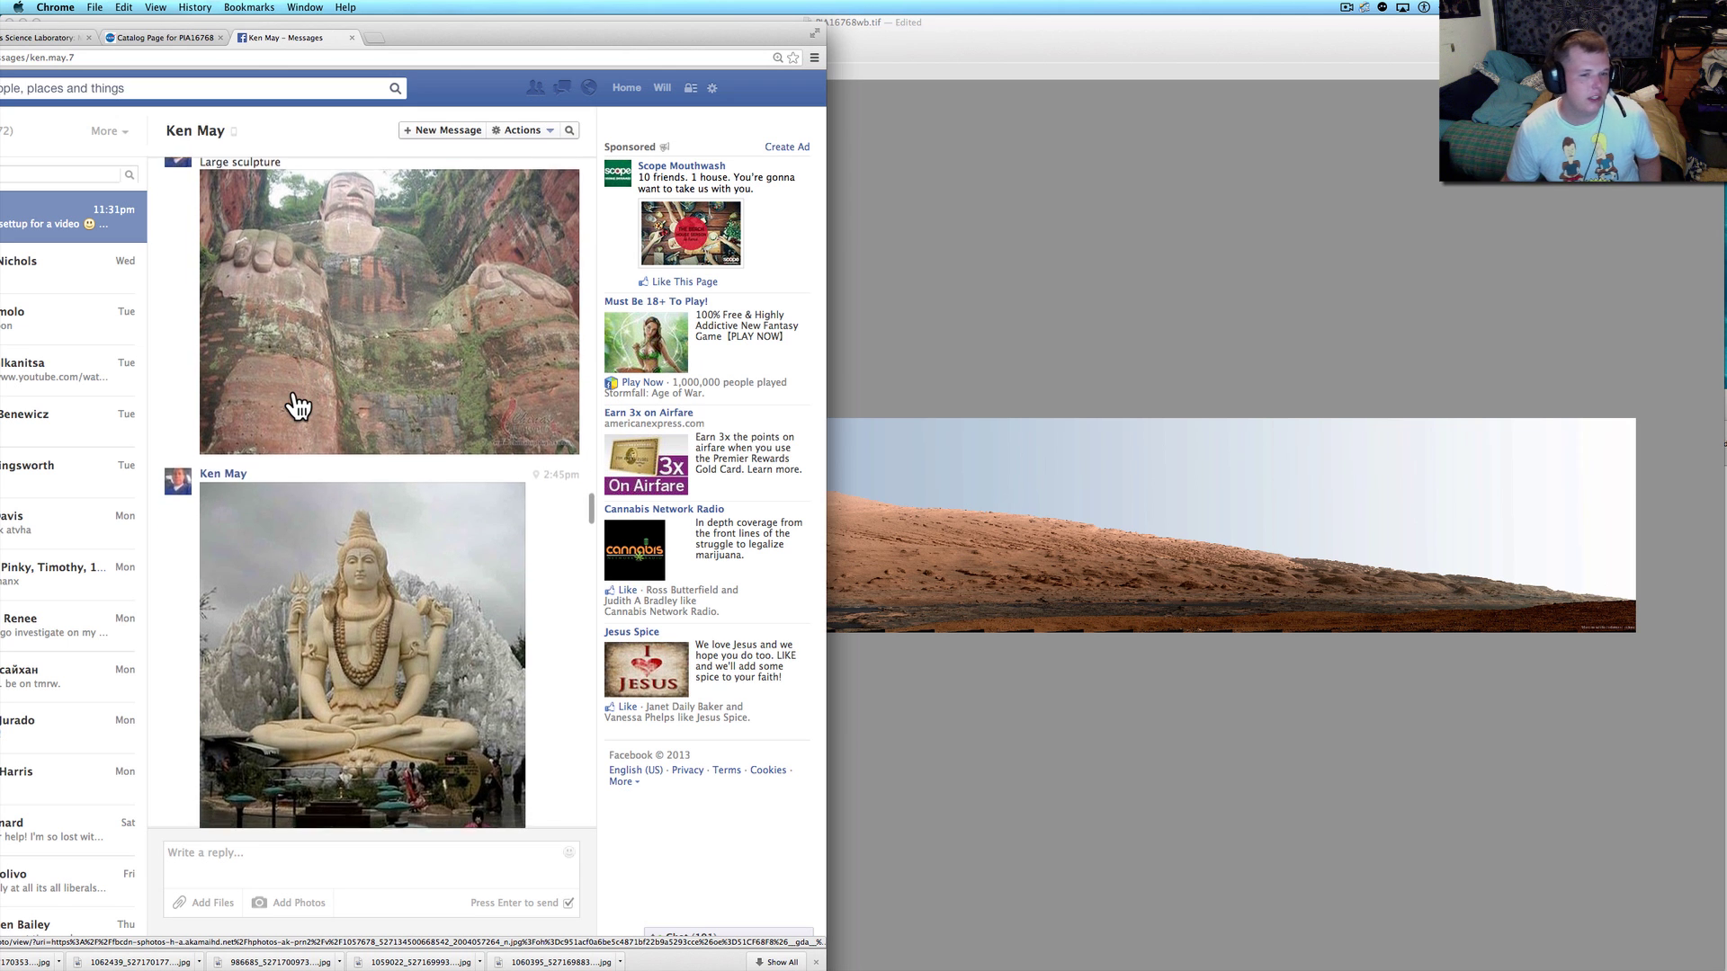
pyautogui.scroll(-2, 297, 409)
pyautogui.scroll(-2, 297, 409)
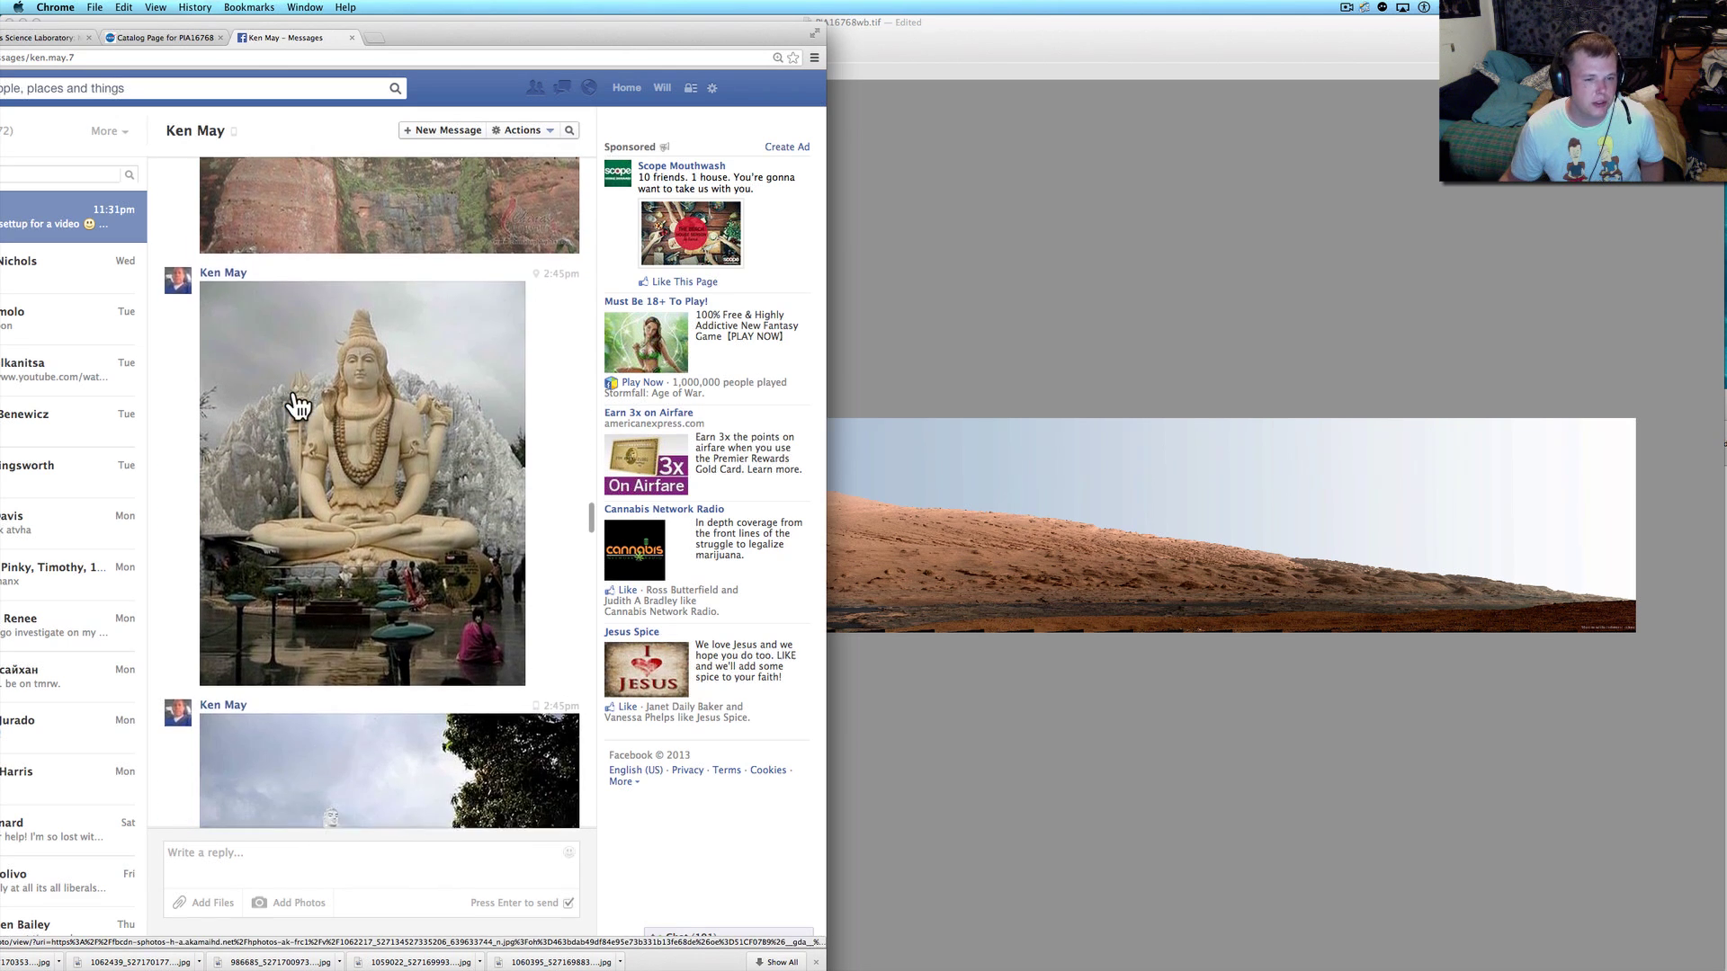
pyautogui.scroll(-5, 297, 408)
pyautogui.scroll(-2, 298, 409)
pyautogui.scroll(-1, 297, 407)
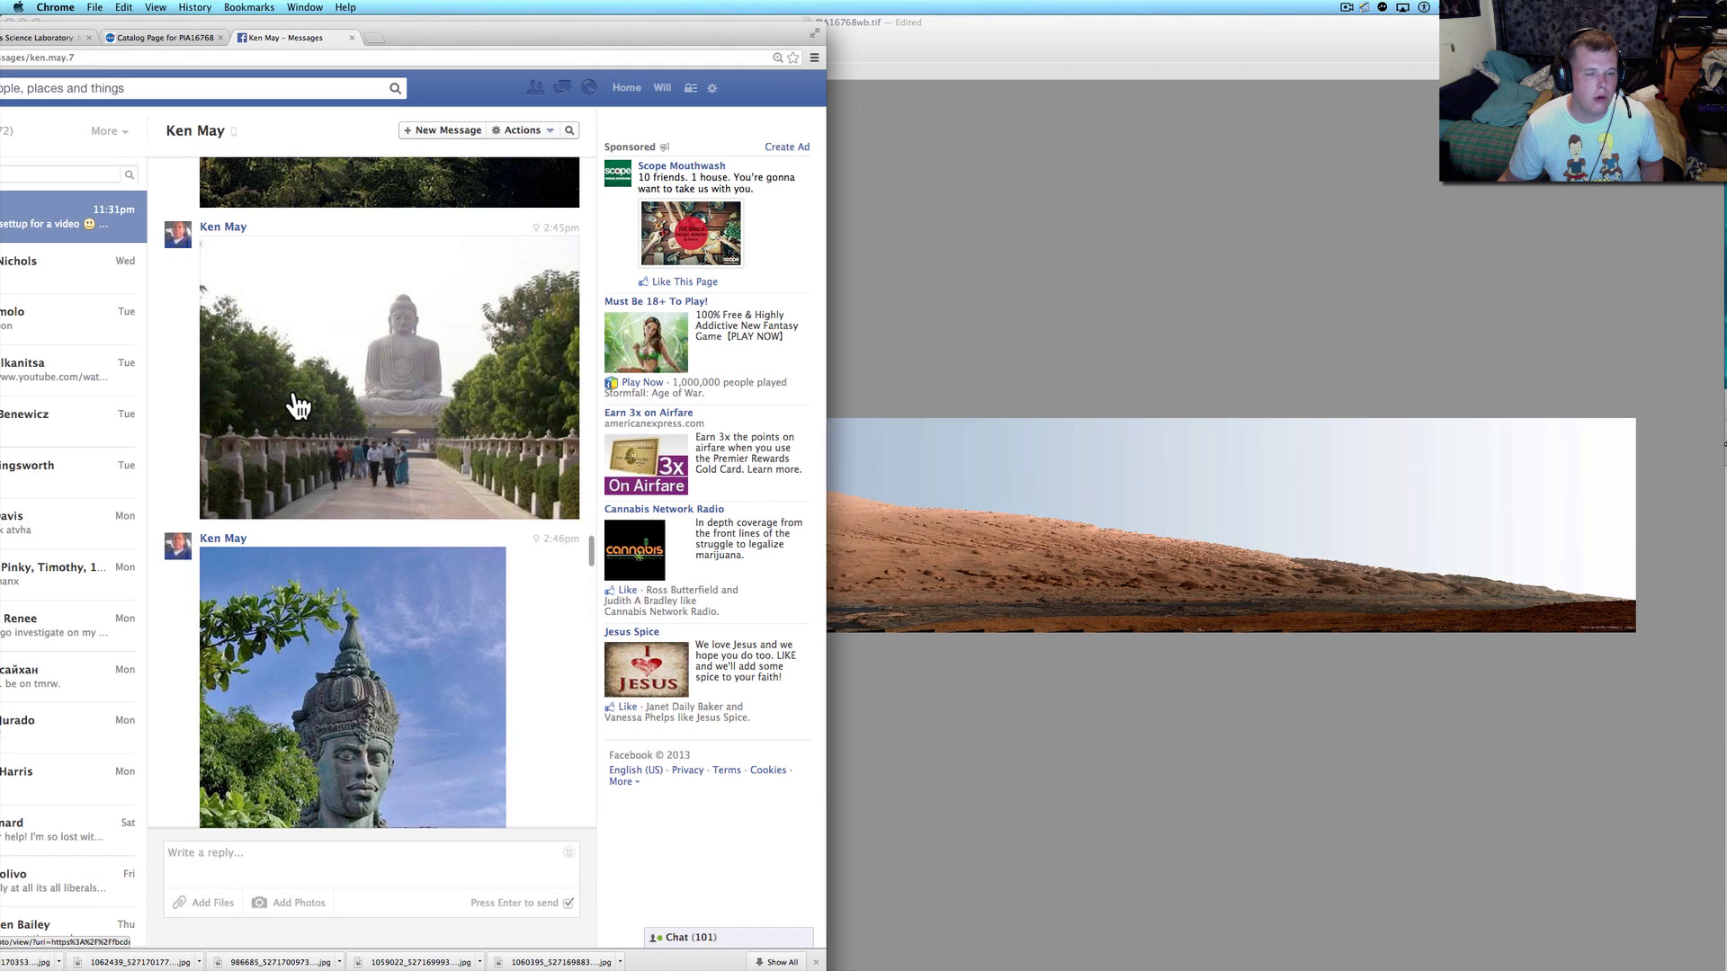
pyautogui.scroll(-1, 297, 407)
pyautogui.scroll(-4, 297, 407)
pyautogui.scroll(-1, 297, 408)
pyautogui.scroll(-2, 290, 405)
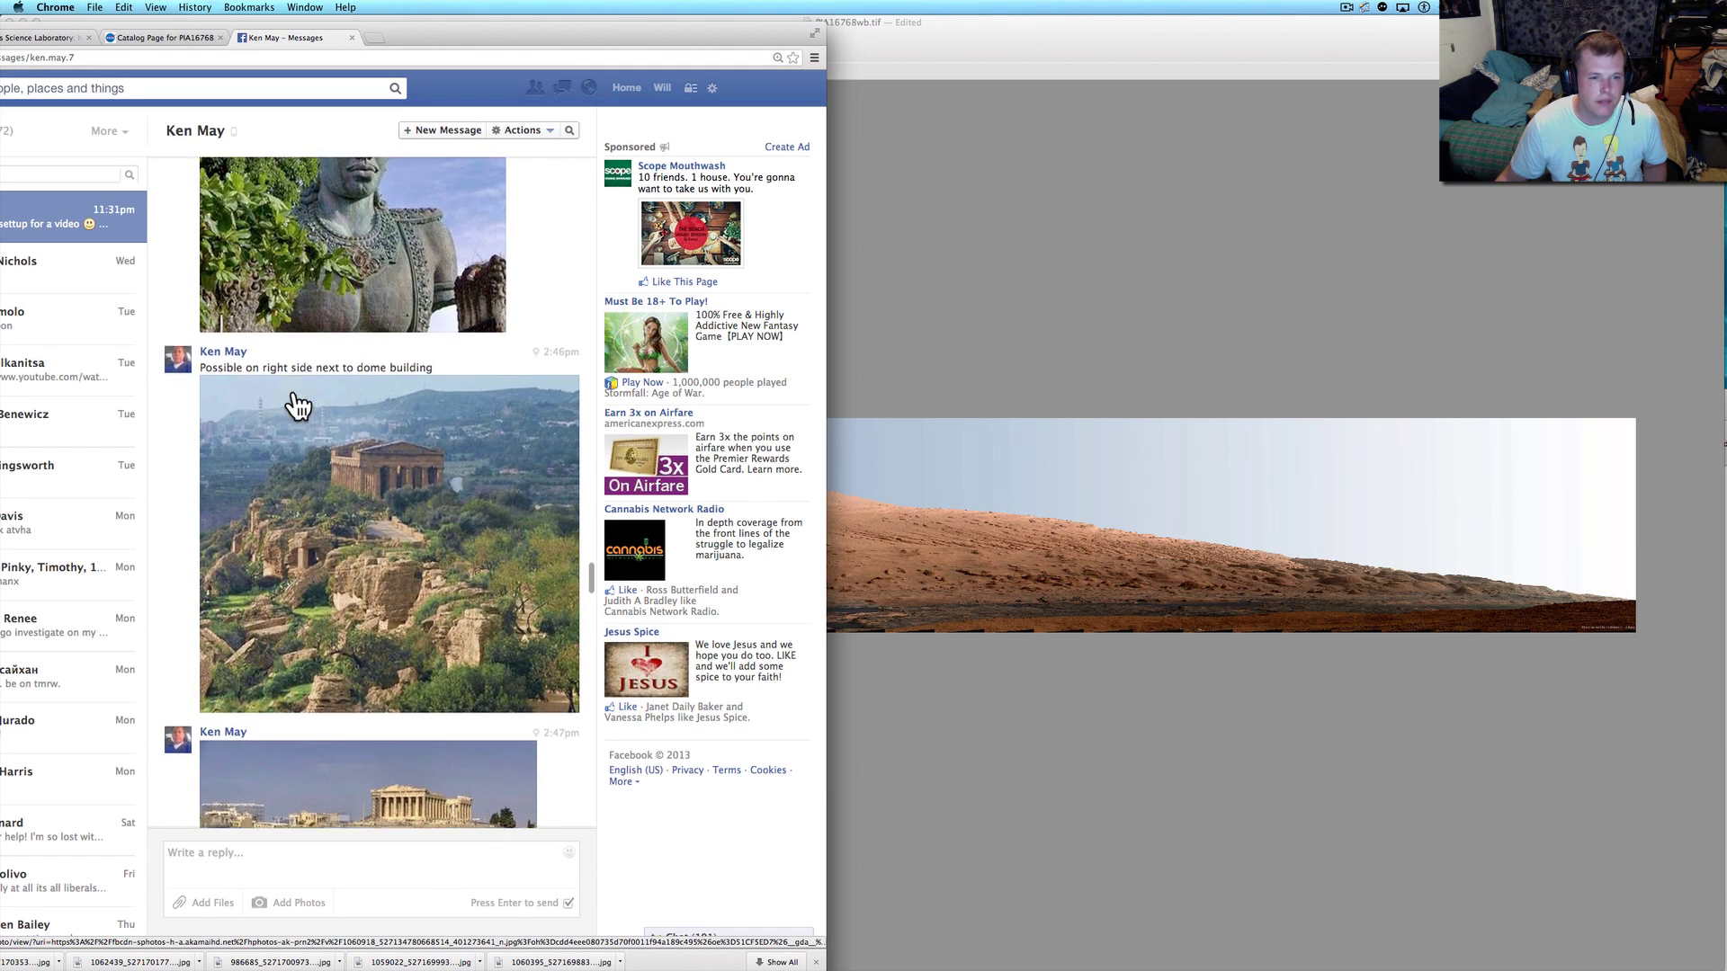
pyautogui.scroll(-1, 290, 406)
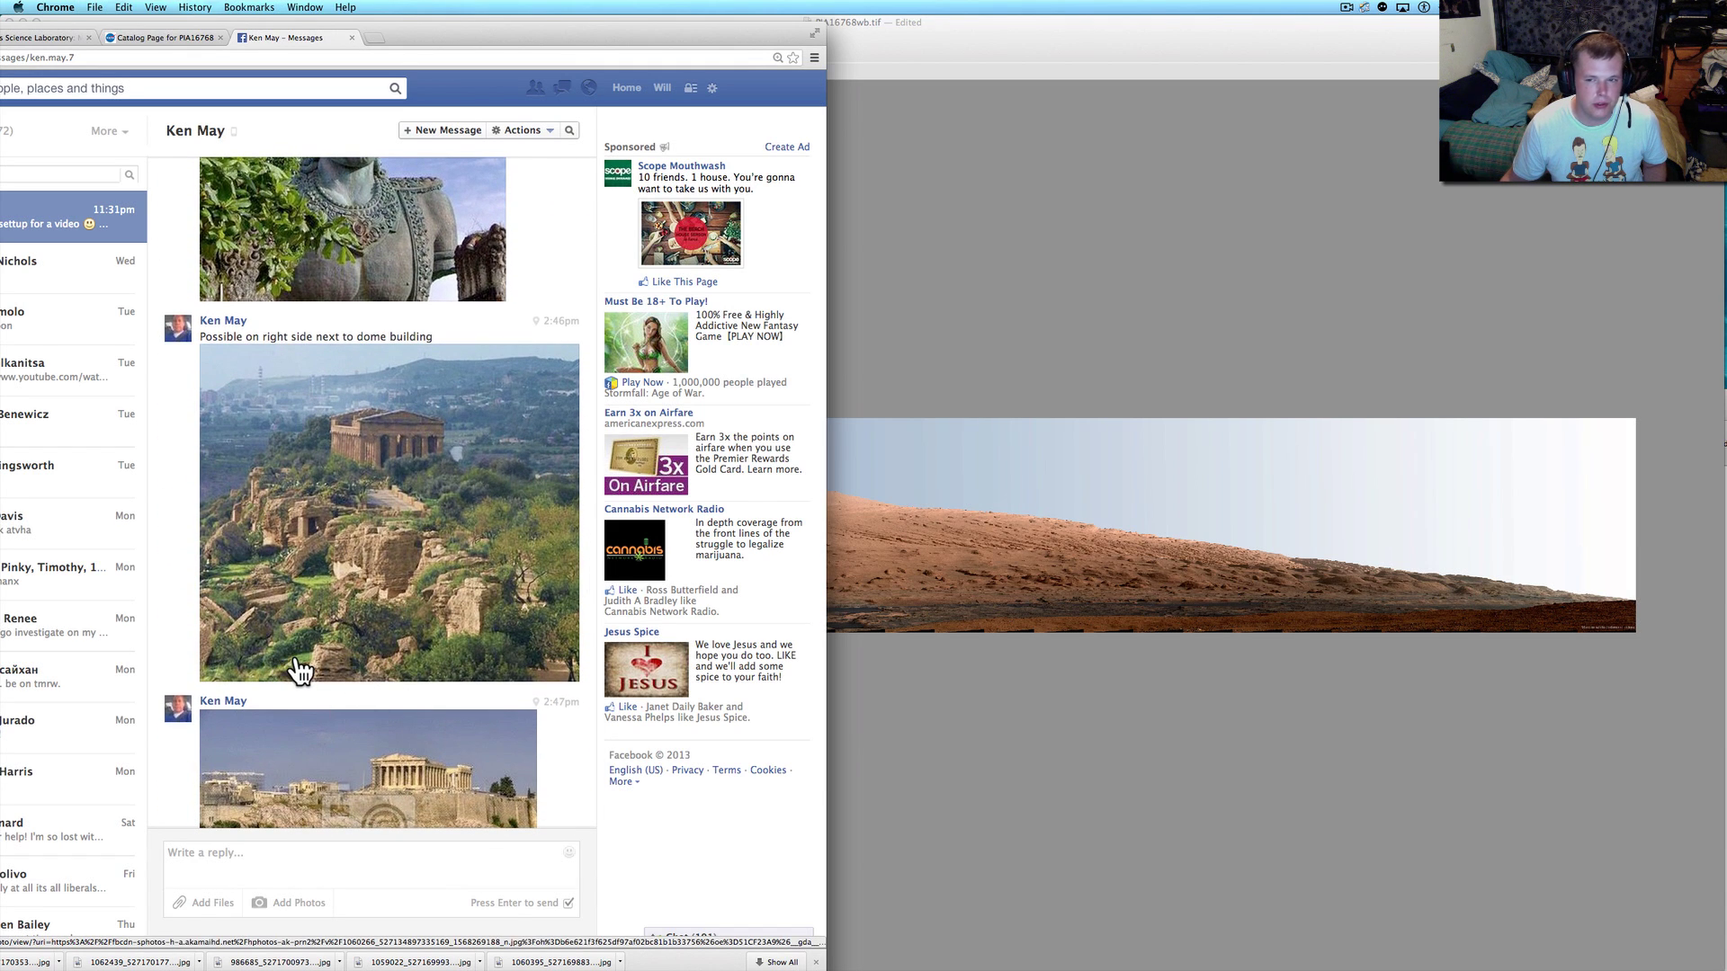
pyautogui.scroll(-2, 342, 658)
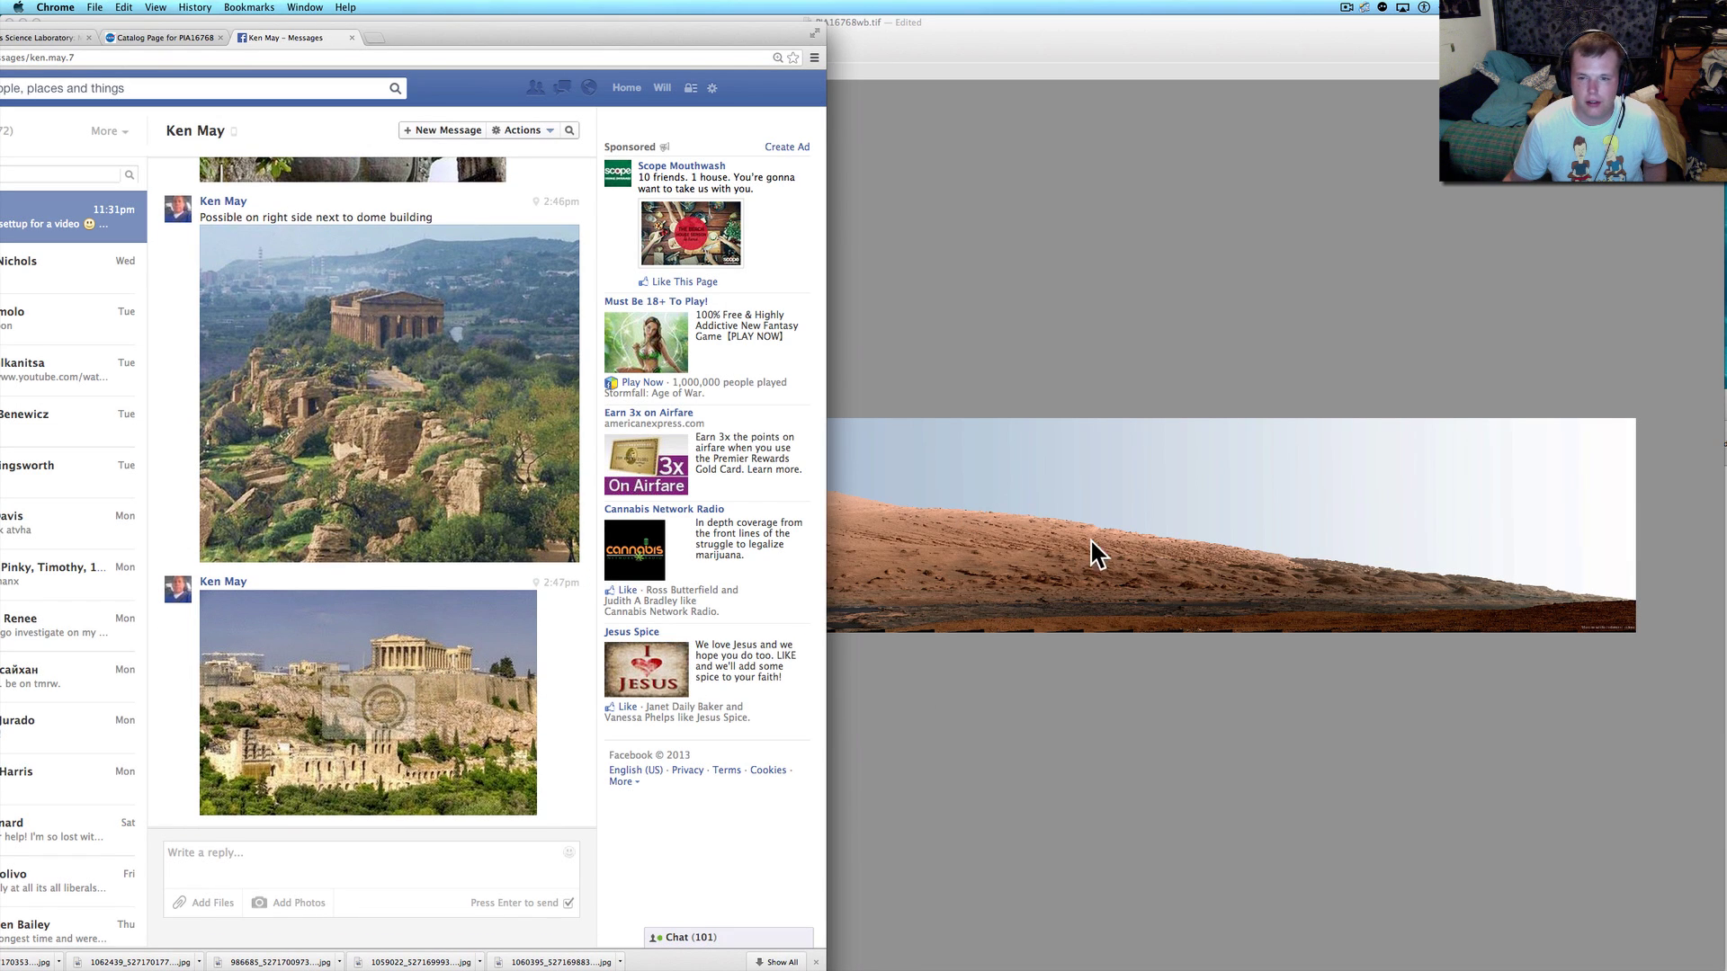
pyautogui.scroll(-4, 382, 452)
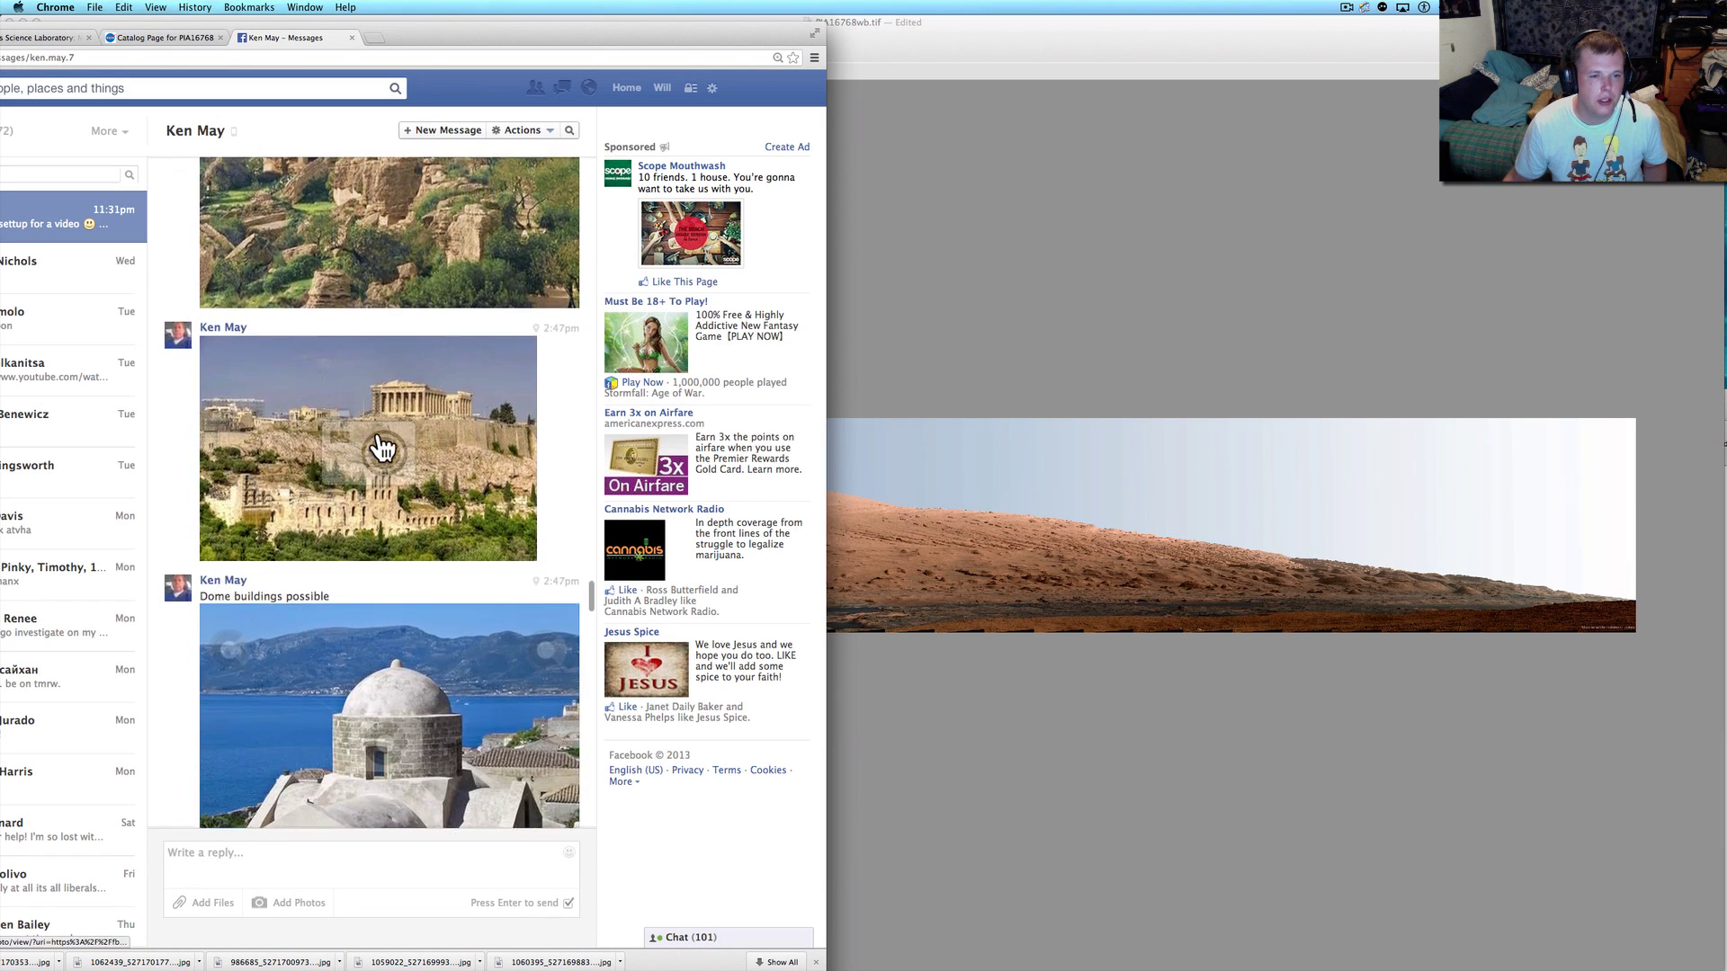
pyautogui.scroll(-1, 381, 451)
pyautogui.scroll(-3, 383, 446)
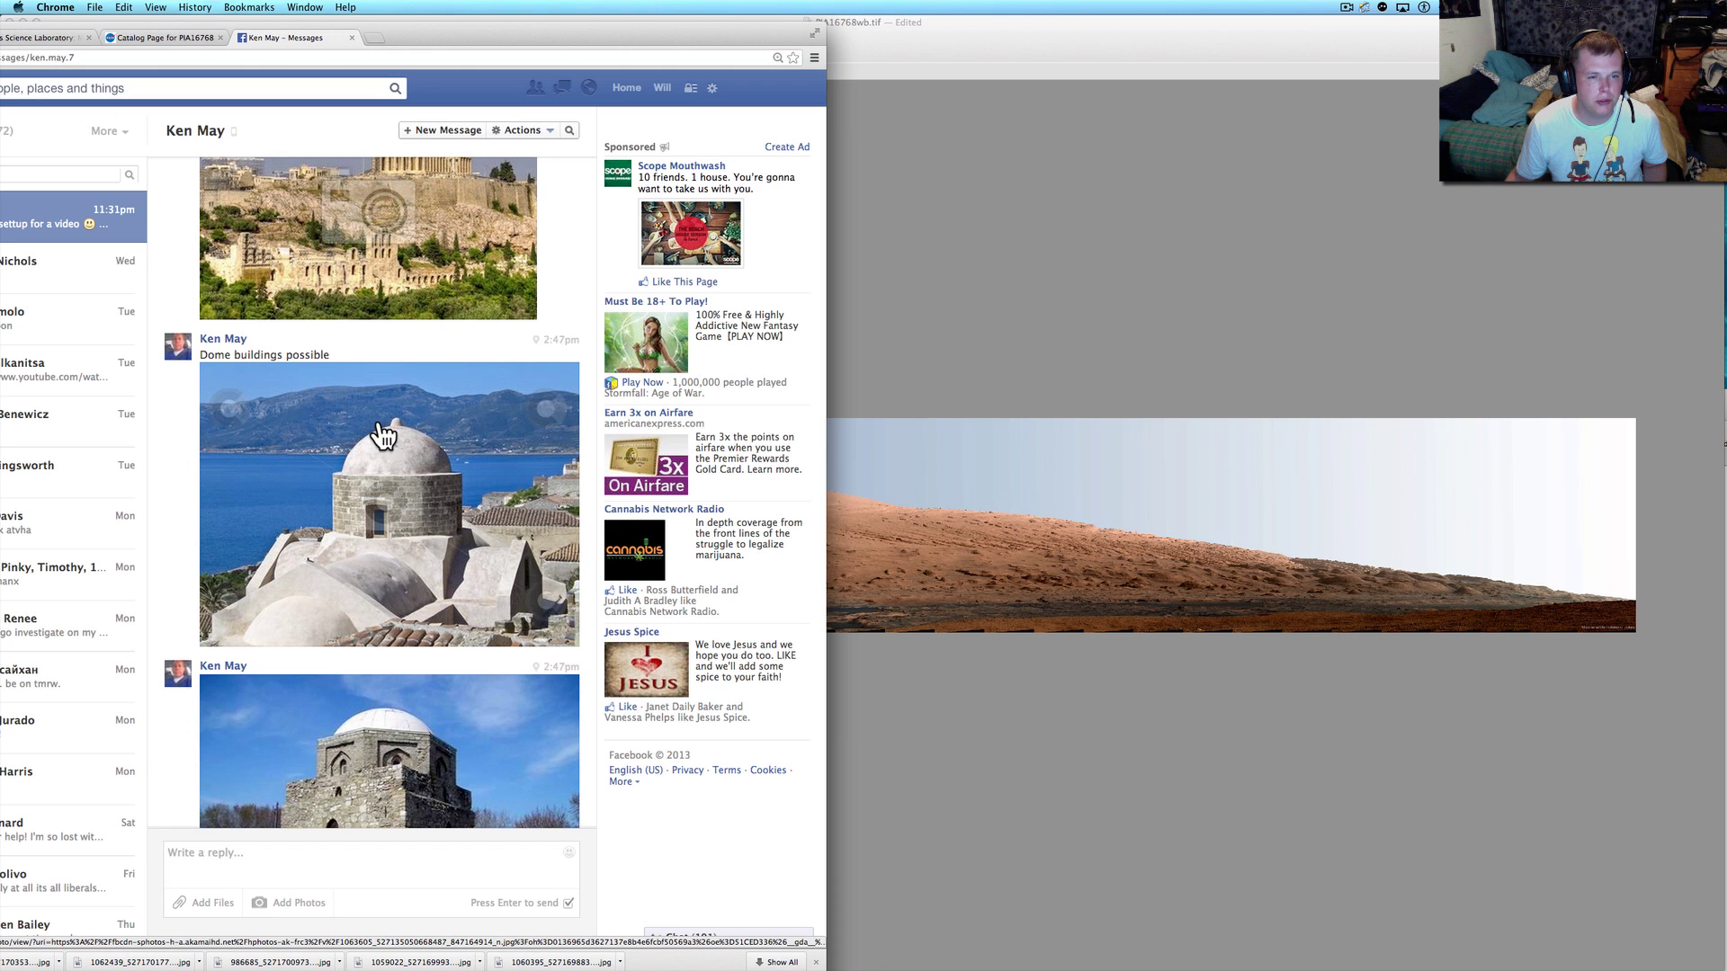
pyautogui.scroll(-4, 432, 511)
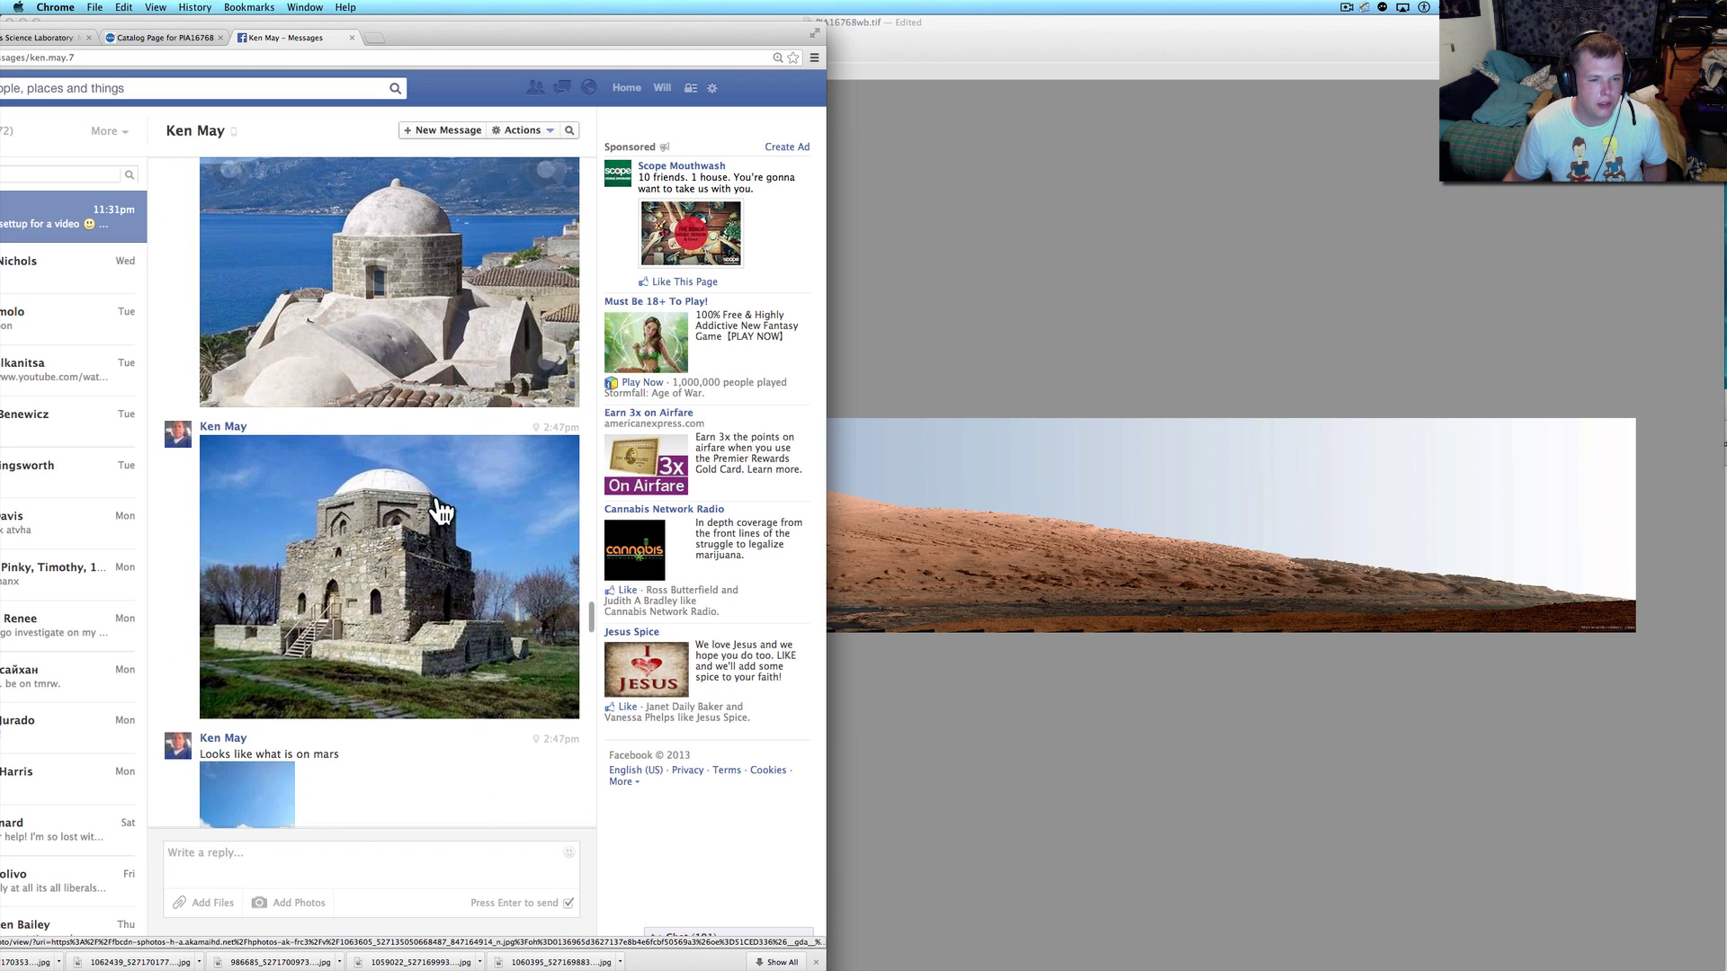
pyautogui.scroll(-5, 301, 500)
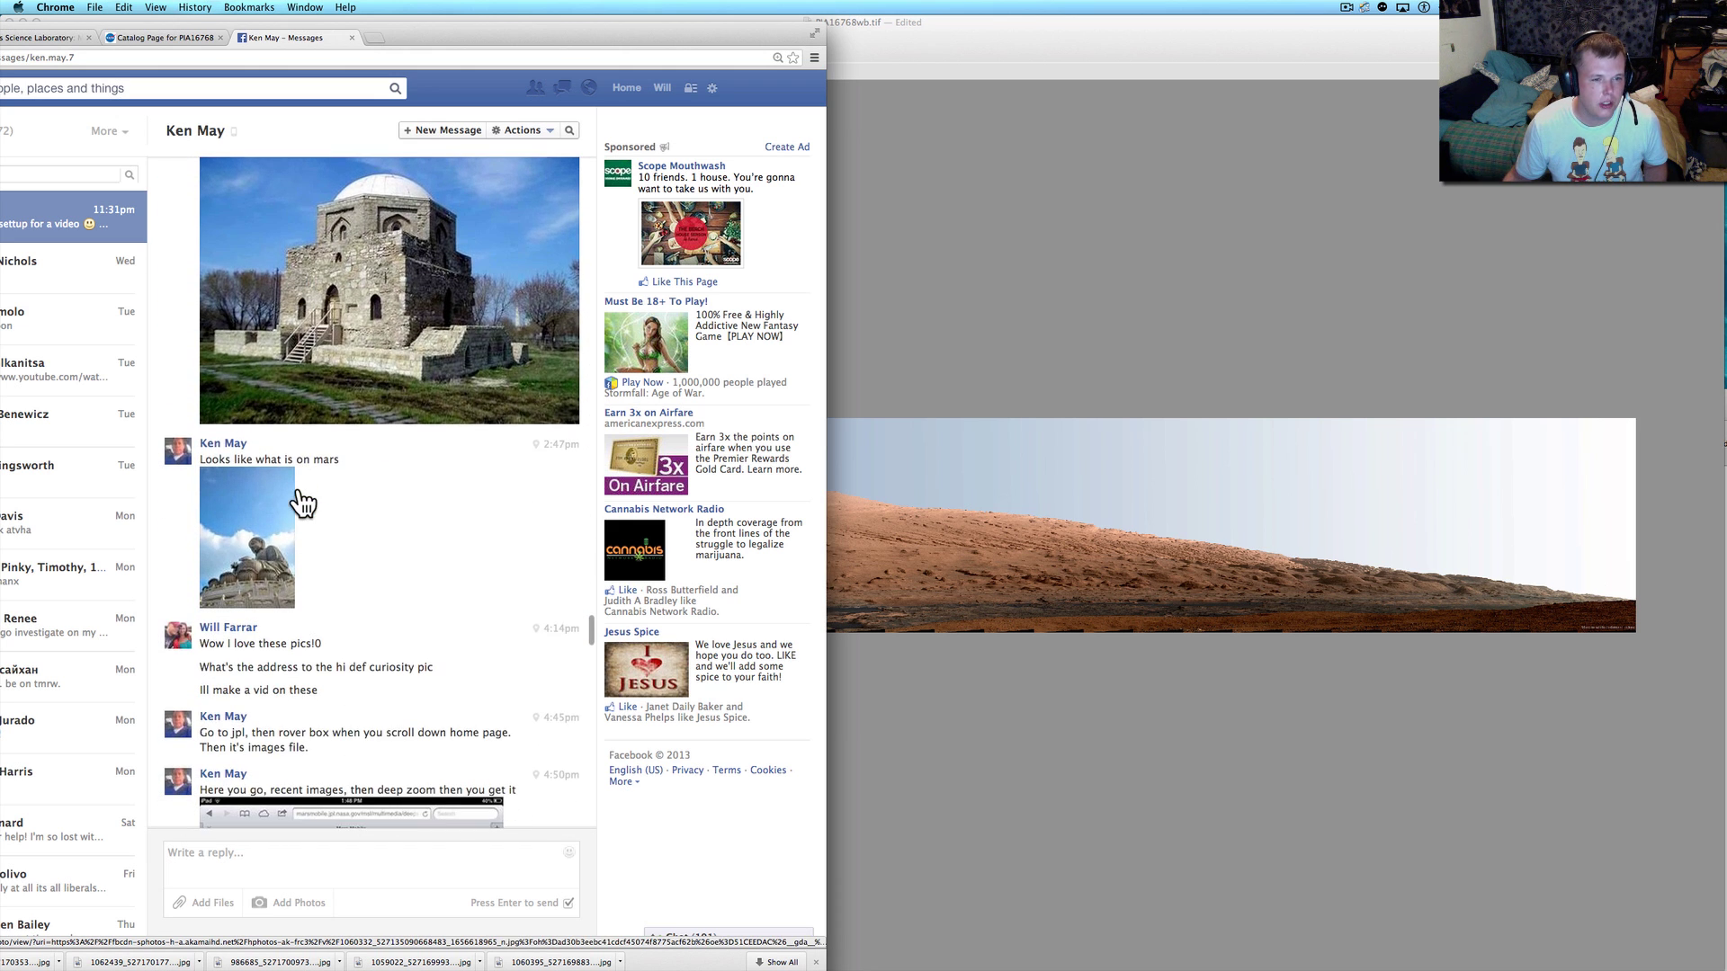
pyautogui.scroll(-1, 294, 533)
pyautogui.scroll(-8, 299, 557)
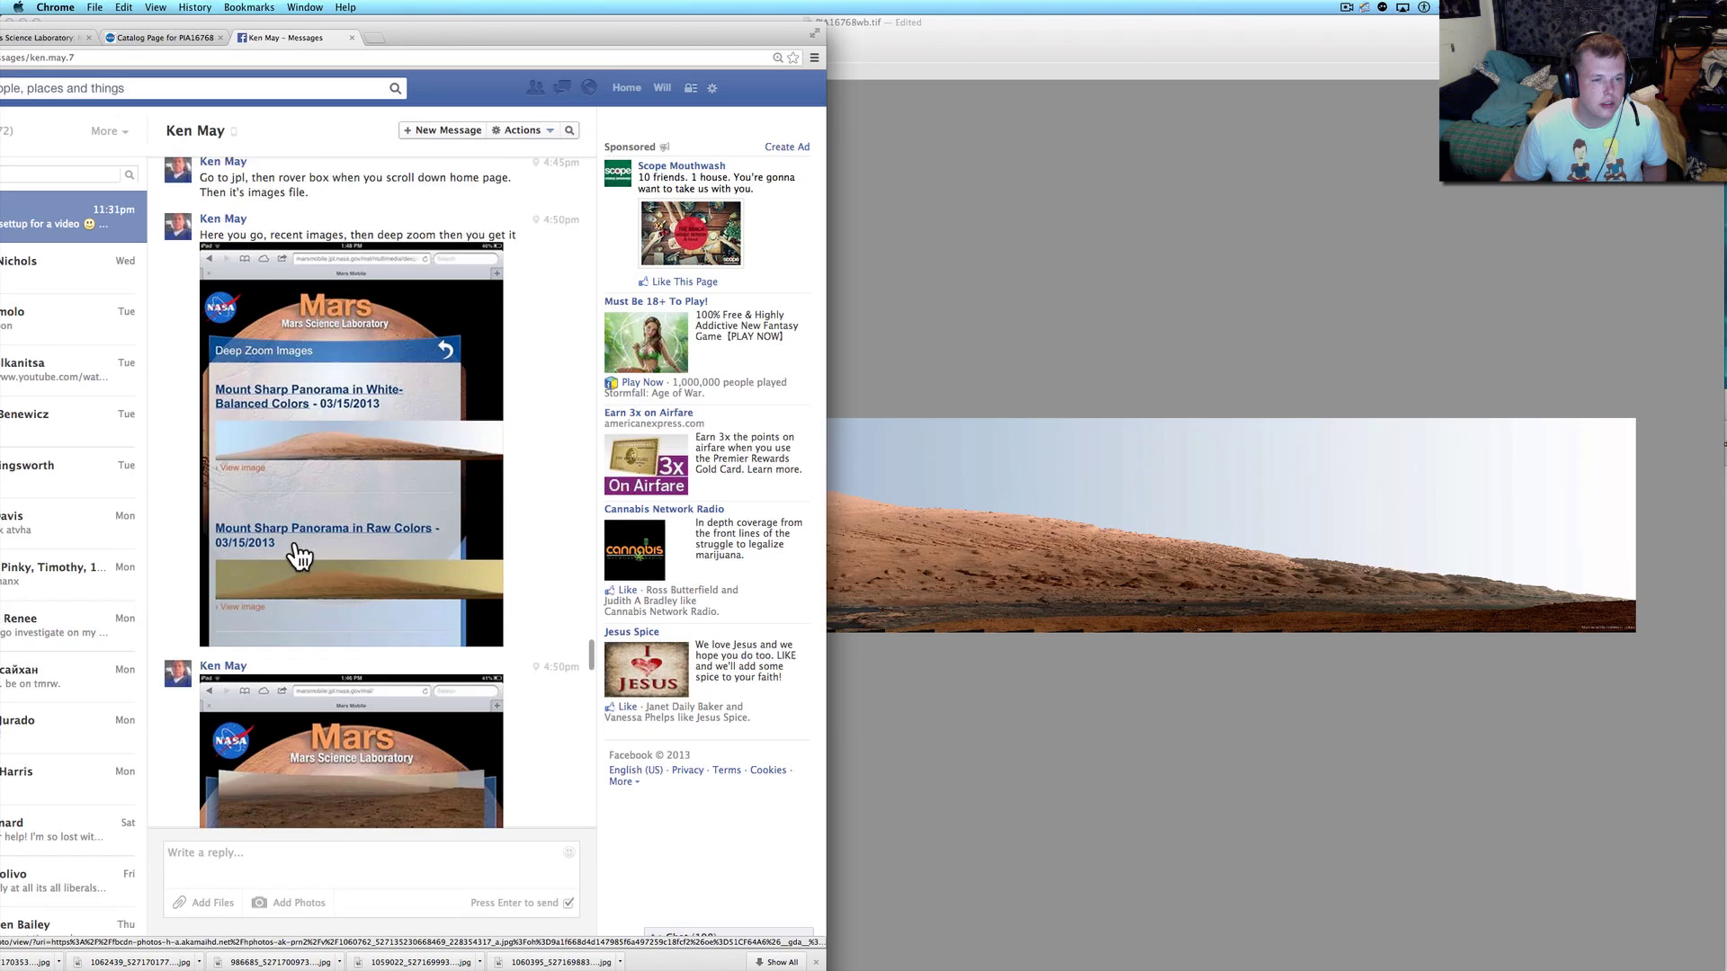
pyautogui.scroll(-10, 301, 557)
pyautogui.scroll(-5, 300, 557)
pyautogui.scroll(-7, 299, 557)
pyautogui.scroll(-3, 297, 550)
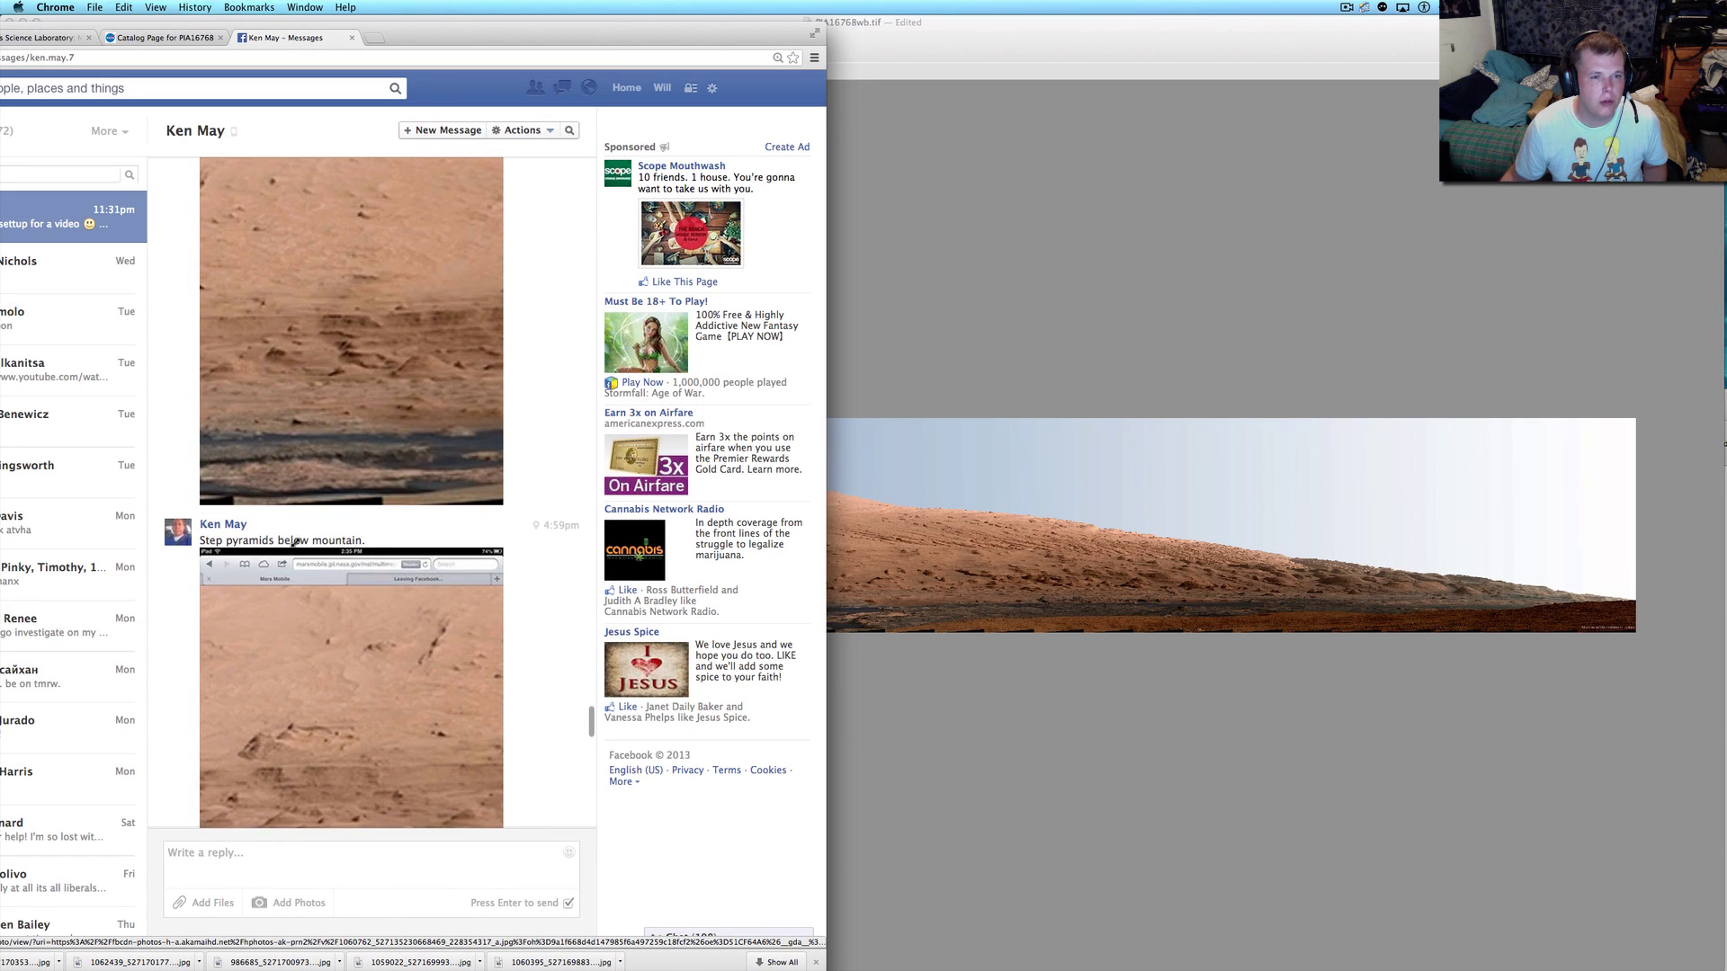
pyautogui.scroll(-3, 325, 480)
pyautogui.scroll(-2, 320, 482)
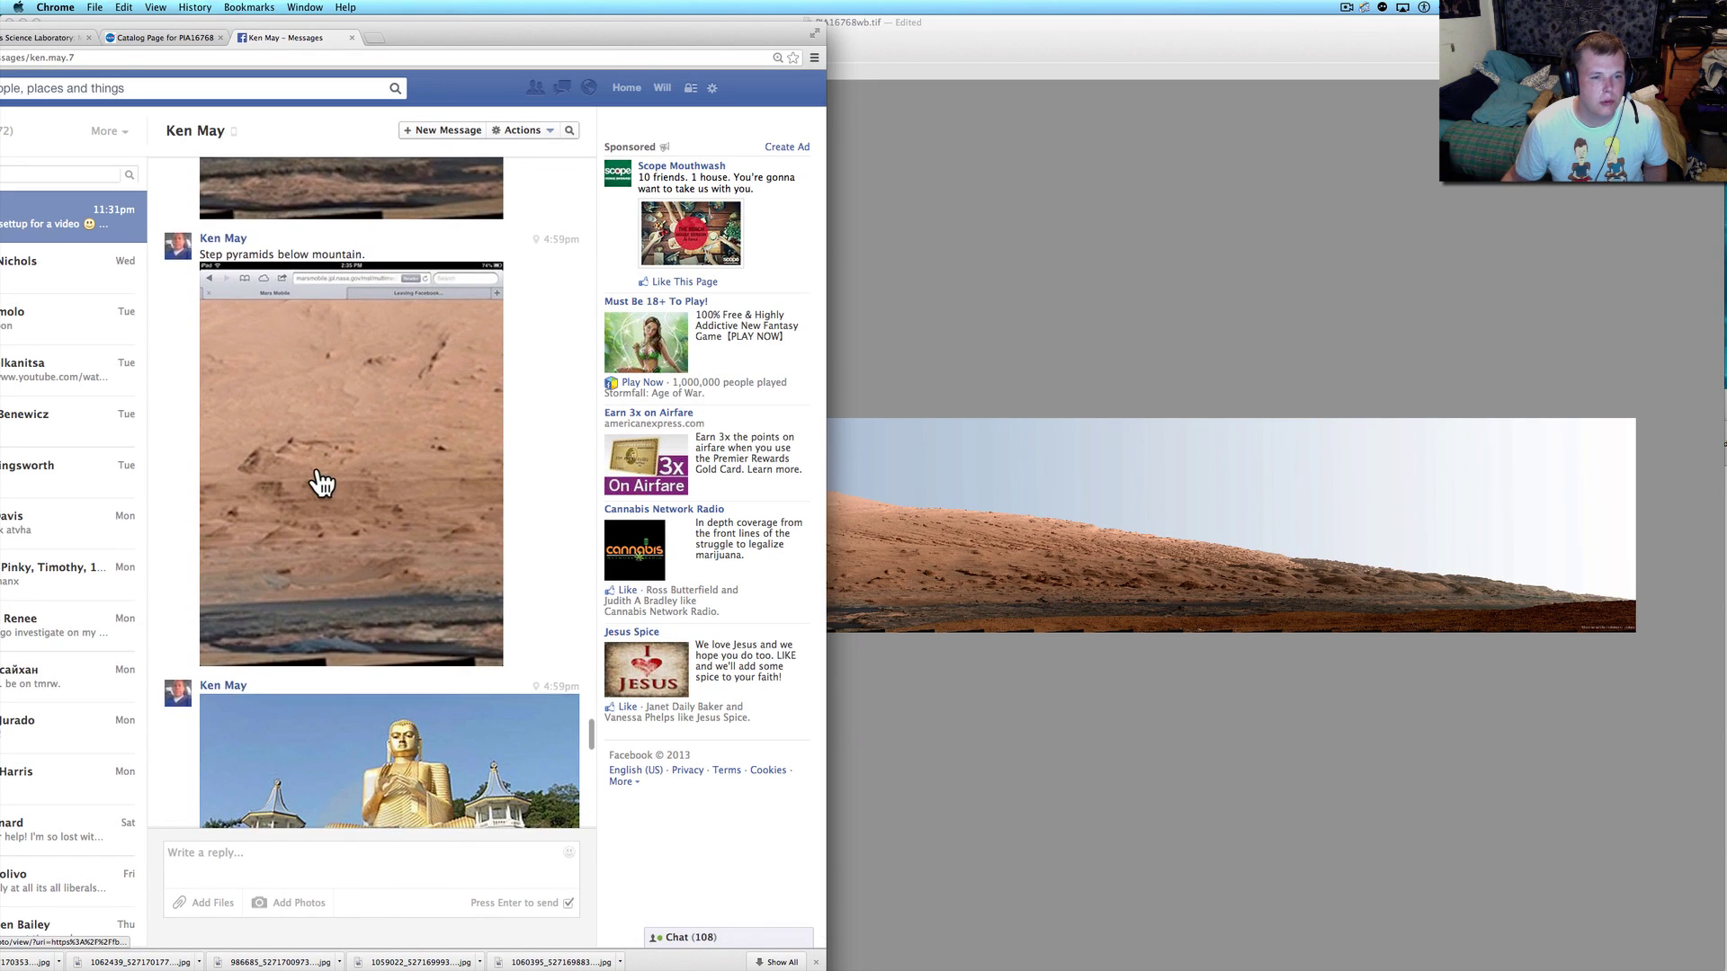
pyautogui.scroll(-4, 459, 580)
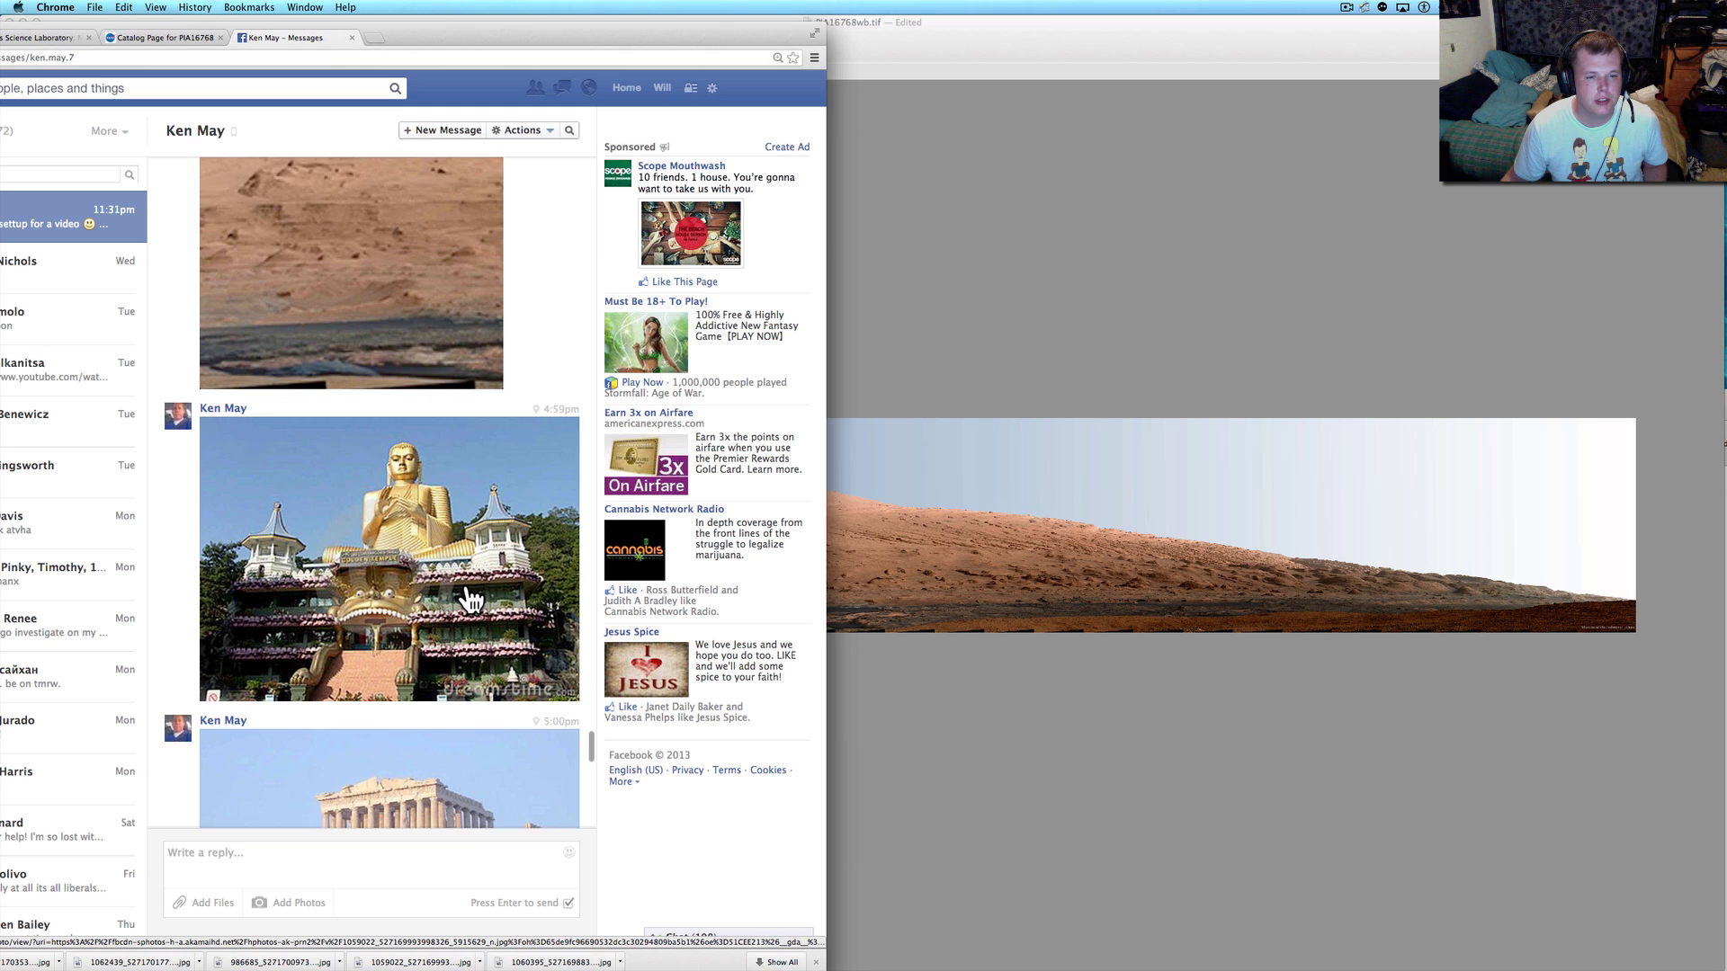
pyautogui.scroll(-1, 458, 580)
pyautogui.scroll(-2, 371, 483)
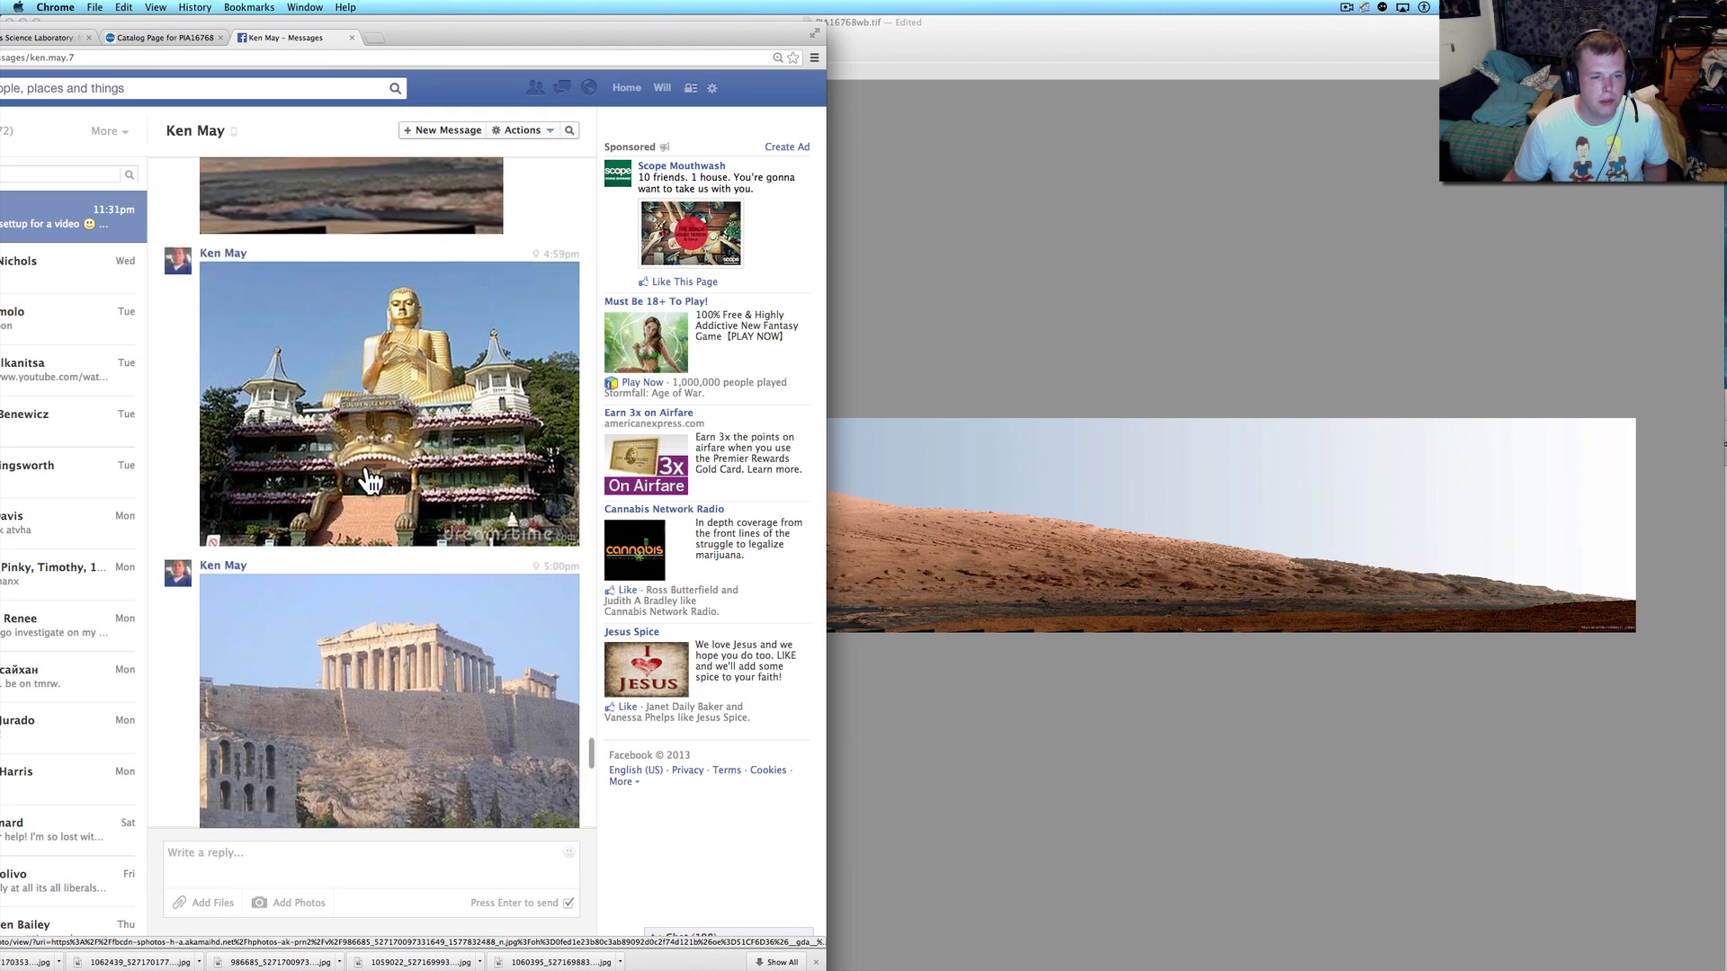
pyautogui.scroll(-3, 310, 489)
pyautogui.scroll(-1, 401, 609)
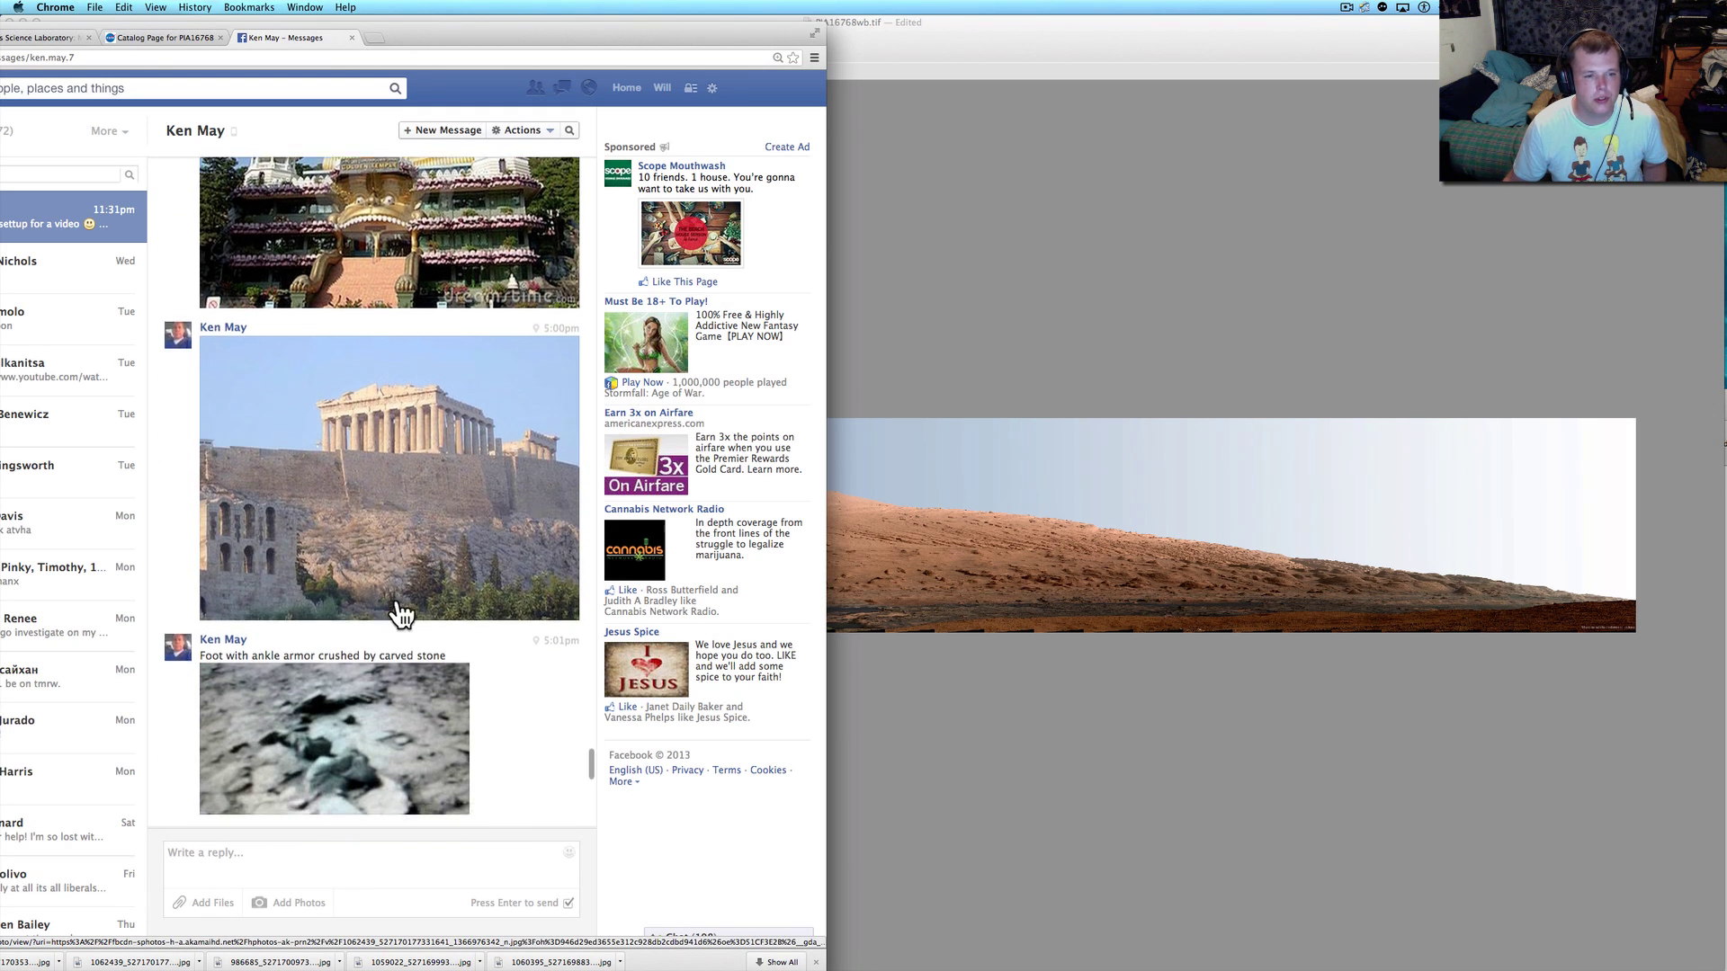
pyautogui.scroll(-4, 401, 611)
pyautogui.scroll(-3, 402, 610)
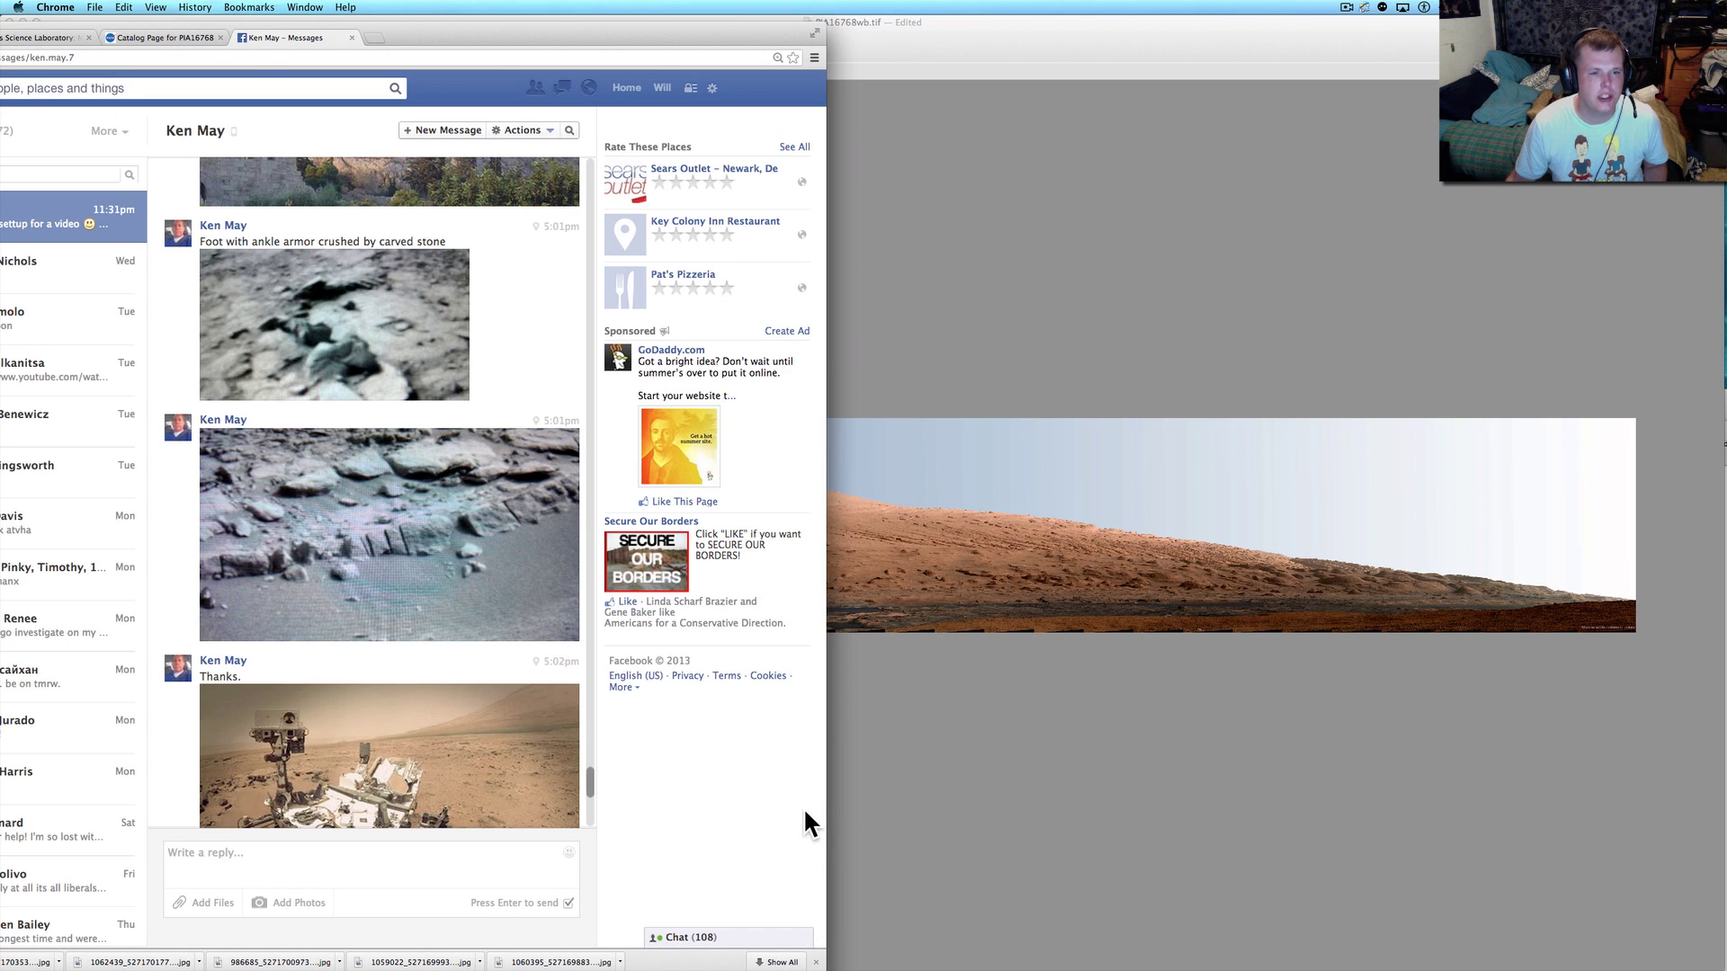
# Switch Chrome to the 'Catalog Page for PIA16768' tab.
pyautogui.click(152, 35)
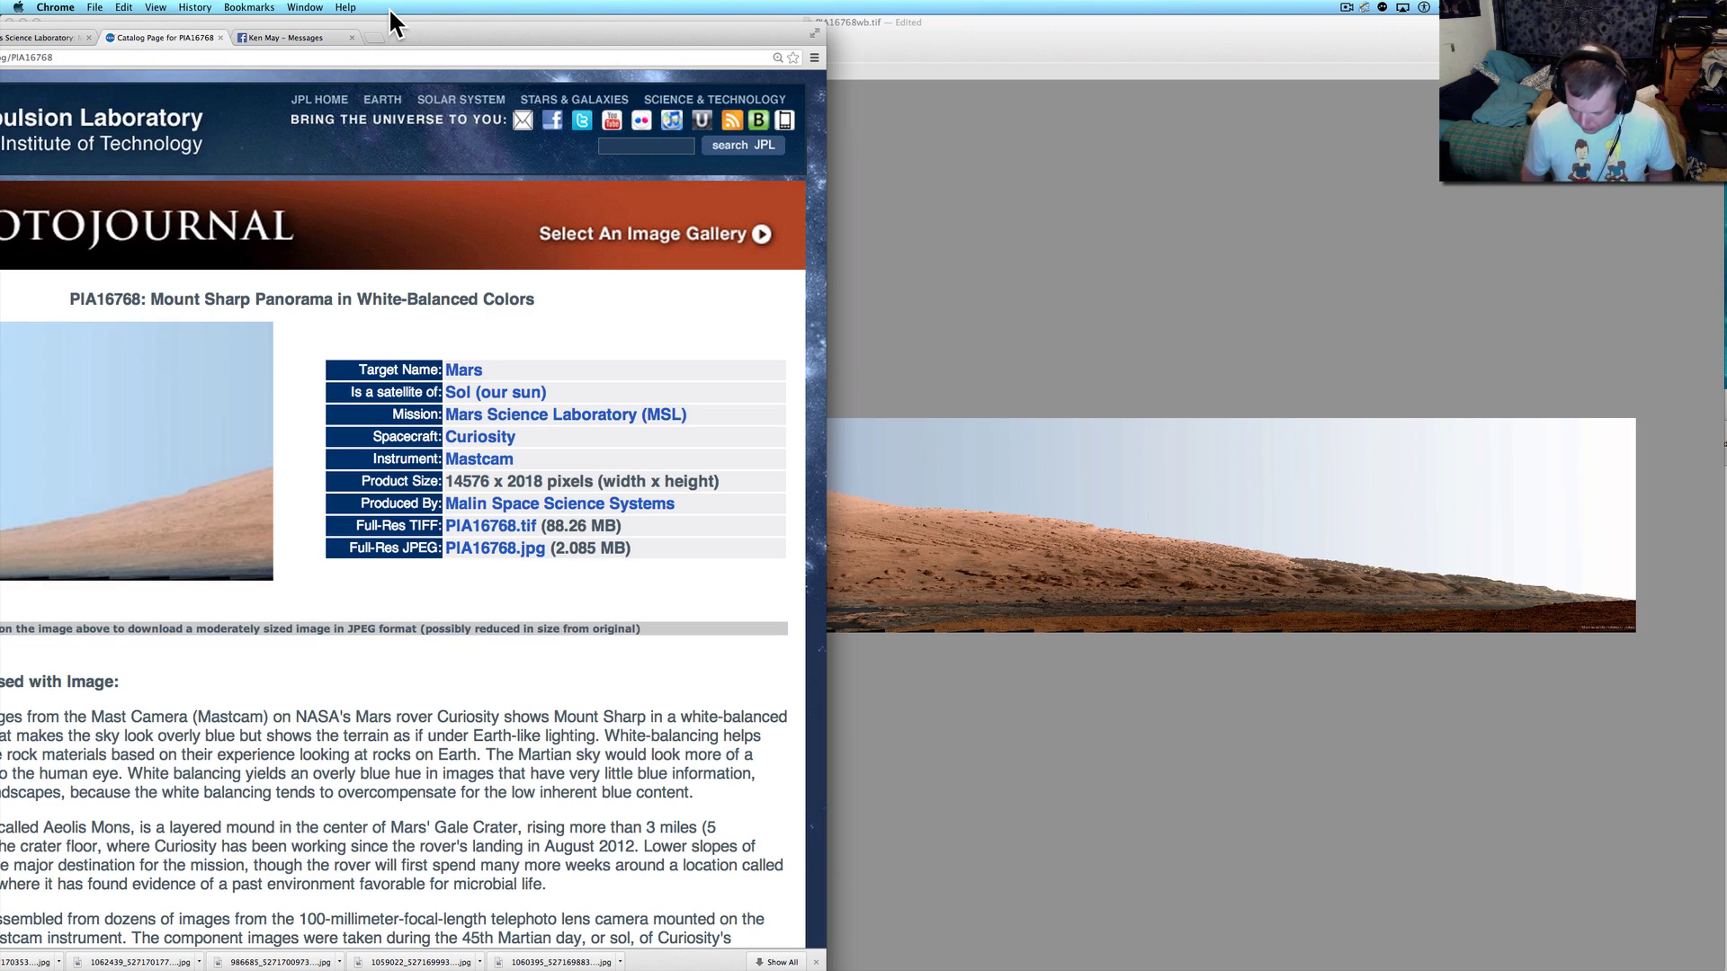
# Move the PIA16768 catalog window to the screen centre and bring up the app switcher.
pyautogui.moveTo(411, 24); pyautogui.dragTo(975, 8)
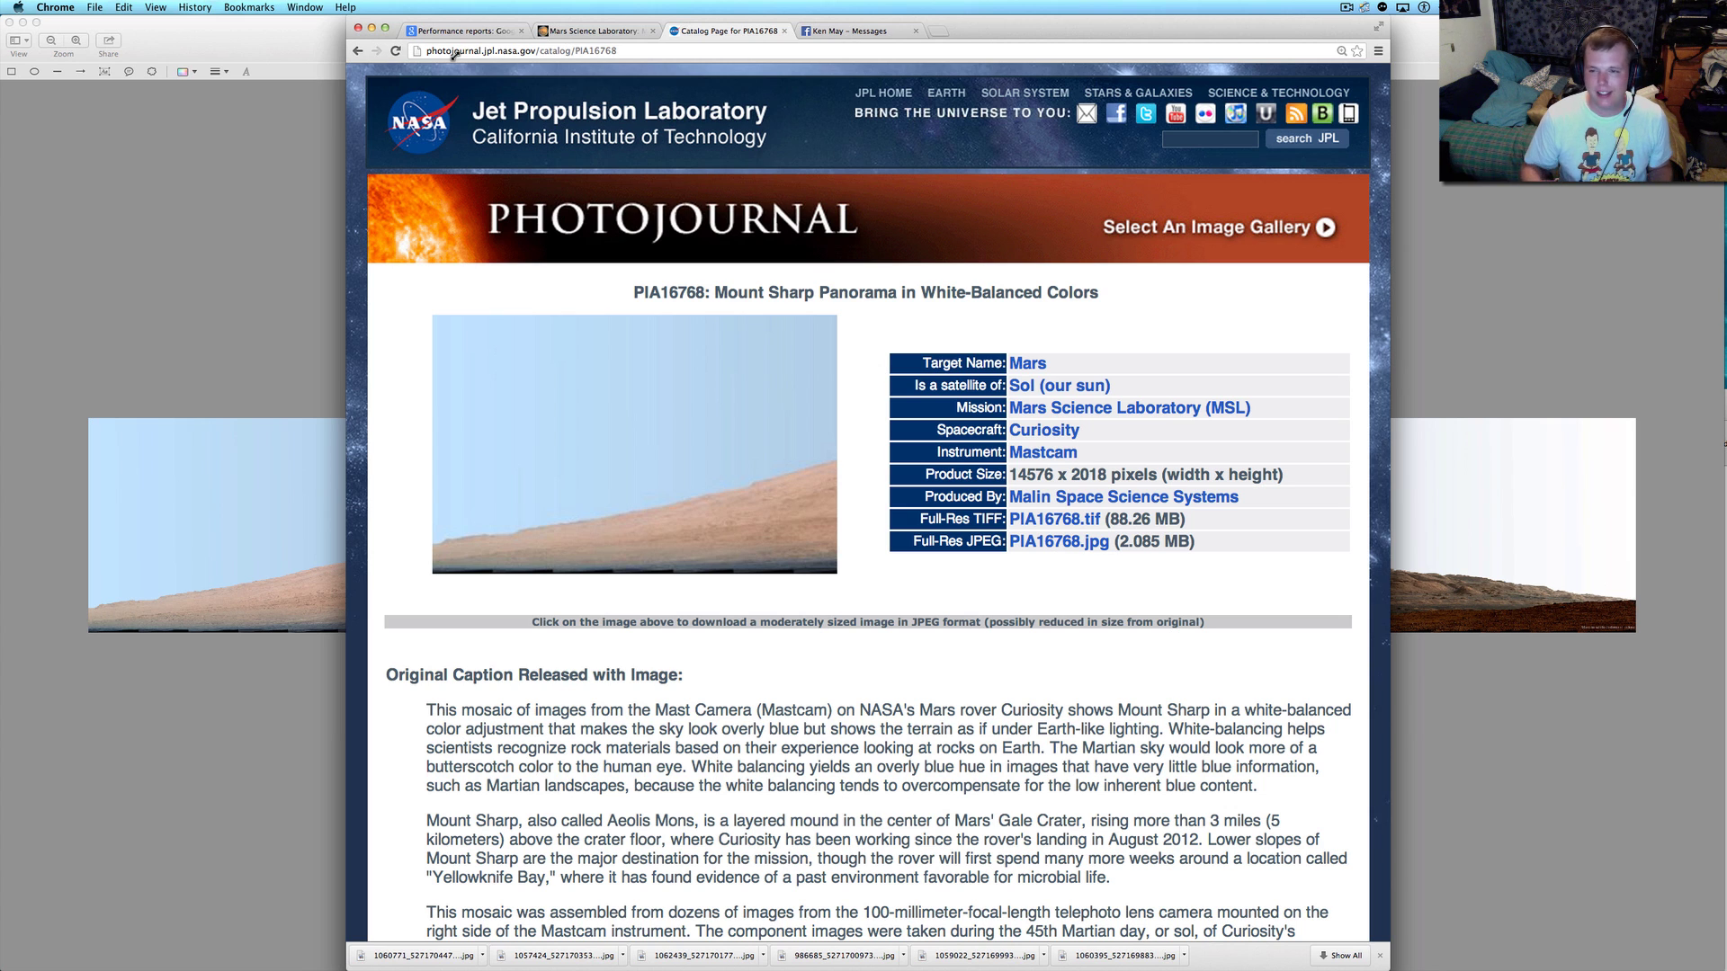
pyautogui.press('super+Tab')
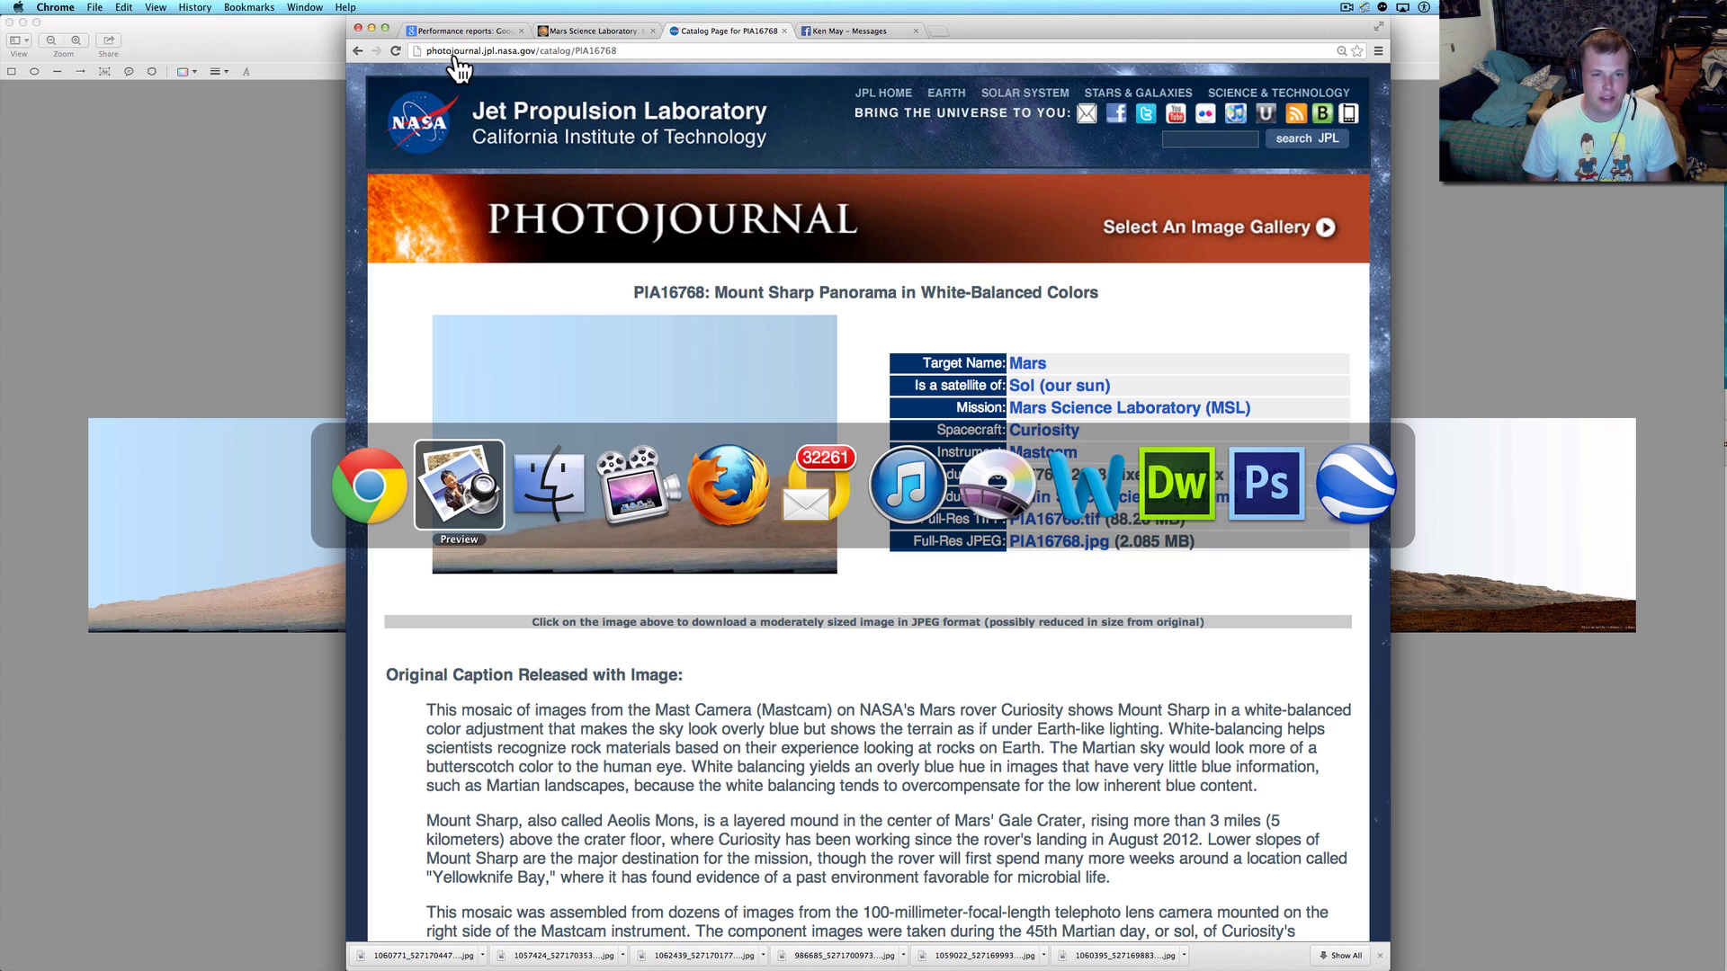
# In Finder, go up from Ken to the Mars folder and enlarge its file list.
pyautogui.press('super+Tab')
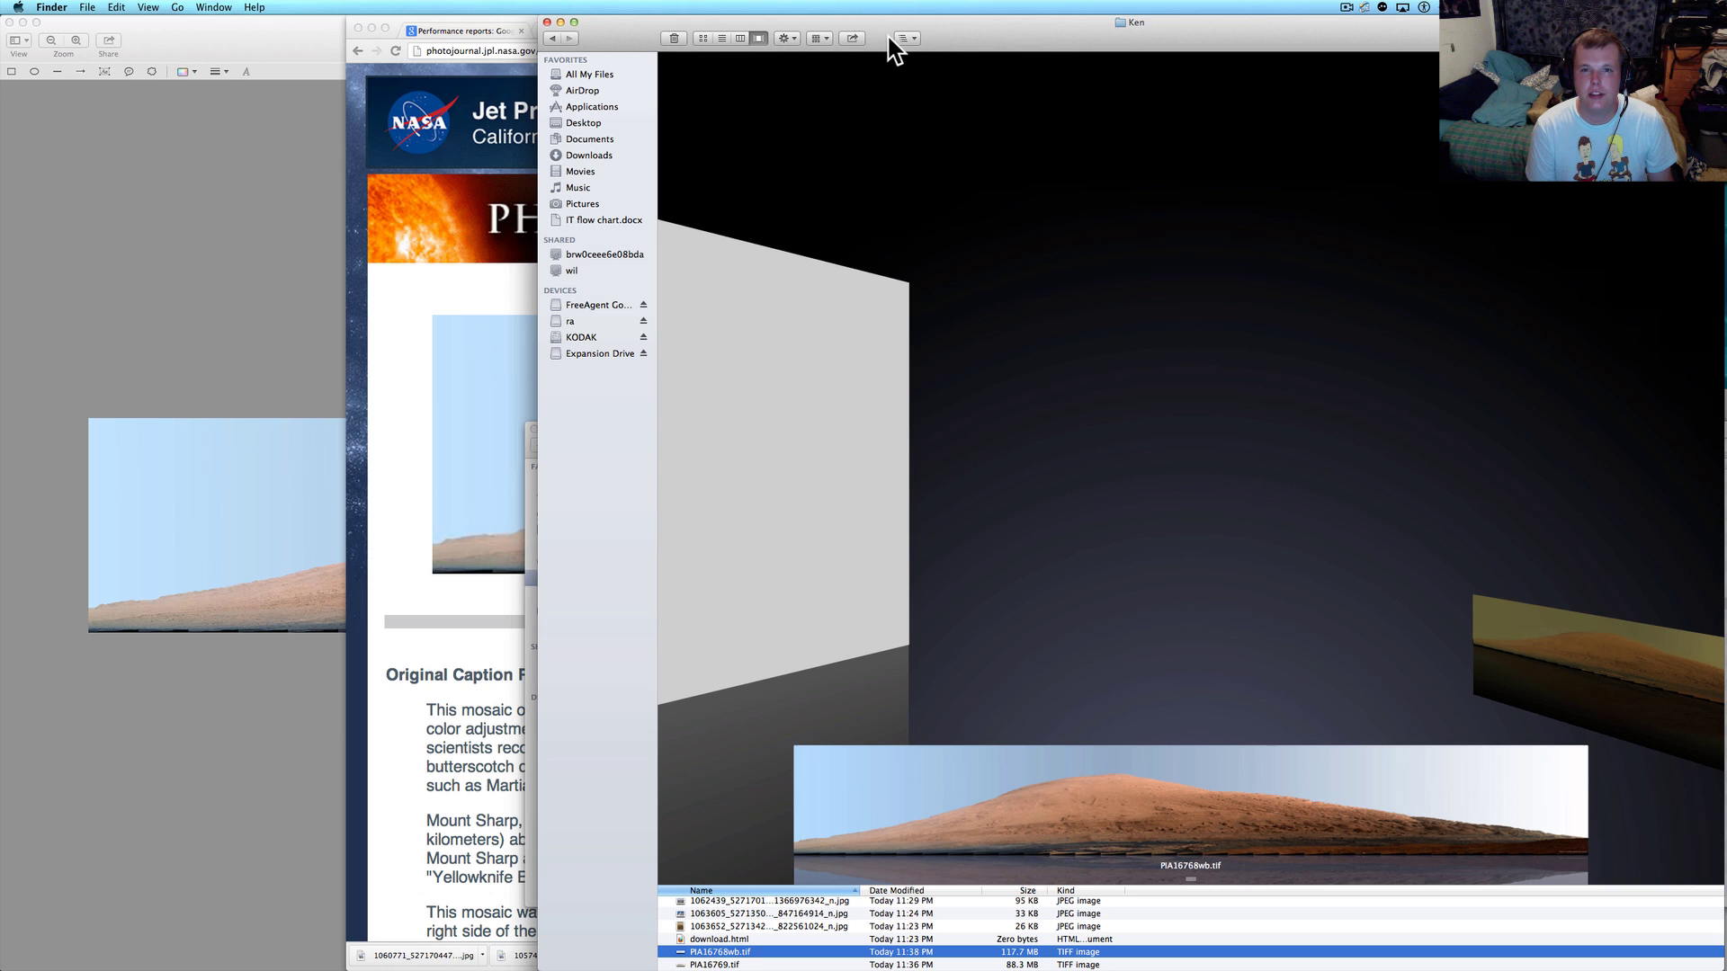
pyautogui.click(905, 38)
pyautogui.click(552, 37)
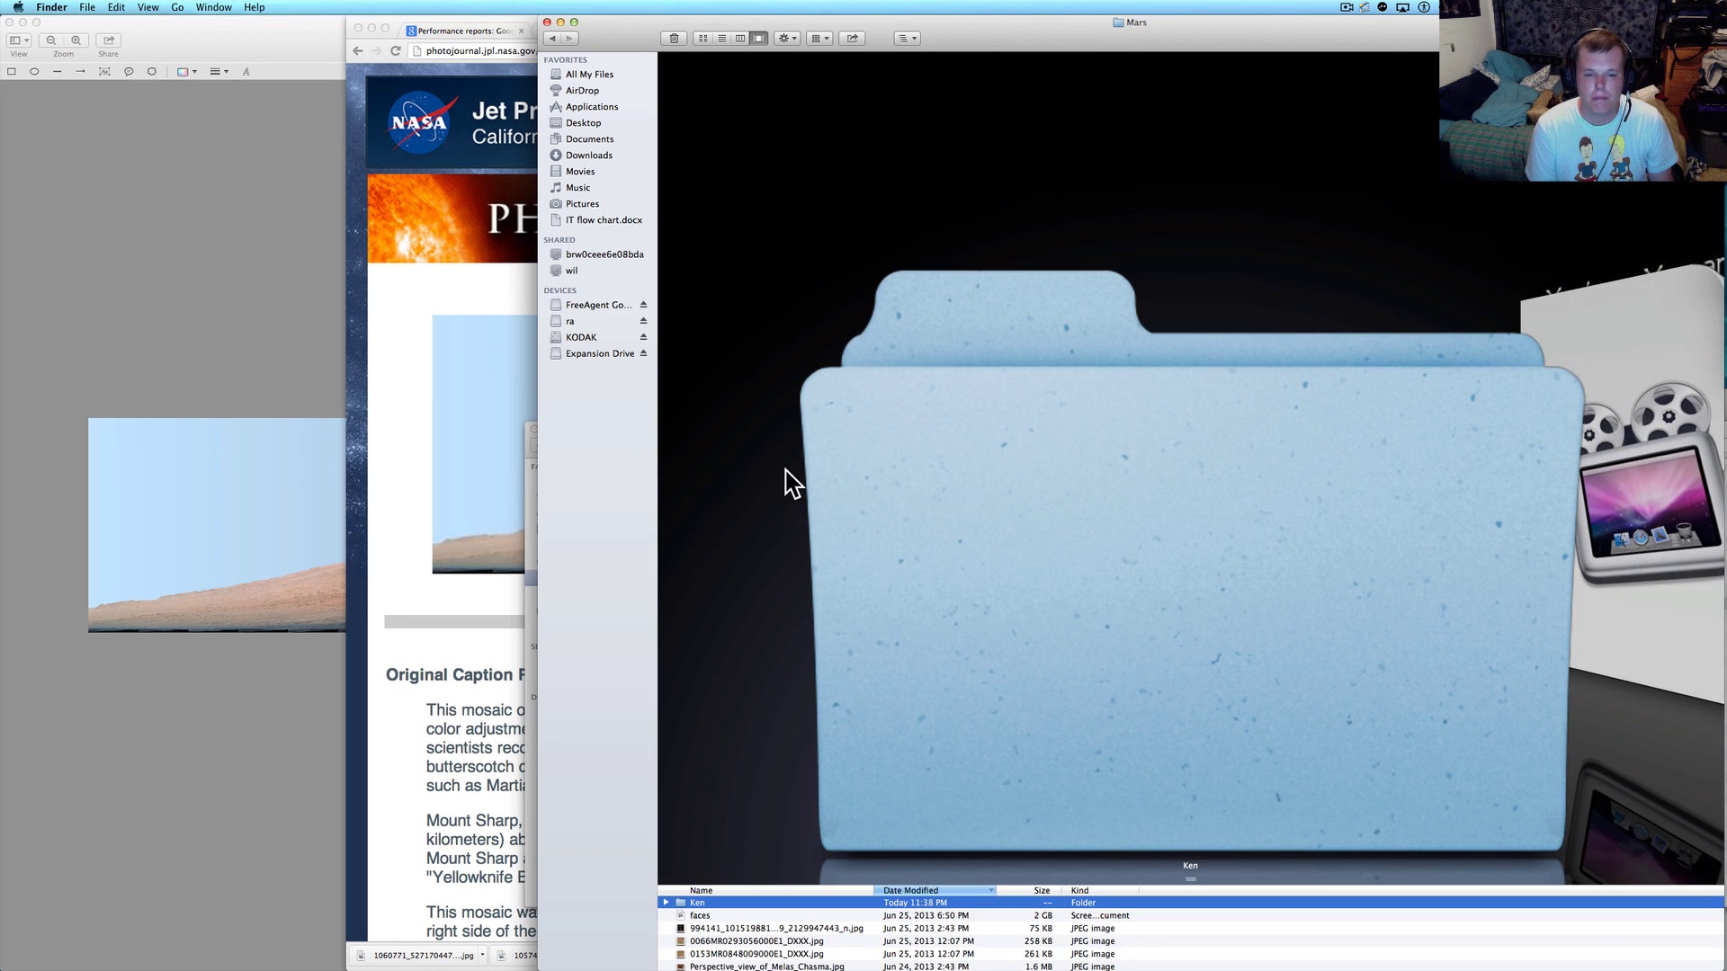
pyautogui.moveTo(1193, 879); pyautogui.dragTo(1148, 217)
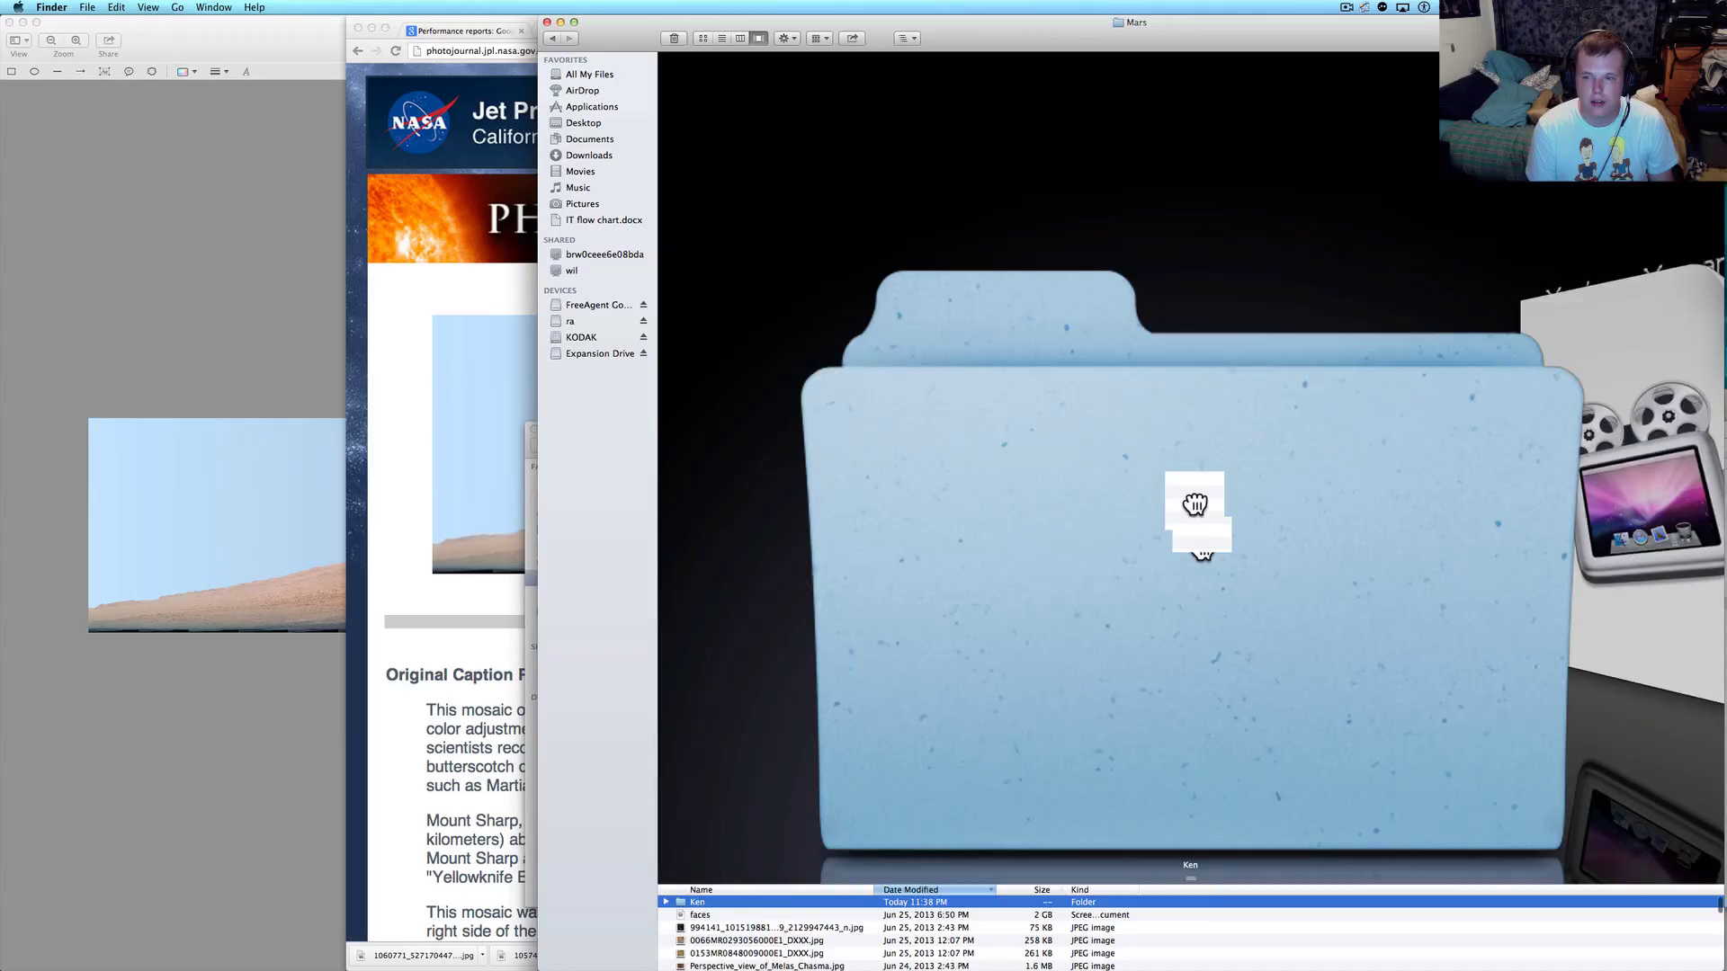
pyautogui.scroll(-5, 1084, 585)
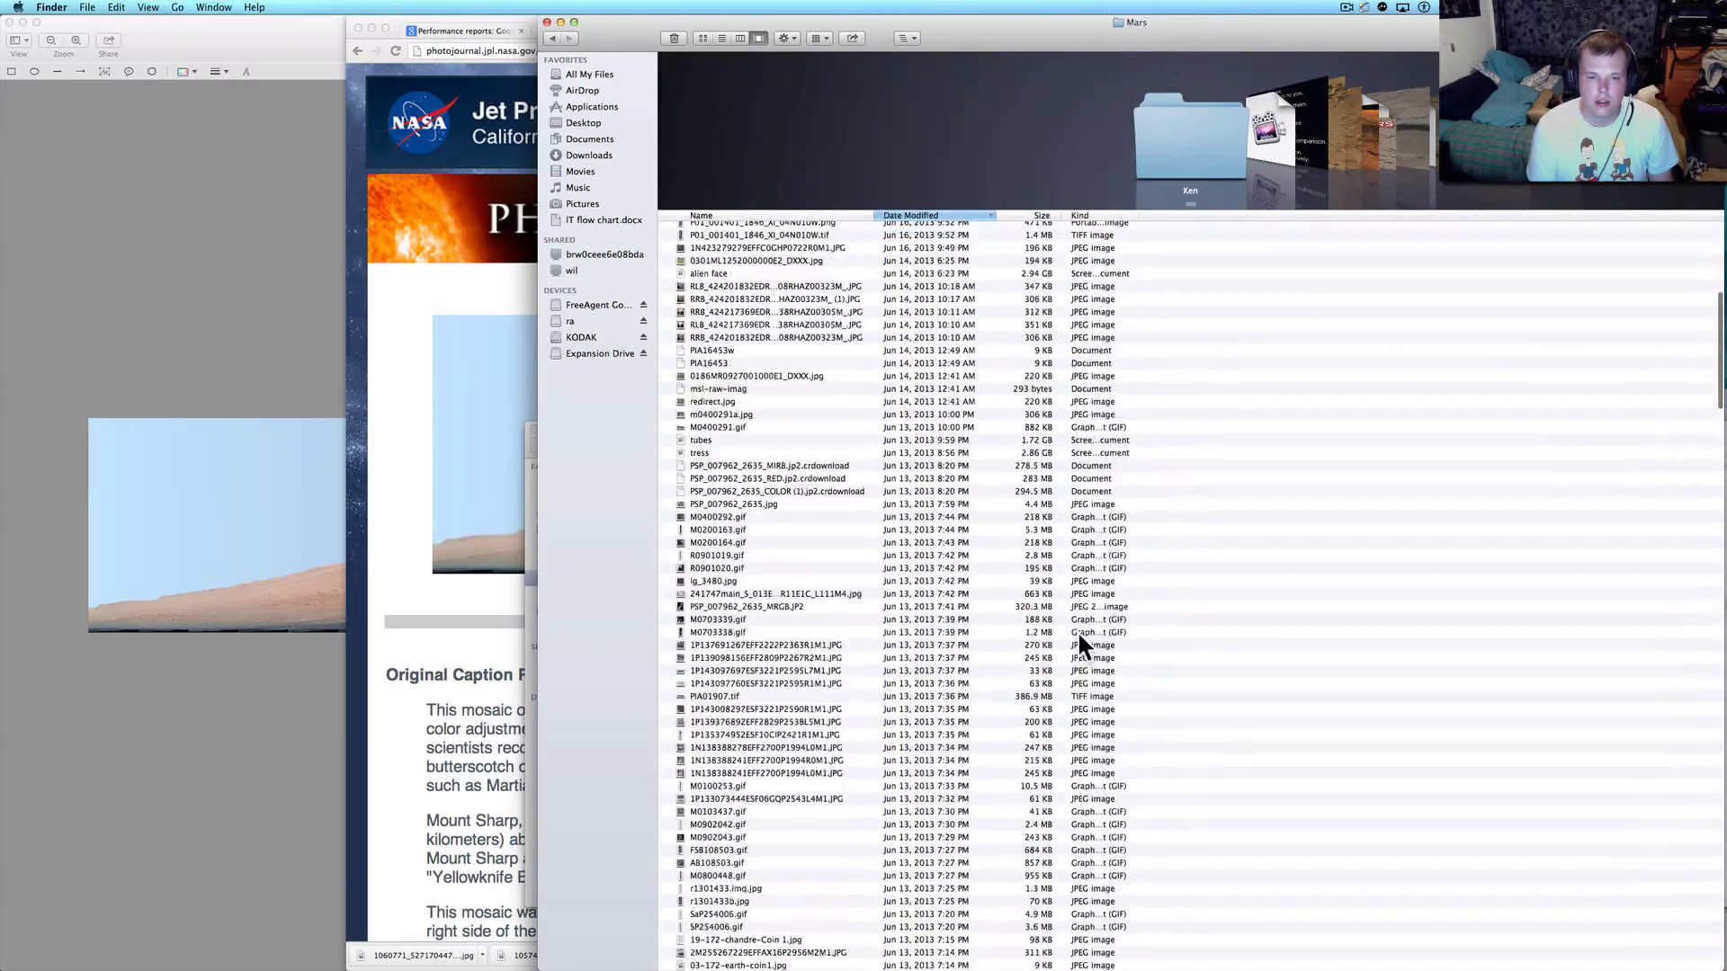
pyautogui.scroll(-5, 1077, 631)
pyautogui.scroll(-5, 967, 652)
pyautogui.scroll(-5, 1009, 630)
pyautogui.scroll(-5, 1000, 649)
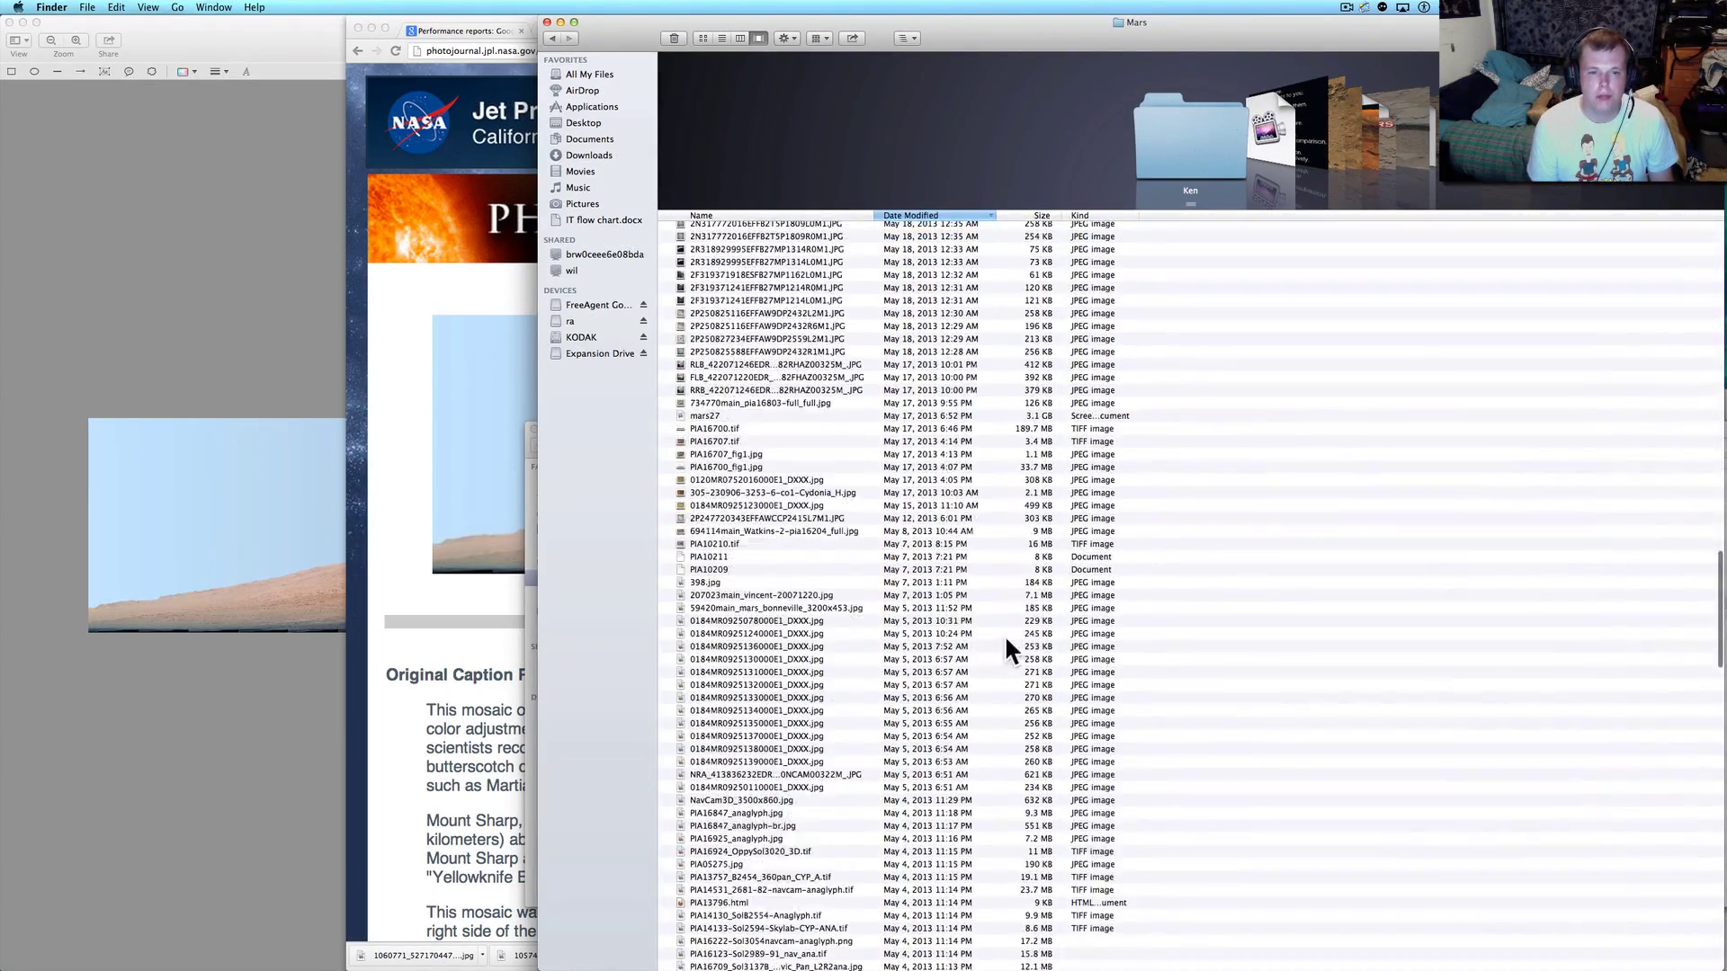
pyautogui.scroll(-5, 1006, 646)
pyautogui.scroll(-5, 1012, 675)
pyautogui.scroll(-5, 1026, 796)
pyautogui.scroll(-5, 1045, 814)
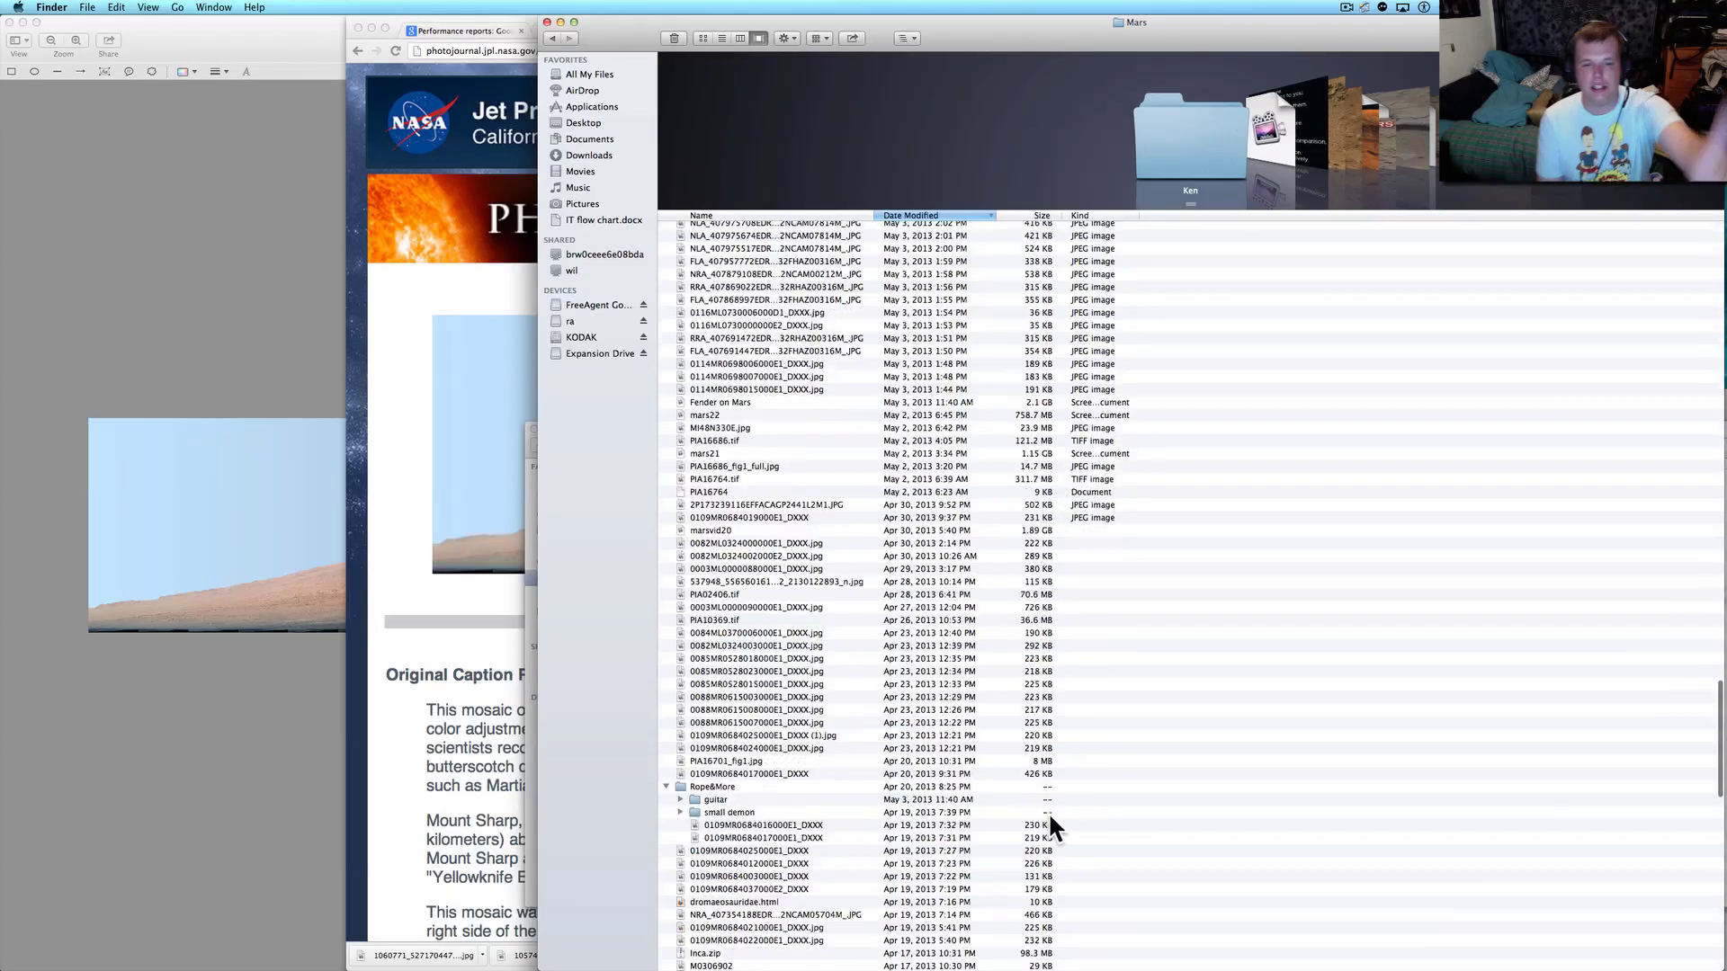
pyautogui.scroll(-5, 1042, 814)
pyautogui.scroll(-5, 1052, 813)
pyautogui.scroll(-5, 1069, 814)
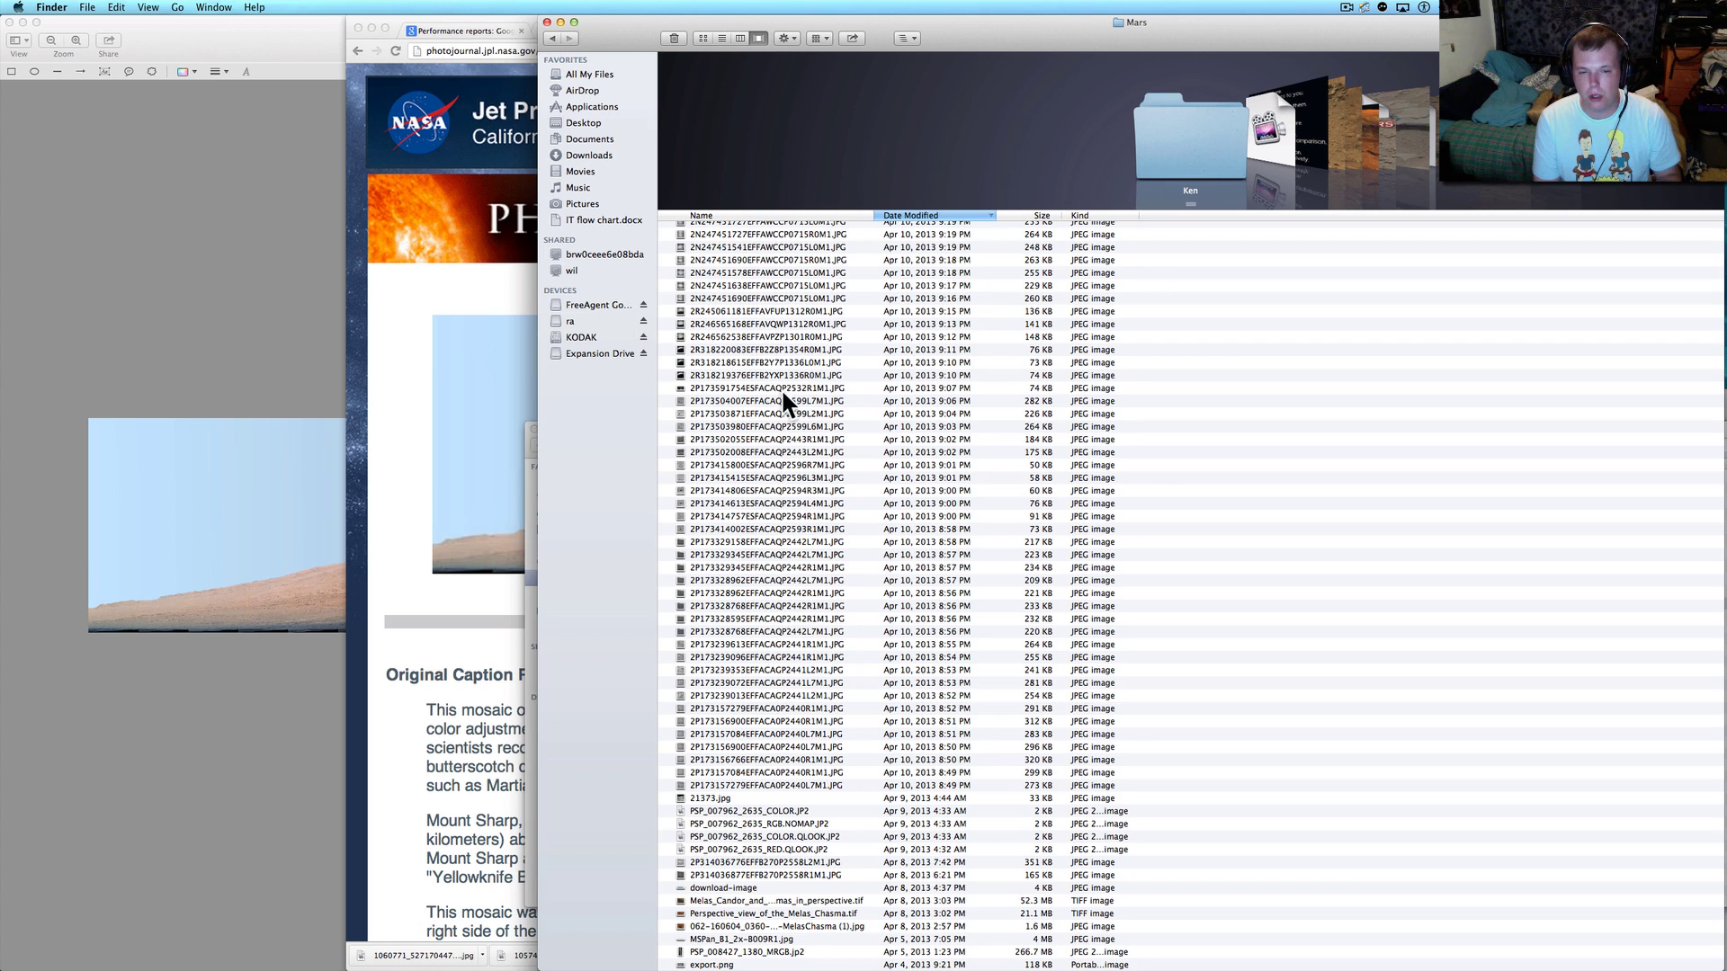
# Return to the Ken folder and show its files as a plain list.
pyautogui.click(554, 37)
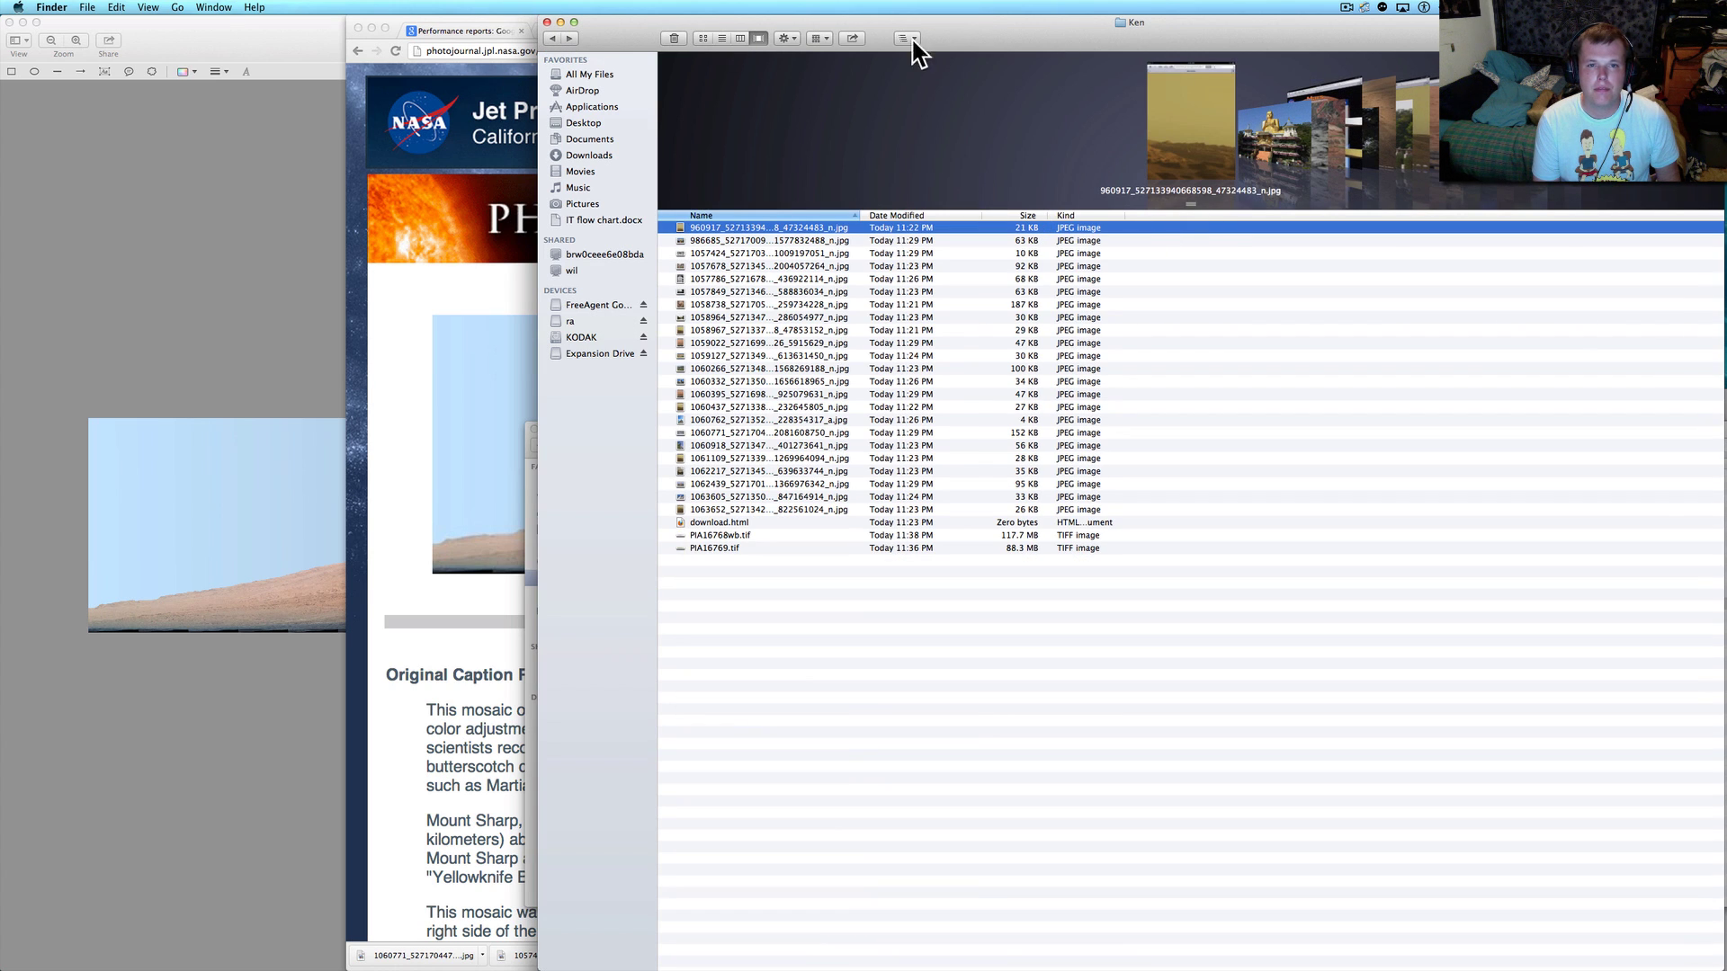
pyautogui.click(905, 38)
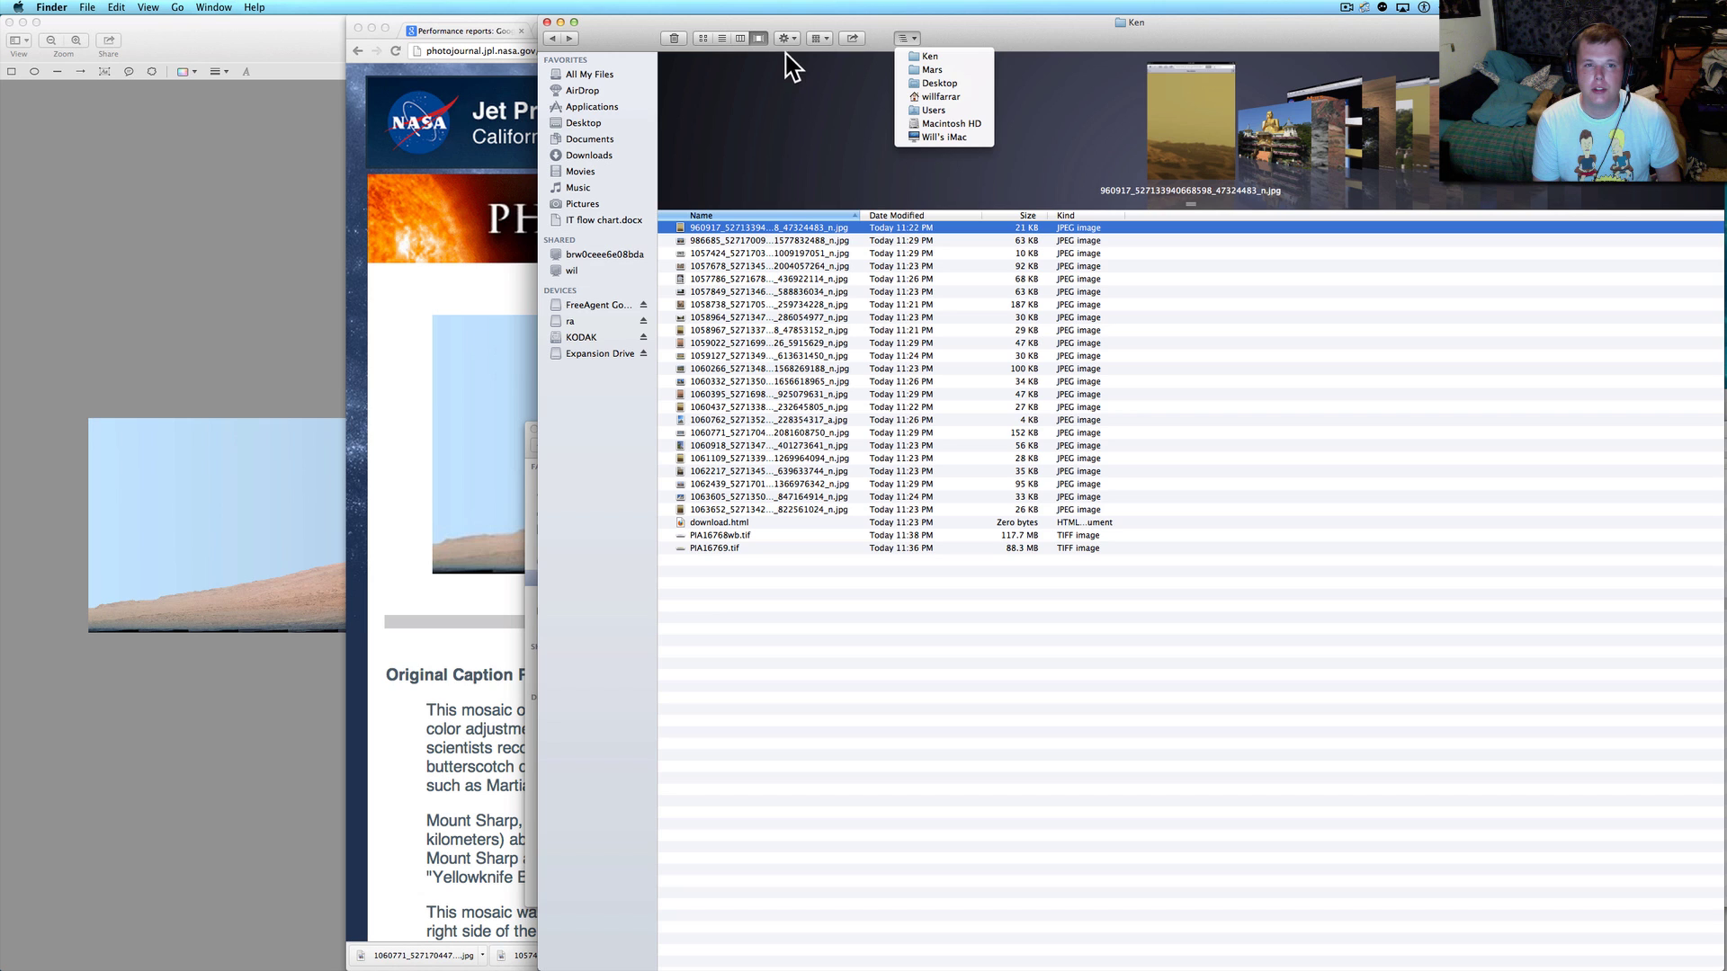
pyautogui.click(722, 38)
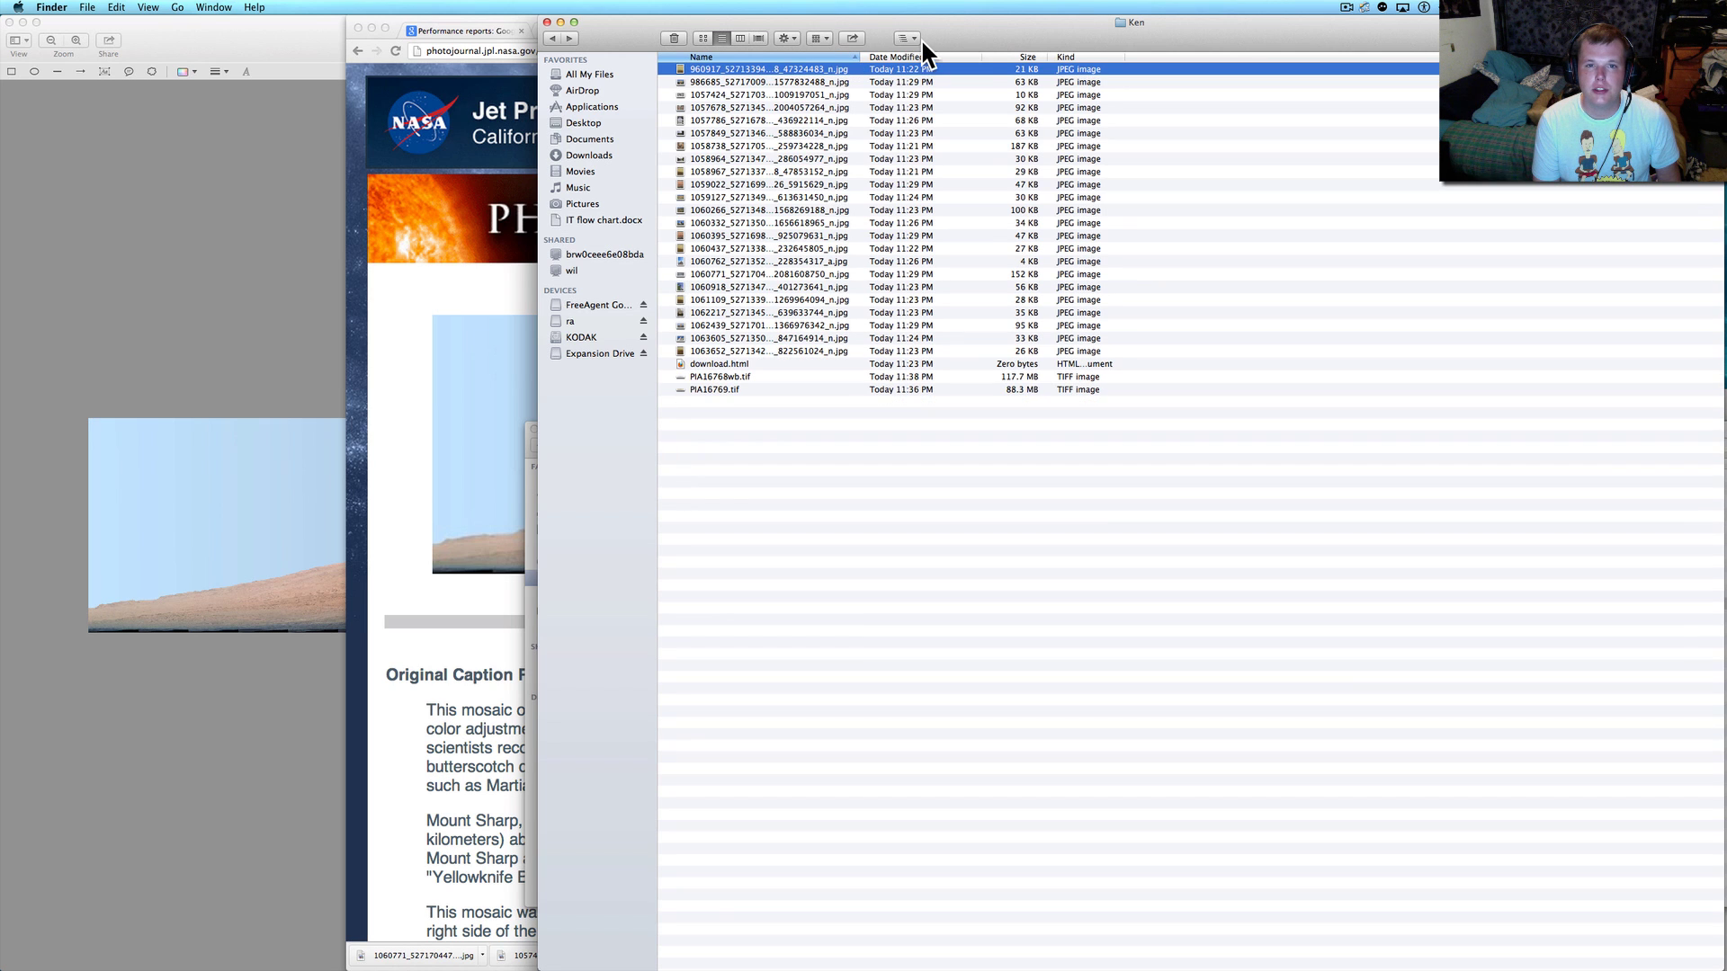
# Open the Desktop's Moon folder, then bring Chrome and Preview back to the front.
pyautogui.click(921, 39)
pyautogui.click(922, 77)
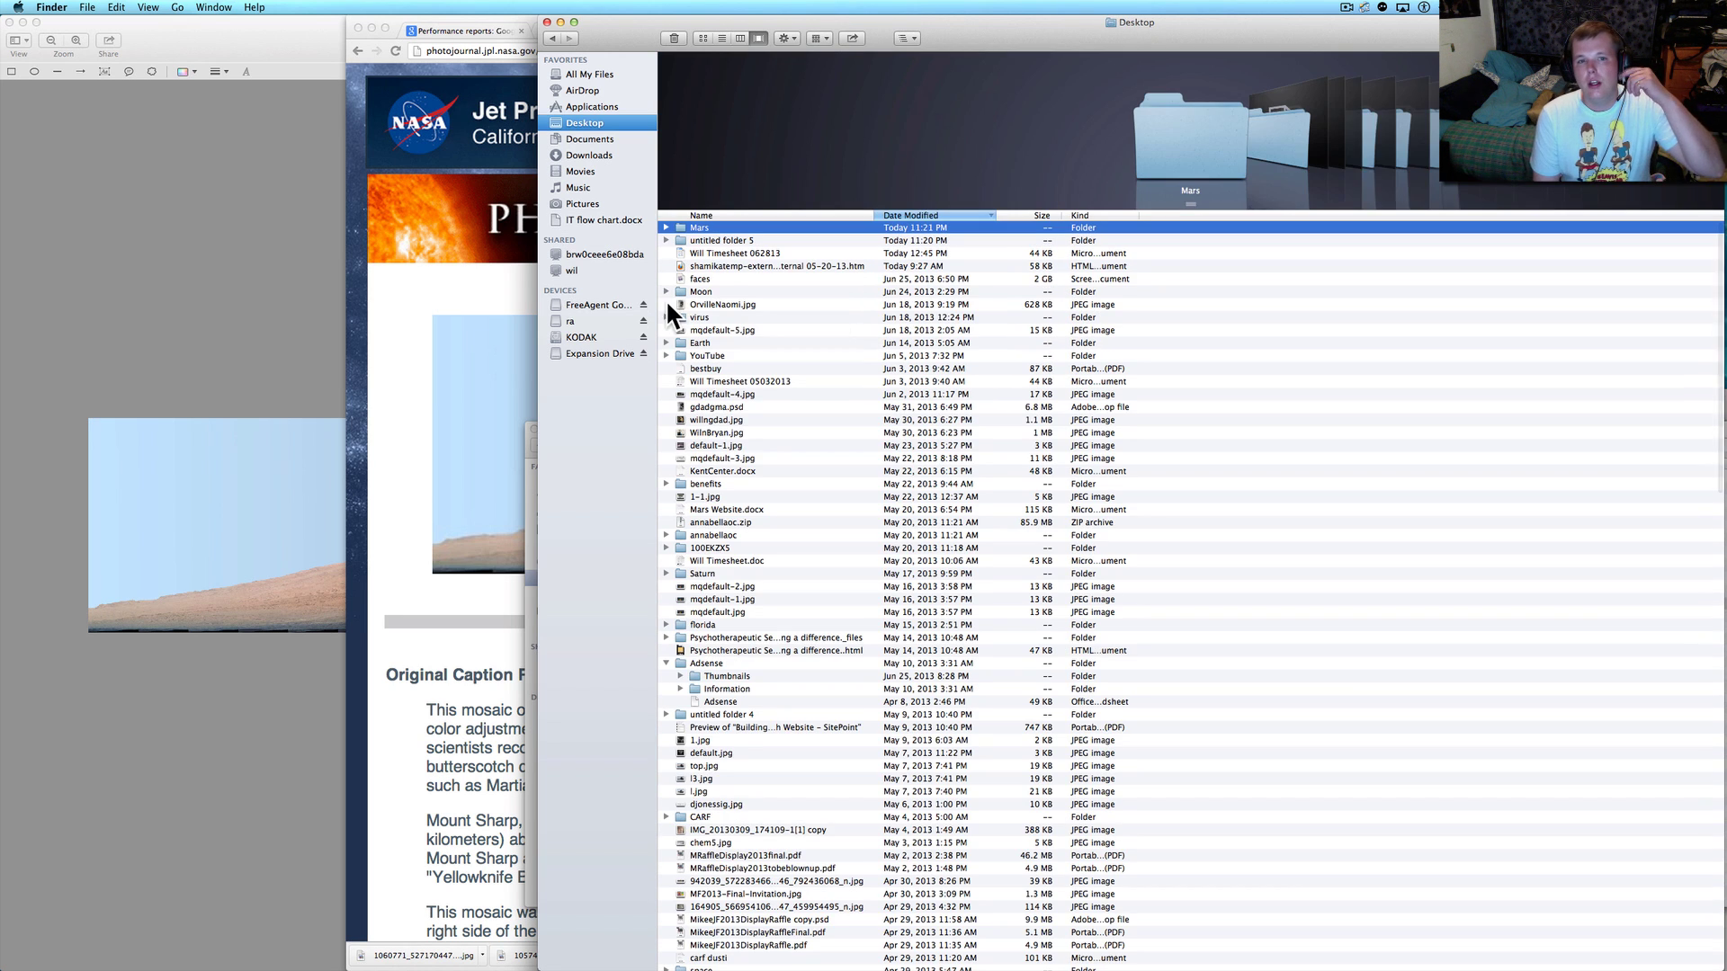
pyautogui.doubleClick(726, 292)
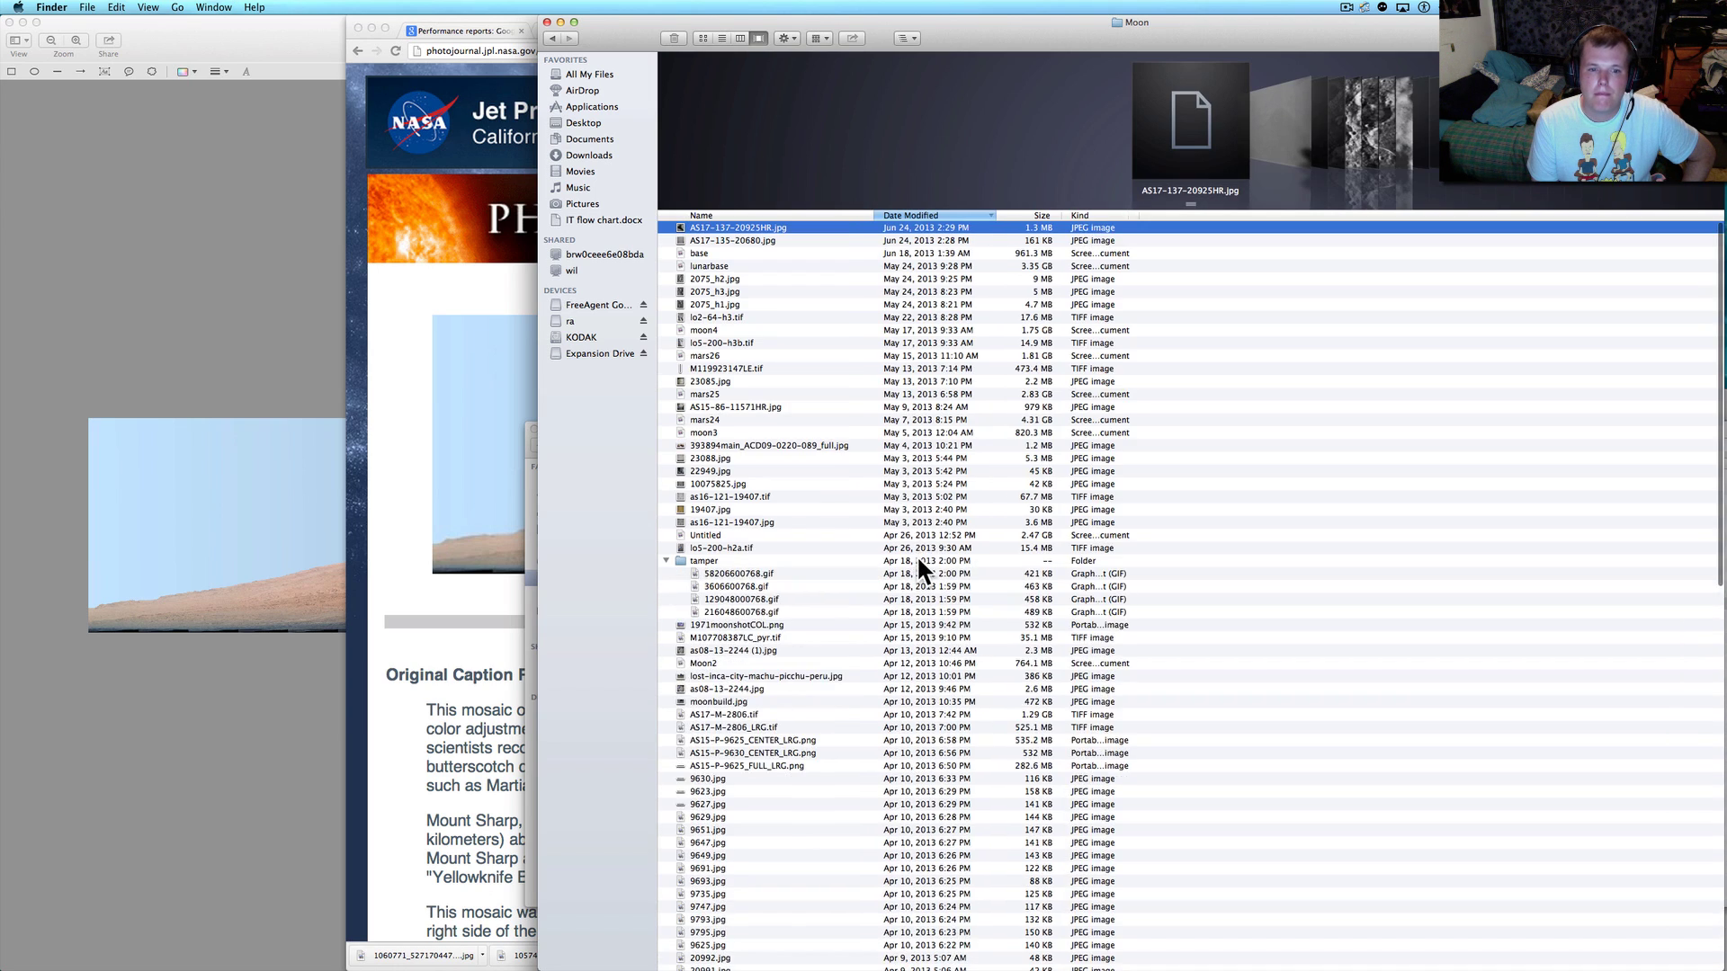
pyautogui.scroll(-5, 916, 555)
pyautogui.scroll(-5, 928, 526)
pyautogui.scroll(5, 948, 538)
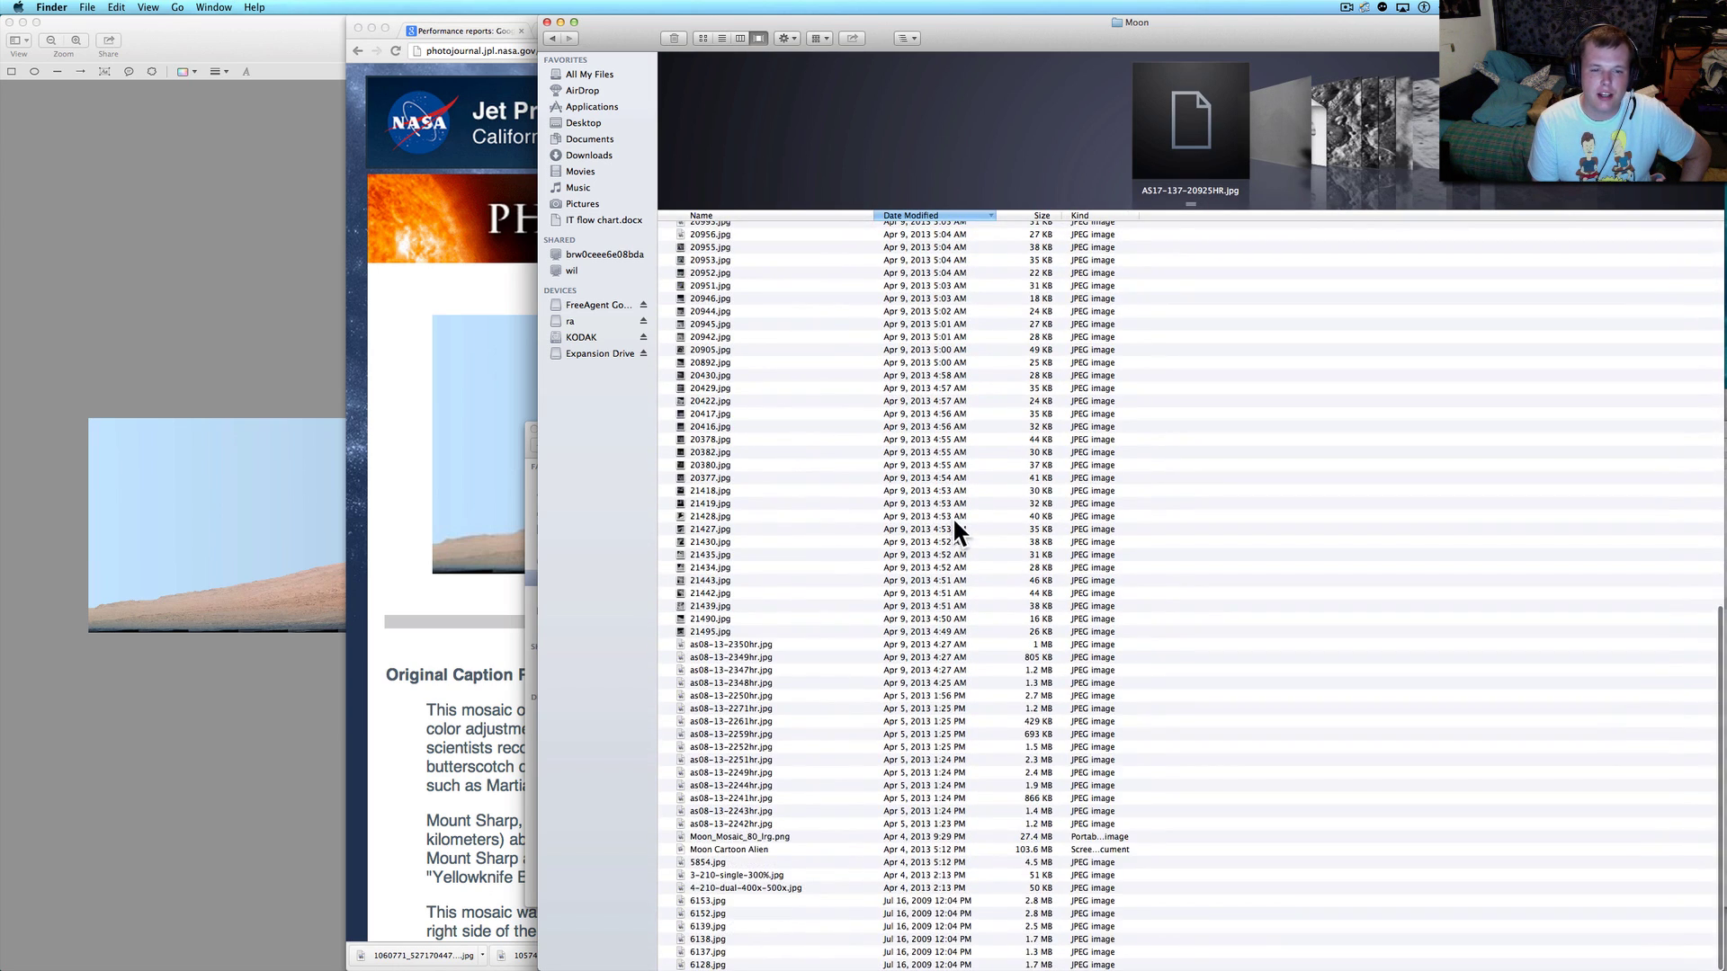
pyautogui.scroll(10, 956, 520)
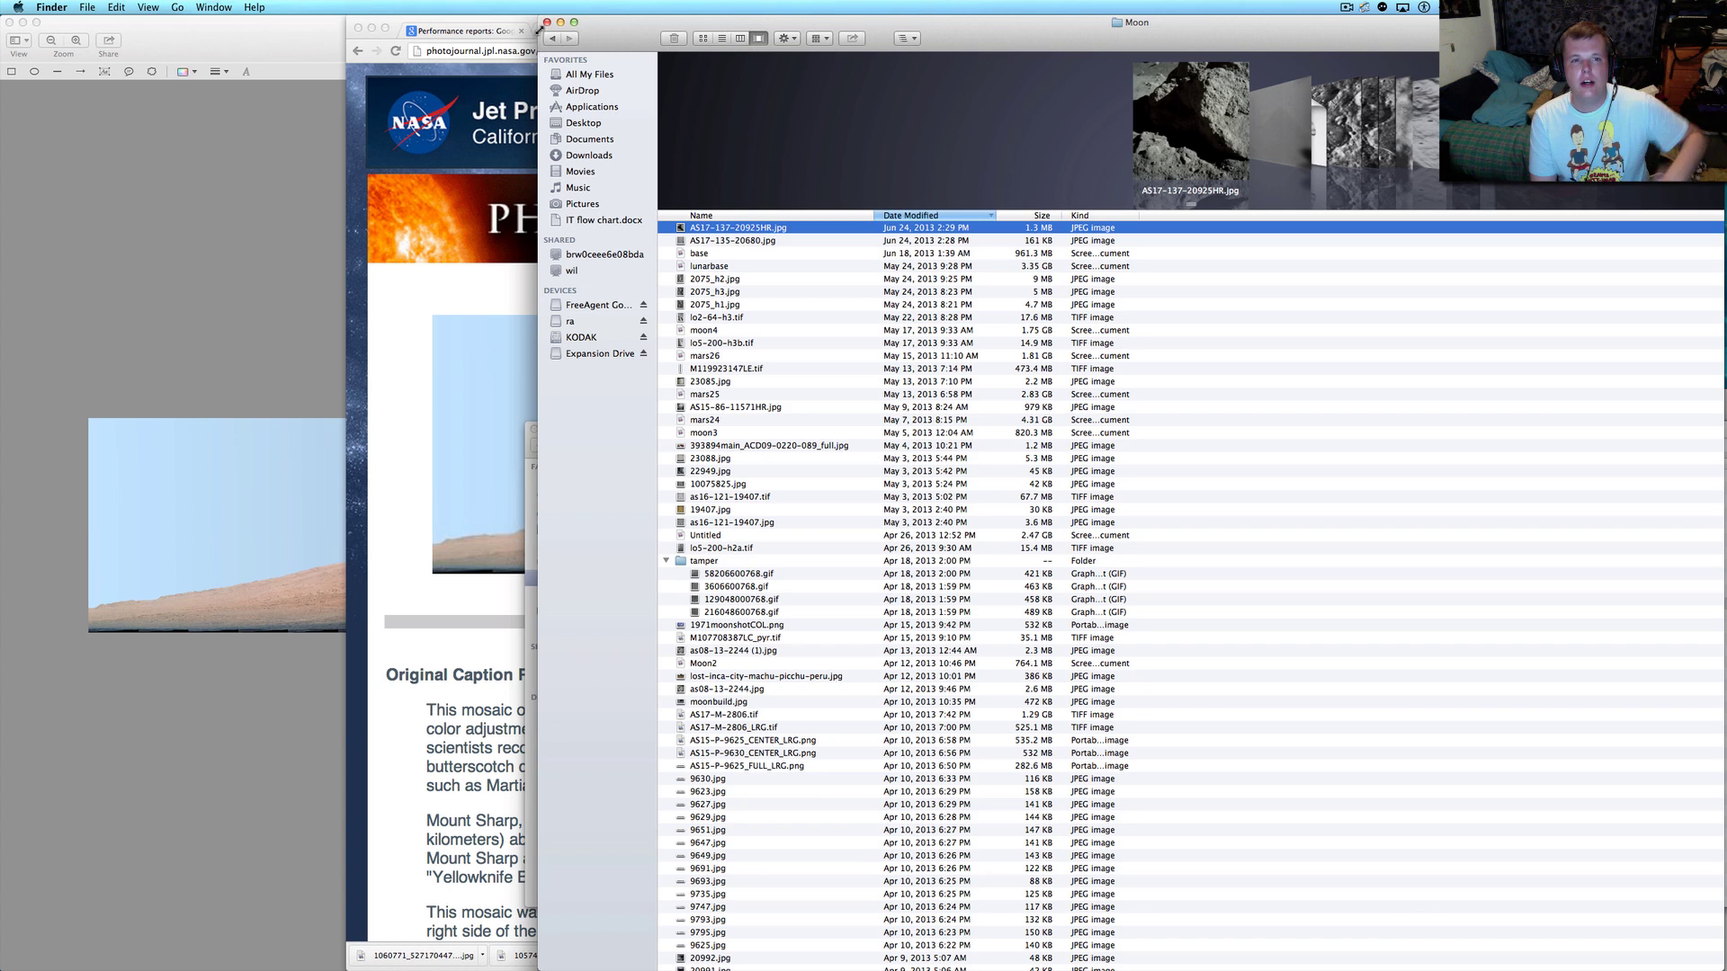
pyautogui.click(516, 77)
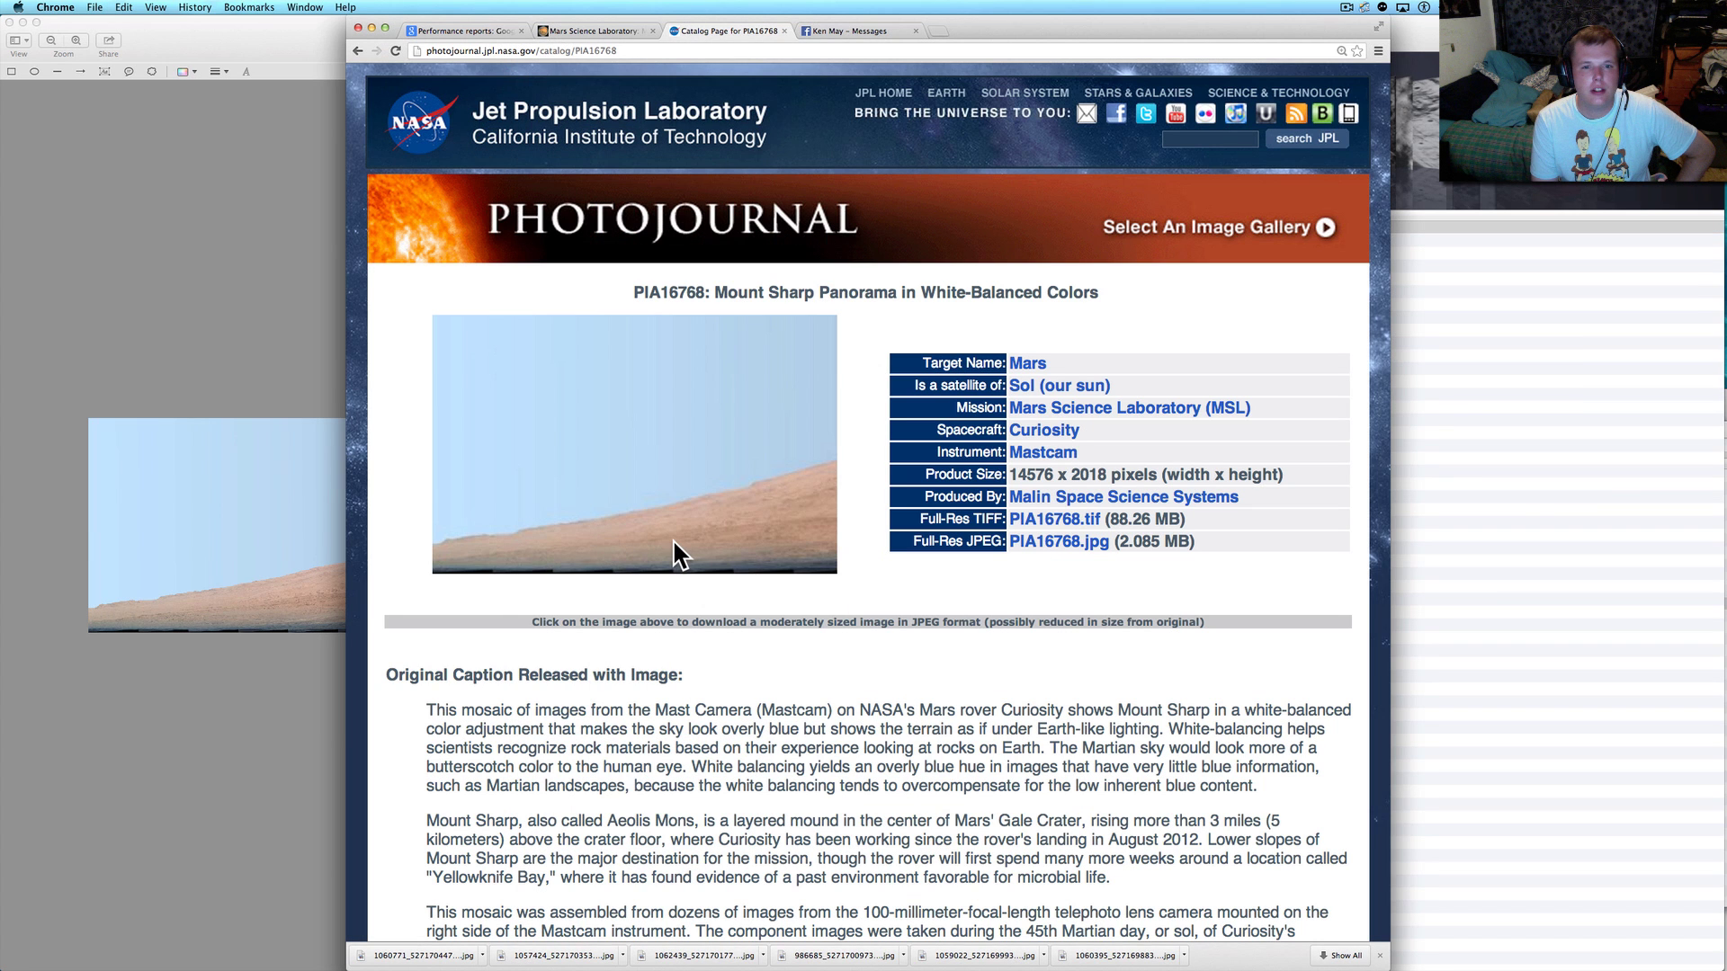
pyautogui.press('super+Tab')
pyautogui.scroll(2, 927, 571)
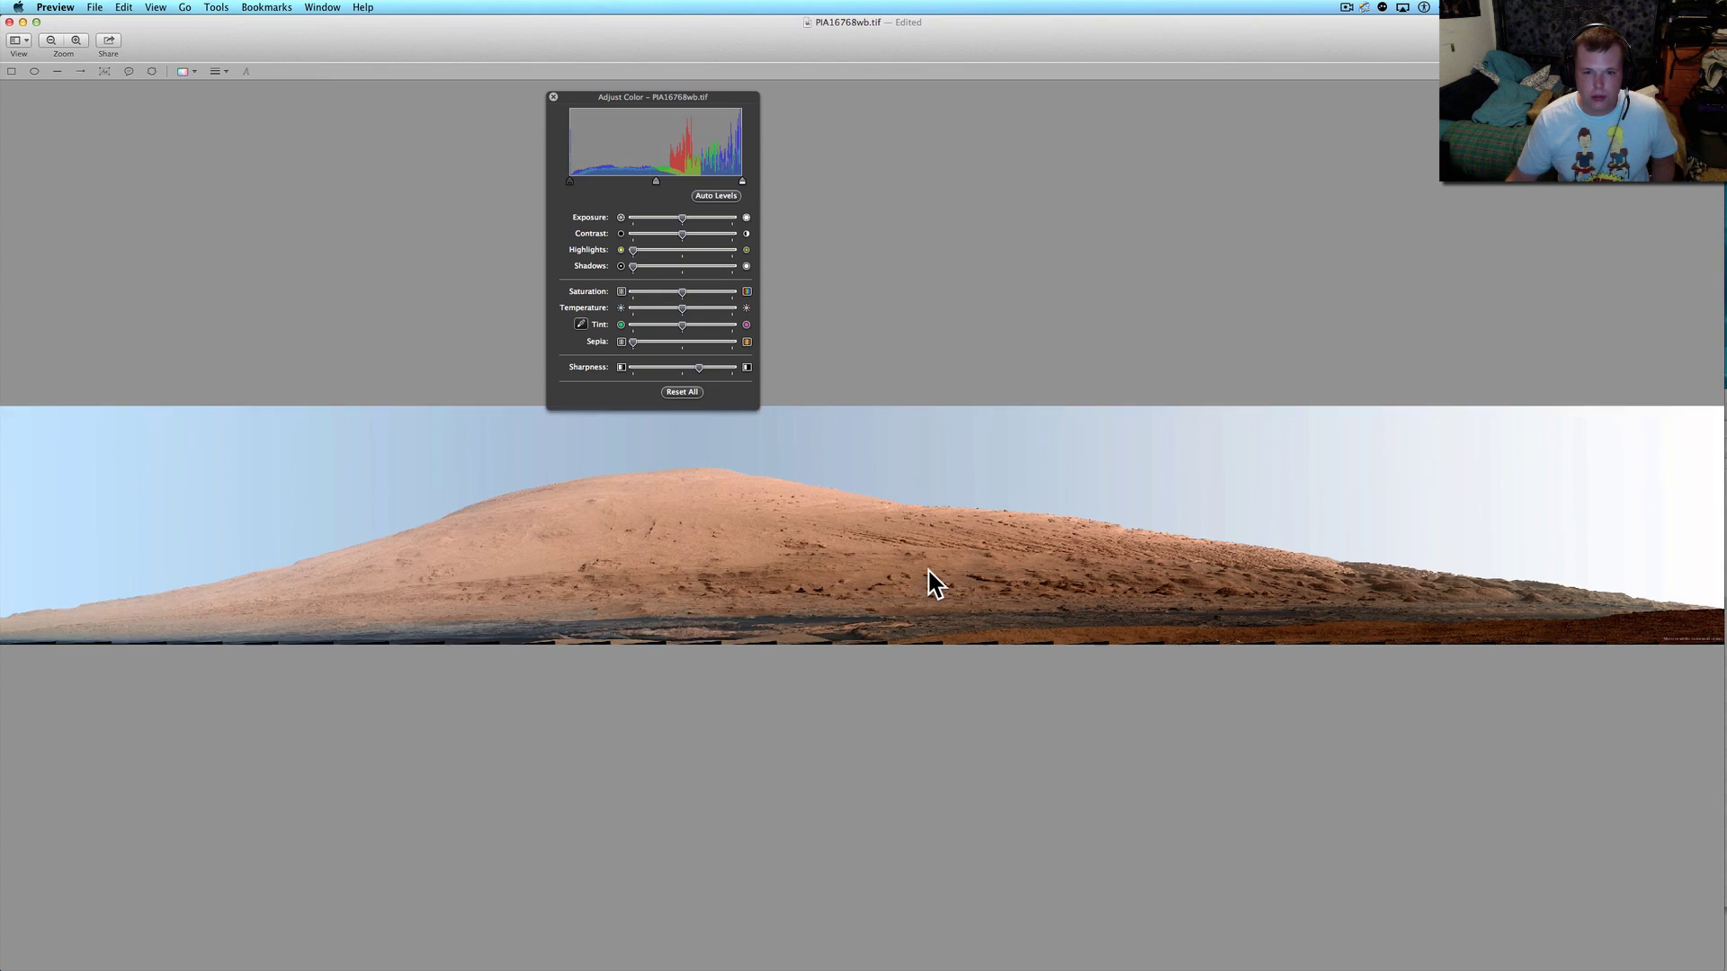
pyautogui.scroll(1, 926, 570)
pyautogui.scroll(3, 928, 570)
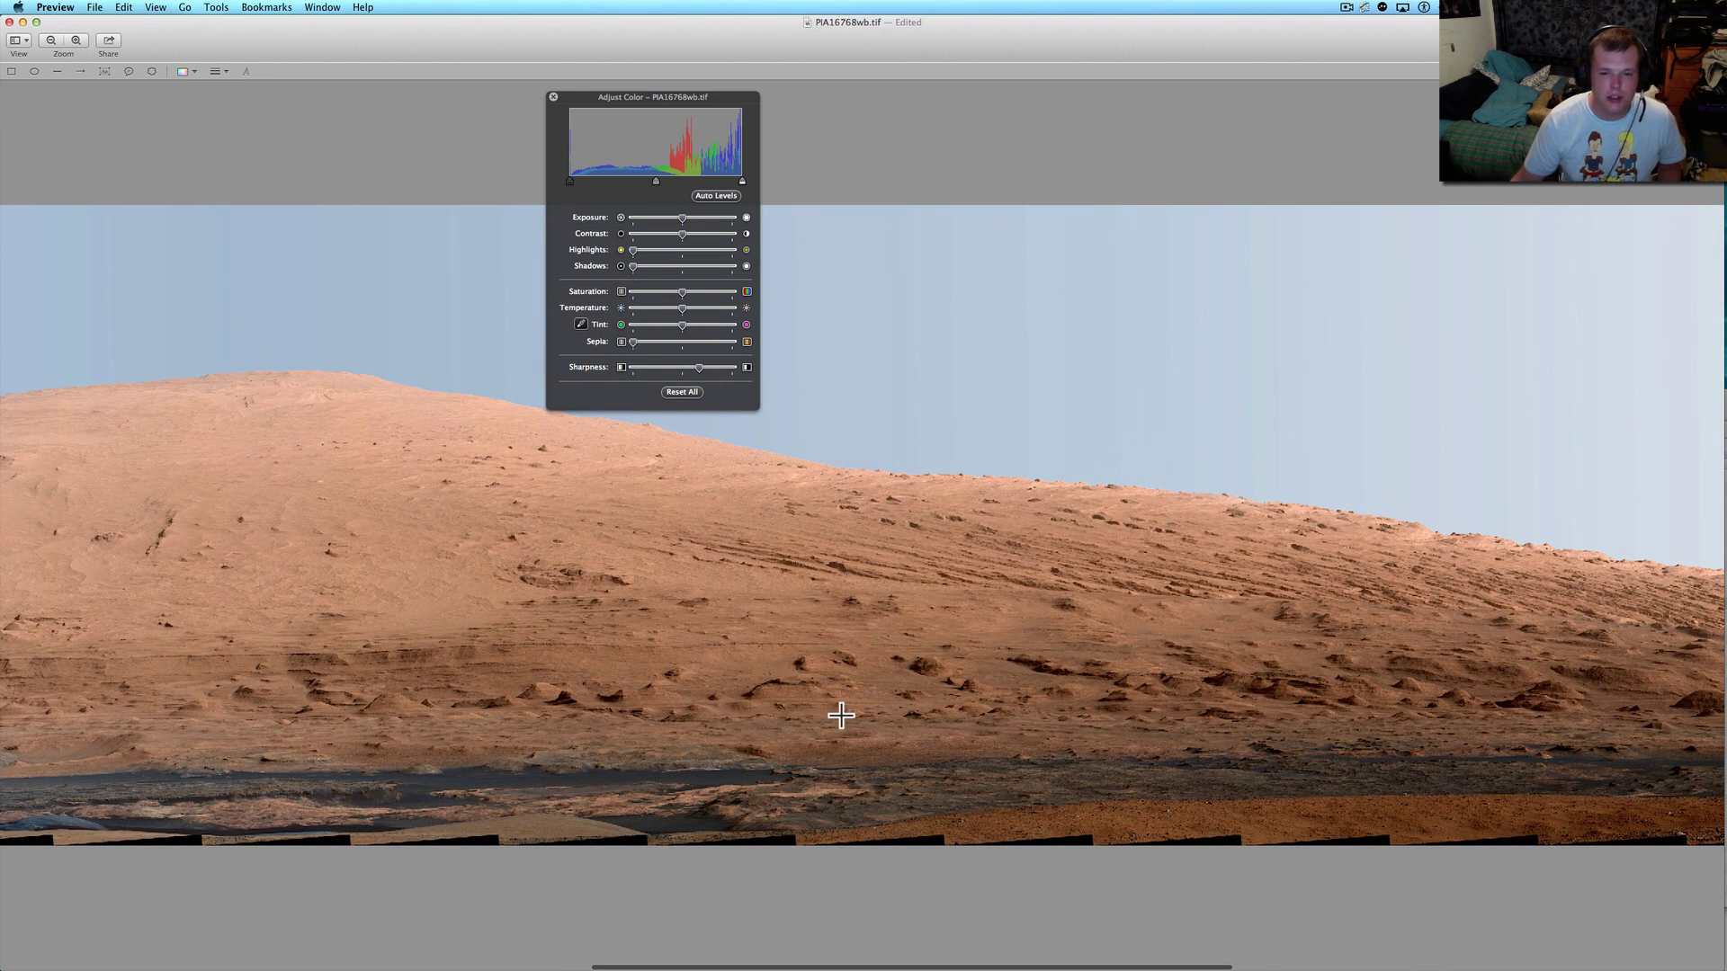
pyautogui.scroll(1, 841, 716)
pyautogui.scroll(1, 840, 715)
pyautogui.scroll(1, 841, 715)
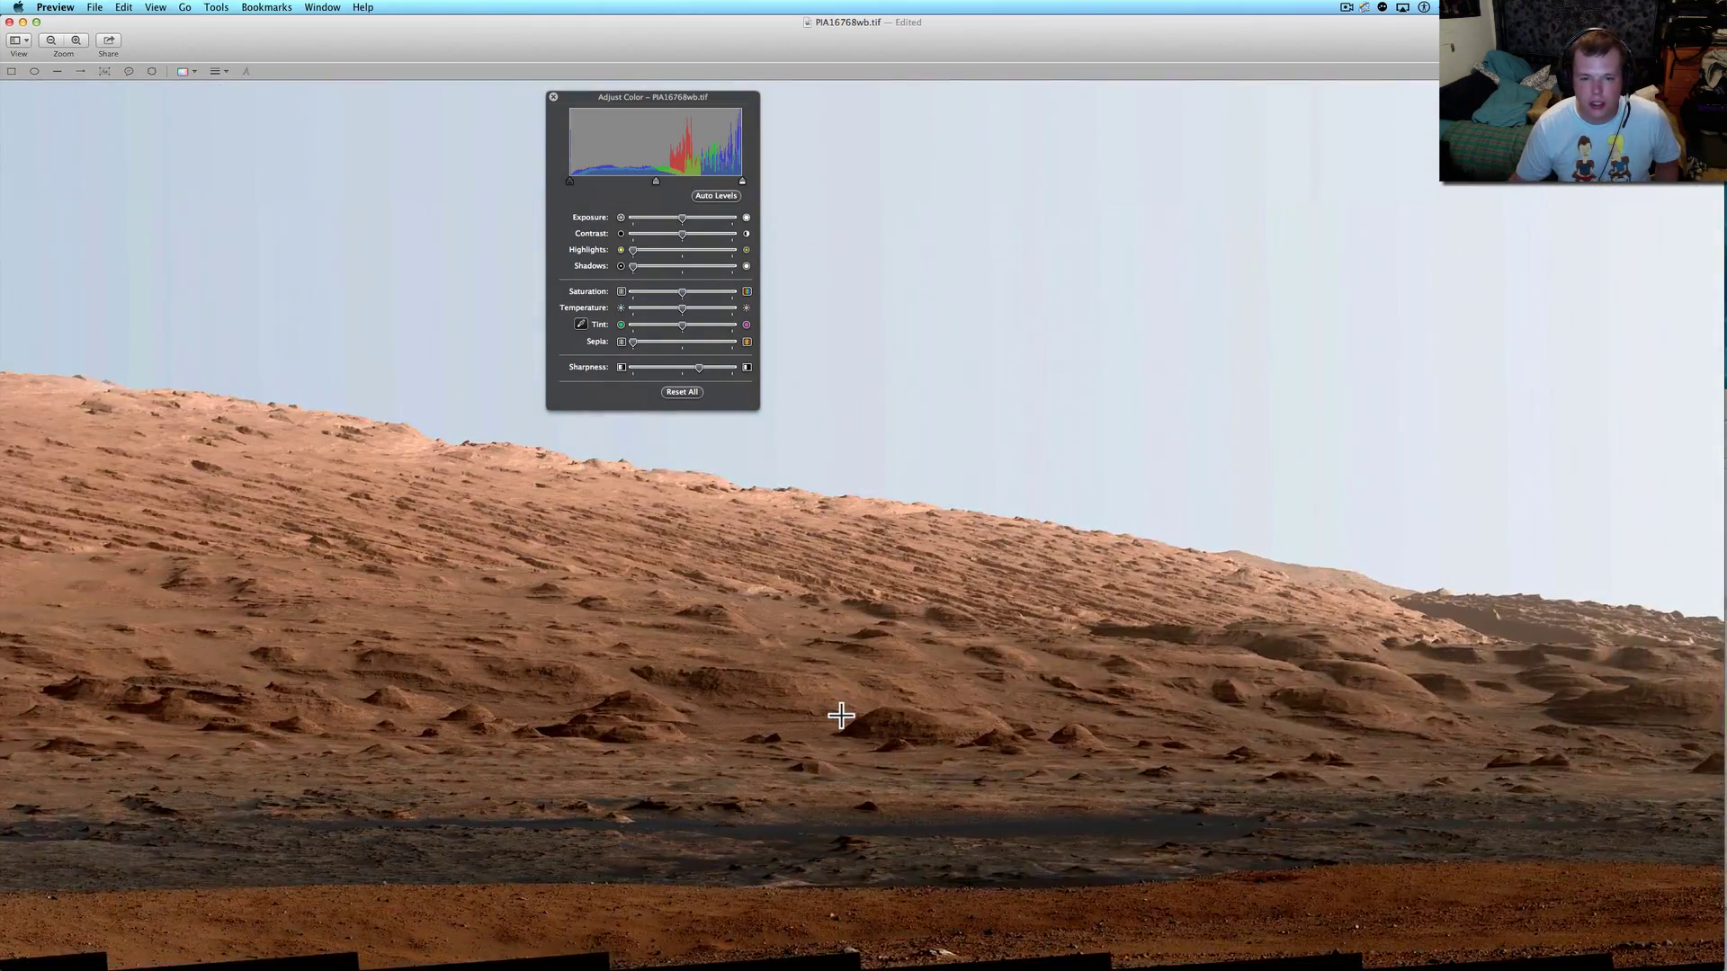
pyautogui.scroll(1, 841, 715)
pyautogui.scroll(1, 841, 716)
pyautogui.scroll(2, 994, 680)
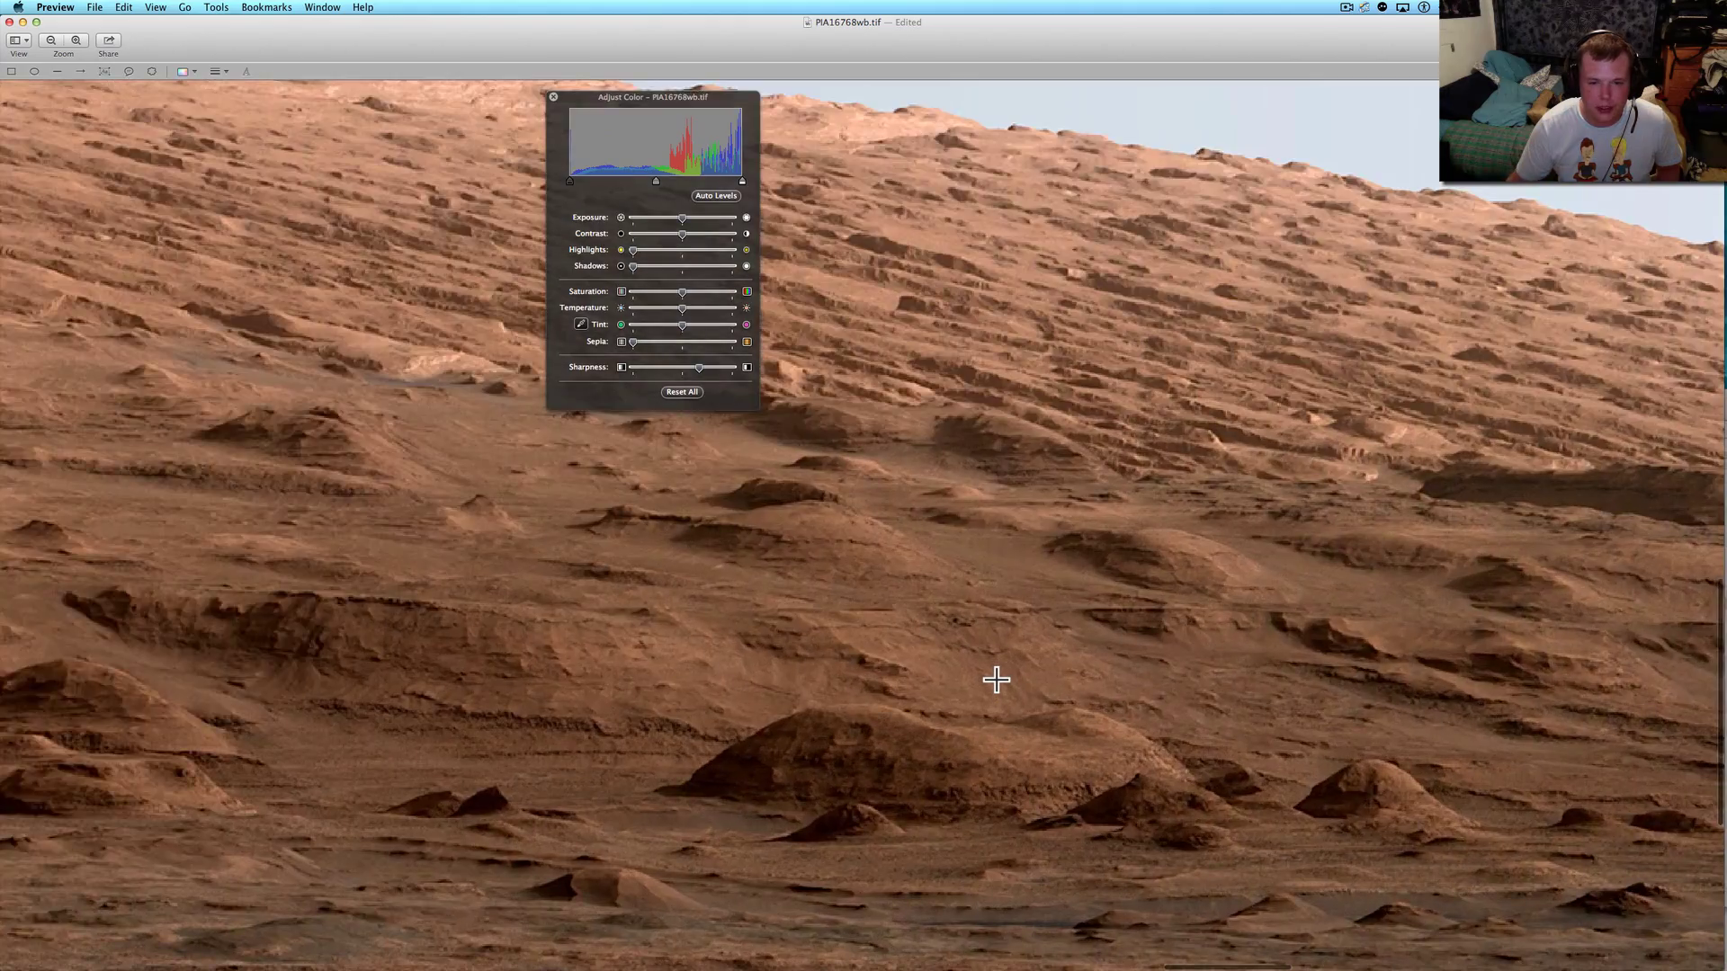
pyautogui.scroll(2, 995, 680)
pyautogui.scroll(2, 994, 680)
pyautogui.scroll(2, 995, 680)
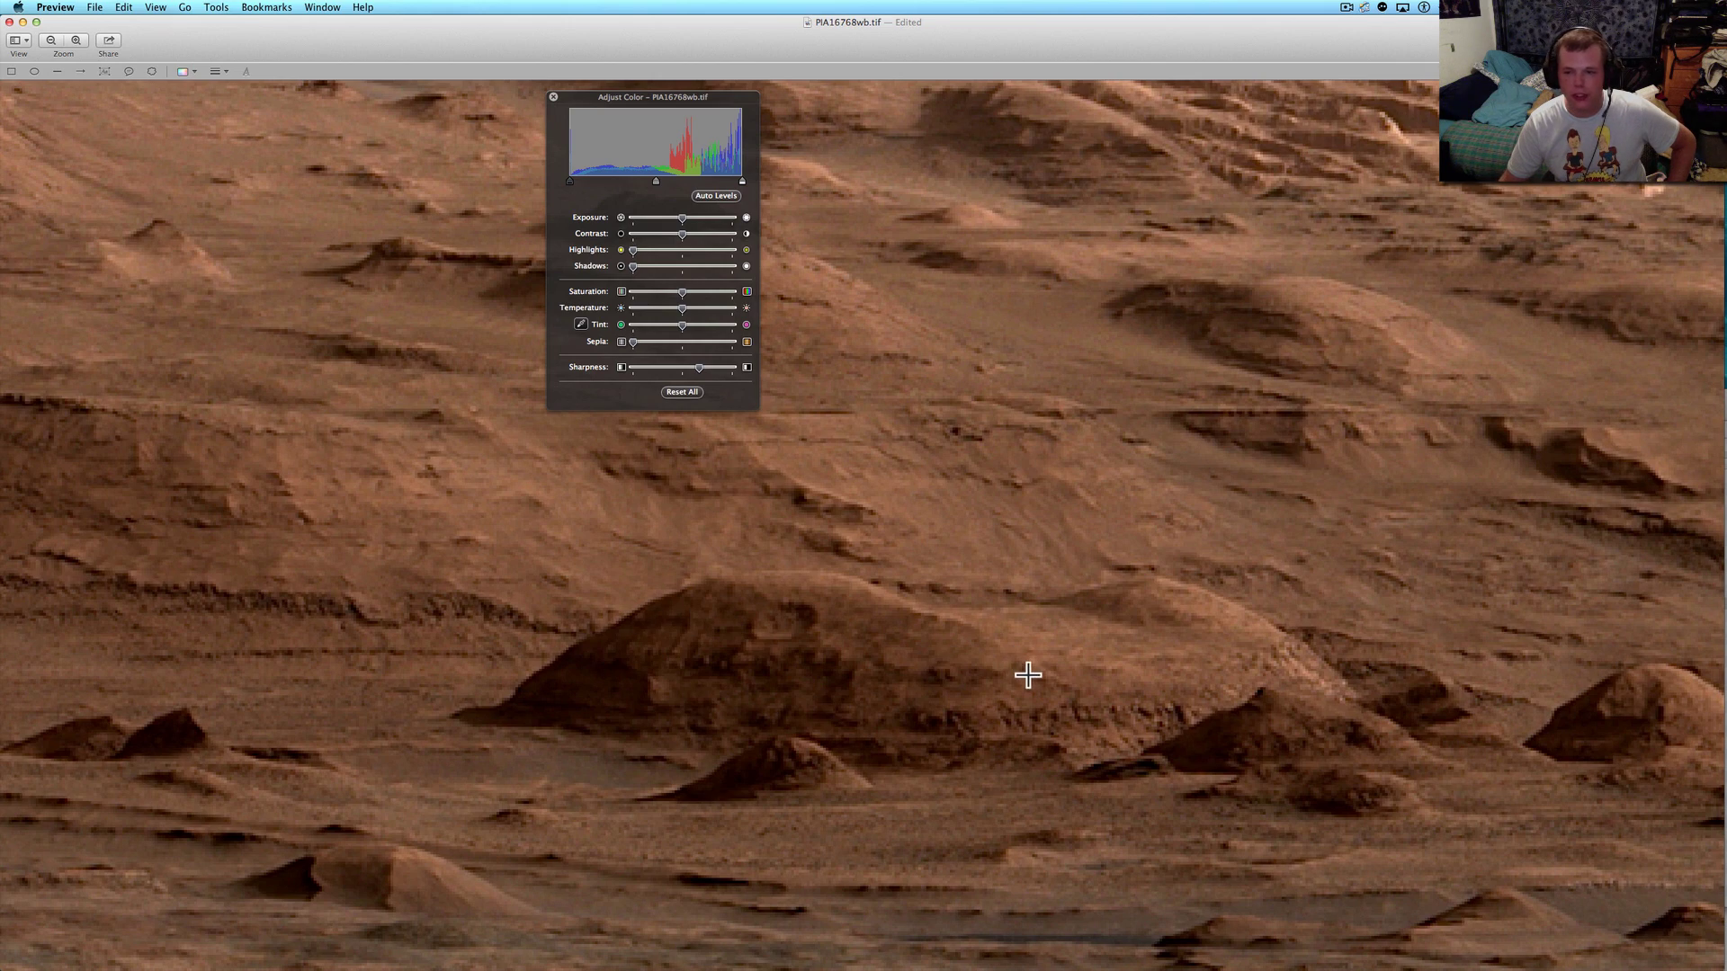
pyautogui.hscroll(5, 1030, 675)
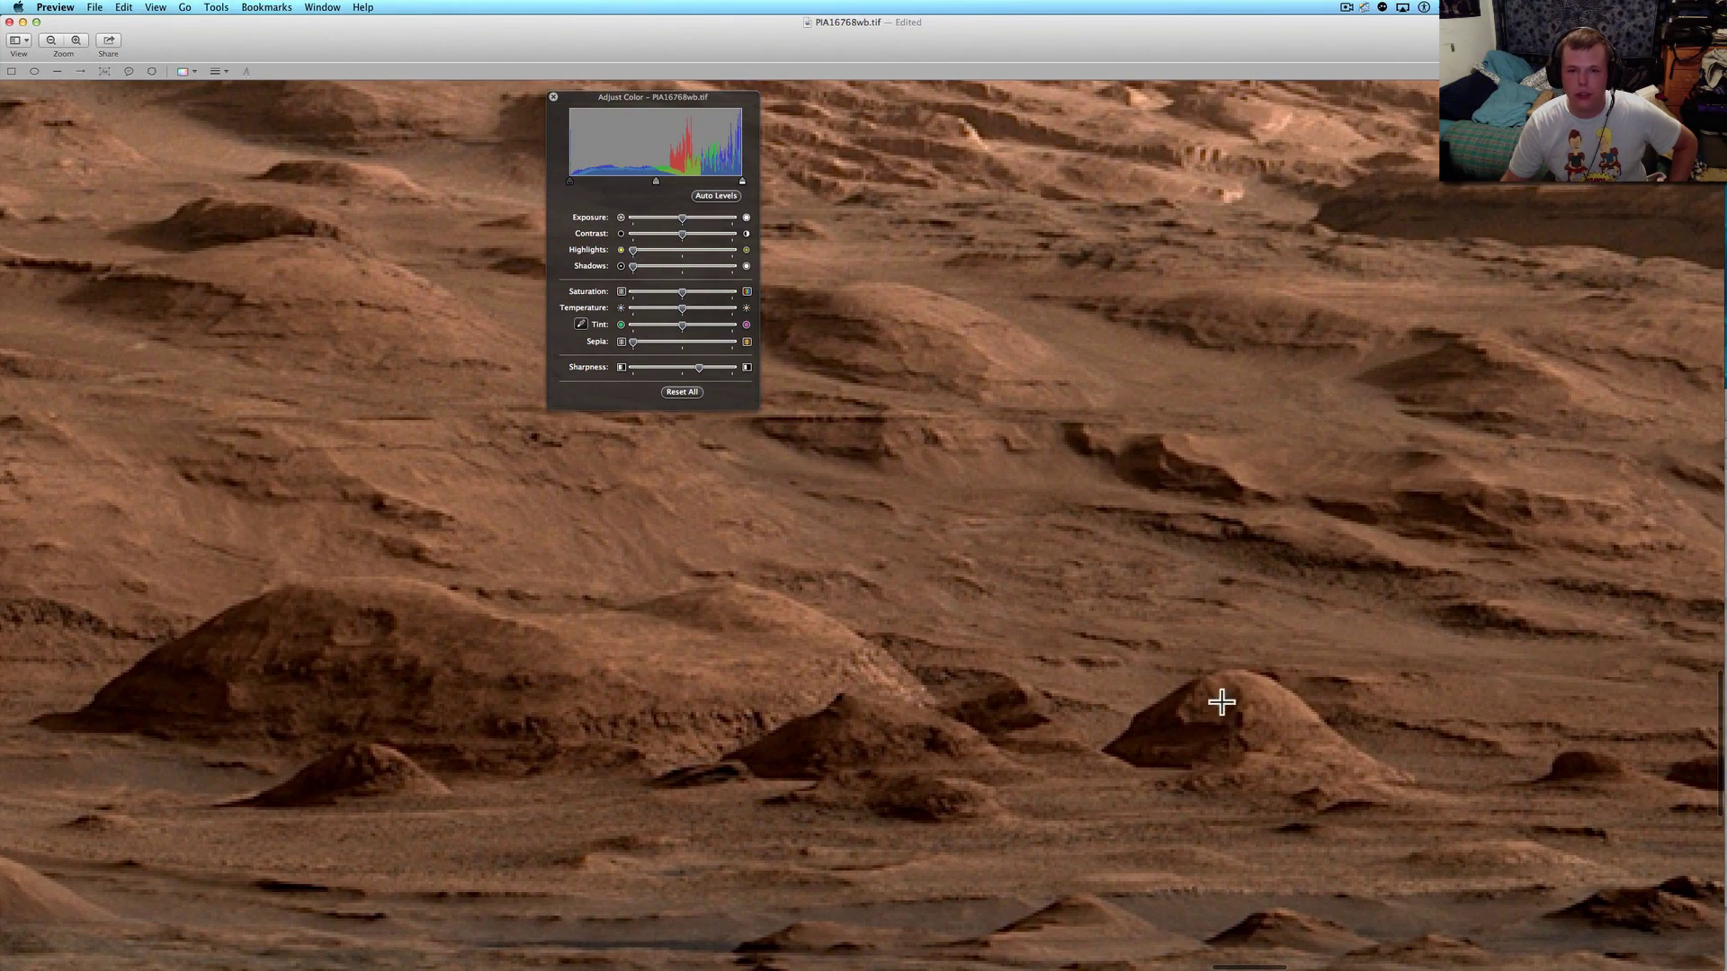
pyautogui.scroll(5, 1201, 736)
pyautogui.scroll(3, 1202, 739)
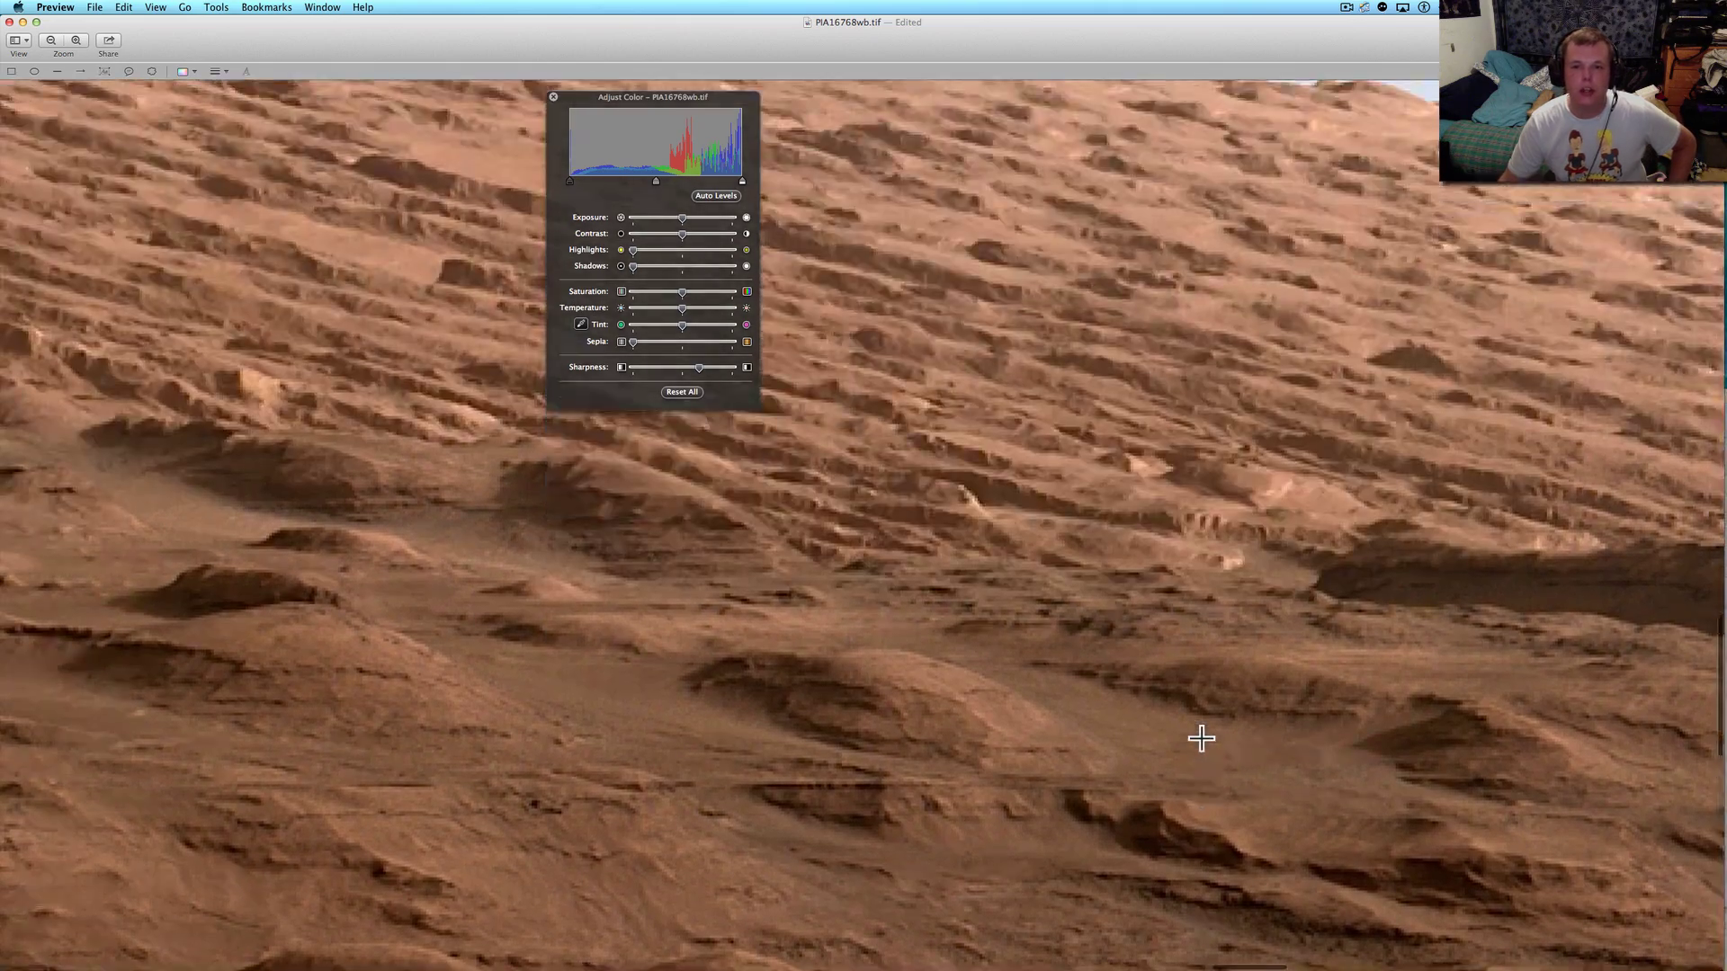
pyautogui.scroll(2, 1202, 739)
pyautogui.scroll(3, 1201, 739)
pyautogui.scroll(3, 1201, 738)
pyautogui.hscroll(-3, 1201, 738)
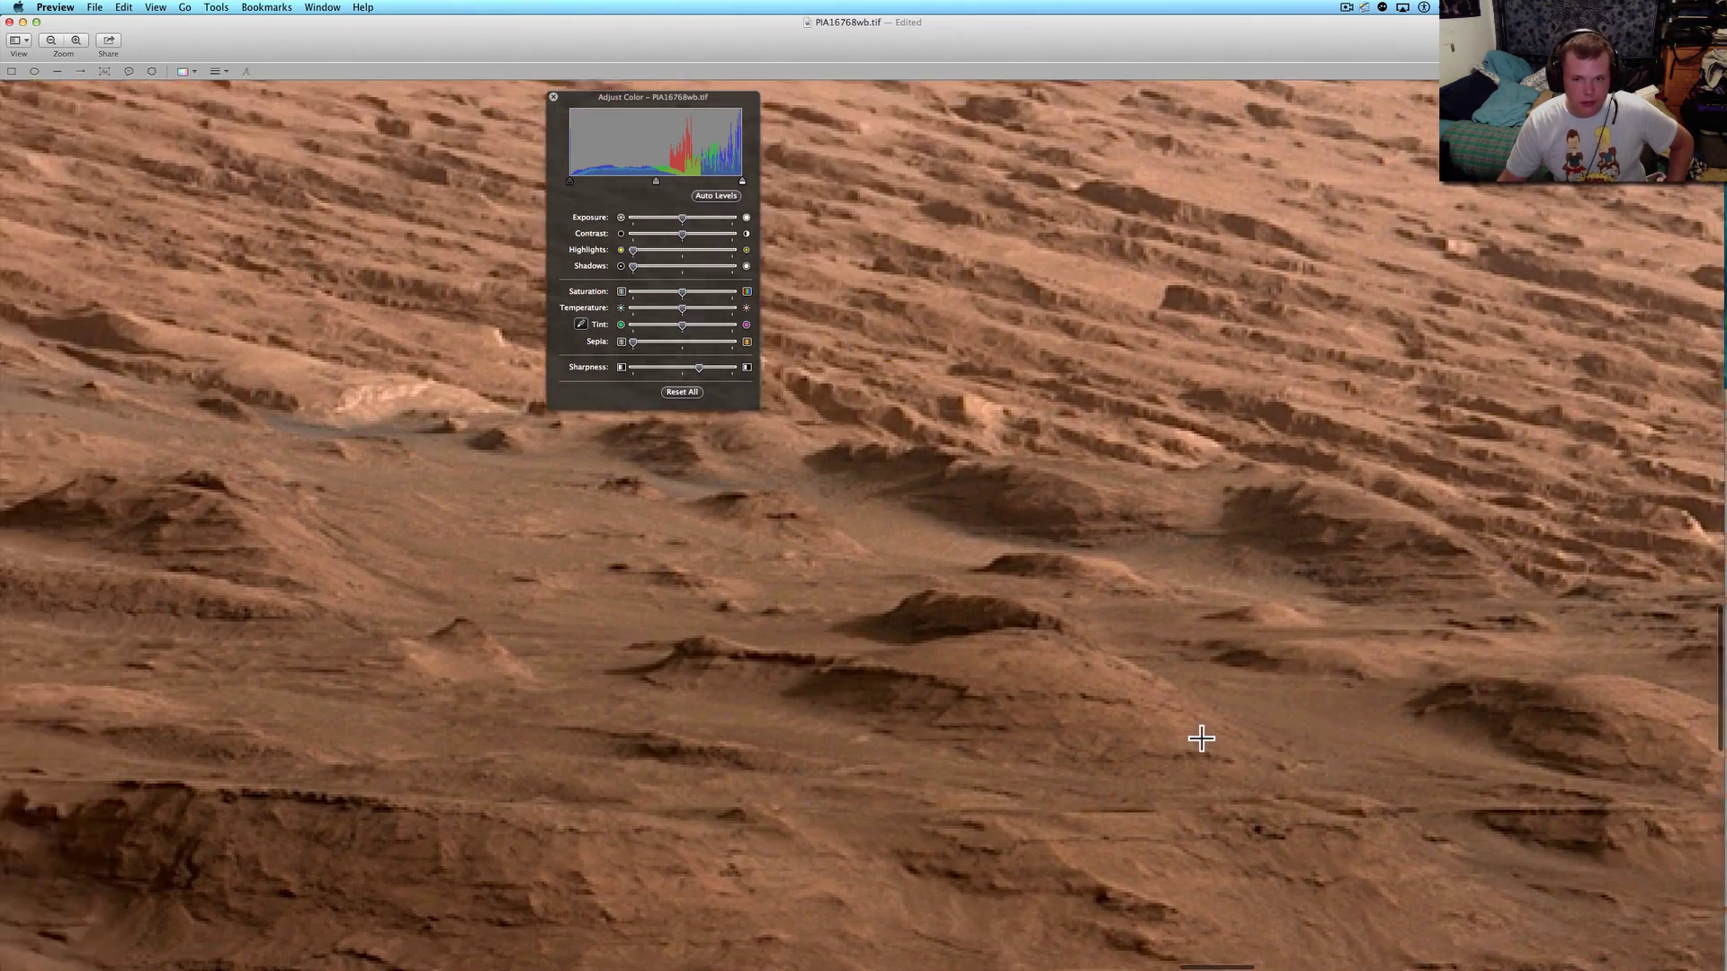
pyautogui.hscroll(-3, 1201, 738)
pyautogui.hscroll(-3, 1201, 739)
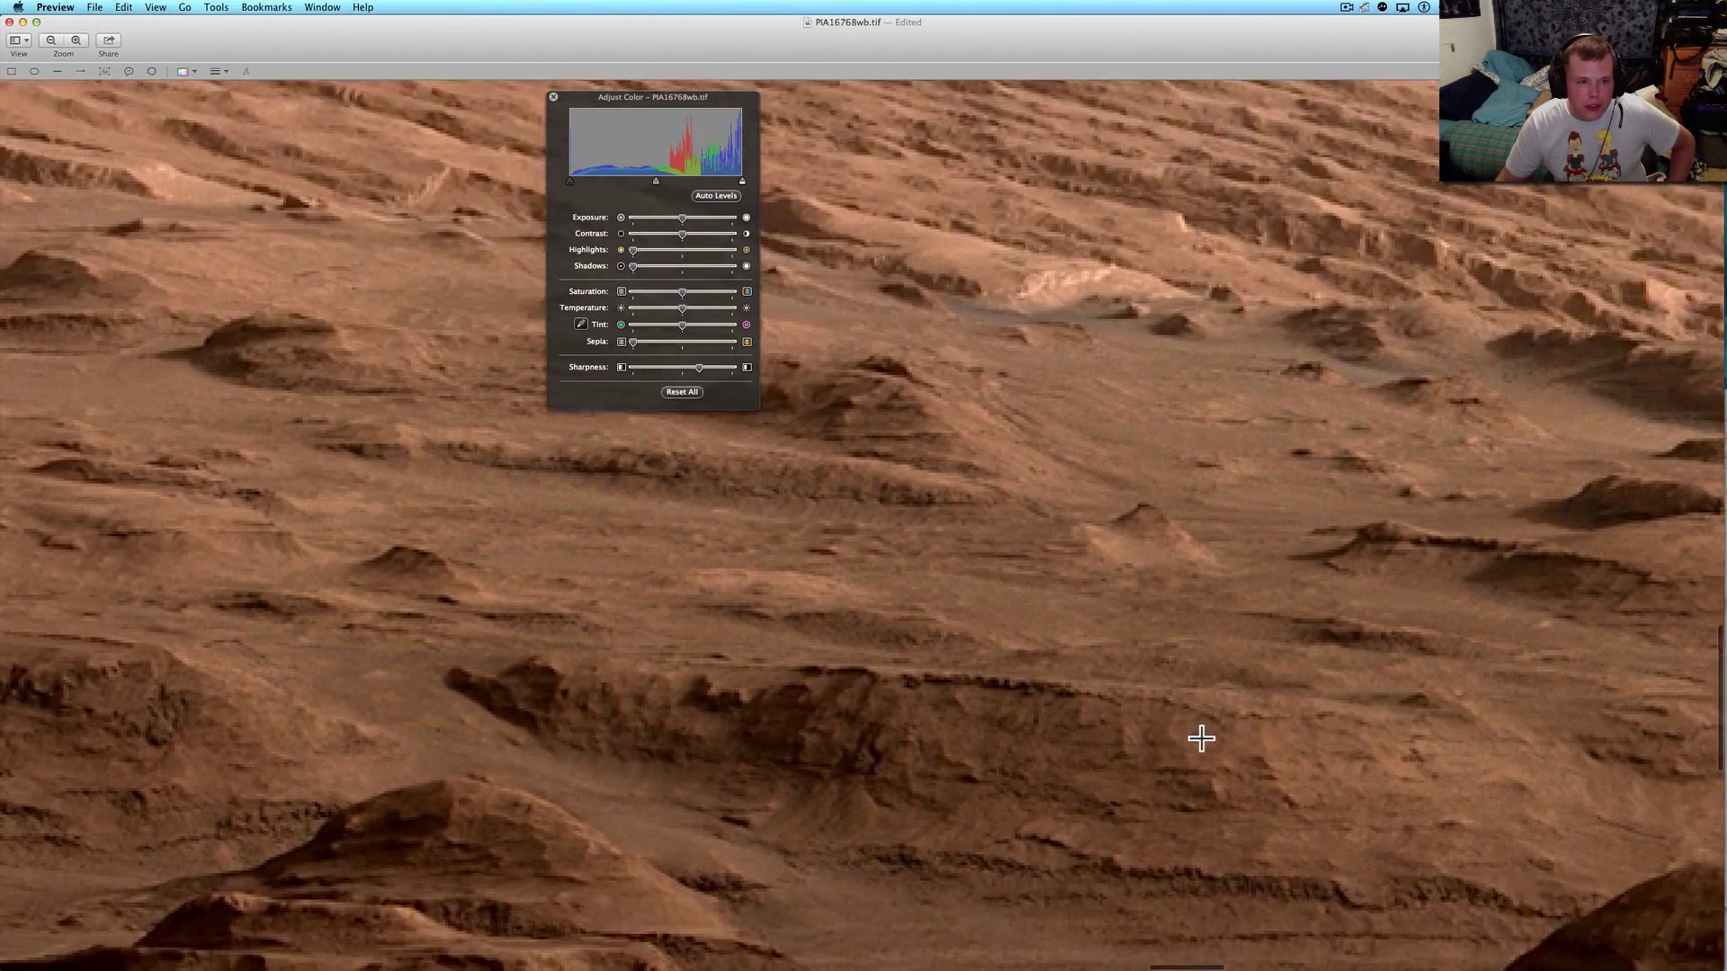
pyautogui.hscroll(-2, 1202, 738)
pyautogui.hscroll(-2, 1202, 739)
pyautogui.hscroll(-3, 1202, 738)
pyautogui.hscroll(-2, 1200, 738)
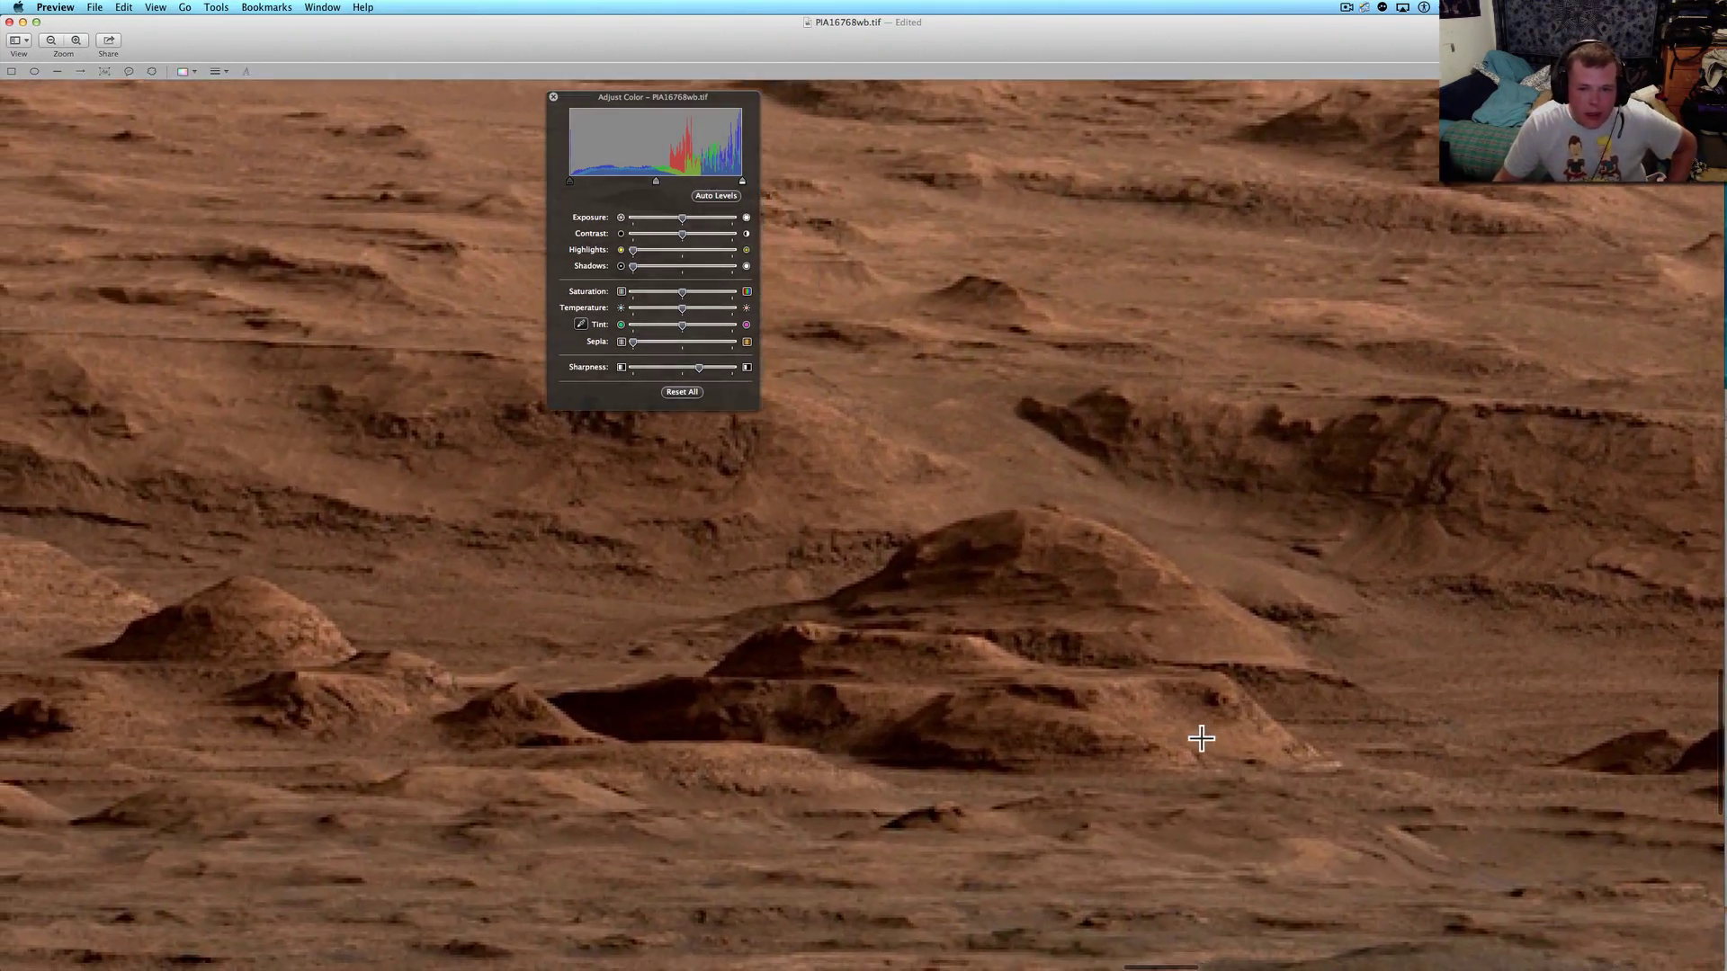
pyautogui.hscroll(-2, 1201, 739)
pyautogui.hscroll(-2, 1201, 737)
pyautogui.hscroll(-2, 1202, 738)
pyautogui.scroll(2, 1201, 737)
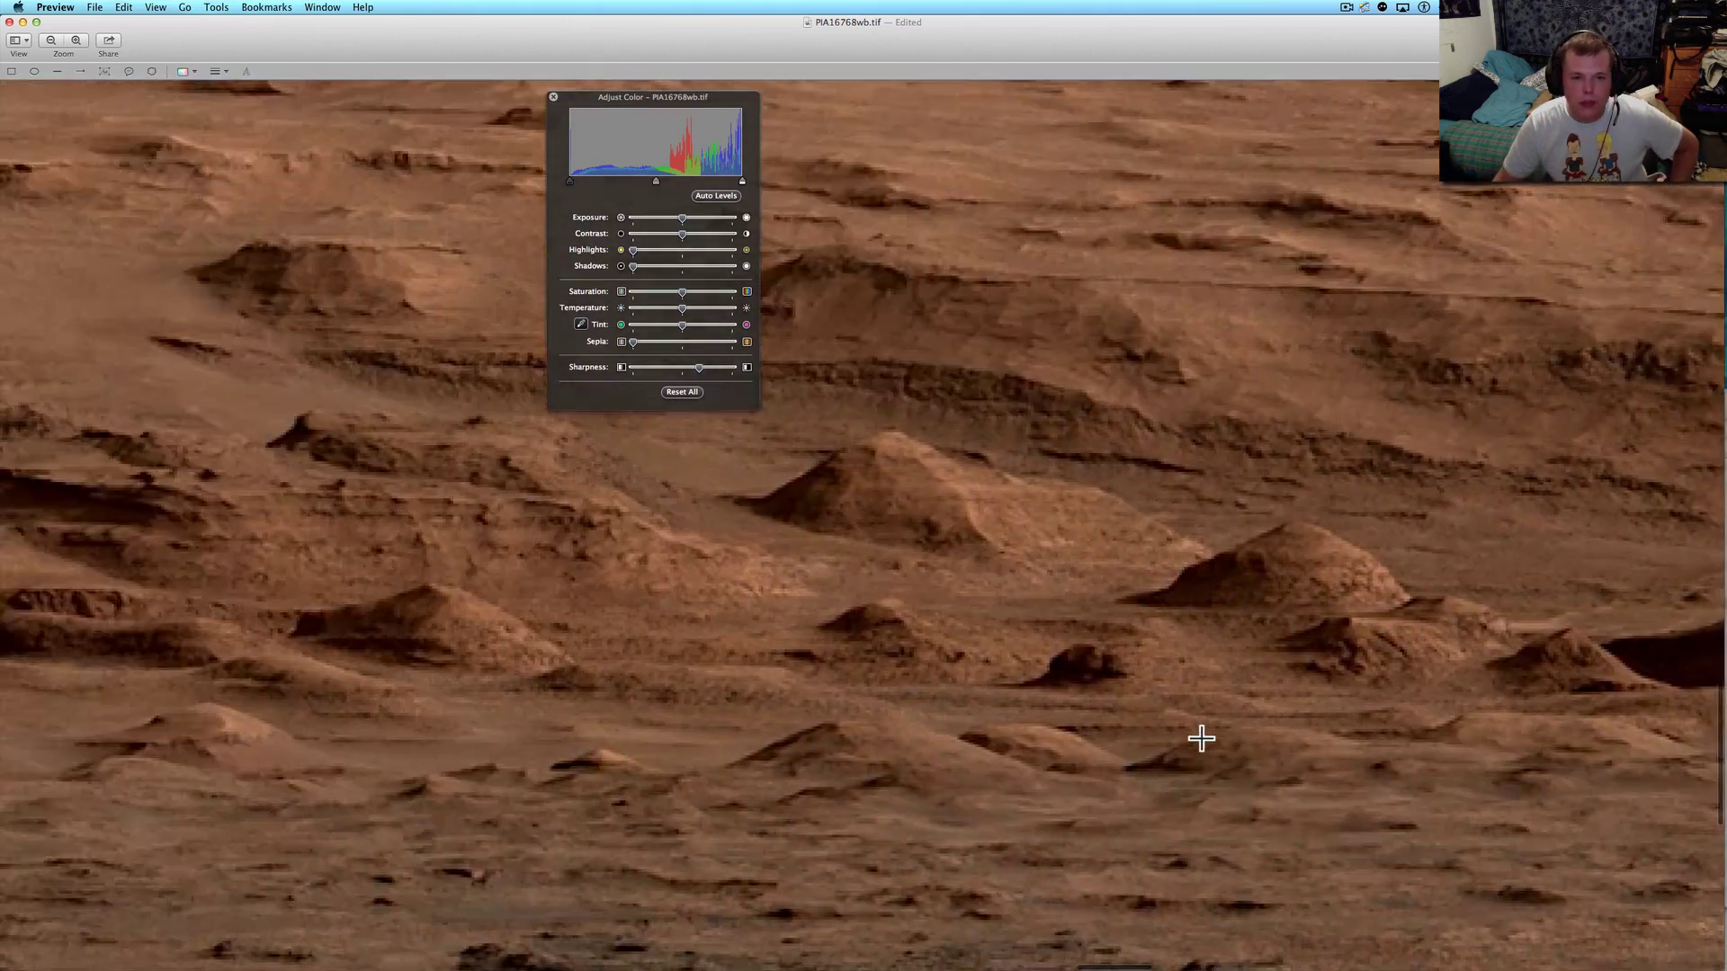
pyautogui.scroll(2, 1201, 738)
pyautogui.scroll(2, 1201, 738)
pyautogui.scroll(1, 1201, 739)
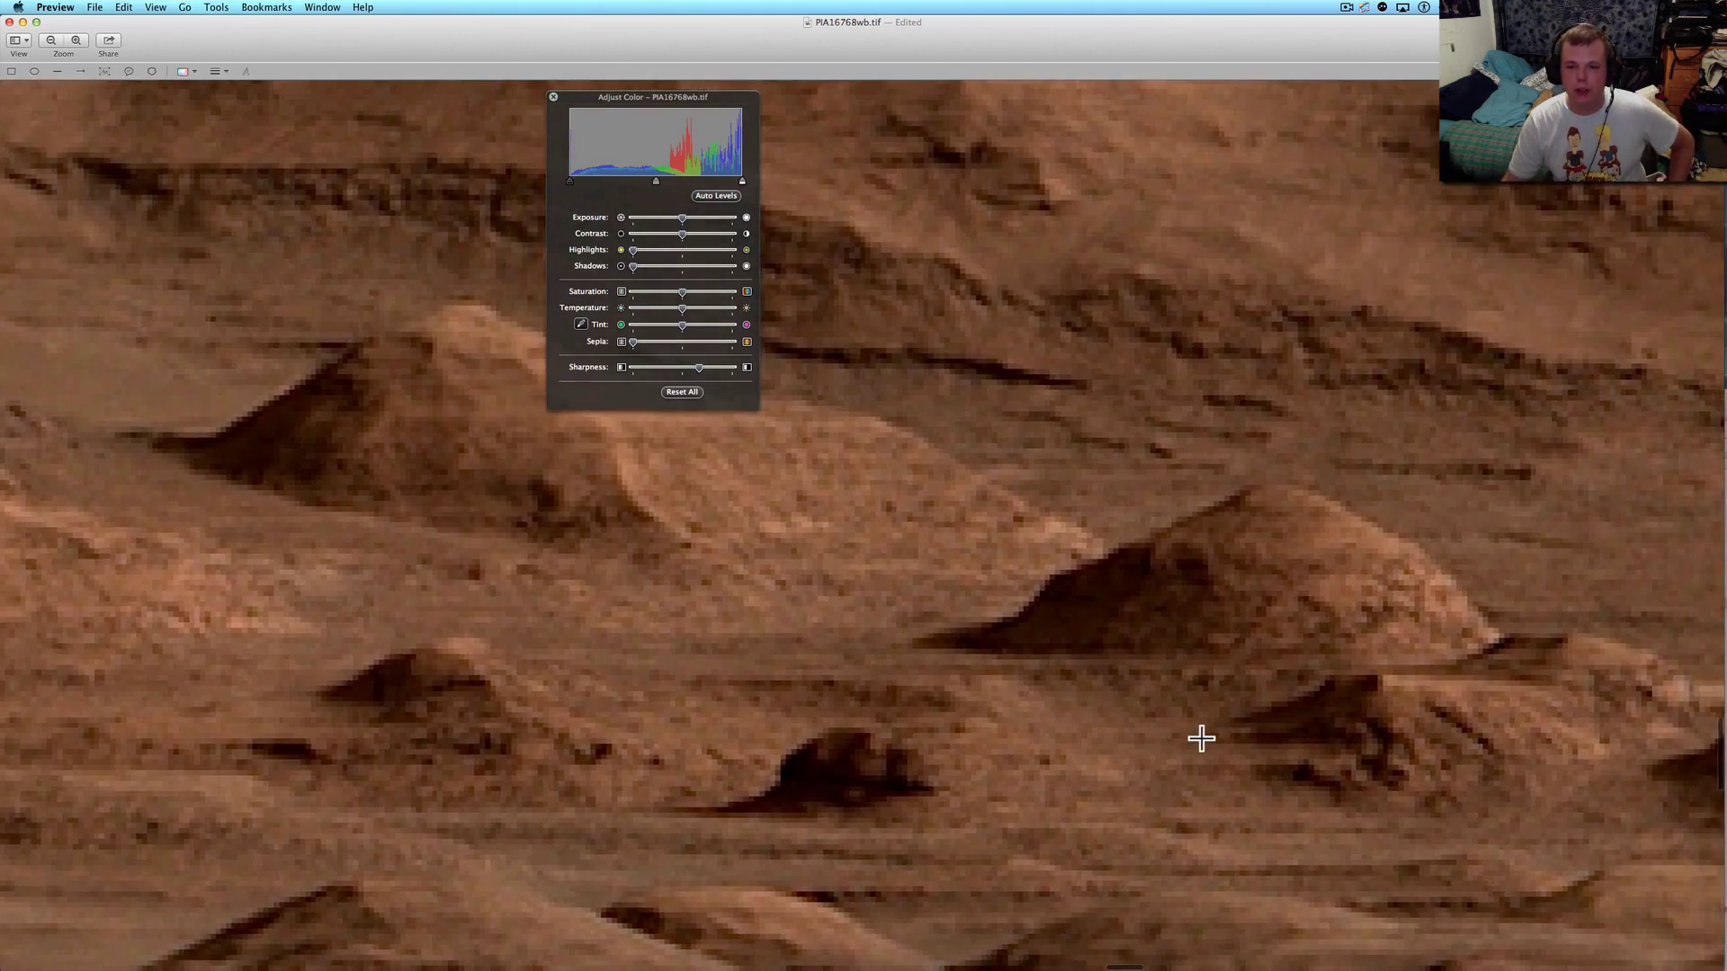
pyautogui.scroll(2, 1201, 739)
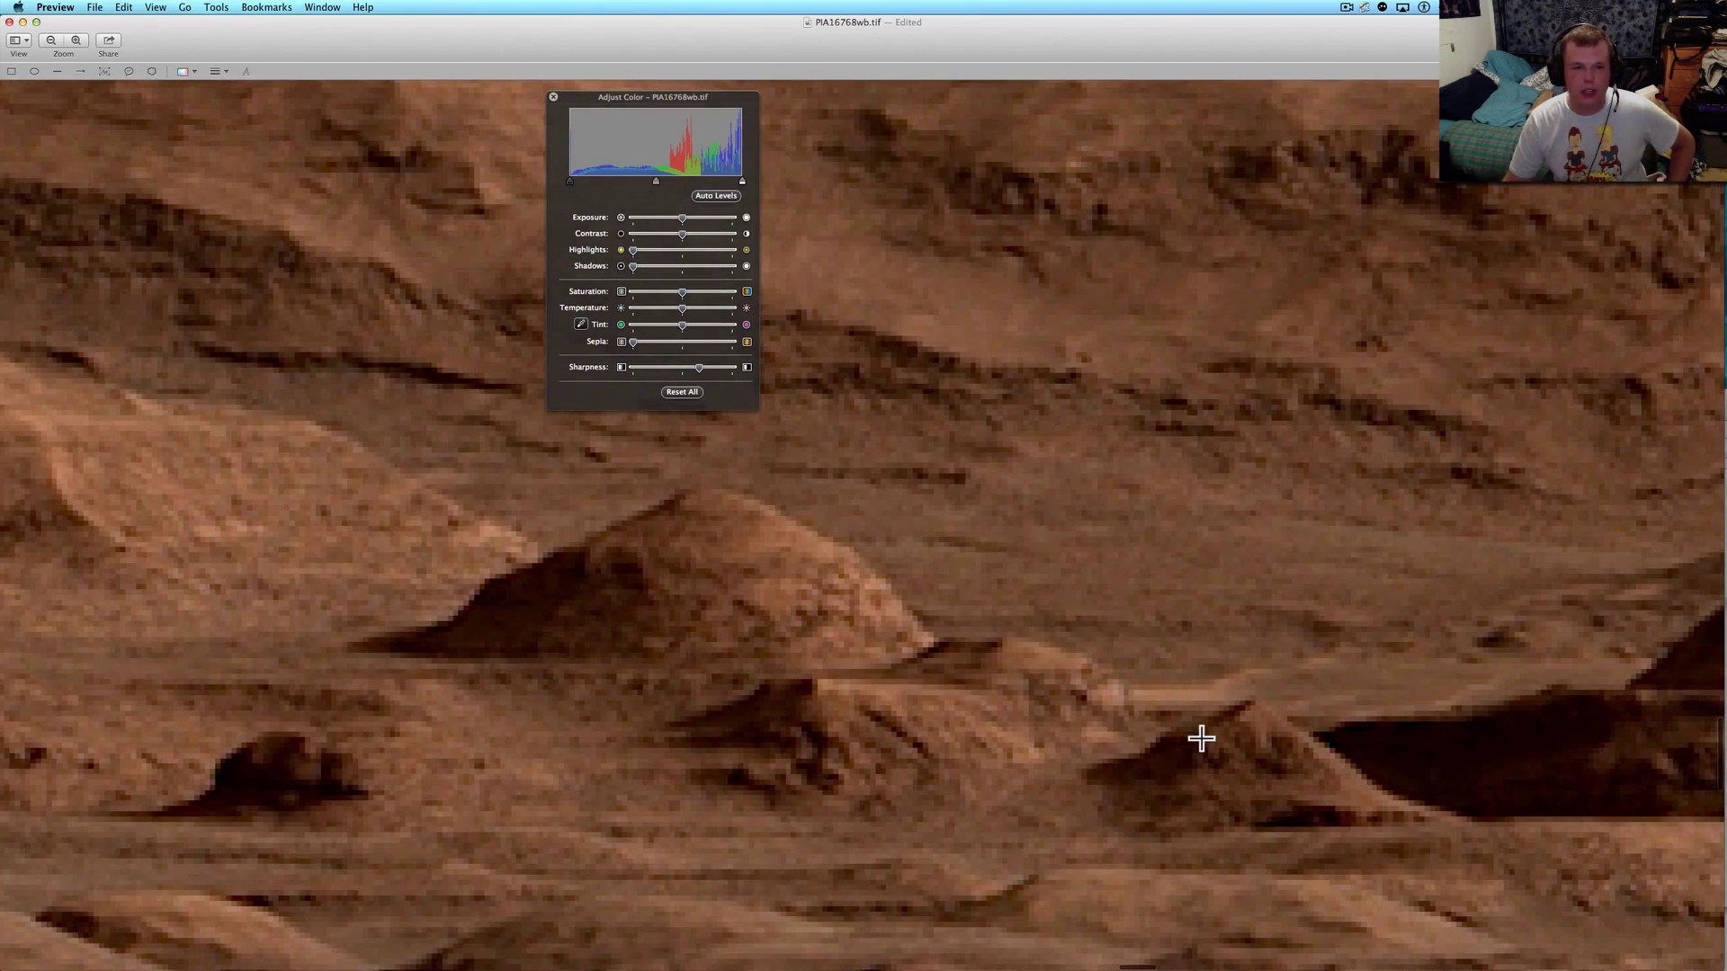
# Nudge the Exposure slider down and boost Sharpness in the Adjust Color panel.
pyautogui.click(696, 218)
pyautogui.moveTo(715, 218); pyautogui.dragTo(688, 217)
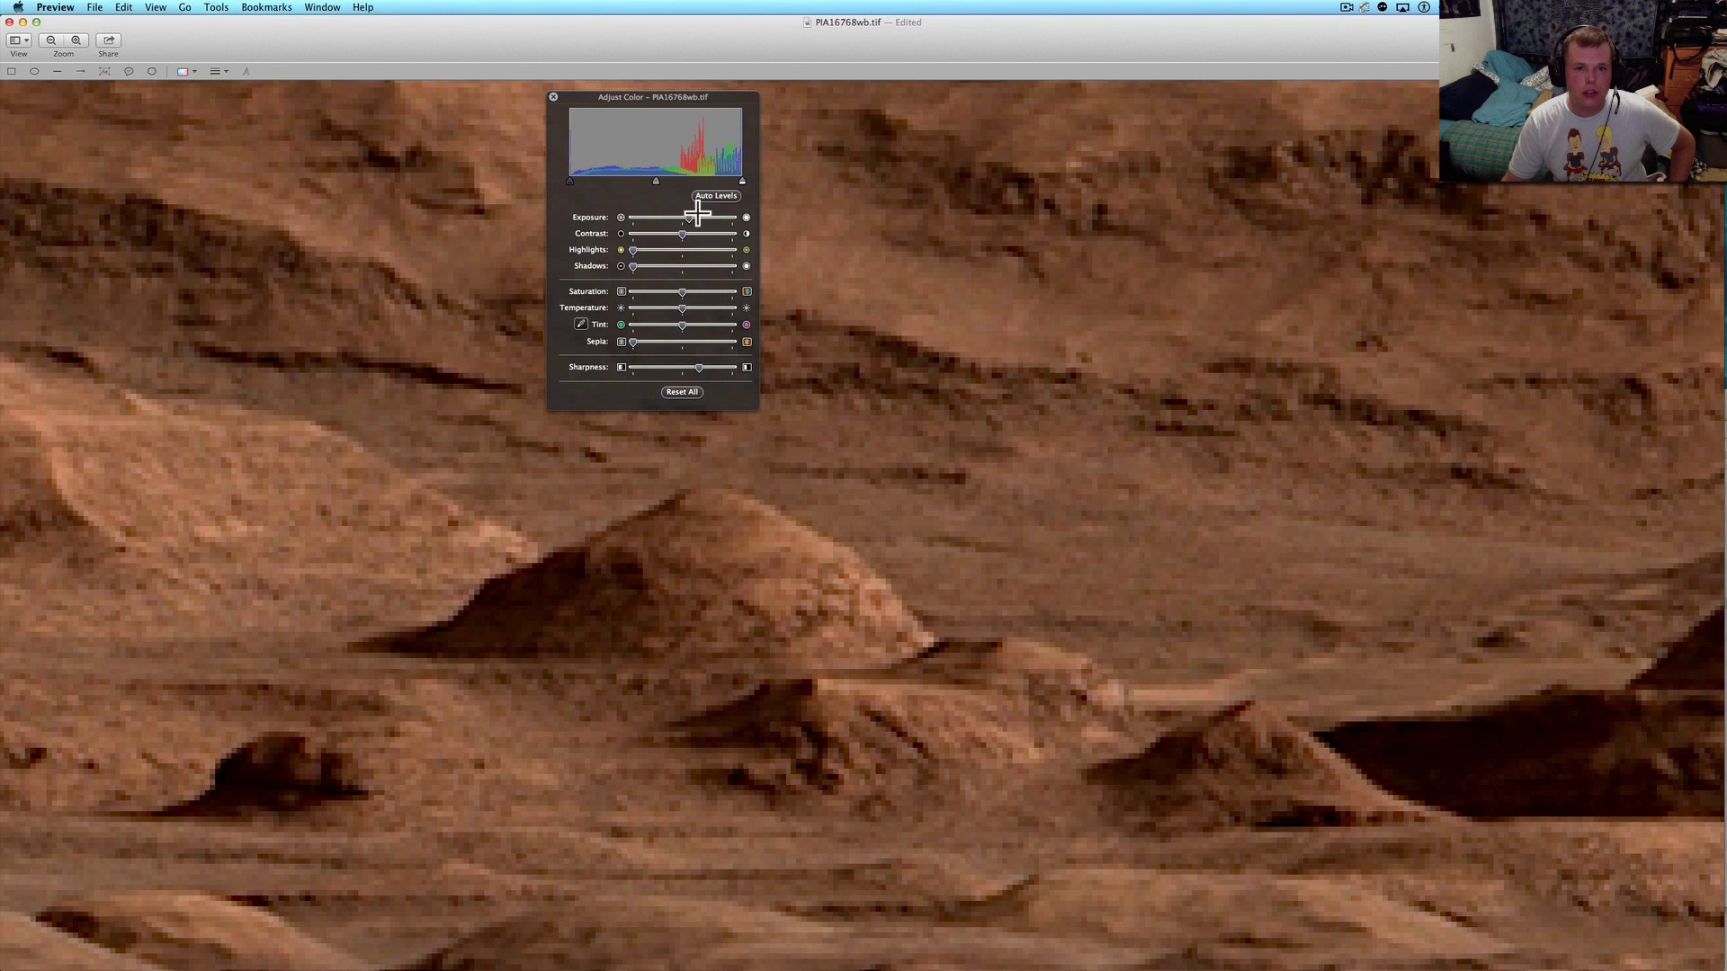
pyautogui.click(717, 369)
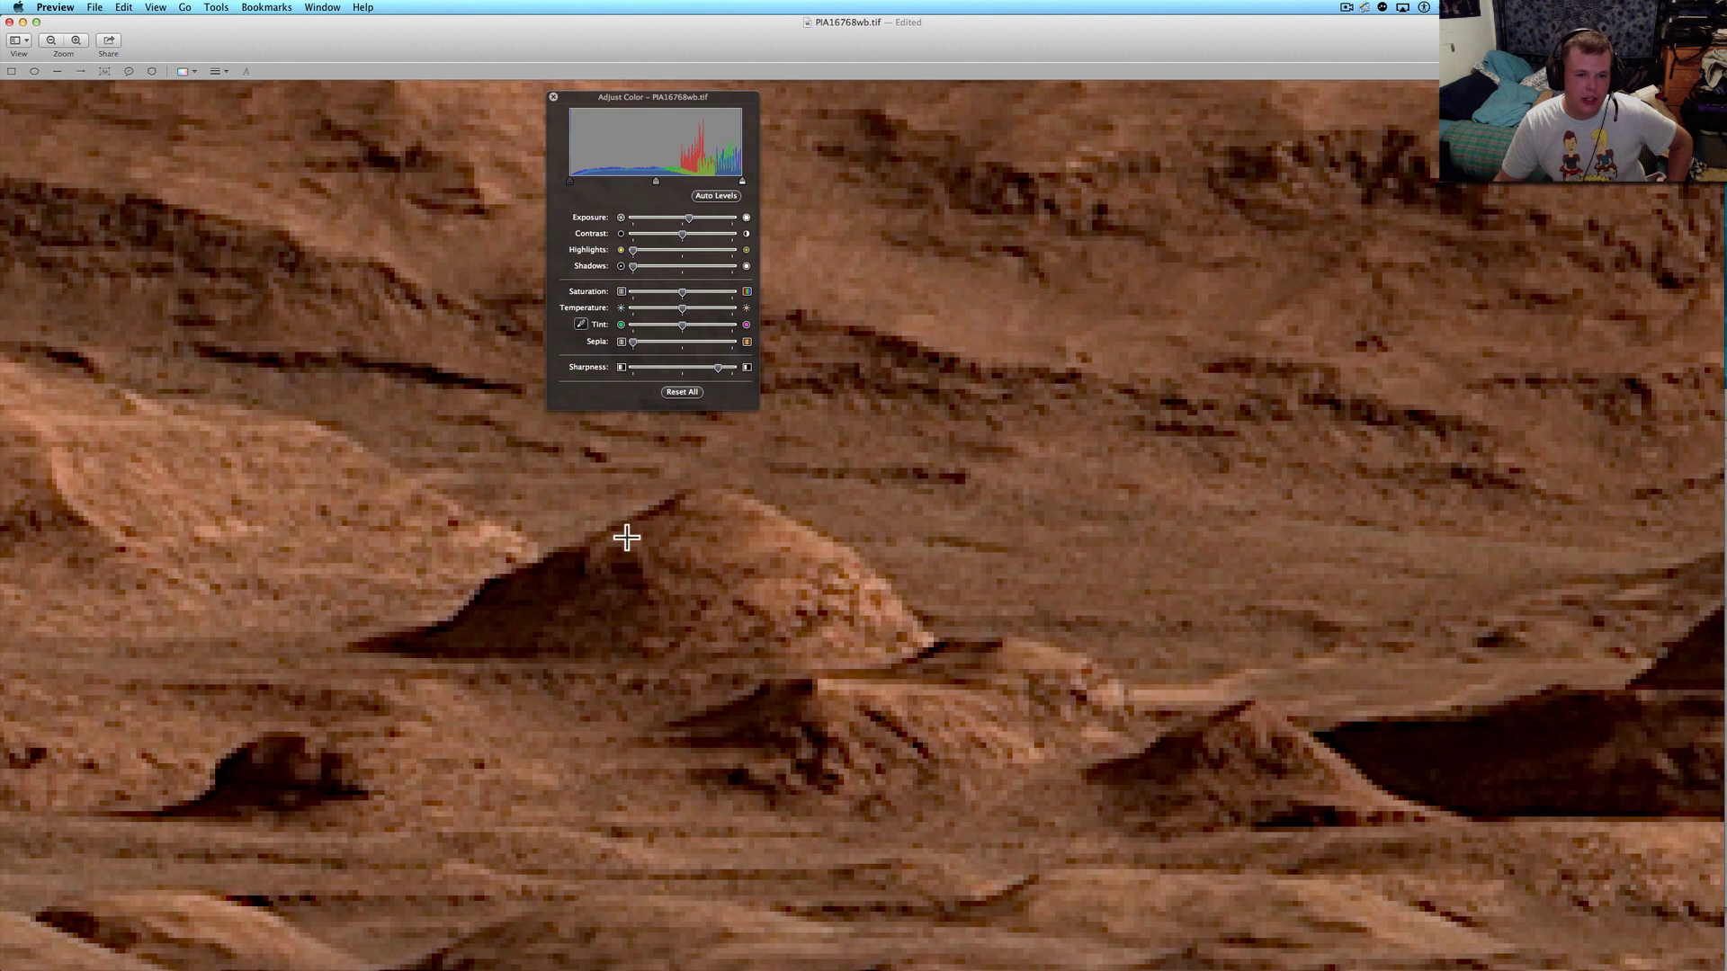
pyautogui.scroll(3, 656, 577)
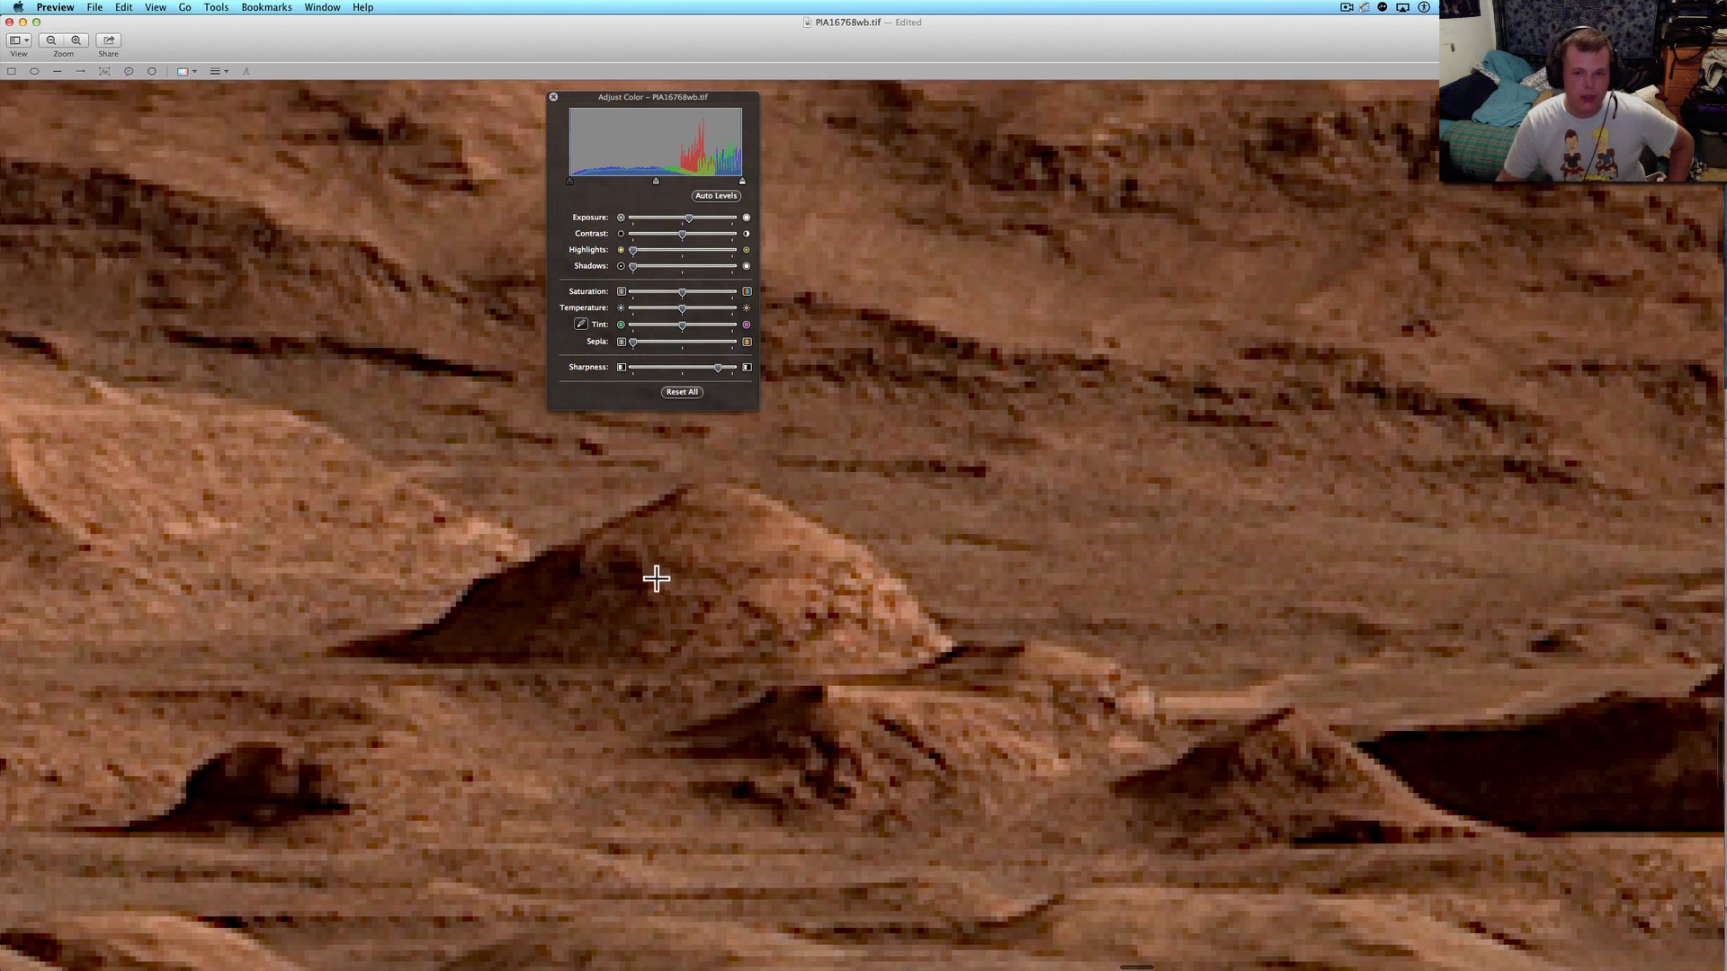
pyautogui.scroll(3, 656, 577)
pyautogui.scroll(3, 656, 578)
pyautogui.scroll(2, 679, 548)
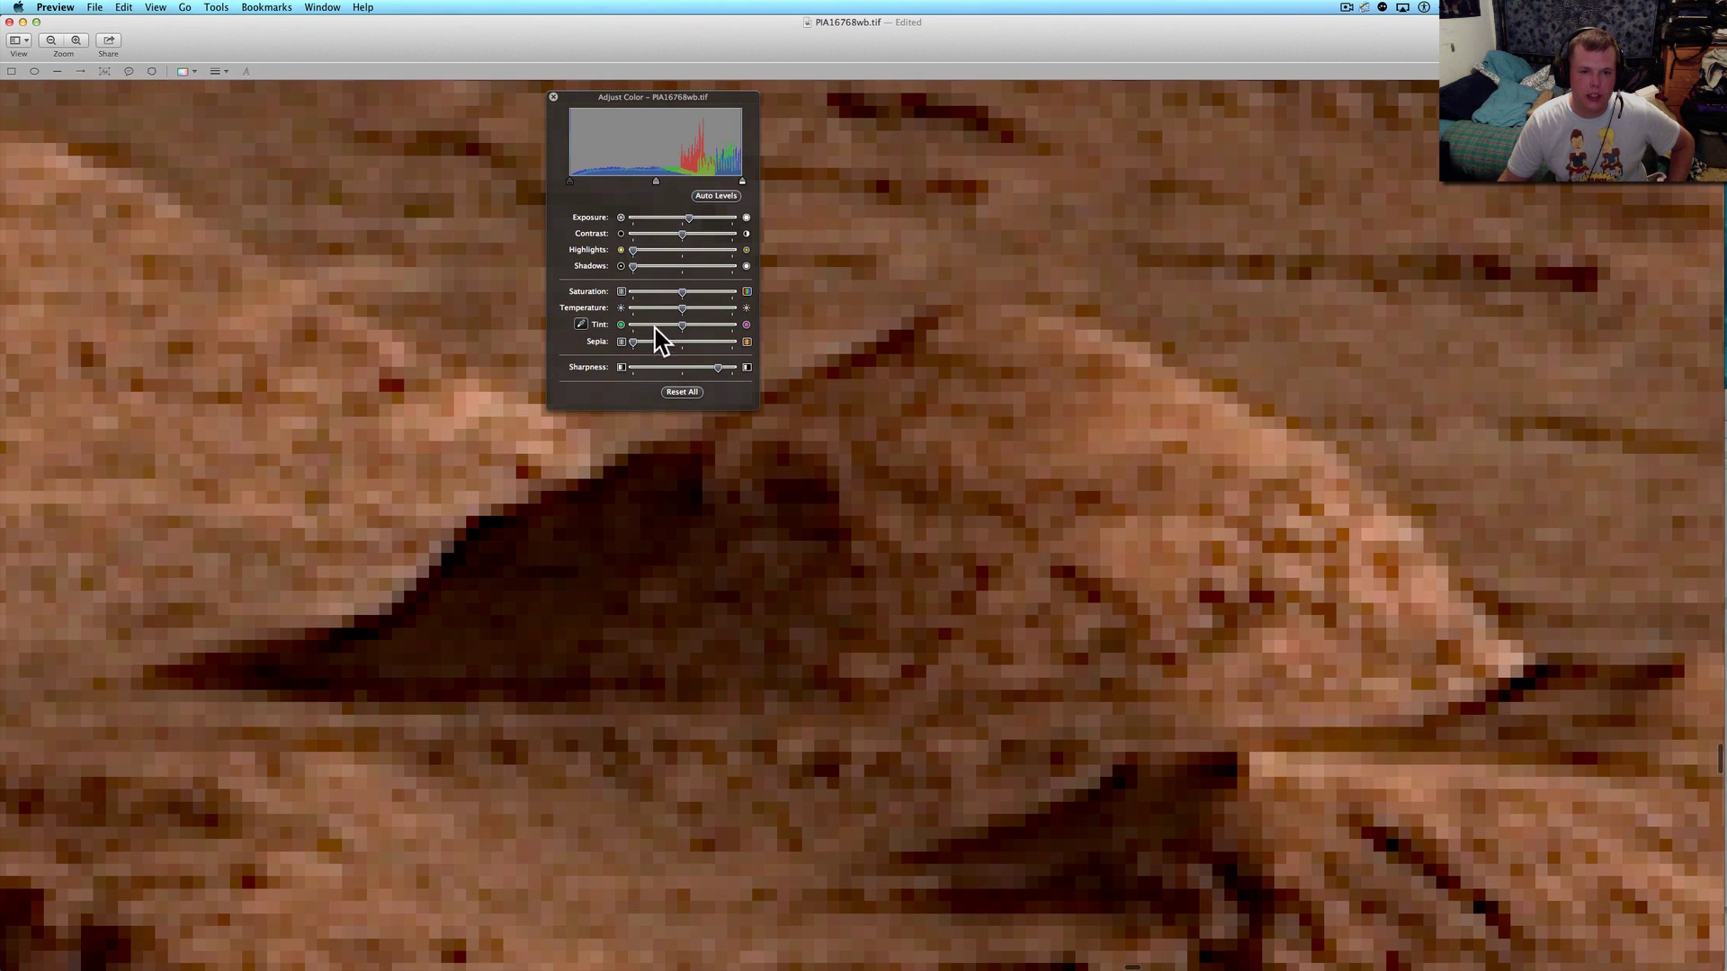
# Raise the Sharpness slider slightly while inspecting the pyramid-shaped mound.
pyautogui.moveTo(728, 368); pyautogui.dragTo(731, 368)
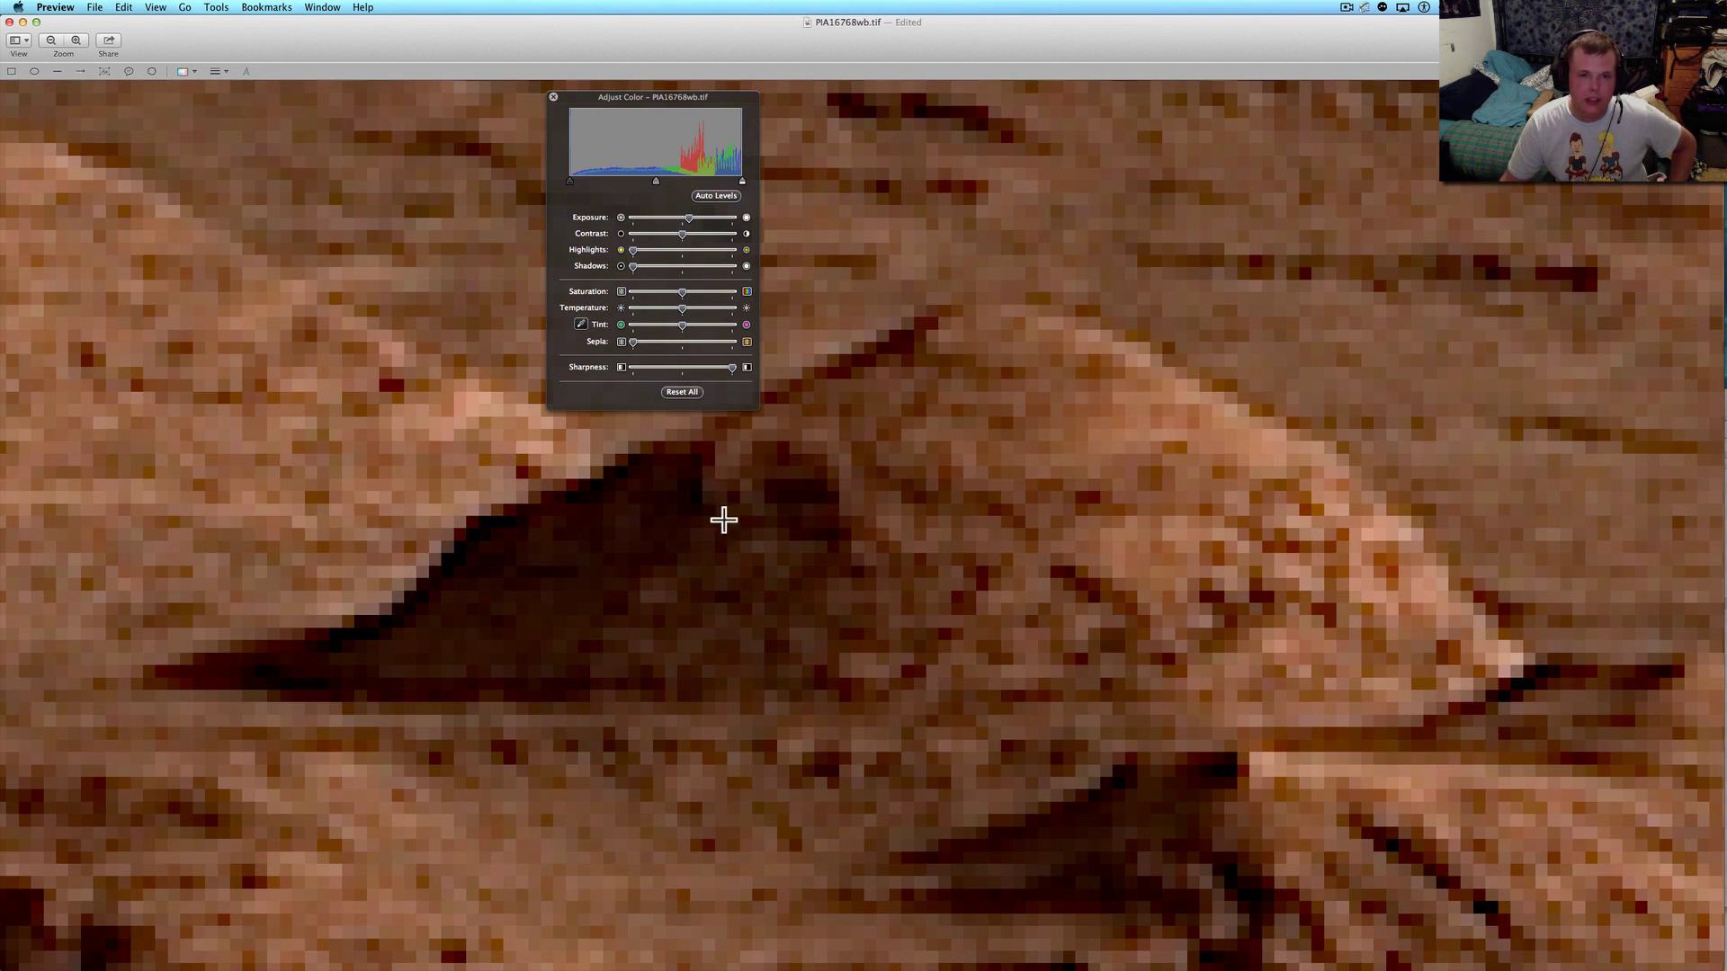
pyautogui.scroll(-10, 723, 519)
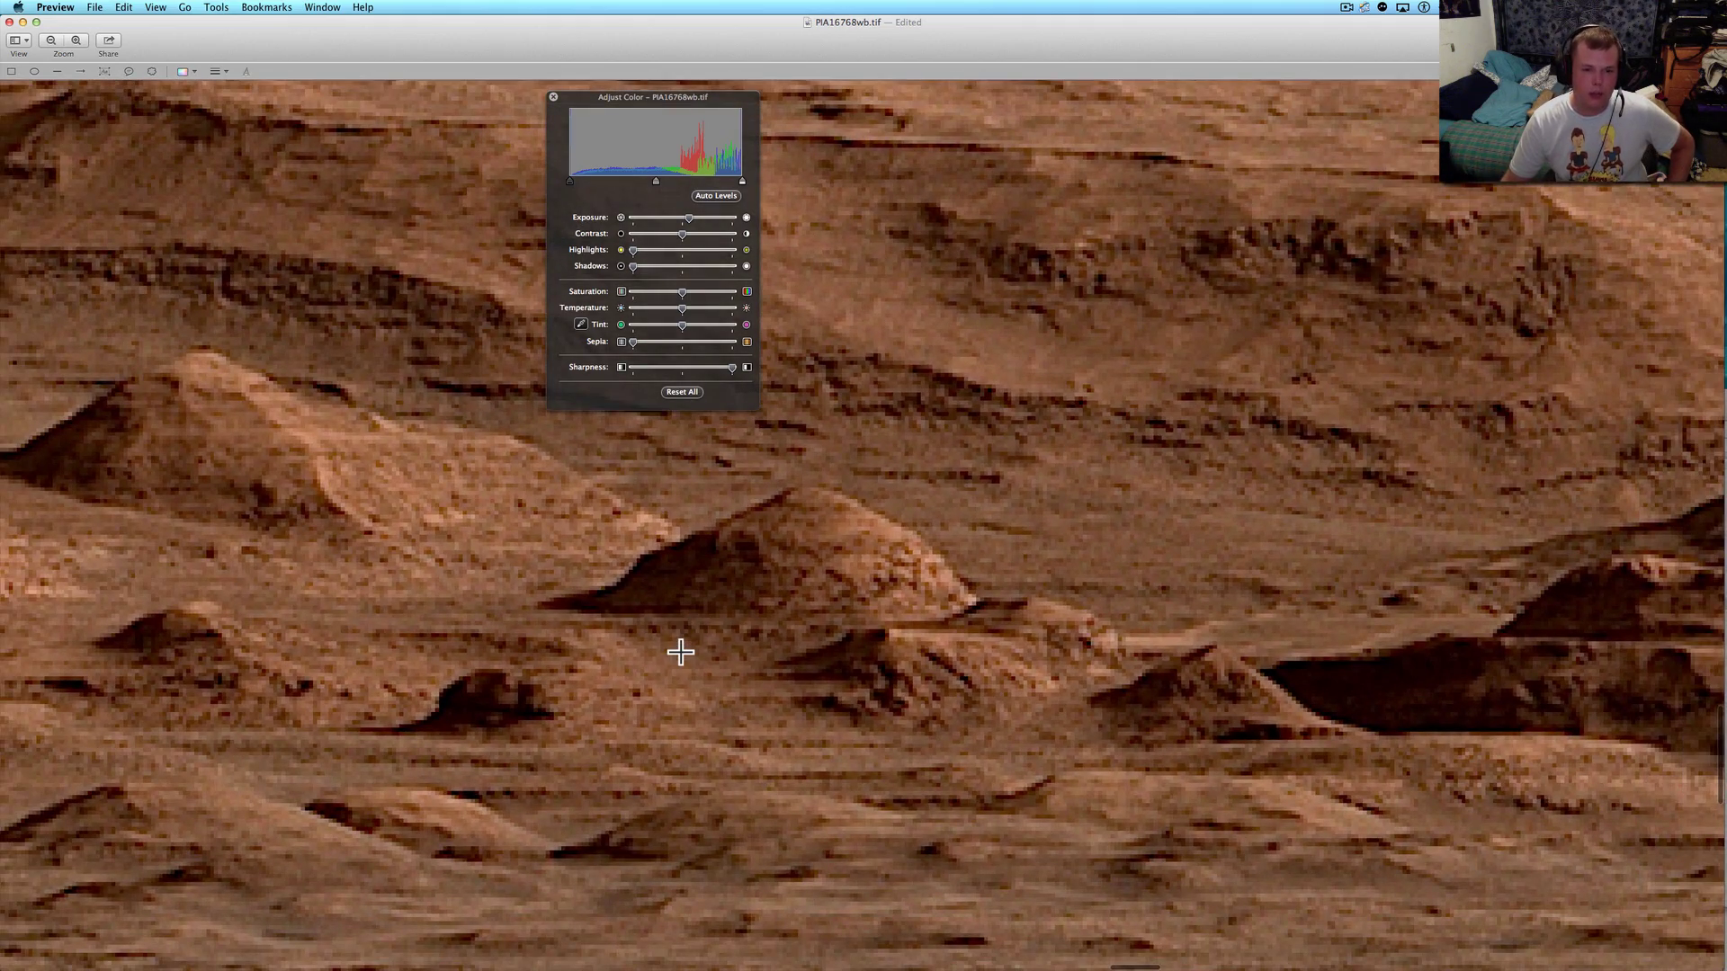
pyautogui.scroll(5, 680, 652)
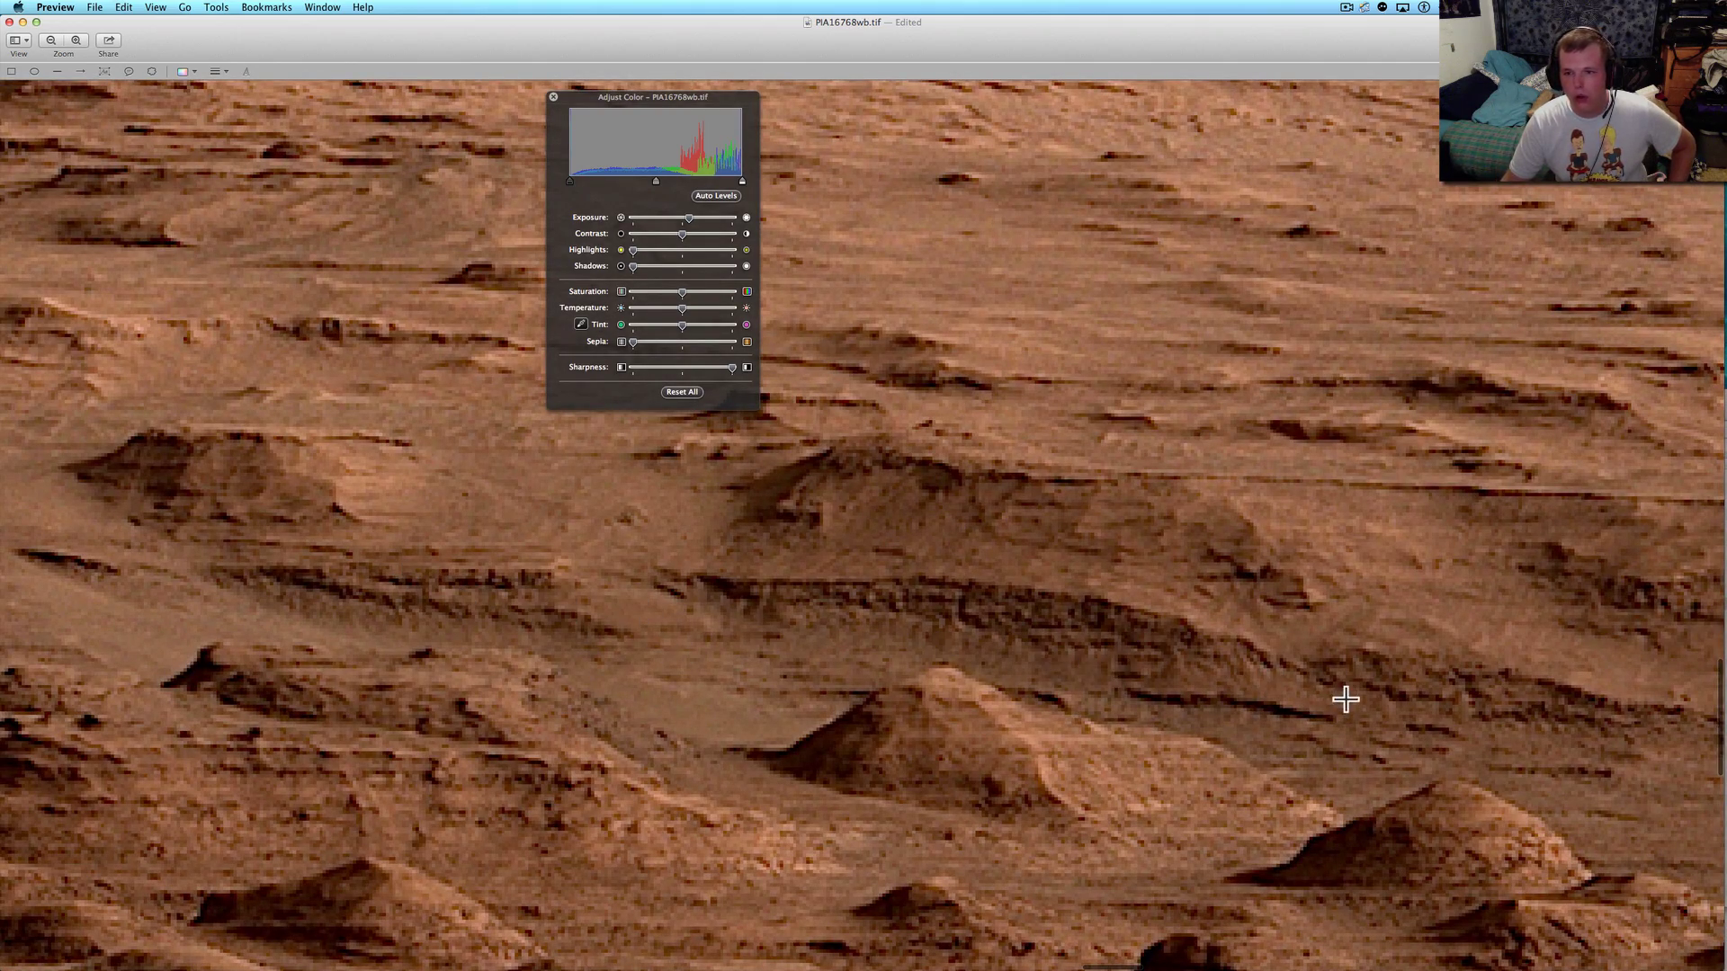
pyautogui.scroll(-2, 1345, 699)
pyautogui.scroll(5, 1345, 699)
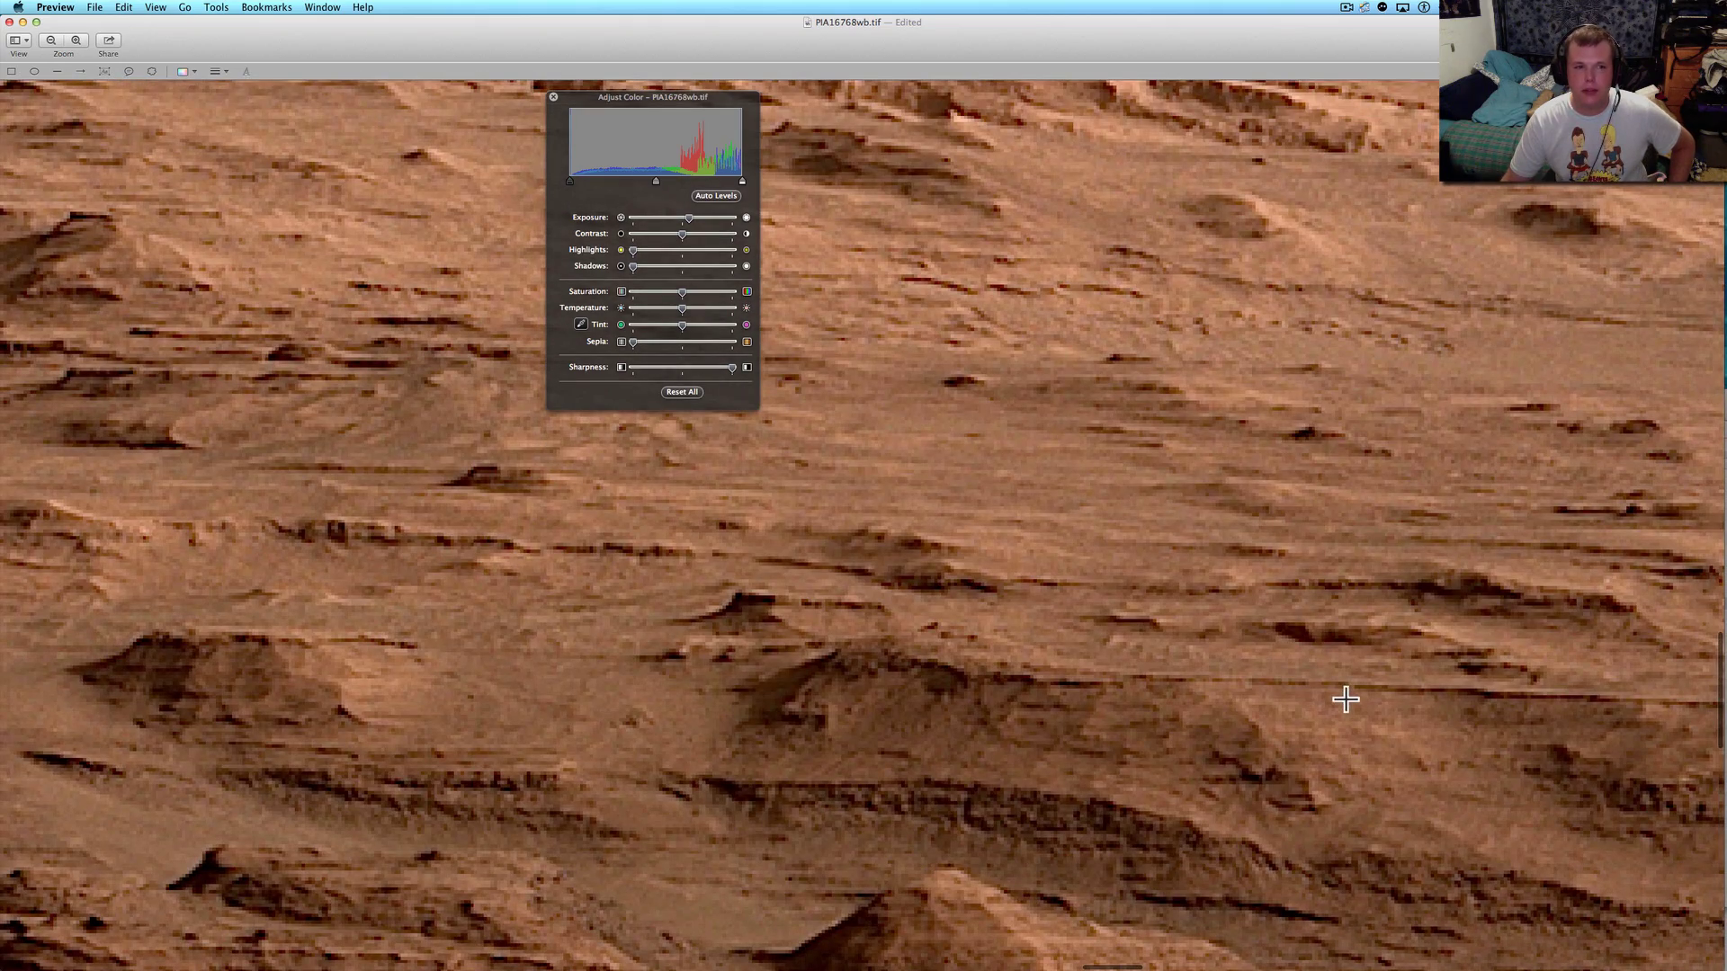
pyautogui.scroll(5, 1484, 695)
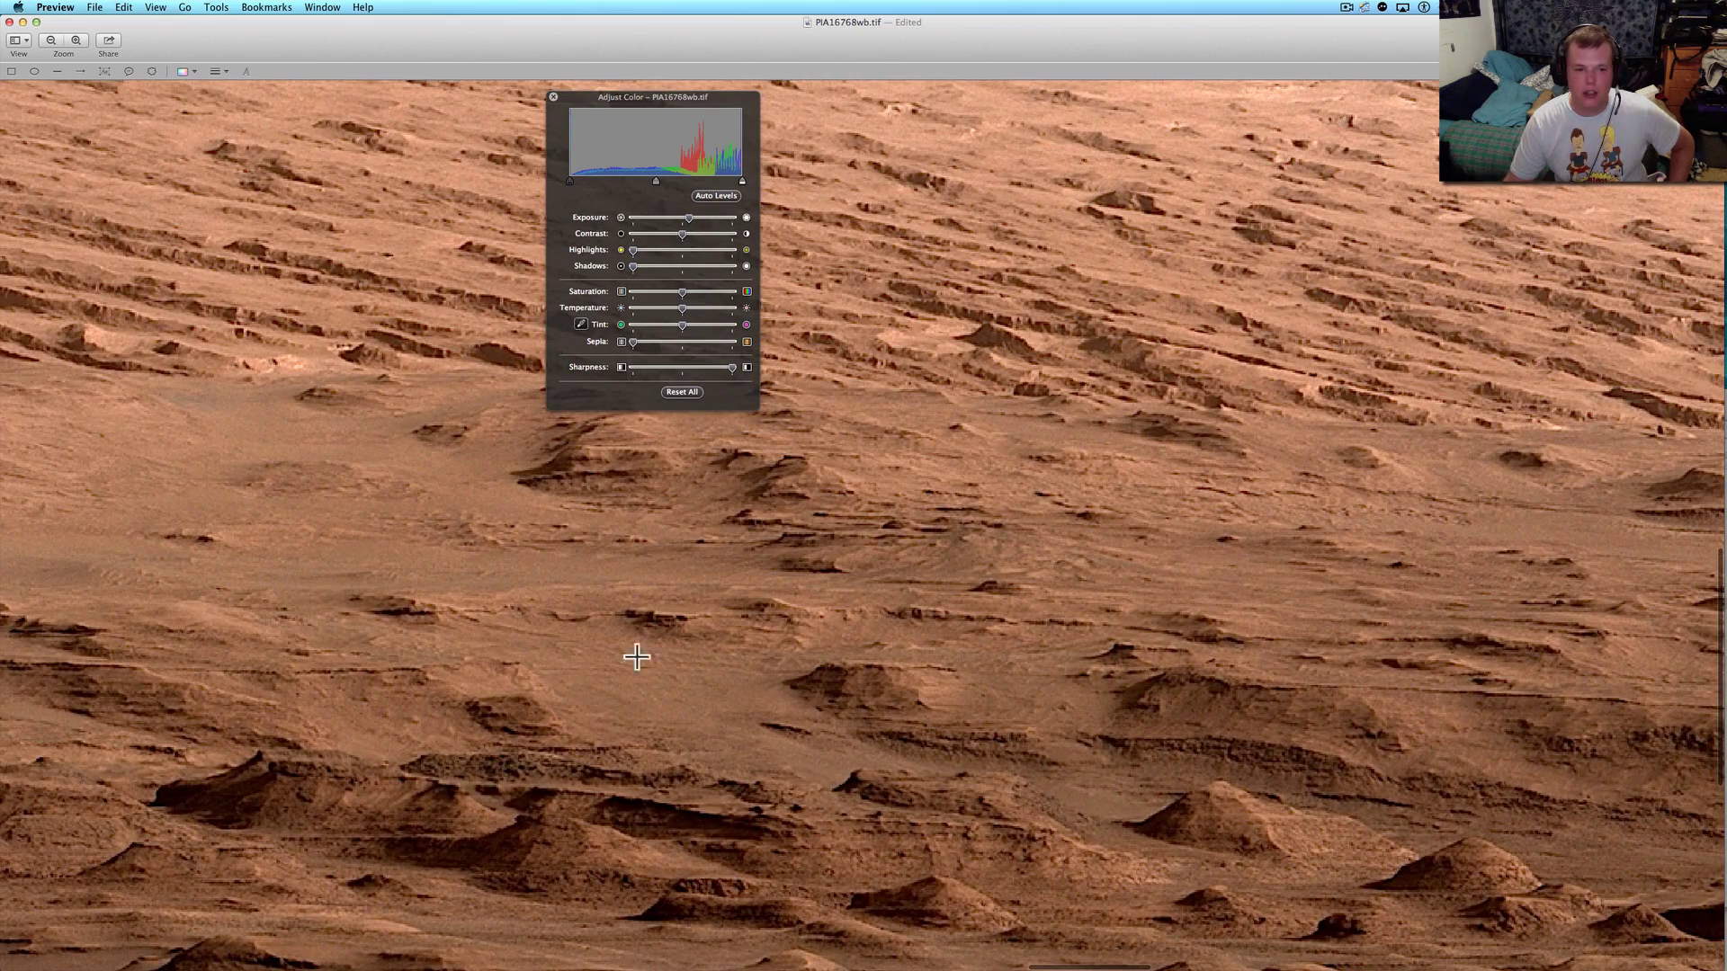
pyautogui.scroll(-3, 277, 773)
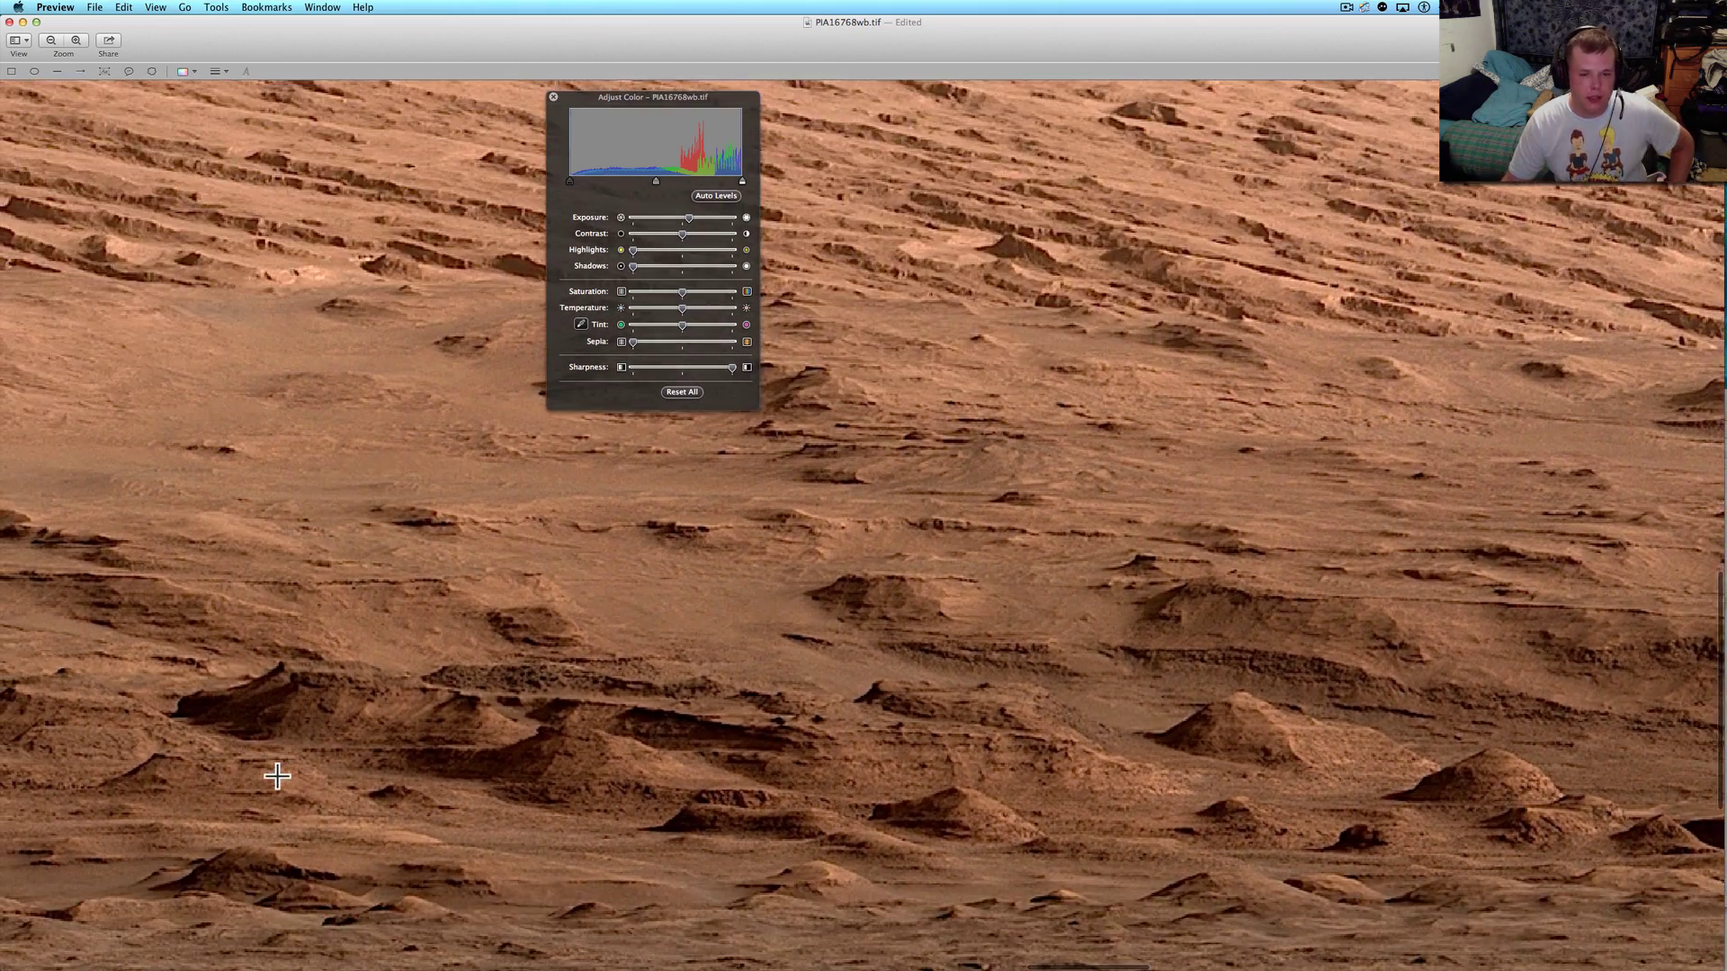
pyautogui.scroll(-3, 277, 775)
pyautogui.hscroll(5, 276, 777)
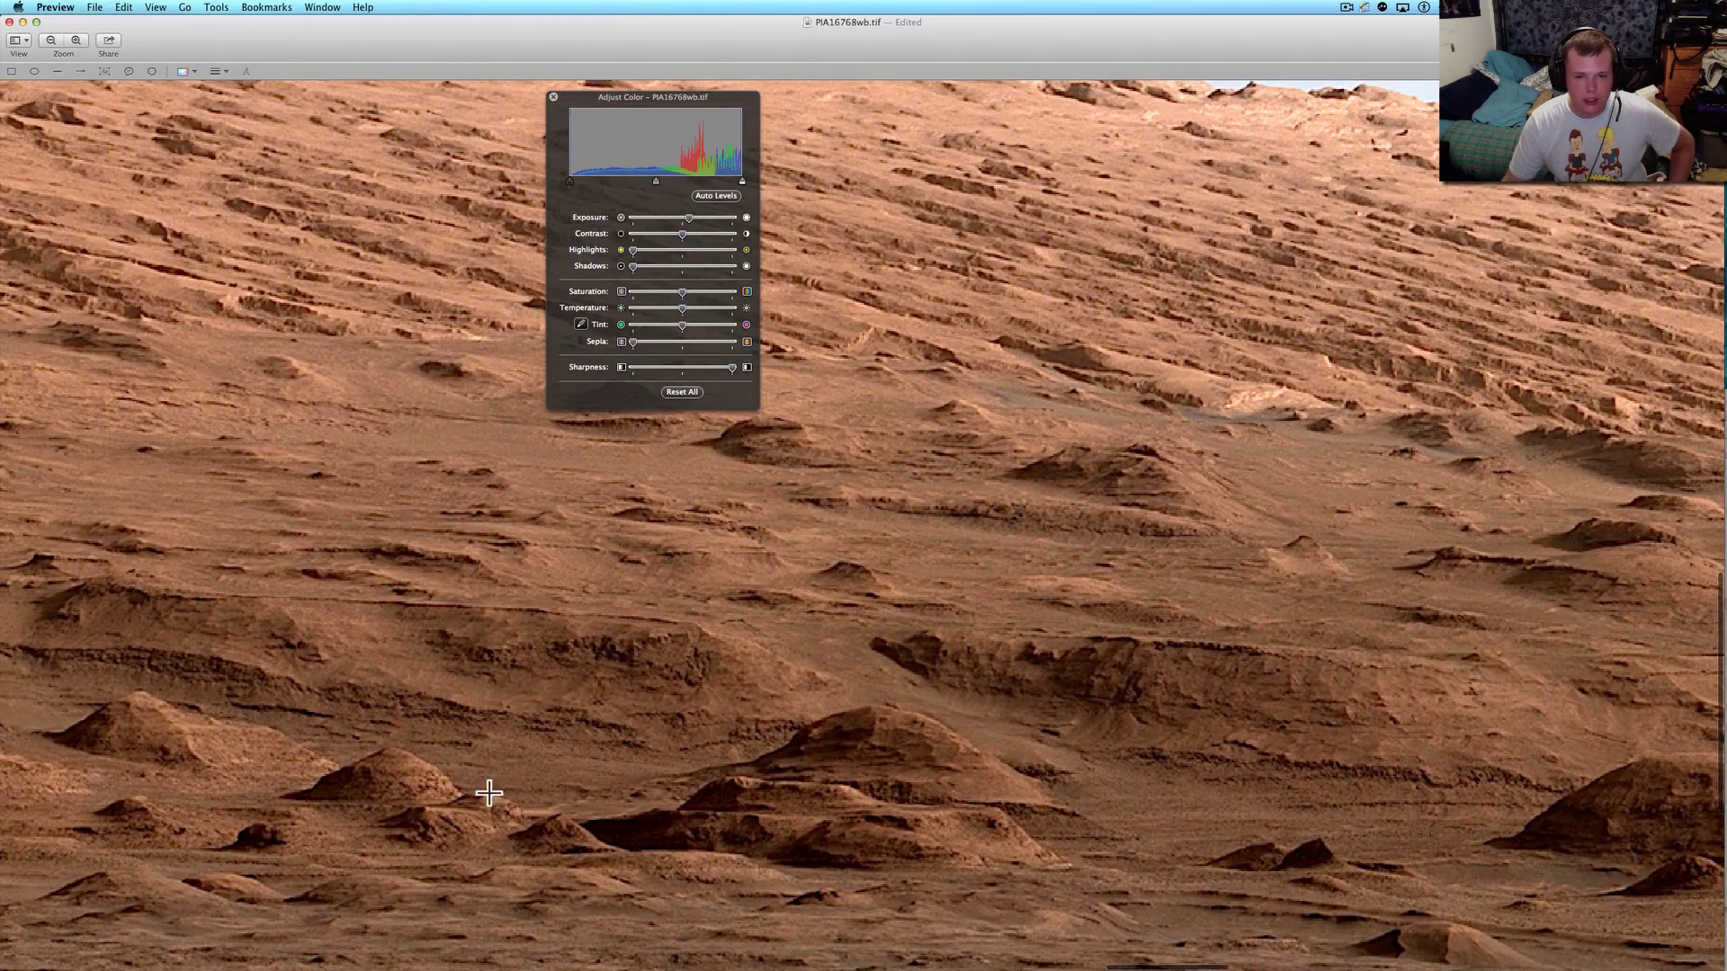
pyautogui.scroll(5, 392, 755)
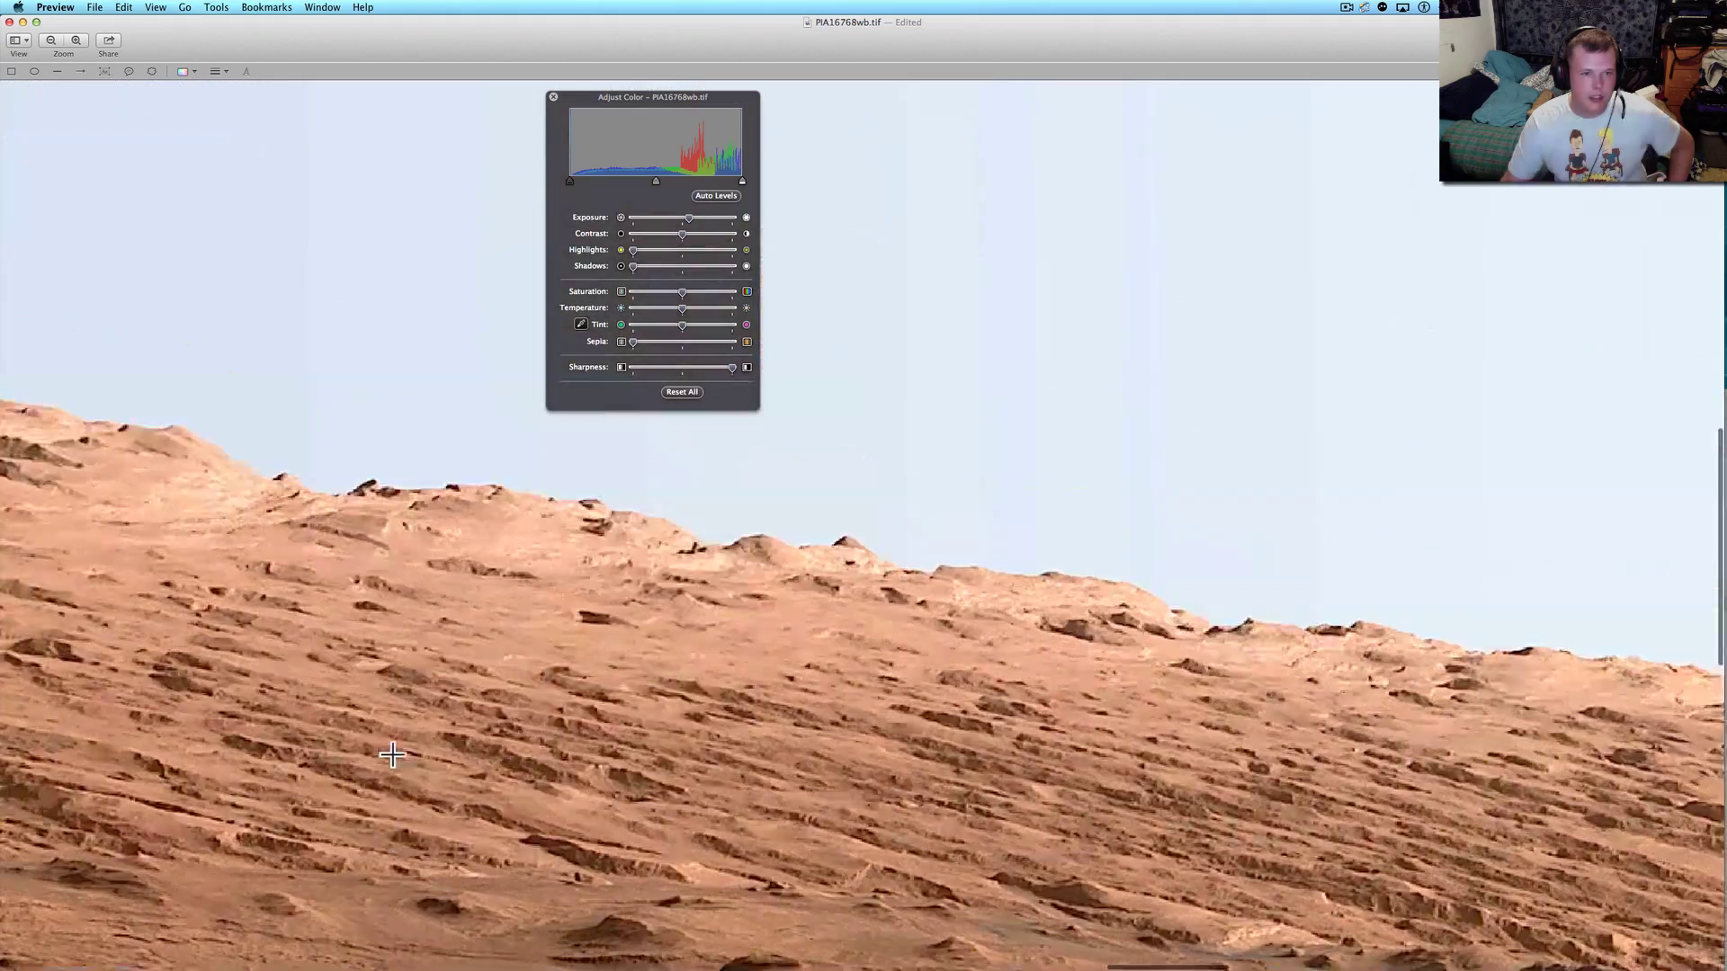
pyautogui.scroll(2, 392, 756)
pyautogui.scroll(-8, 391, 756)
pyautogui.scroll(-3, 392, 756)
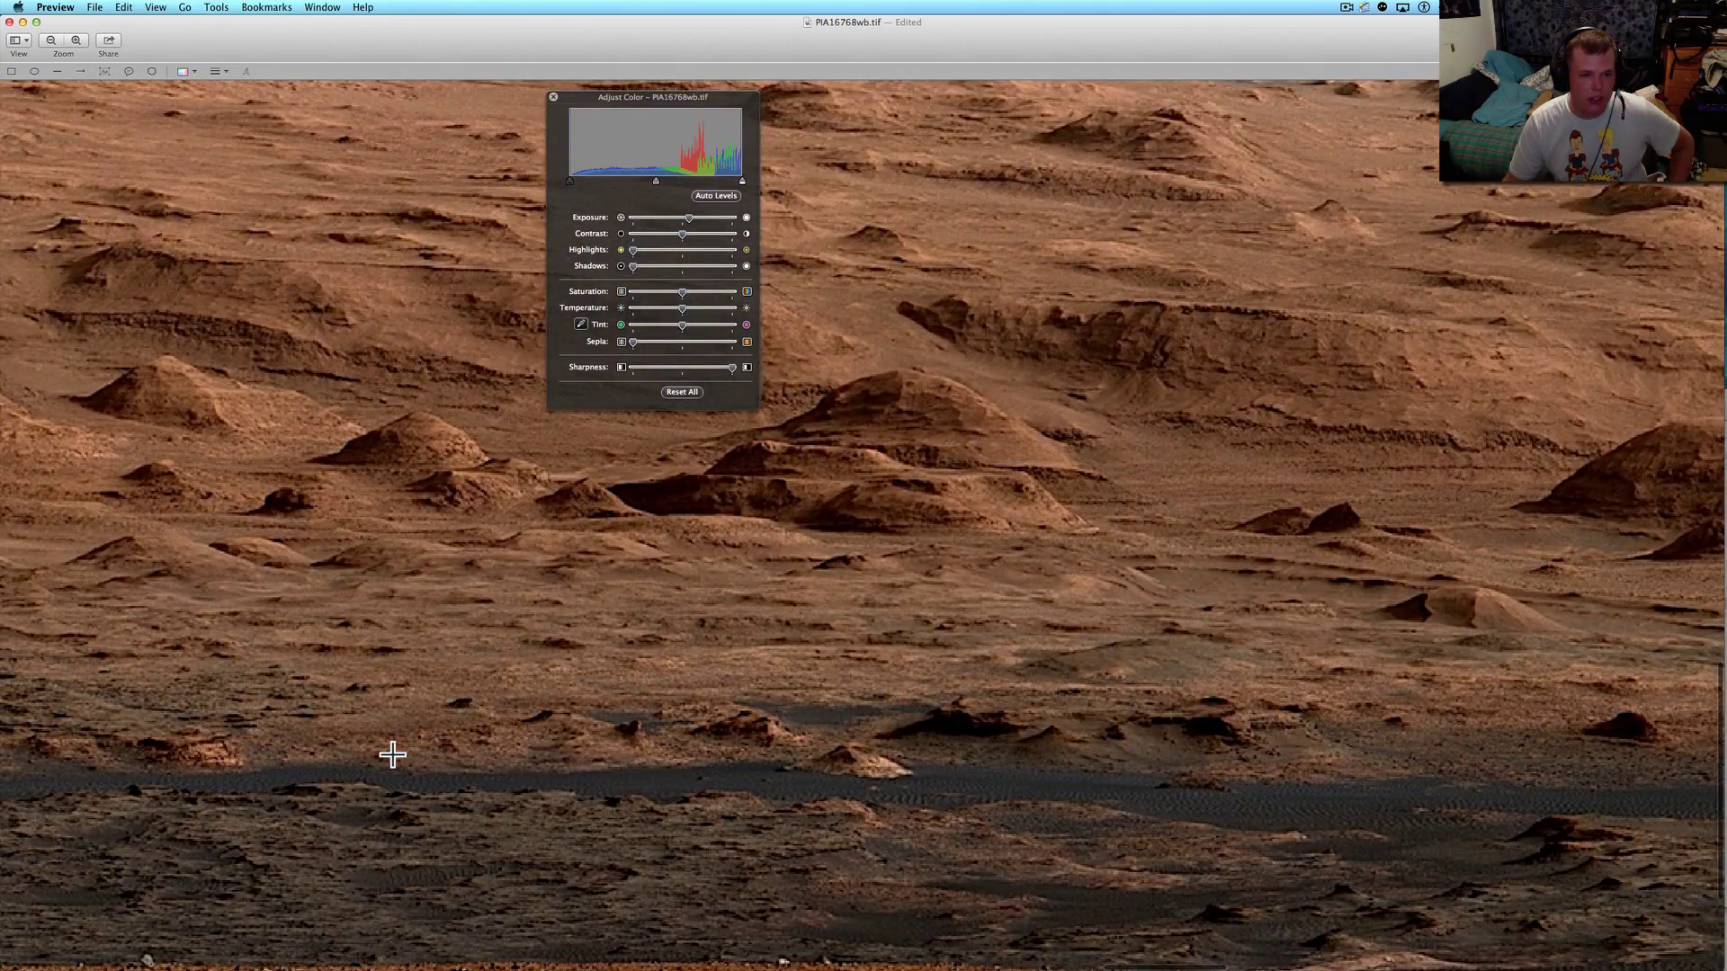
pyautogui.hscroll(5, 392, 756)
pyautogui.hscroll(3, 391, 756)
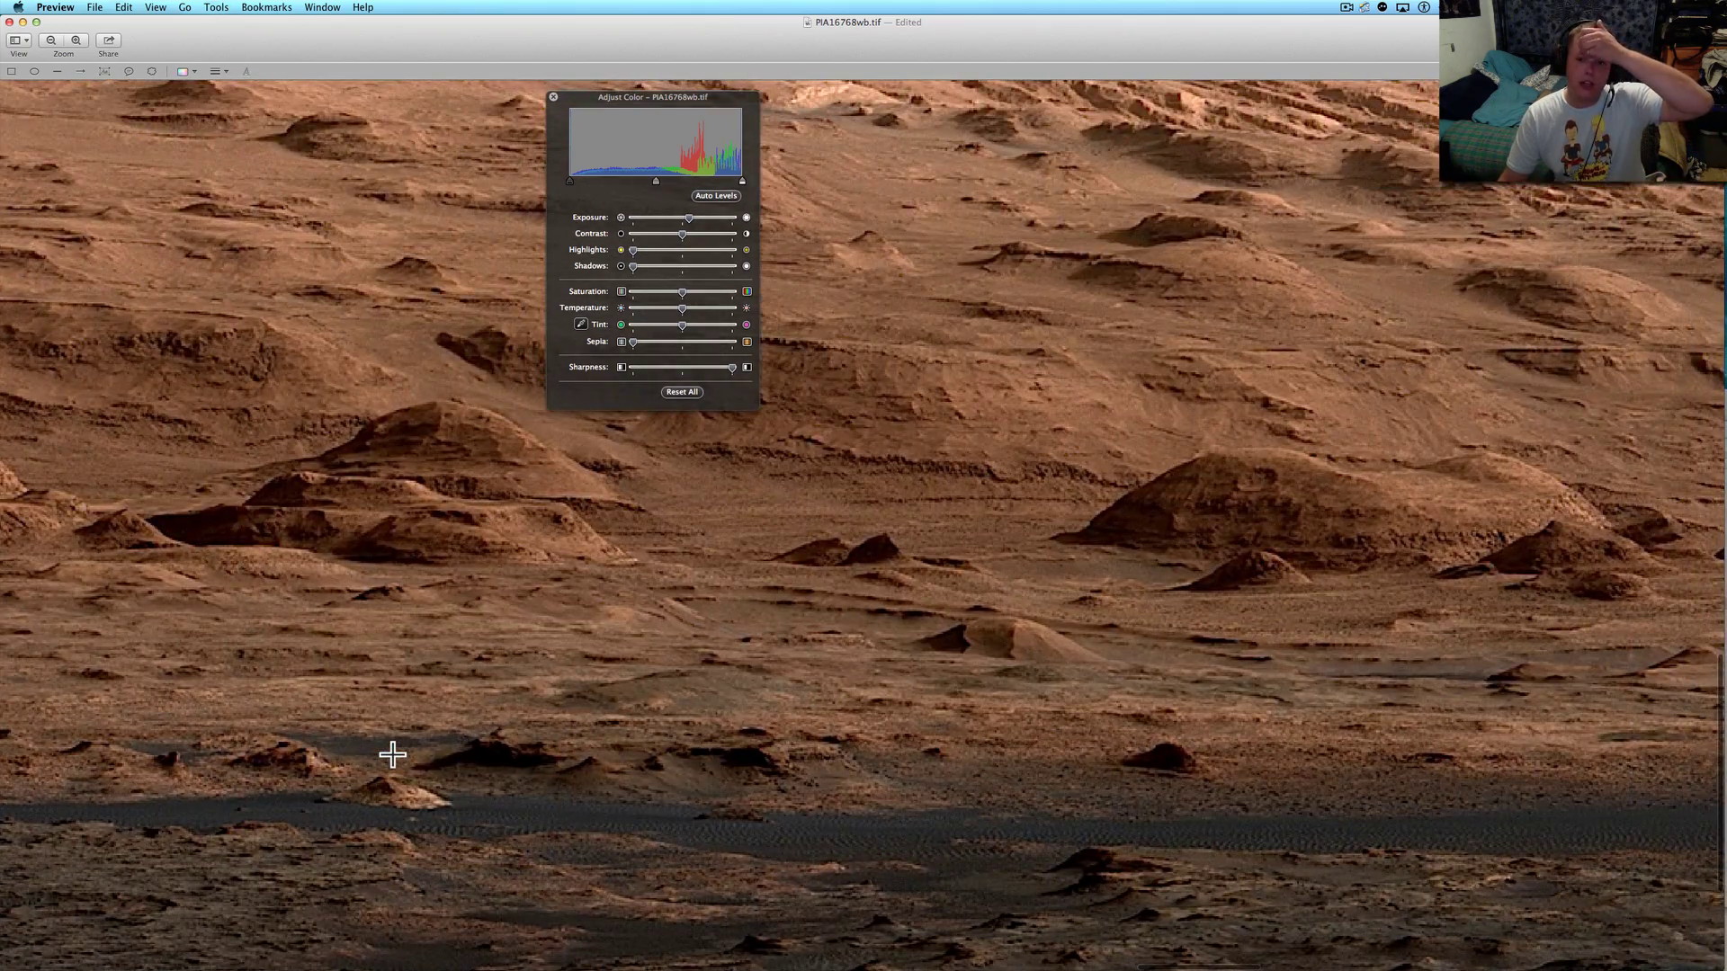
pyautogui.hscroll(5, 391, 756)
pyautogui.hscroll(2, 392, 756)
pyautogui.hscroll(4, 392, 756)
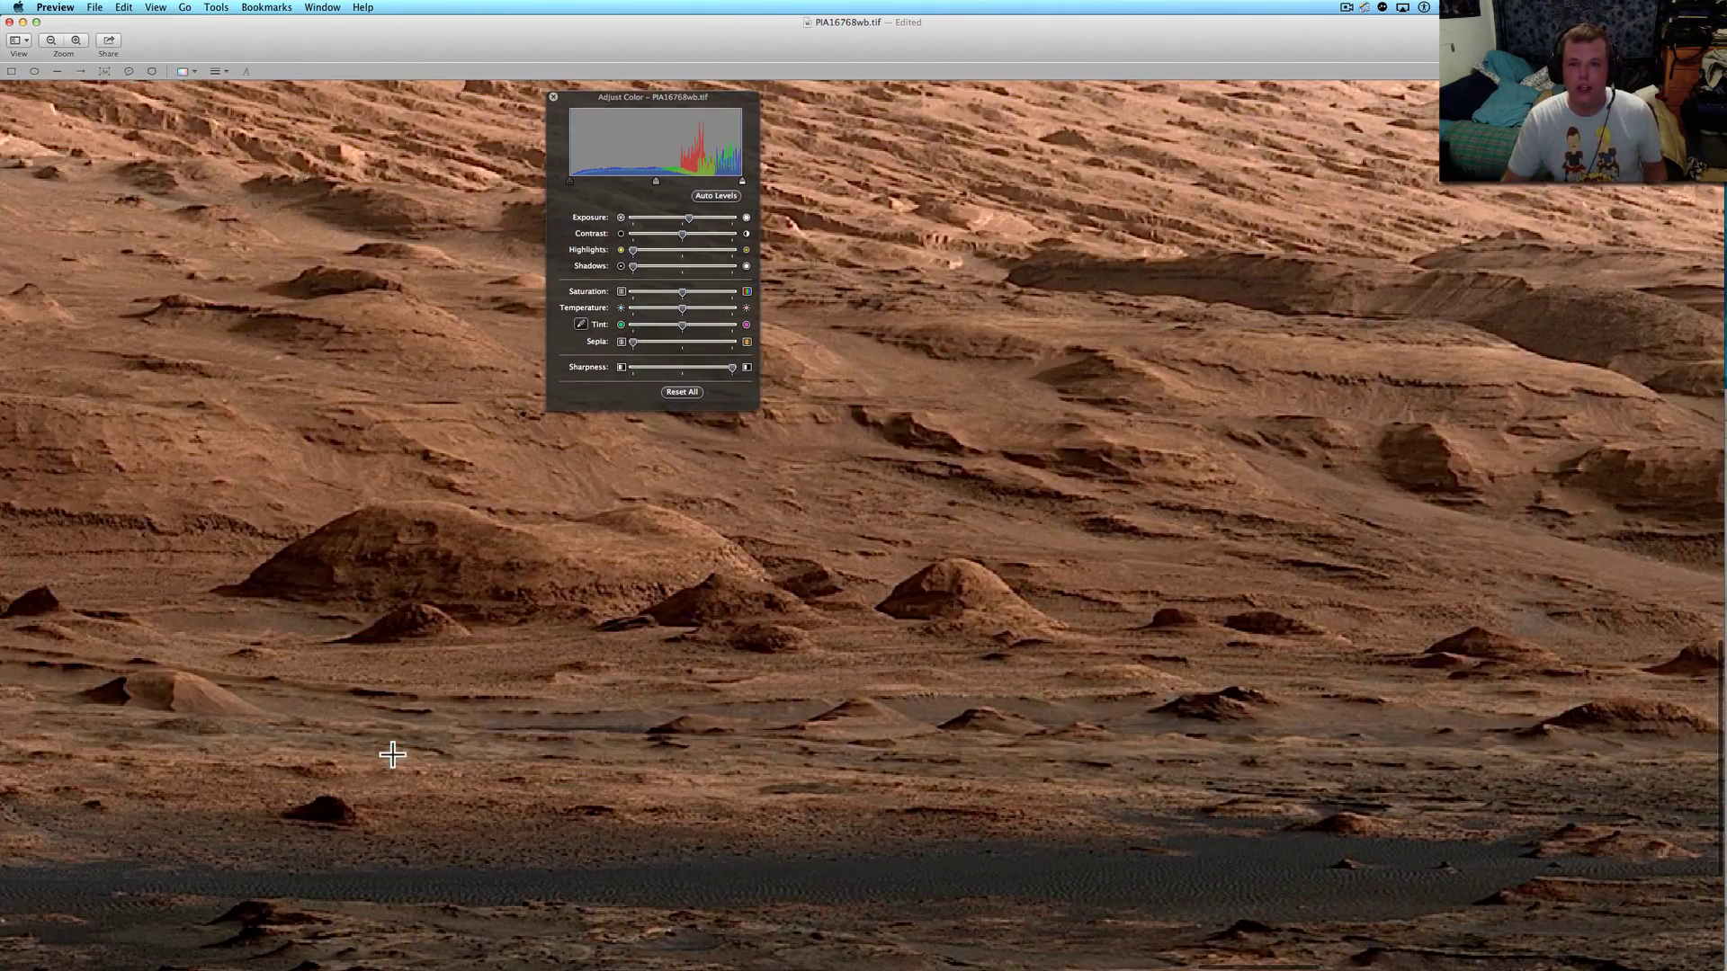
pyautogui.scroll(3, 391, 755)
pyautogui.hscroll(3, 392, 755)
pyautogui.hscroll(4, 392, 755)
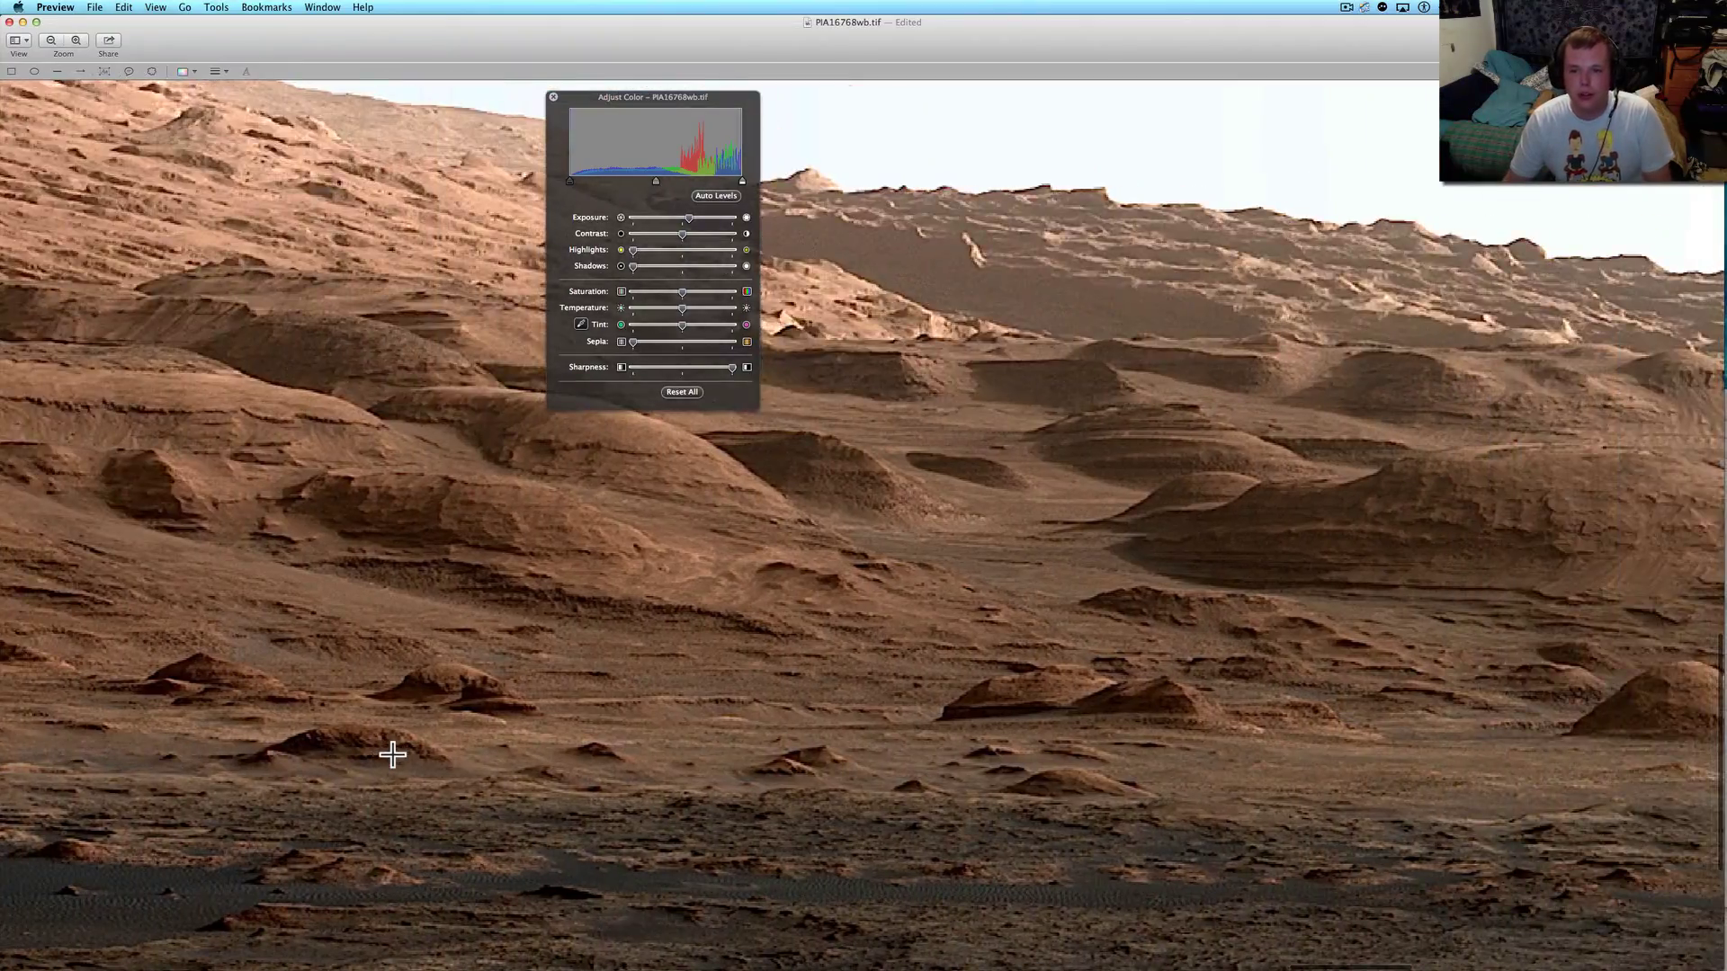
pyautogui.hscroll(3, 405, 730)
pyautogui.scroll(2, 422, 699)
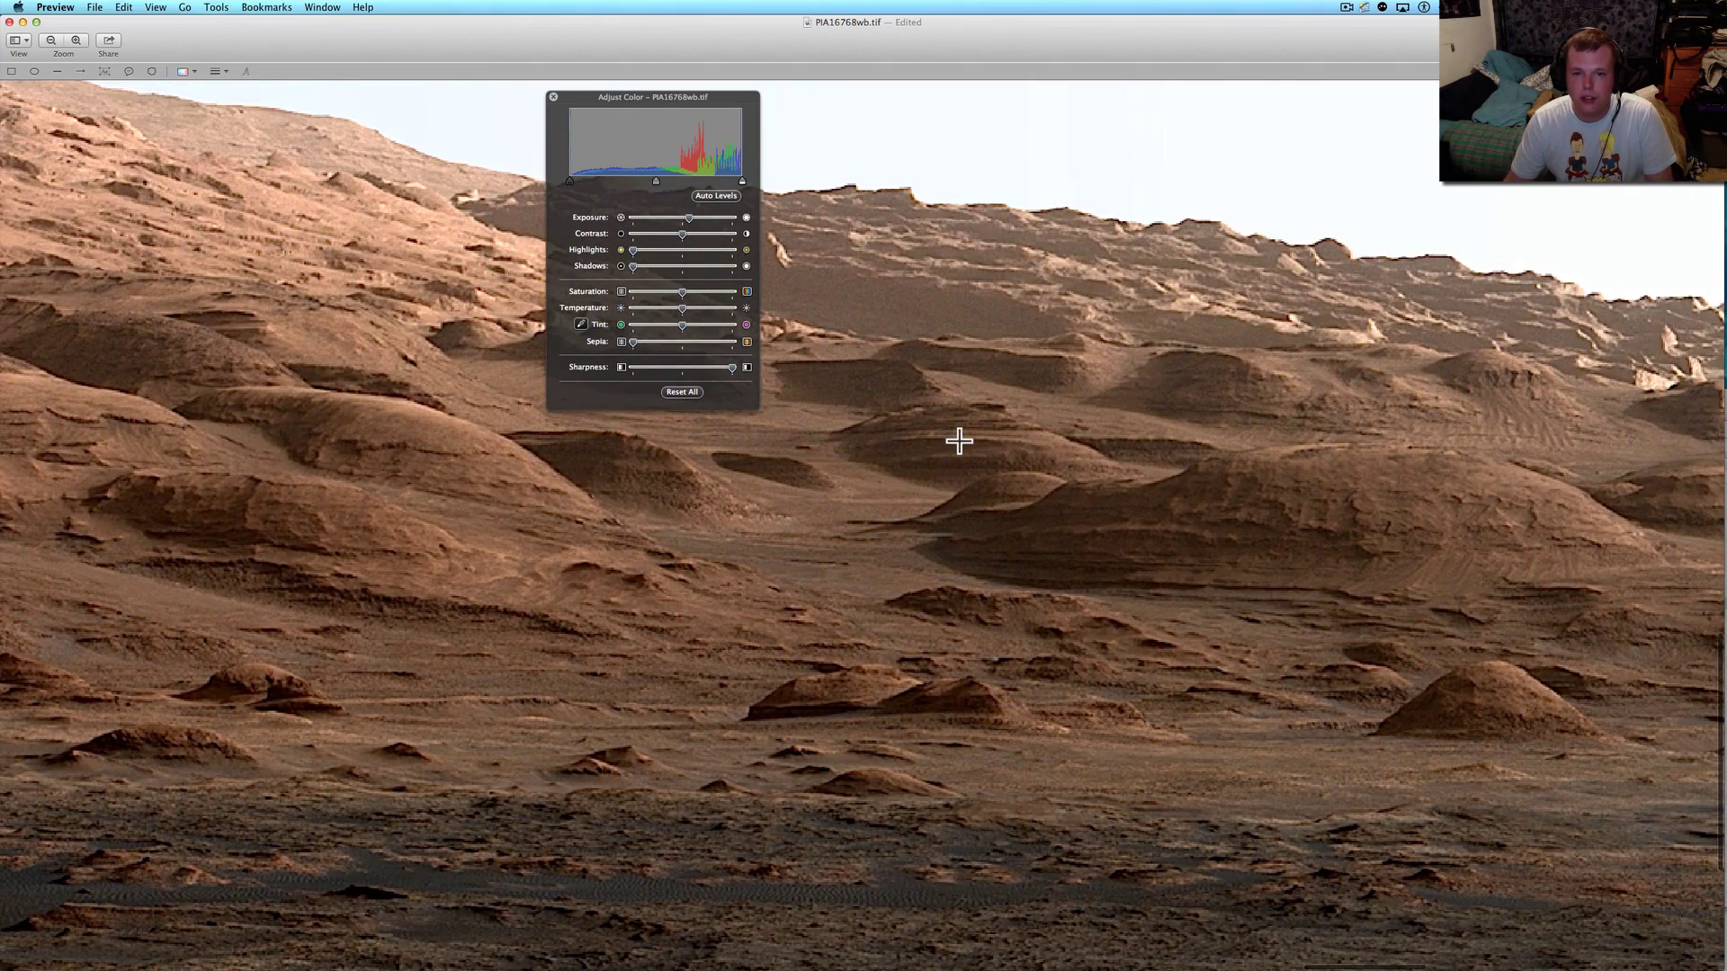
pyautogui.scroll(3, 958, 440)
pyautogui.scroll(3, 958, 440)
pyautogui.scroll(2, 959, 440)
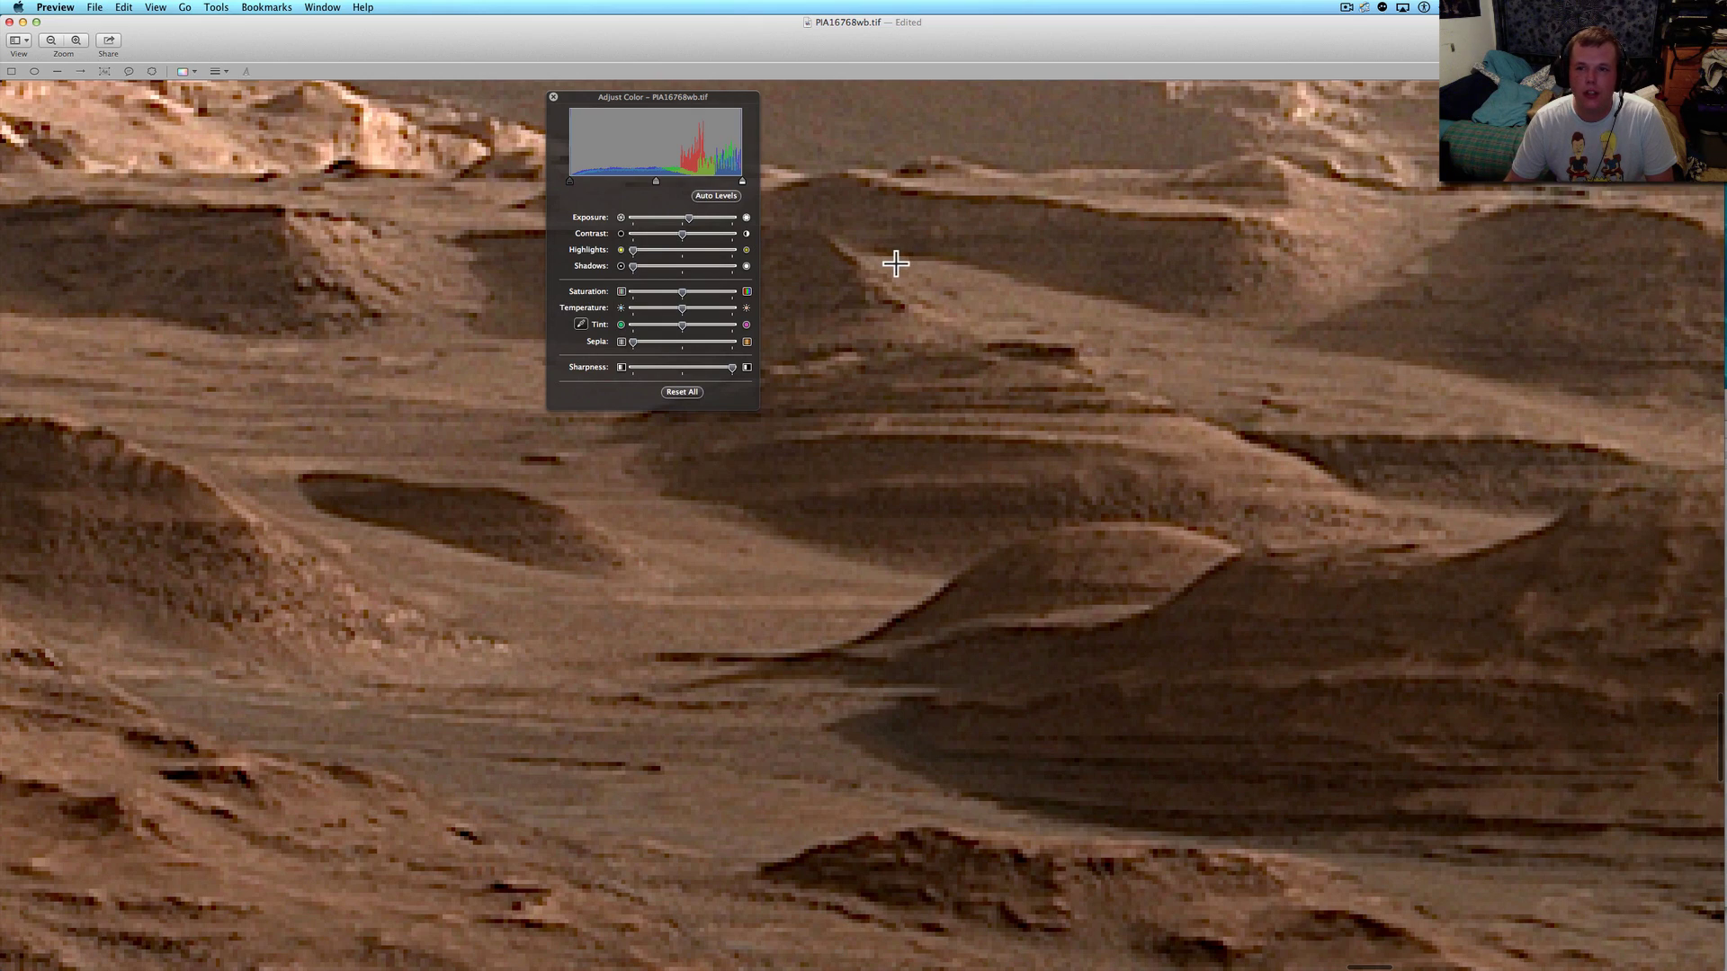
pyautogui.scroll(-2, 896, 264)
pyautogui.scroll(-2, 896, 263)
pyautogui.scroll(-2, 897, 264)
pyautogui.scroll(-2, 896, 264)
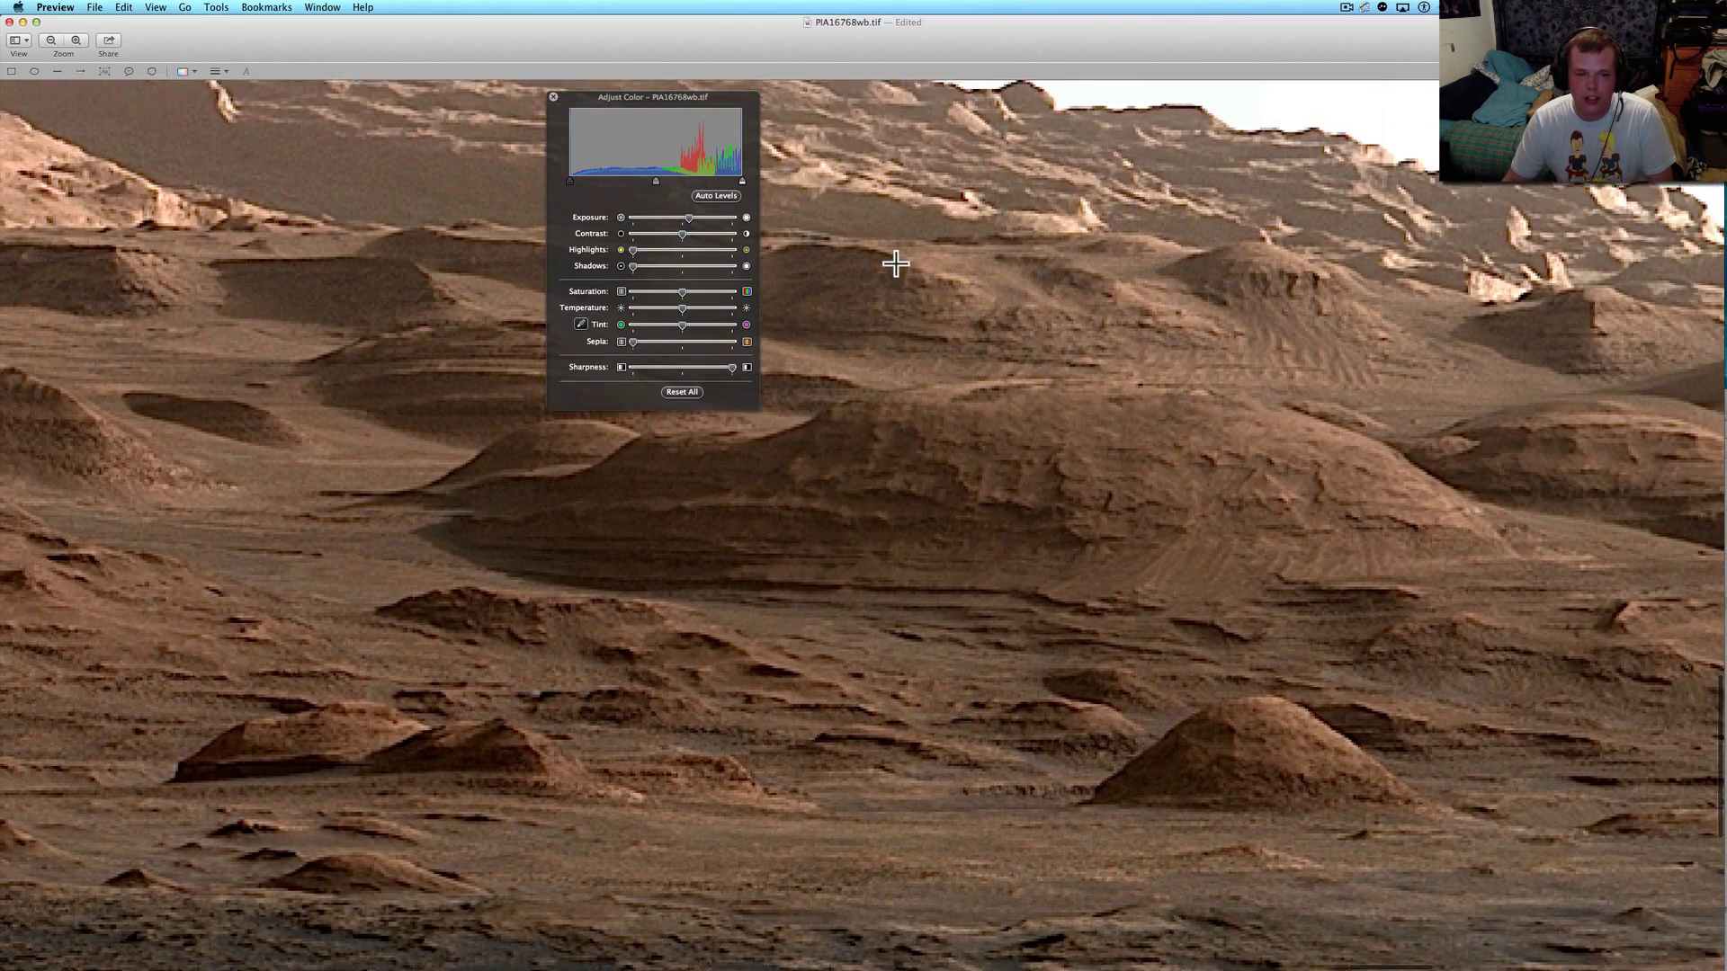
pyautogui.scroll(-2, 896, 264)
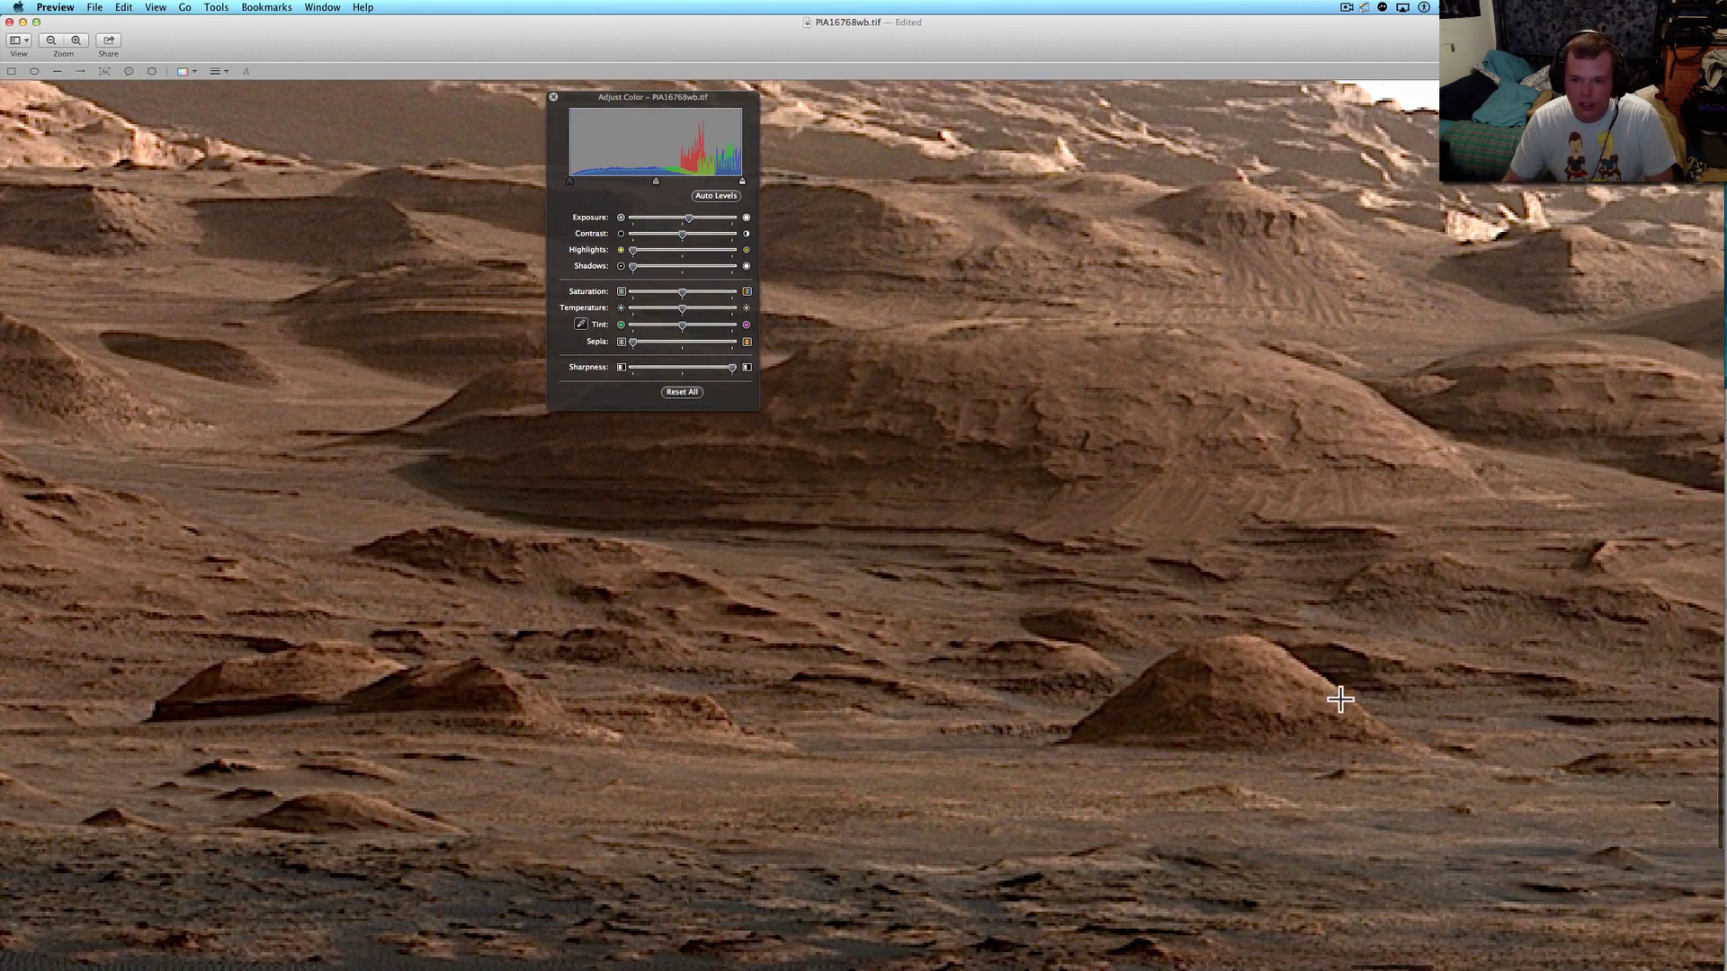
pyautogui.hscroll(3, 1341, 699)
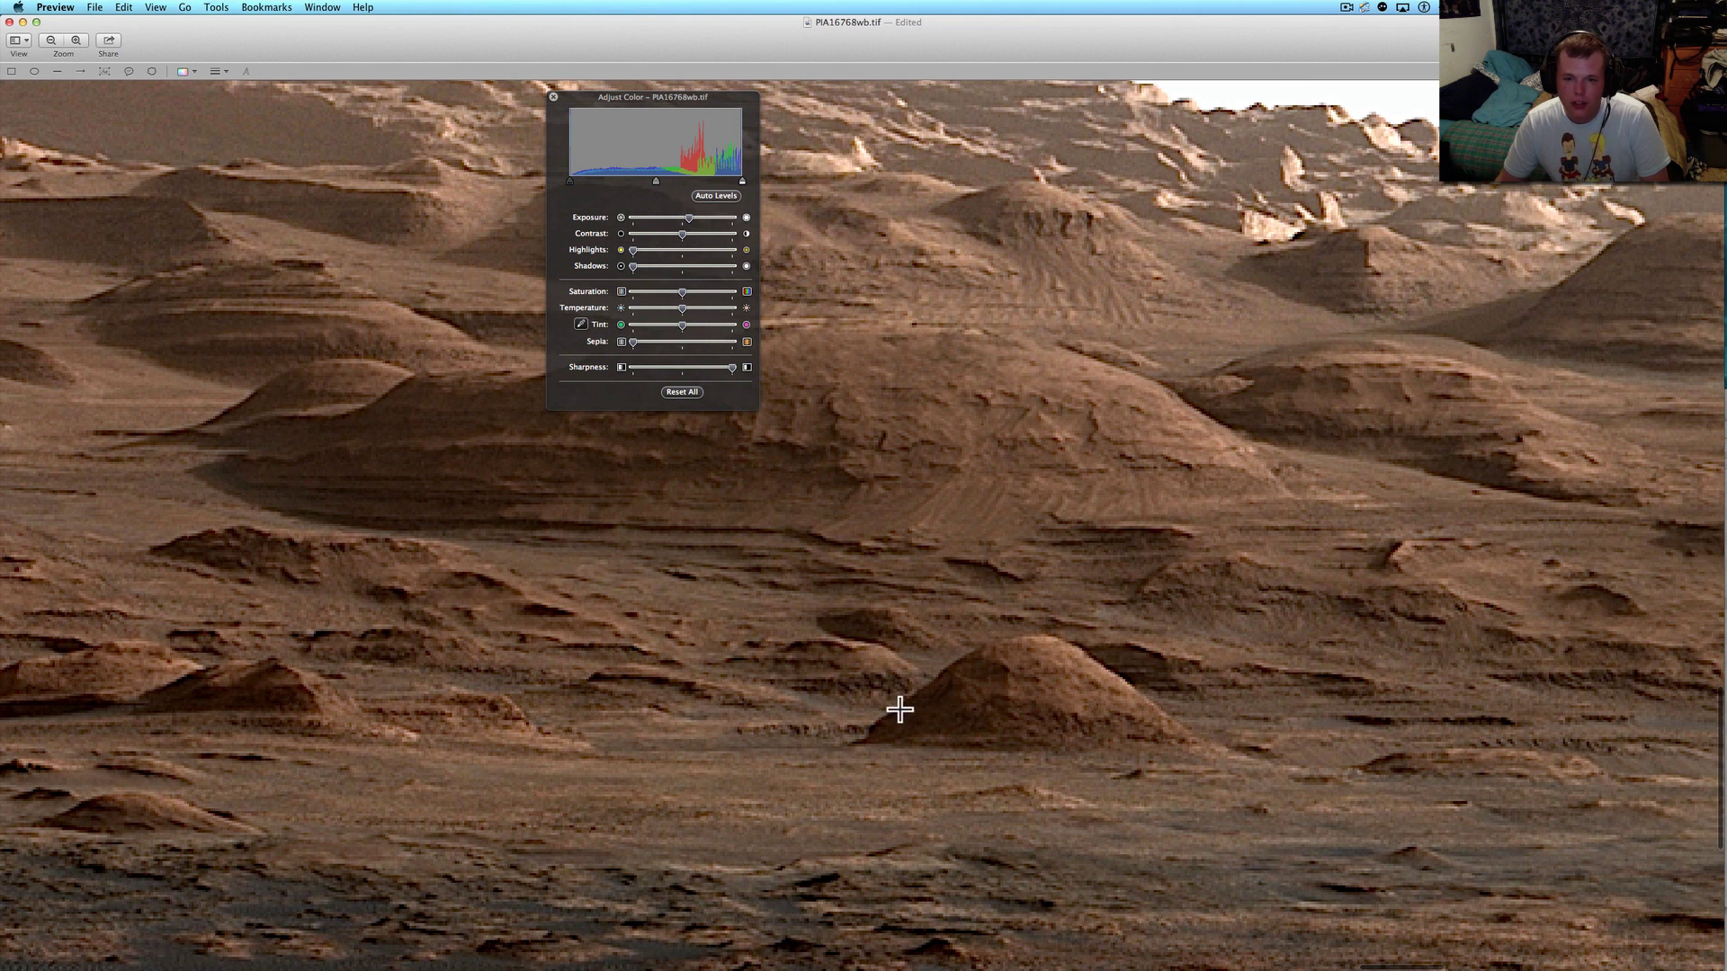
pyautogui.scroll(2, 1037, 698)
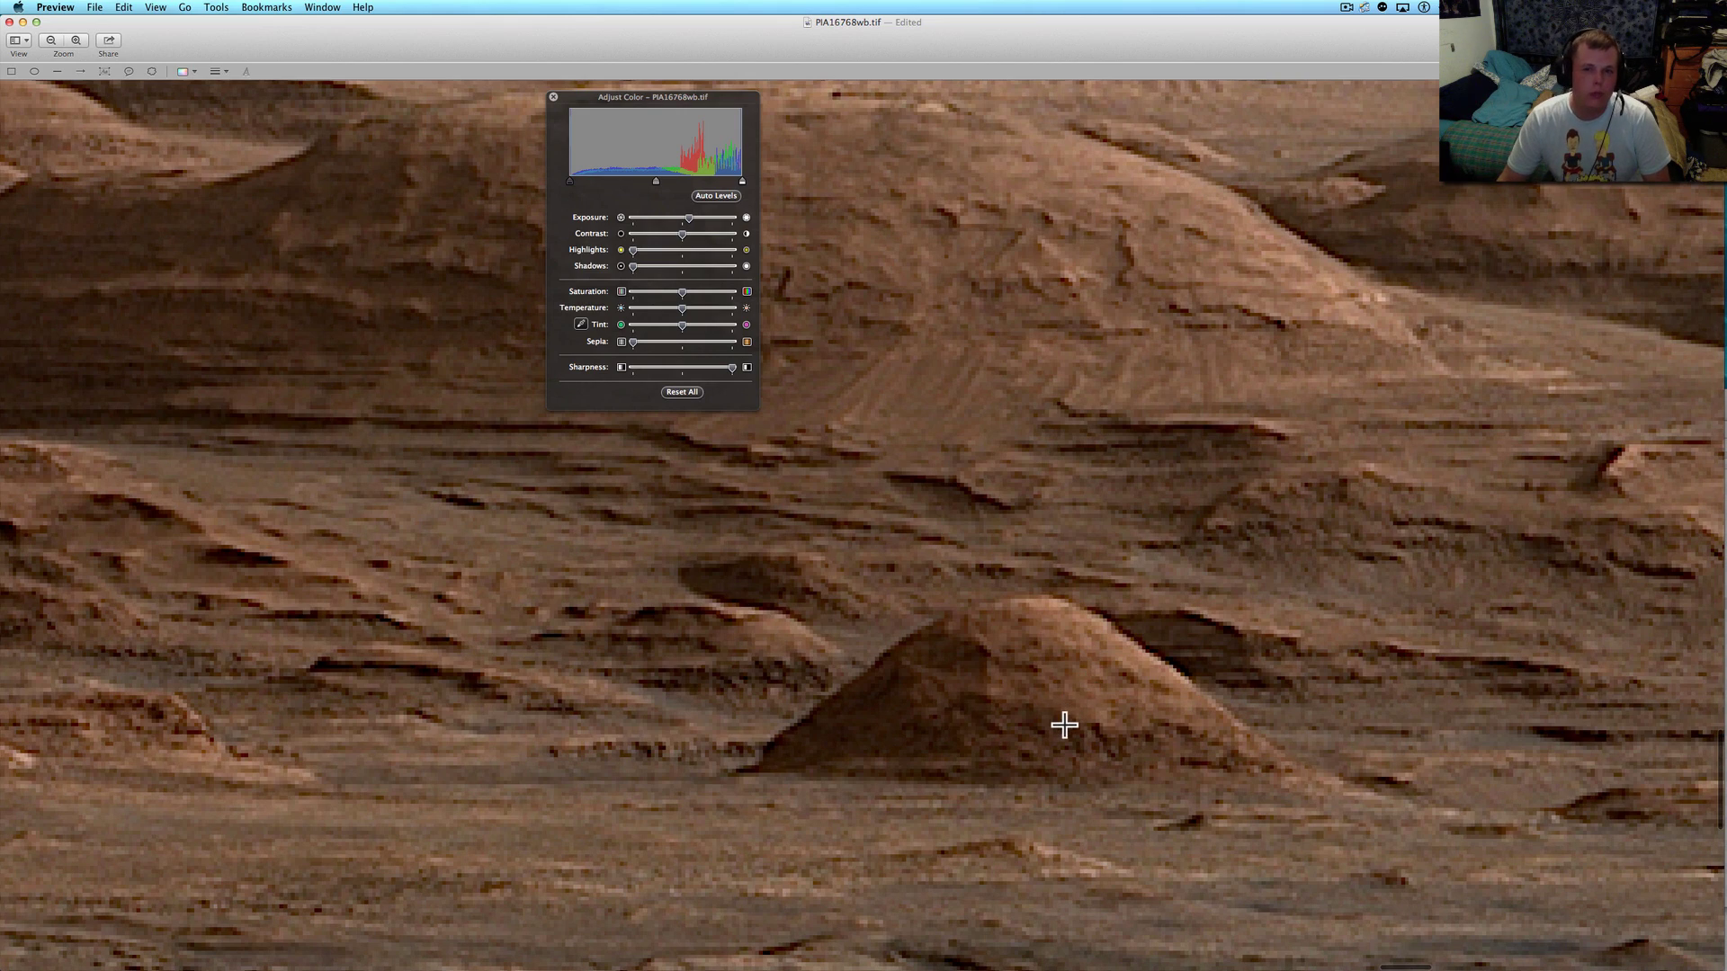
pyautogui.scroll(-3, 1072, 703)
pyautogui.scroll(-2, 1067, 722)
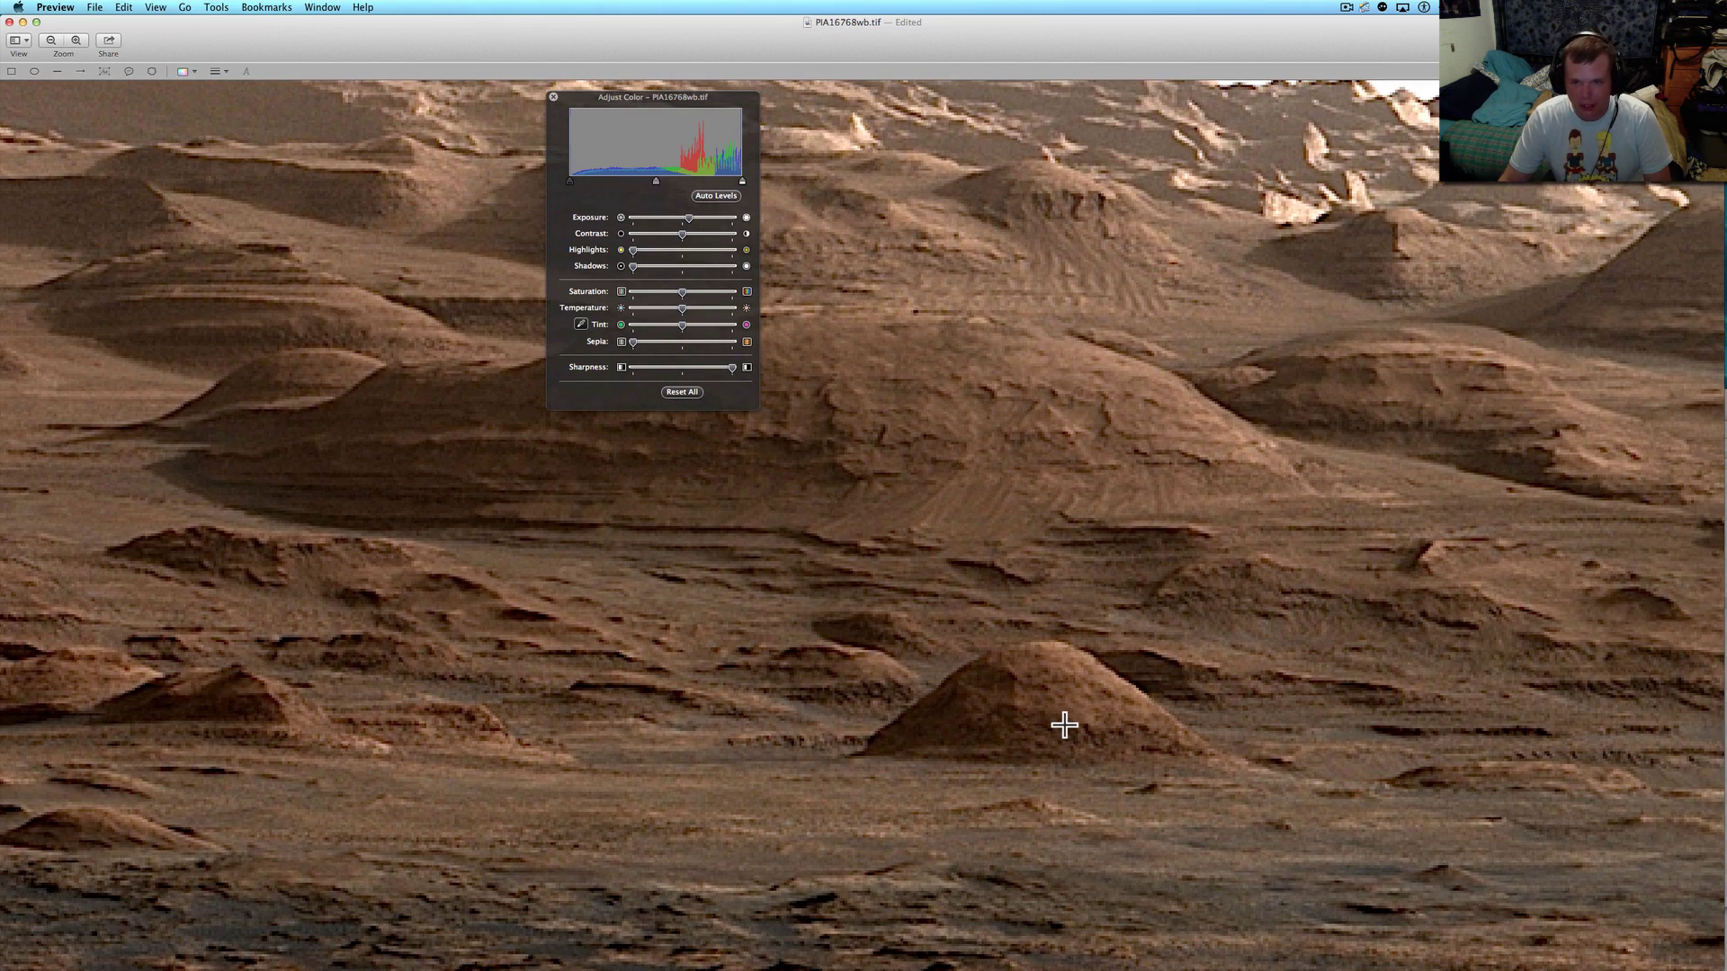
pyautogui.scroll(-1, 1065, 726)
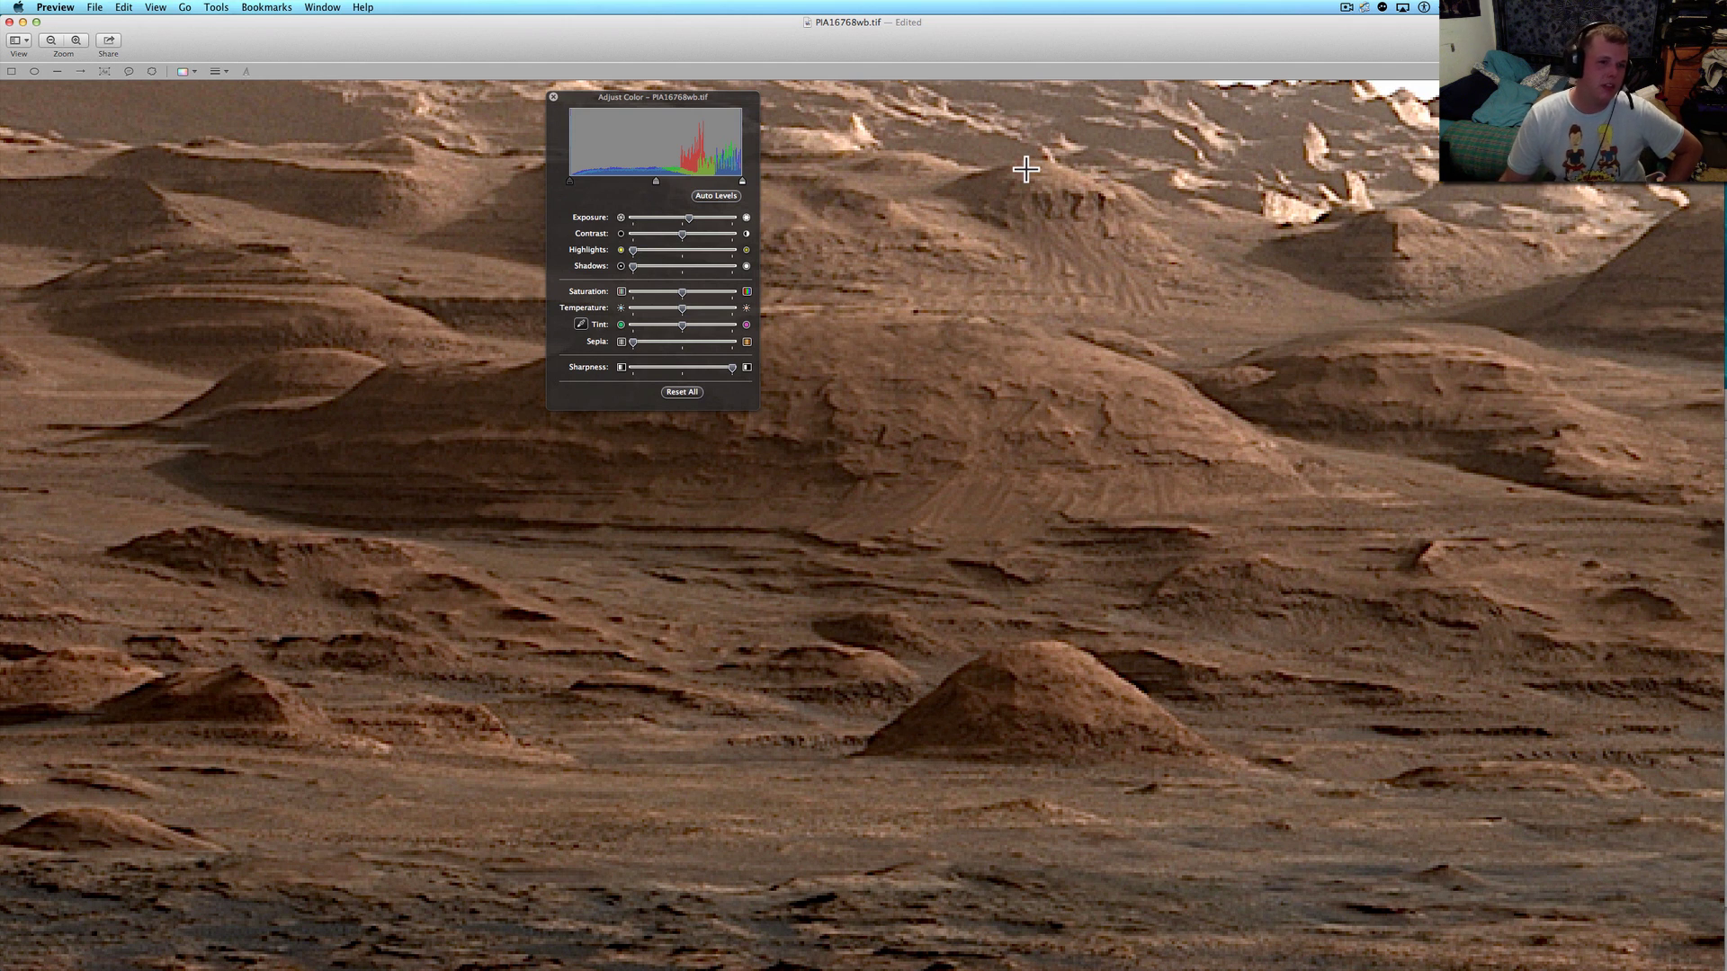
pyautogui.scroll(5, 1026, 170)
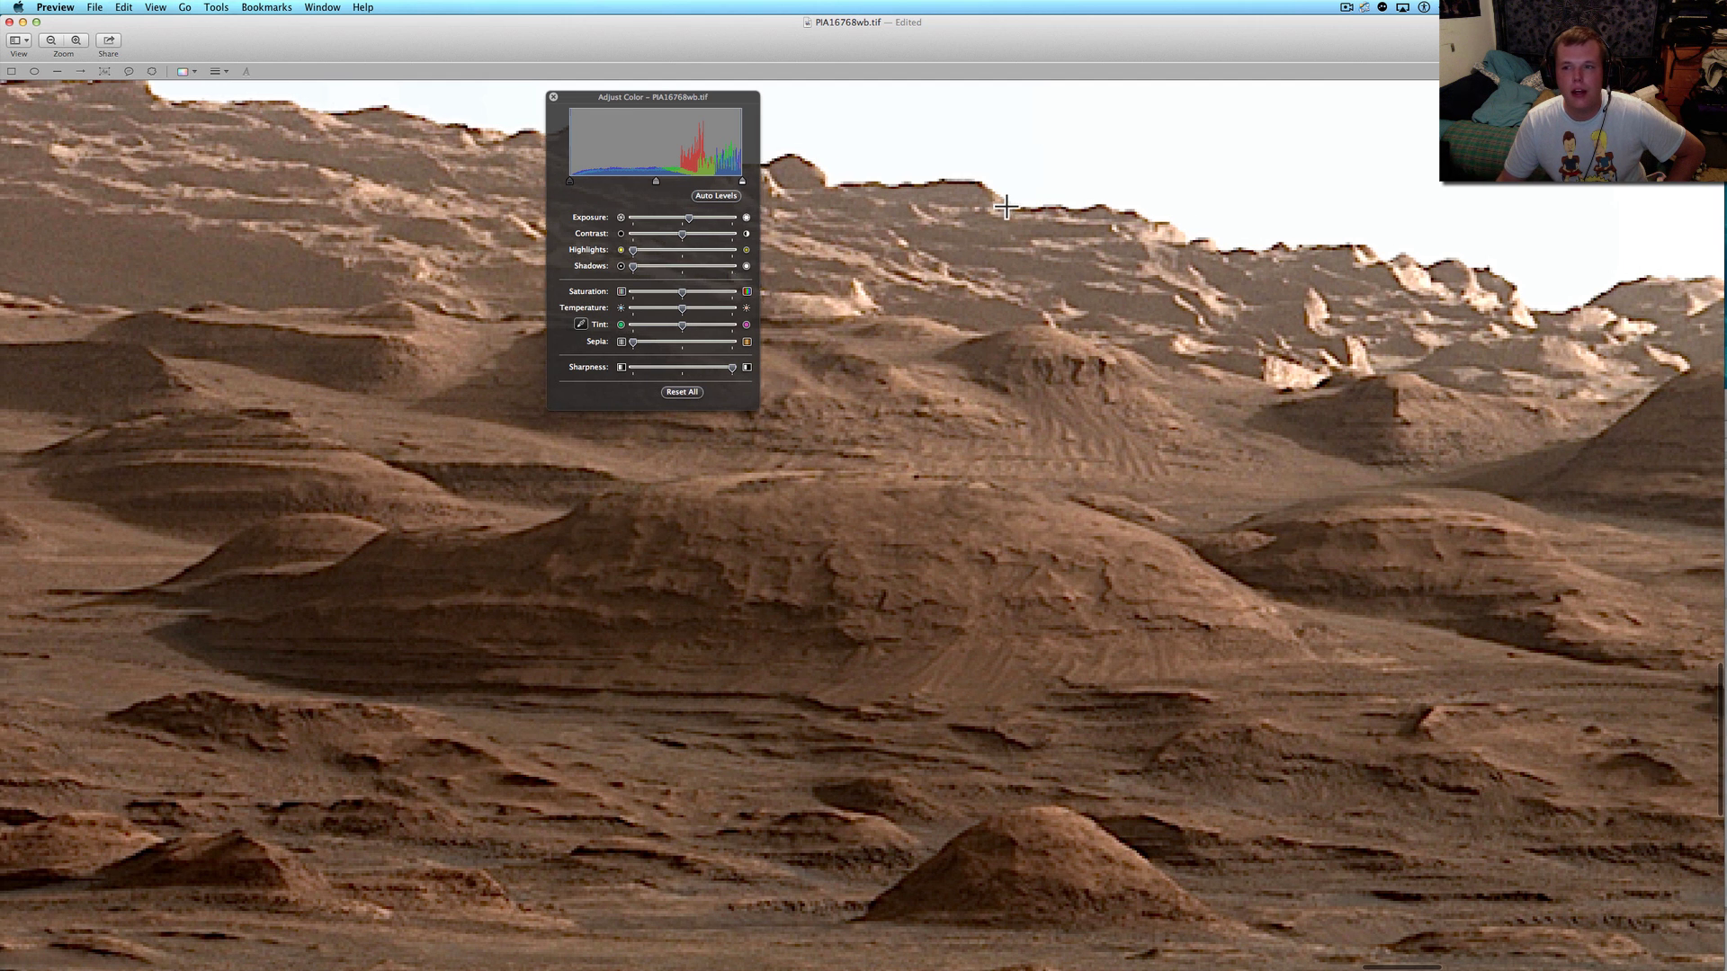
pyautogui.hscroll(-5, 1013, 205)
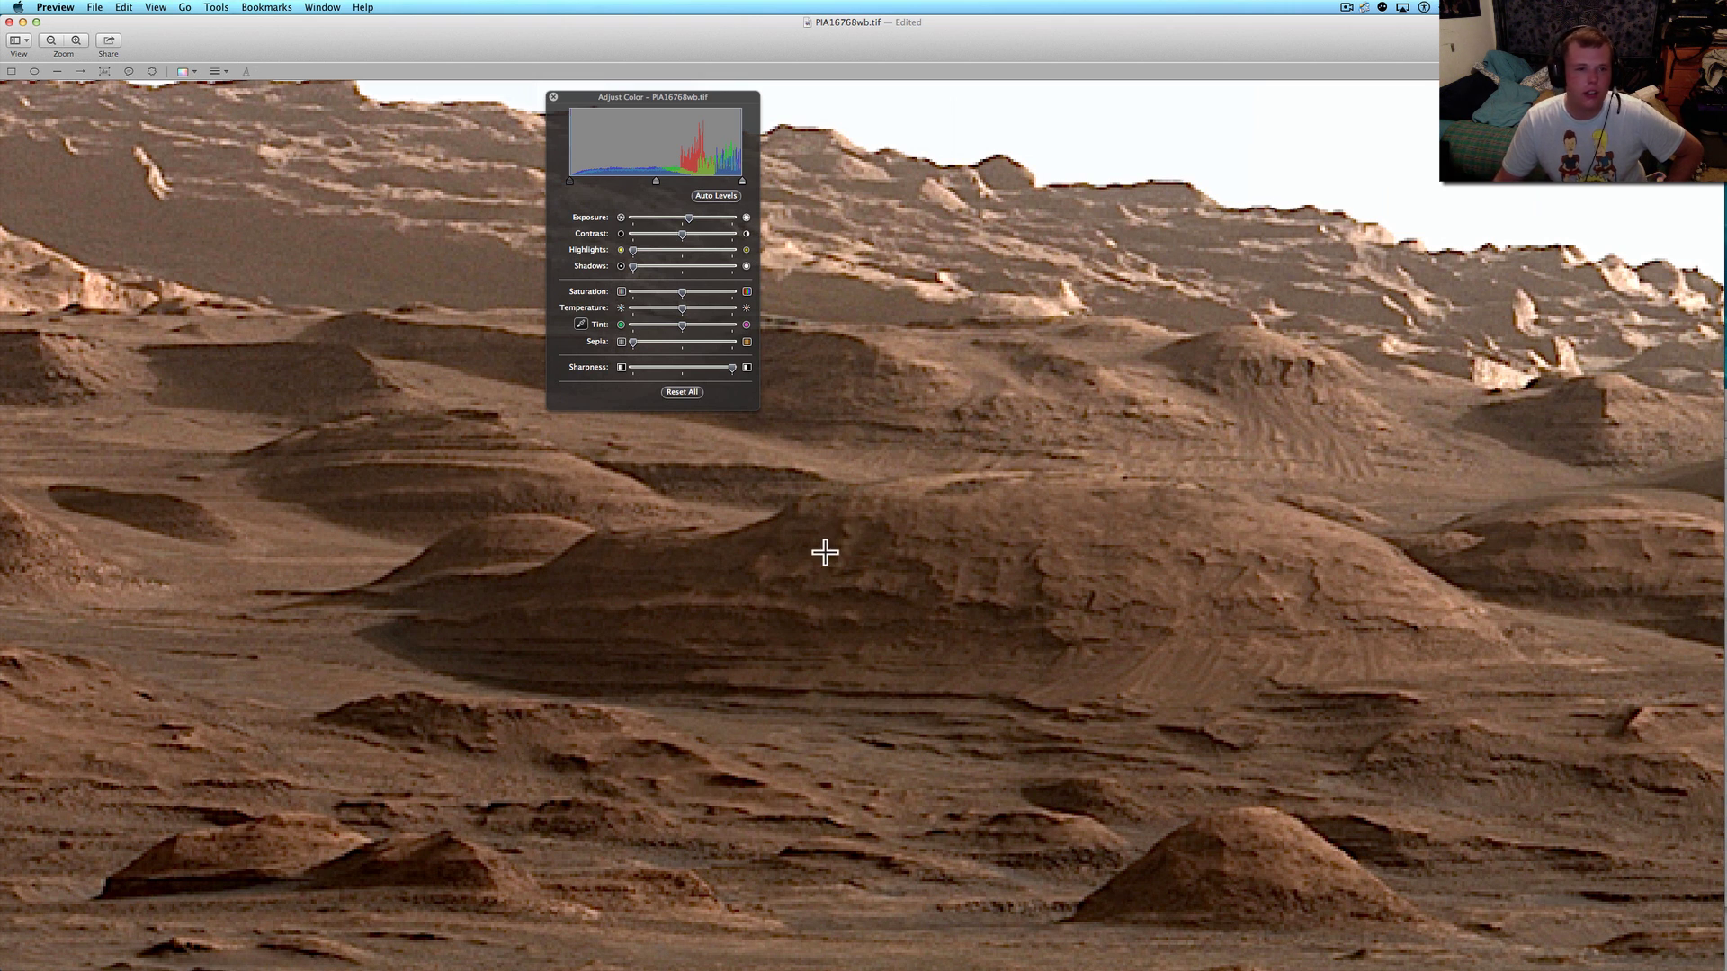
pyautogui.scroll(3, 824, 544)
pyautogui.scroll(-3, 824, 544)
pyautogui.scroll(-2, 824, 544)
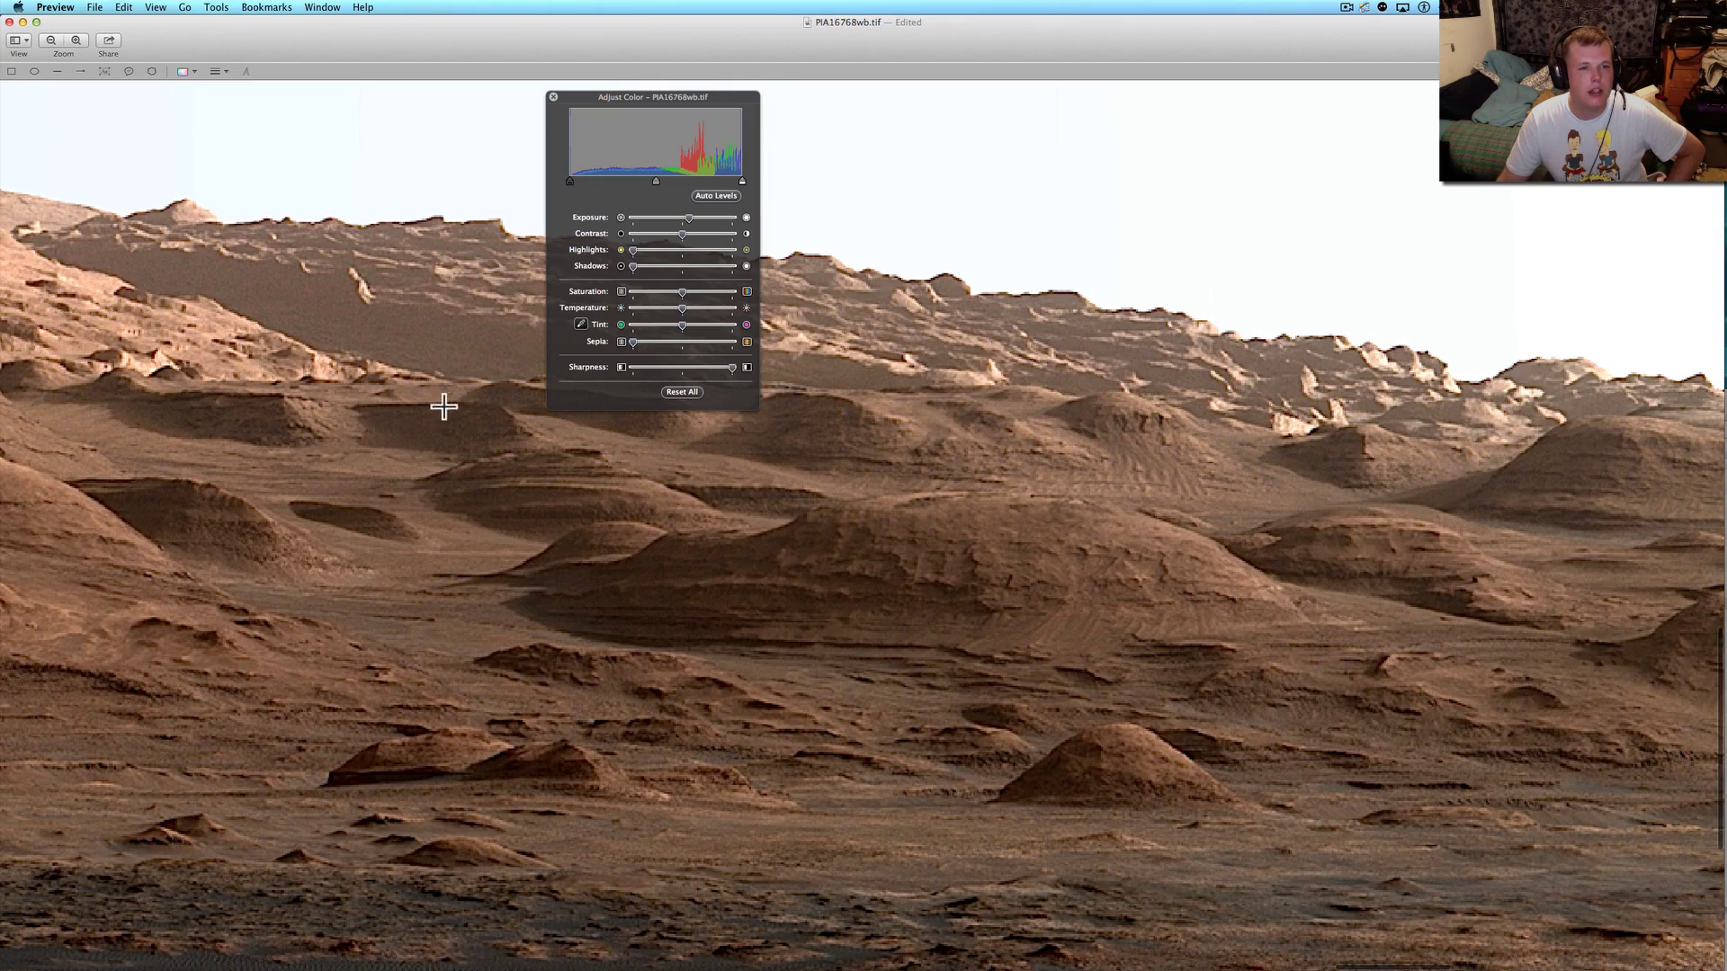
pyautogui.hscroll(-5, 419, 406)
pyautogui.hscroll(-5, 420, 405)
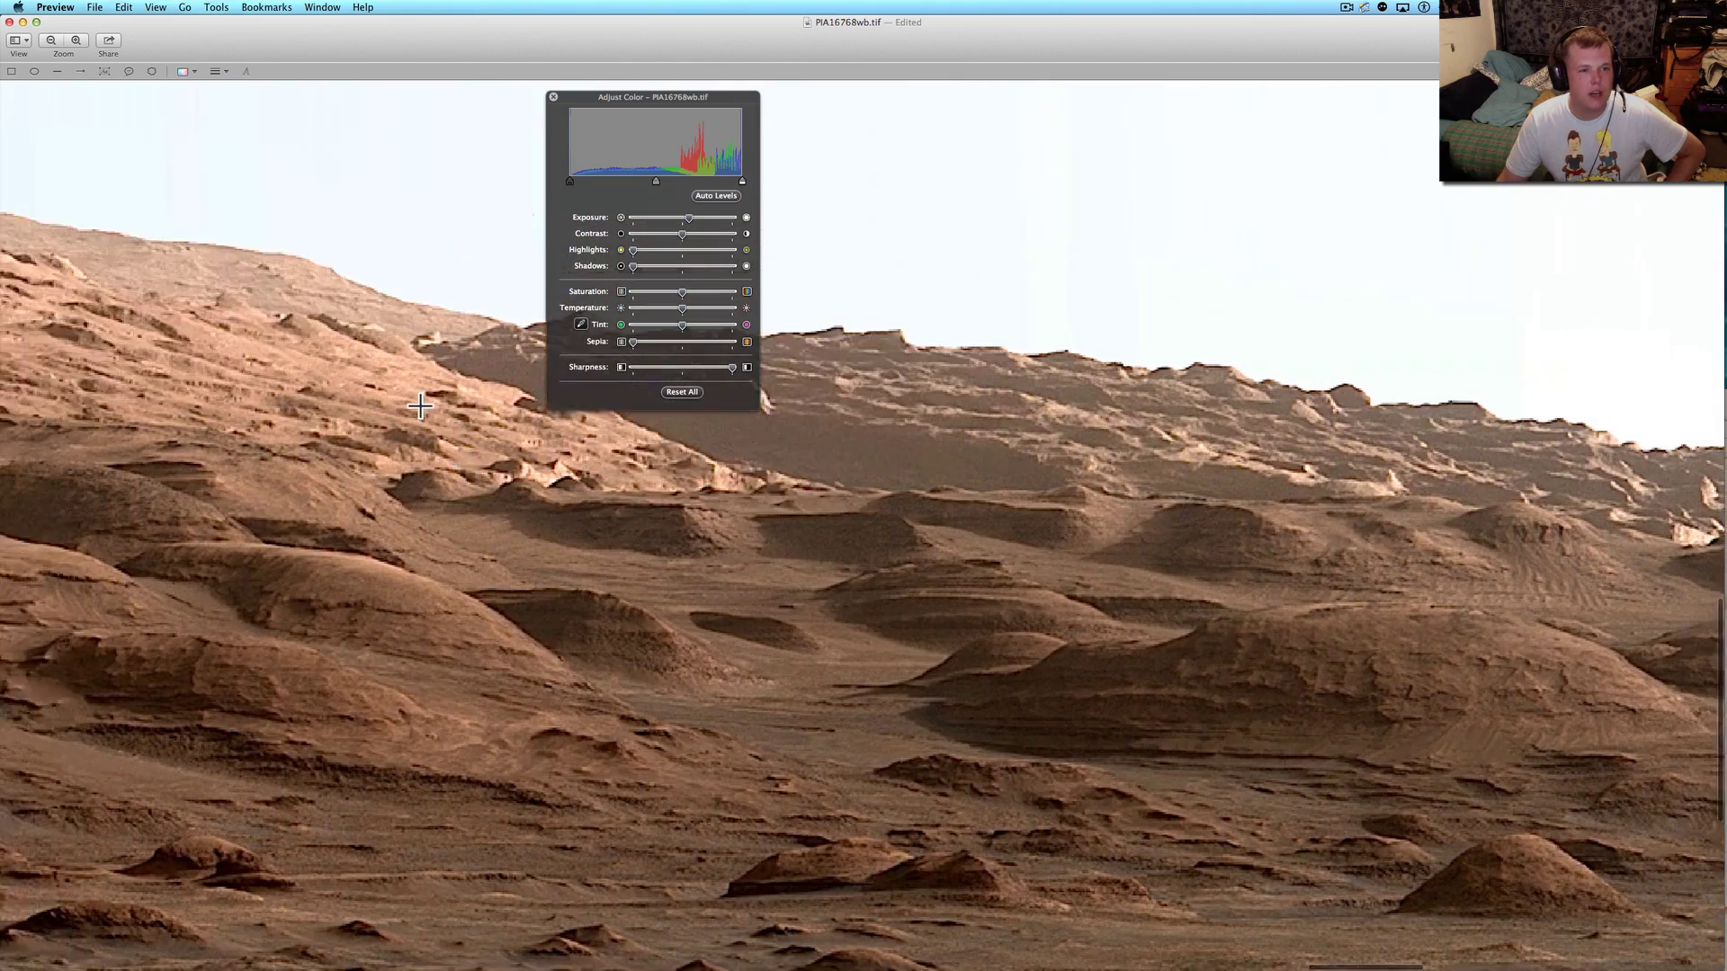
pyautogui.hscroll(-3, 420, 405)
pyautogui.hscroll(-5, 420, 405)
pyautogui.hscroll(-5, 420, 405)
pyautogui.hscroll(-5, 419, 405)
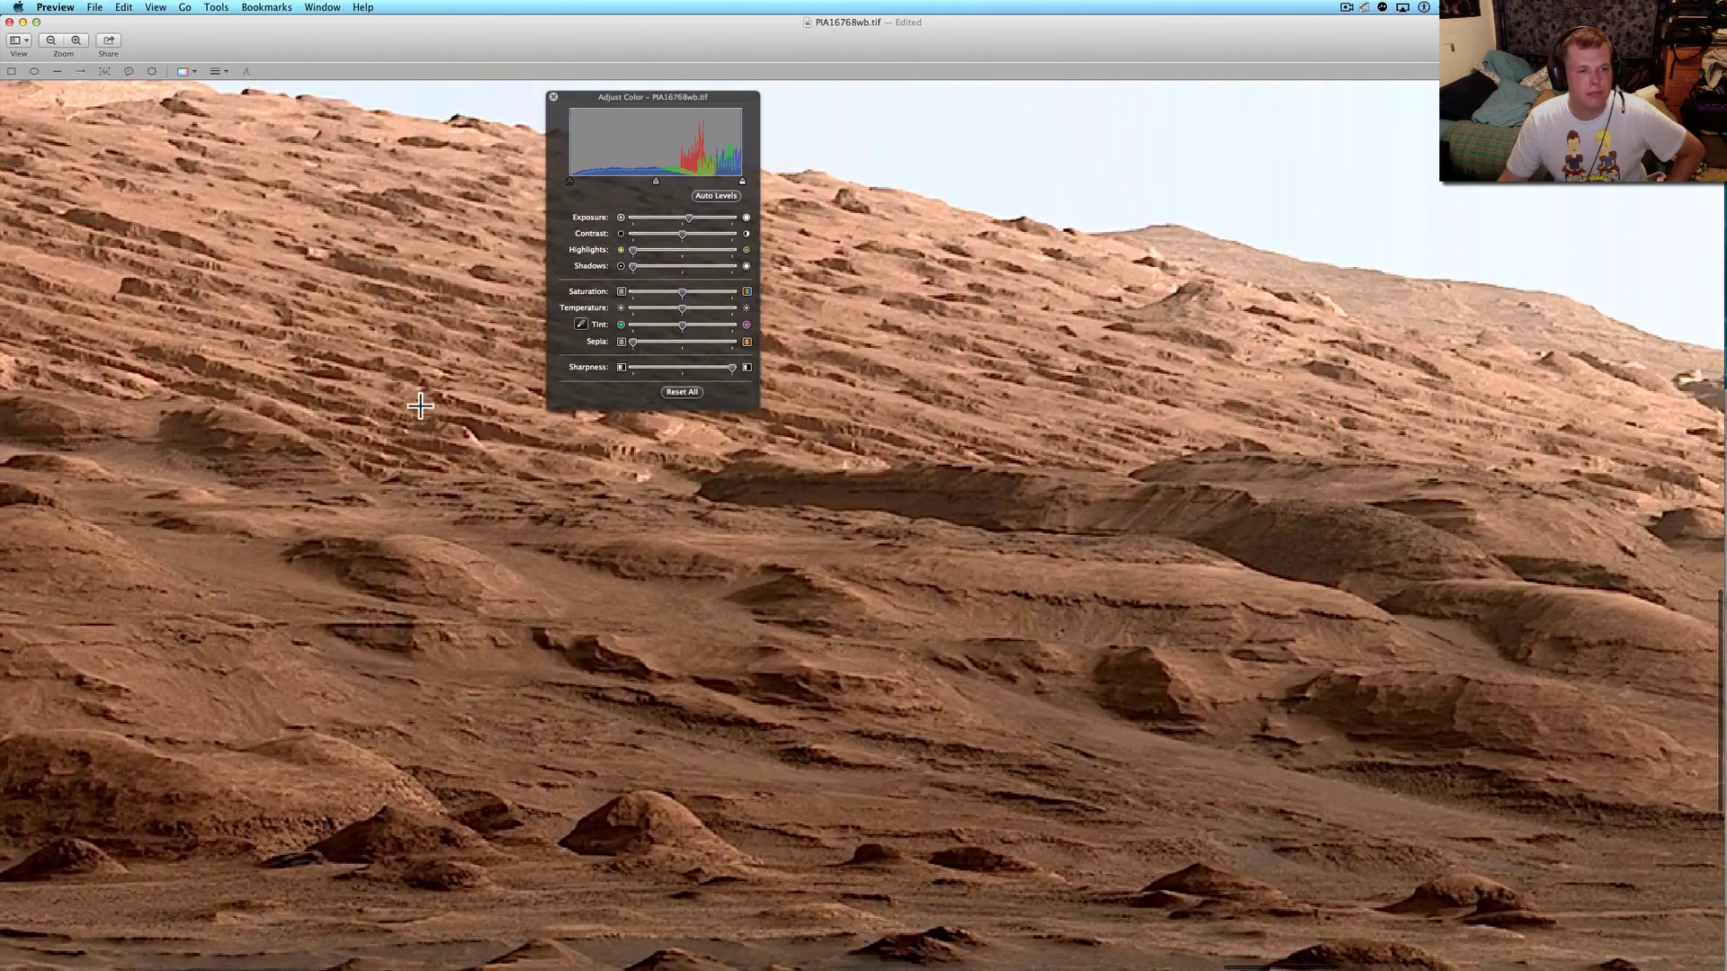
pyautogui.hscroll(-5, 420, 405)
pyautogui.hscroll(-5, 420, 405)
pyautogui.hscroll(-5, 420, 405)
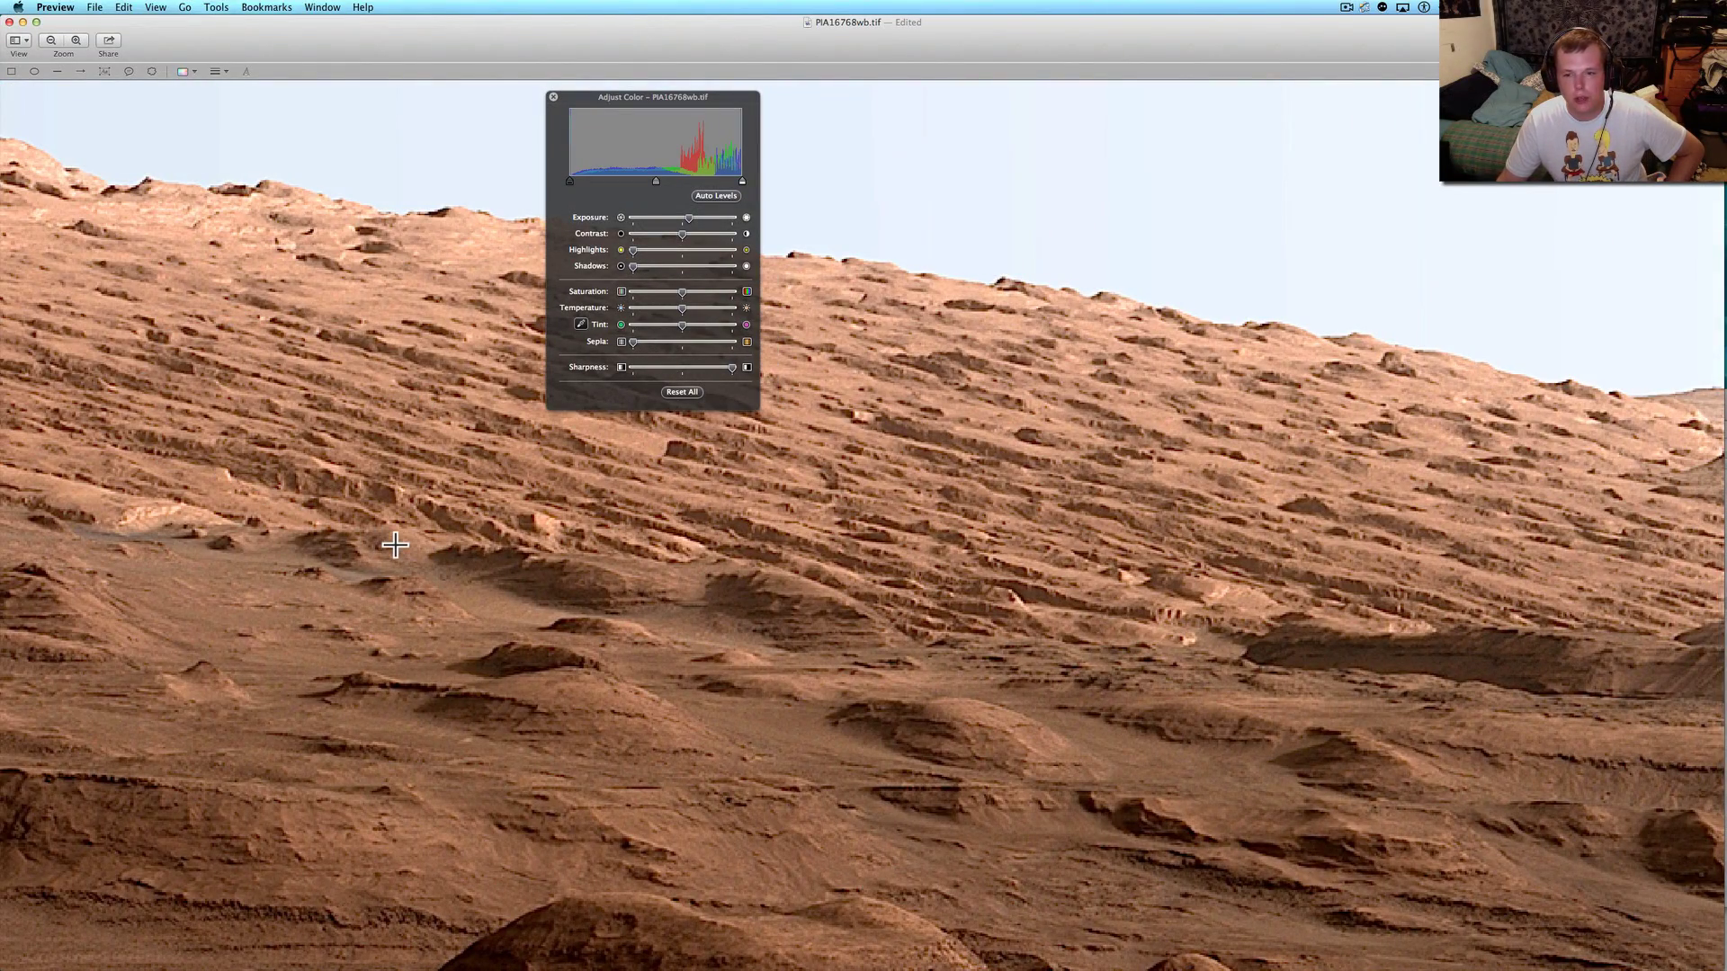
pyautogui.scroll(3, 1171, 667)
pyautogui.scroll(2, 1171, 667)
pyautogui.scroll(2, 1171, 666)
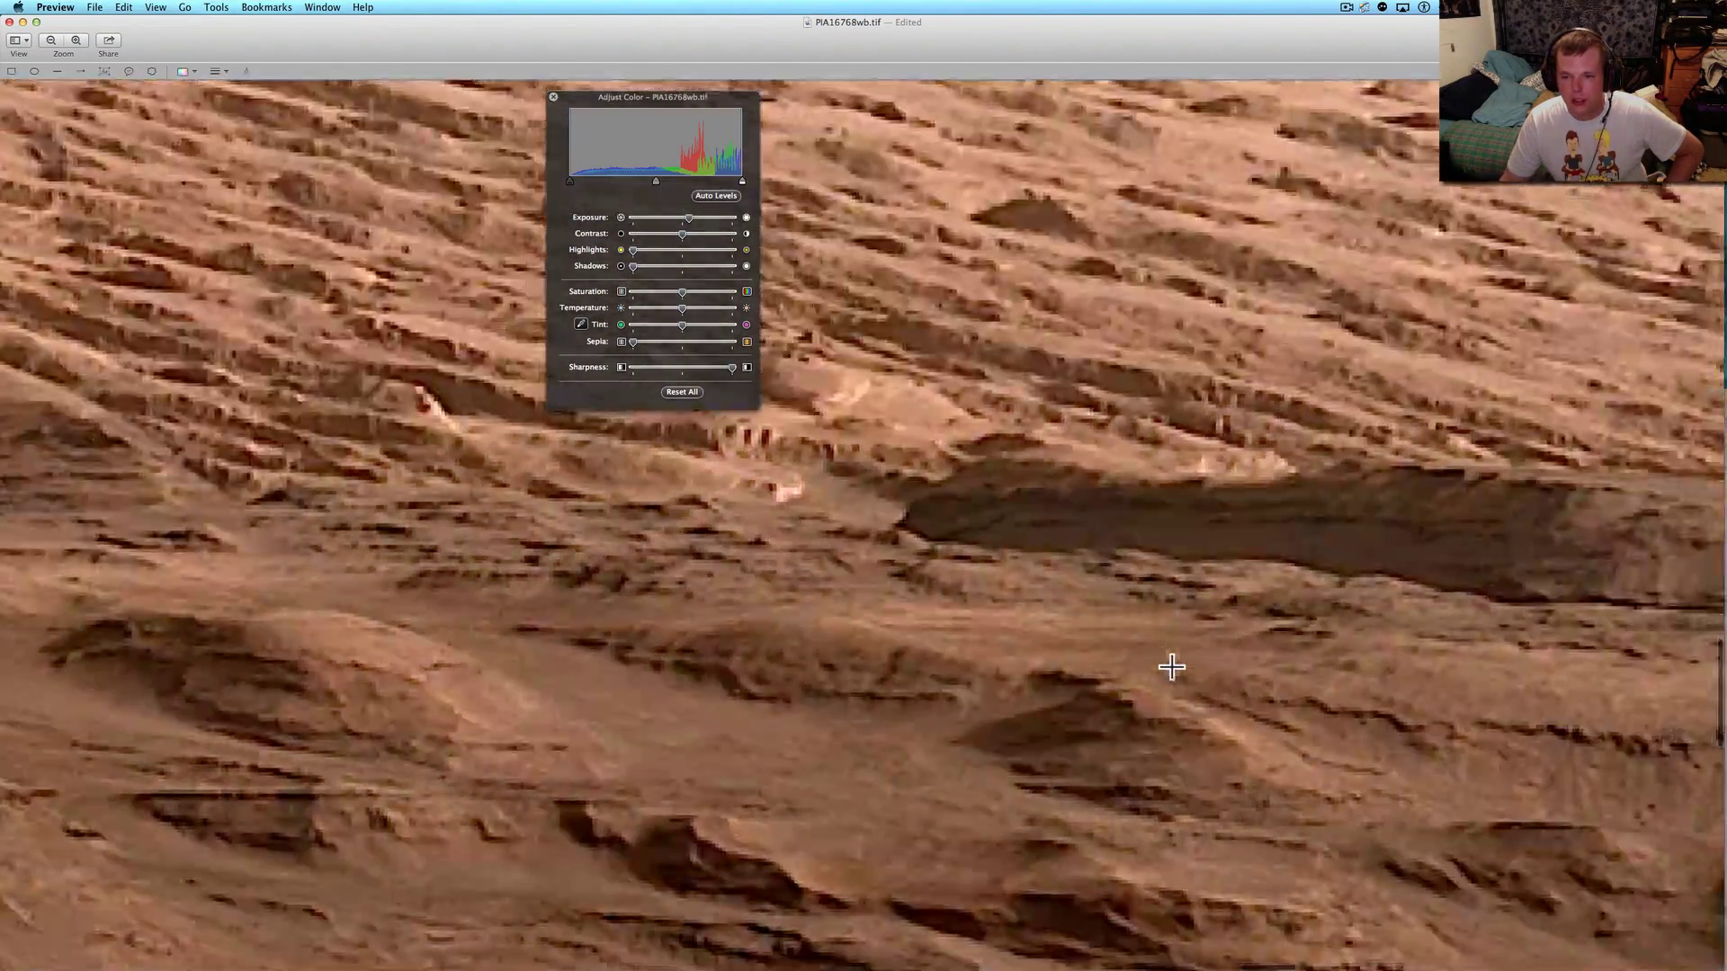
pyautogui.scroll(2, 760, 678)
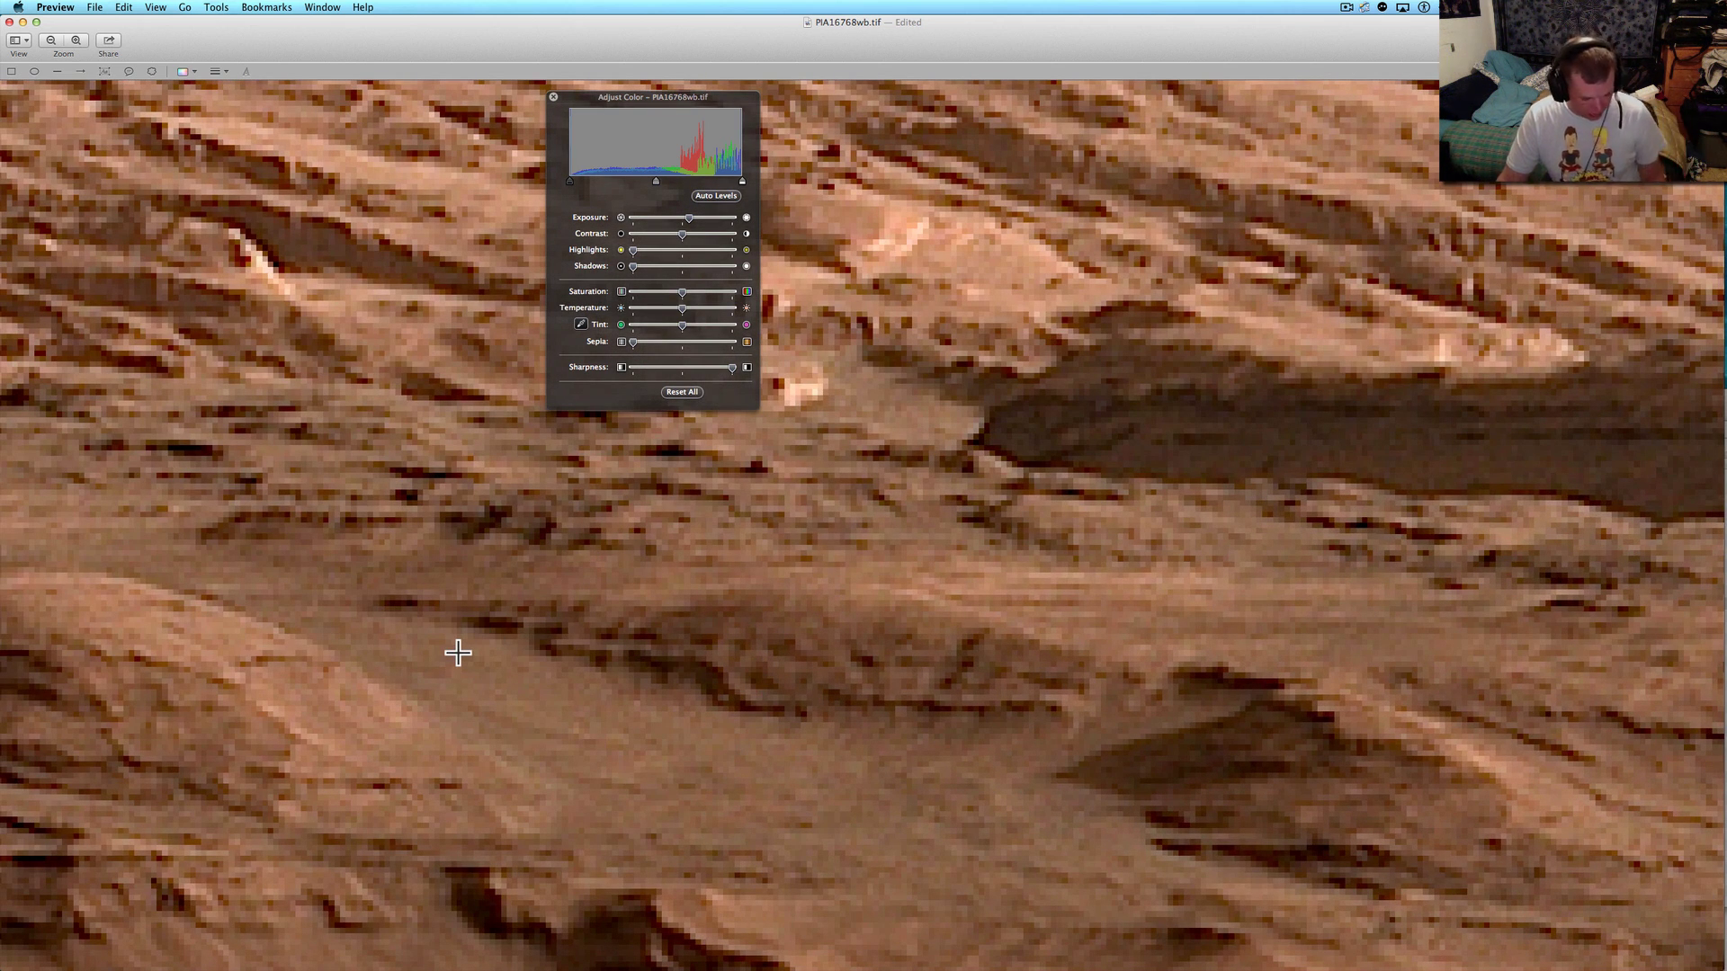
# Bring up the app switcher to leave the layered-ledge close-up.
pyautogui.press('cmd+Tab')
# Switch to Finder and open the Mars folder on the Desktop.
pyautogui.press('super+Tab')
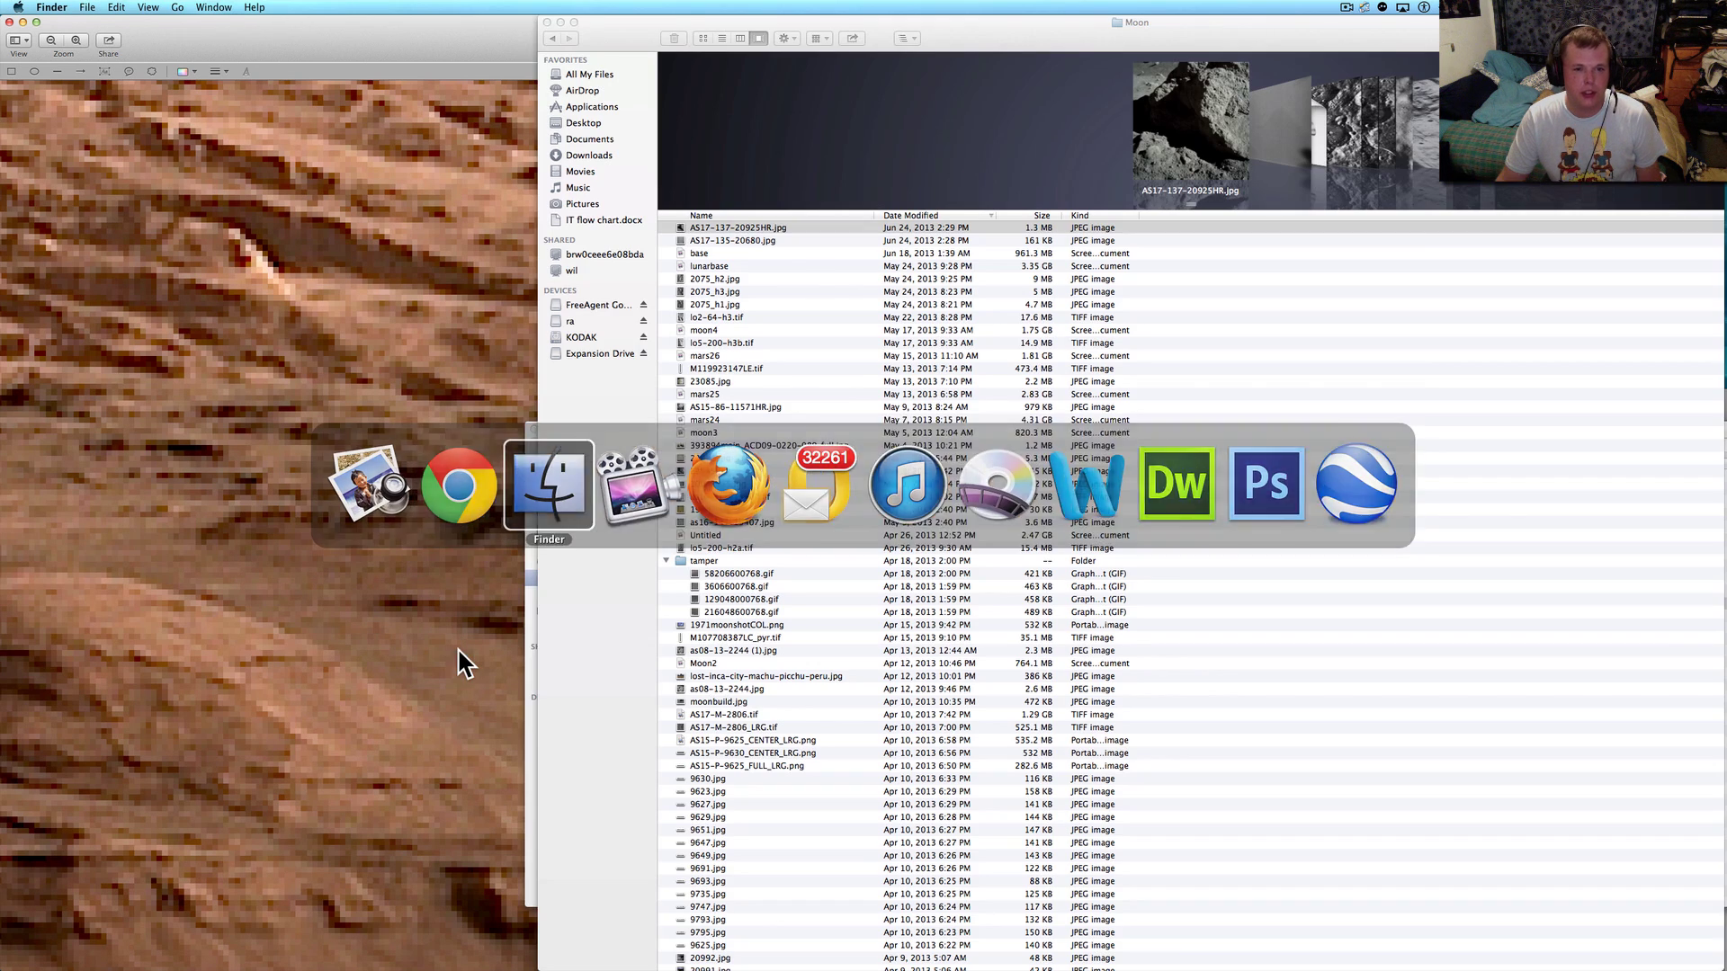
pyautogui.click(907, 36)
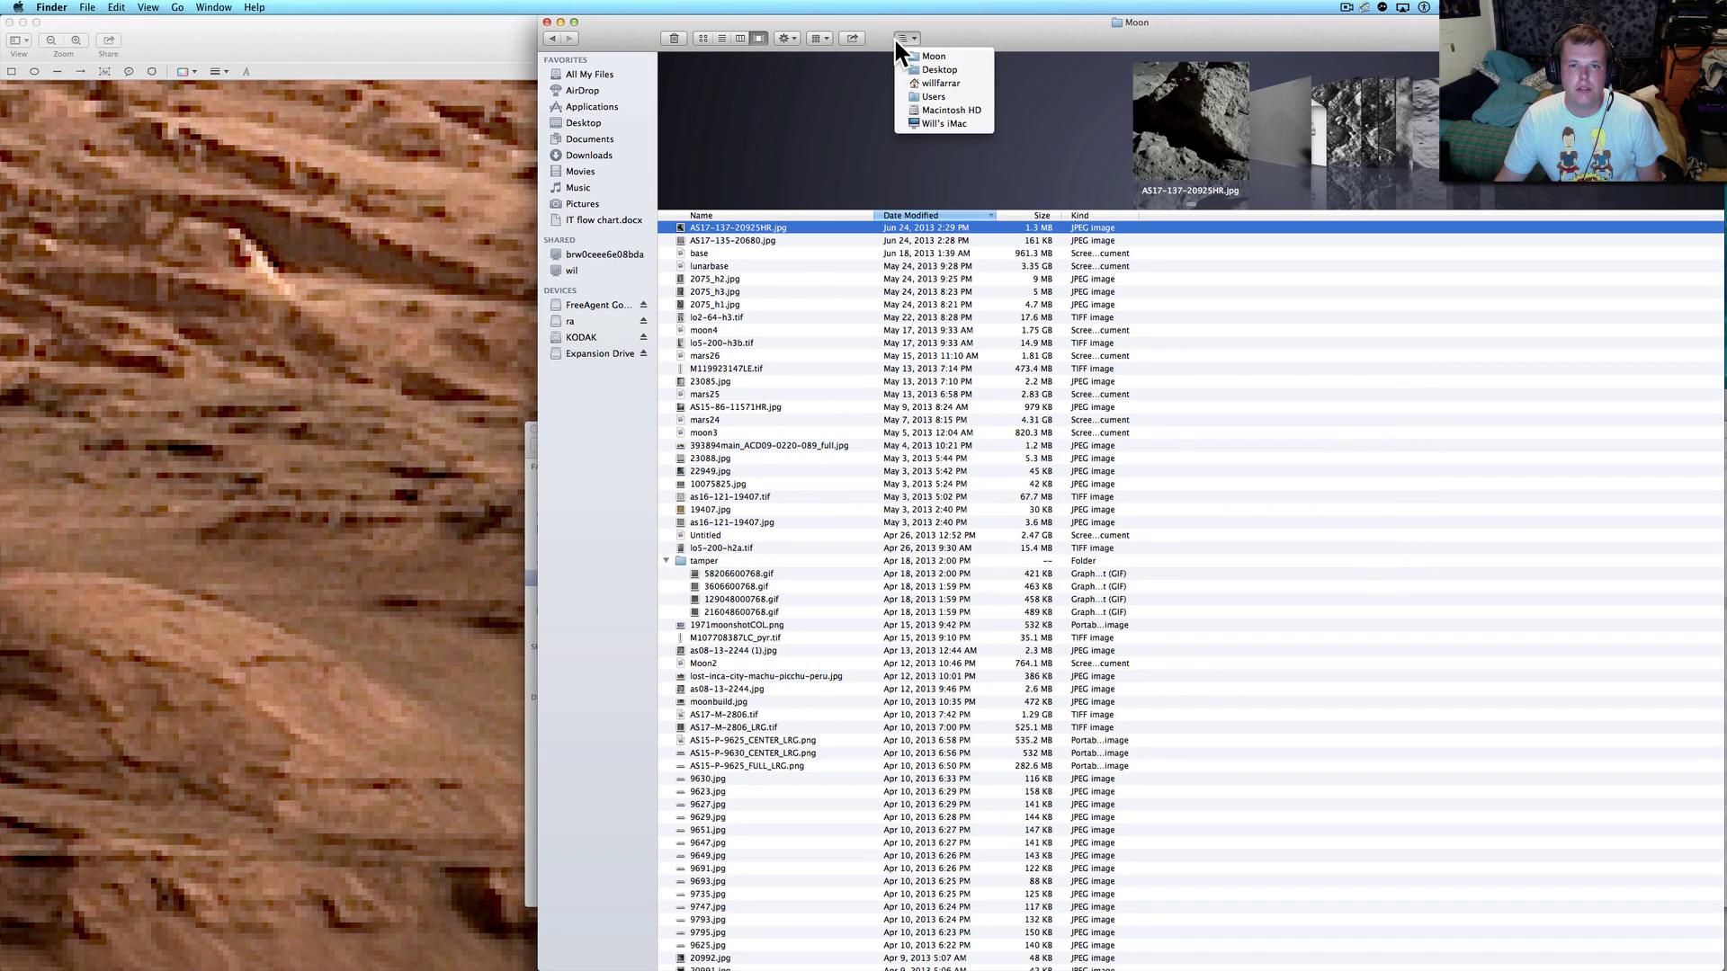
pyautogui.click(902, 69)
pyautogui.press('super+Up')
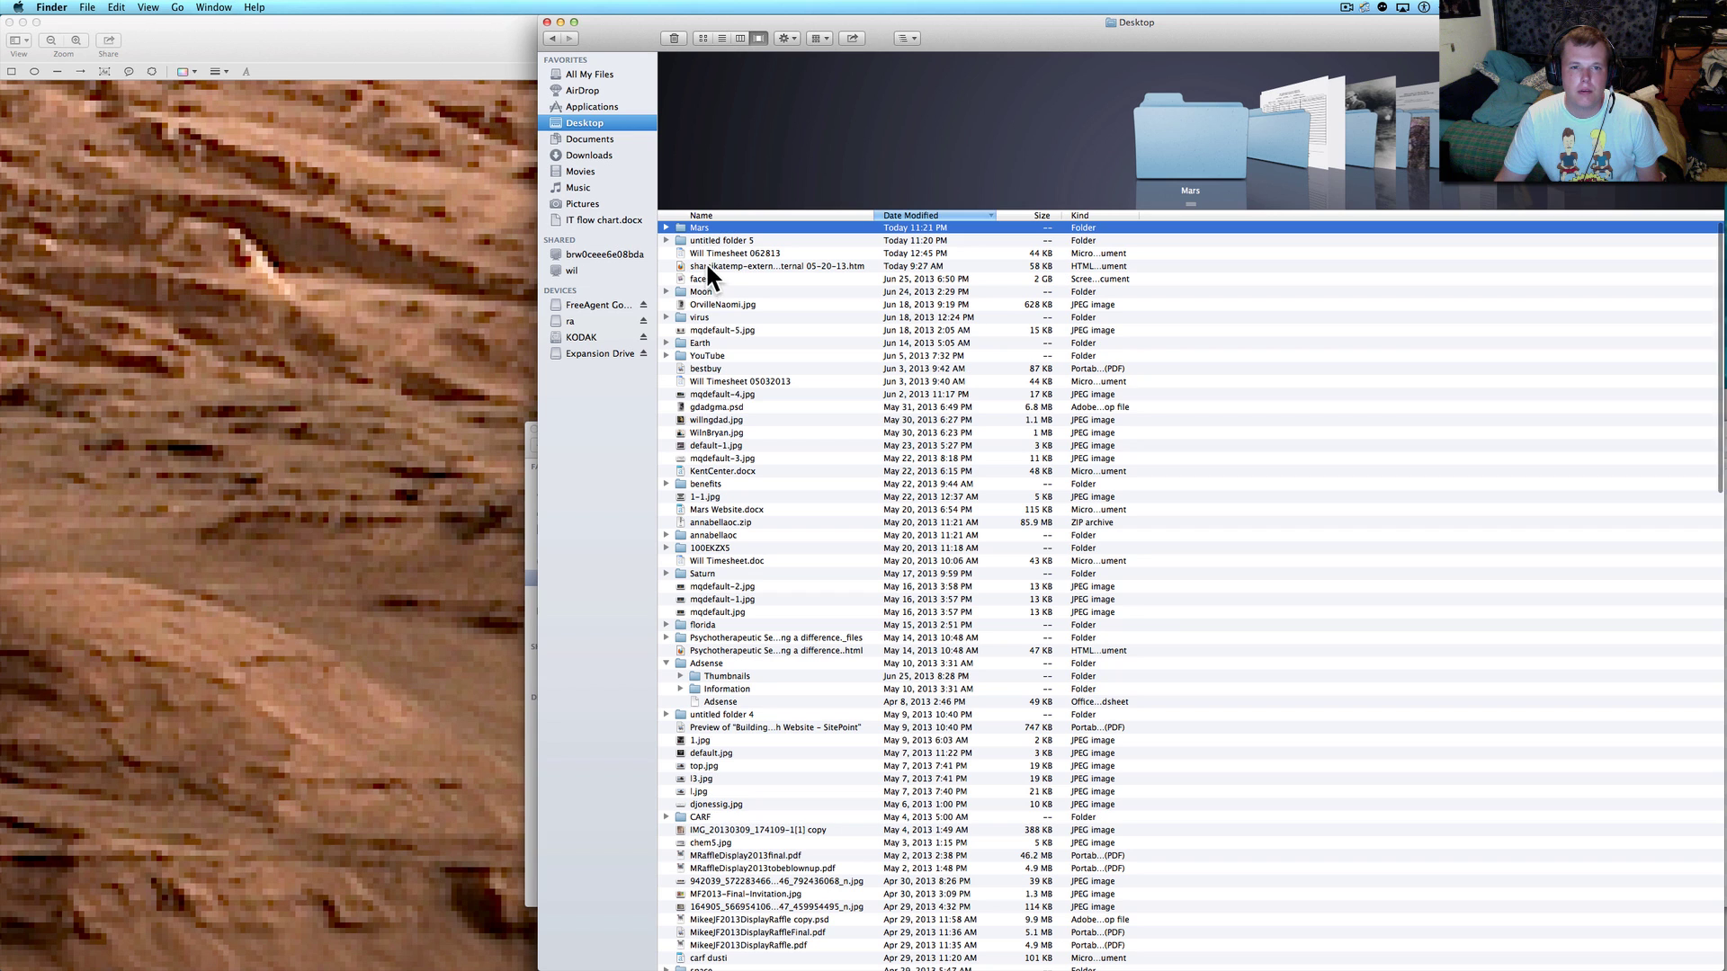
pyautogui.doubleClick(704, 226)
# Close the extra grayscale rover image in Preview and return to the Mars folder.
pyautogui.press('super+Tab')
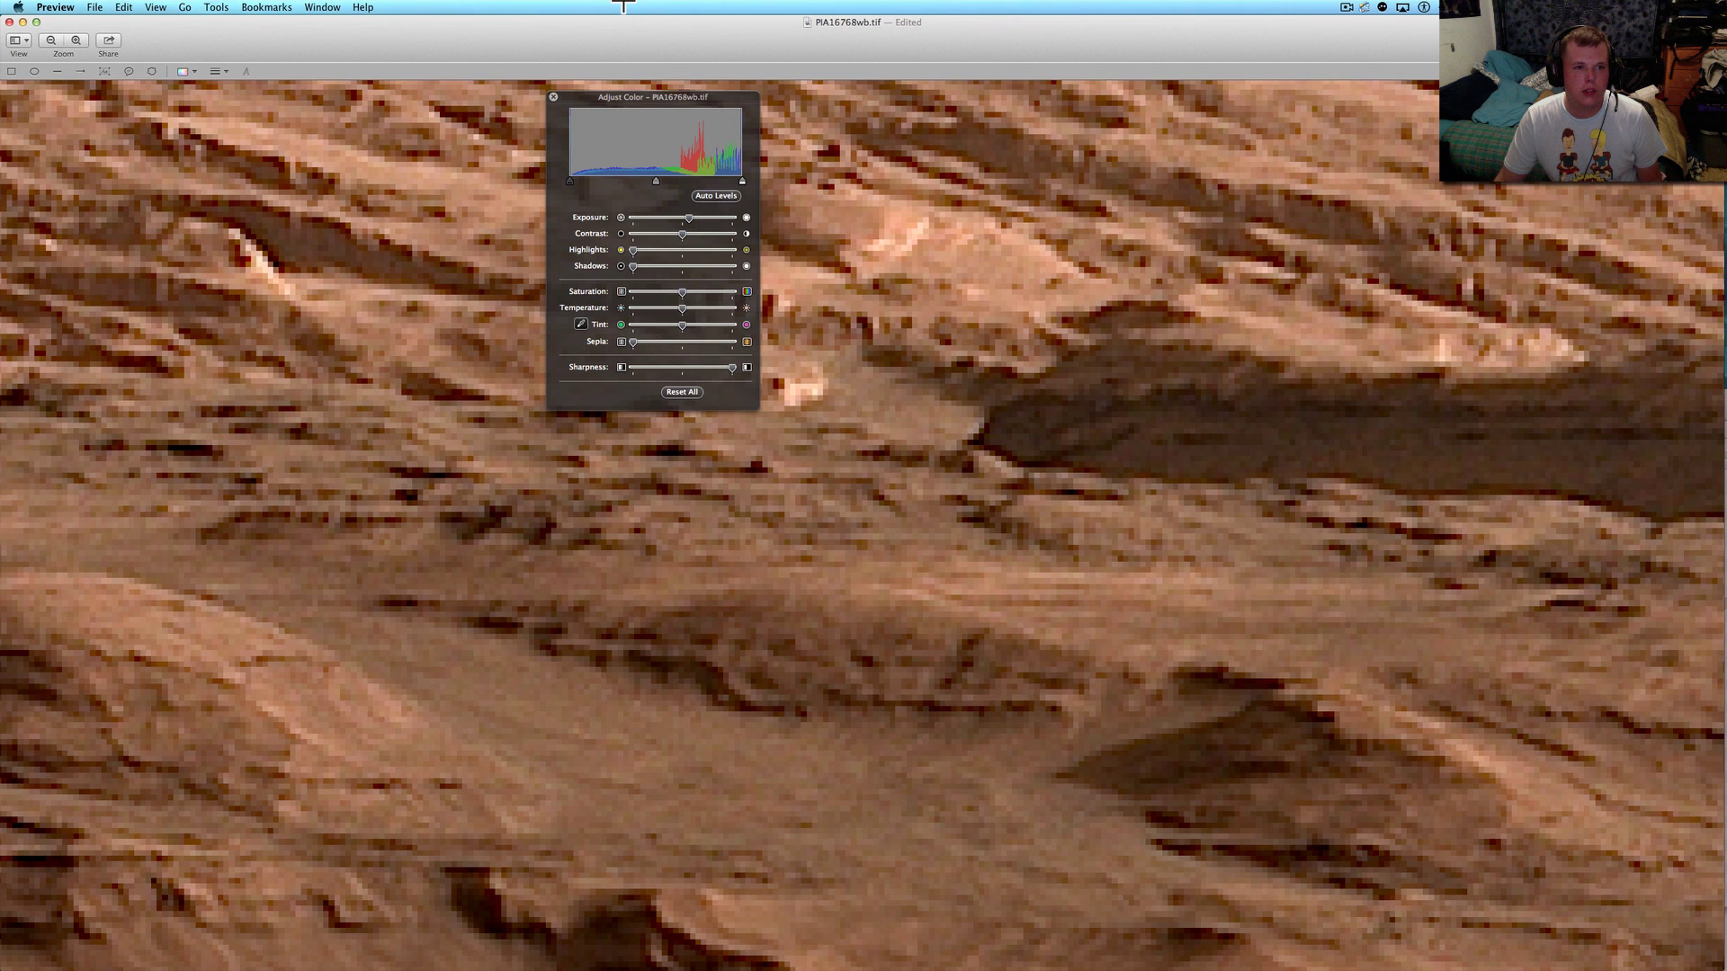
pyautogui.press('super+grave')
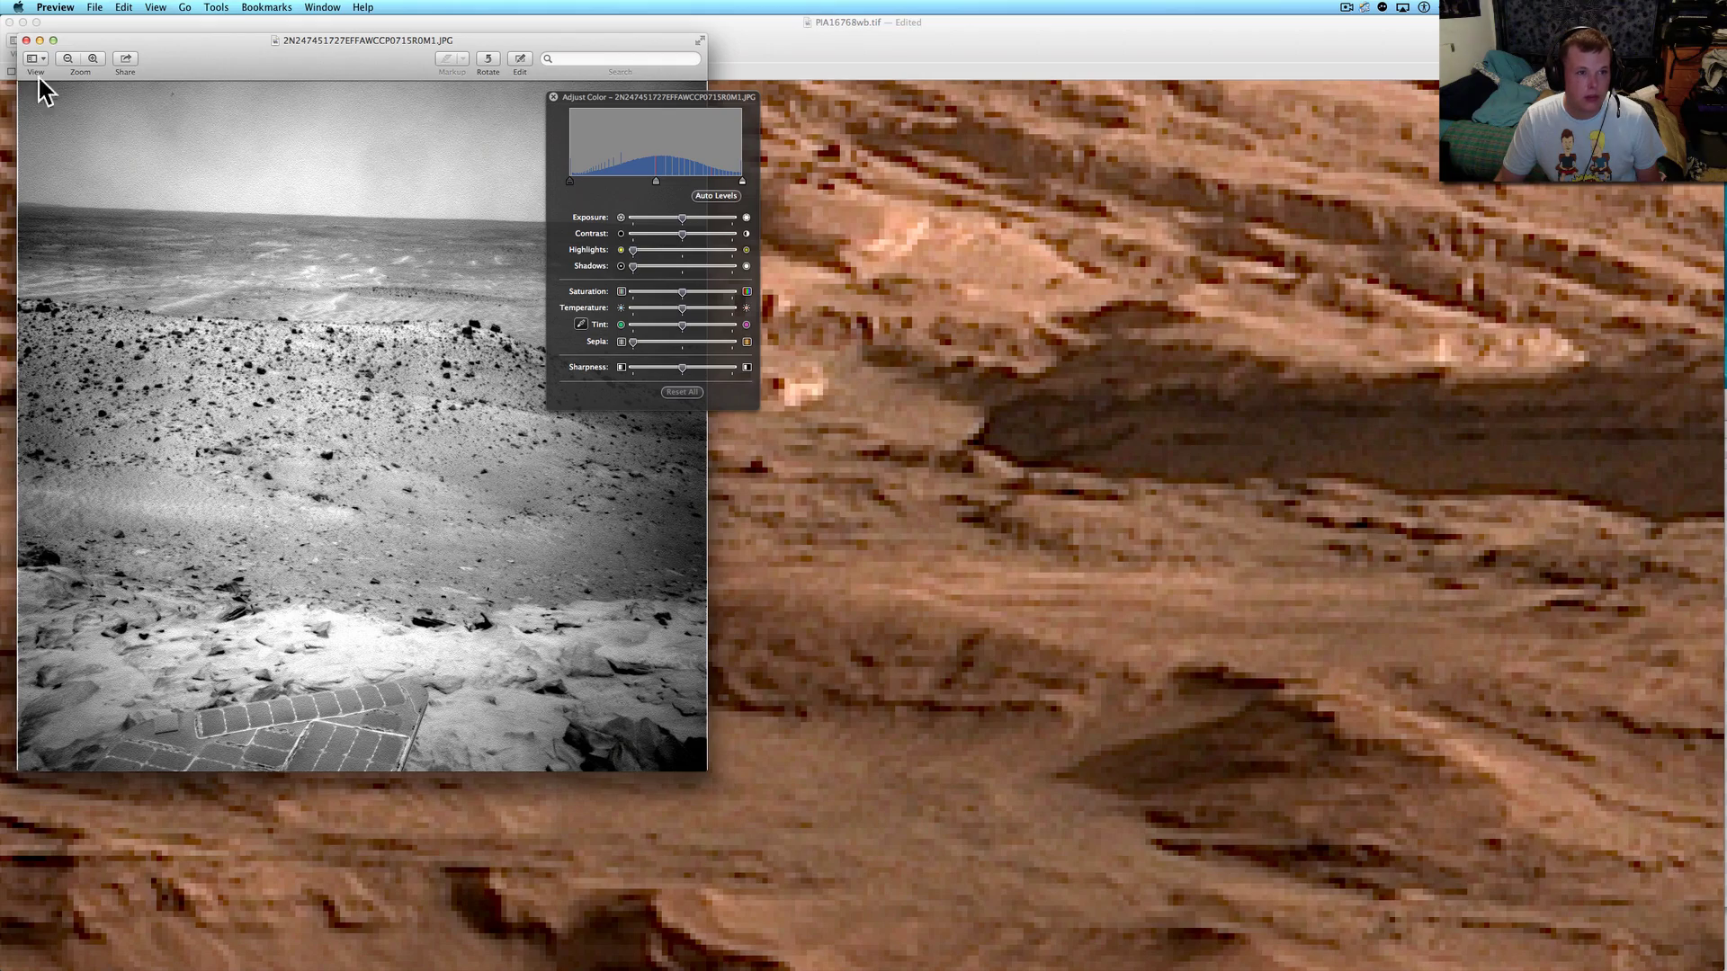
pyautogui.click(26, 41)
pyautogui.press('super+Tab')
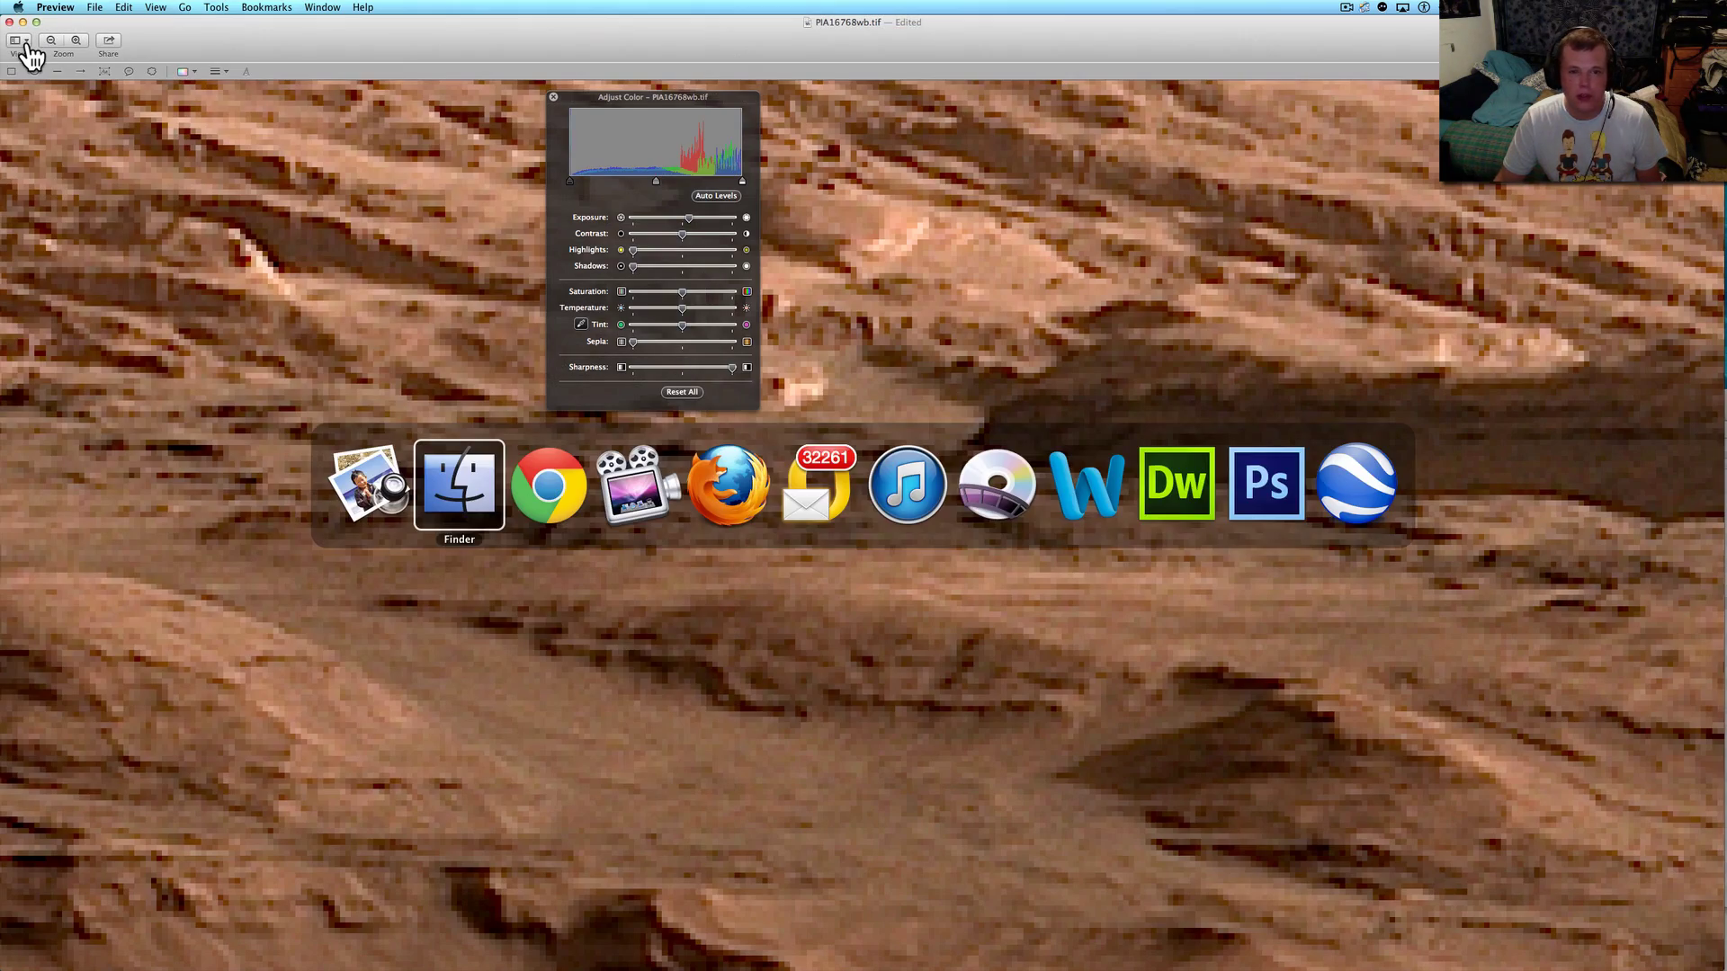
pyautogui.scroll(5, 876, 315)
pyautogui.scroll(5, 876, 315)
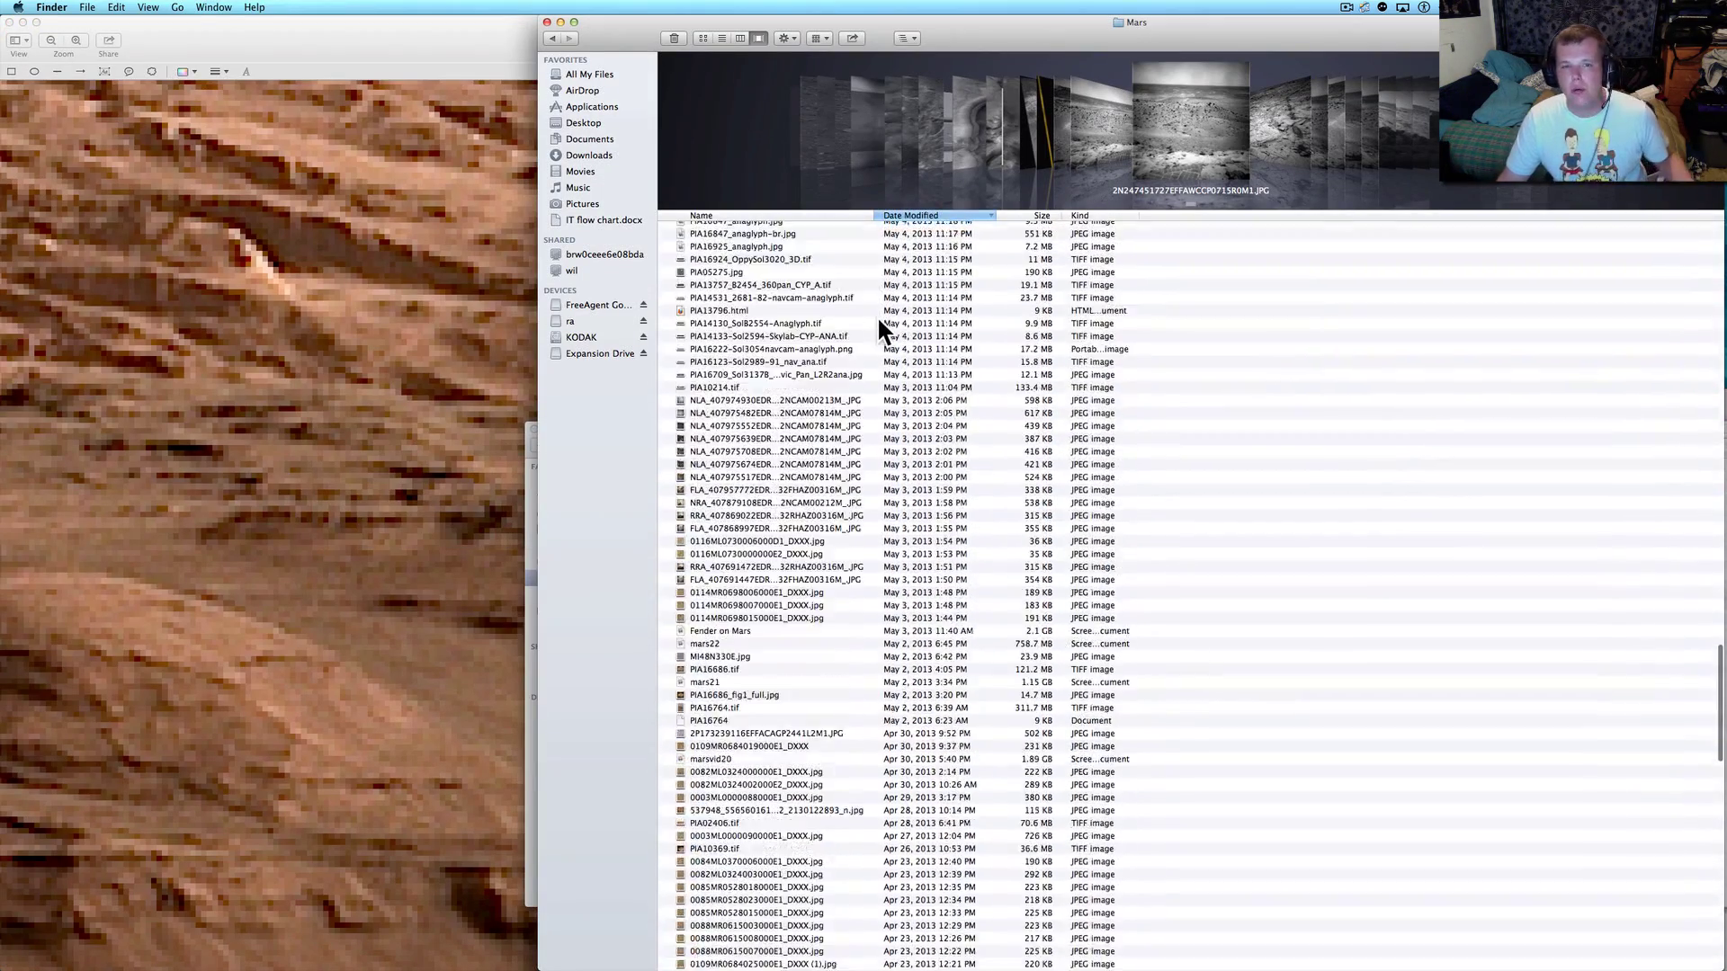
pyautogui.scroll(5, 876, 315)
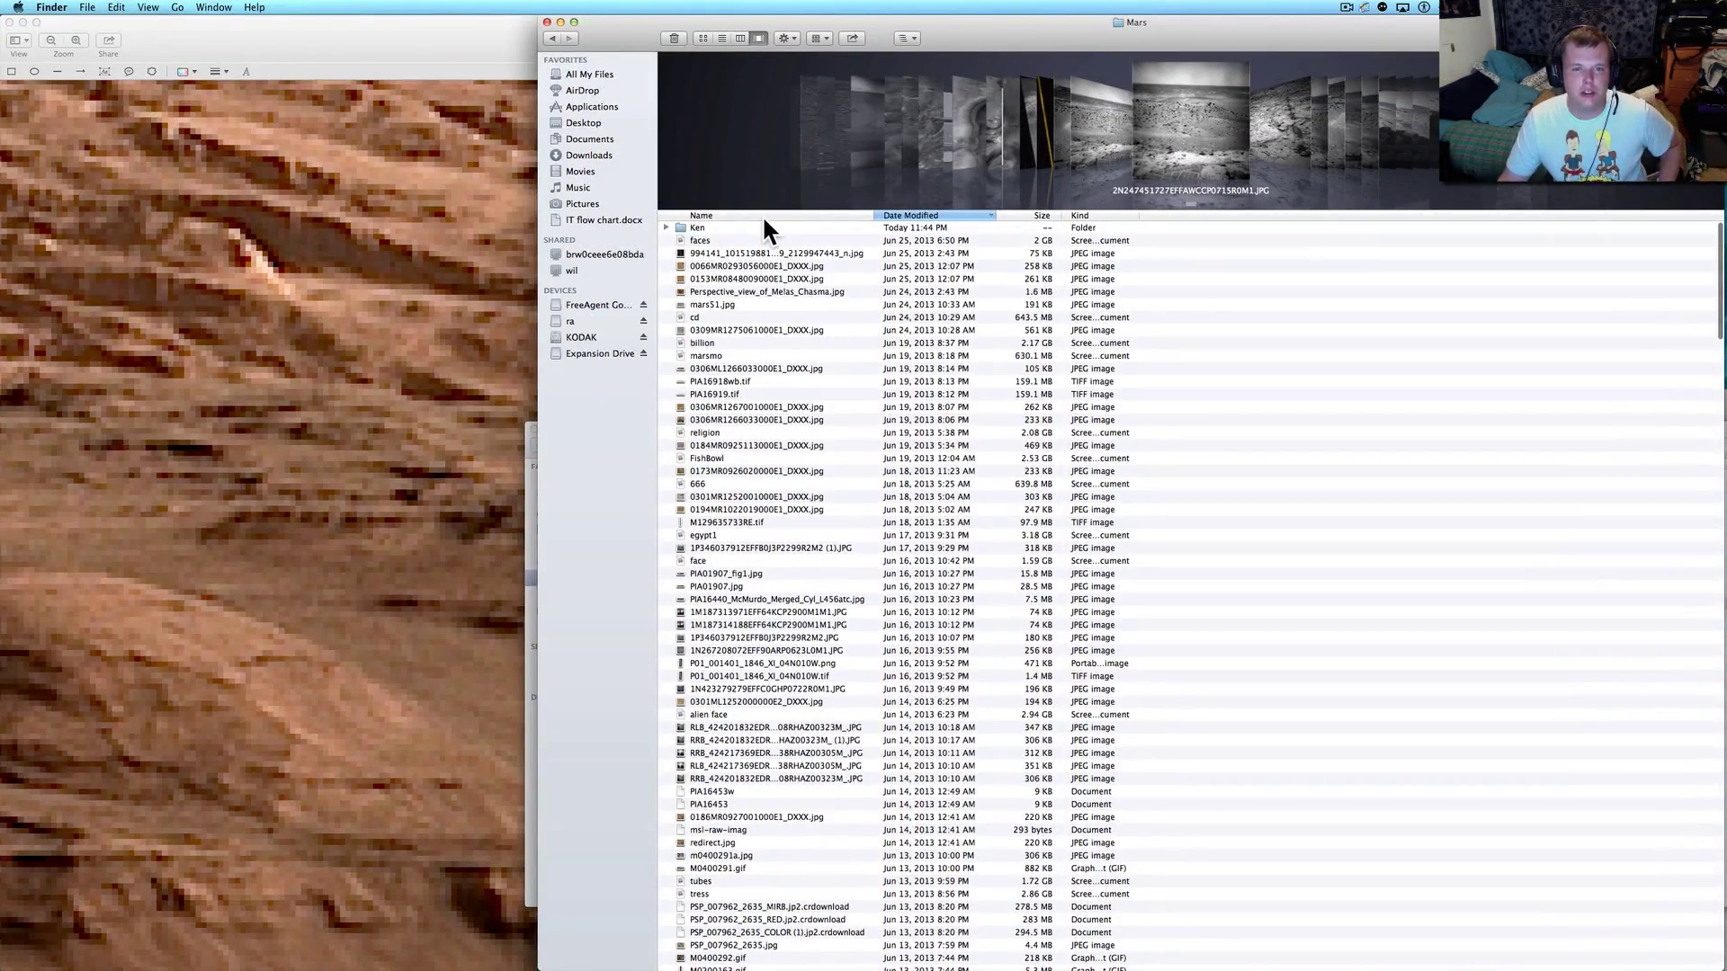
# Sort the Mars folder by name, then by date modified, and open today's subfolder.
pyautogui.click(762, 215)
pyautogui.scroll(5, 782, 364)
pyautogui.scroll(5, 782, 363)
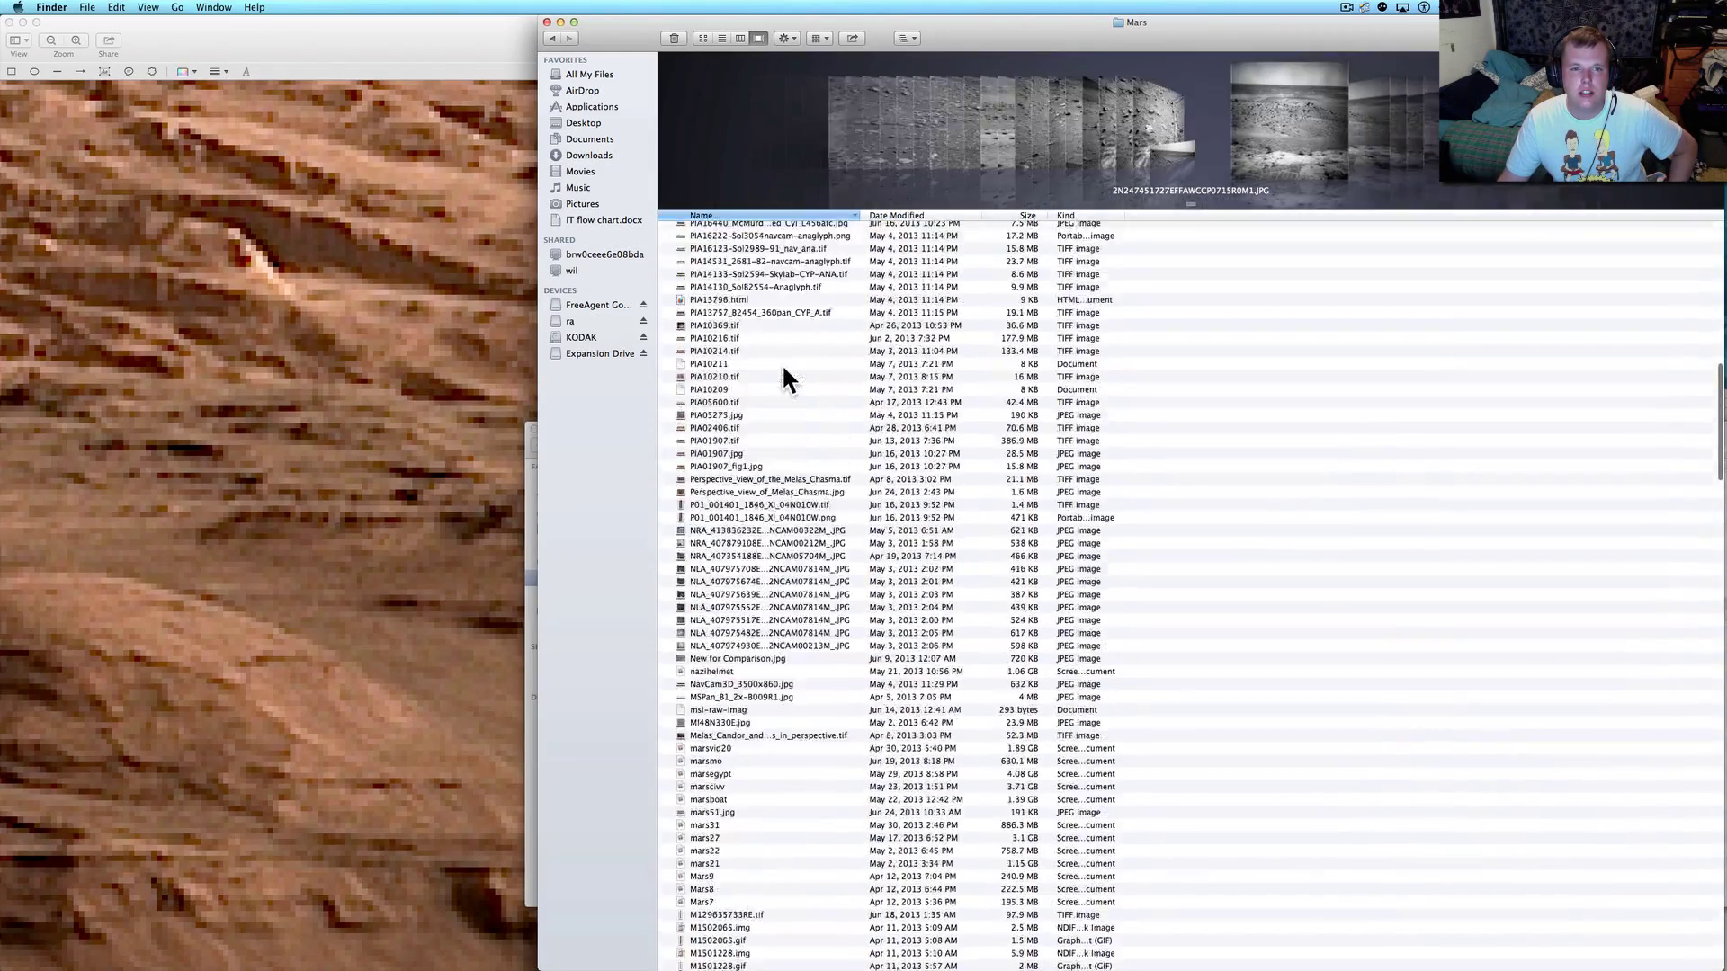
pyautogui.scroll(5, 782, 363)
pyautogui.scroll(-15, 782, 363)
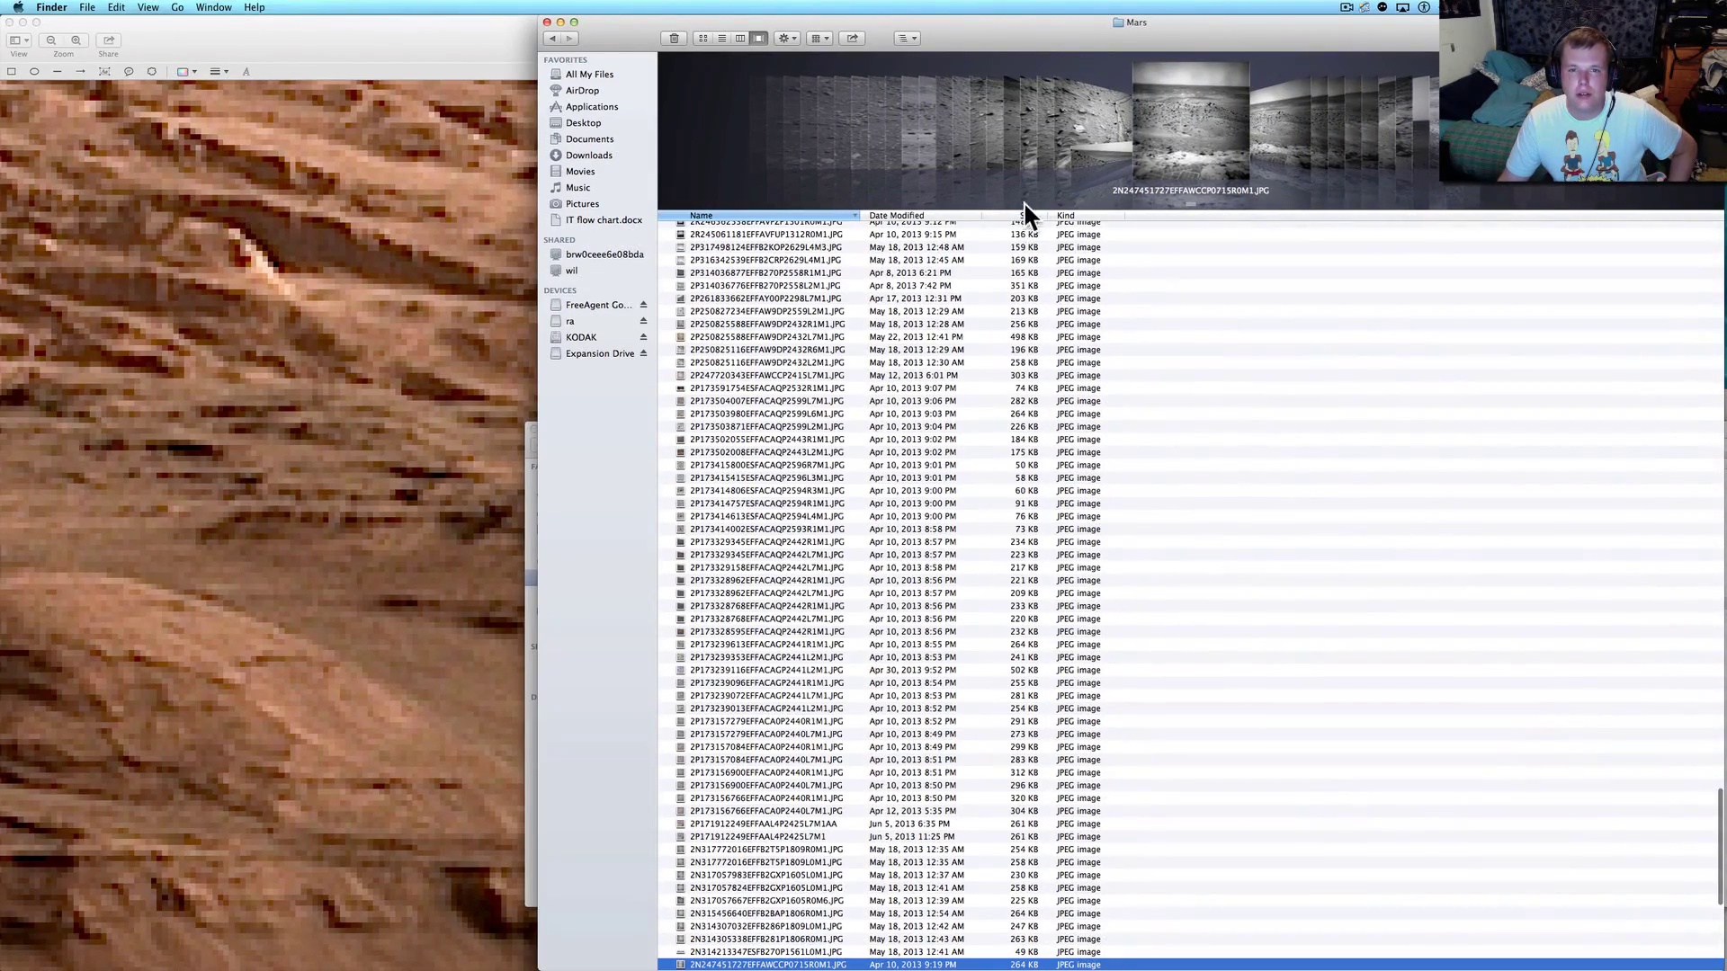
pyautogui.click(946, 214)
pyautogui.scroll(5, 943, 325)
pyautogui.scroll(5, 942, 333)
pyautogui.scroll(5, 836, 290)
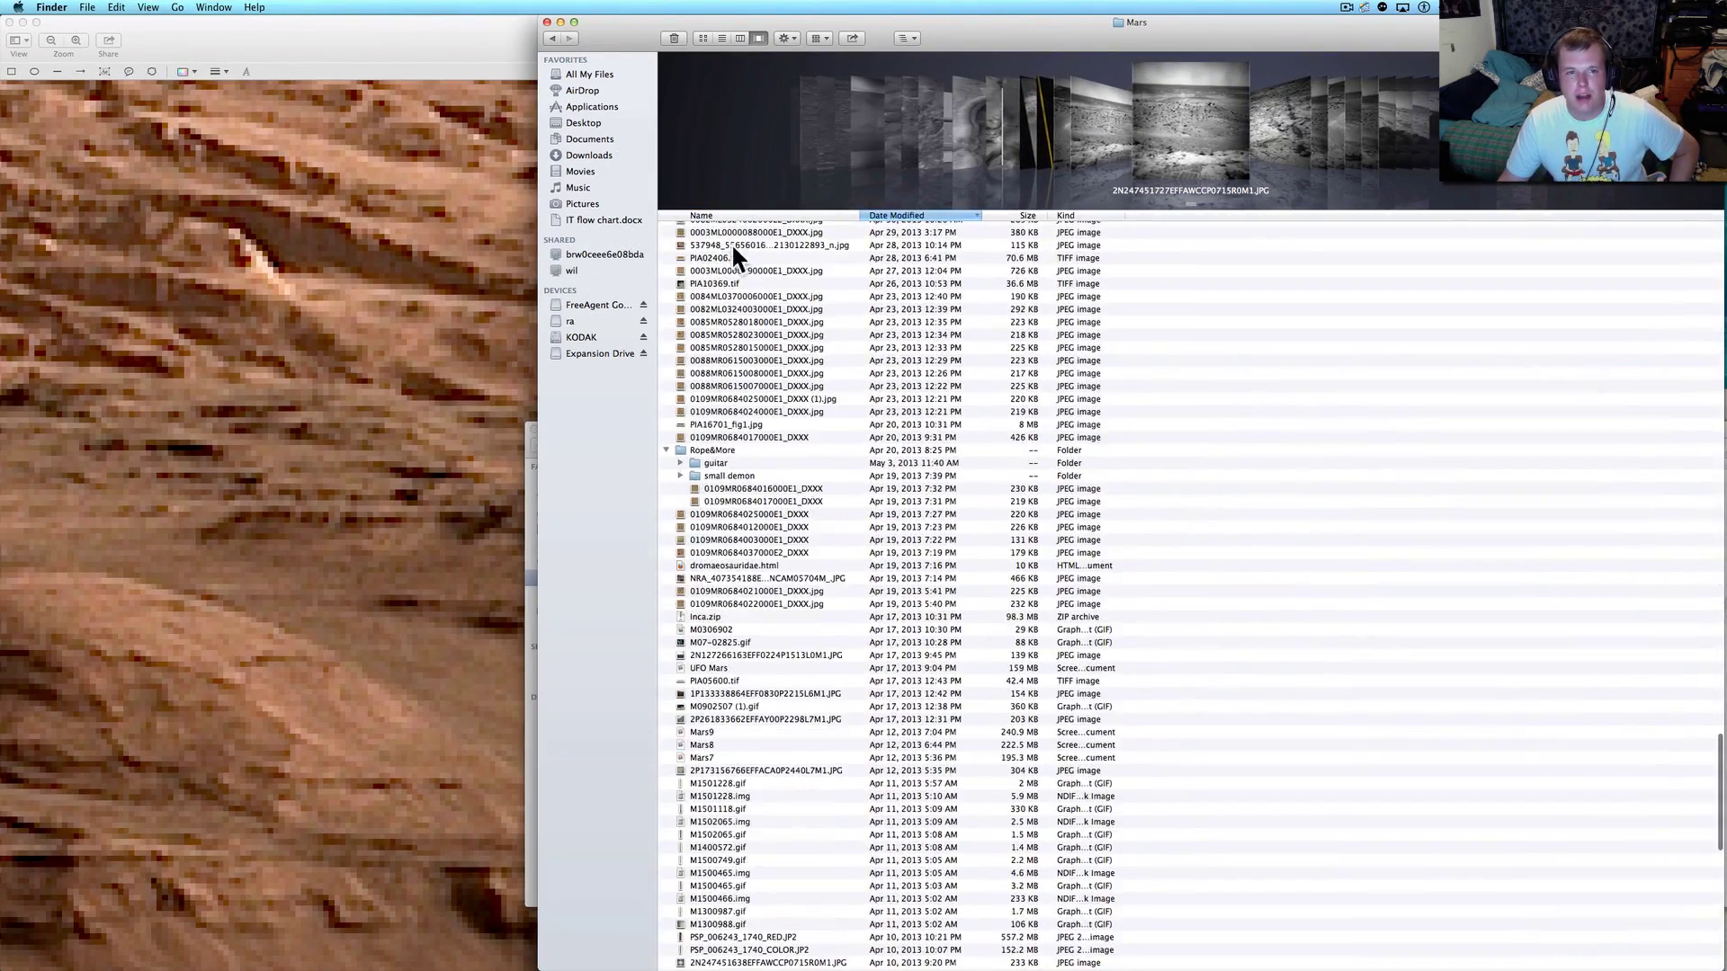
pyautogui.scroll(5, 756, 274)
pyautogui.scroll(5, 756, 275)
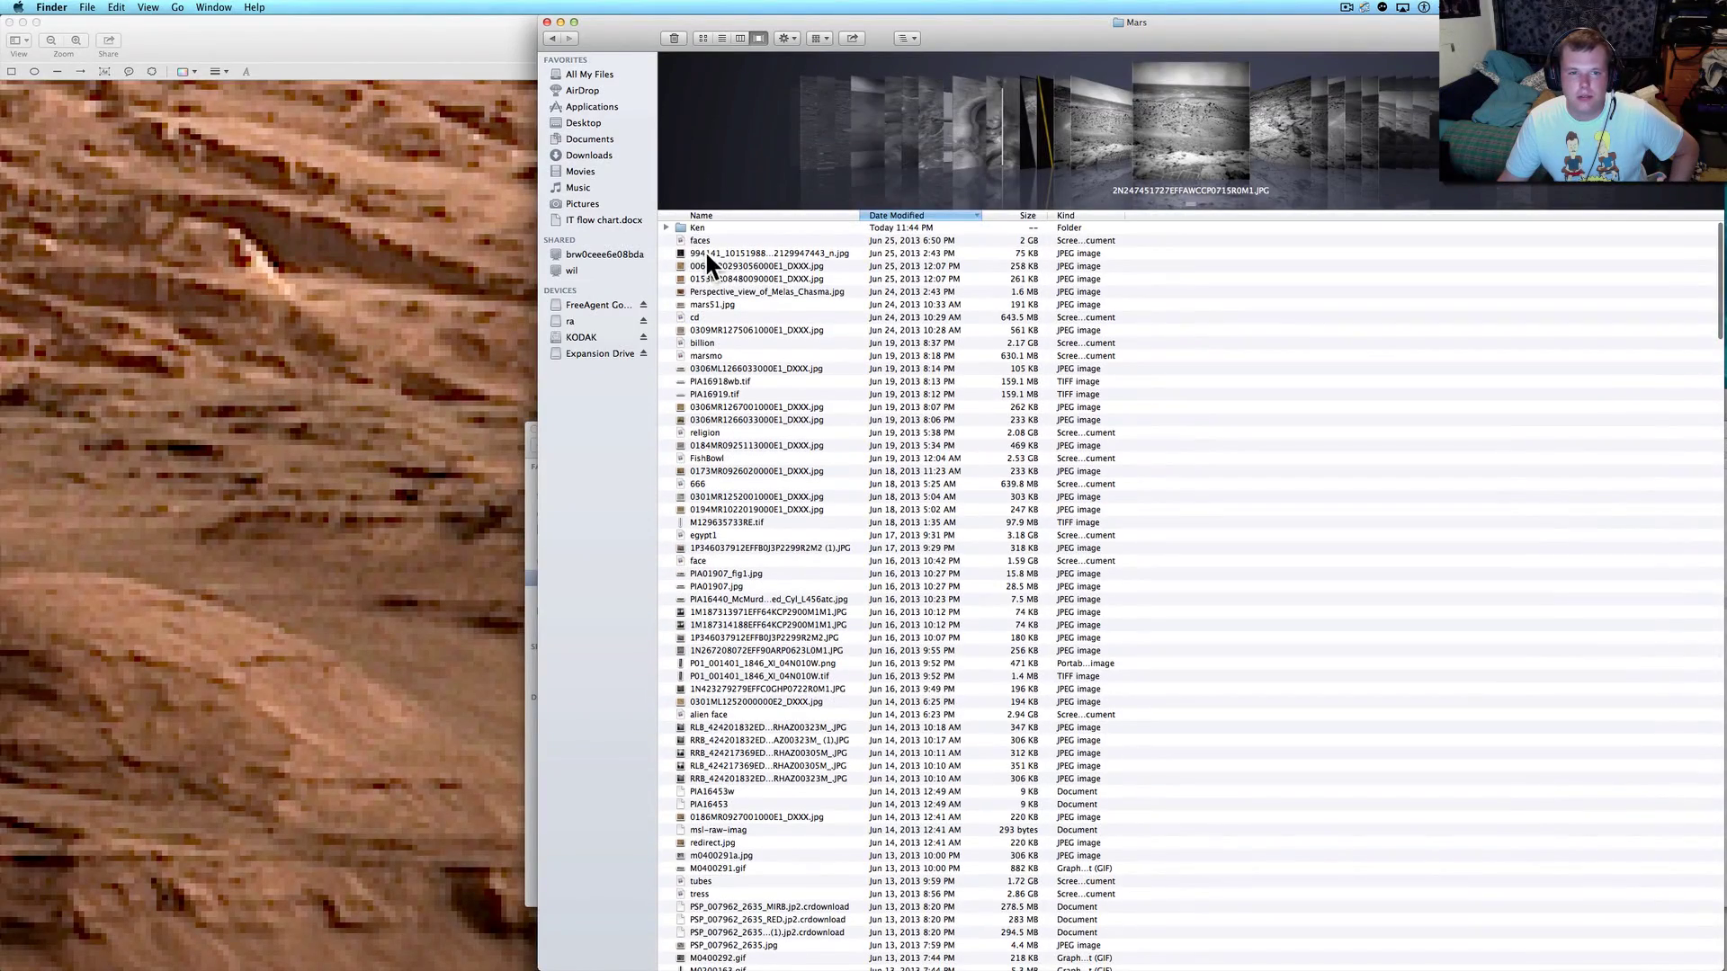
pyautogui.doubleClick(694, 226)
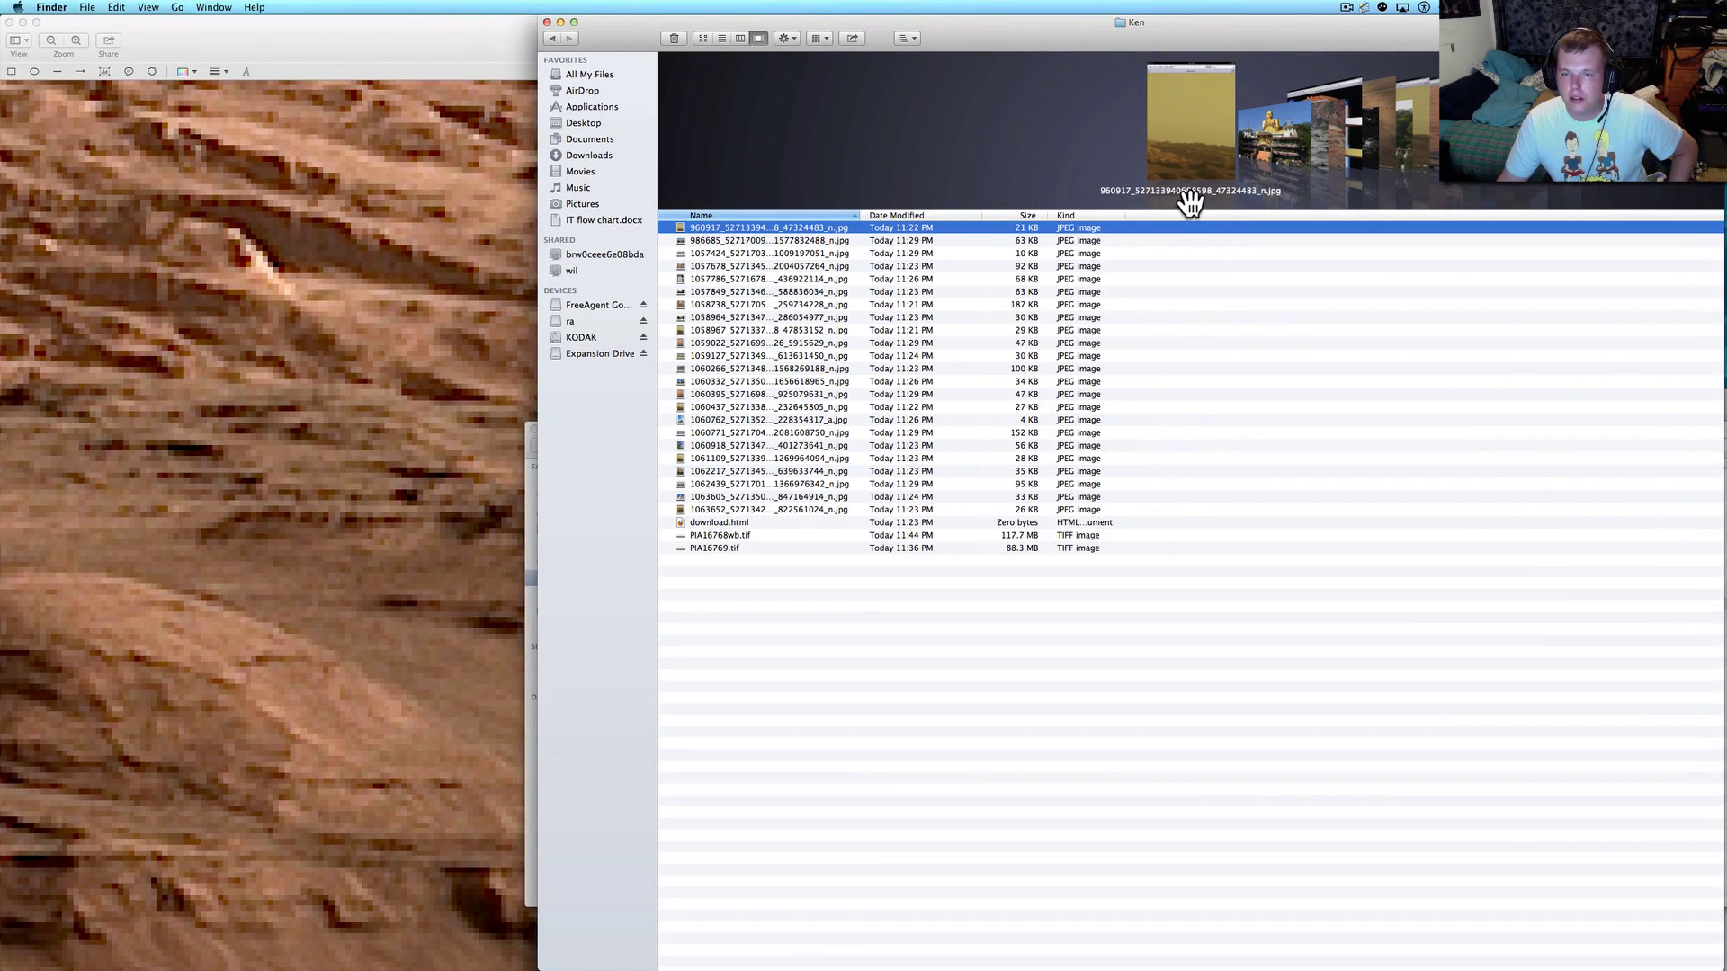
# Enlarge and widen the Cover Flow previews, move that Finder window right, then bring the Mars panorama forward.
pyautogui.moveTo(1191, 206); pyautogui.dragTo(1190, 801)
pyautogui.hscroll(5, 1214, 526)
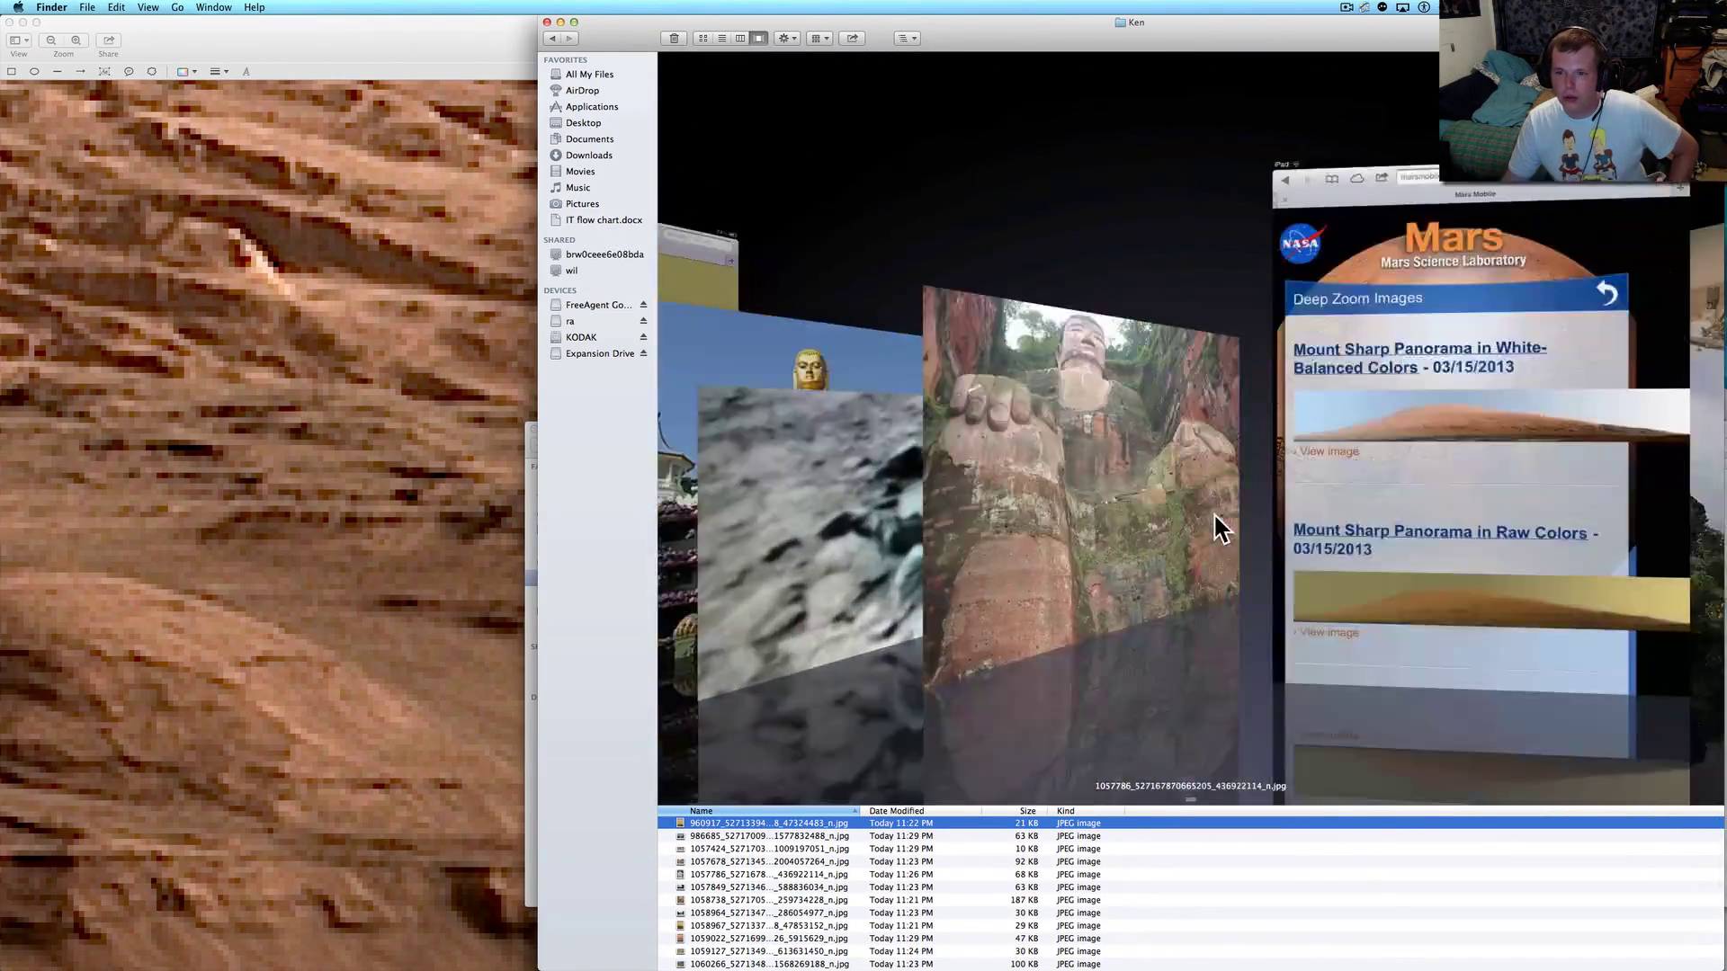
pyautogui.hscroll(-3, 1214, 527)
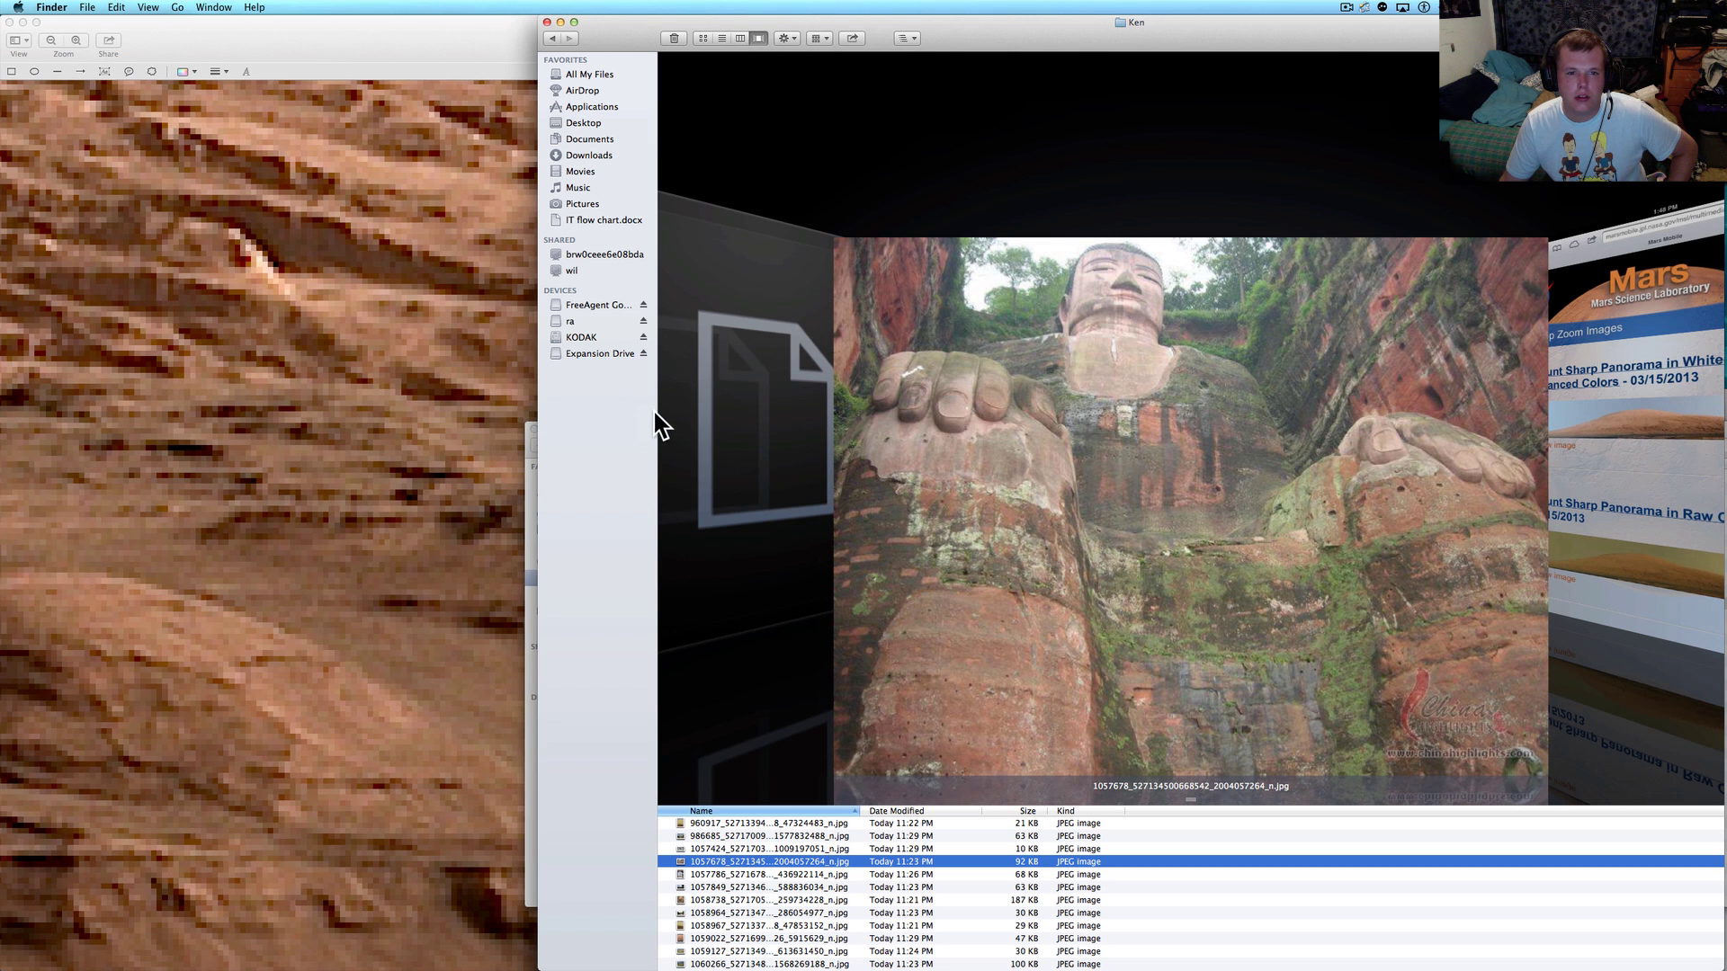
pyautogui.moveTo(657, 420); pyautogui.dragTo(499, 433)
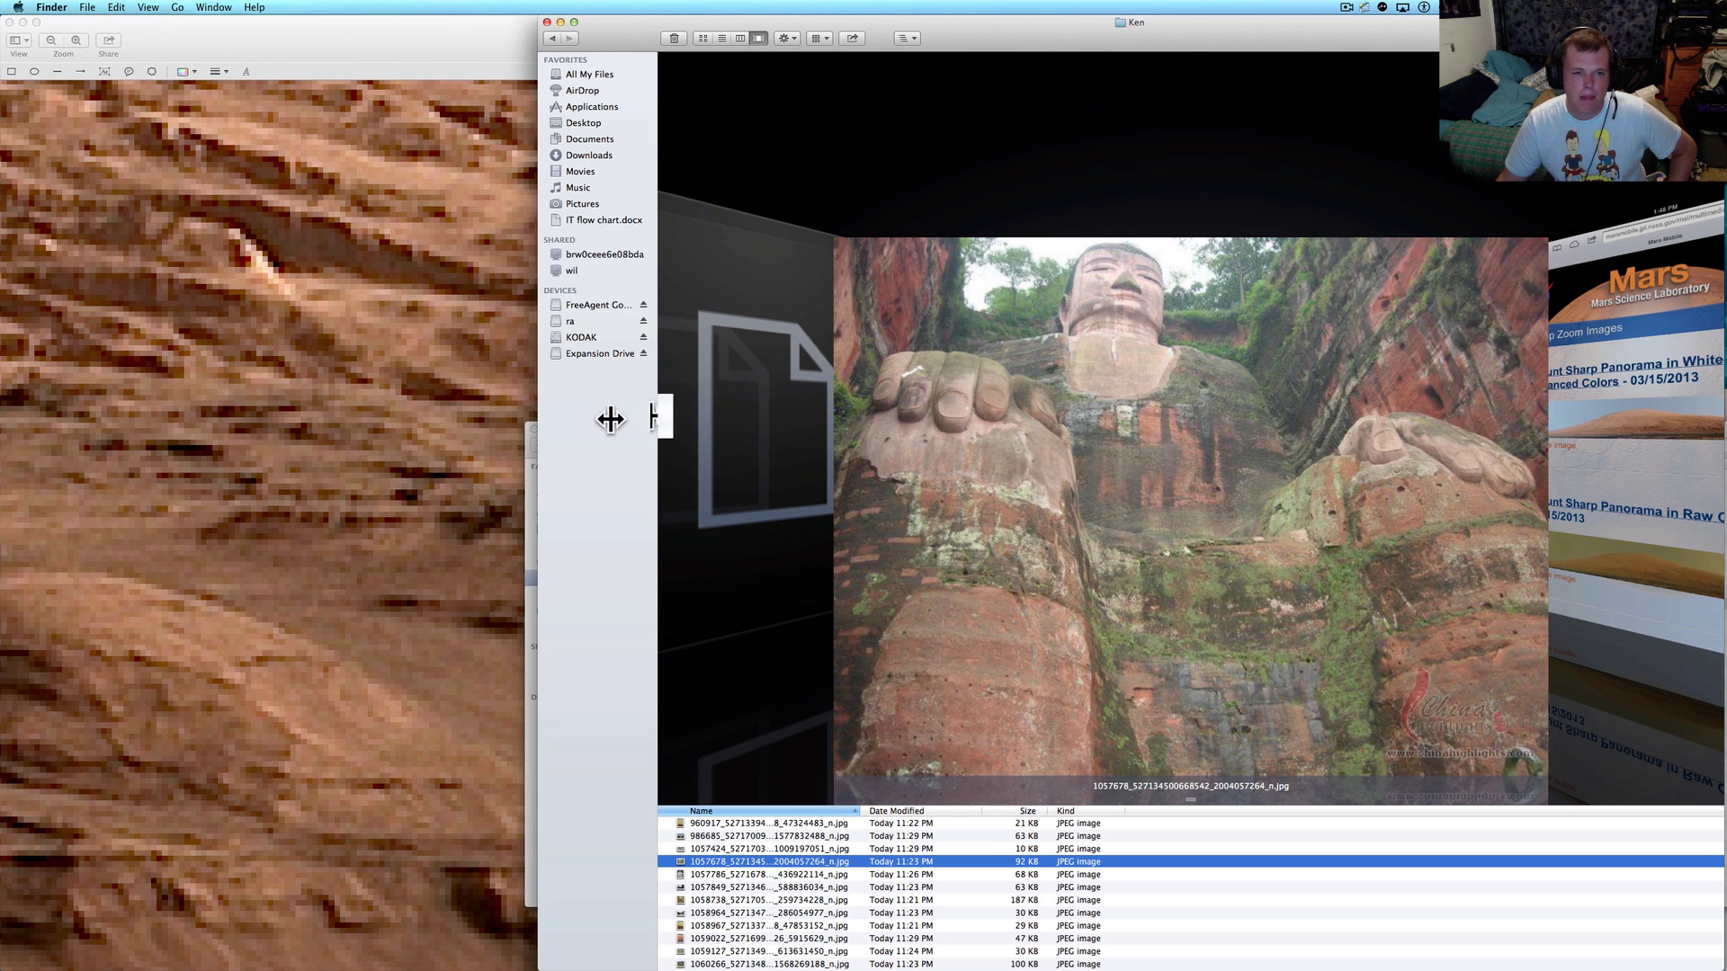
pyautogui.moveTo(956, 47); pyautogui.dragTo(1352, 48)
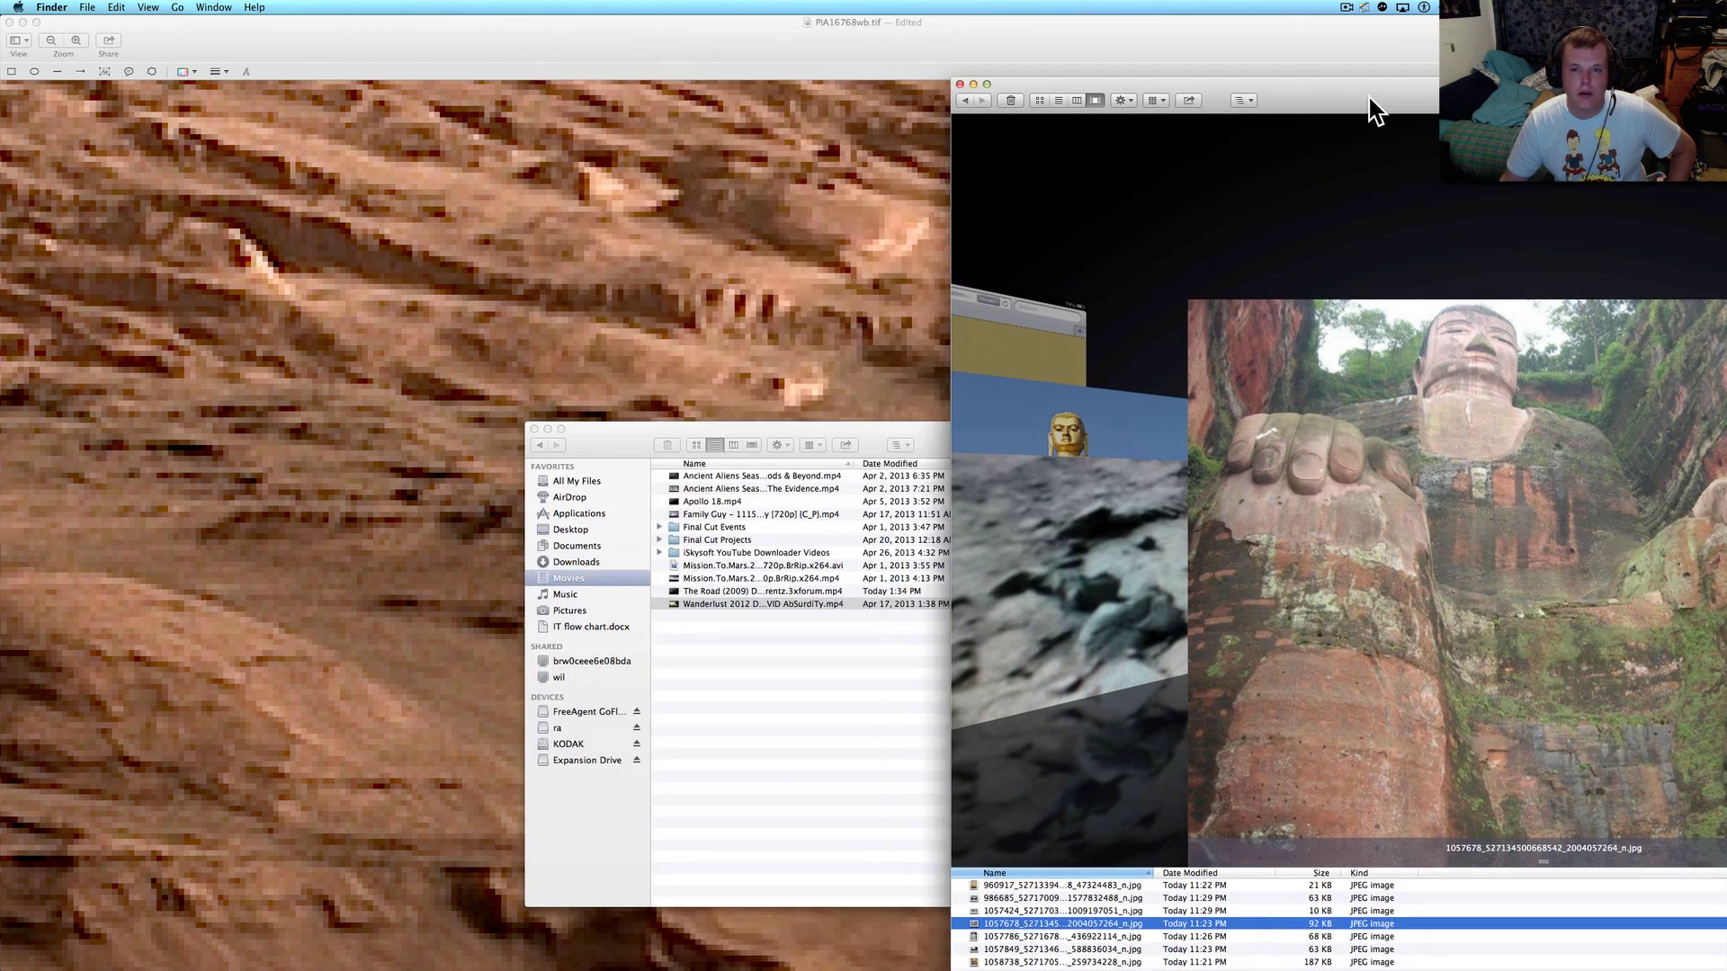
pyautogui.click(683, 429)
pyautogui.click(682, 393)
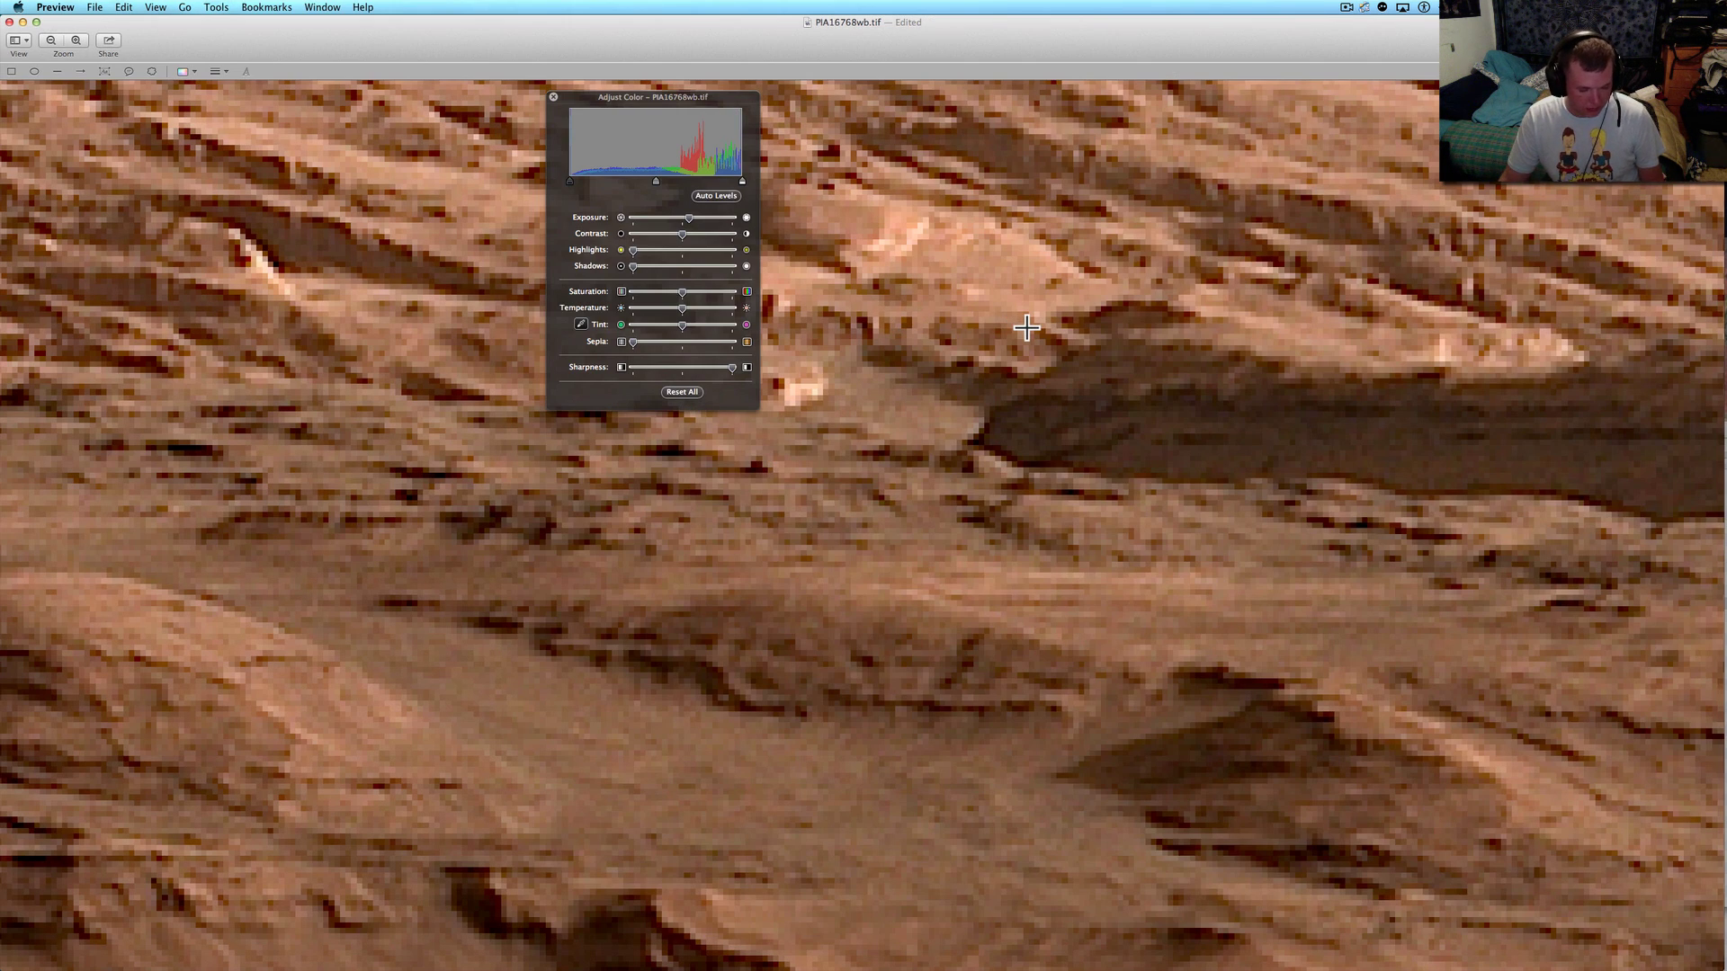
# Close Finder's Movies window, move the Cover Flow window left, and bring the Mars panorama back to the front.
pyautogui.press('super+Tab')
pyautogui.click(533, 428)
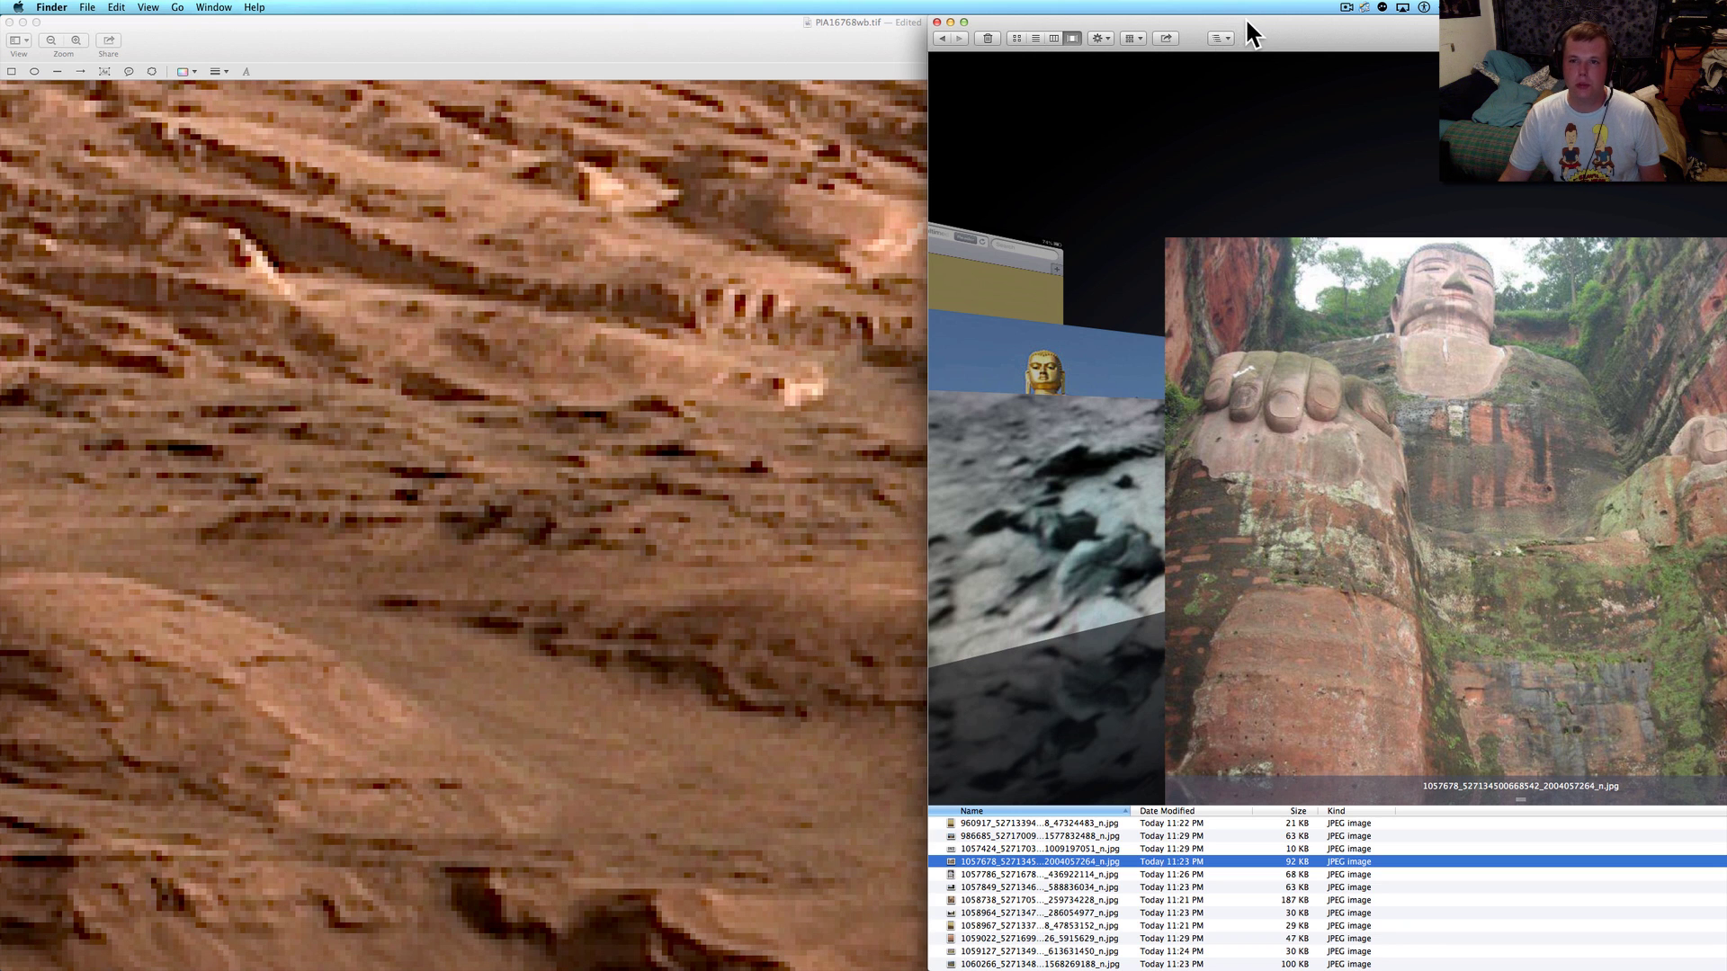
pyautogui.moveTo(1245, 17); pyautogui.dragTo(981, 15)
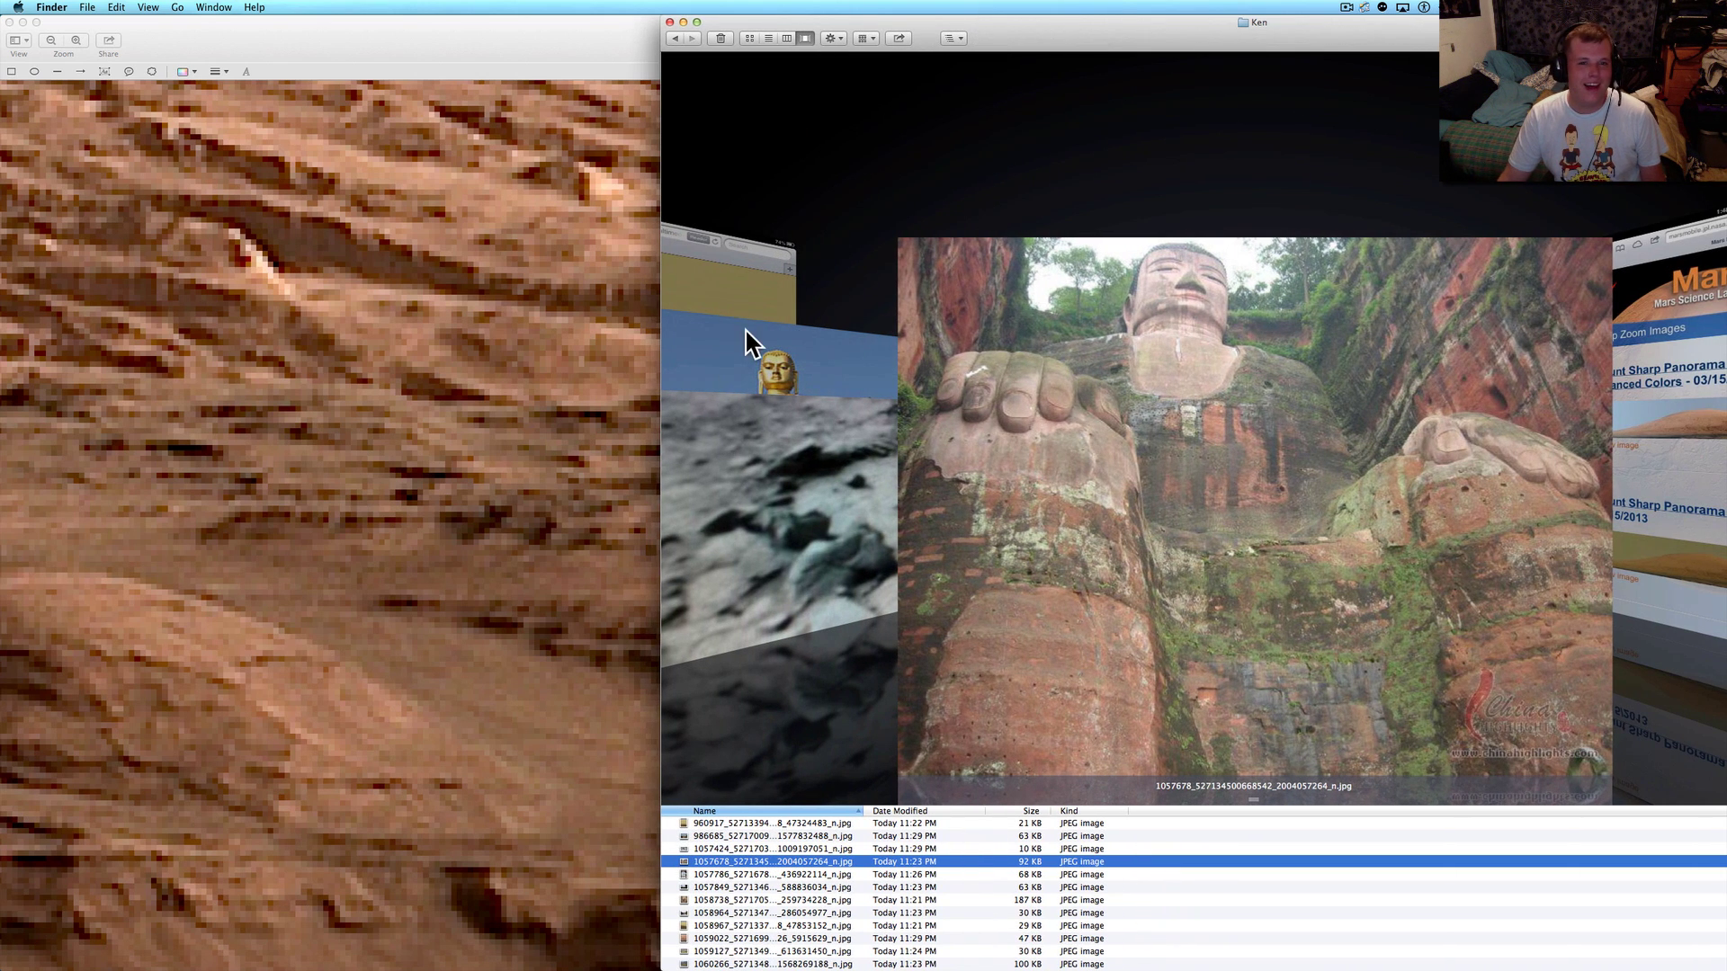
pyautogui.click(462, 384)
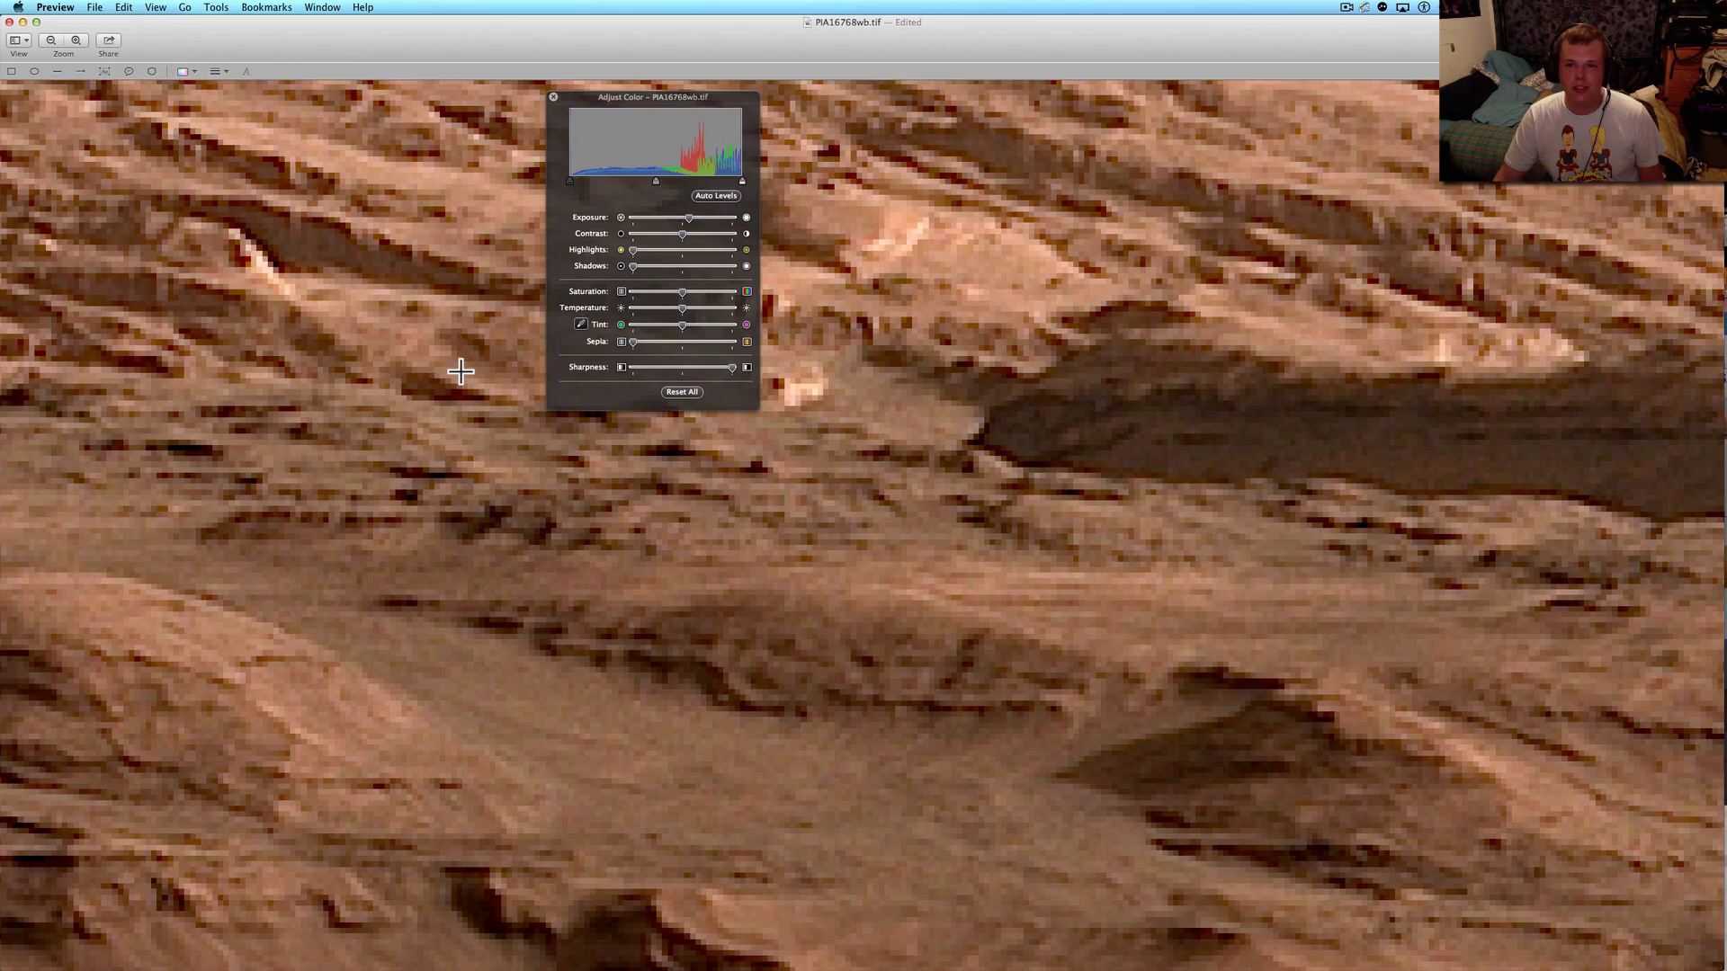
pyautogui.scroll(-5, 460, 371)
pyautogui.hscroll(3, 459, 372)
pyautogui.scroll(-3, 452, 372)
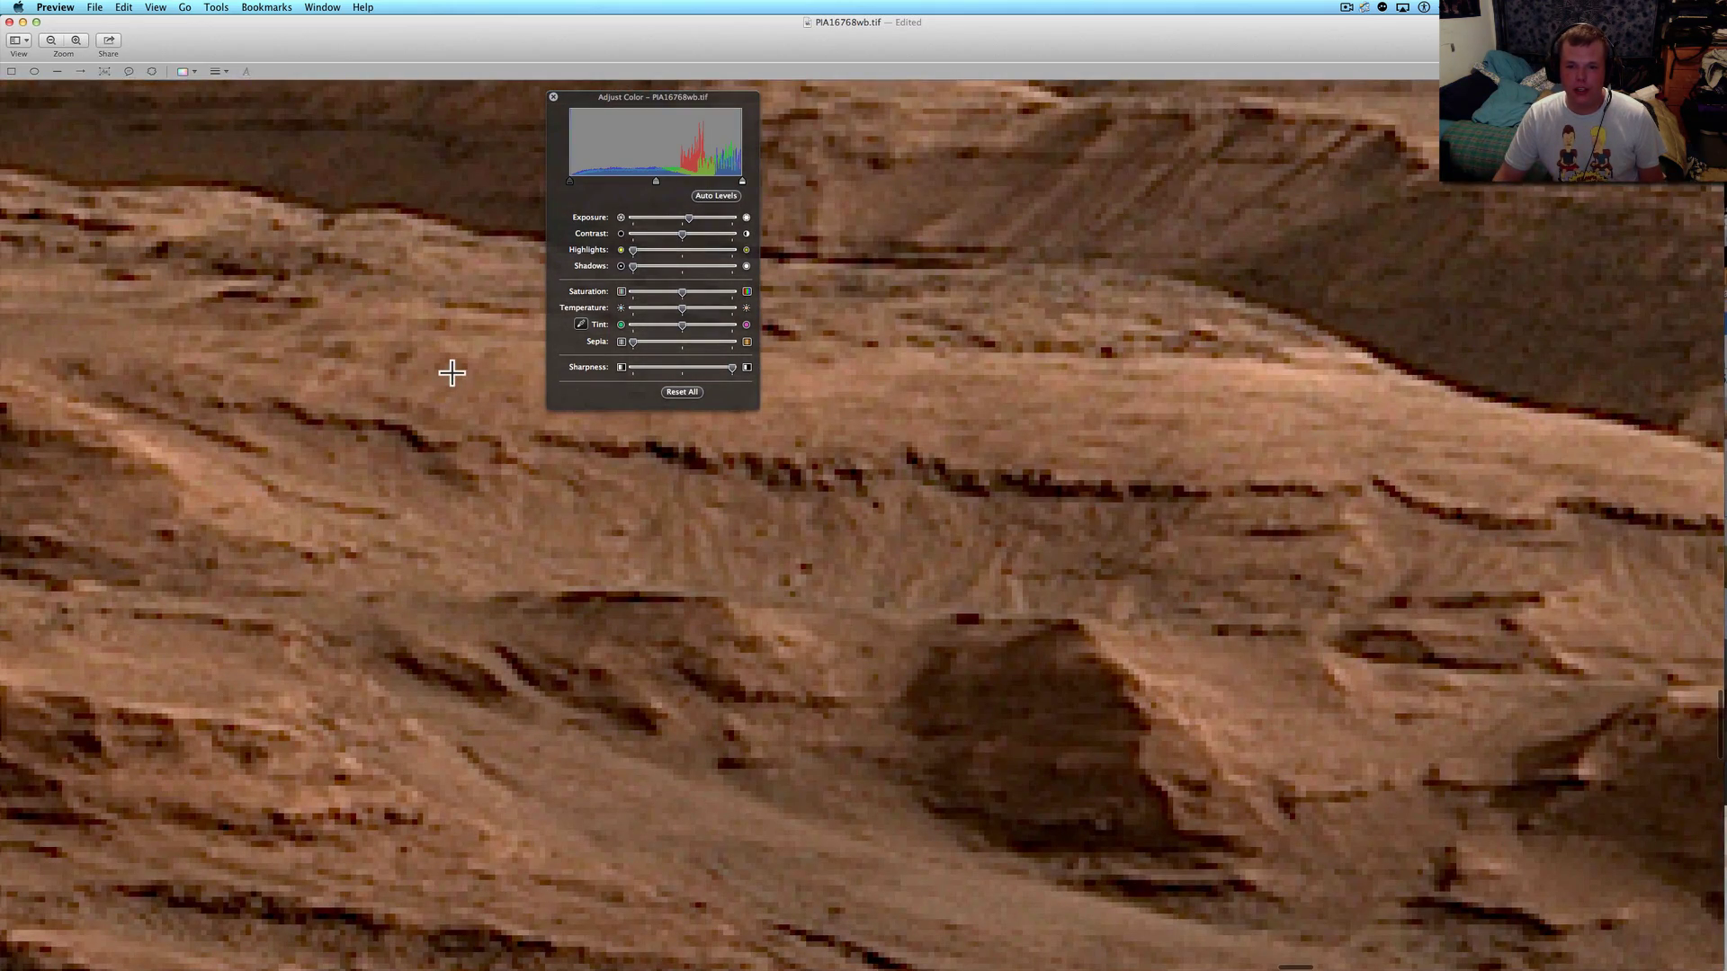
pyautogui.scroll(-3, 452, 373)
pyautogui.hscroll(5, 453, 372)
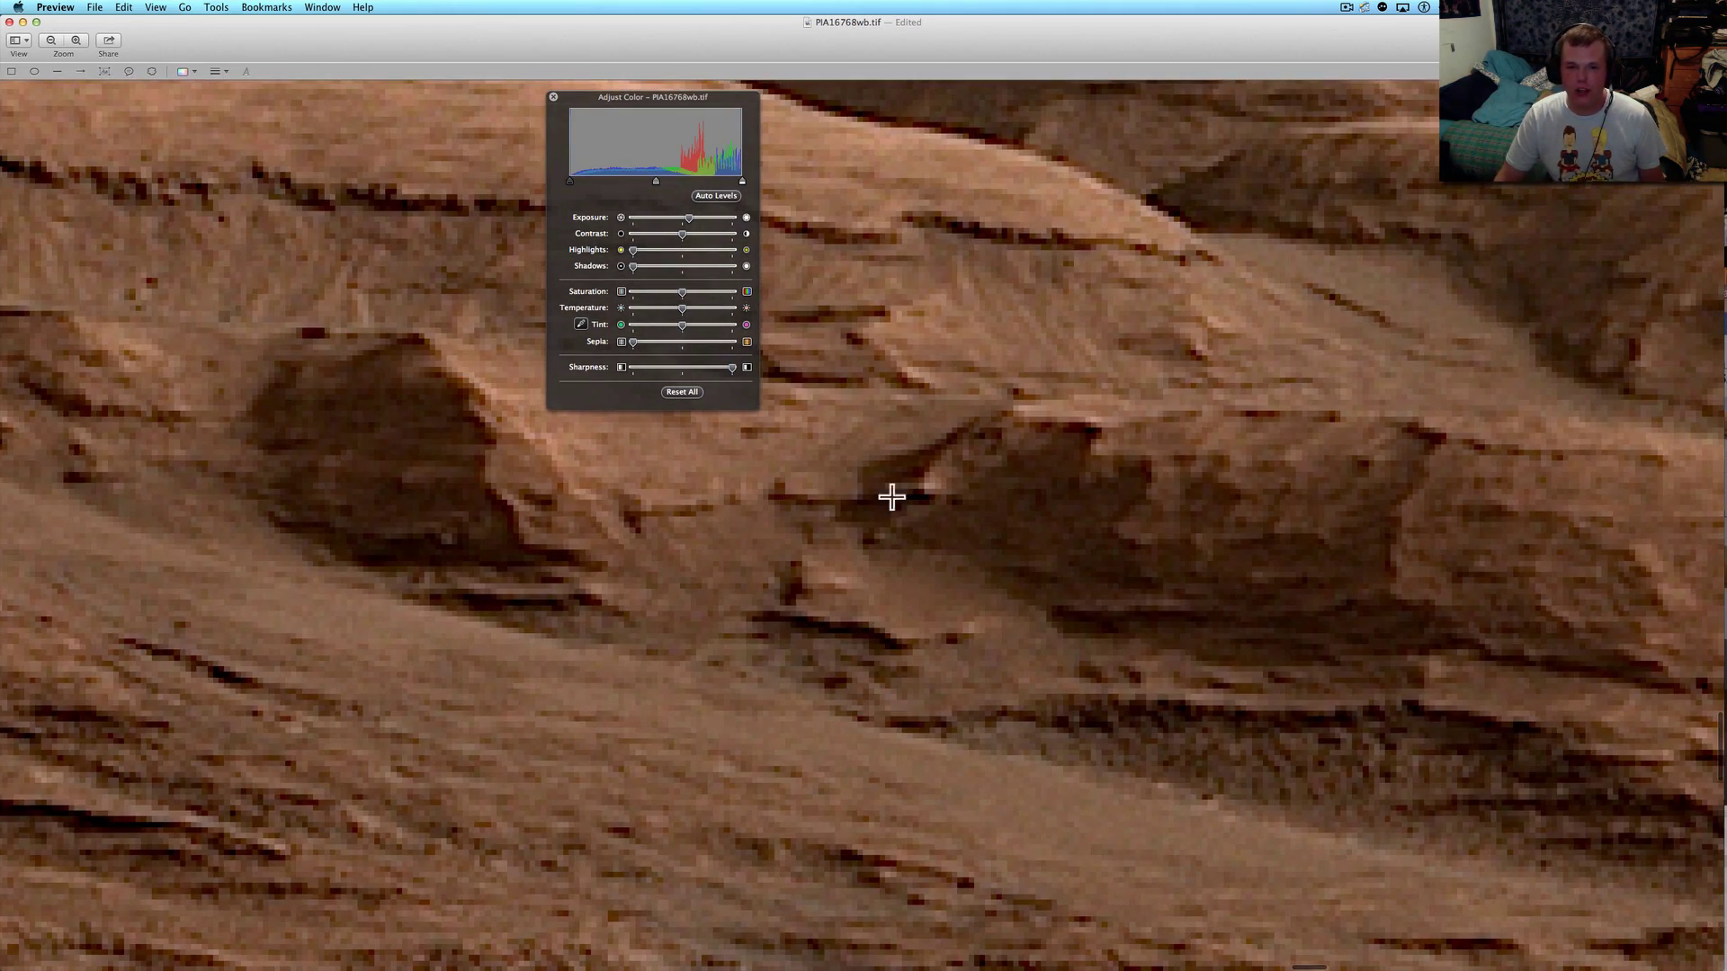
pyautogui.scroll(-3, 876, 473)
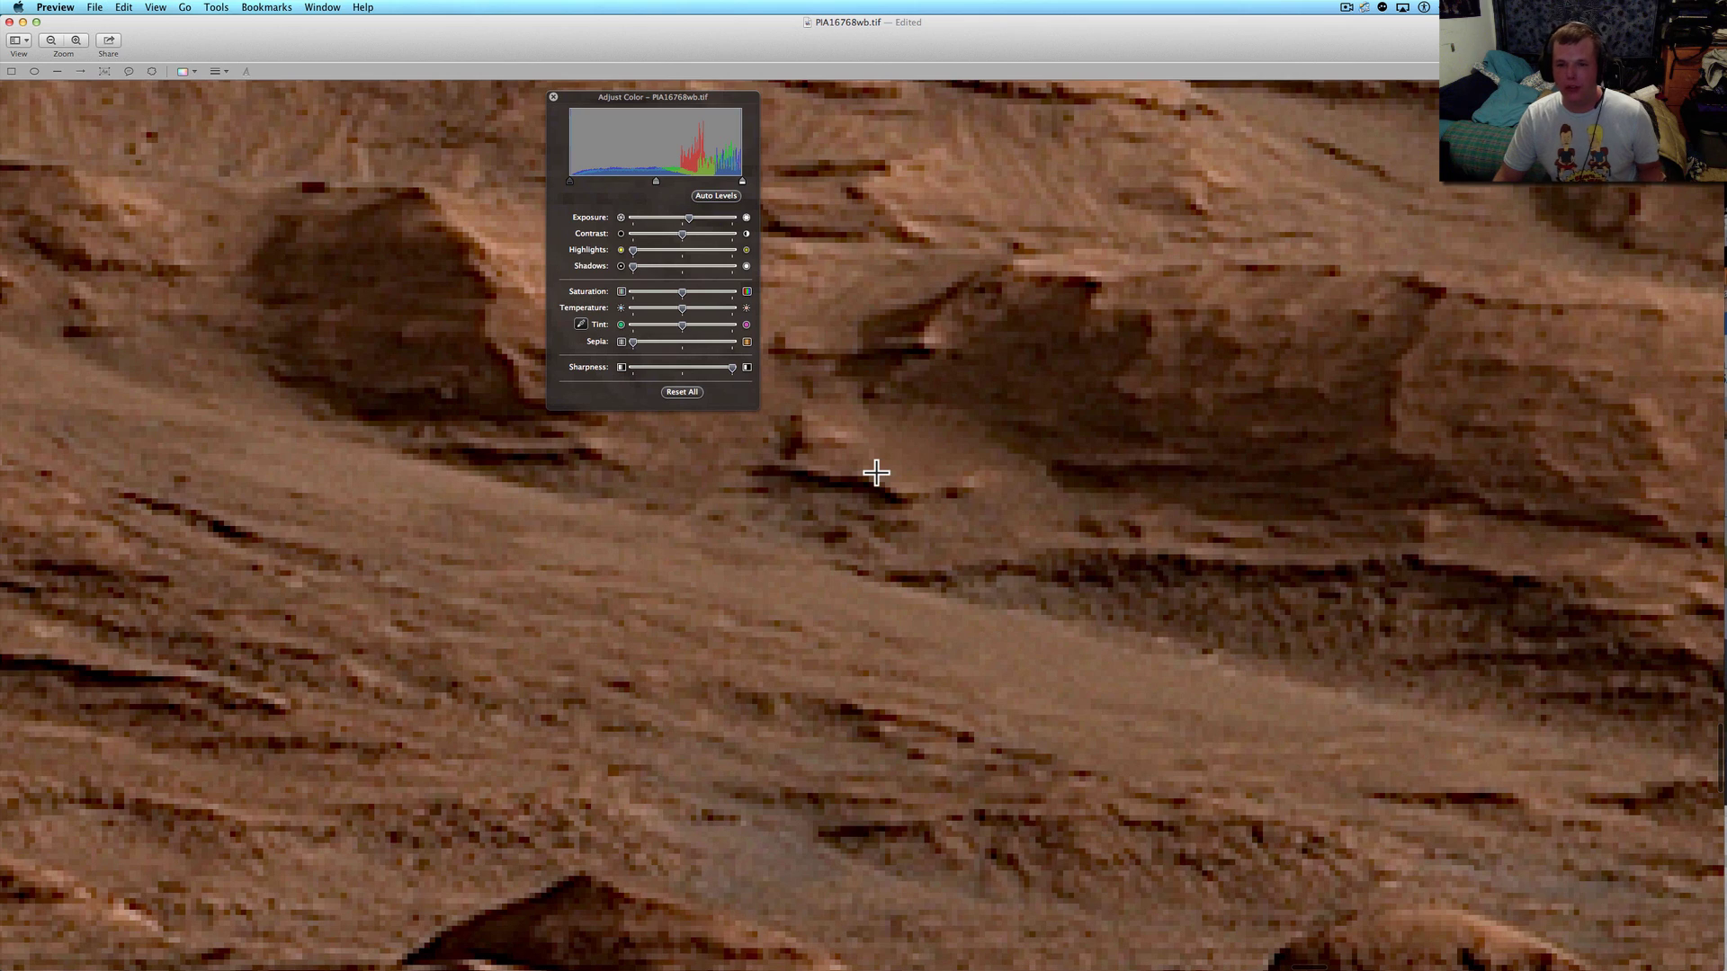
# Switch to Finder's Cover Flow window to compare its temple and statue photos.
pyautogui.press('super+Tab')
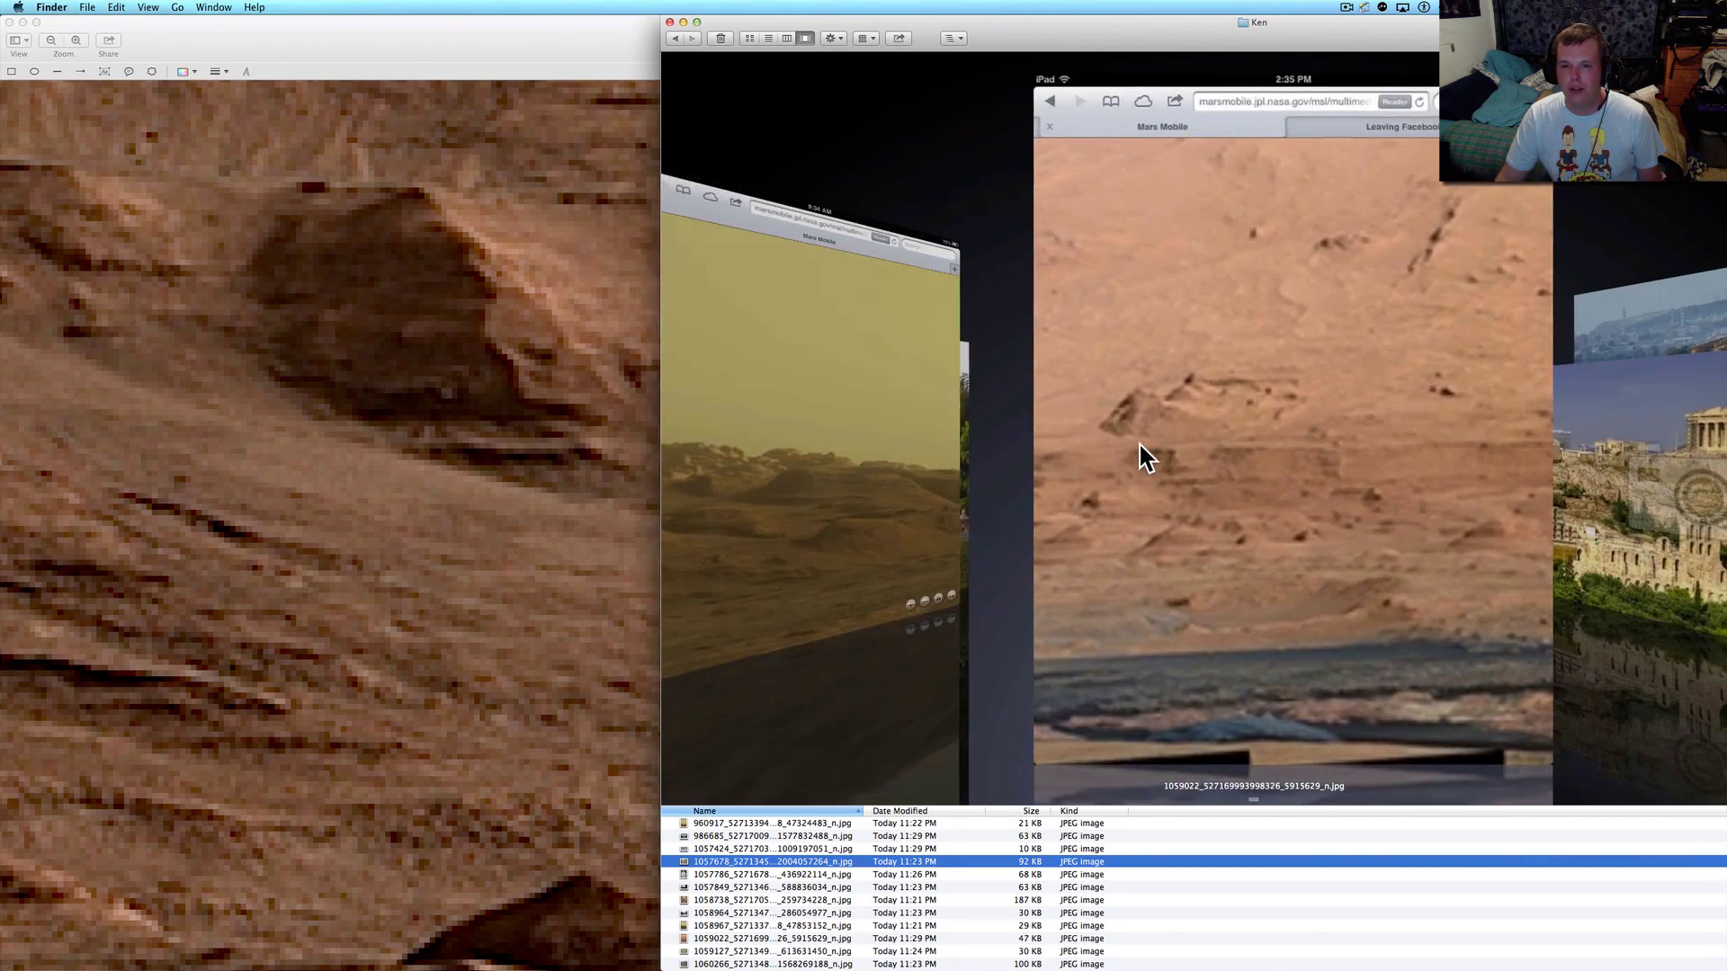
pyautogui.scroll(-8, 1141, 444)
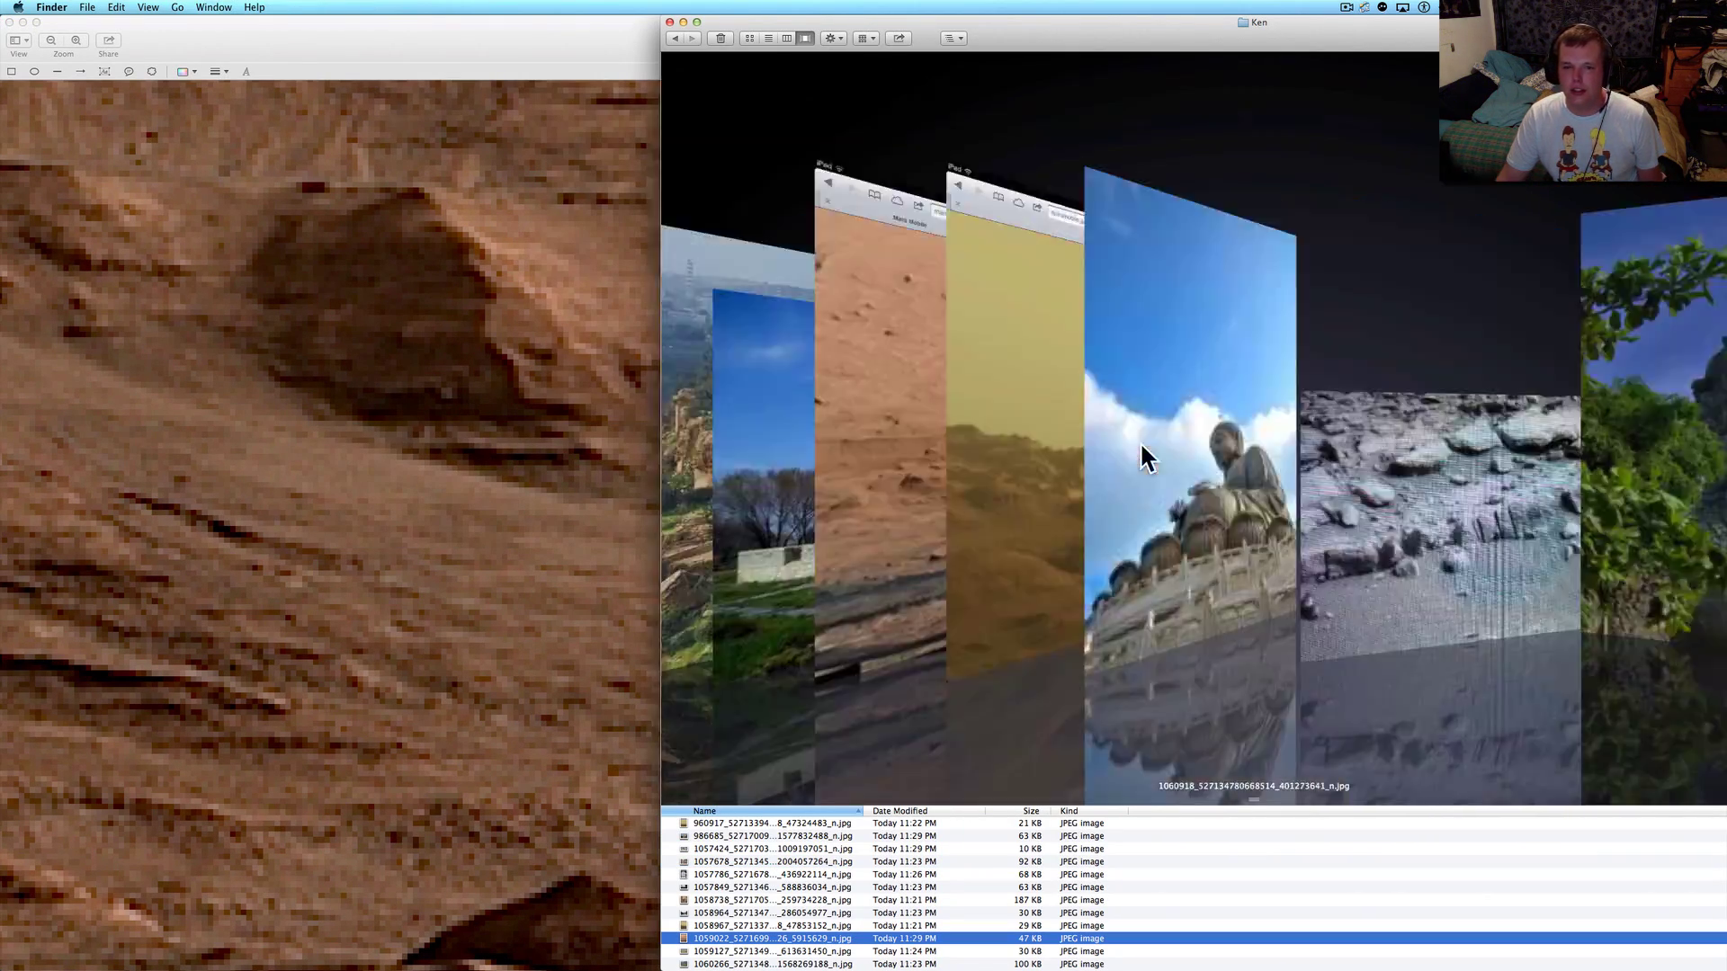
pyautogui.scroll(2, 1141, 444)
pyautogui.scroll(8, 1141, 442)
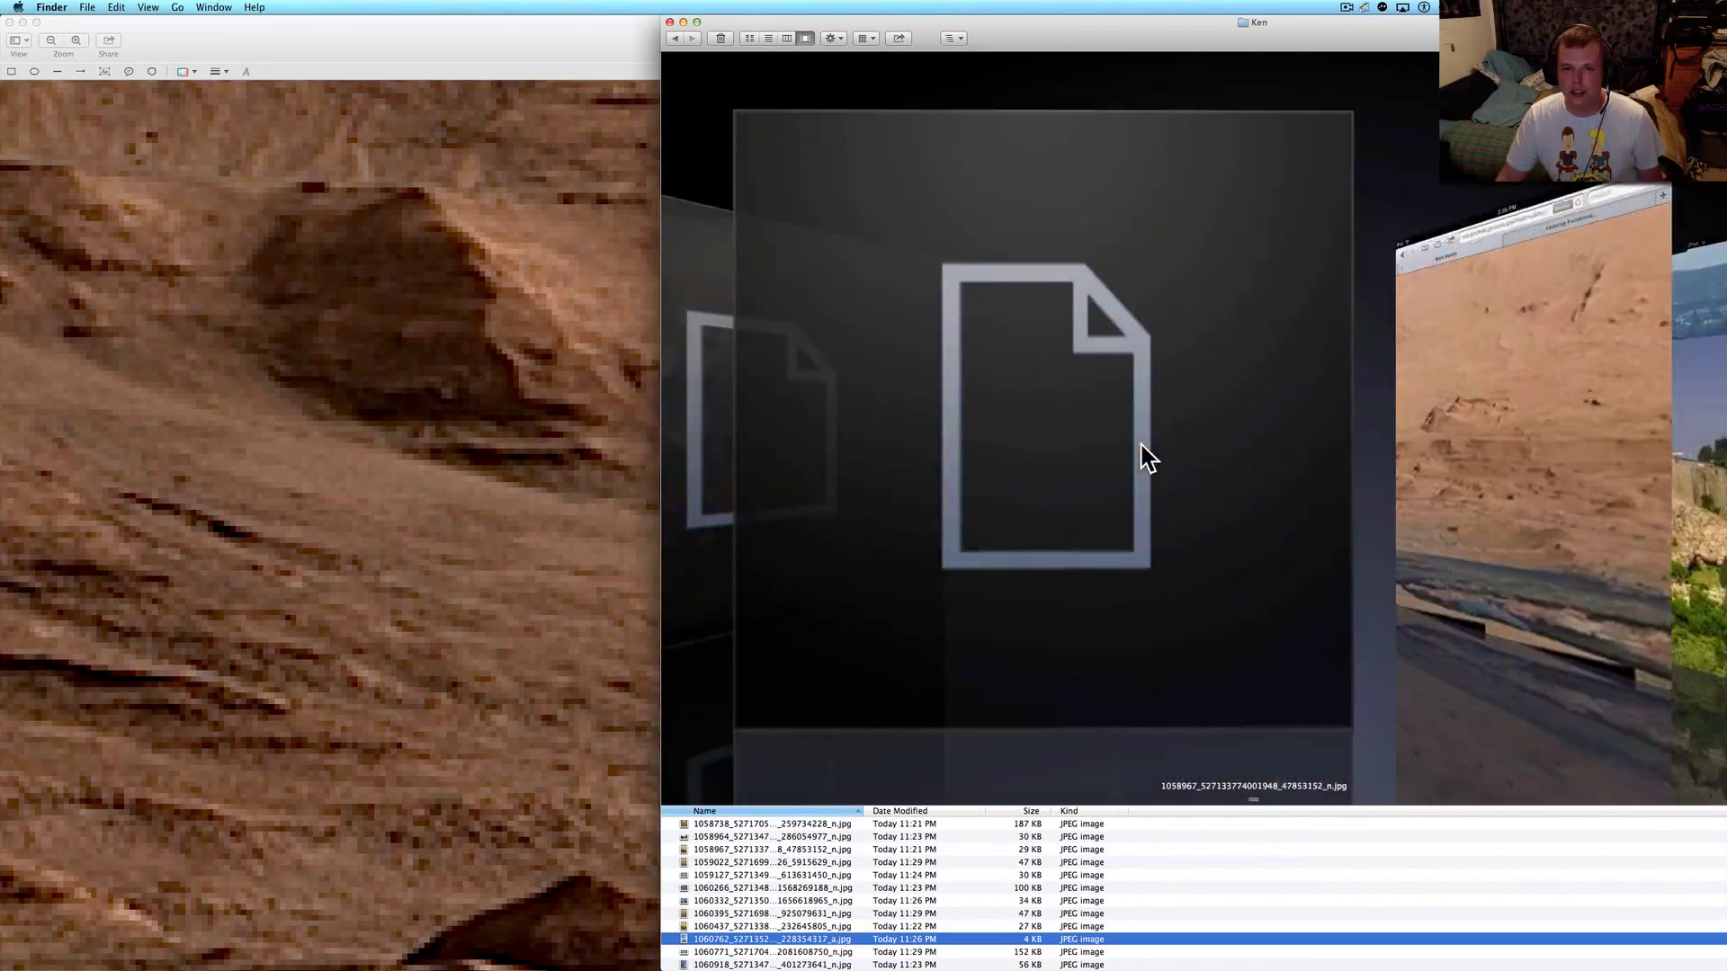
pyautogui.scroll(-4, 1141, 446)
pyautogui.scroll(-4, 1141, 447)
pyautogui.scroll(-4, 1140, 446)
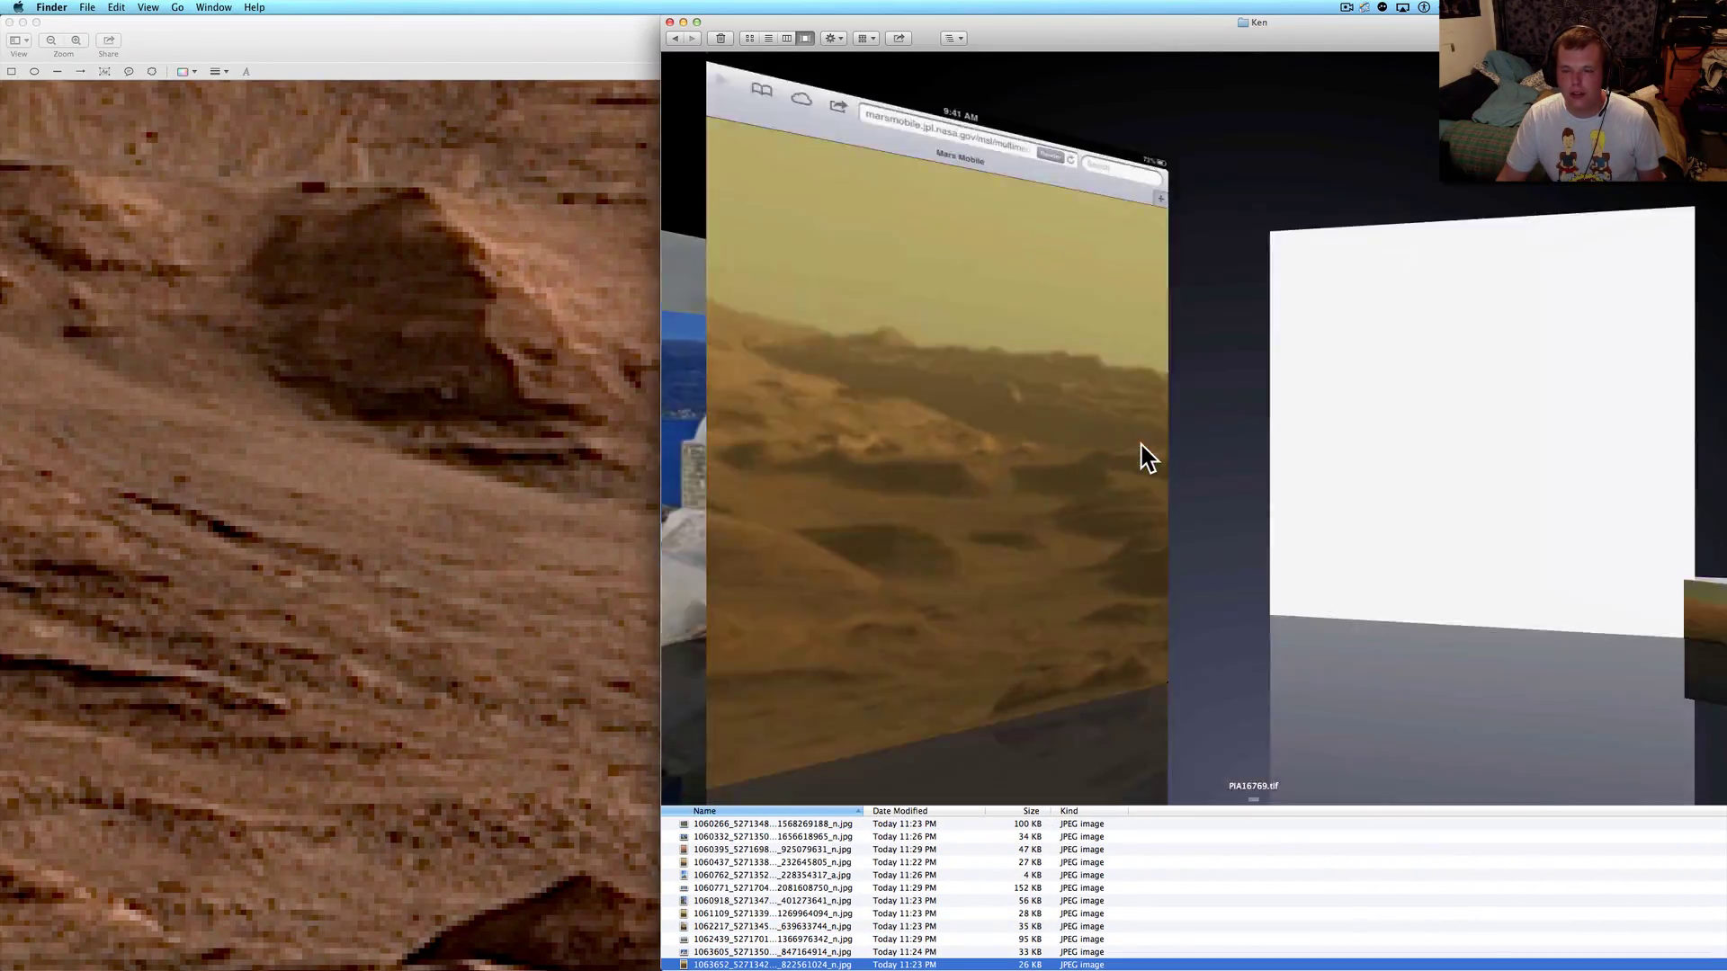
pyautogui.scroll(-3, 1141, 446)
pyautogui.scroll(6, 1140, 445)
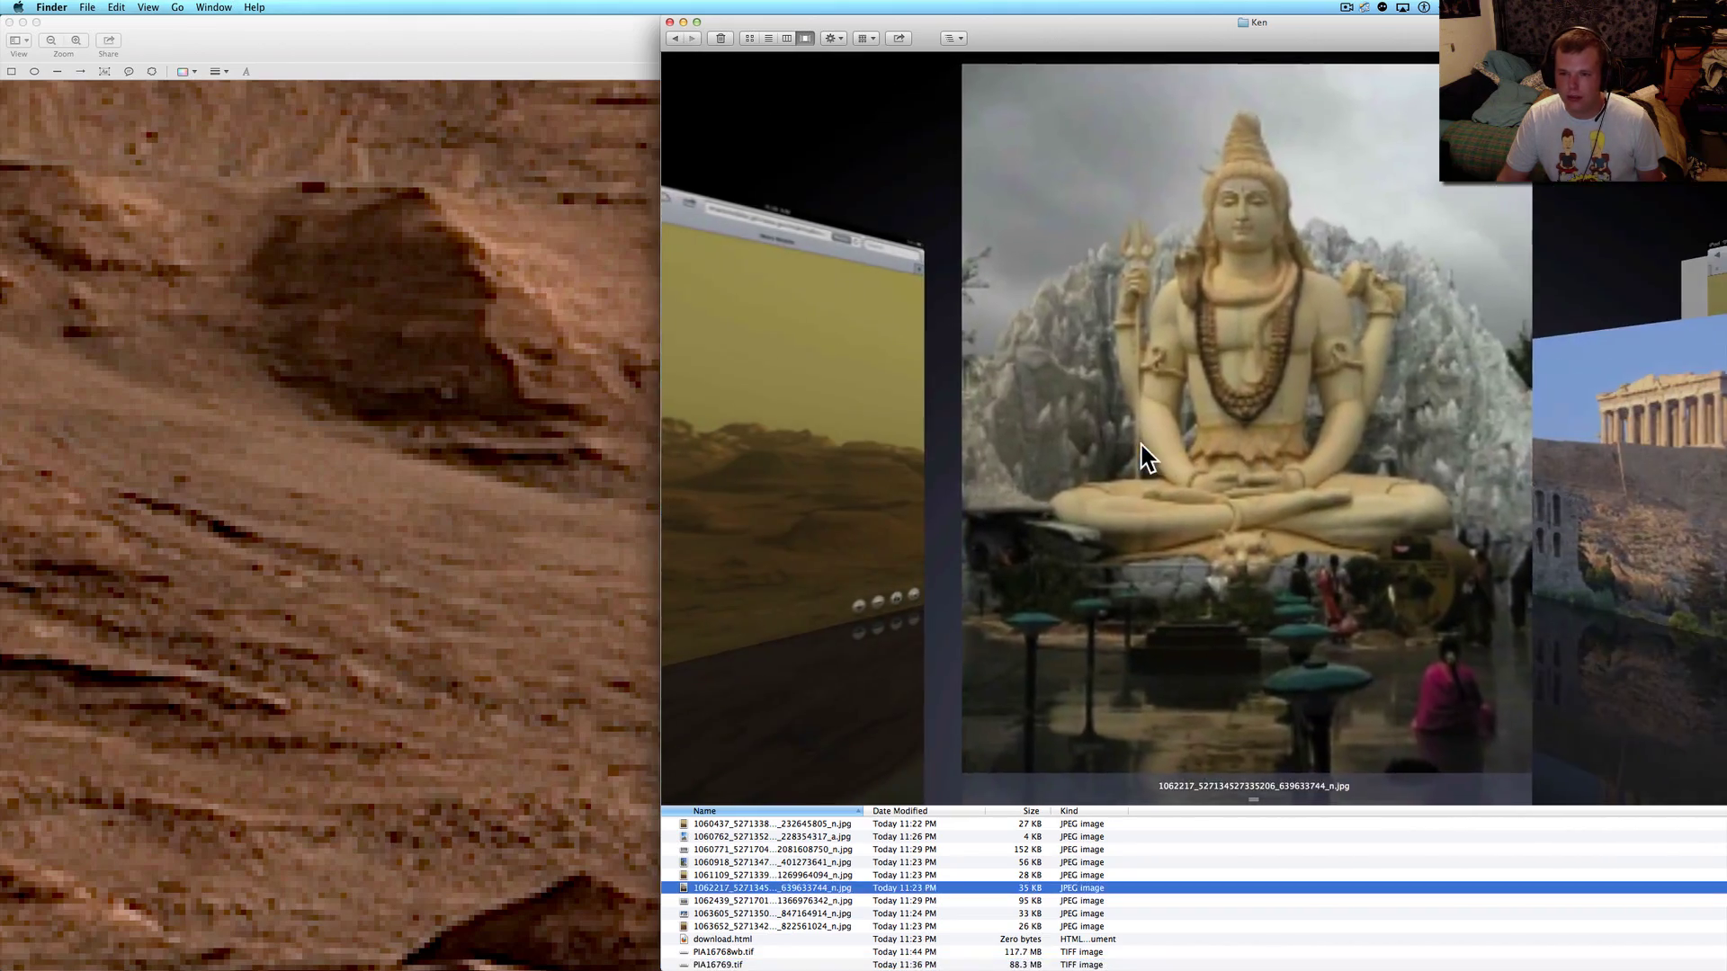
pyautogui.scroll(1, 1140, 445)
pyautogui.scroll(1, 1139, 445)
pyautogui.scroll(1, 1140, 444)
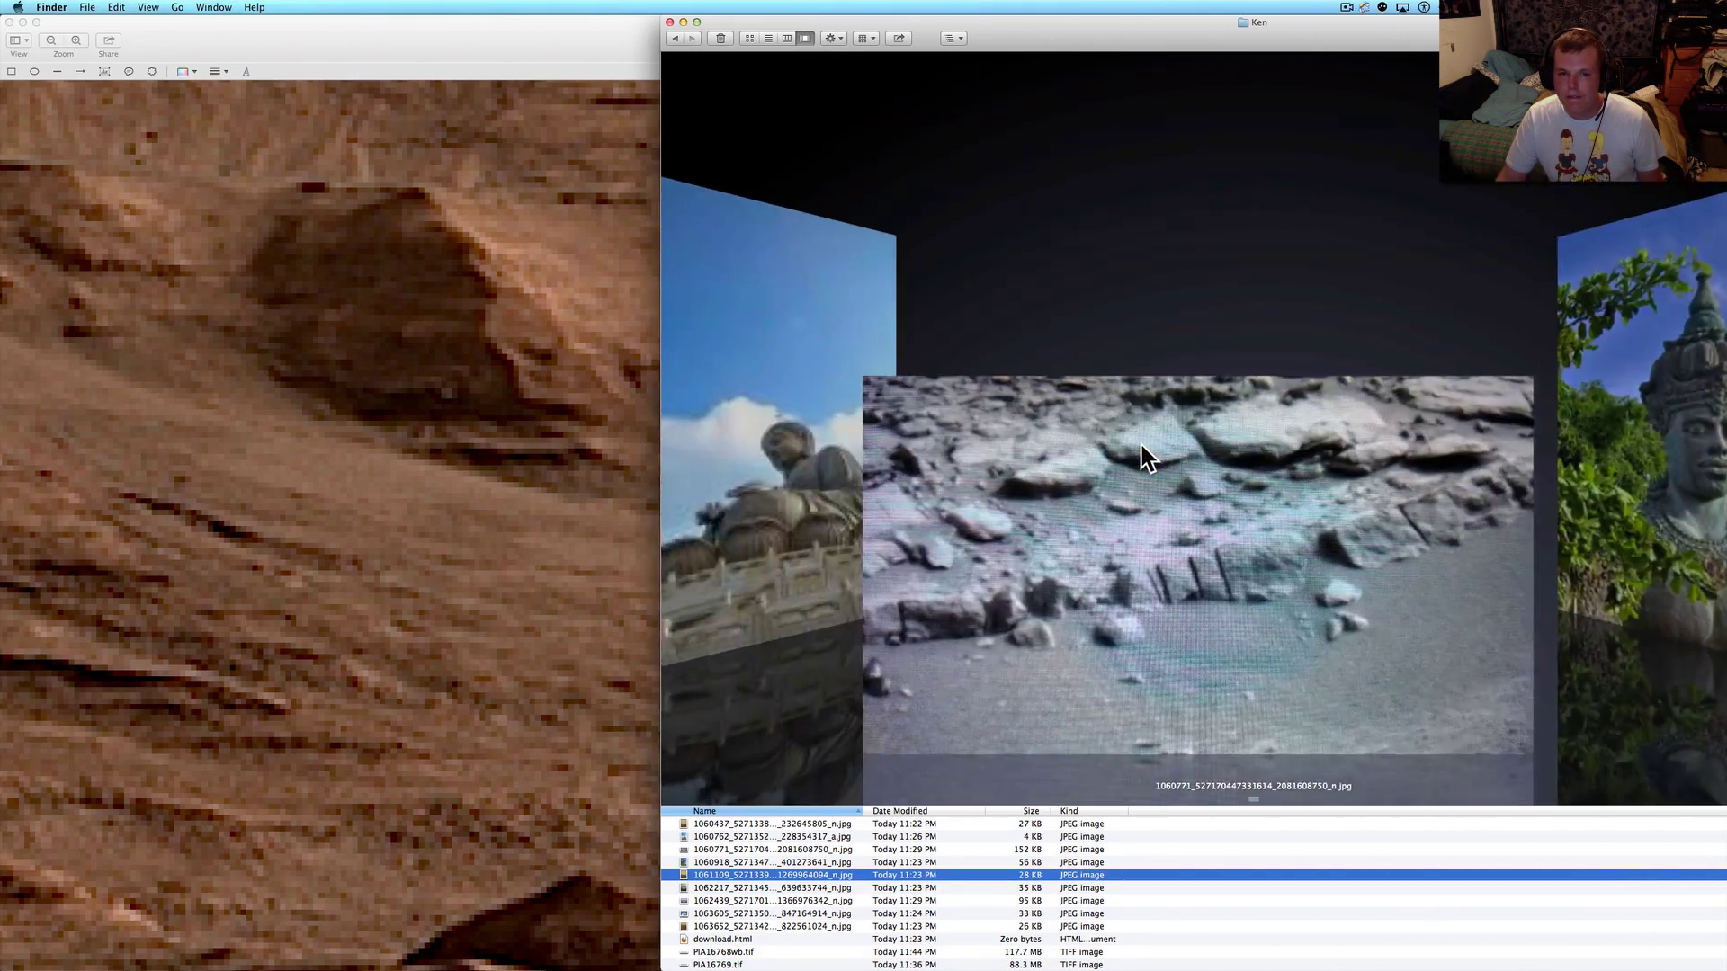
pyautogui.scroll(3, 1142, 446)
pyautogui.scroll(3, 1141, 445)
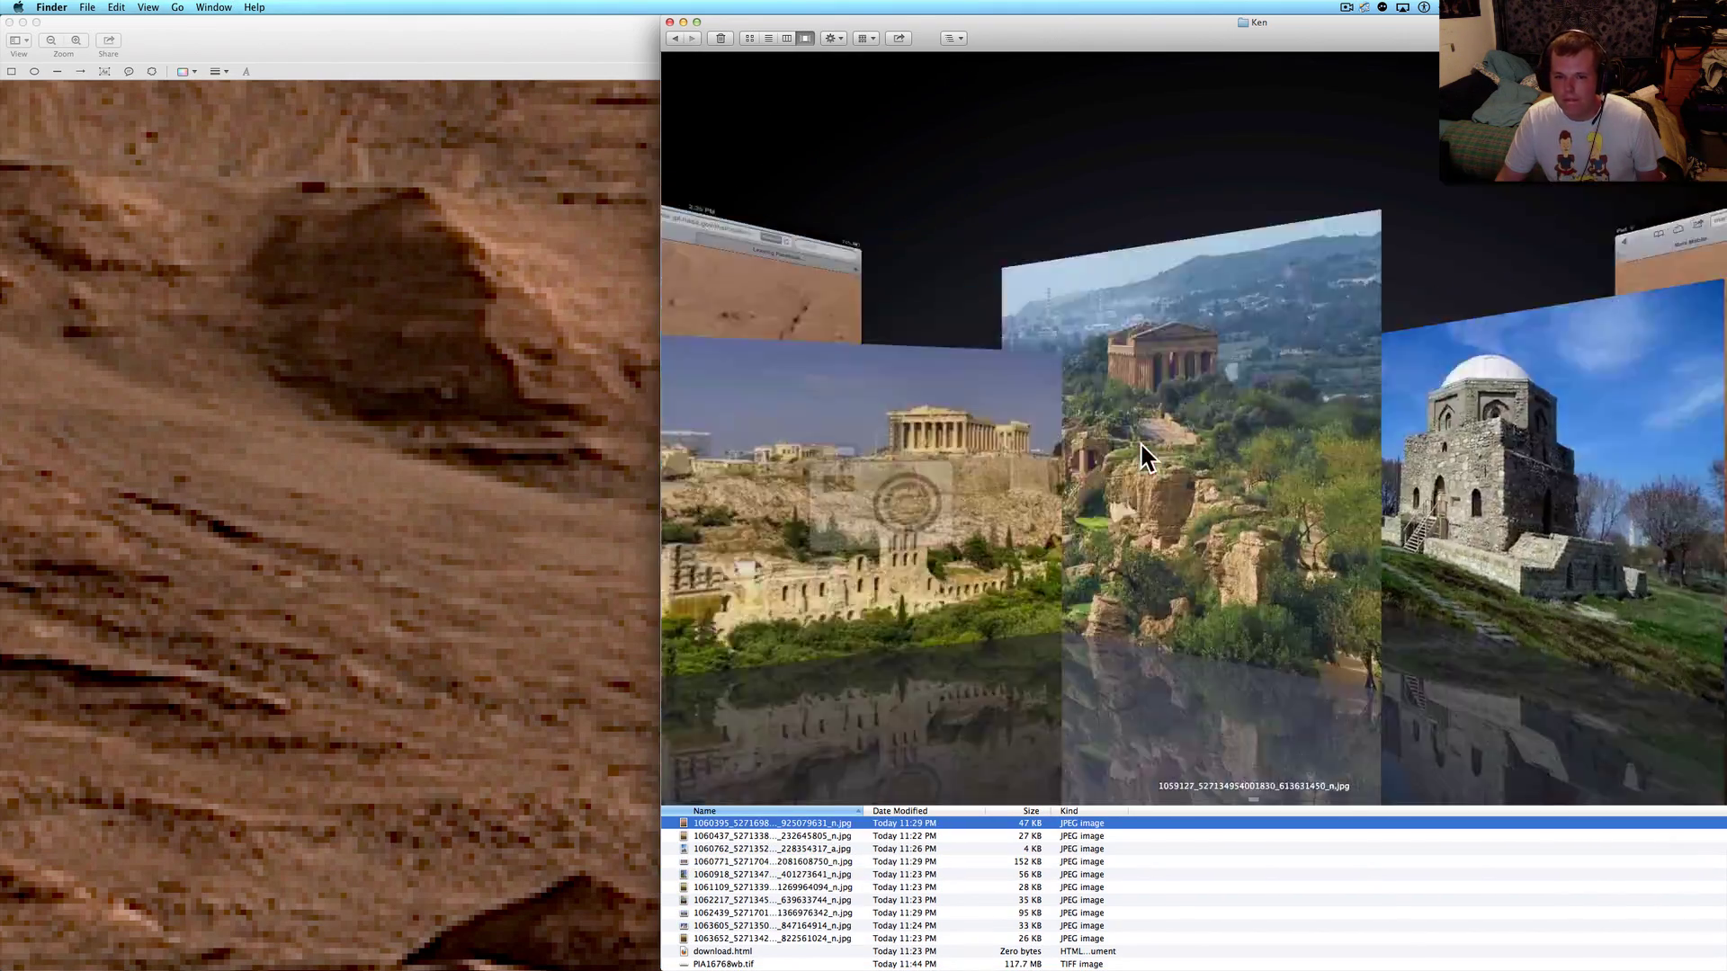
pyautogui.scroll(-1, 1139, 445)
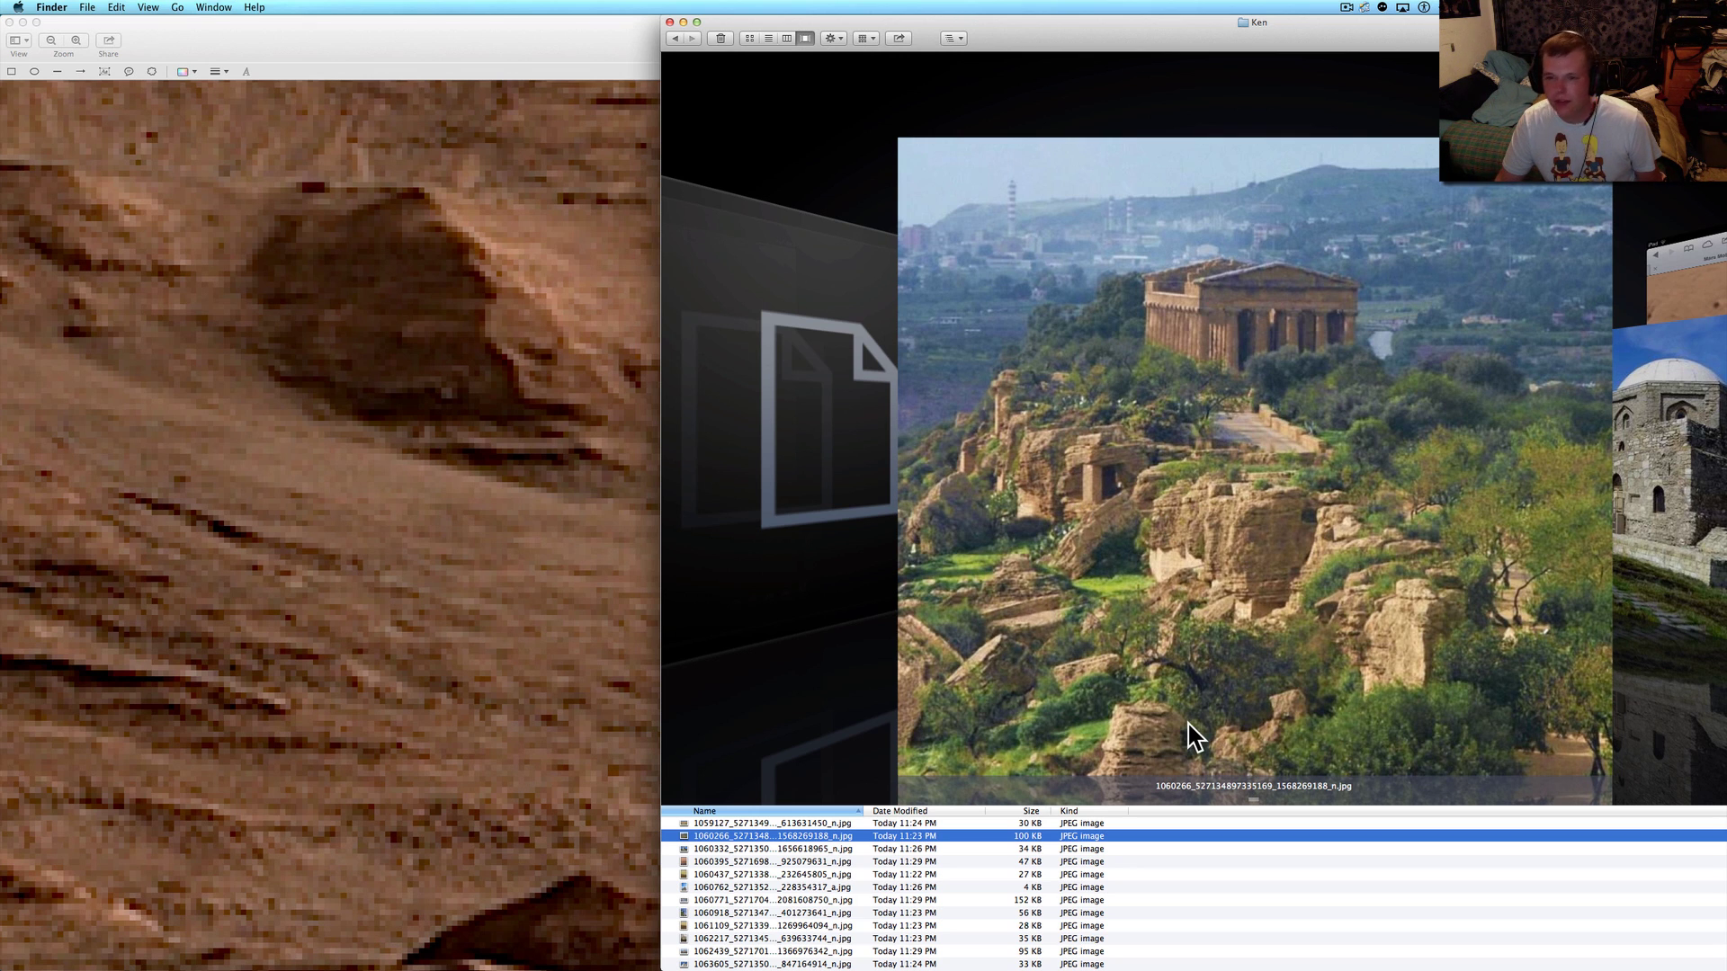
# Bring the Mars panorama in Preview back to the front.
pyautogui.click(509, 722)
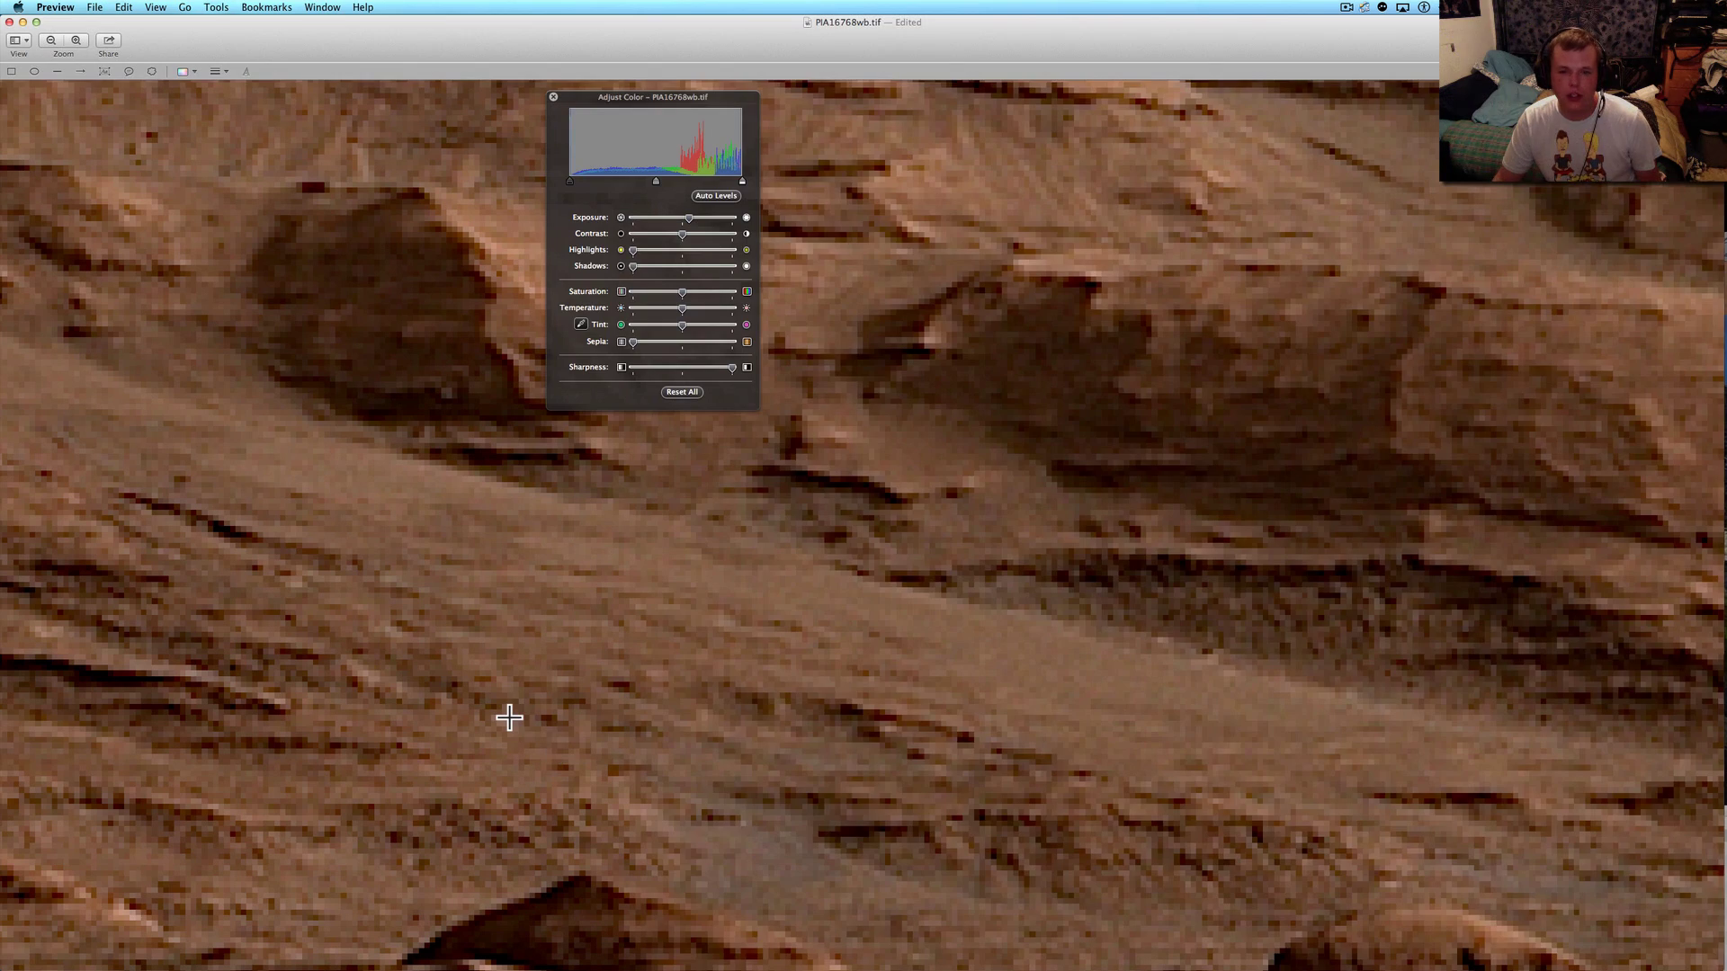
pyautogui.scroll(-5, 508, 718)
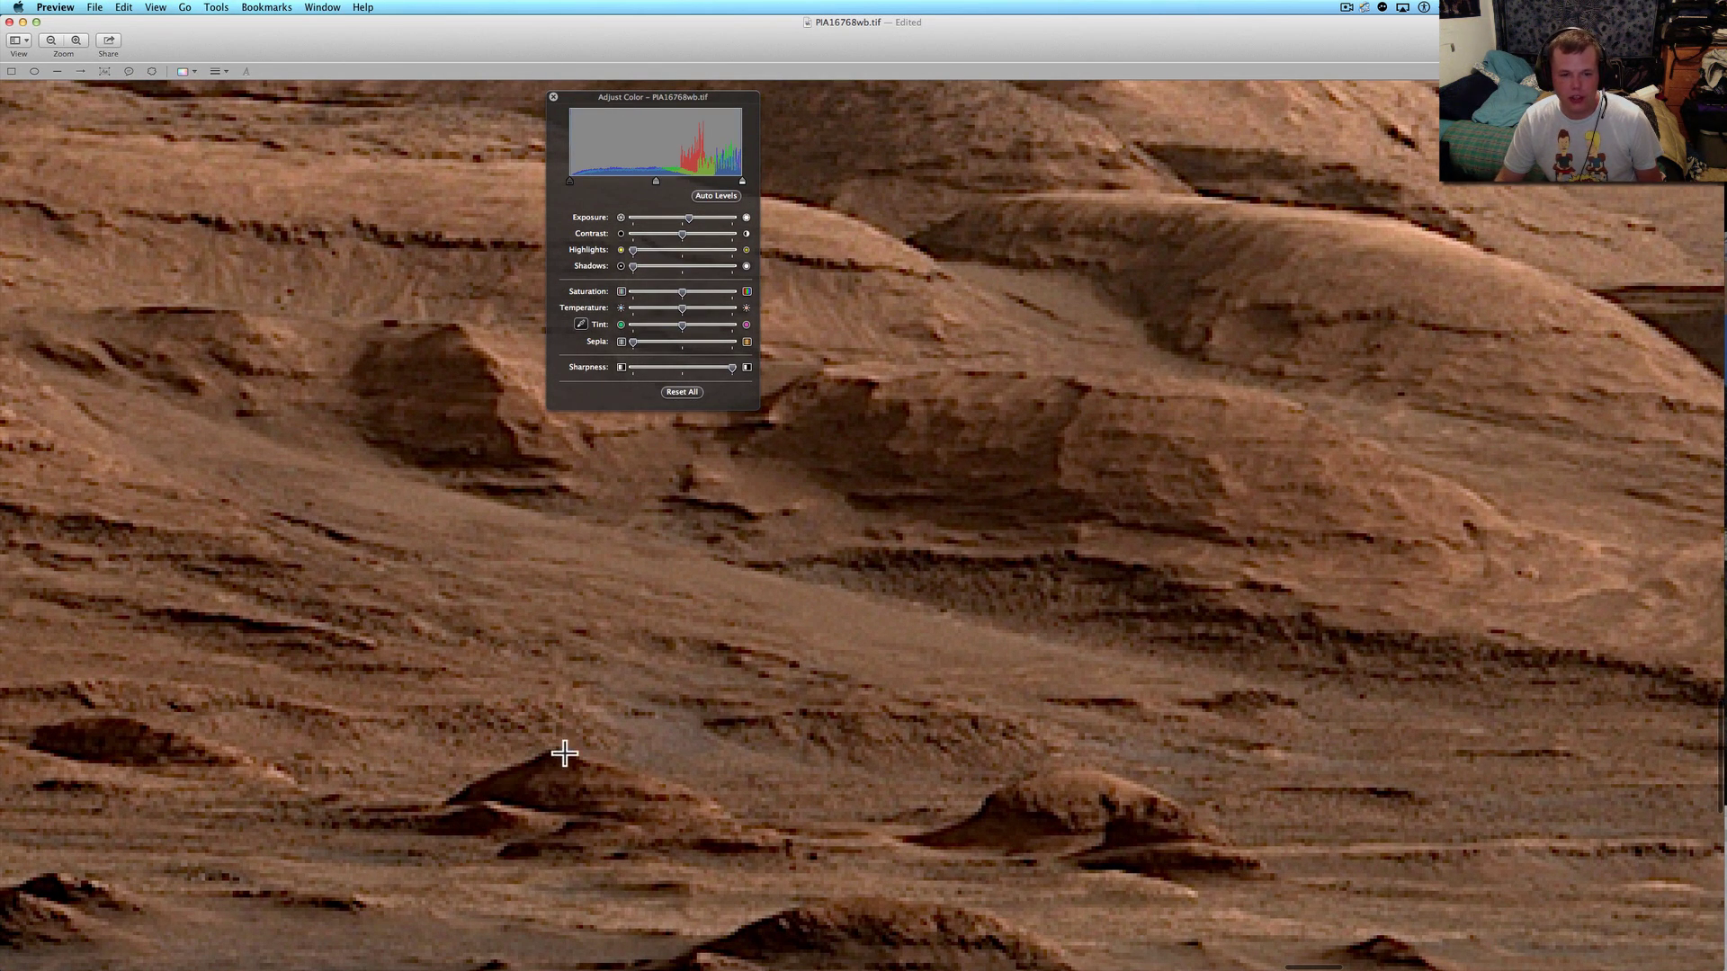
pyautogui.scroll(2, 659, 722)
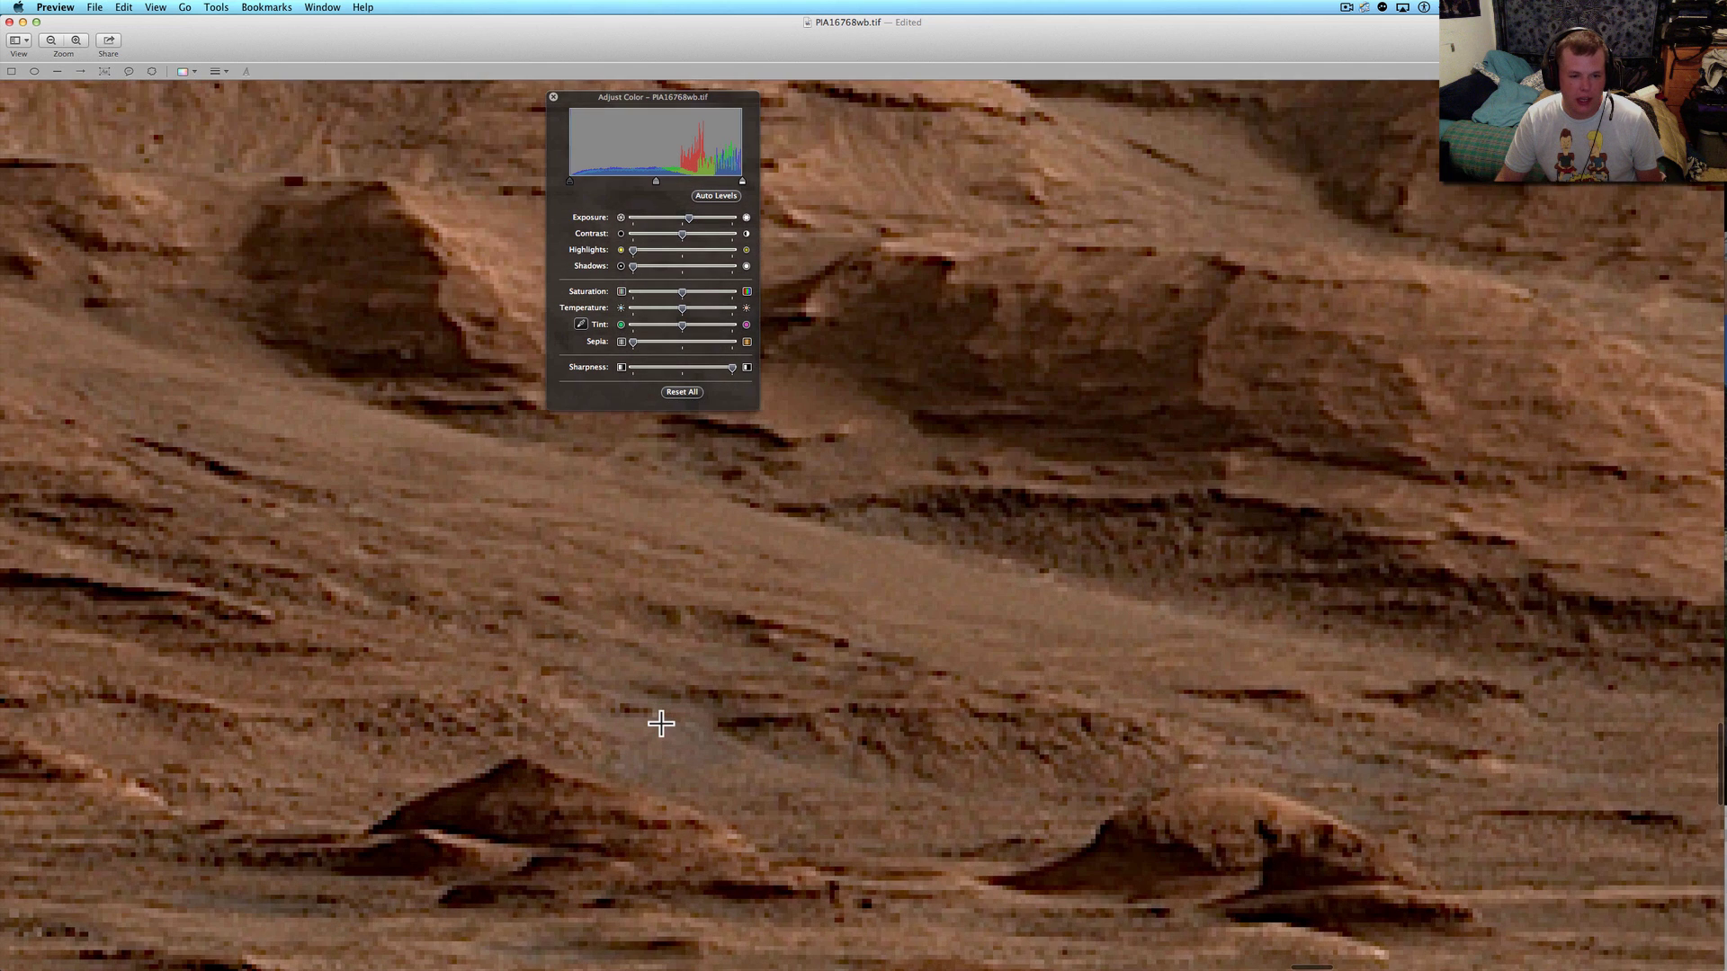
pyautogui.scroll(2, 656, 722)
pyautogui.scroll(2, 634, 689)
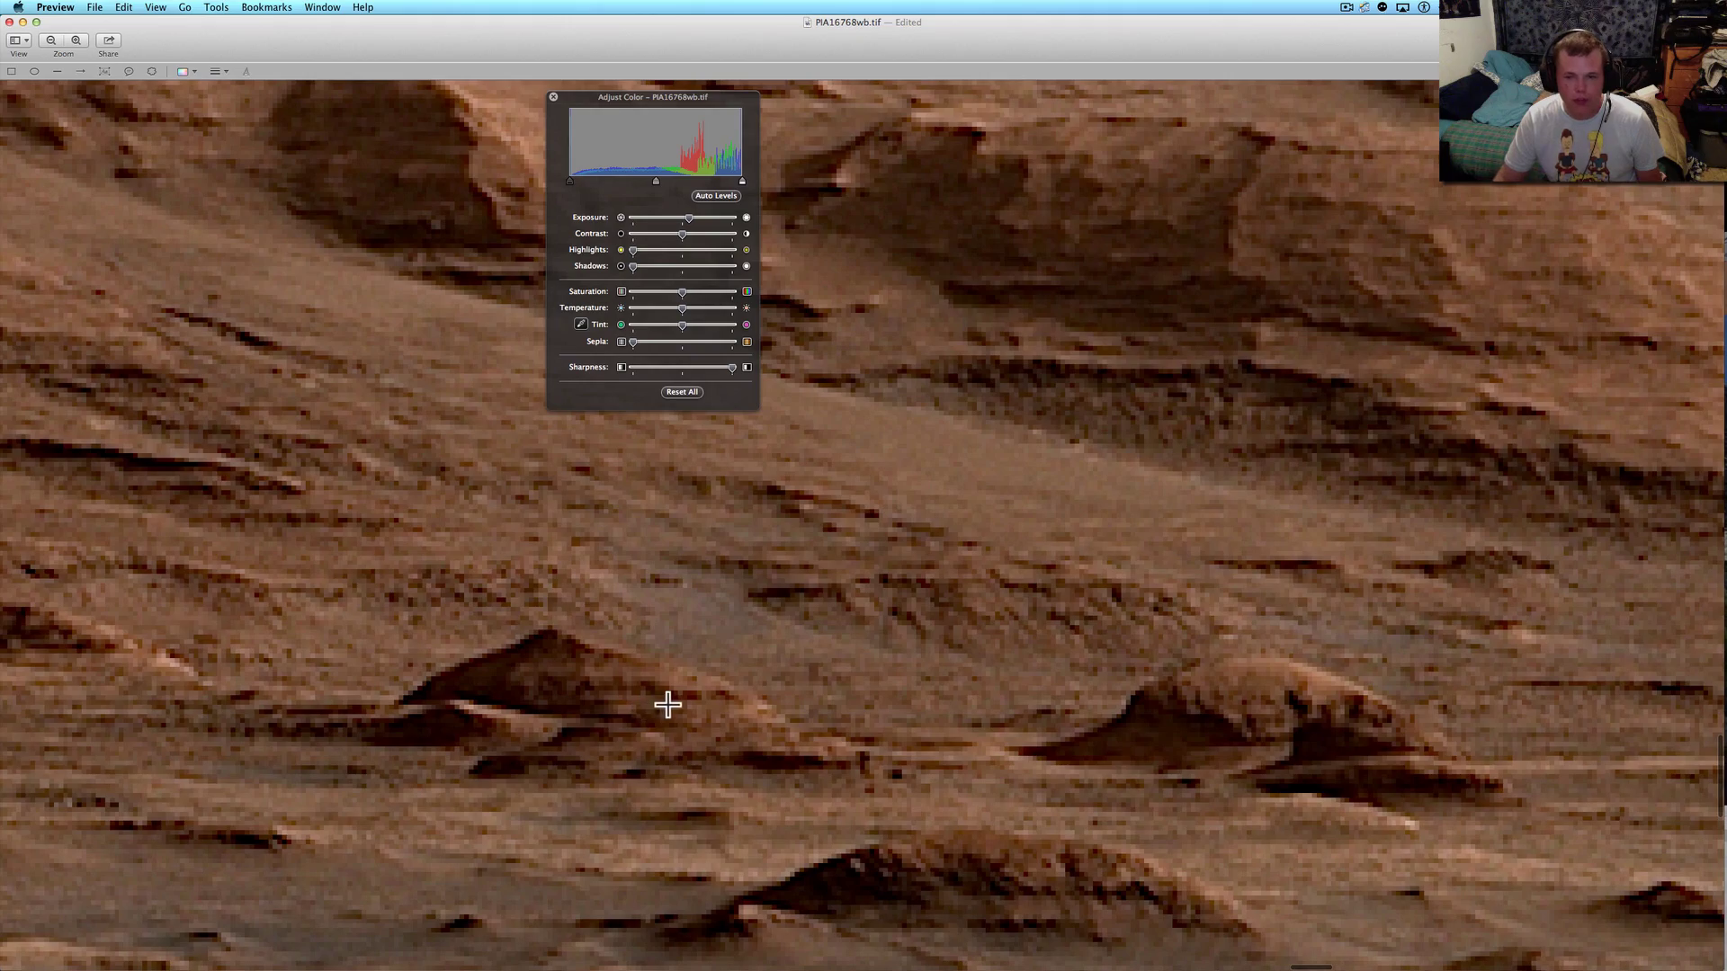
pyautogui.scroll(-3, 672, 728)
pyautogui.scroll(-3, 673, 727)
pyautogui.scroll(-3, 674, 728)
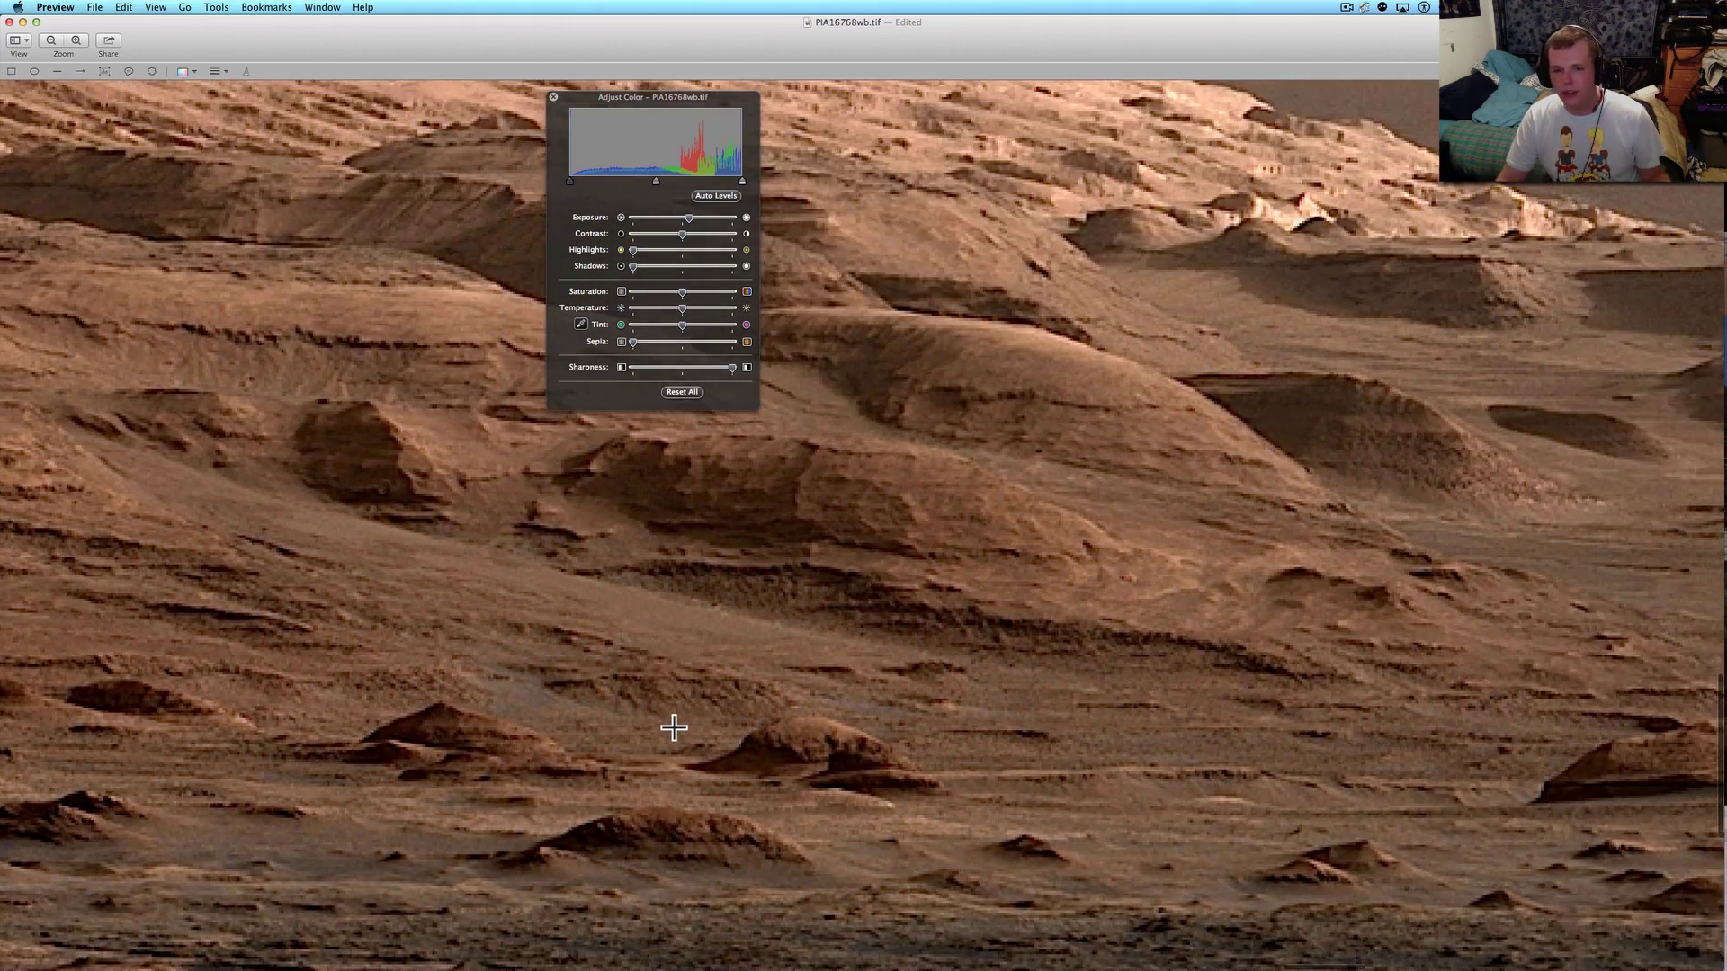
pyautogui.scroll(-3, 673, 727)
pyautogui.scroll(-3, 673, 727)
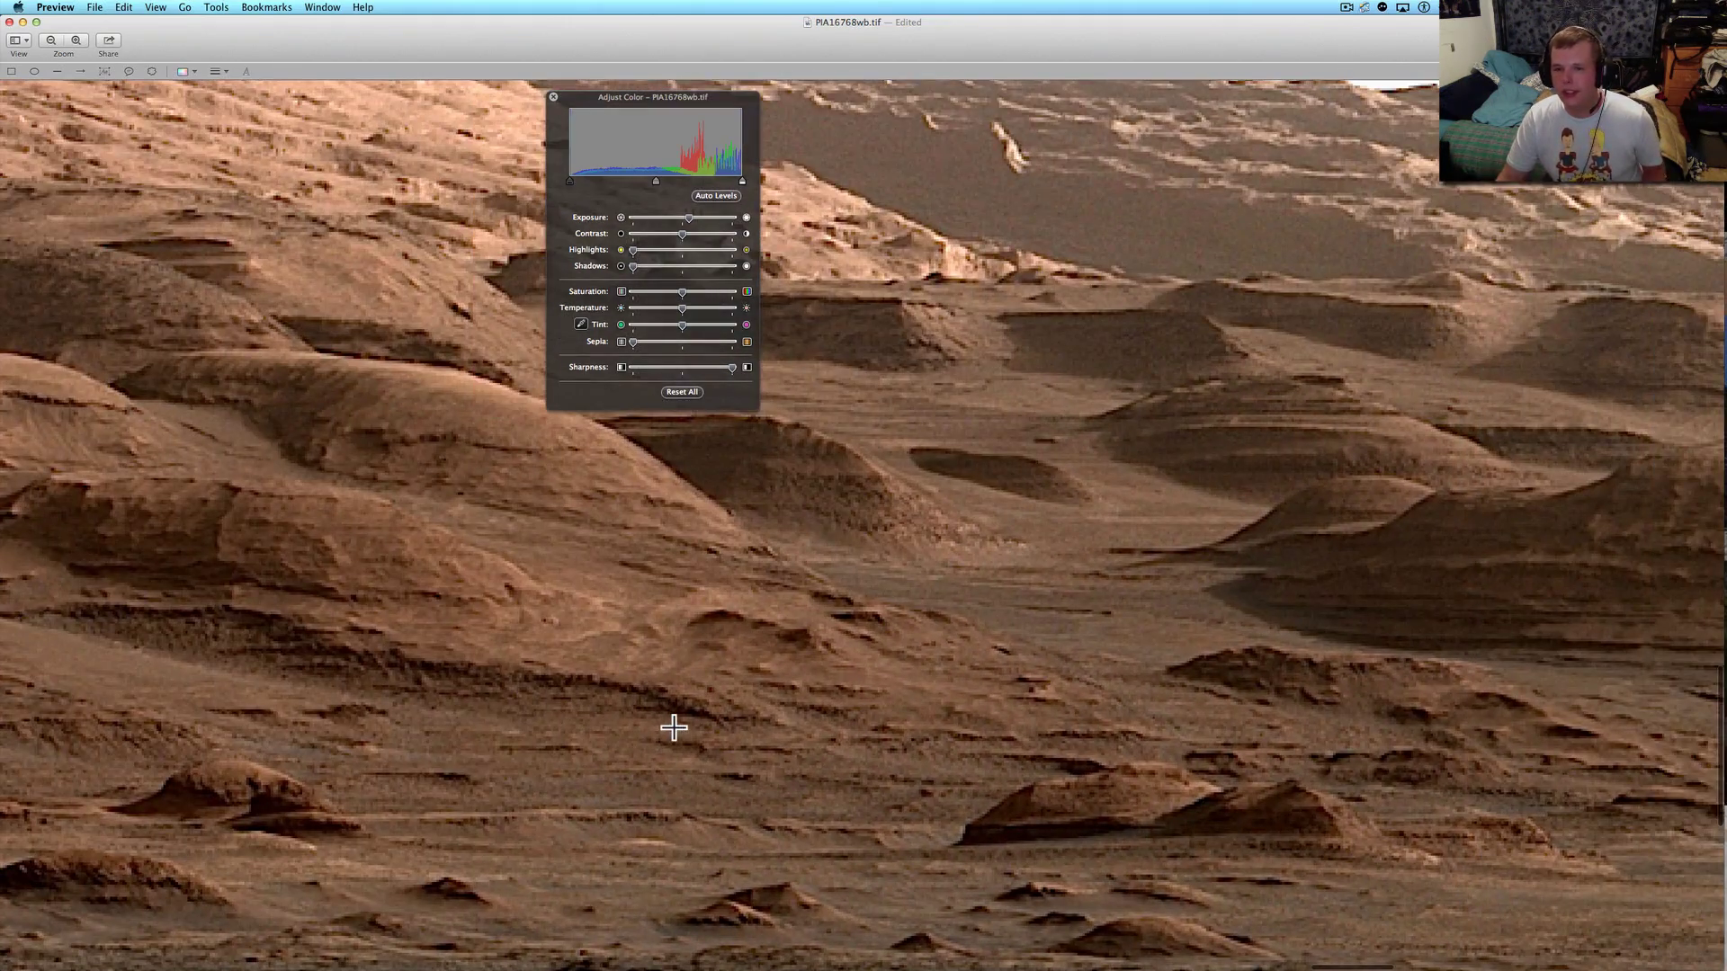
pyautogui.hscroll(3, 1167, 634)
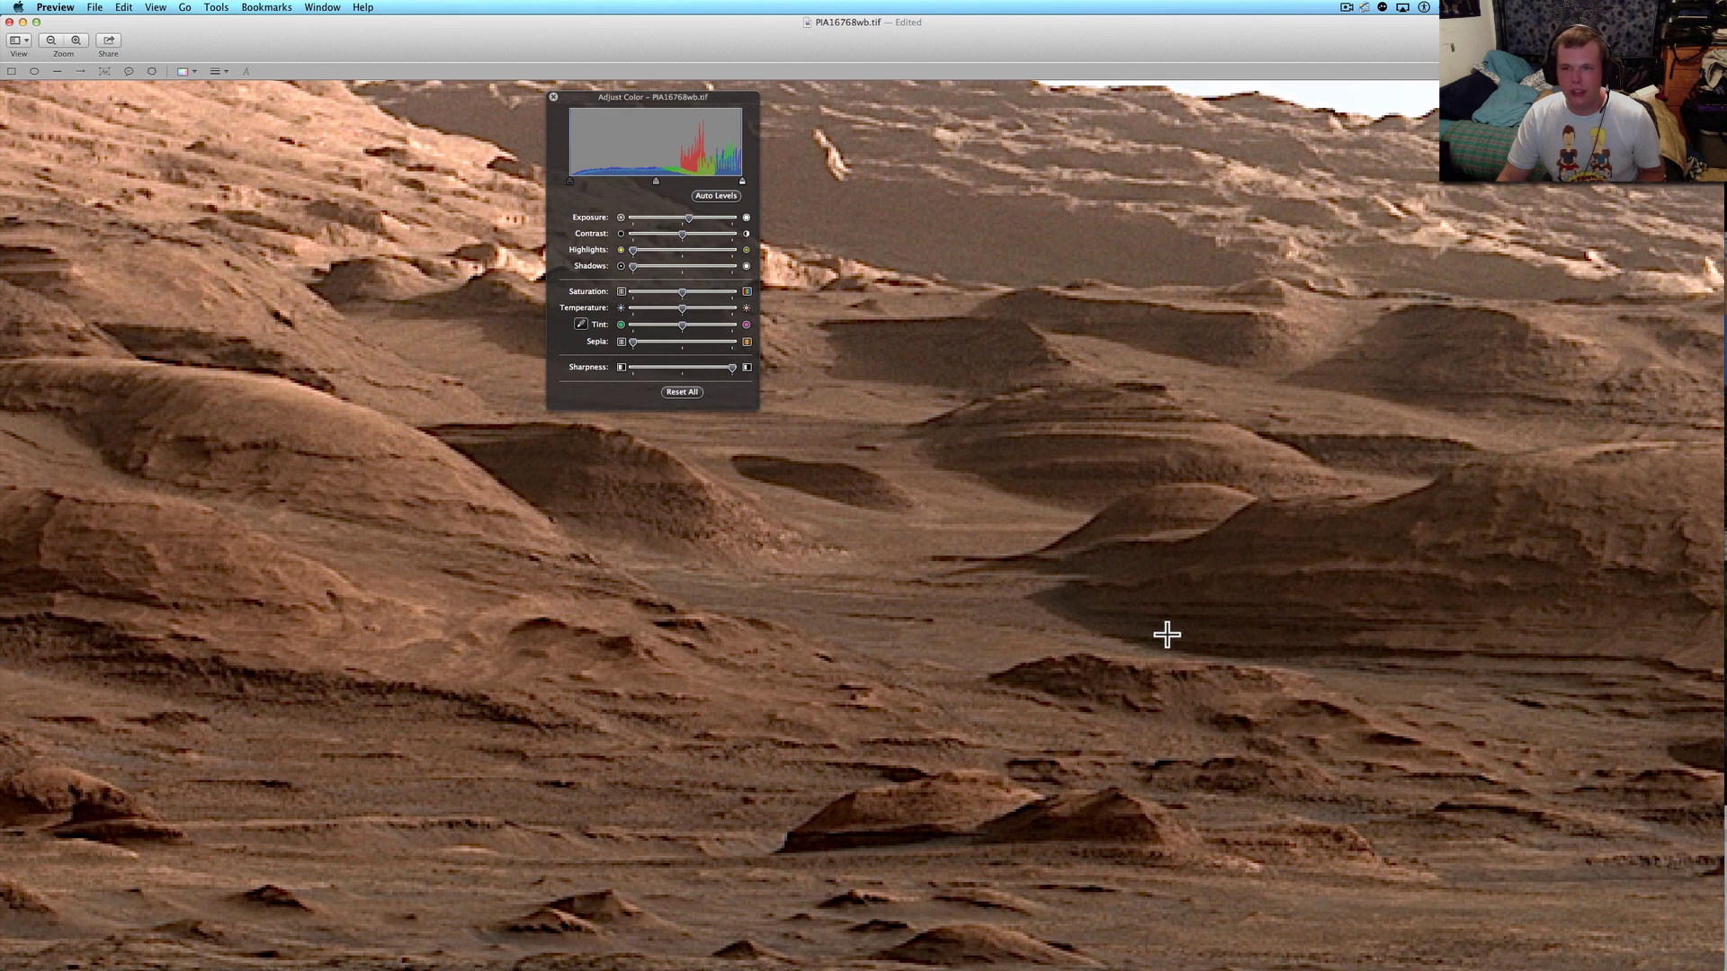
pyautogui.scroll(3, 1167, 635)
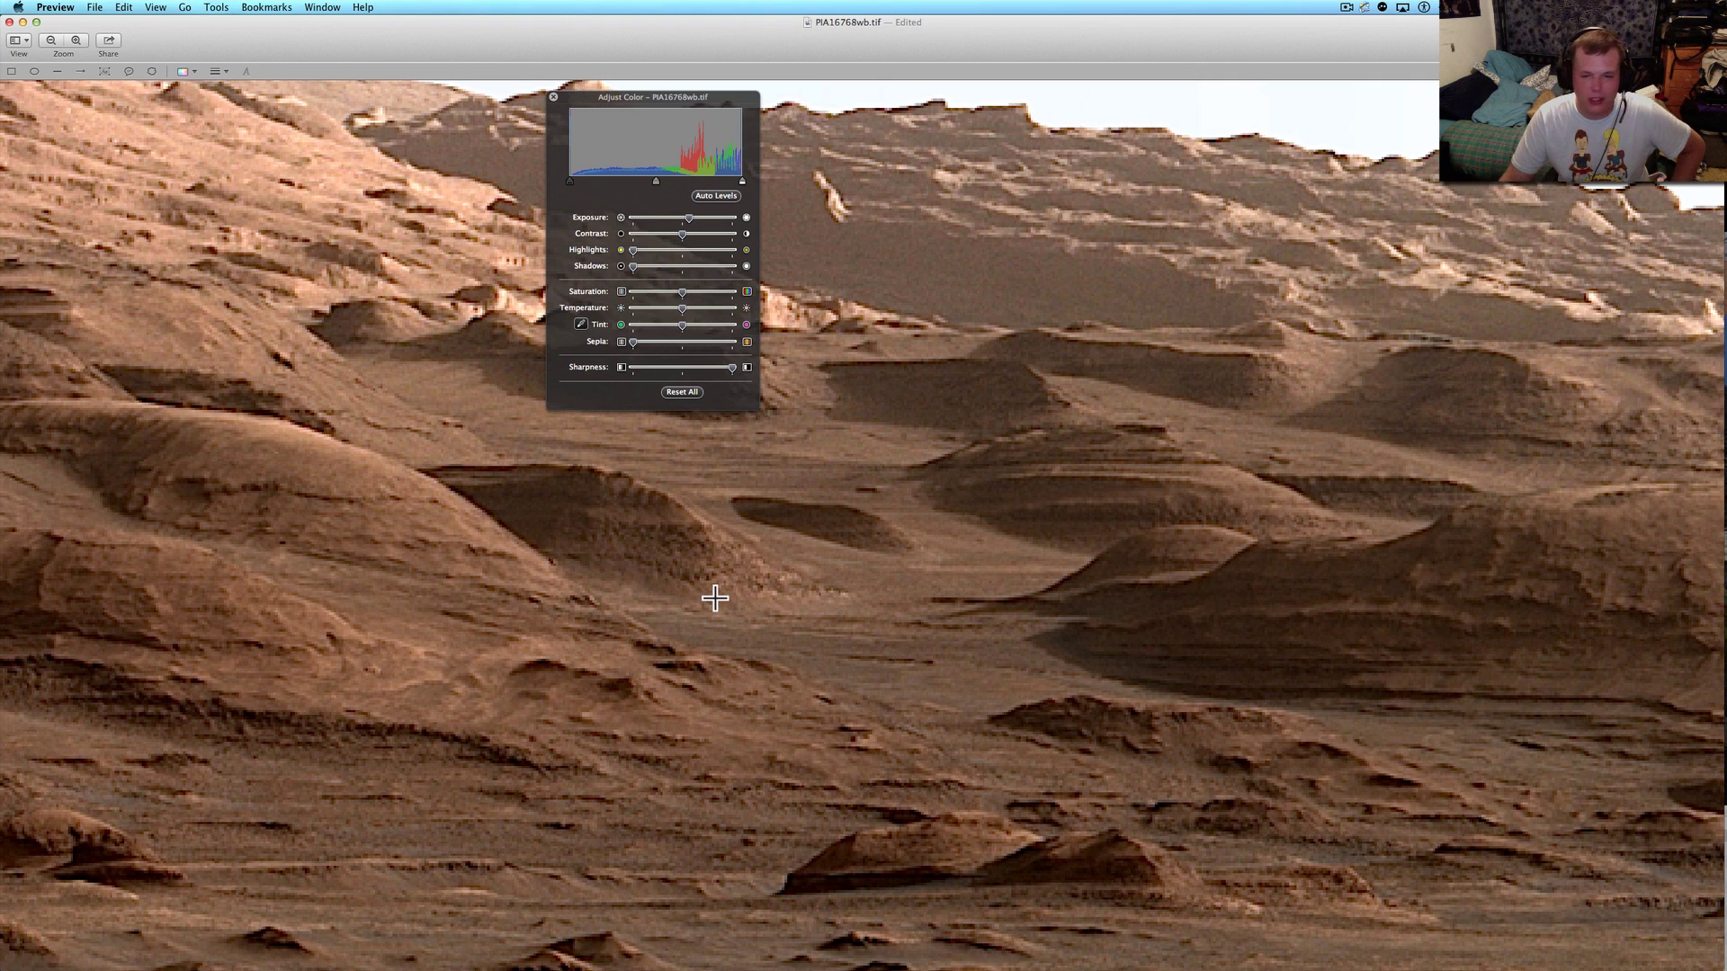
pyautogui.scroll(5, 716, 598)
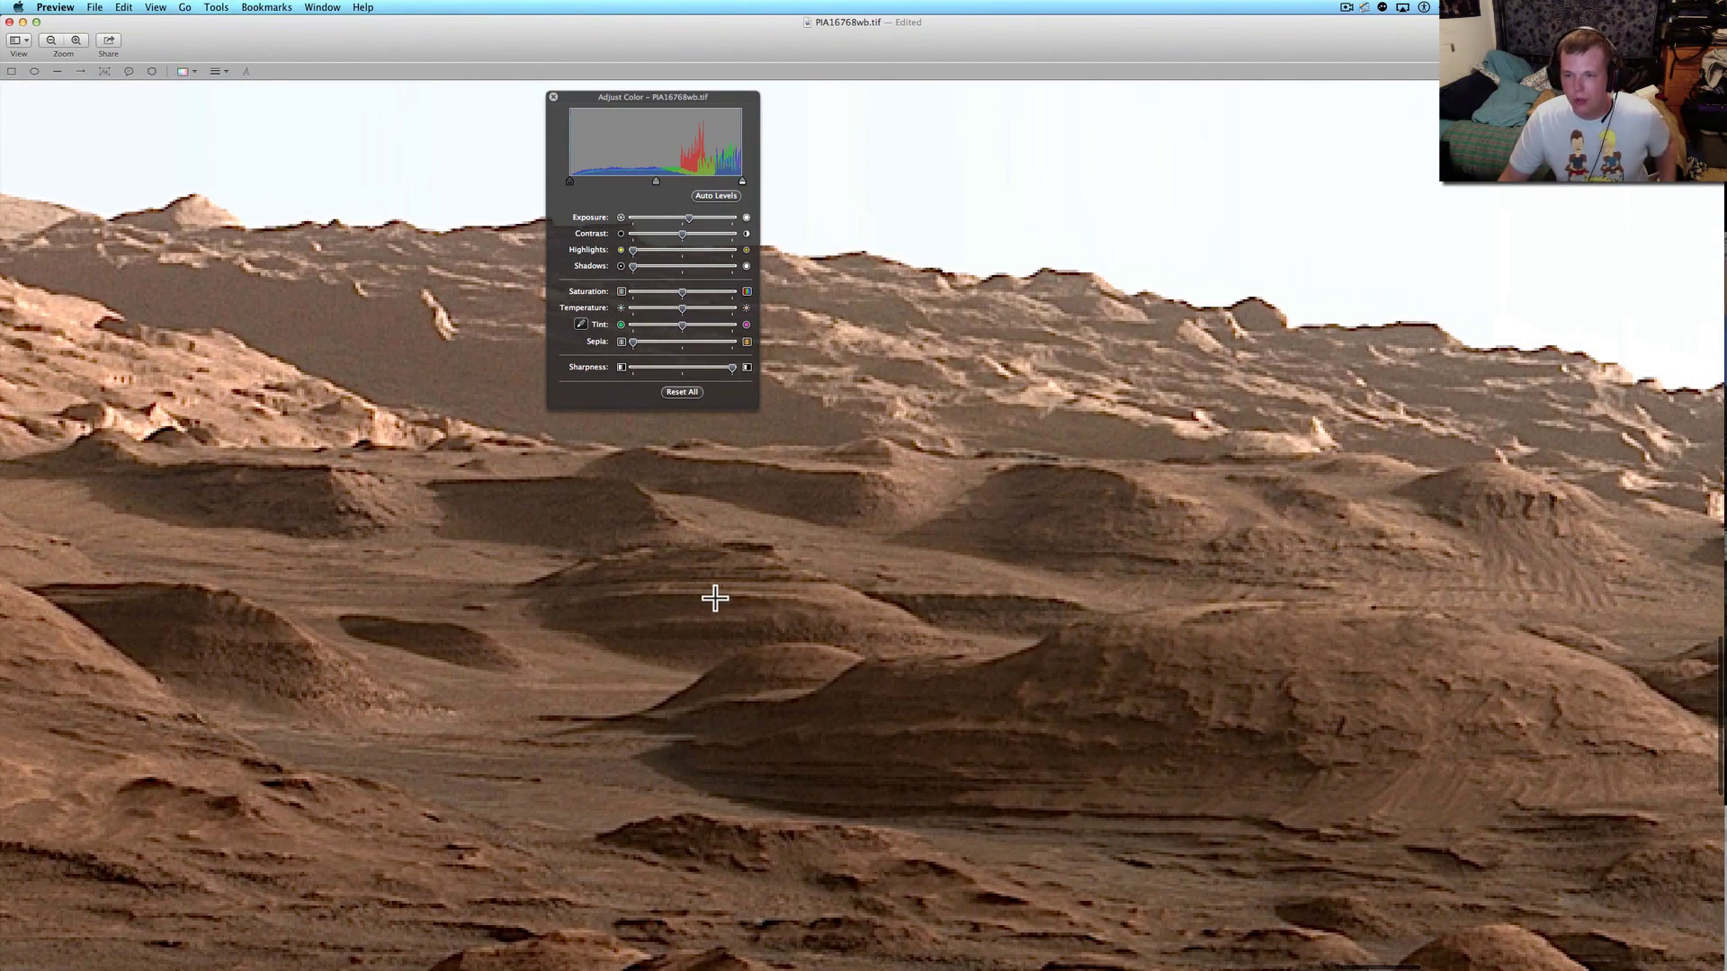
pyautogui.hscroll(4, 716, 598)
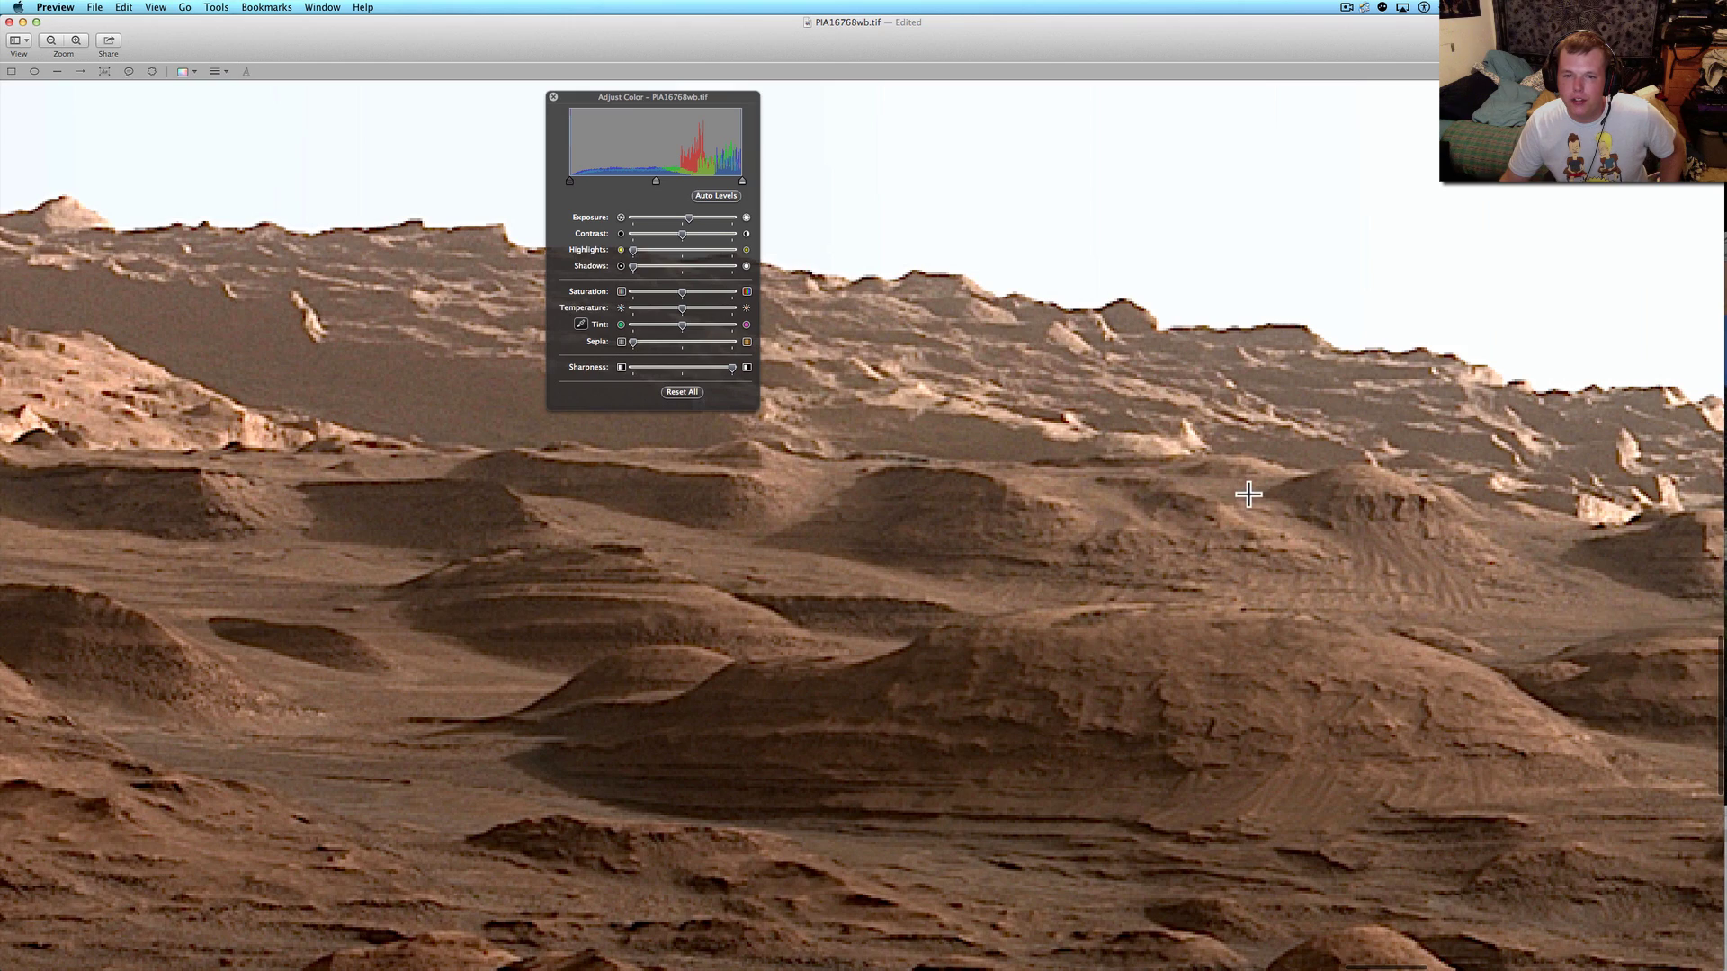
pyautogui.hscroll(3, 1245, 494)
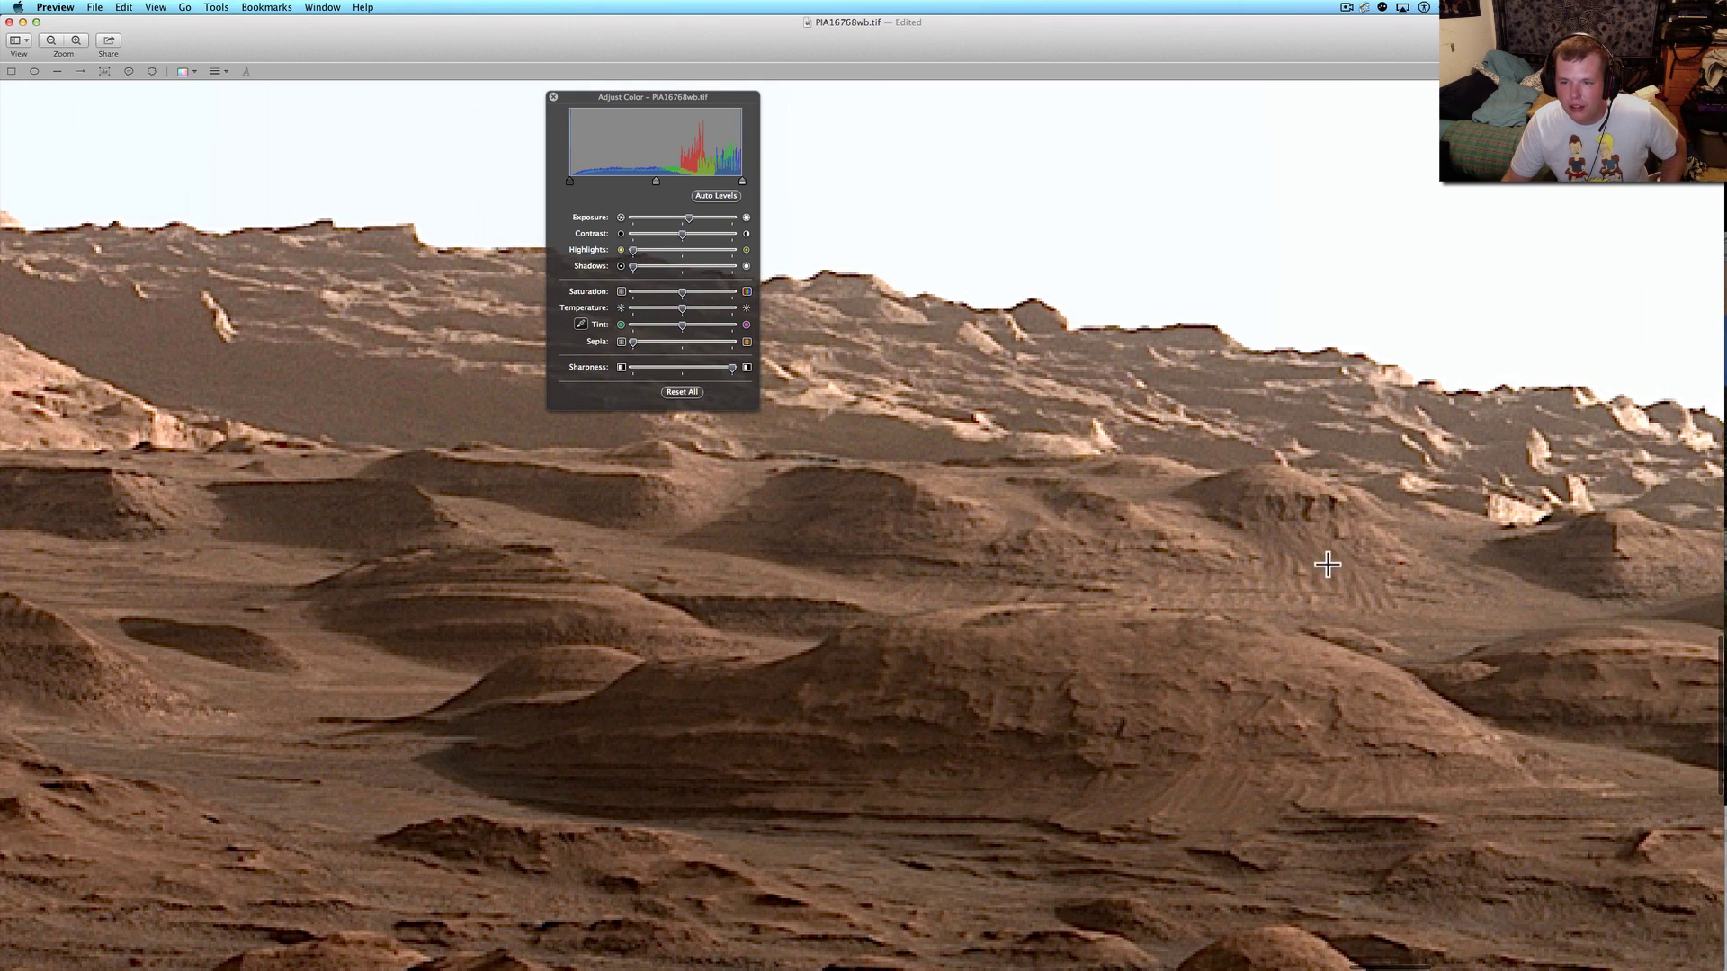
pyautogui.hscroll(-5, 1395, 585)
pyautogui.scroll(2, 1345, 535)
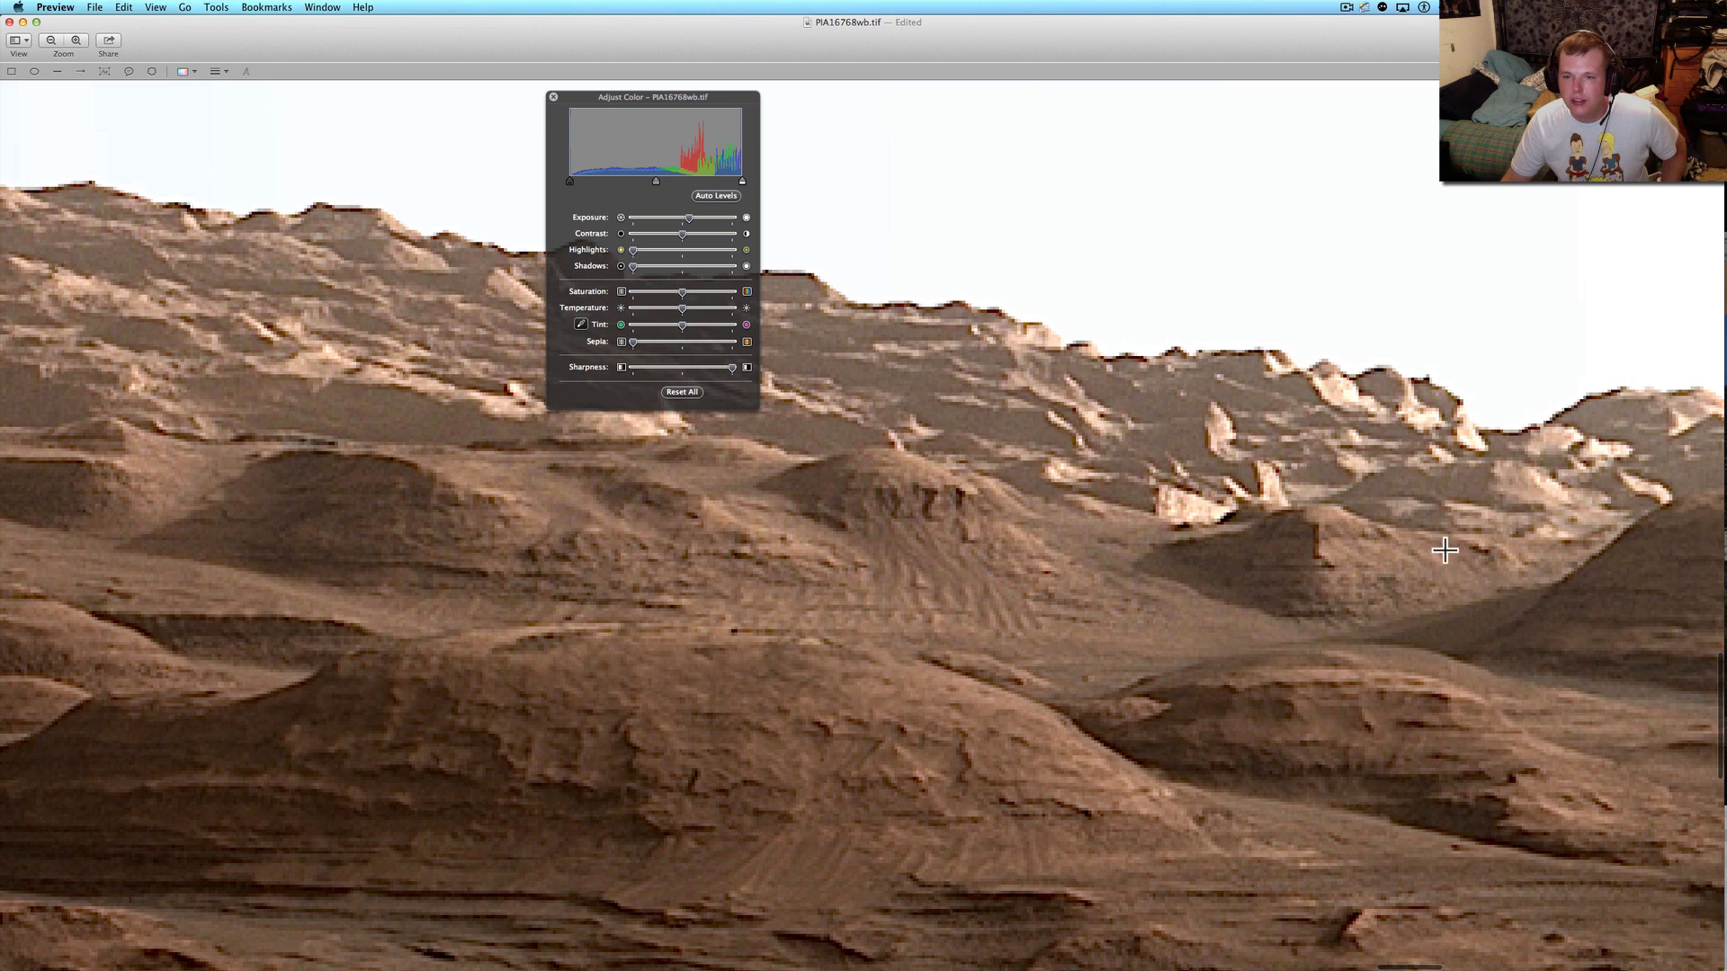
pyautogui.hscroll(5, 1443, 552)
pyautogui.hscroll(3, 1511, 546)
pyautogui.scroll(2, 973, 482)
pyautogui.scroll(1, 973, 482)
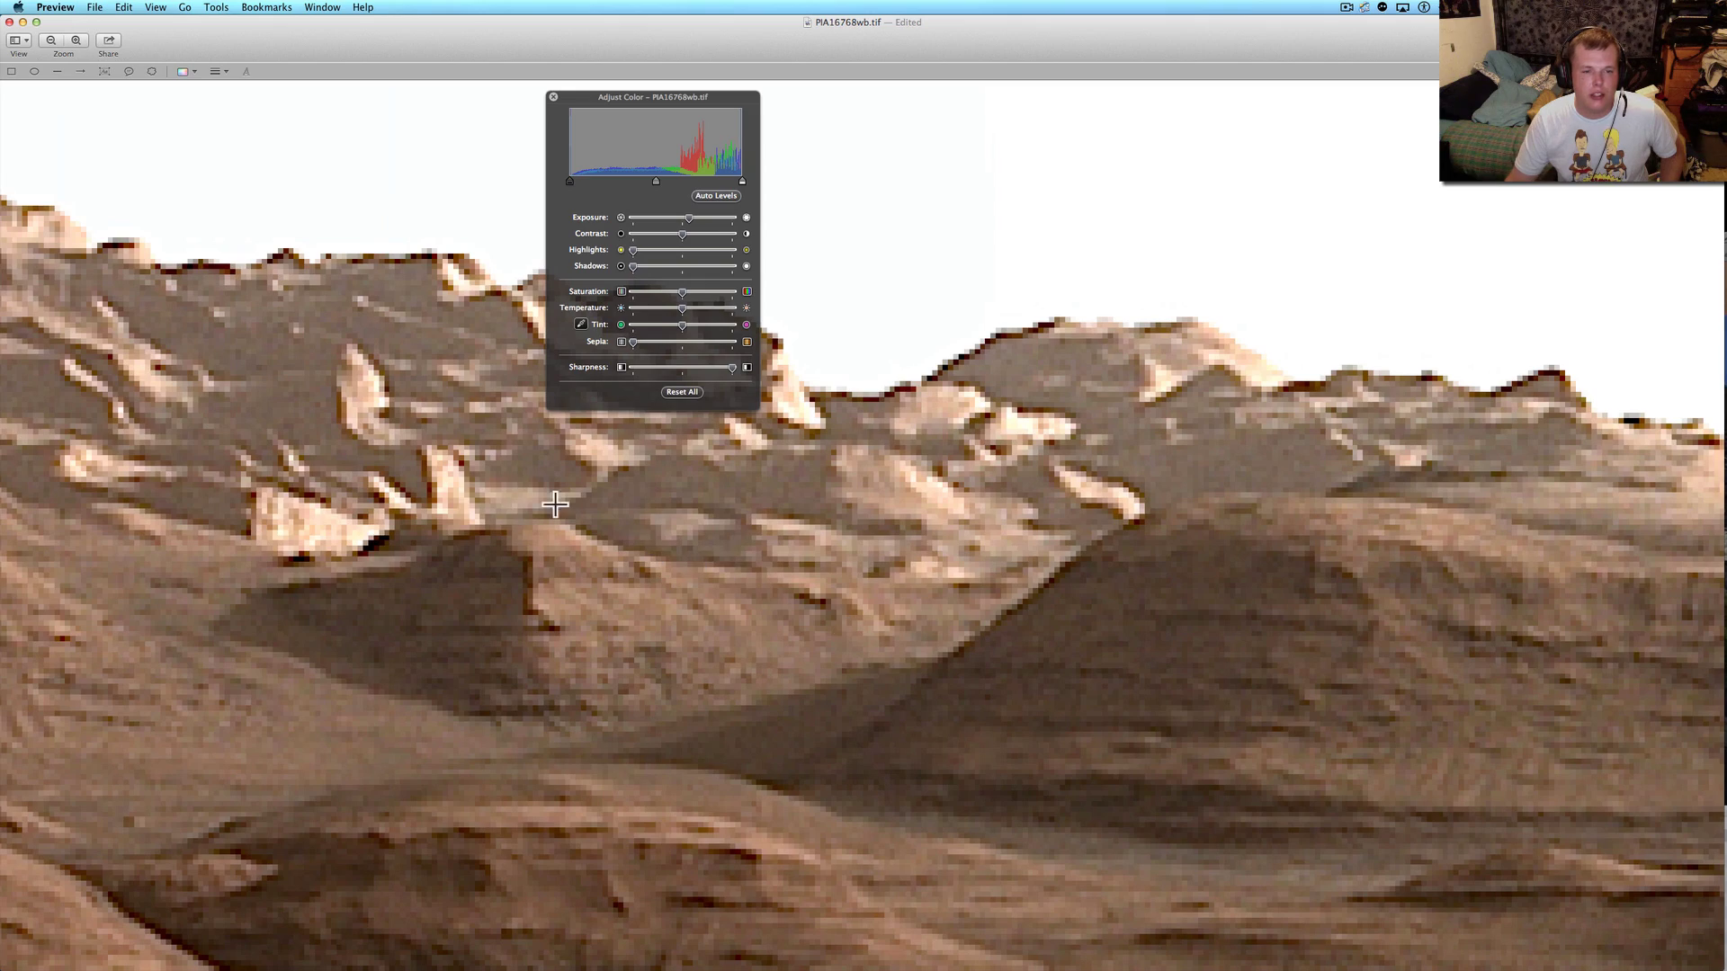
pyautogui.scroll(-2, 346, 697)
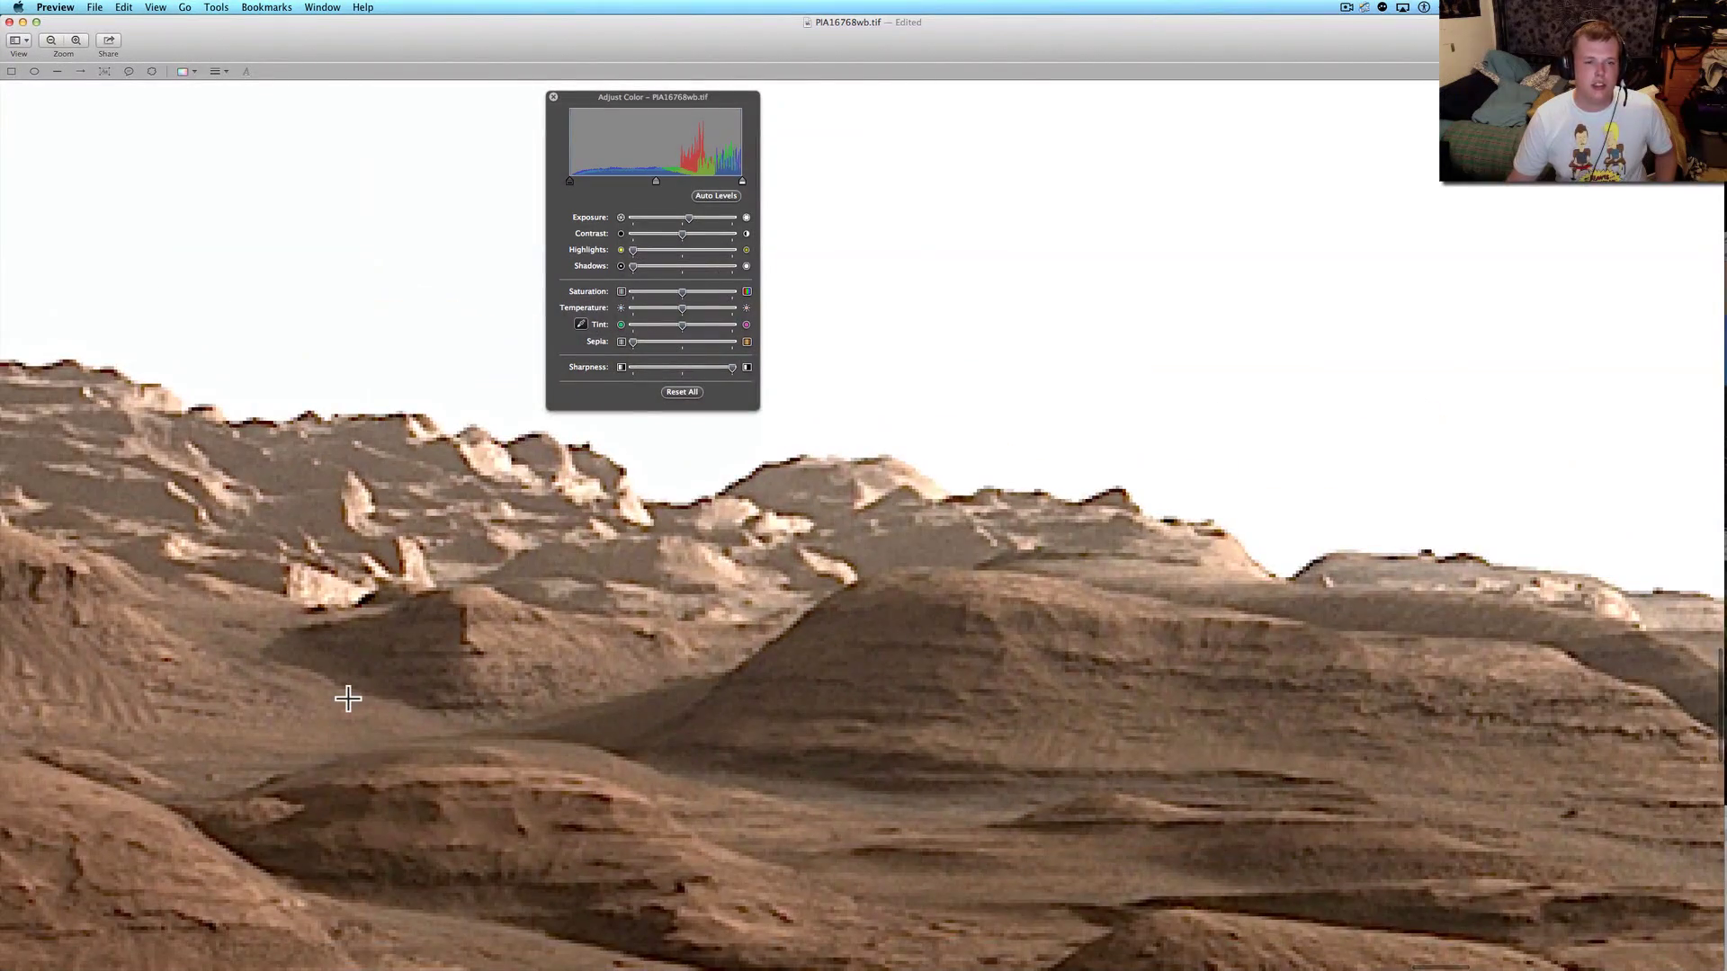
pyautogui.scroll(1, 347, 698)
pyautogui.scroll(1, 348, 698)
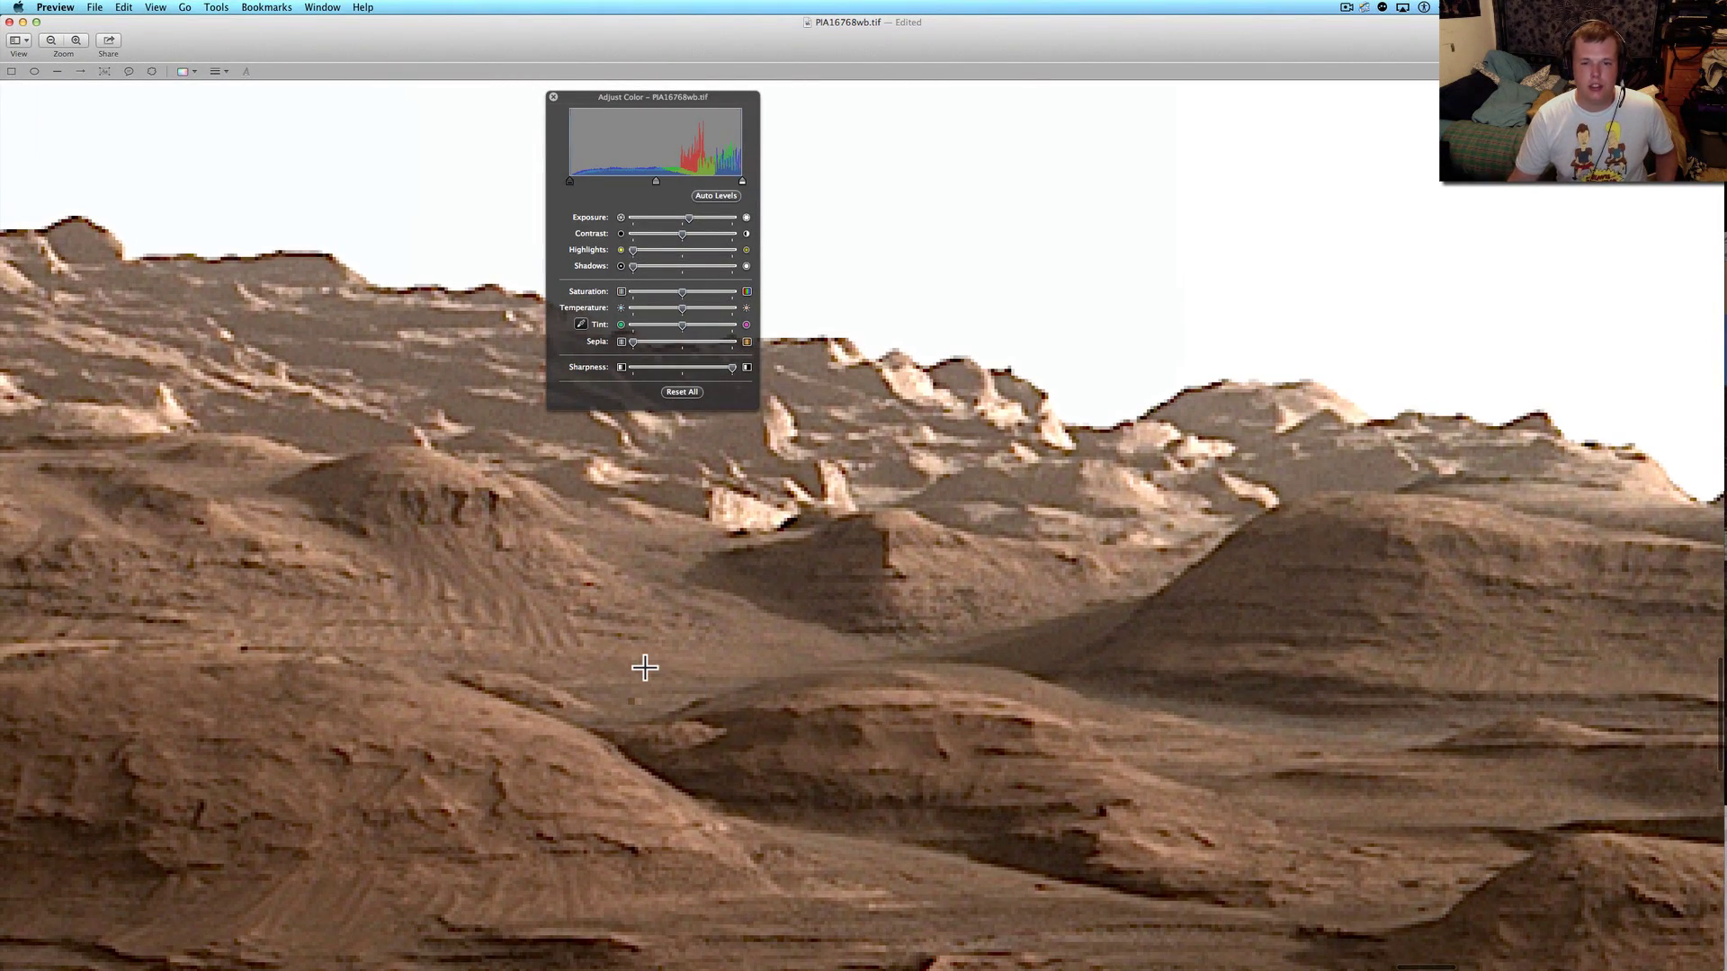
pyautogui.scroll(3, 644, 667)
pyautogui.scroll(-5, 643, 668)
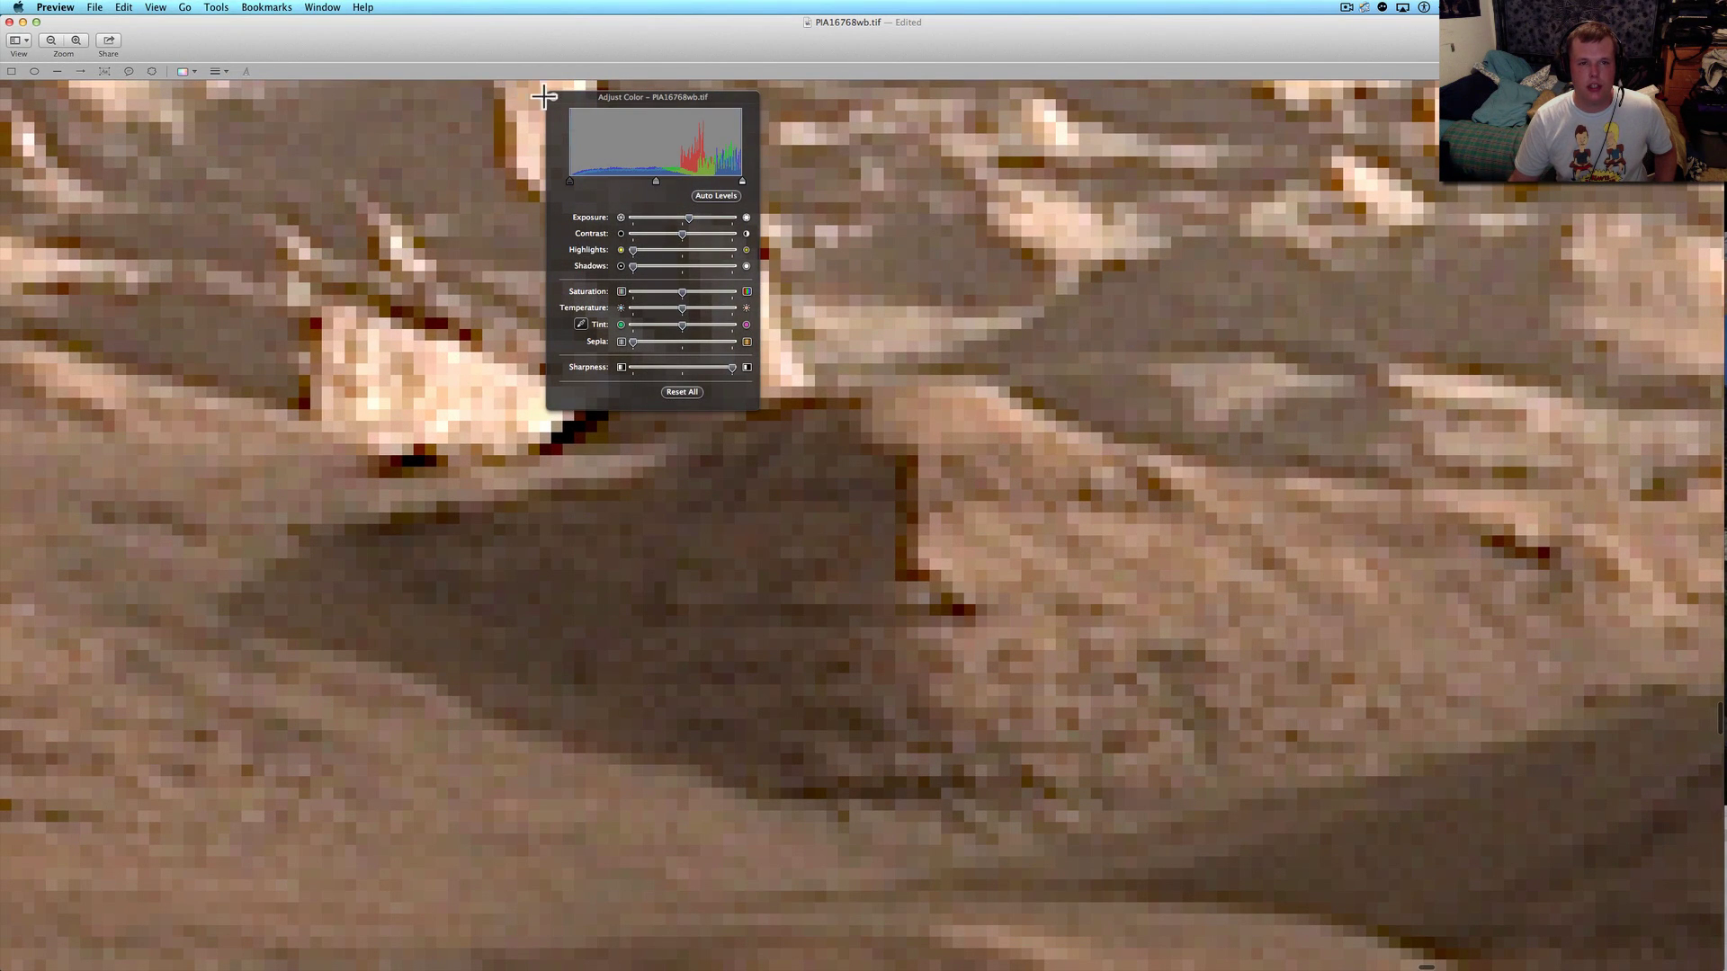
# Move the Adjust Color panel aside so it no longer covers the panorama.
pyautogui.moveTo(587, 103); pyautogui.dragTo(41, 134)
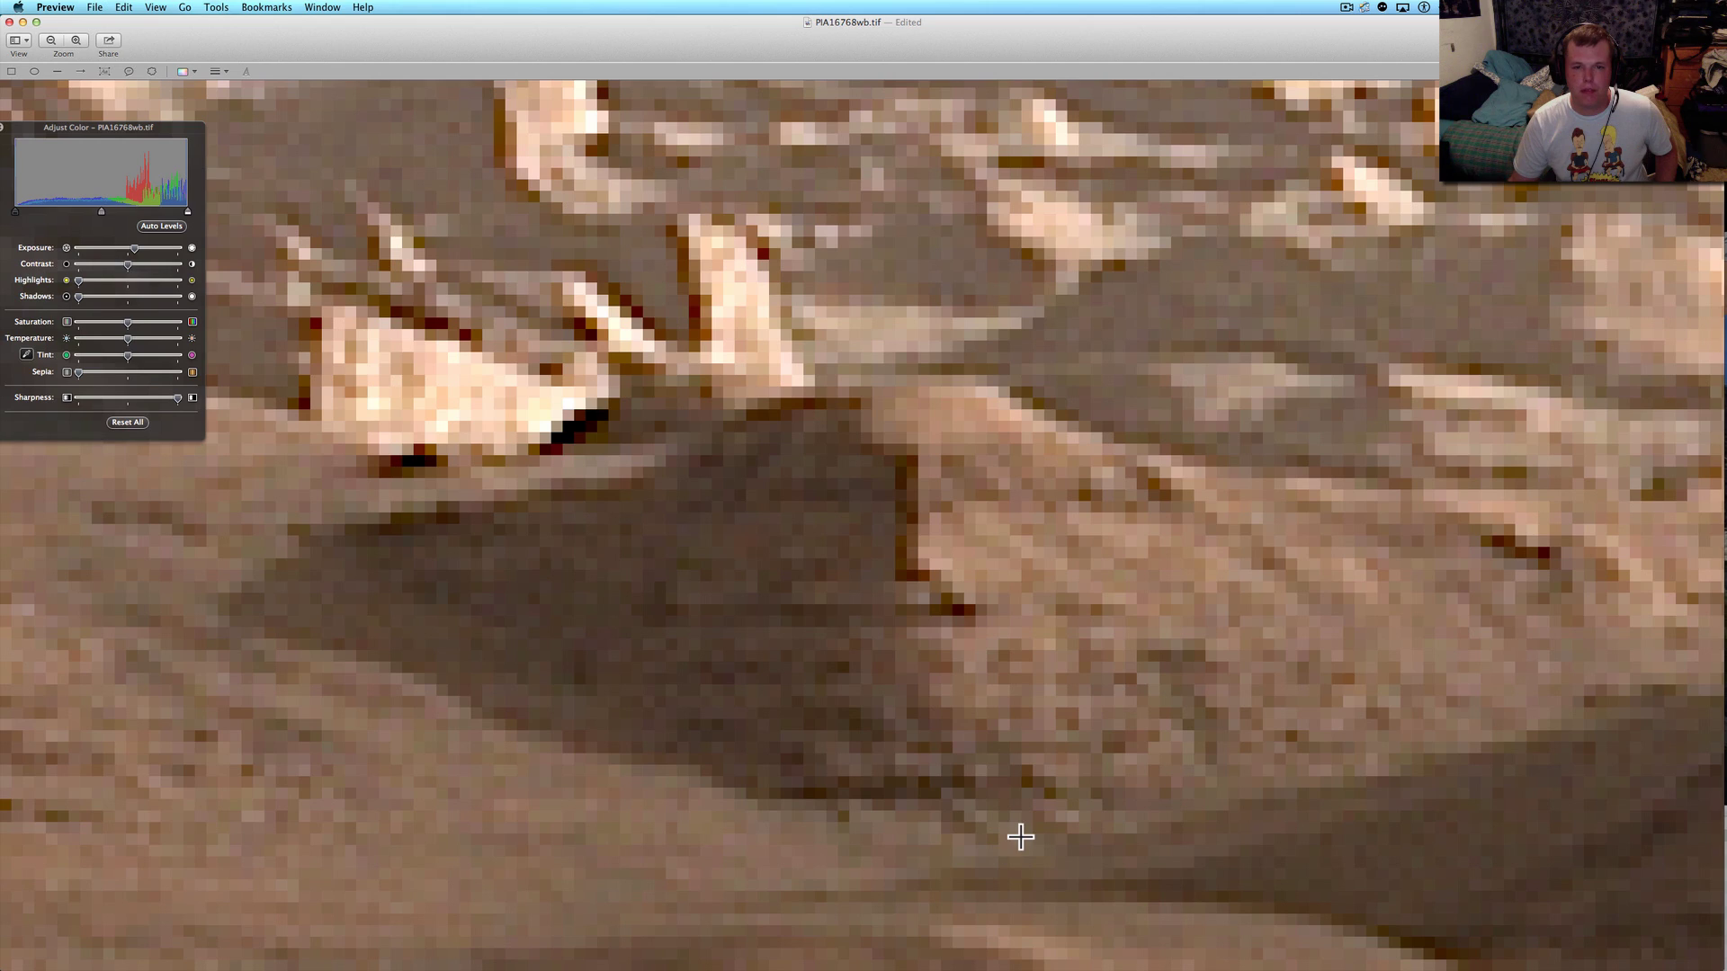
pyautogui.scroll(-5, 1020, 838)
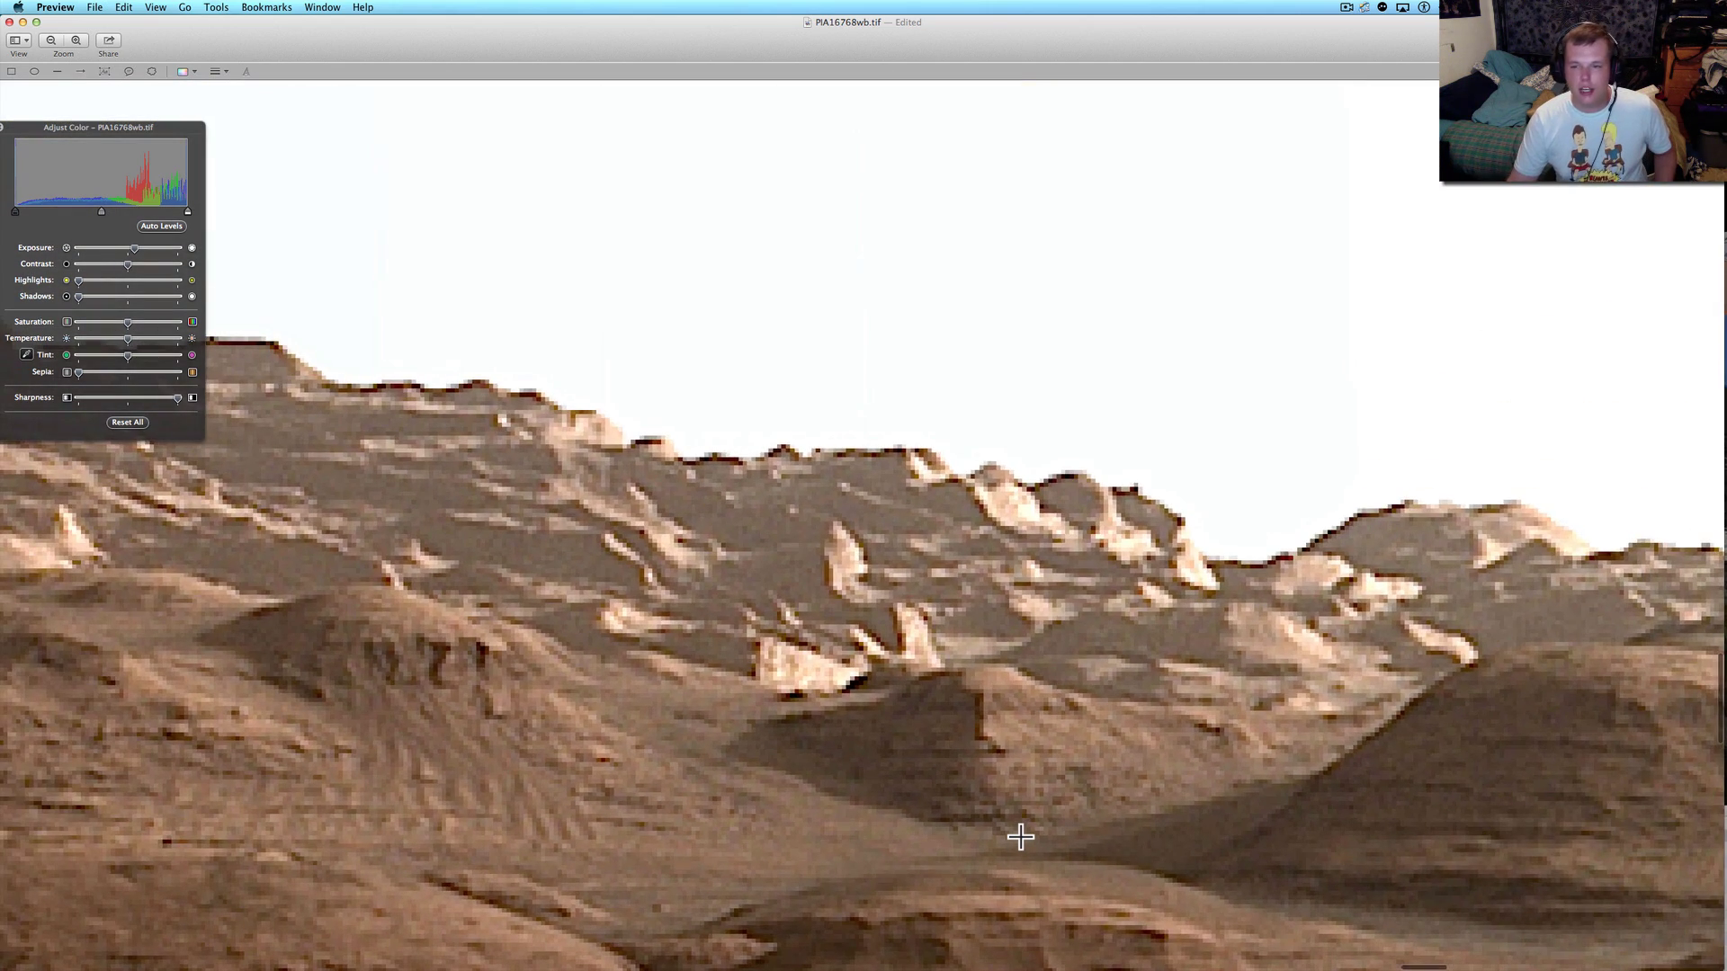
pyautogui.scroll(-2, 1020, 838)
pyautogui.scroll(-3, 1021, 837)
pyautogui.scroll(-2, 1021, 838)
pyautogui.scroll(-2, 1020, 836)
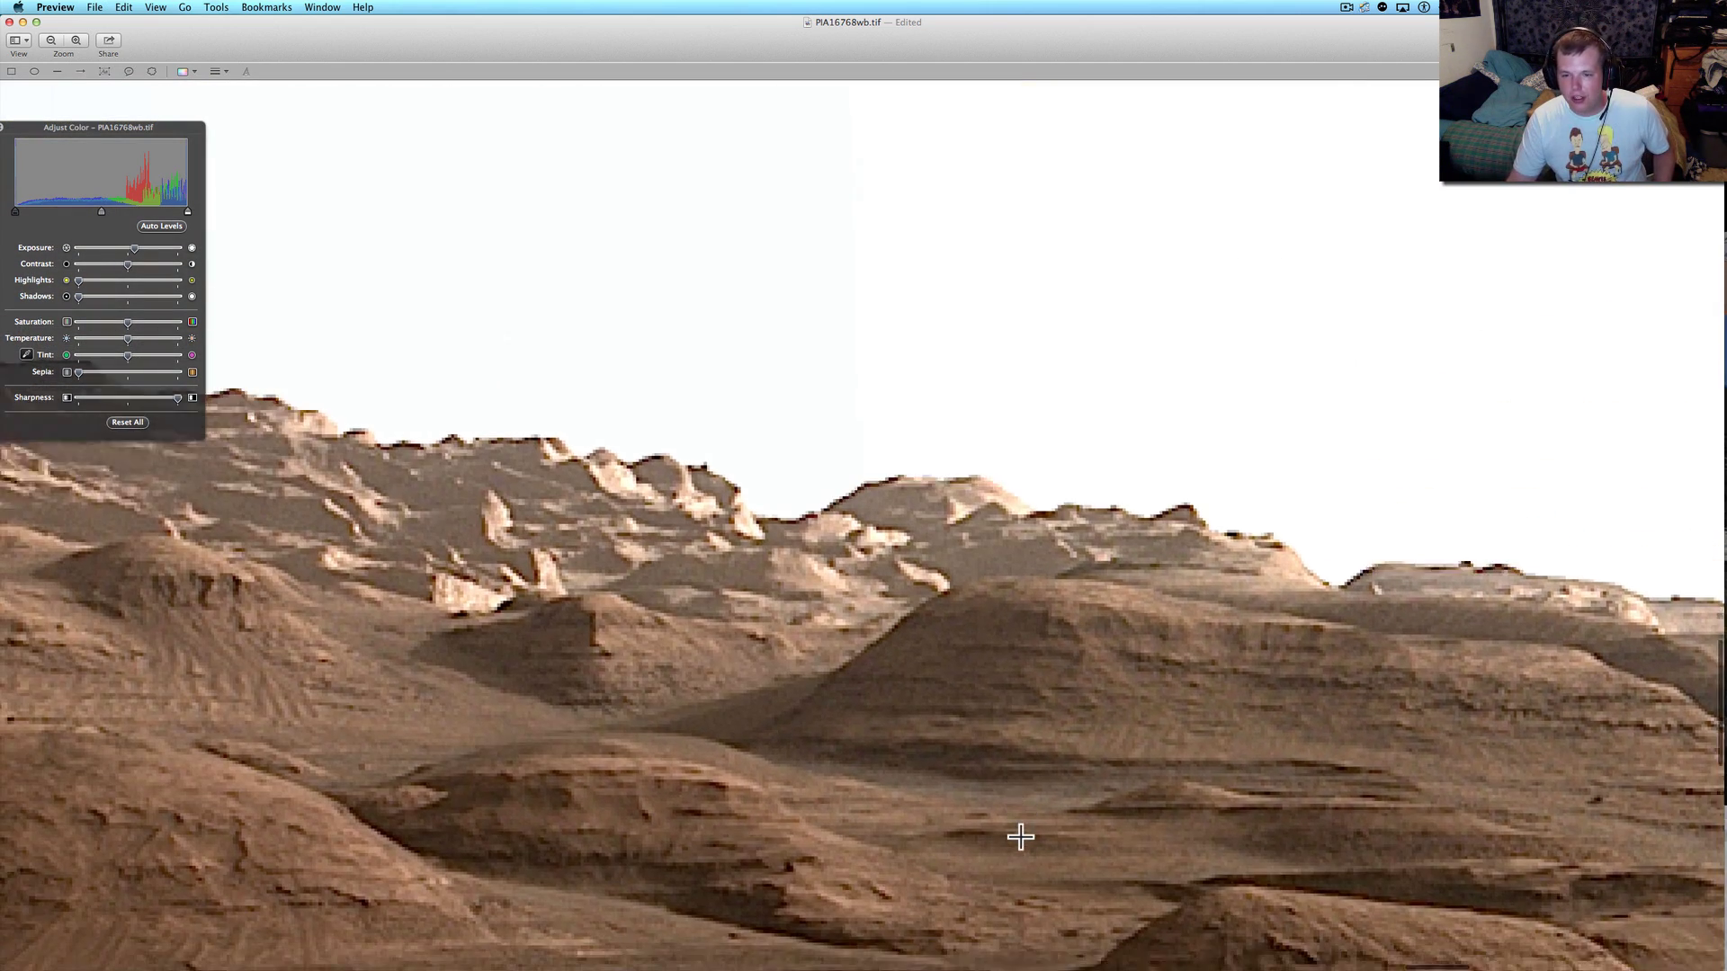
pyautogui.scroll(-2, 1021, 837)
pyautogui.scroll(-1, 1021, 837)
pyautogui.scroll(-2, 1020, 837)
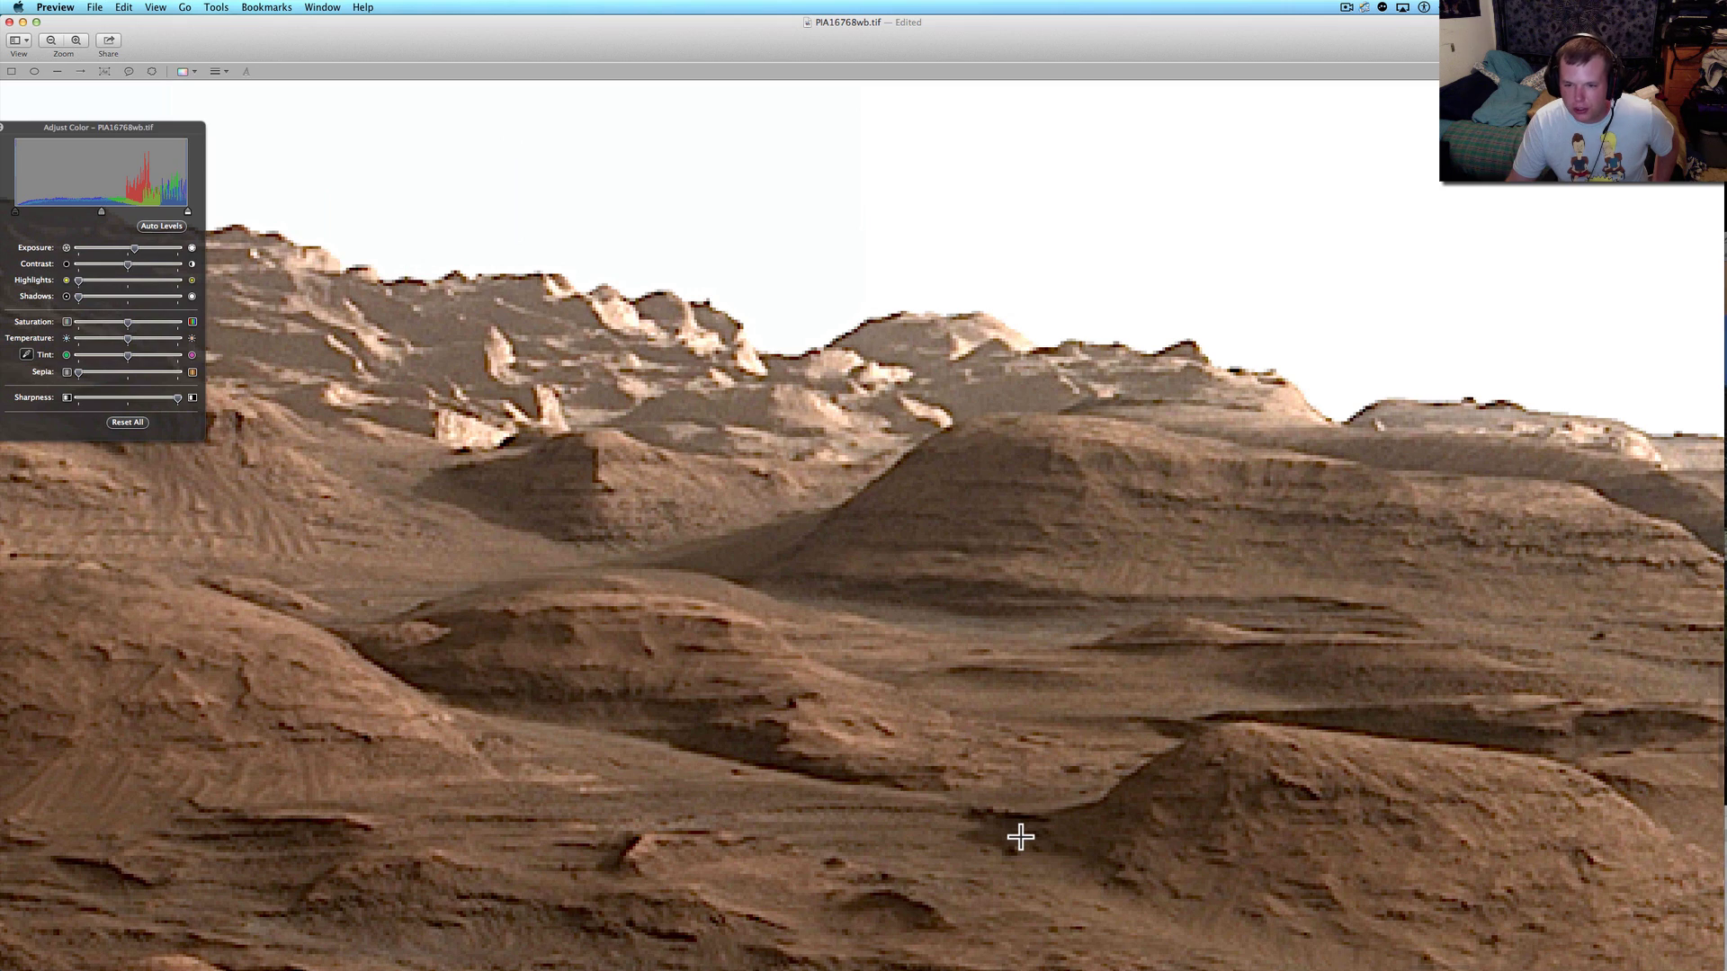
pyautogui.scroll(3, 1021, 837)
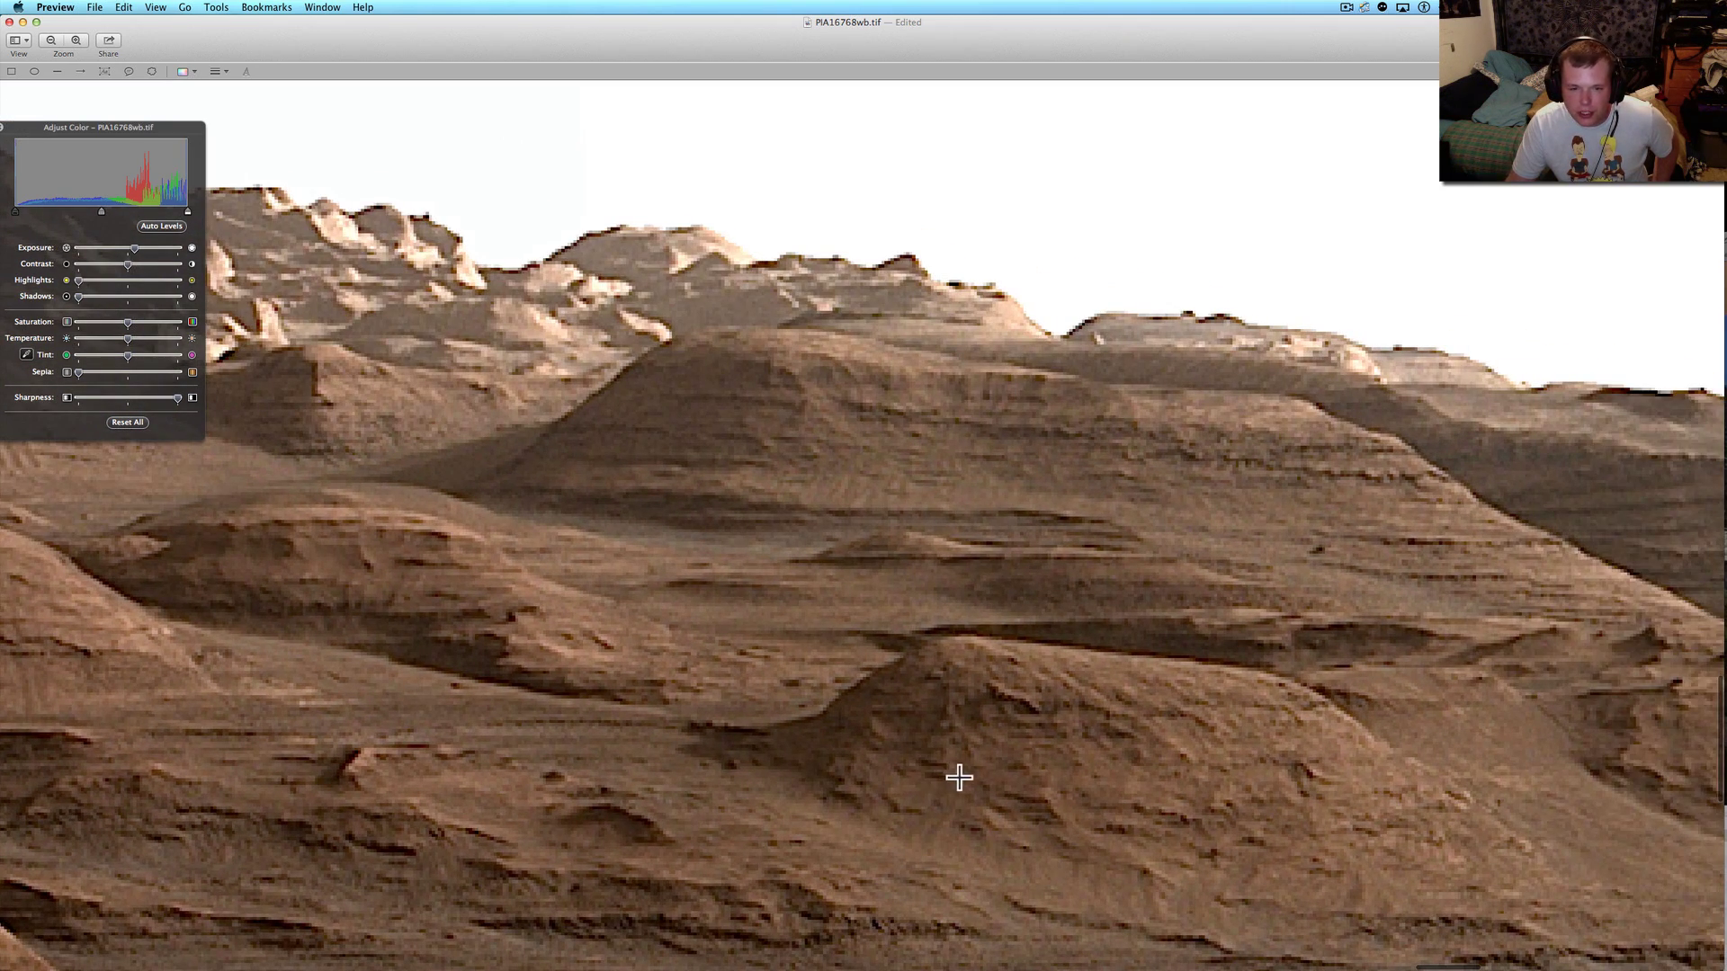
pyautogui.scroll(5, 962, 779)
pyautogui.scroll(1, 962, 778)
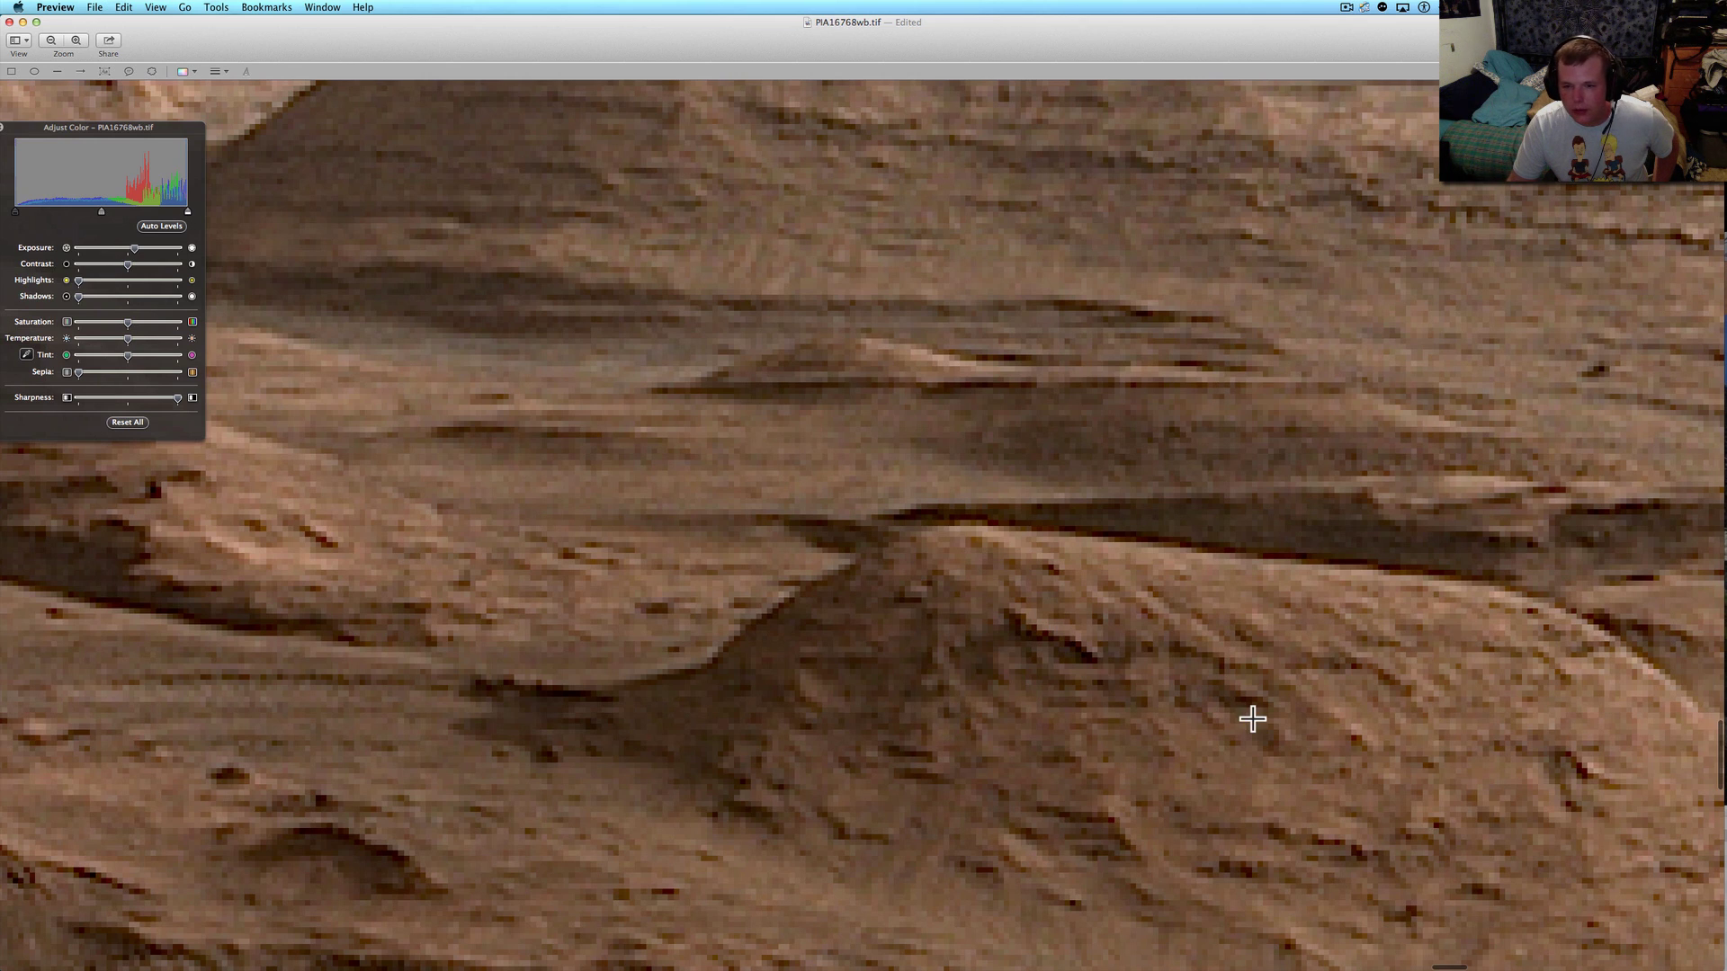
pyautogui.hscroll(5, 1257, 722)
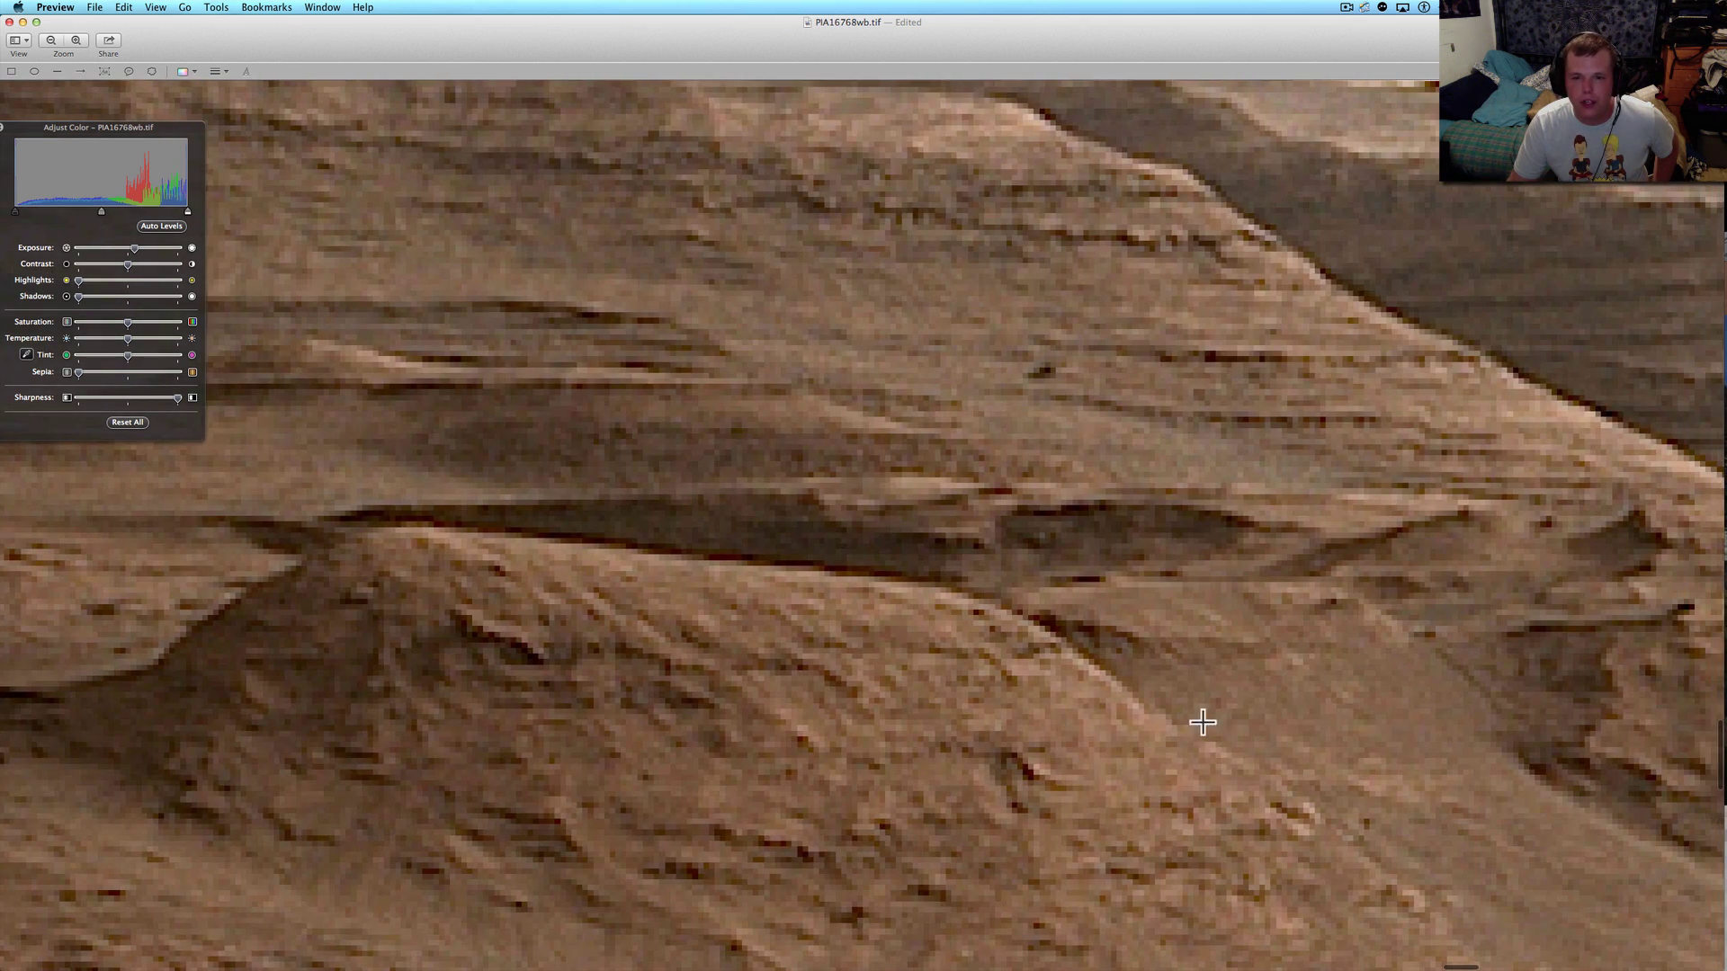
pyautogui.scroll(-5, 1202, 742)
pyautogui.scroll(-2, 1202, 743)
pyautogui.scroll(-1, 1201, 743)
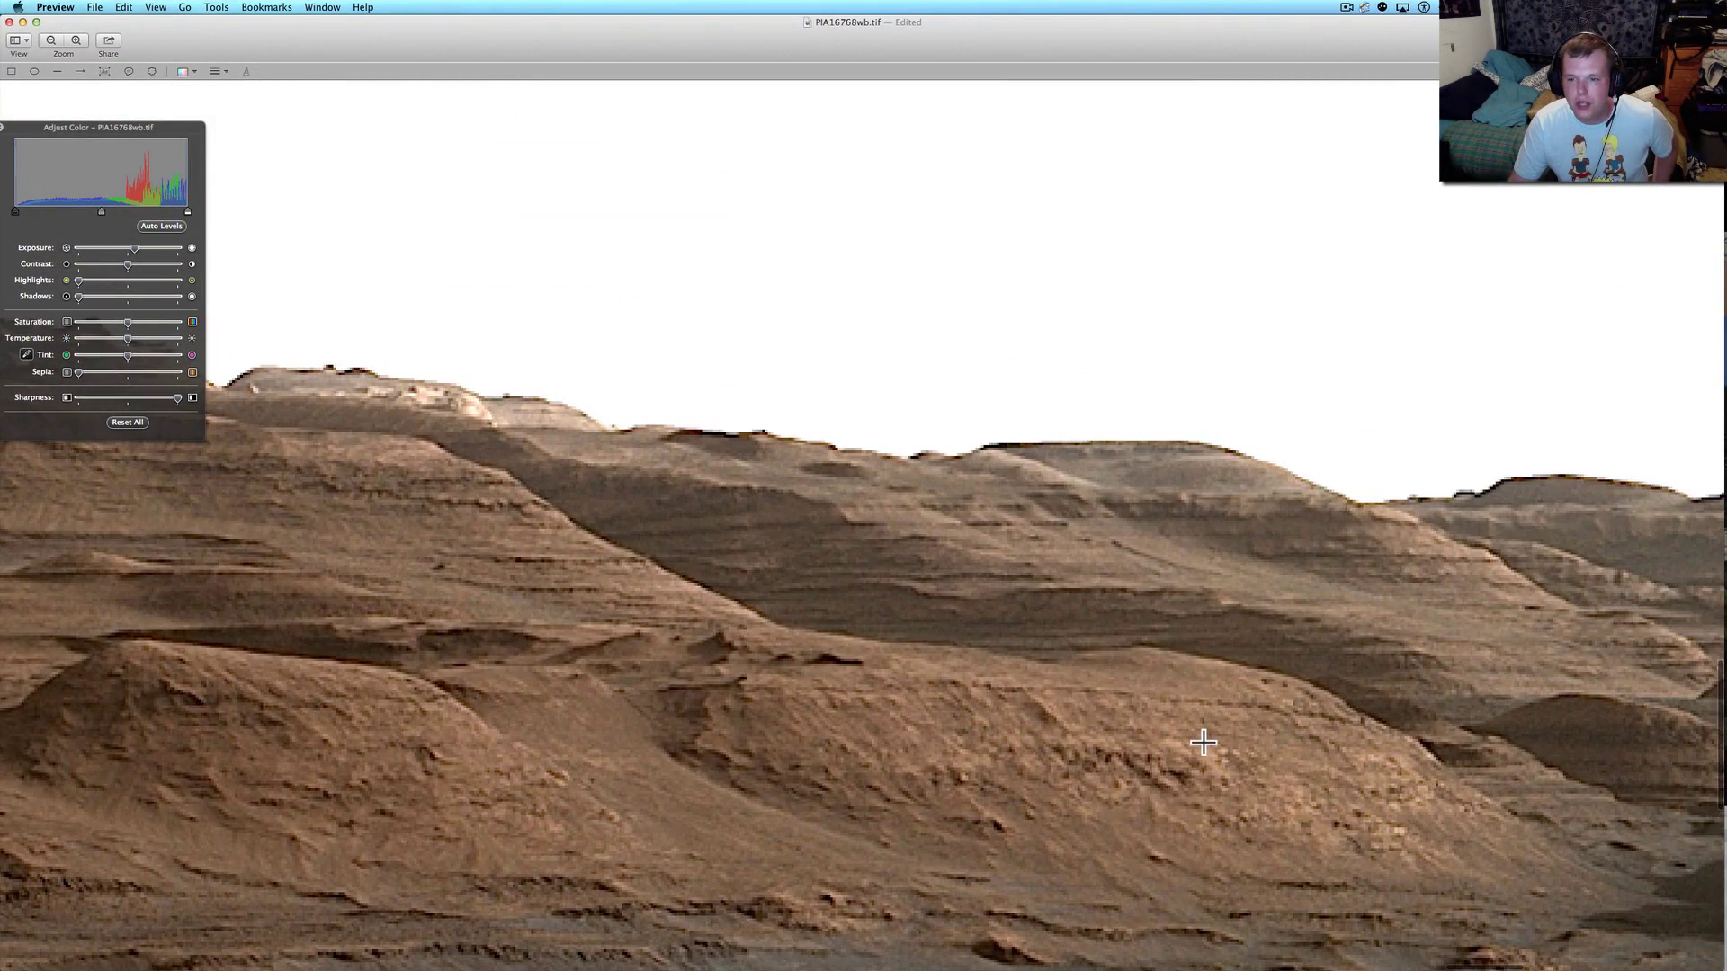
pyautogui.scroll(-1, 1202, 742)
pyautogui.scroll(2, 1531, 806)
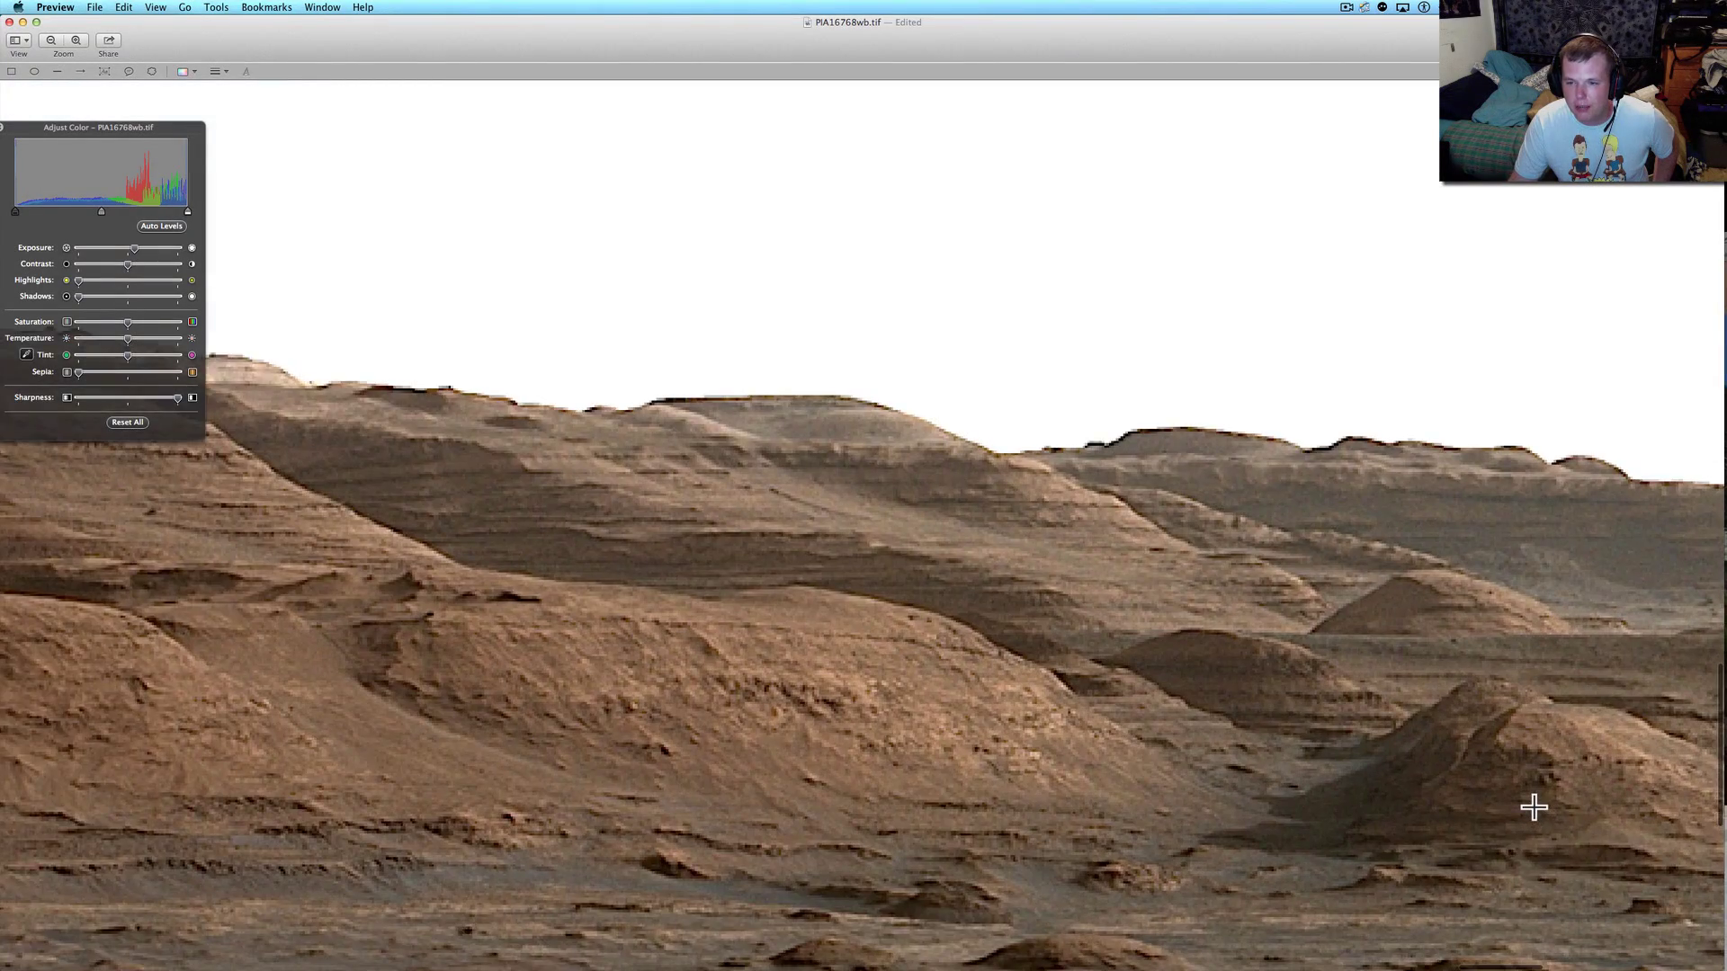
pyautogui.scroll(2, 1534, 808)
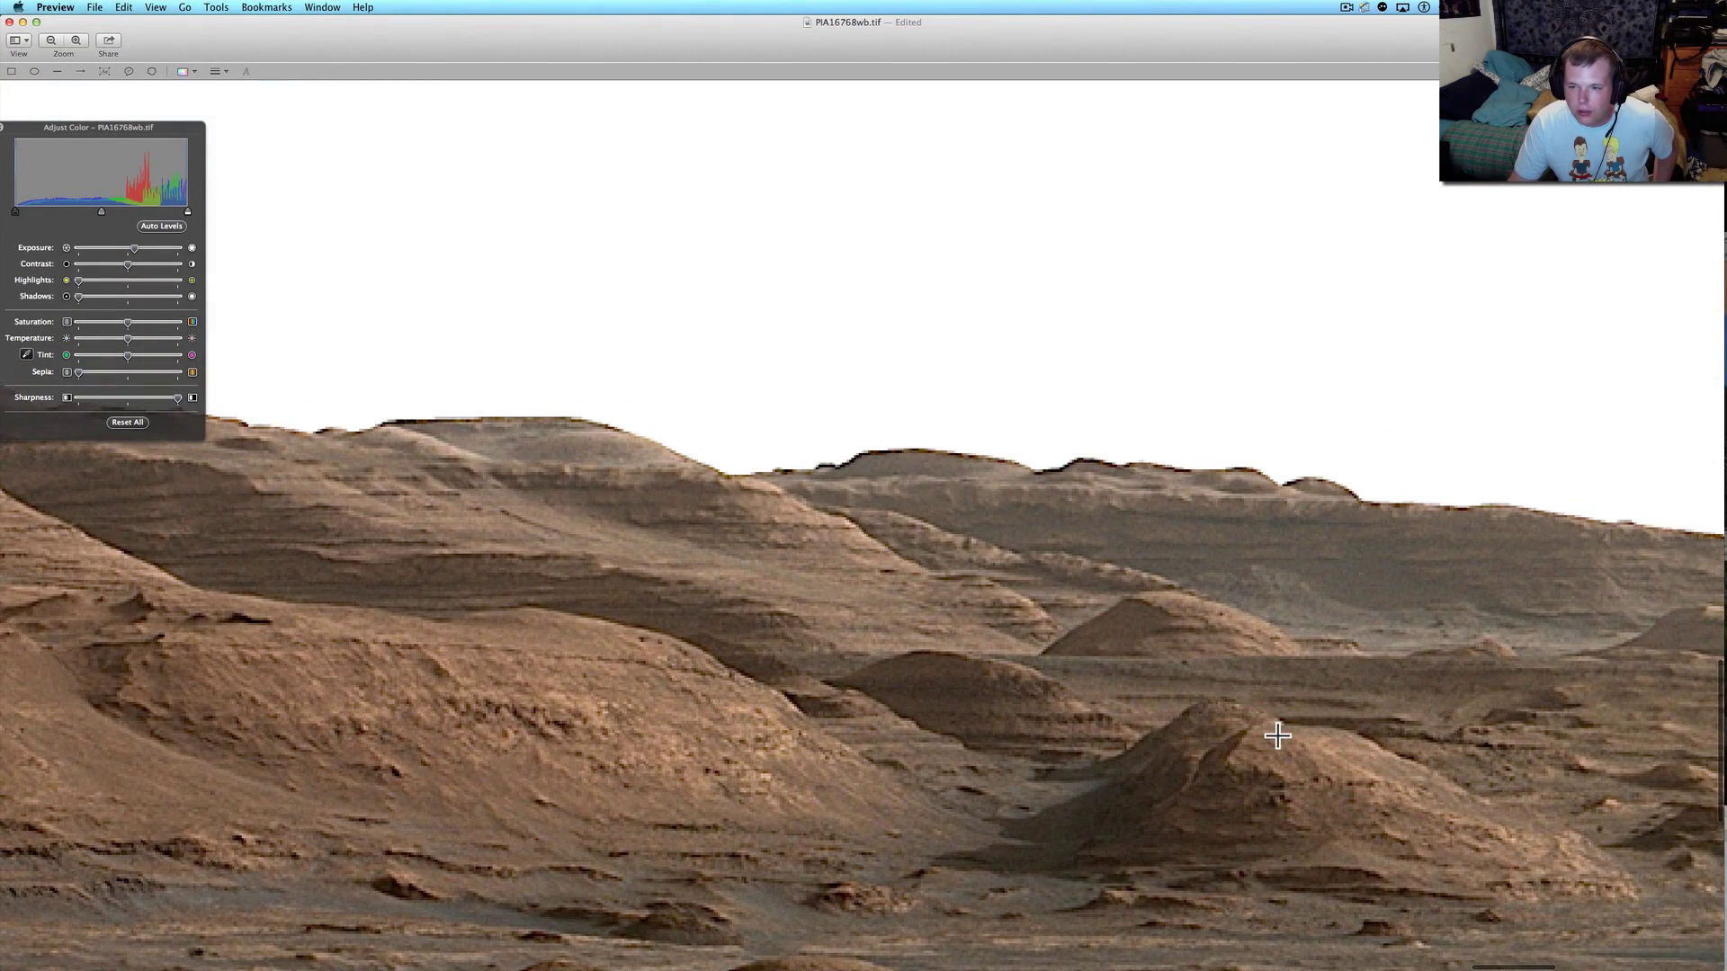
pyautogui.scroll(2, 1277, 736)
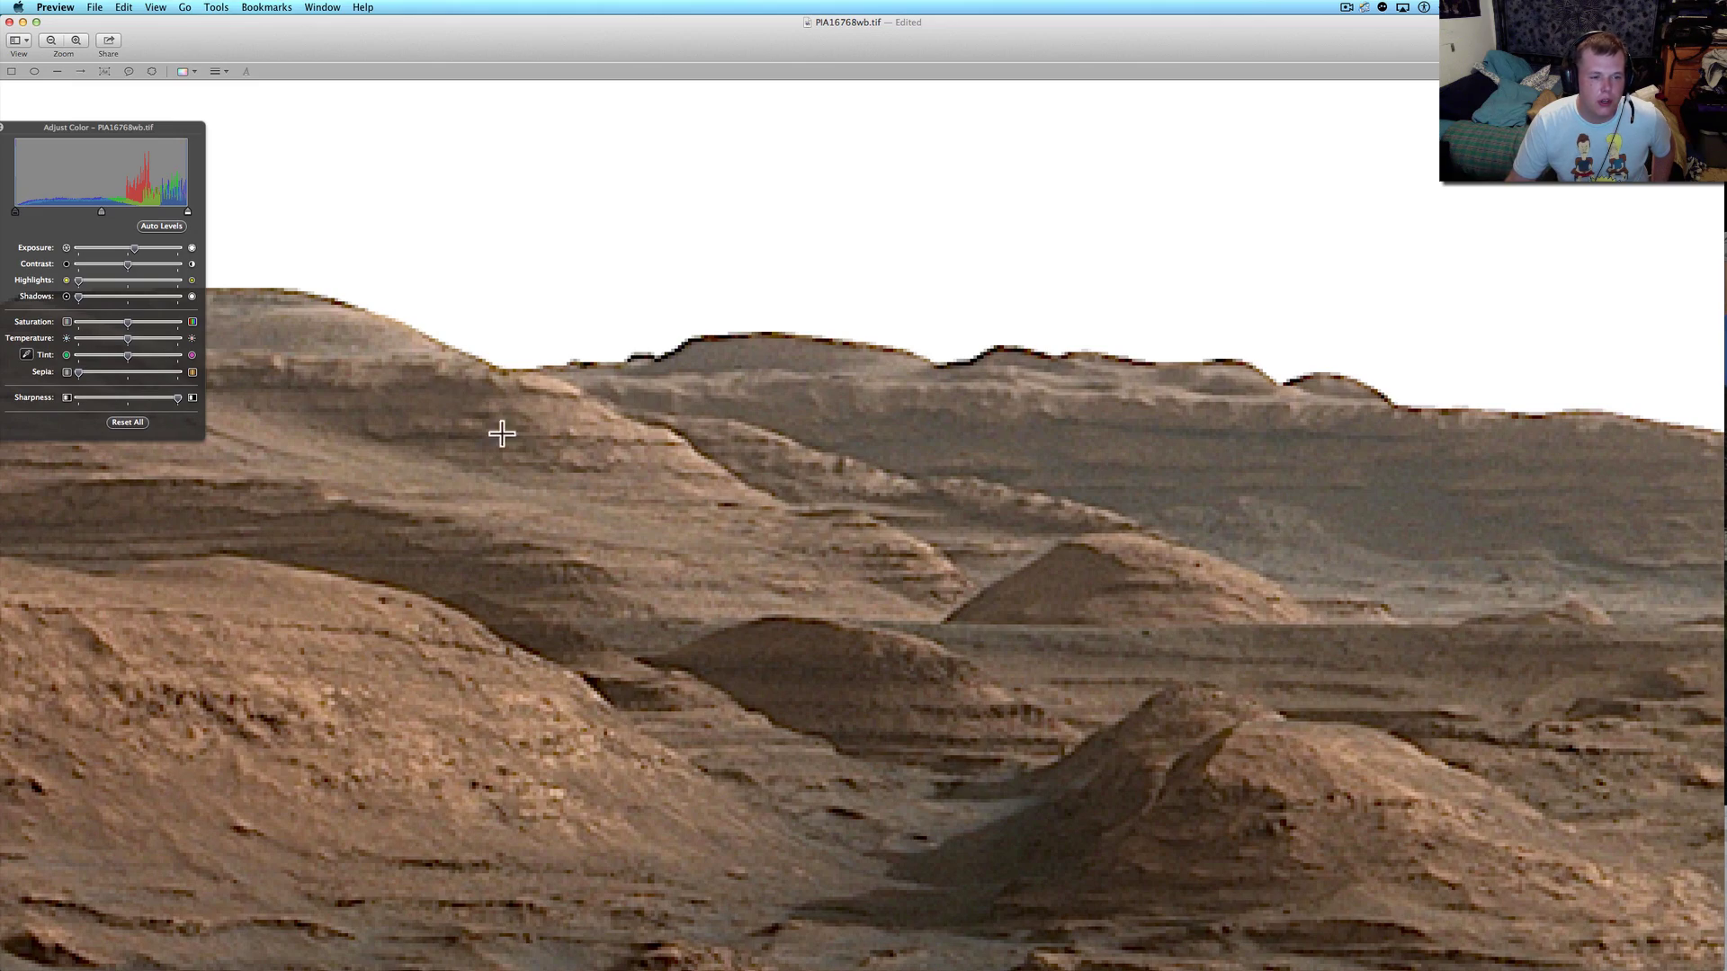
pyautogui.scroll(2, 386, 681)
pyautogui.scroll(2, 387, 674)
pyautogui.scroll(2, 388, 674)
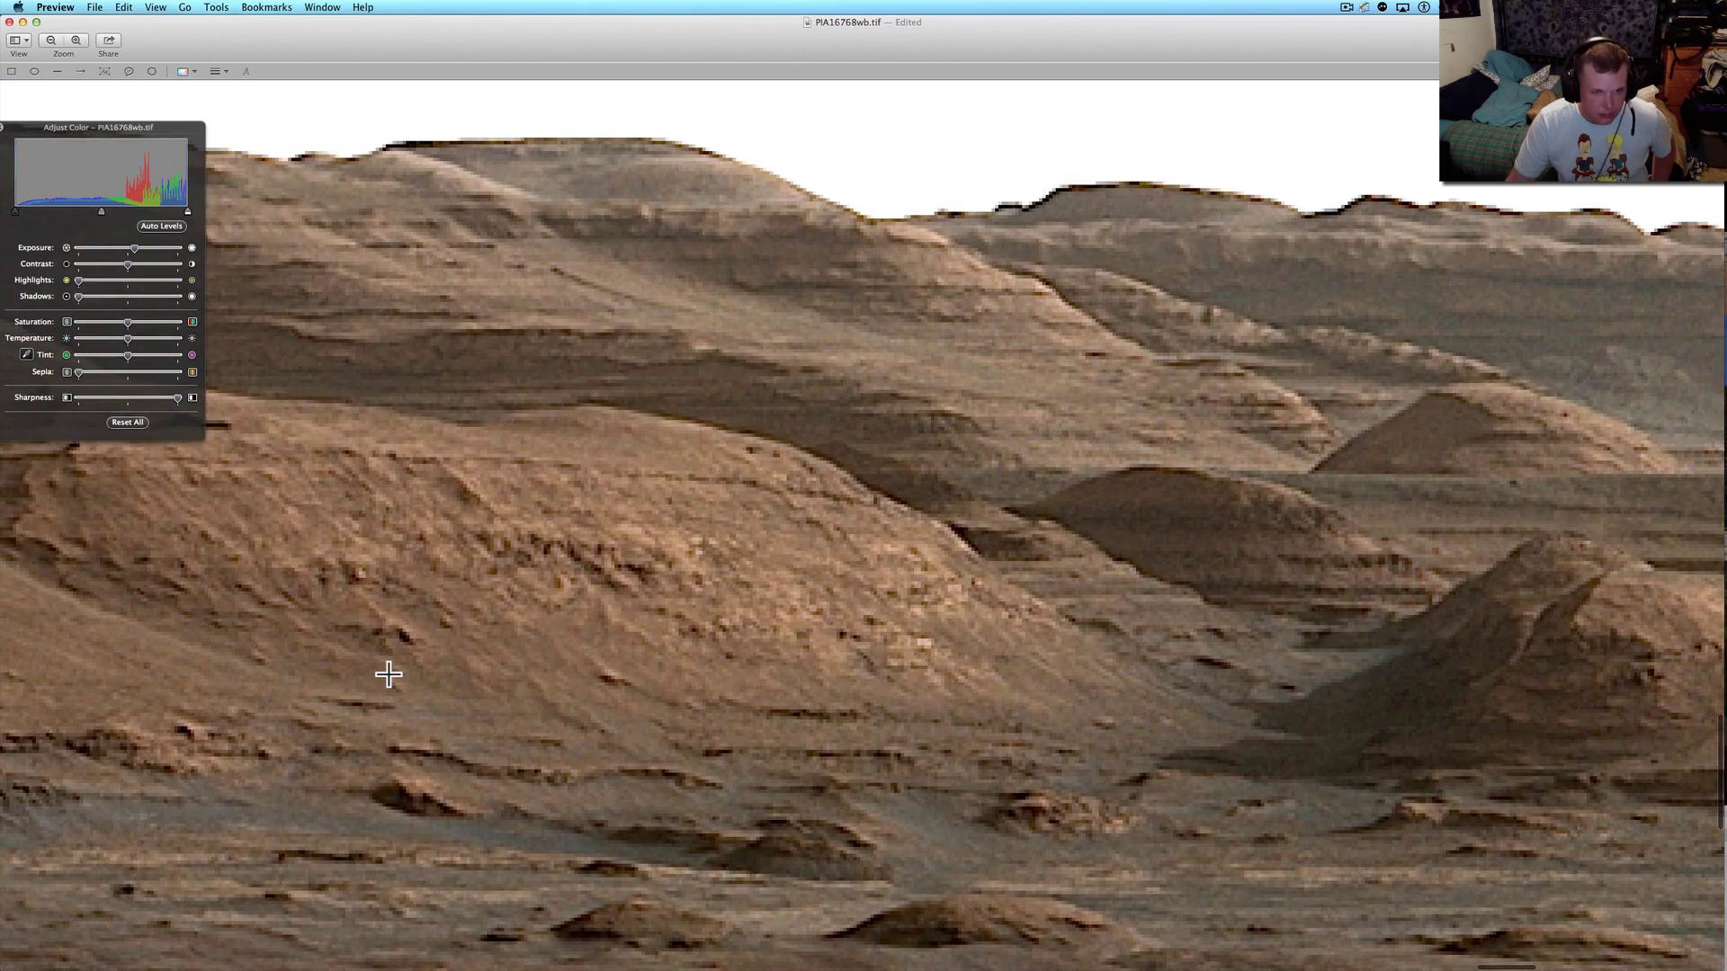
pyautogui.scroll(2, 388, 674)
pyautogui.scroll(2, 590, 743)
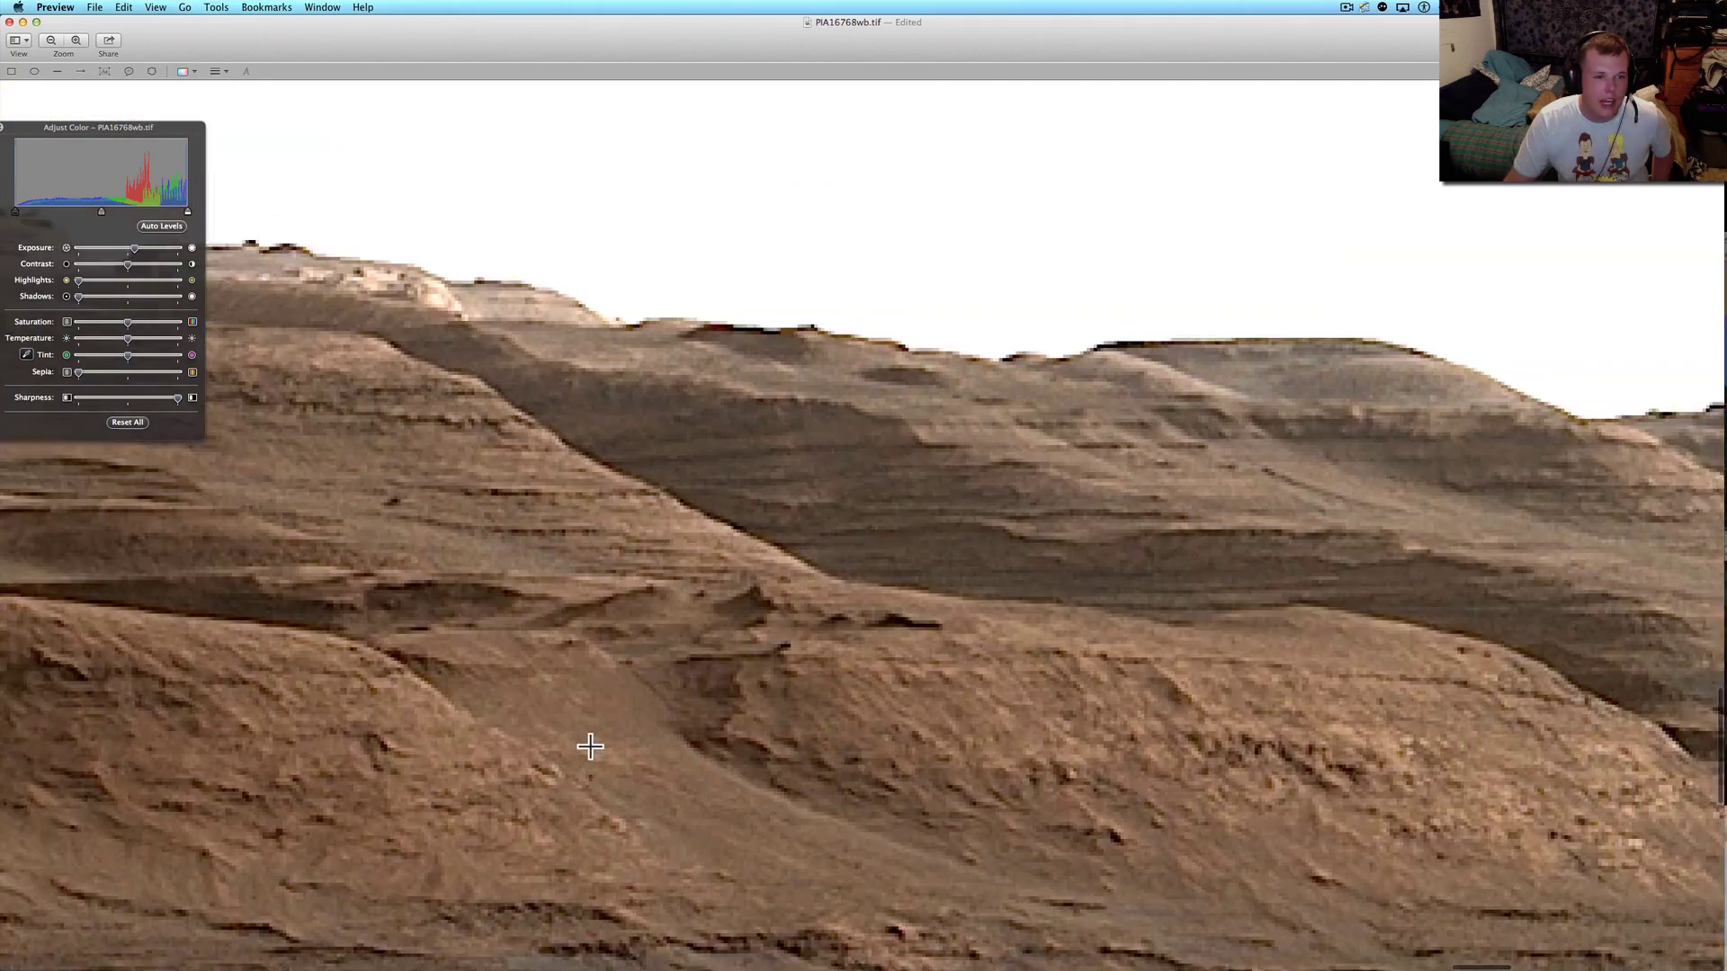
pyautogui.scroll(2, 594, 749)
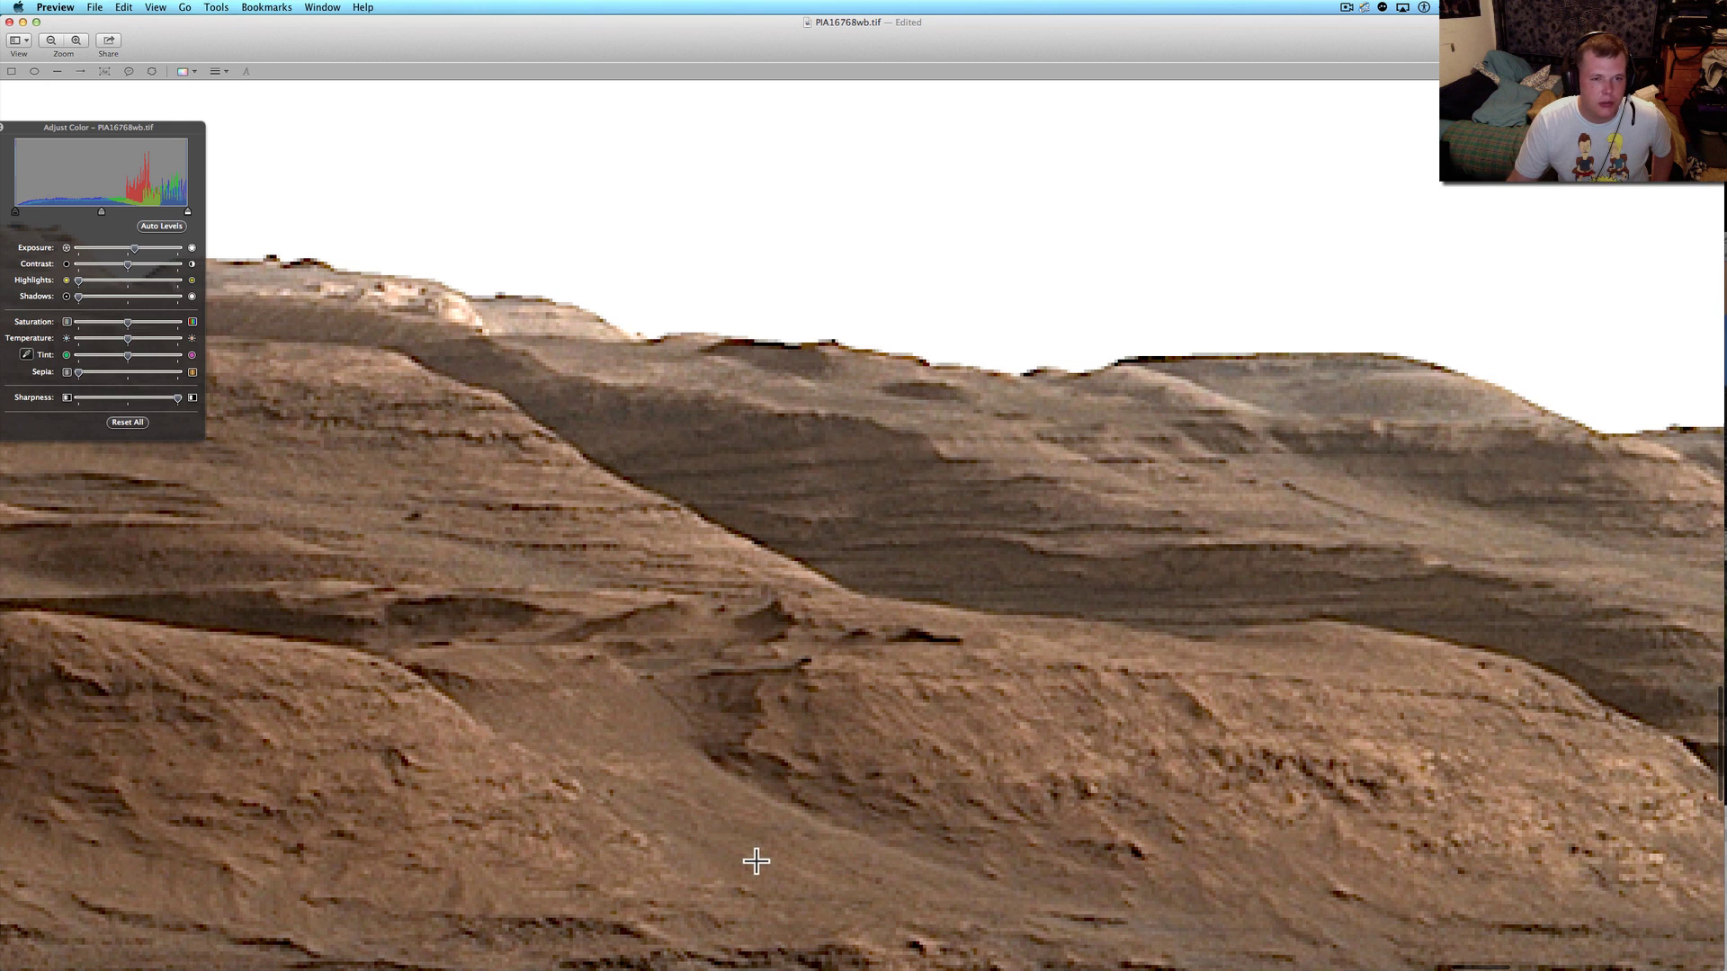
pyautogui.scroll(-3, 757, 861)
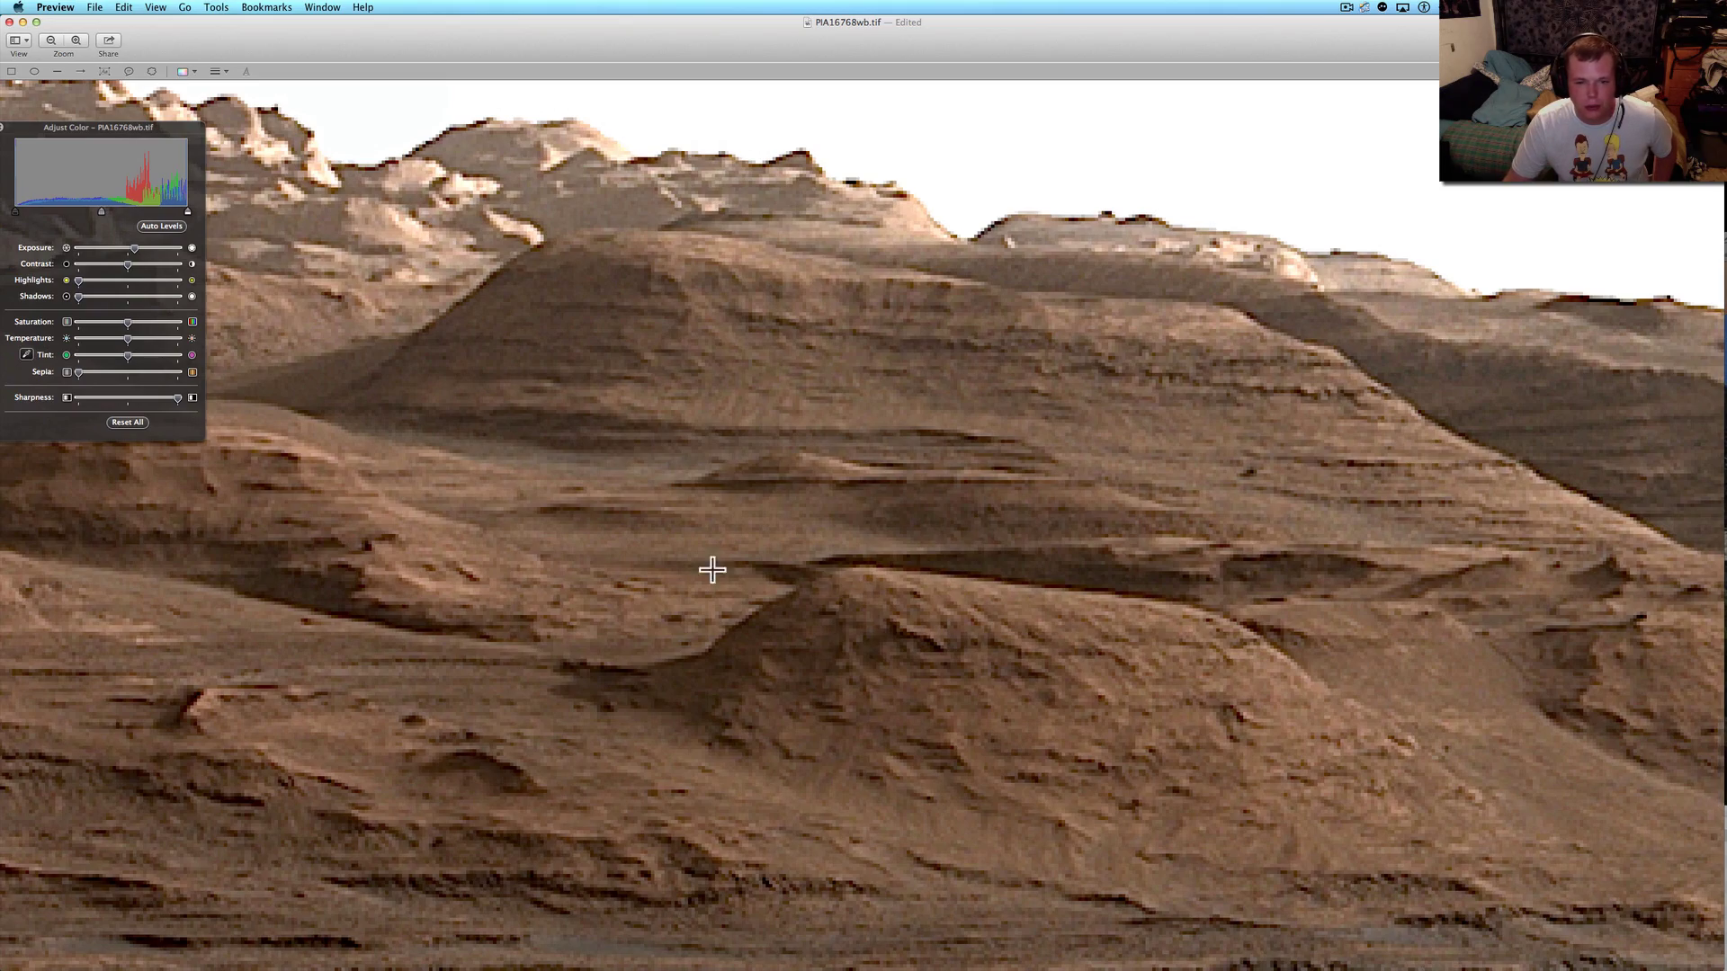
pyautogui.scroll(5, 473, 610)
pyautogui.hscroll(-5, 472, 611)
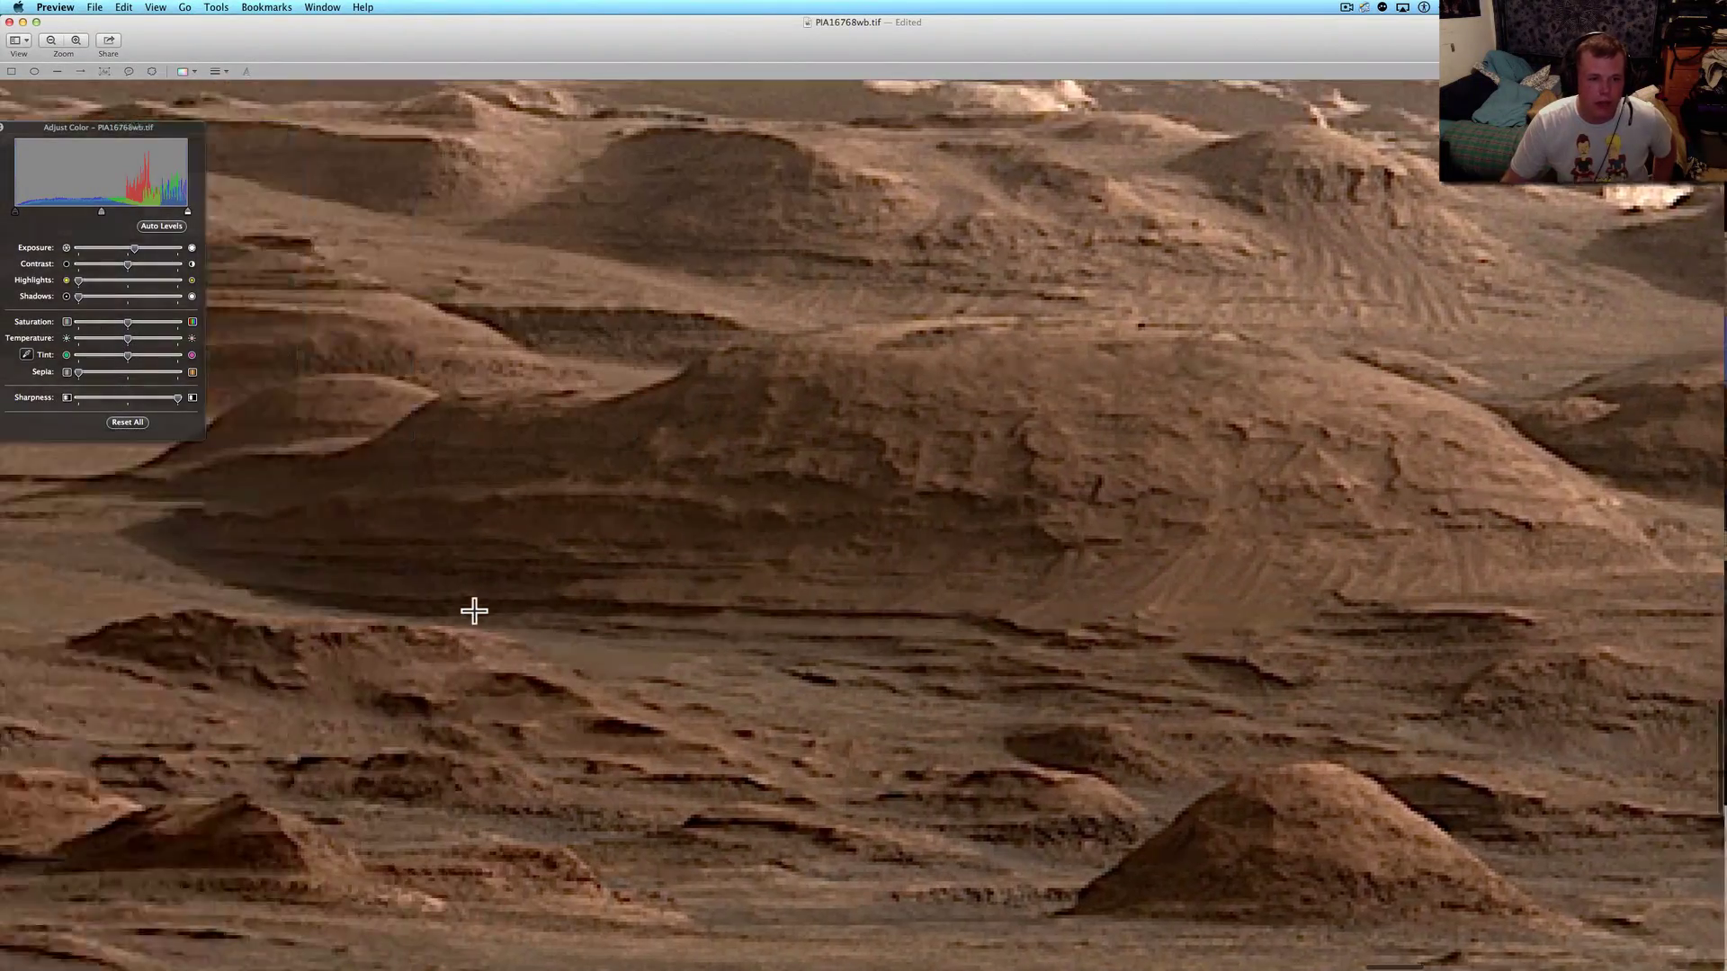
pyautogui.hscroll(-3, 473, 611)
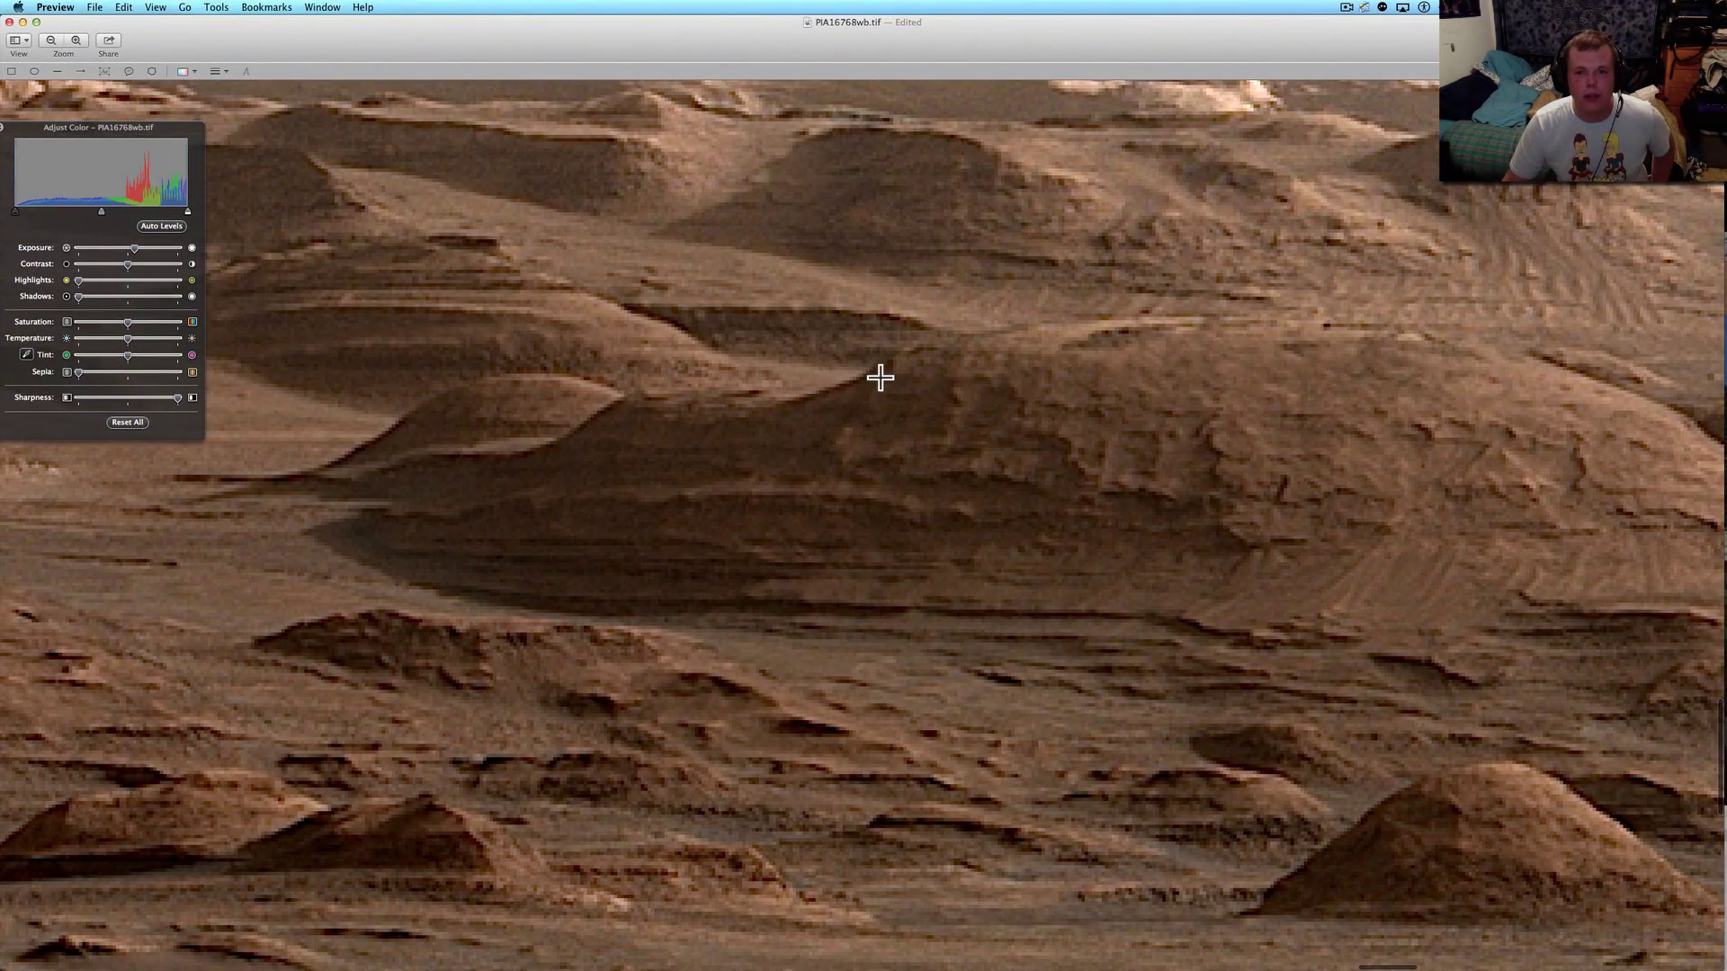
pyautogui.scroll(5, 878, 379)
pyautogui.hscroll(5, 878, 378)
pyautogui.hscroll(3, 879, 535)
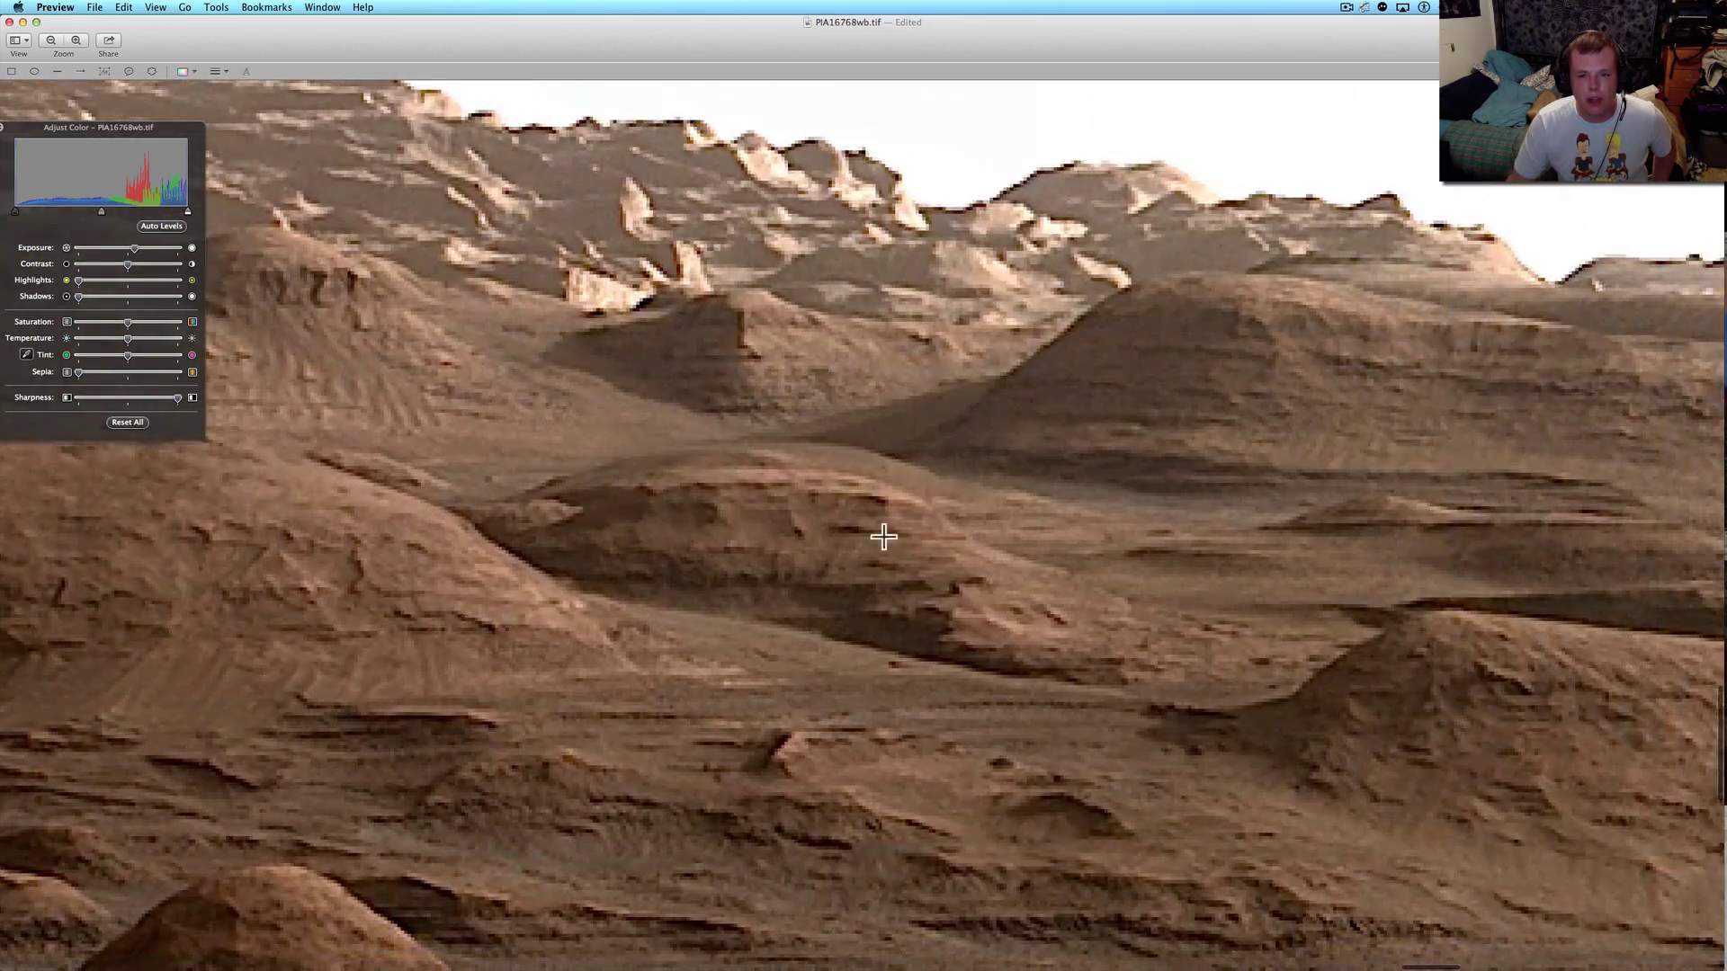
pyautogui.scroll(-5, 1454, 406)
pyautogui.hscroll(3, 1461, 410)
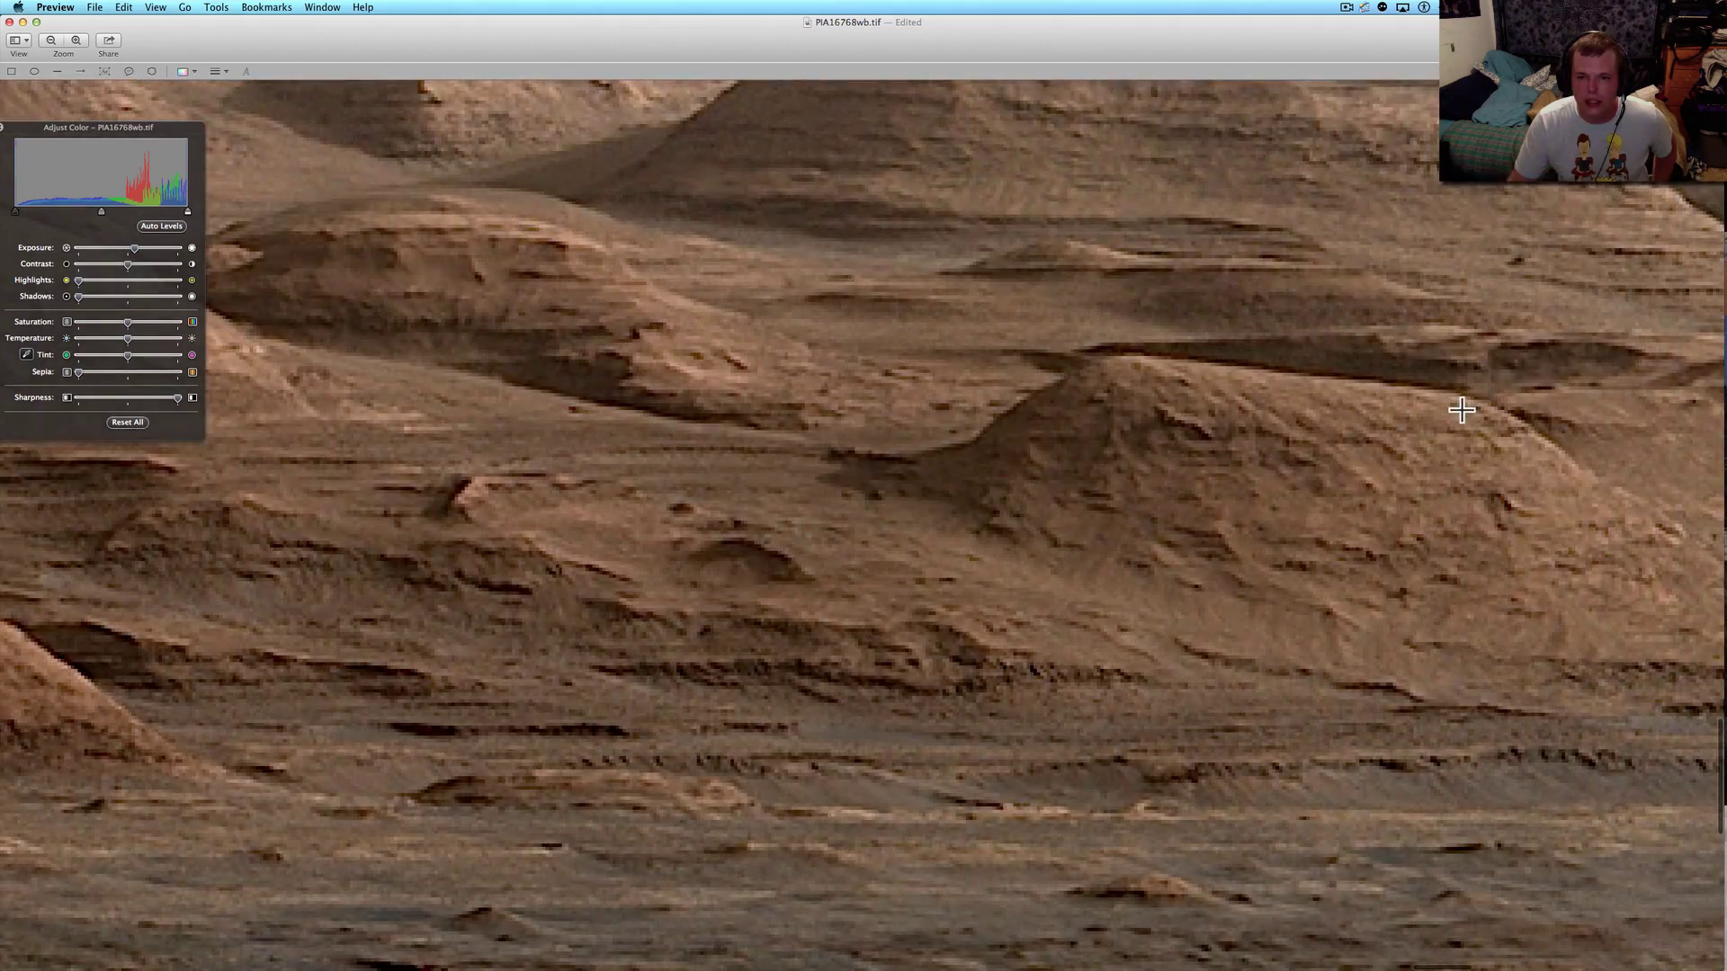
pyautogui.hscroll(3, 1264, 508)
pyautogui.hscroll(5, 1263, 509)
pyautogui.hscroll(3, 1264, 509)
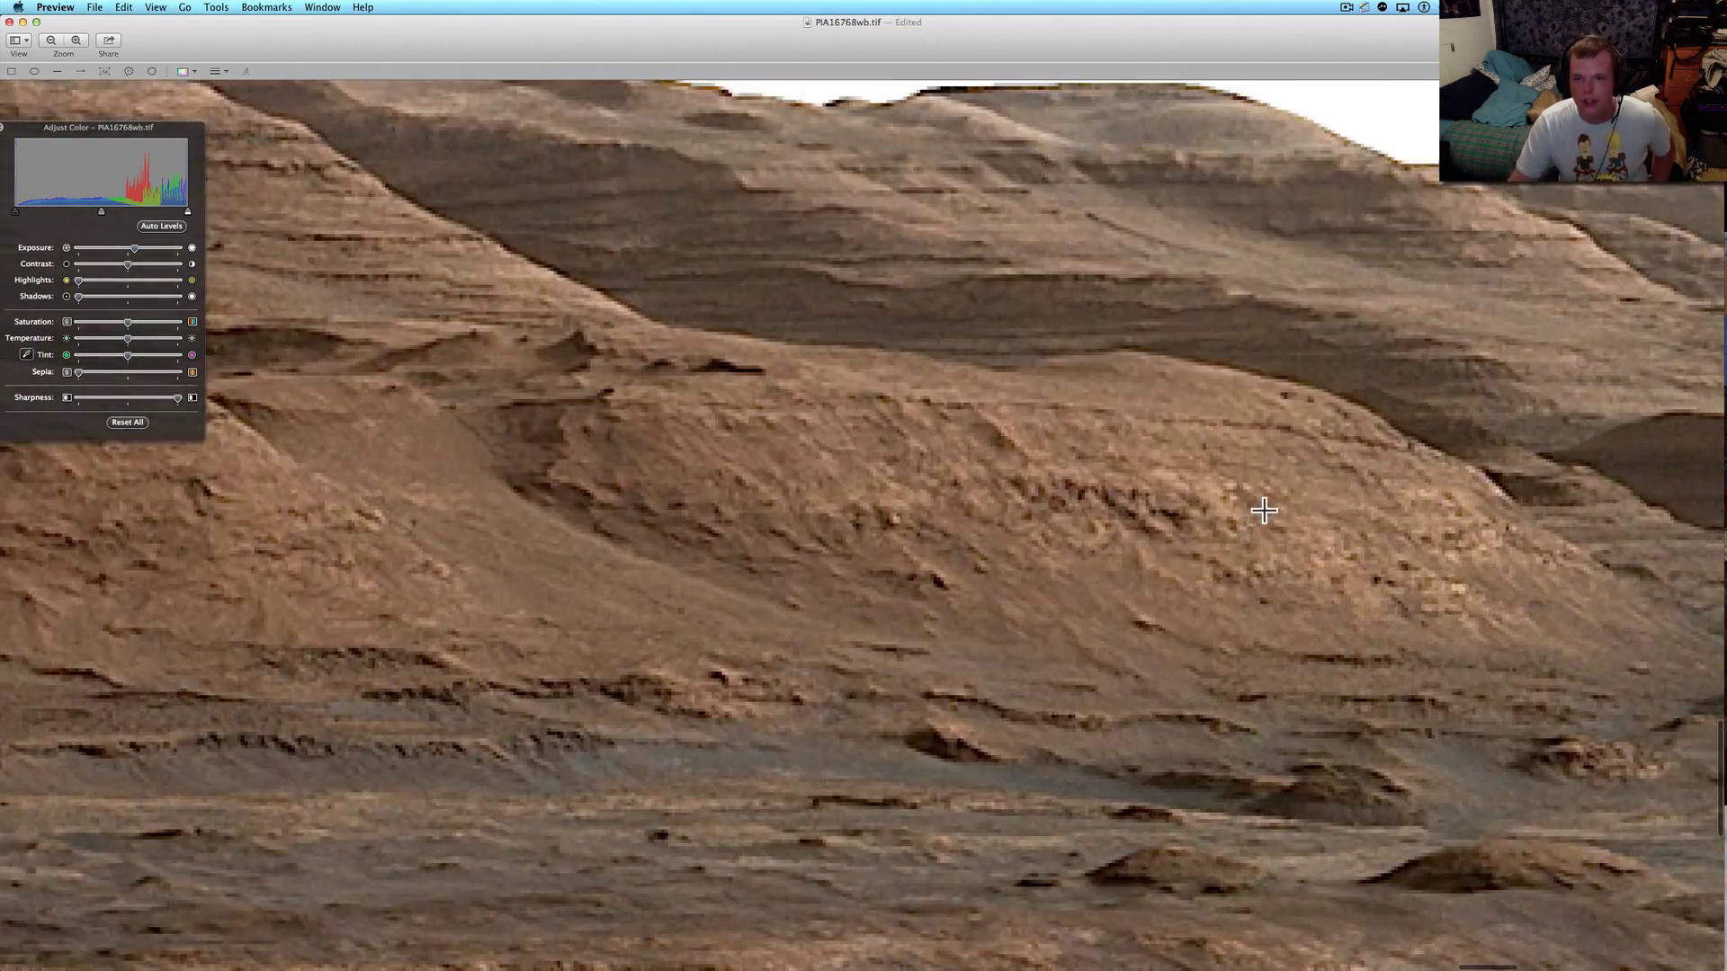
pyautogui.scroll(5, 1263, 509)
pyautogui.hscroll(2, 1263, 508)
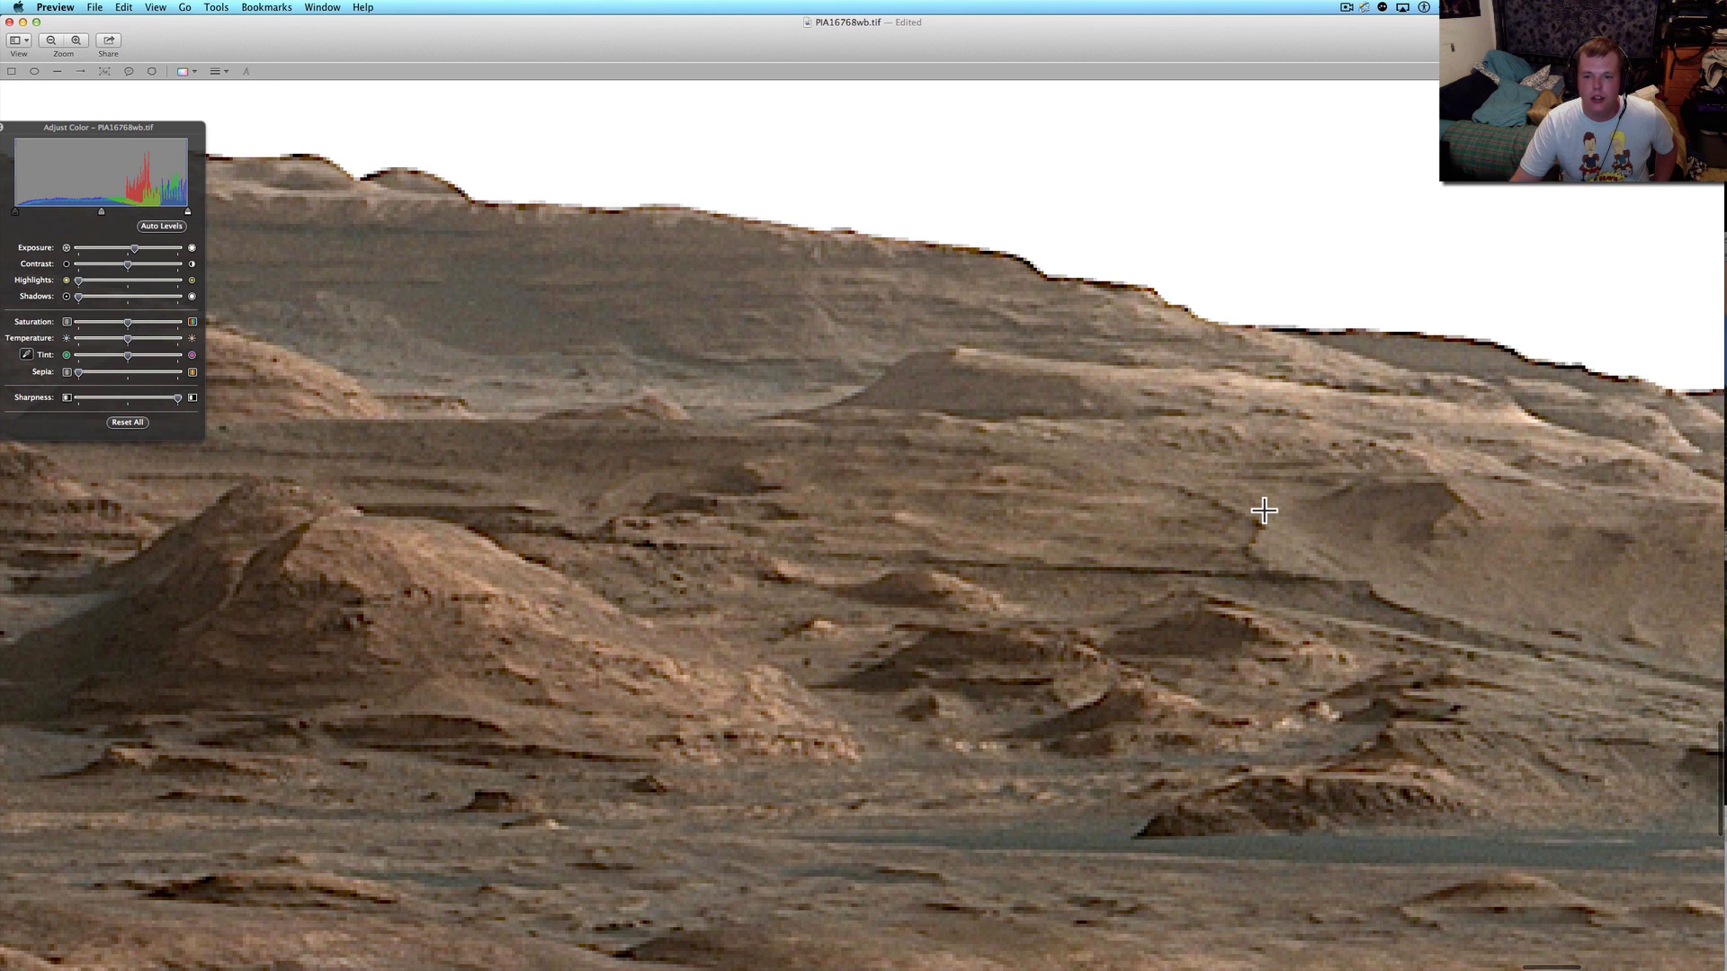
pyautogui.hscroll(5, 1263, 508)
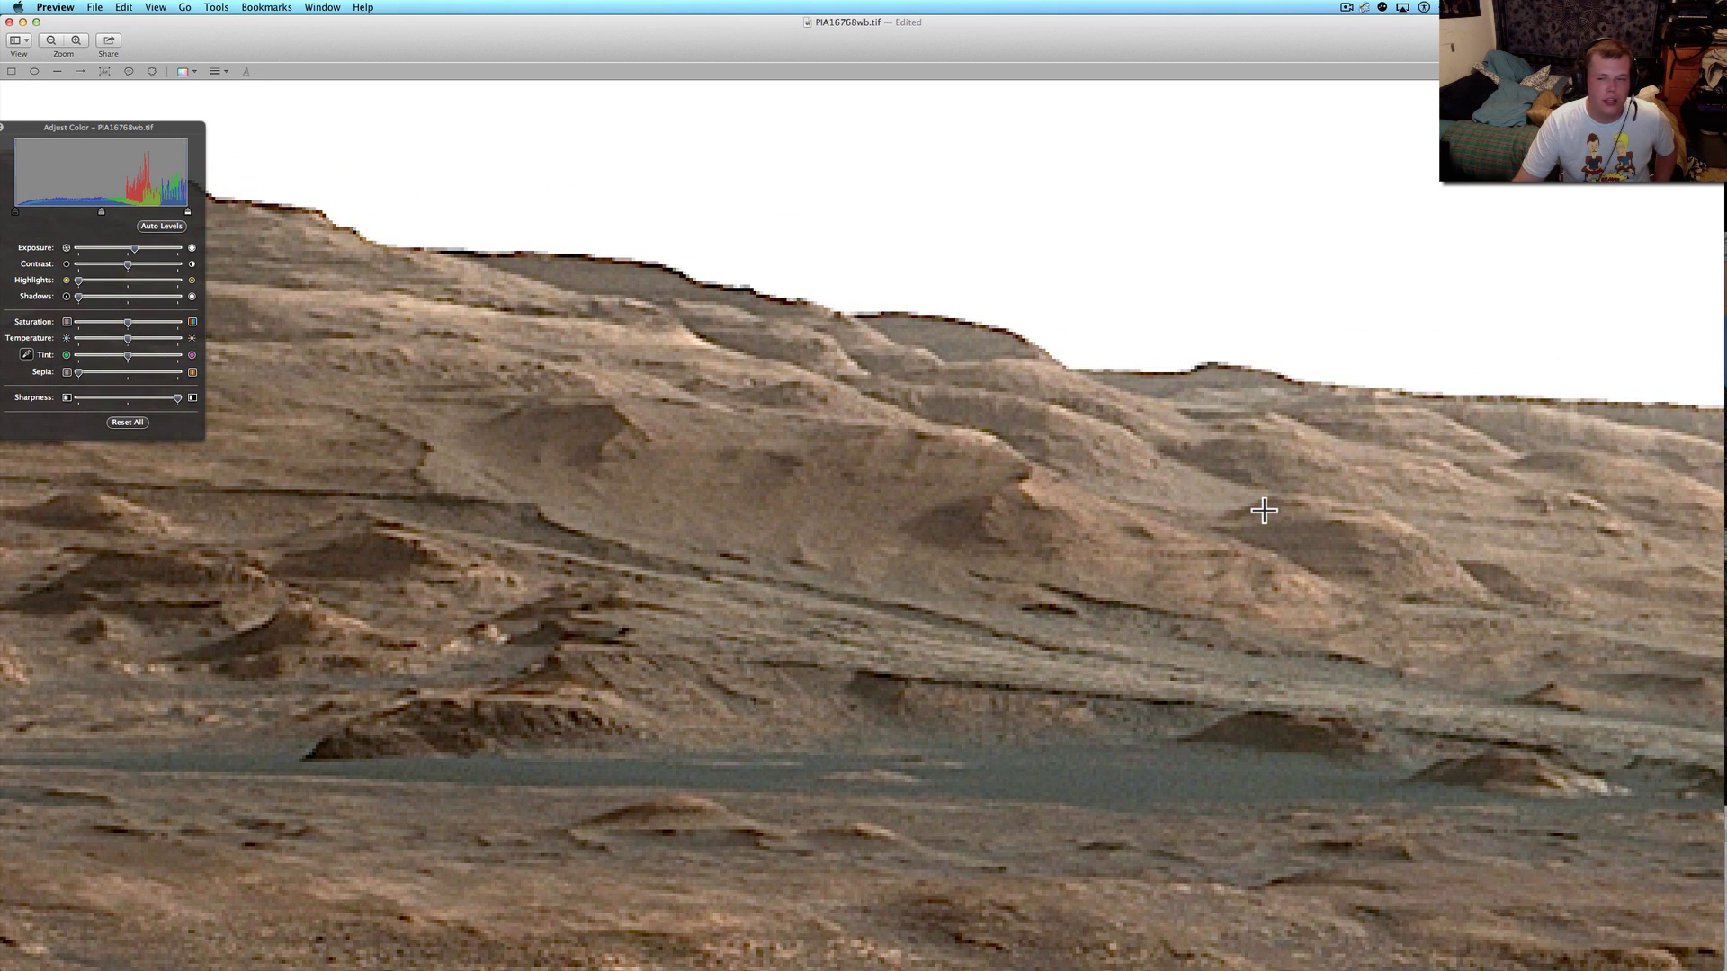
pyautogui.hscroll(-4, 1262, 508)
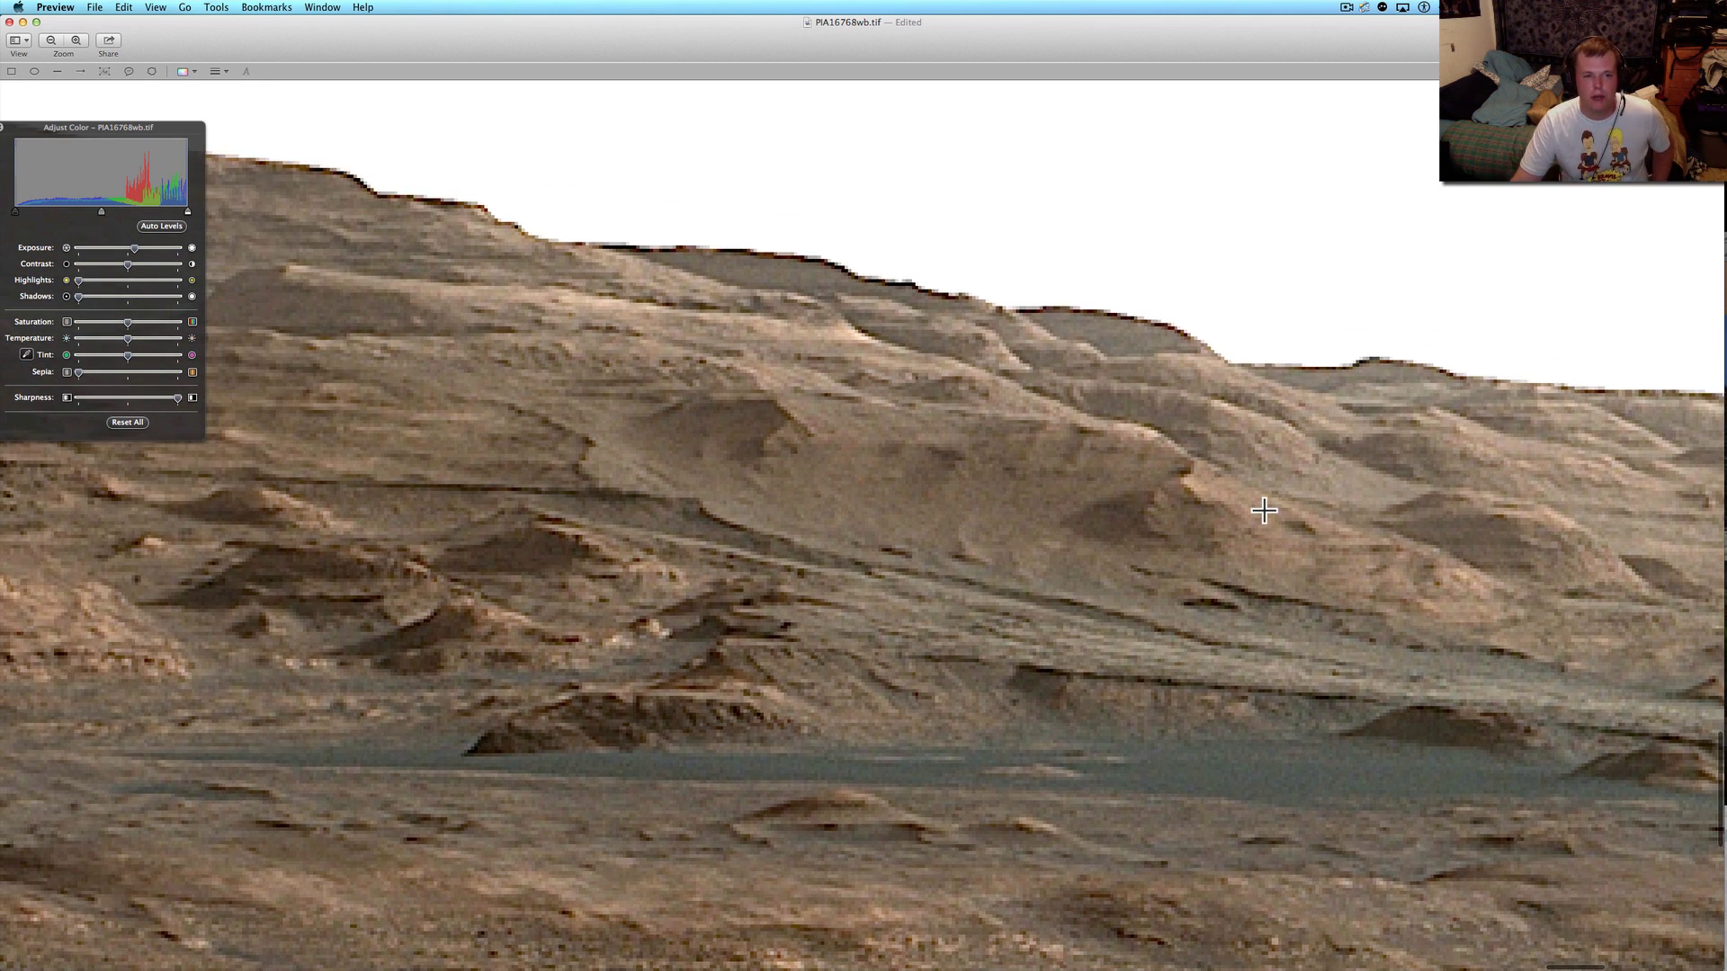
pyautogui.hscroll(5, 1263, 509)
pyautogui.hscroll(5, 1264, 508)
pyautogui.hscroll(5, 1263, 510)
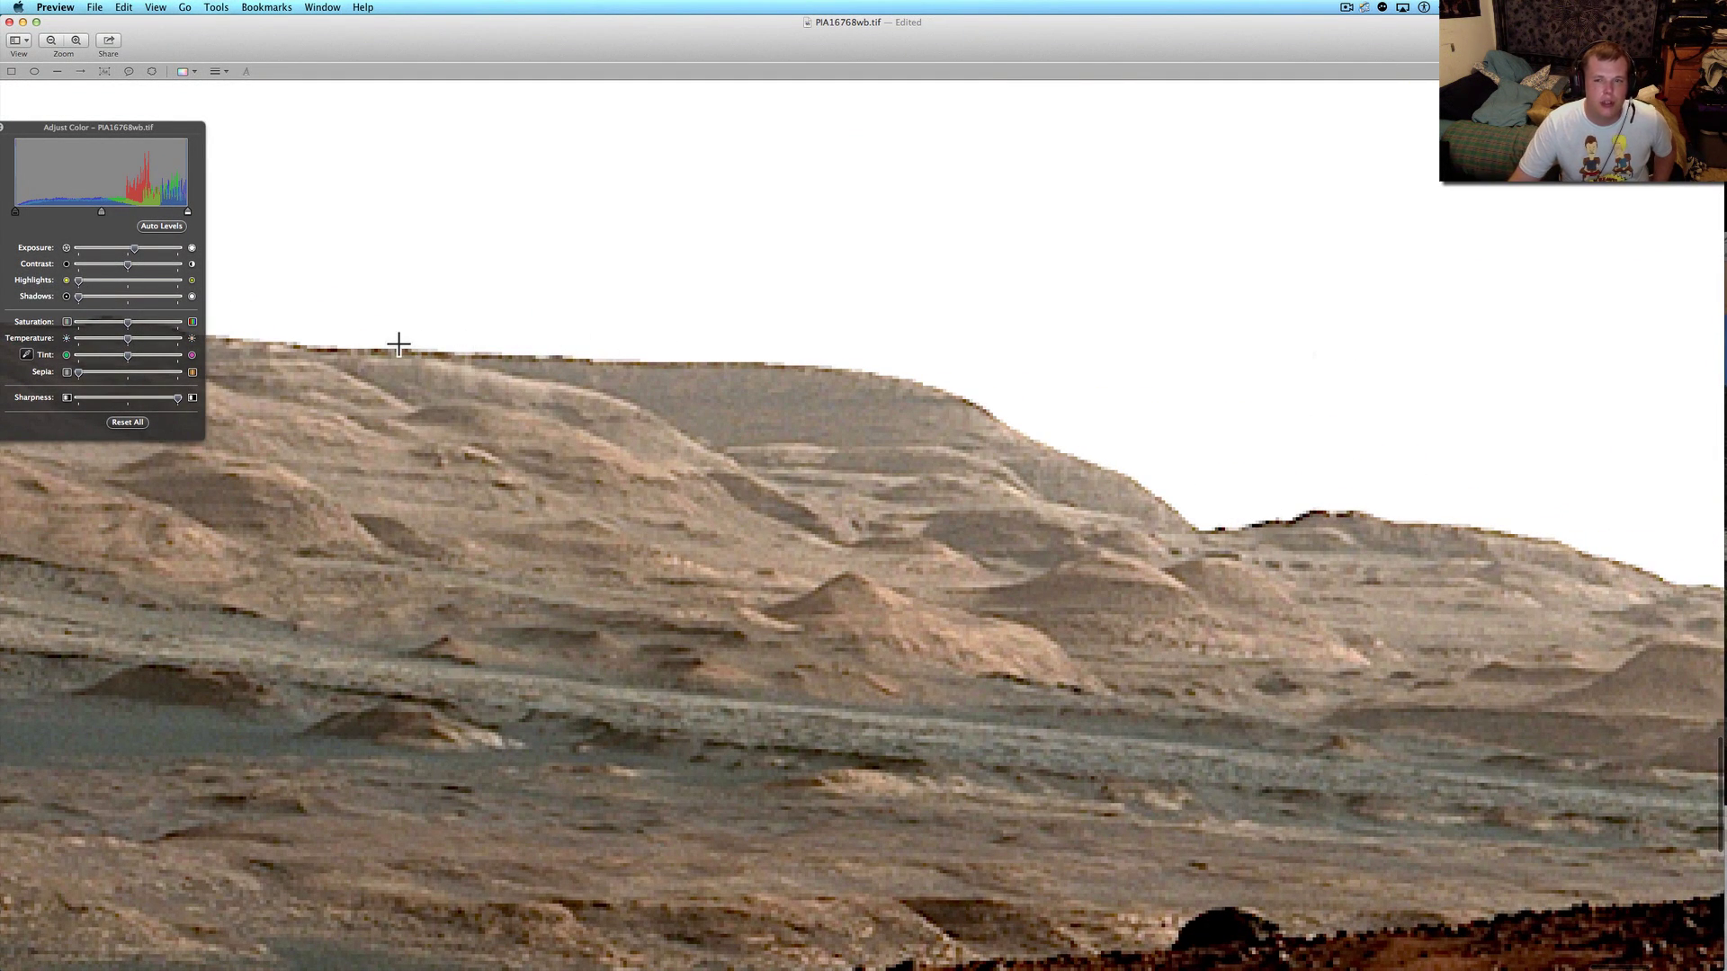
pyautogui.scroll(-2, 871, 523)
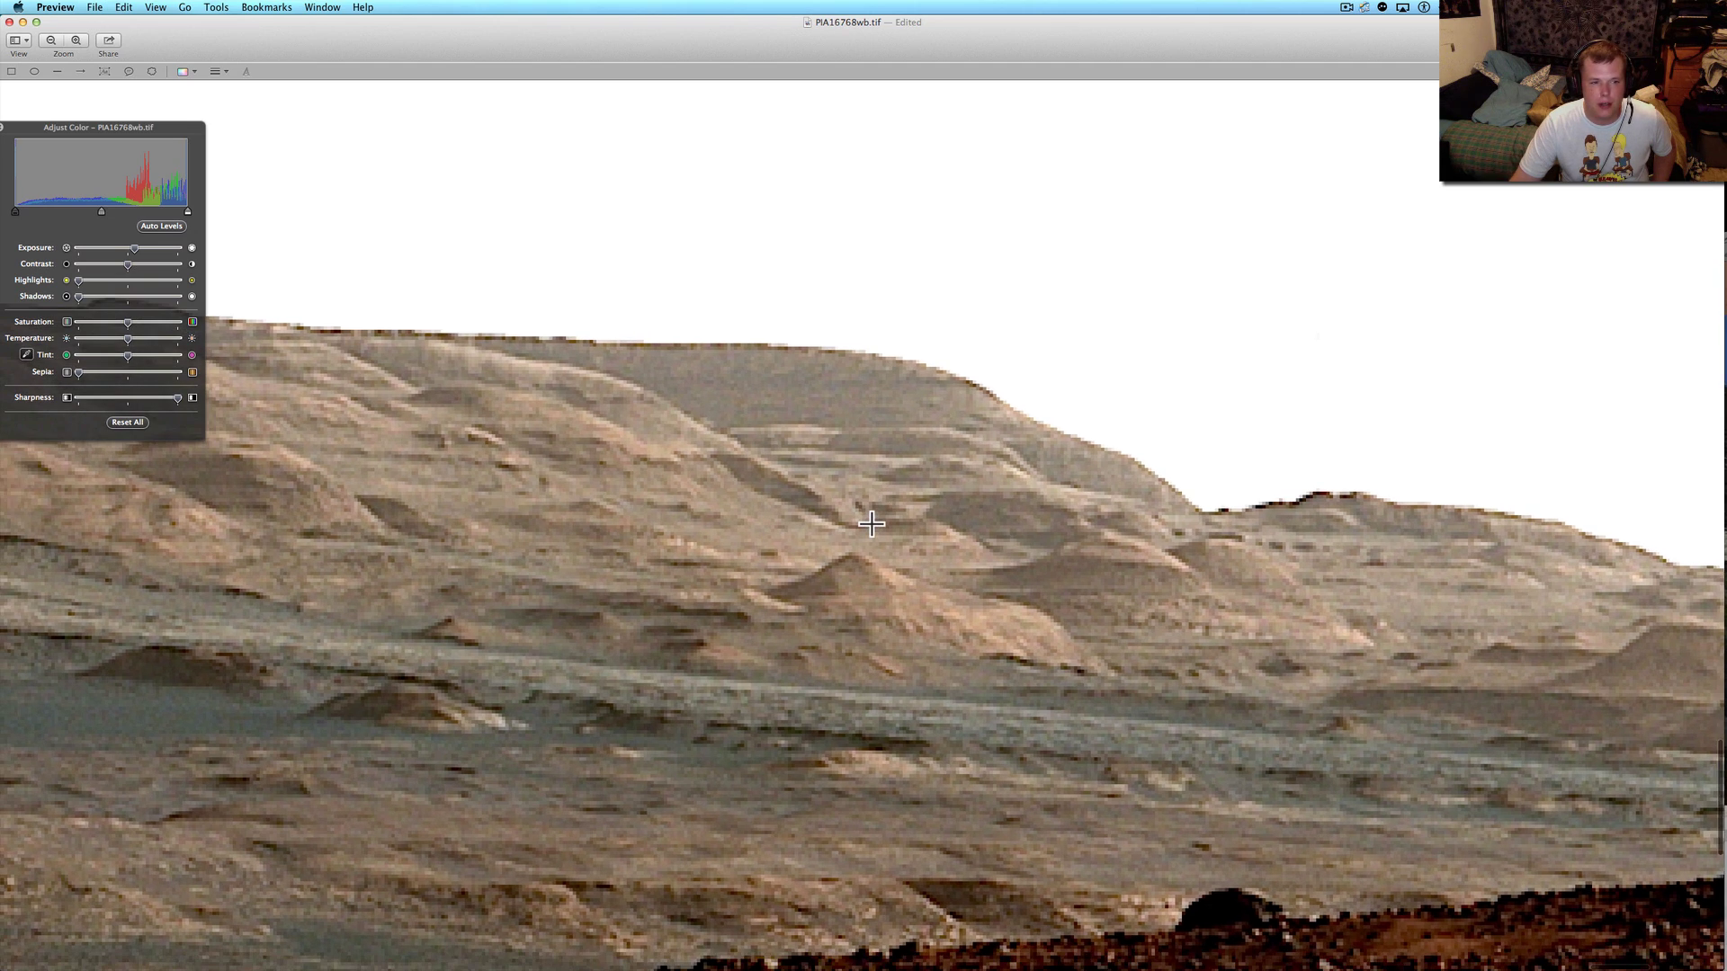
pyautogui.scroll(-3, 869, 525)
pyautogui.scroll(-3, 871, 523)
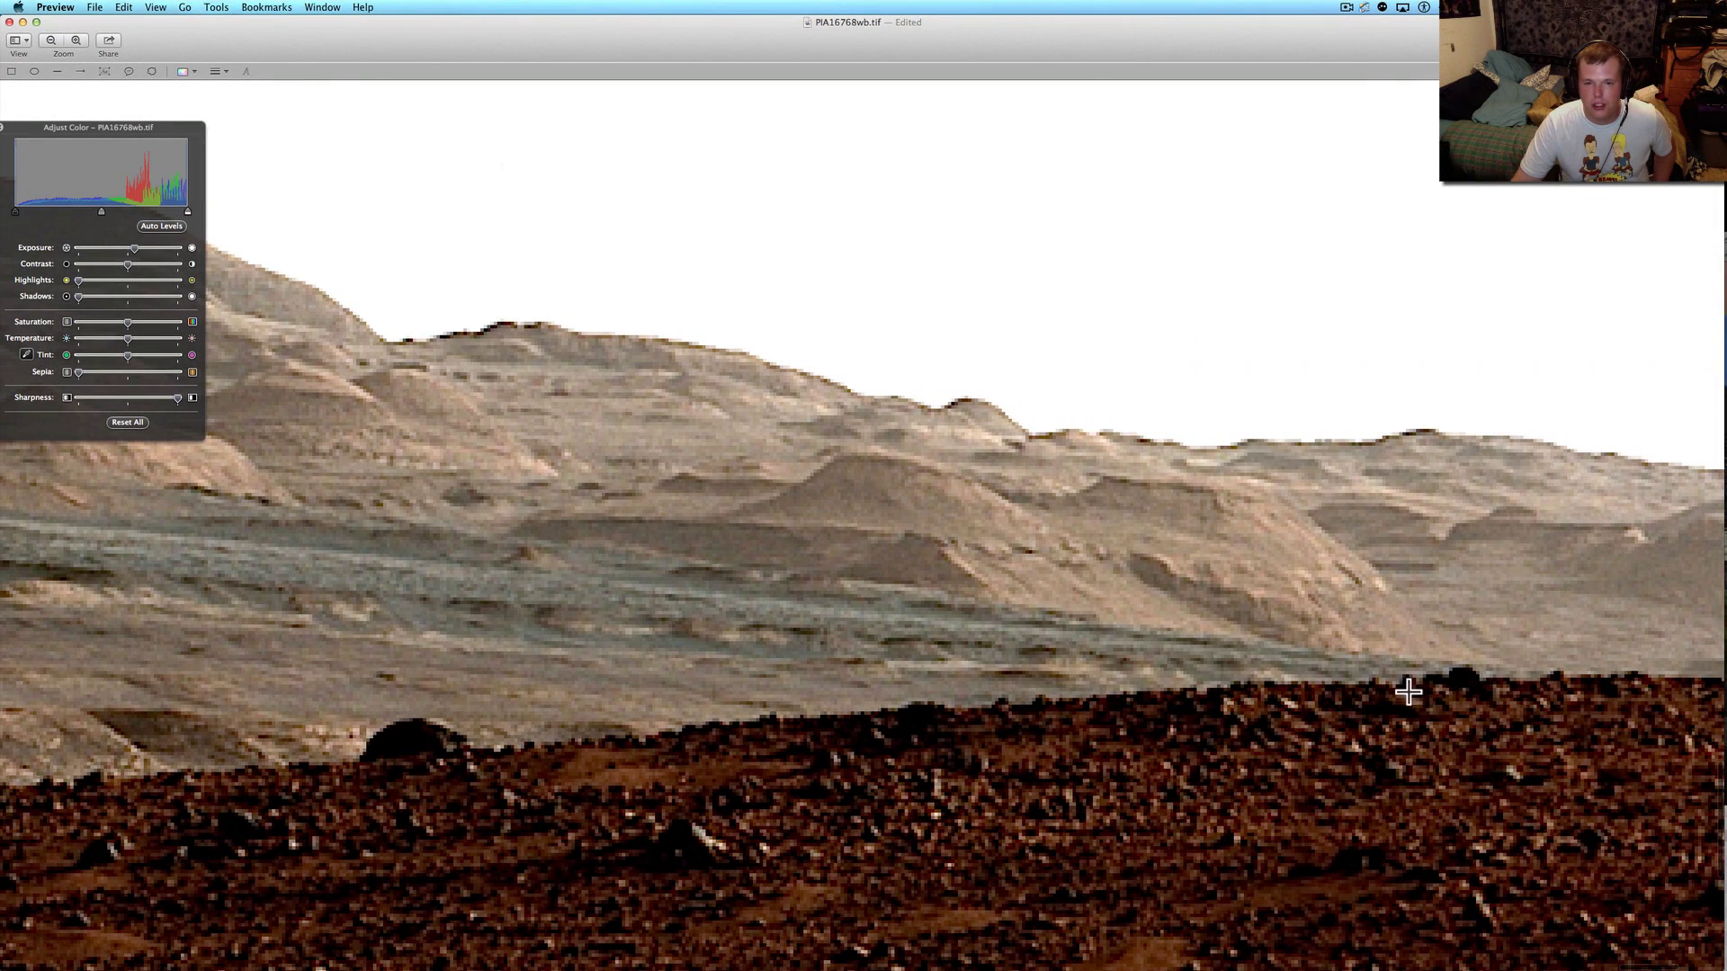
pyautogui.hscroll(-1, 751, 578)
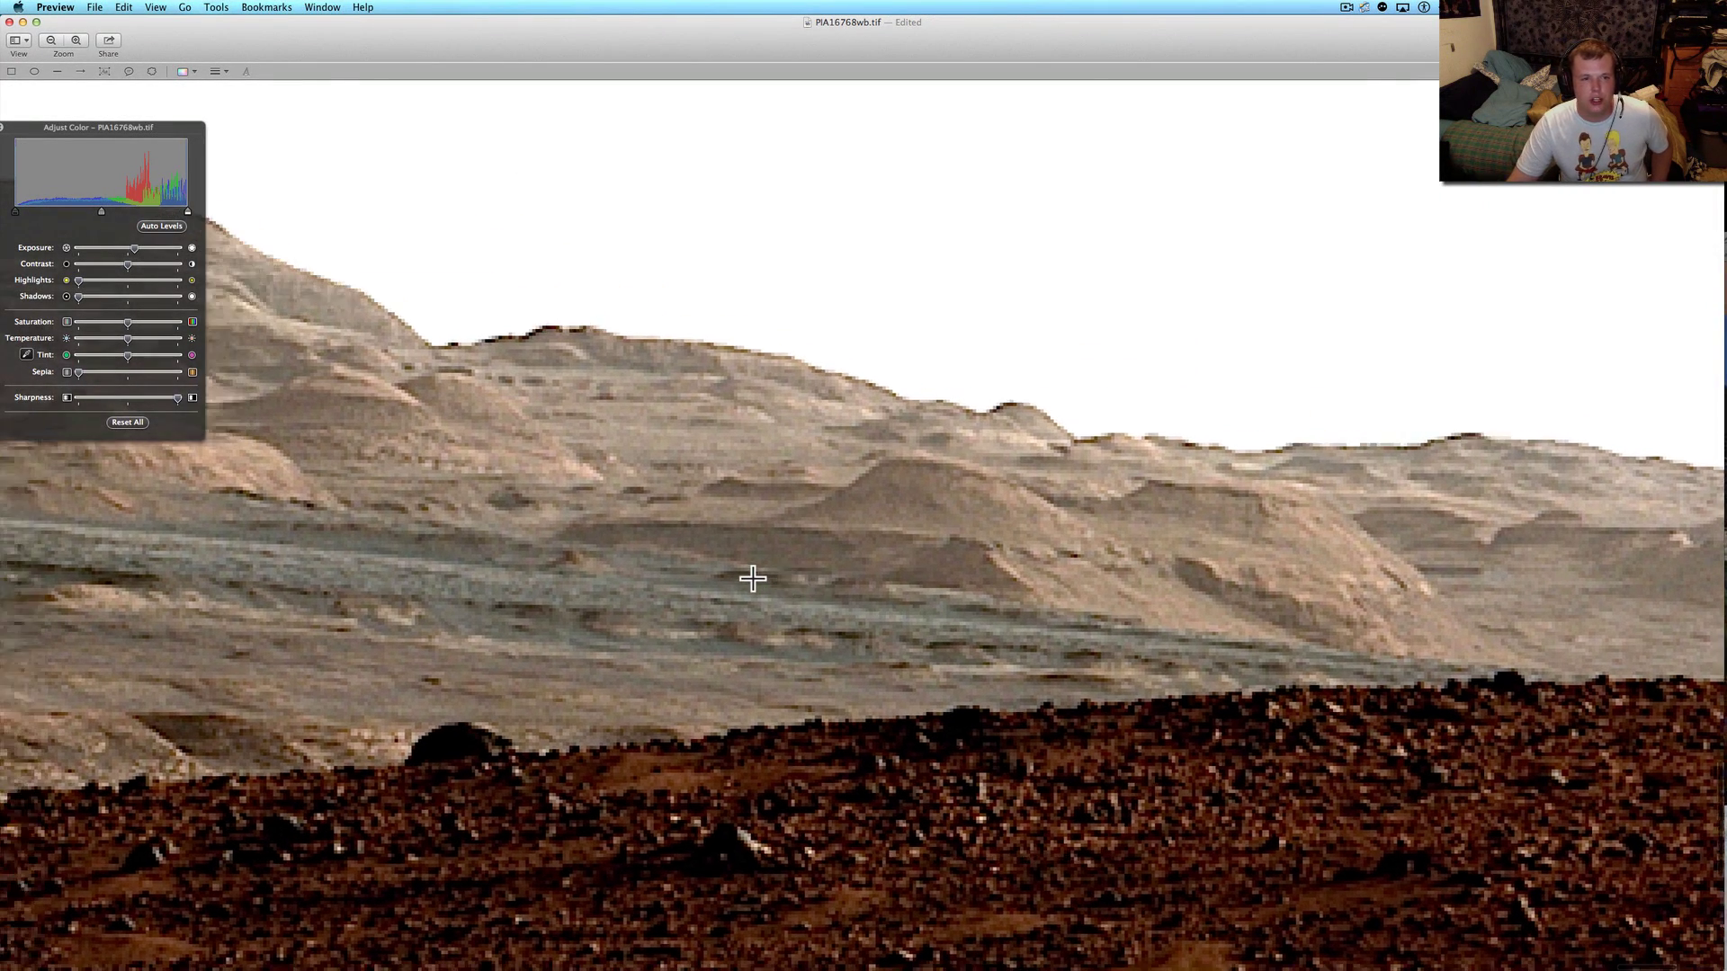
pyautogui.hscroll(-3, 752, 578)
pyautogui.hscroll(-3, 752, 578)
pyautogui.hscroll(-3, 752, 577)
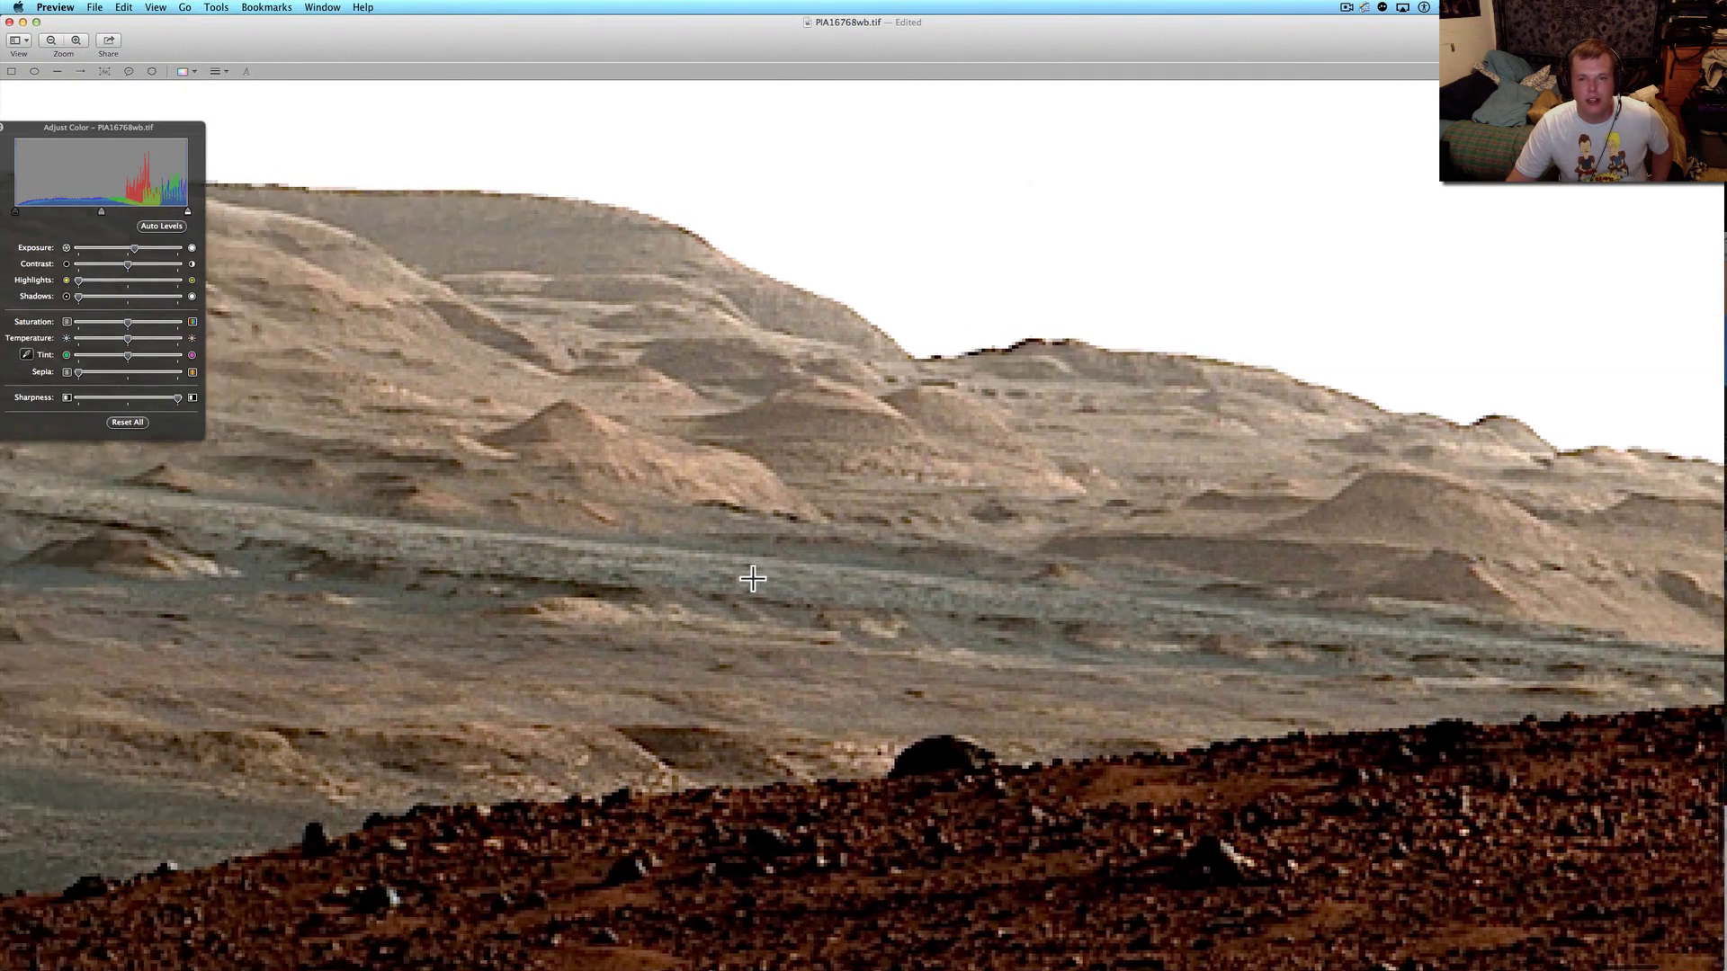
pyautogui.hscroll(-3, 752, 578)
pyautogui.hscroll(-2, 751, 578)
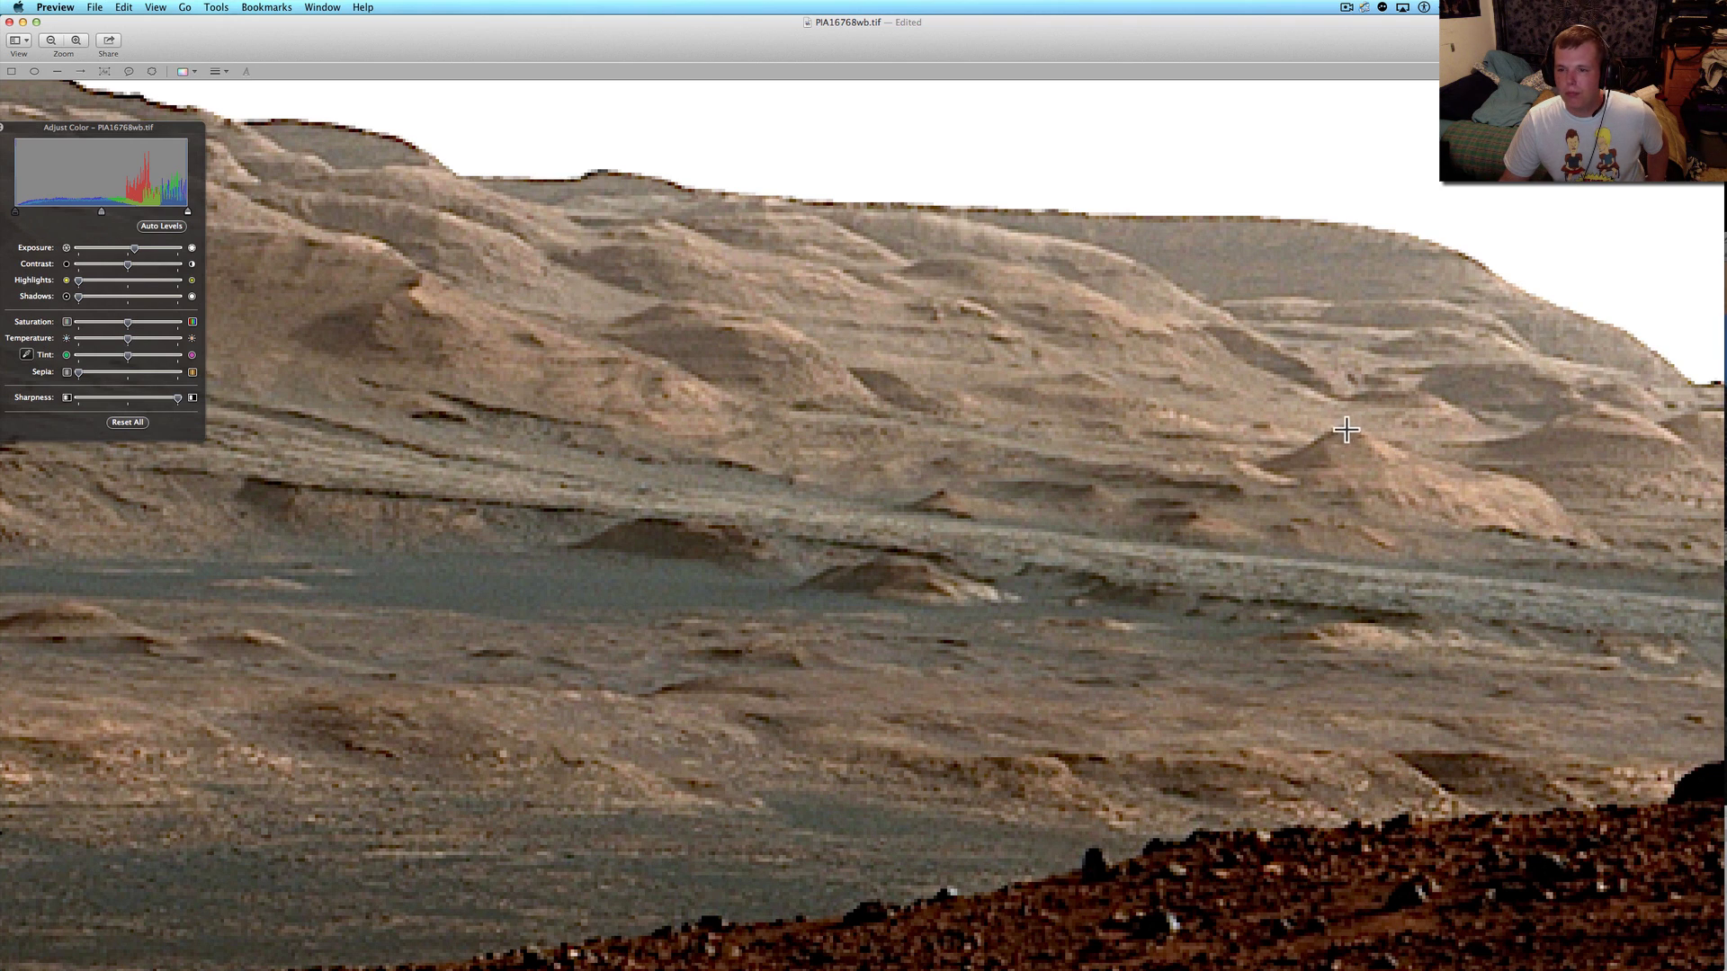
pyautogui.scroll(1, 1331, 443)
pyautogui.scroll(2, 1332, 444)
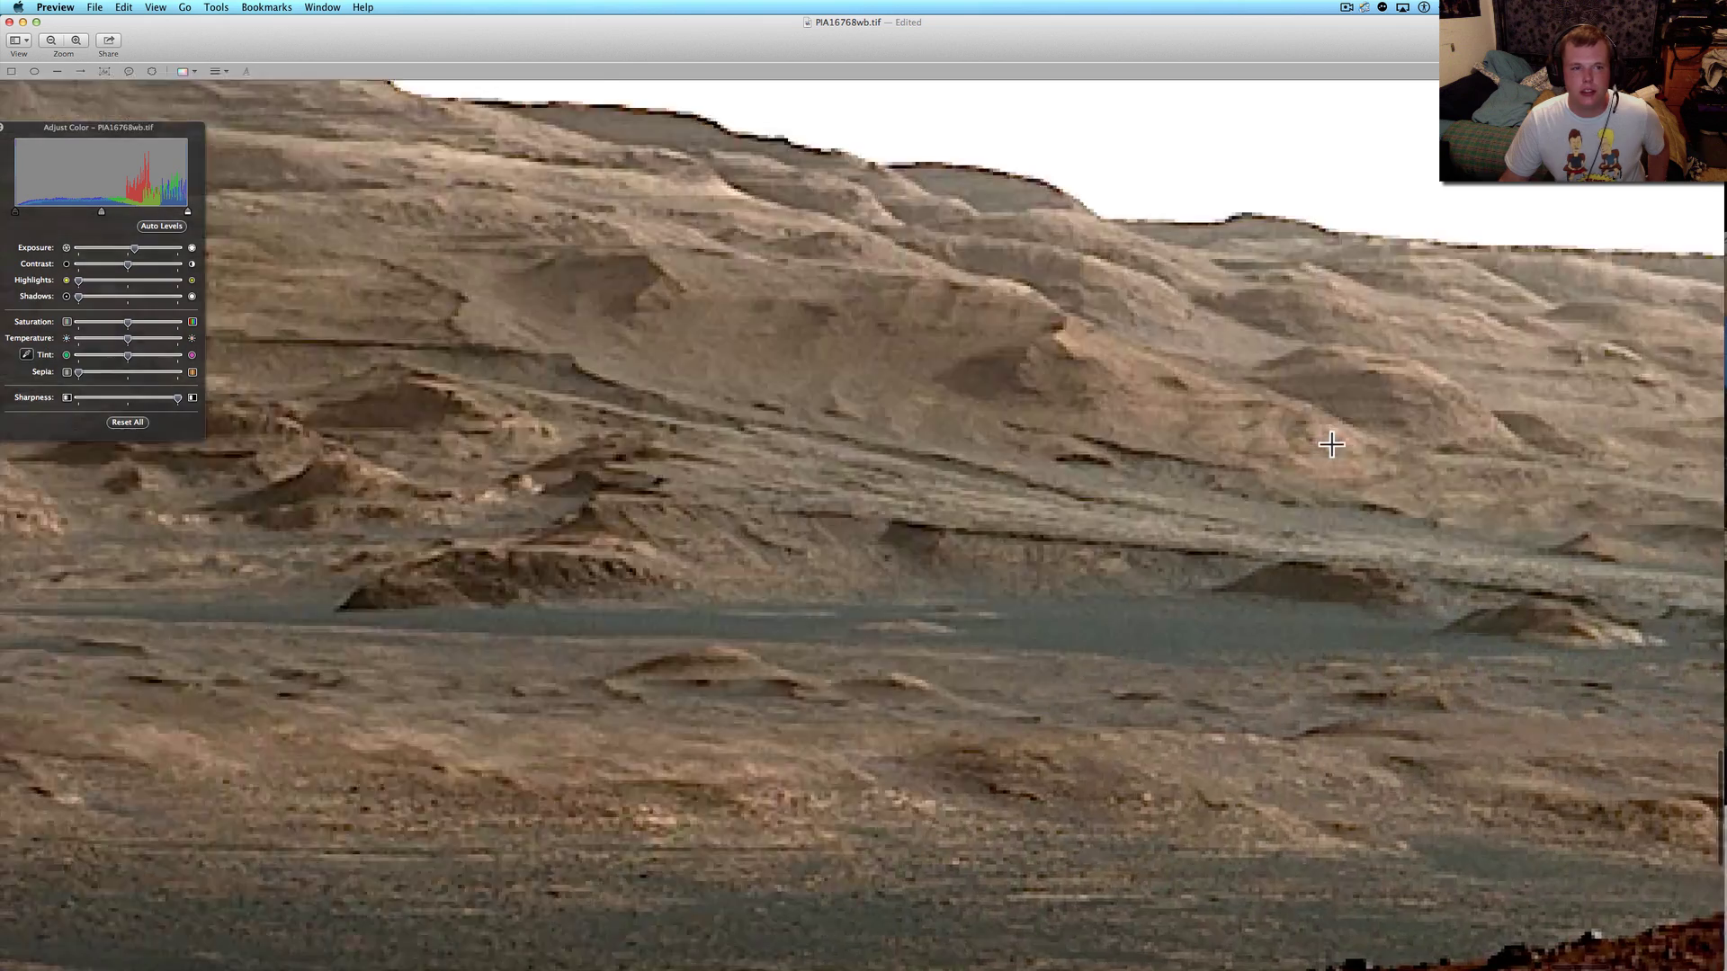
pyautogui.scroll(2, 1331, 444)
pyautogui.scroll(2, 1331, 444)
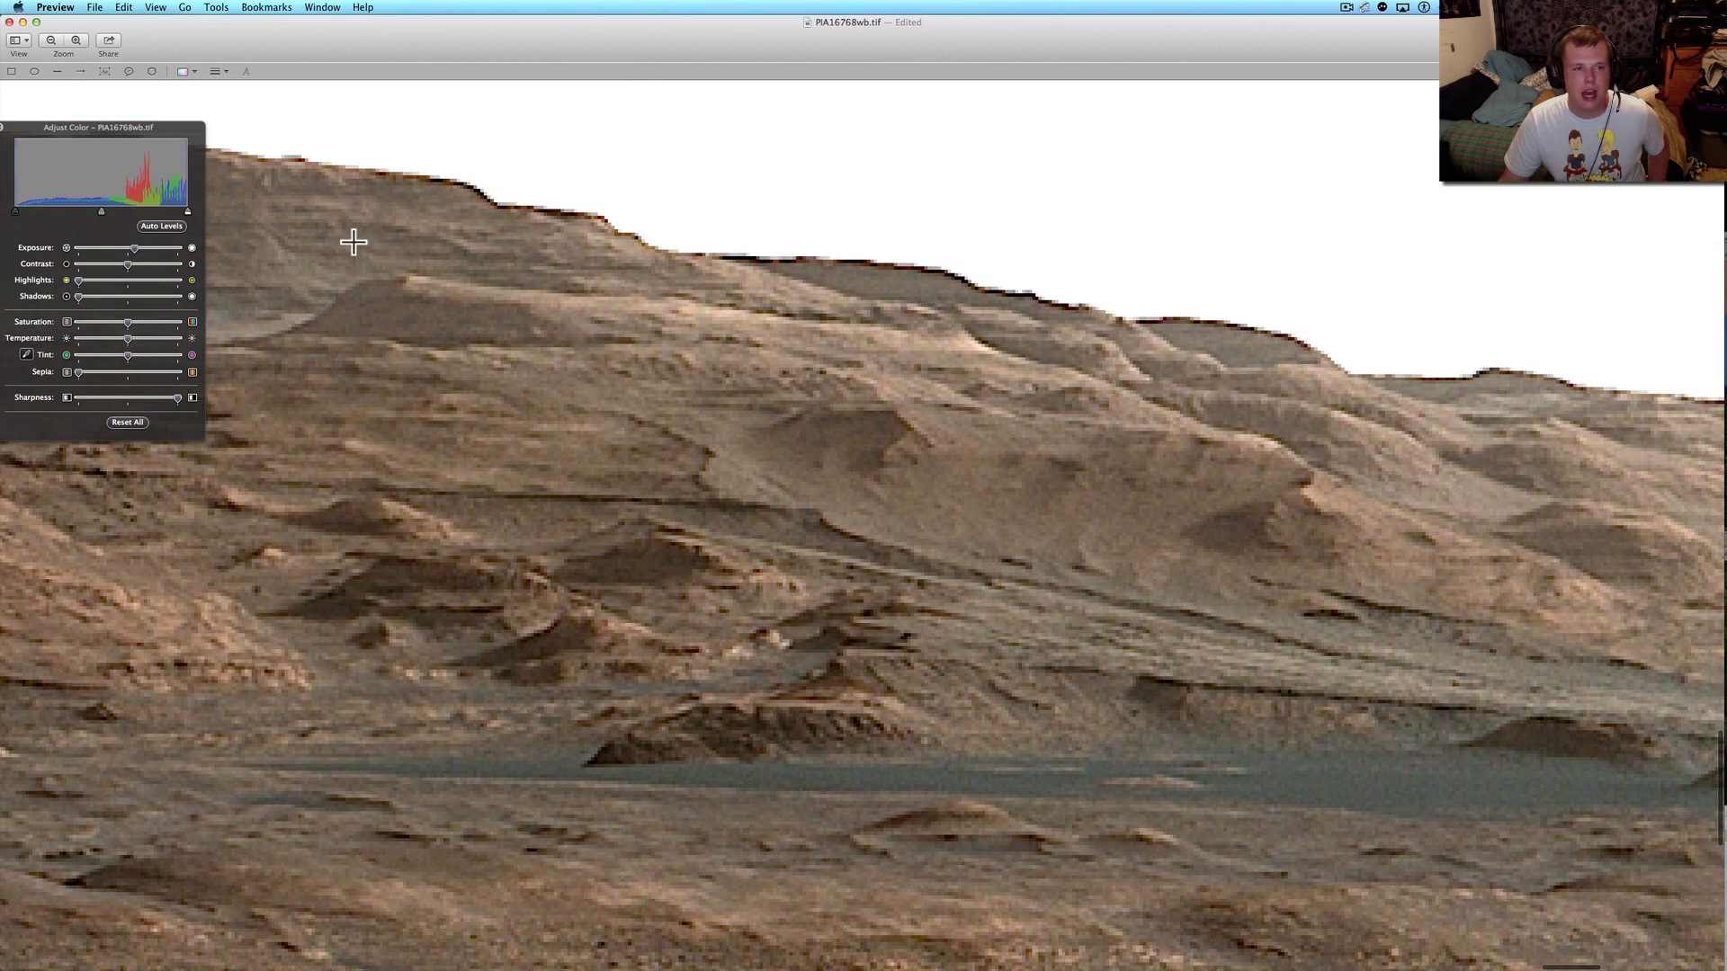
pyautogui.scroll(2, 365, 223)
pyautogui.scroll(2, 494, 244)
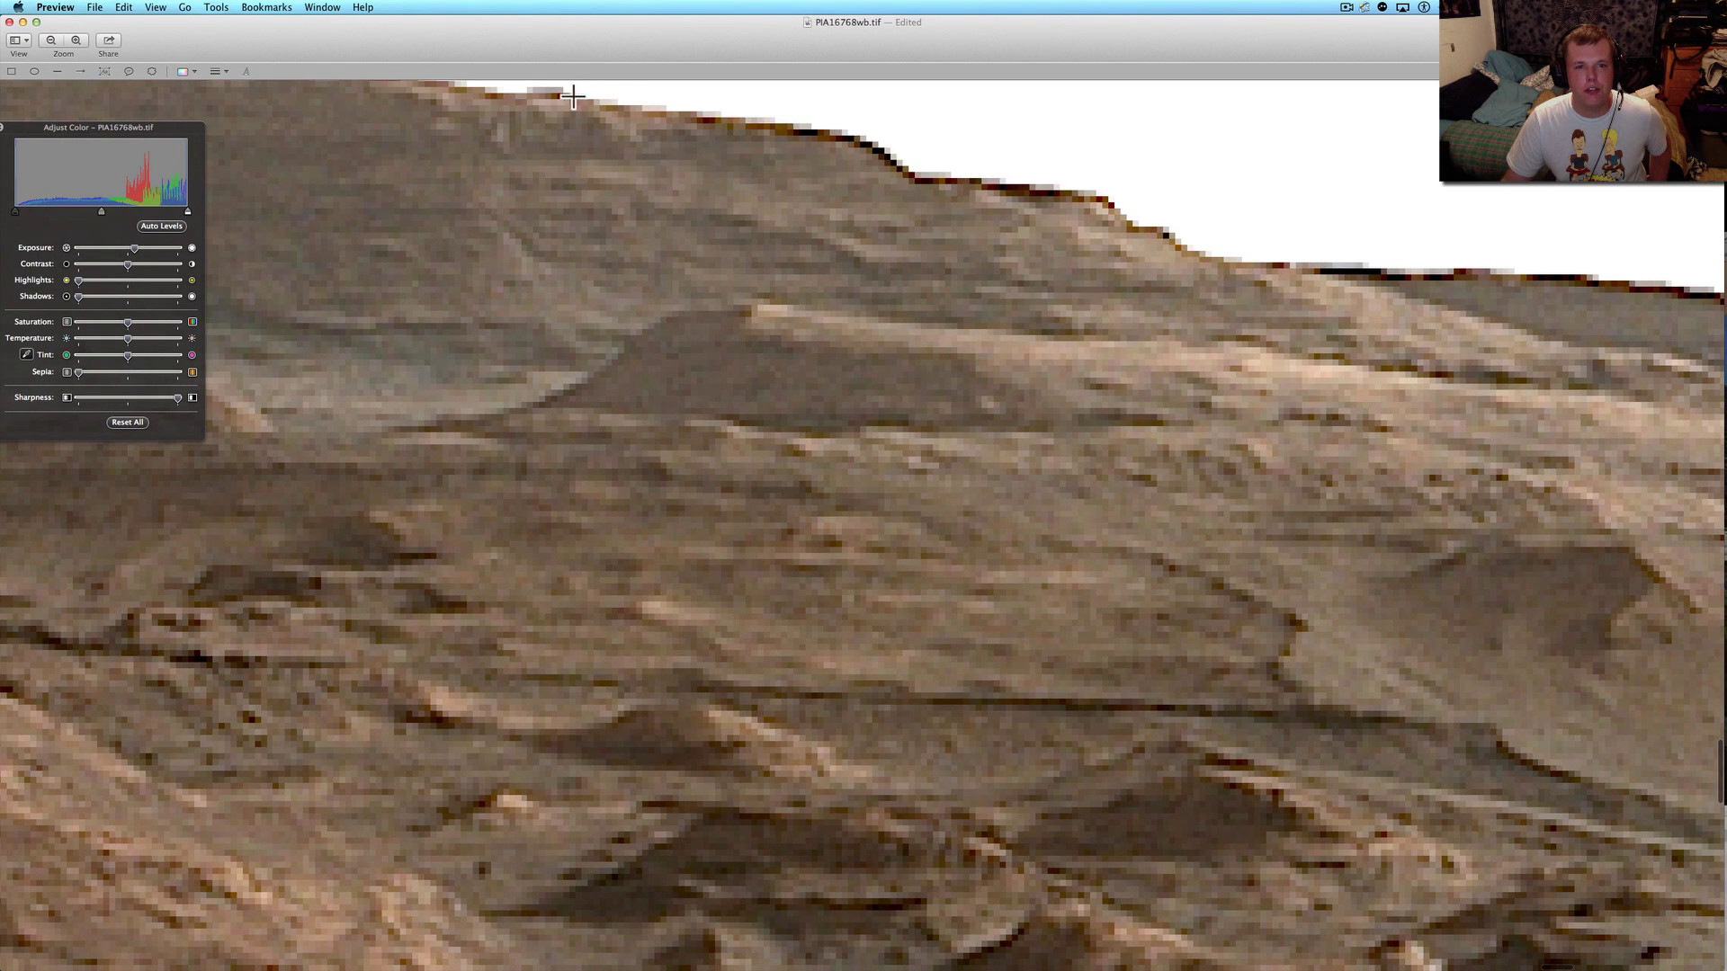
pyautogui.scroll(-5, 569, 228)
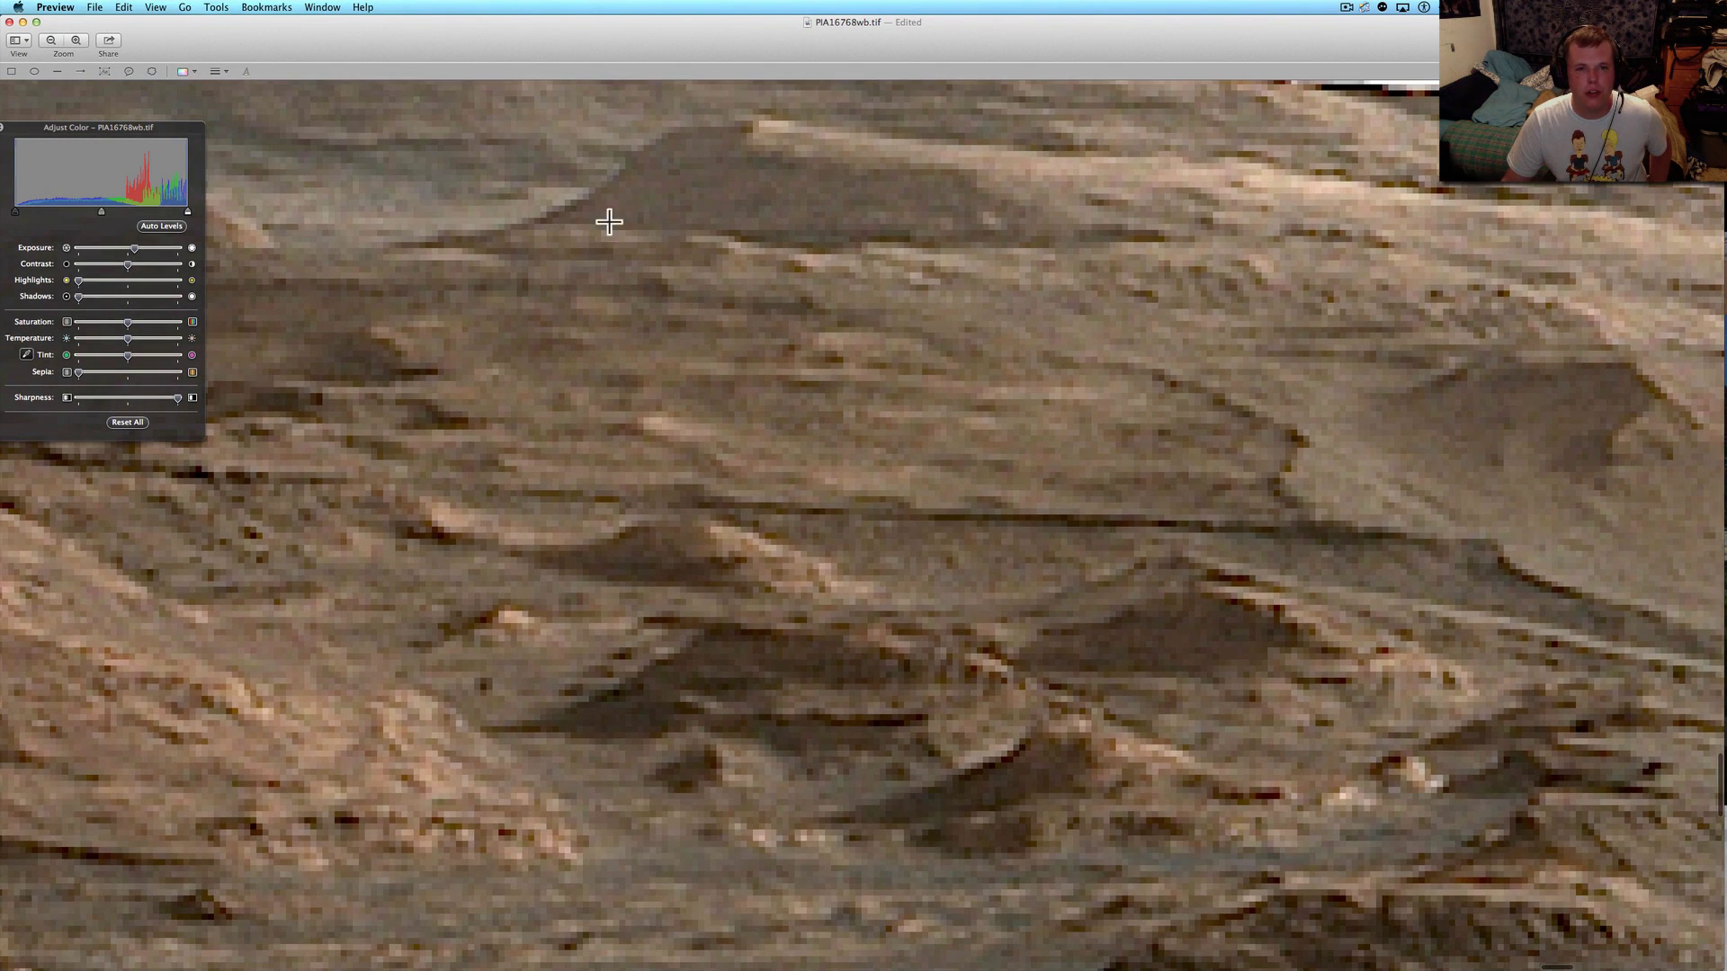
pyautogui.scroll(-2, 898, 236)
pyautogui.scroll(-2, 898, 236)
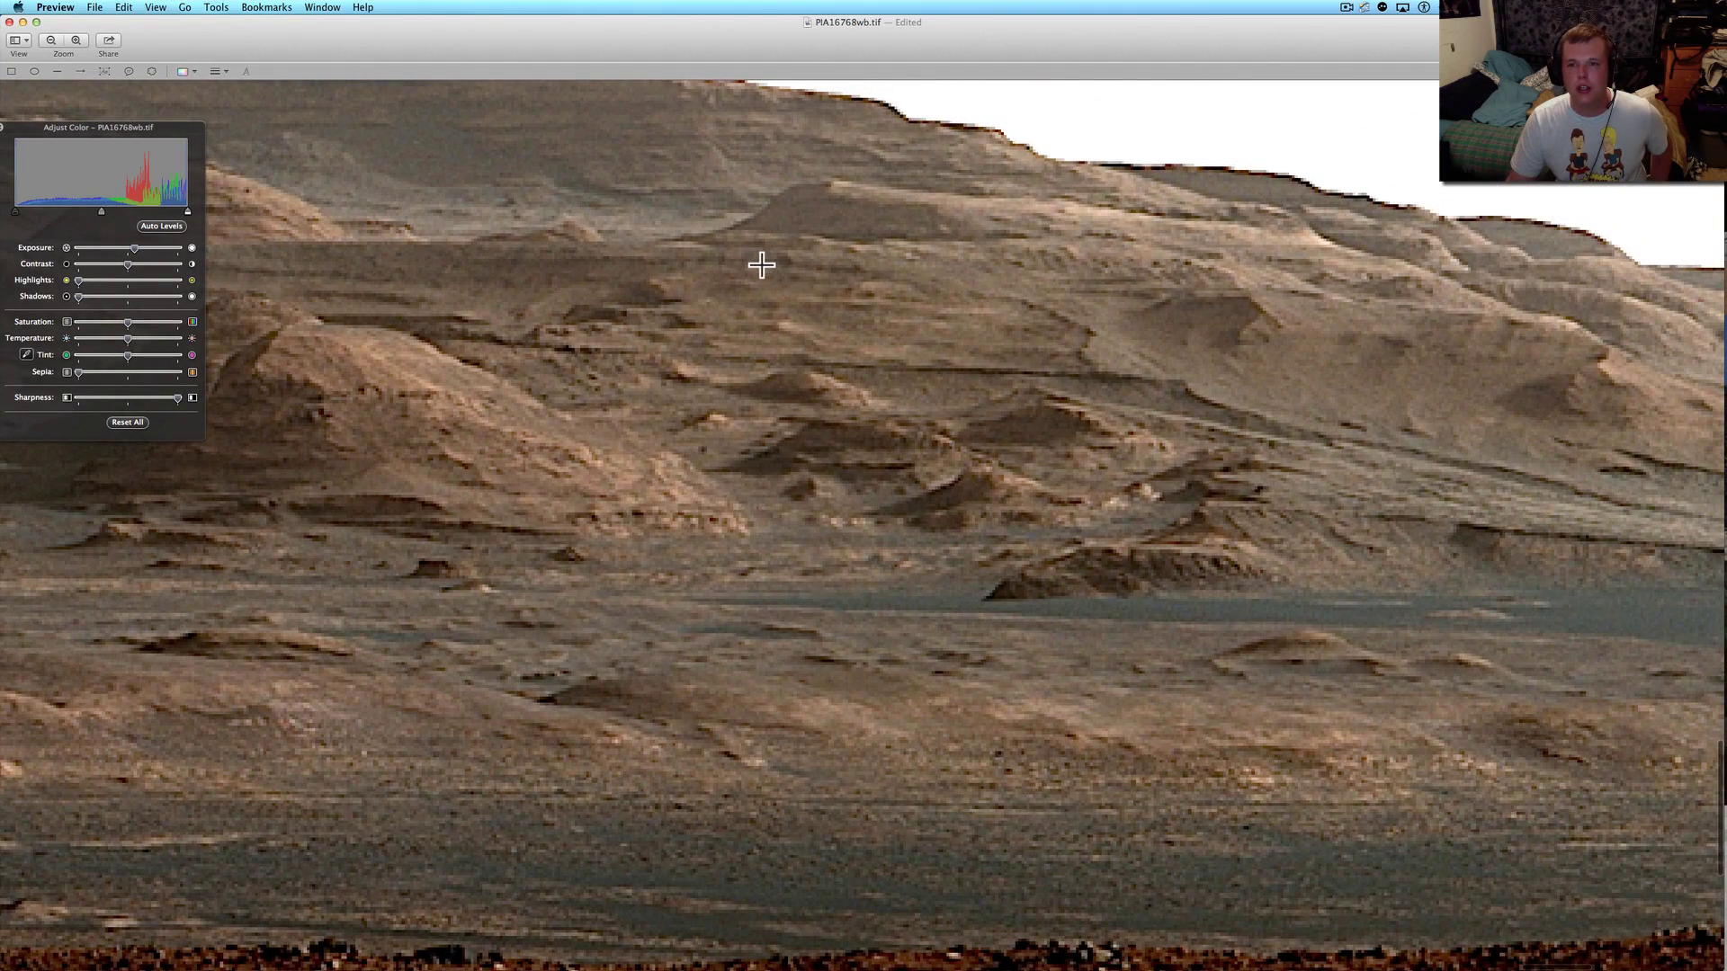
pyautogui.scroll(2, 1528, 405)
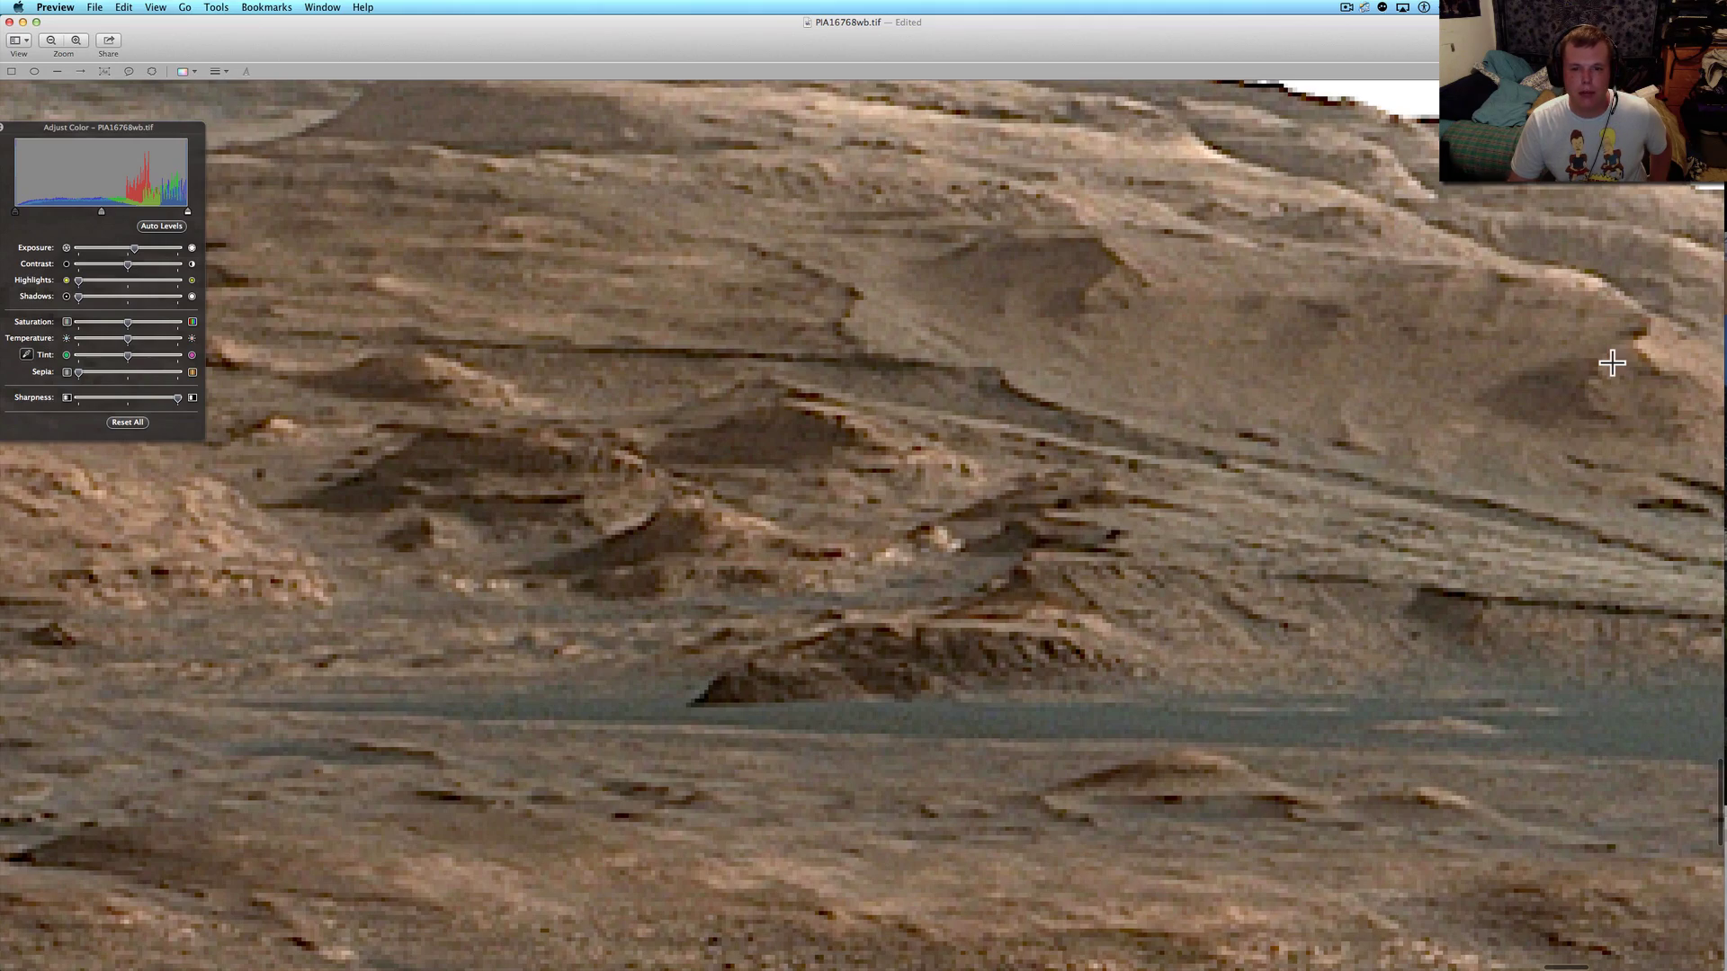
pyautogui.scroll(-3, 1613, 362)
pyautogui.scroll(-2, 1612, 362)
pyautogui.scroll(2, 1171, 434)
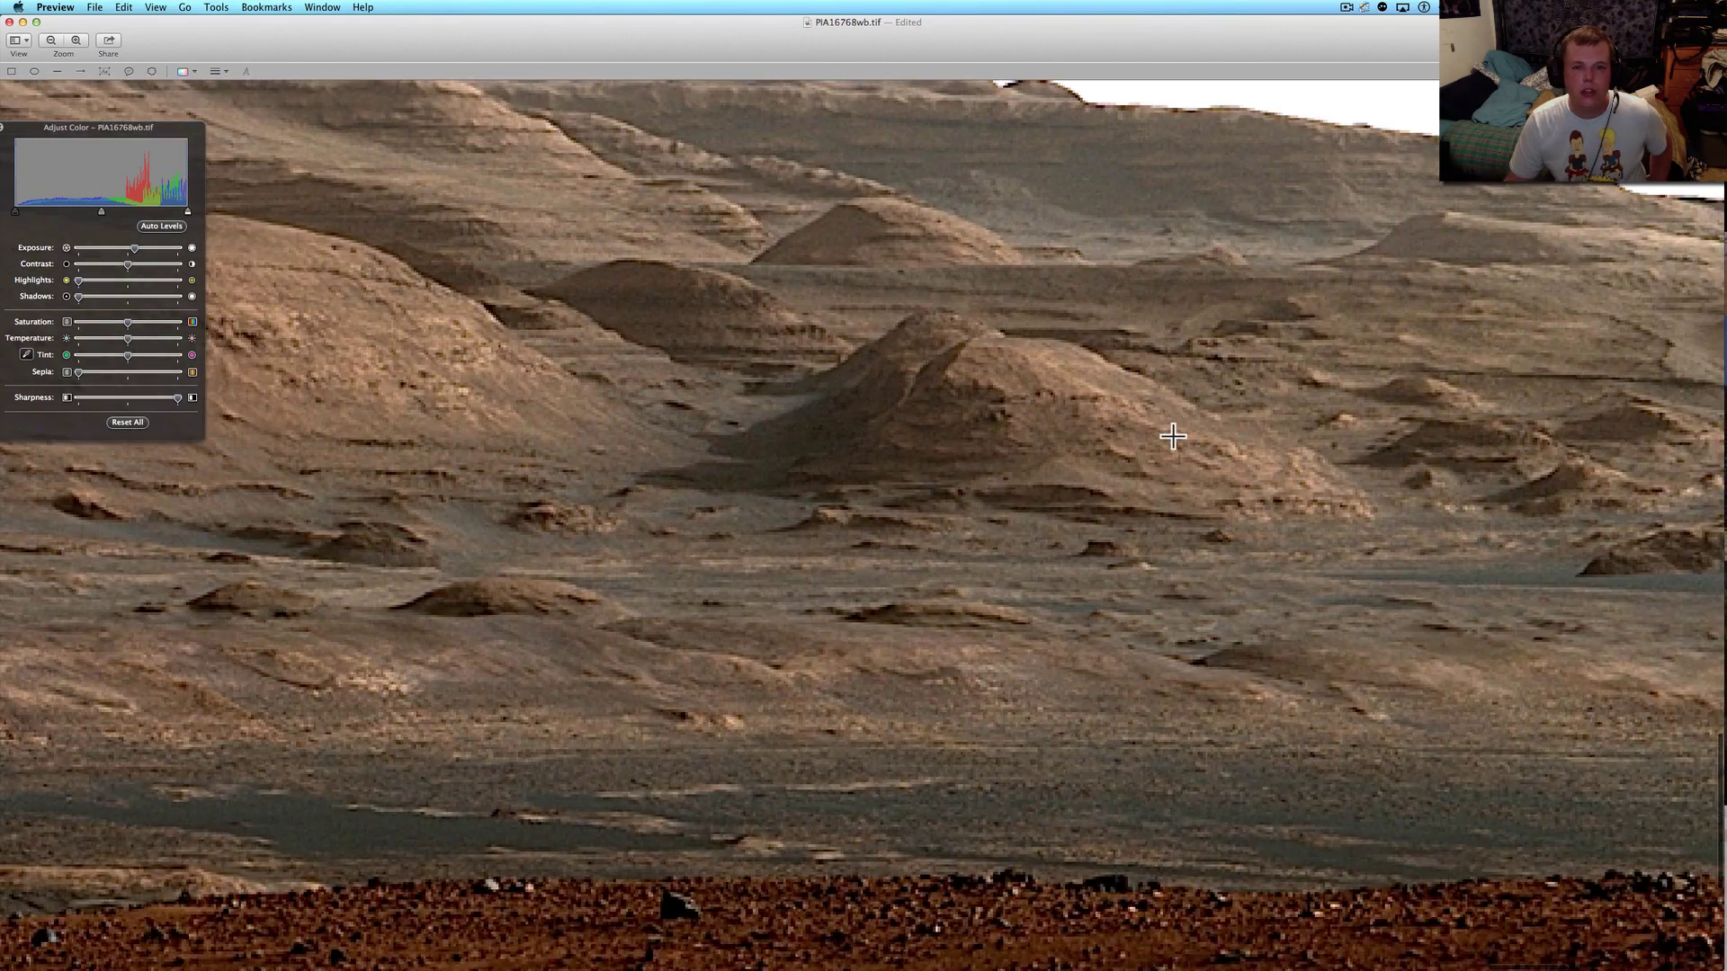
pyautogui.scroll(2, 1172, 436)
pyautogui.scroll(3, 733, 482)
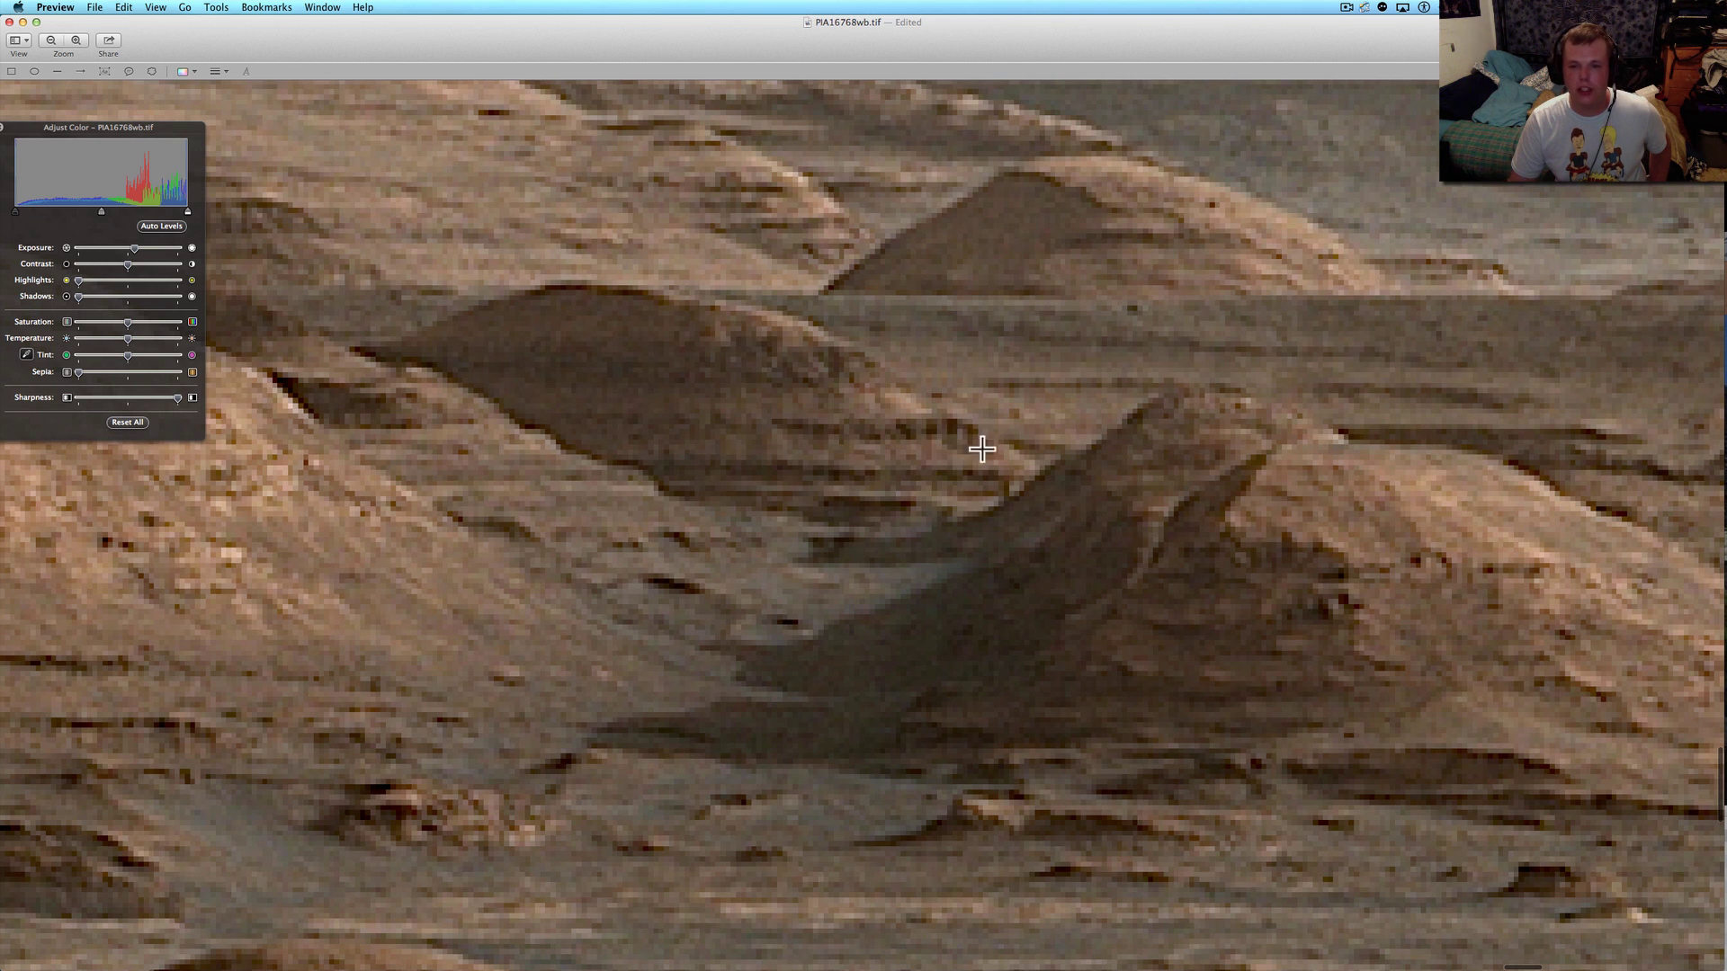
pyautogui.hscroll(-3, 954, 589)
pyautogui.hscroll(-3, 955, 590)
pyautogui.hscroll(-3, 954, 590)
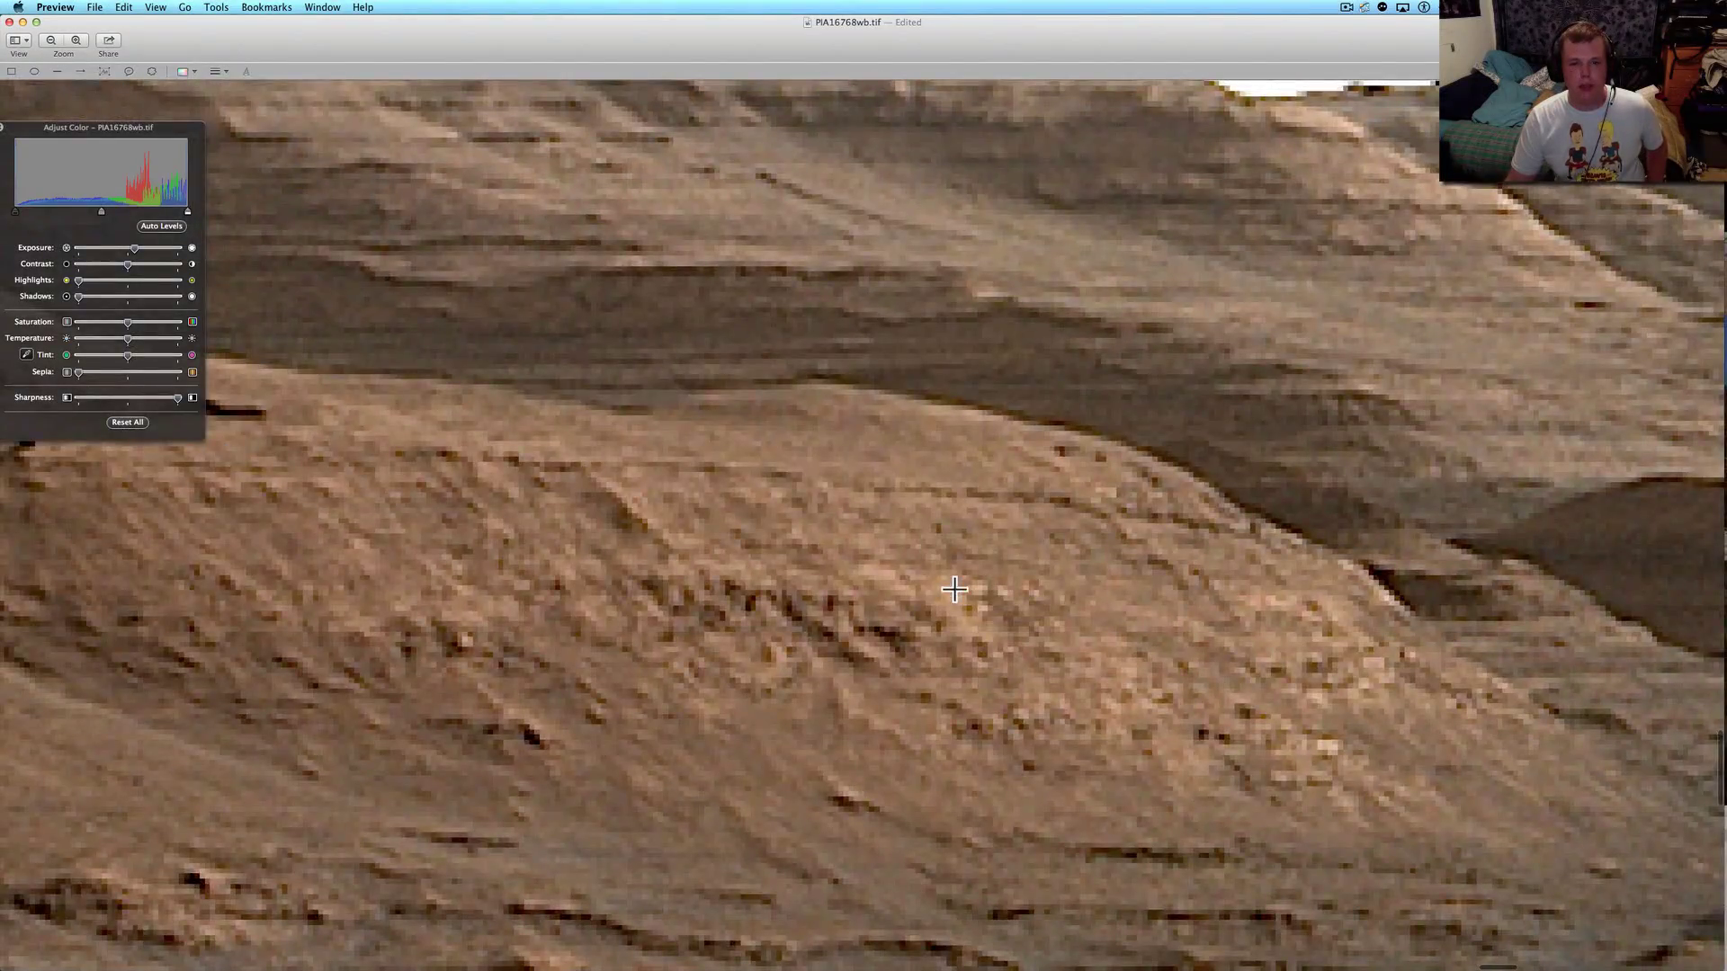
pyautogui.hscroll(-5, 954, 590)
pyautogui.scroll(5, 954, 589)
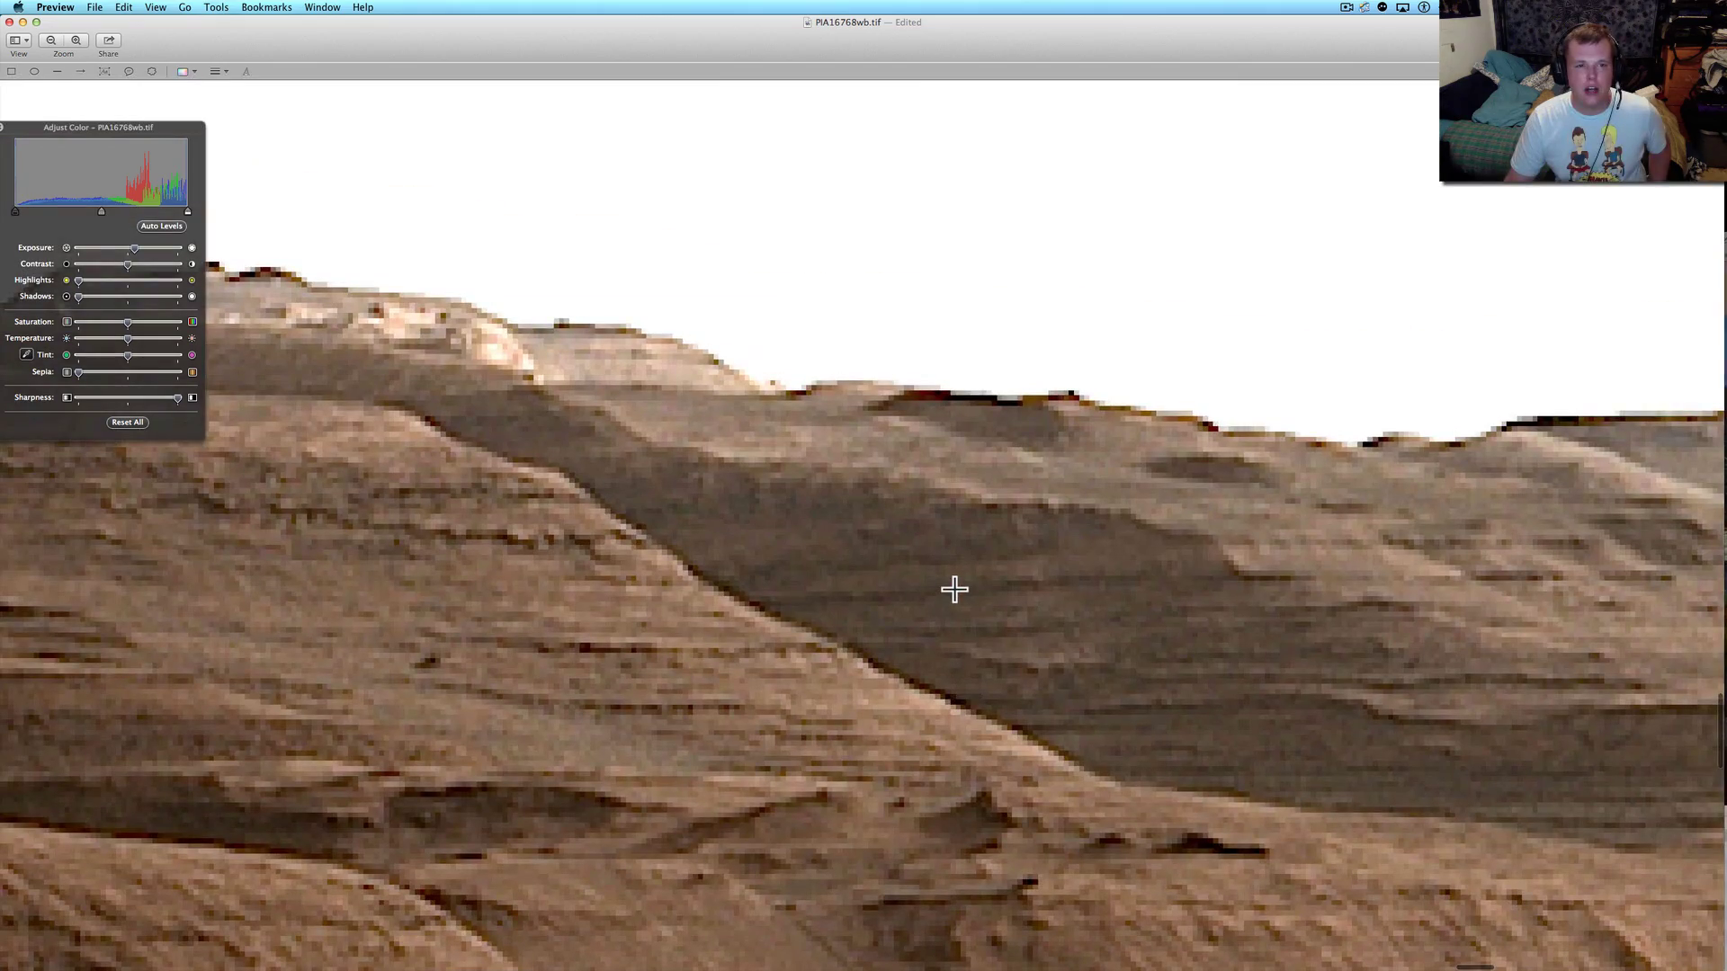
pyautogui.hscroll(-2, 954, 590)
pyautogui.hscroll(-5, 954, 589)
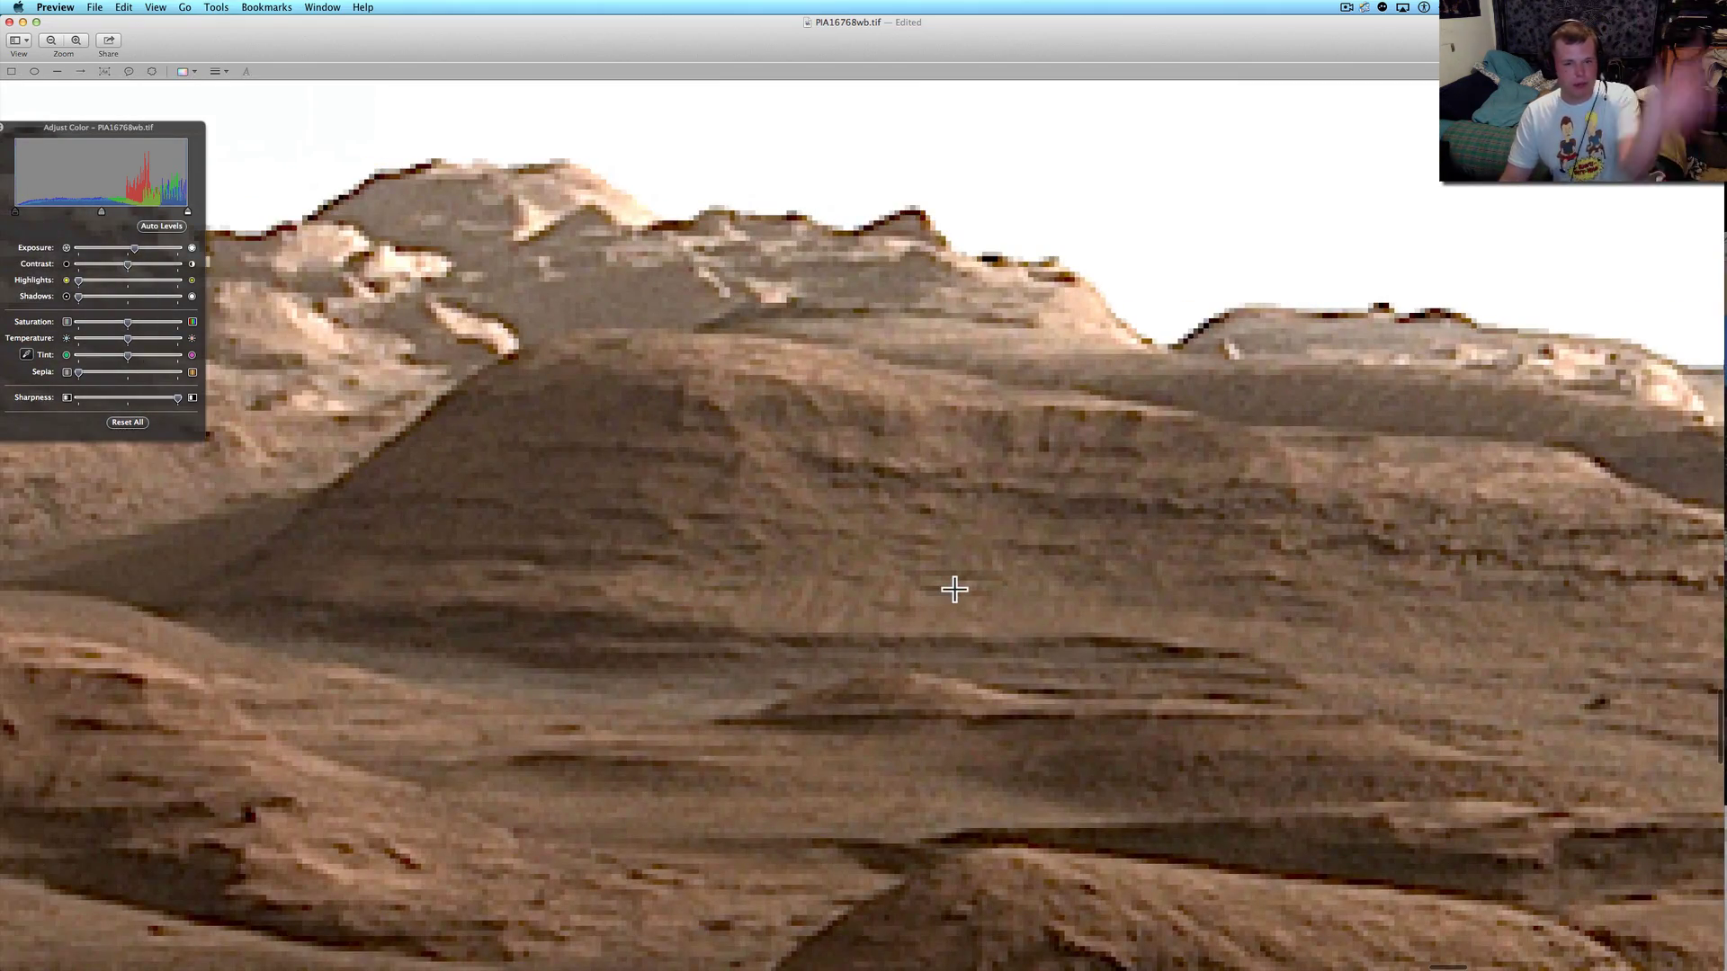
pyautogui.hscroll(-2, 954, 590)
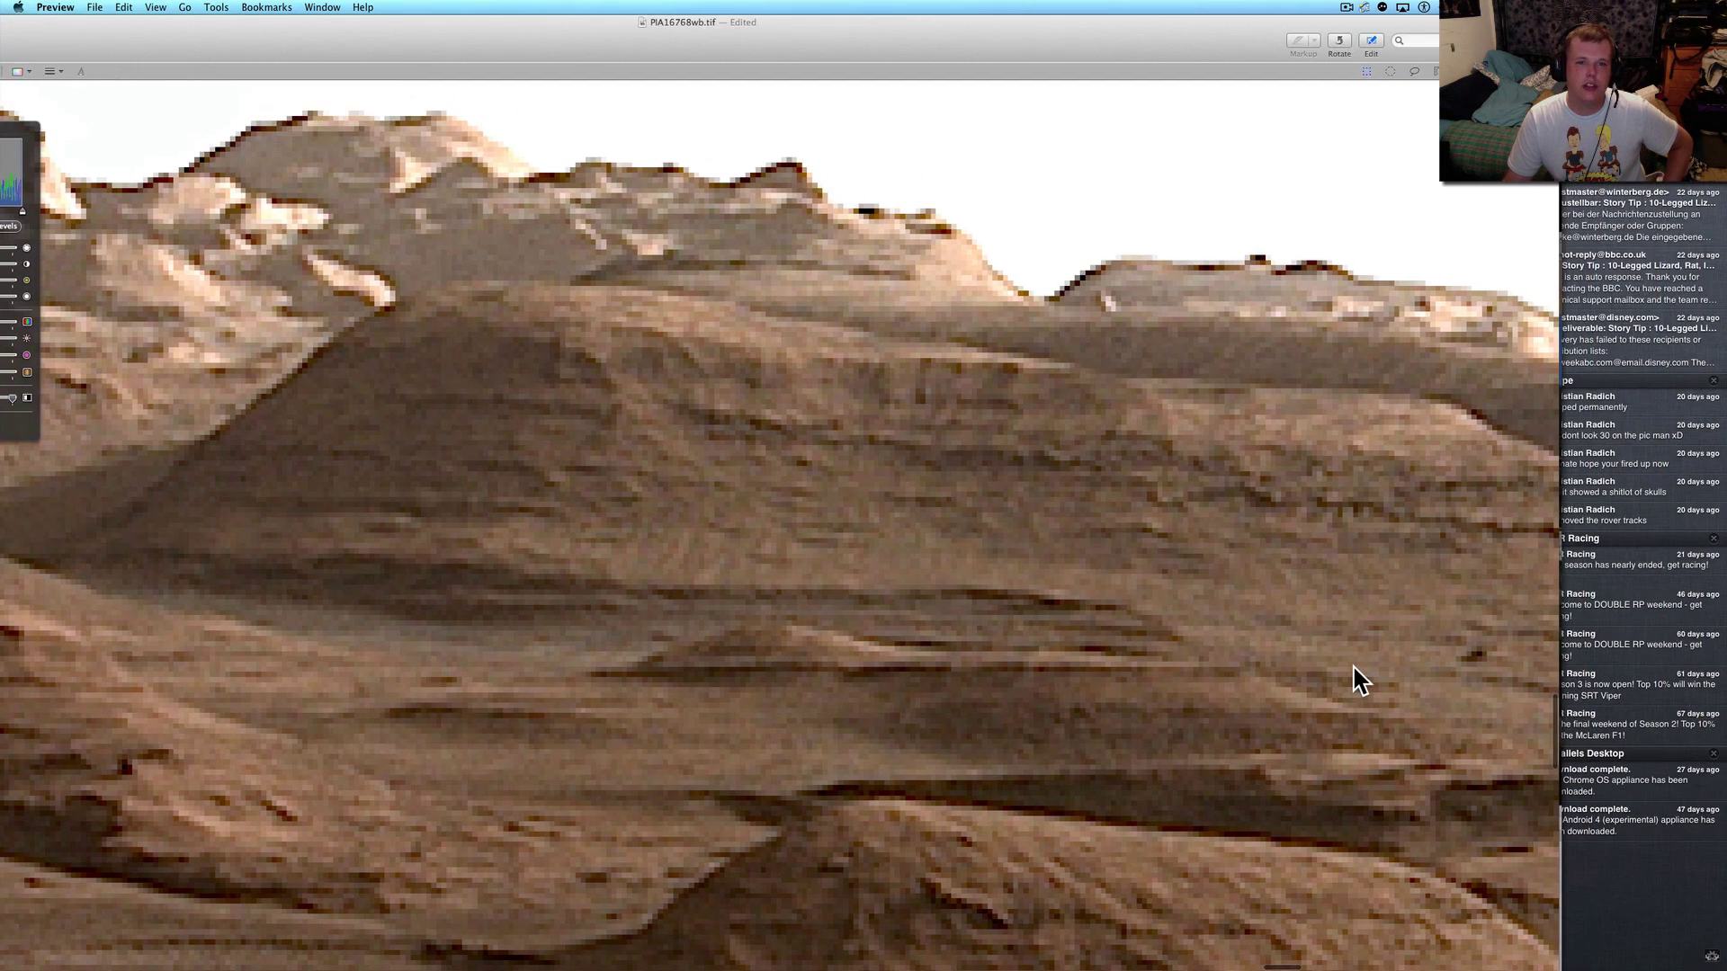
pyautogui.hscroll(-2, 1031, 567)
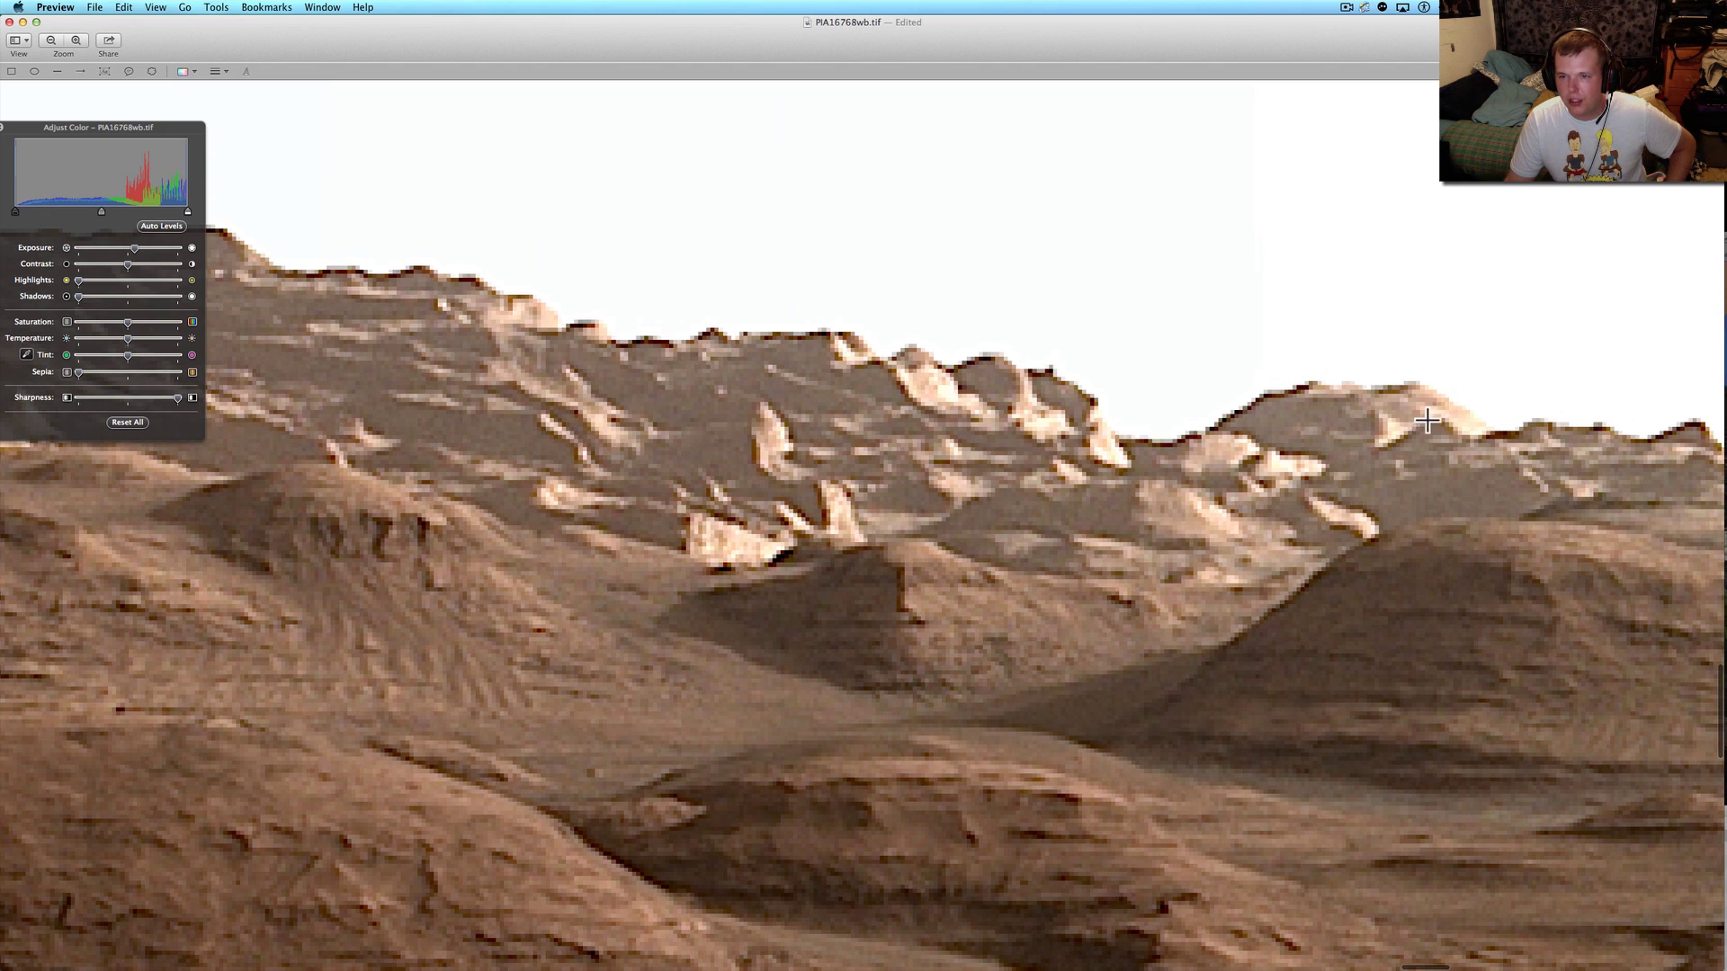
pyautogui.hscroll(-5, 1486, 461)
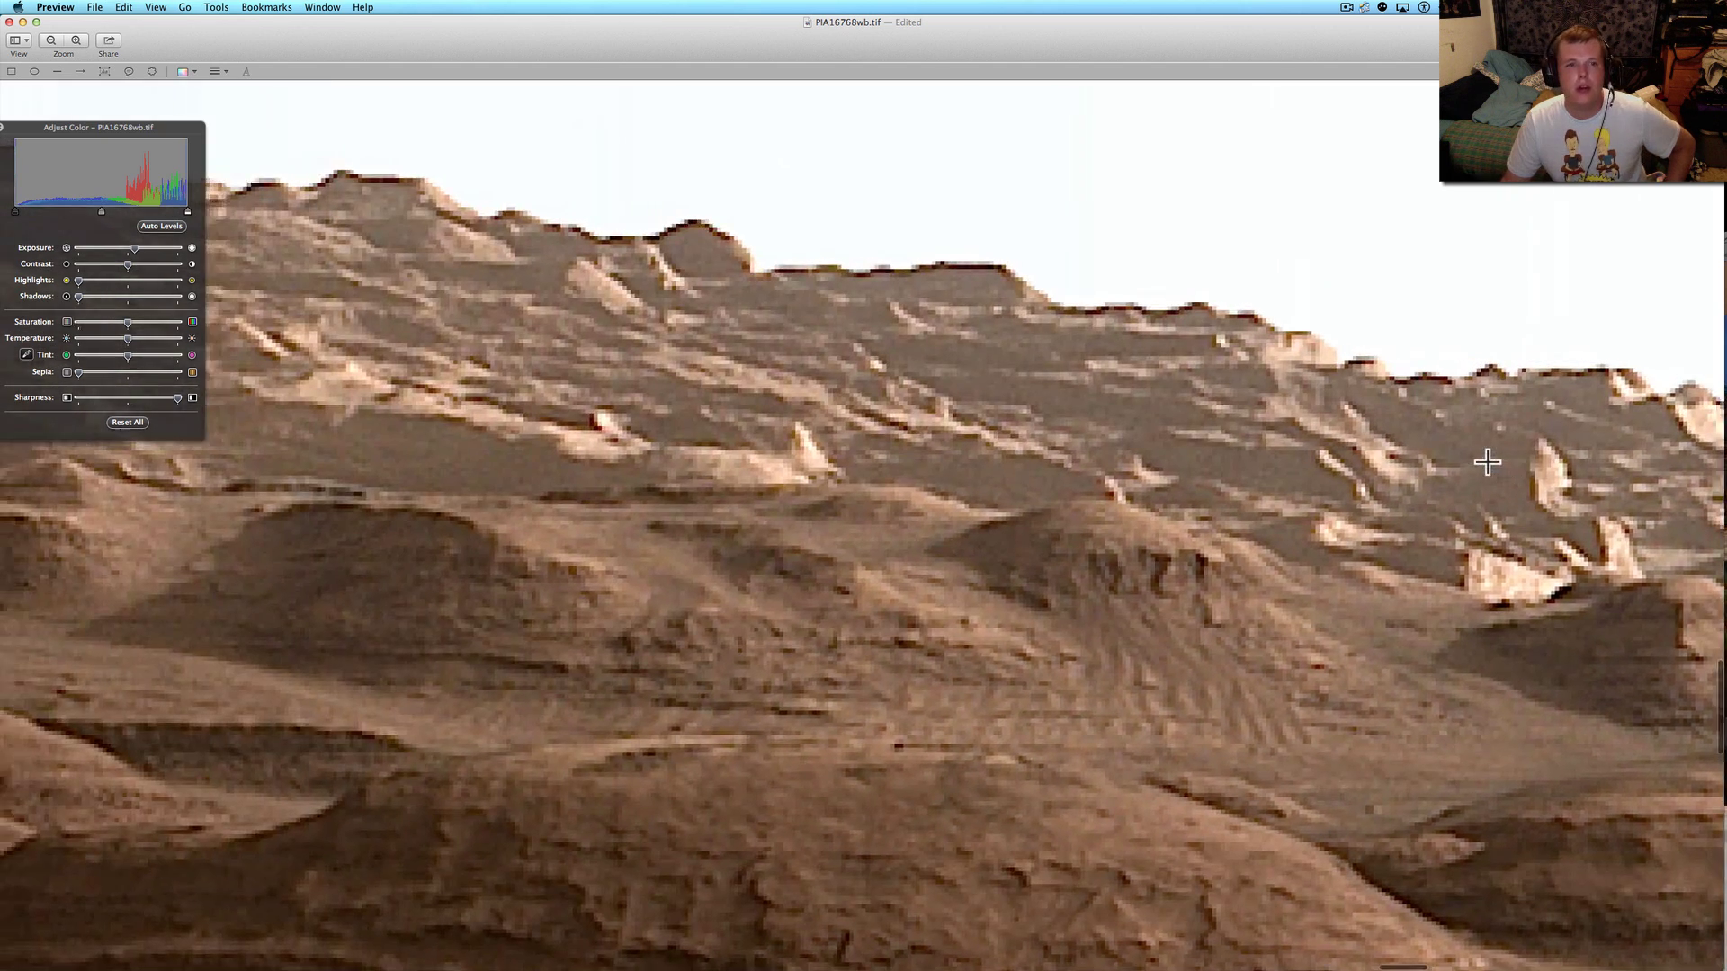
pyautogui.hscroll(-5, 1486, 461)
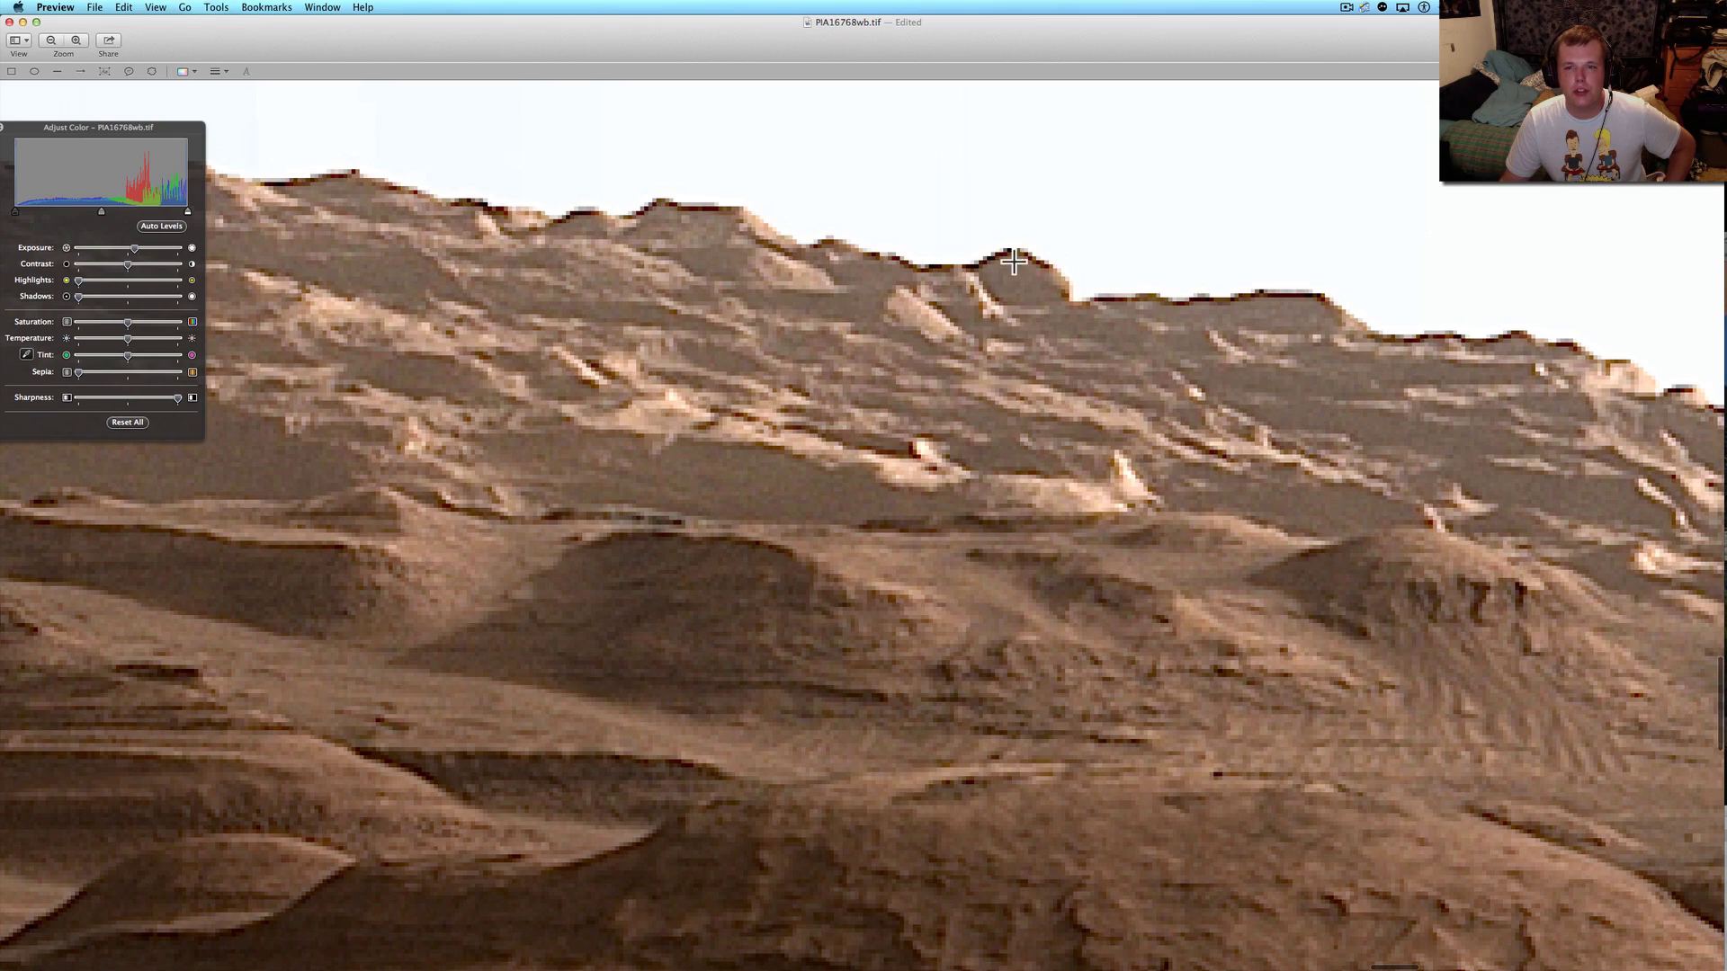
pyautogui.scroll(2, 1021, 281)
pyautogui.scroll(2, 1020, 278)
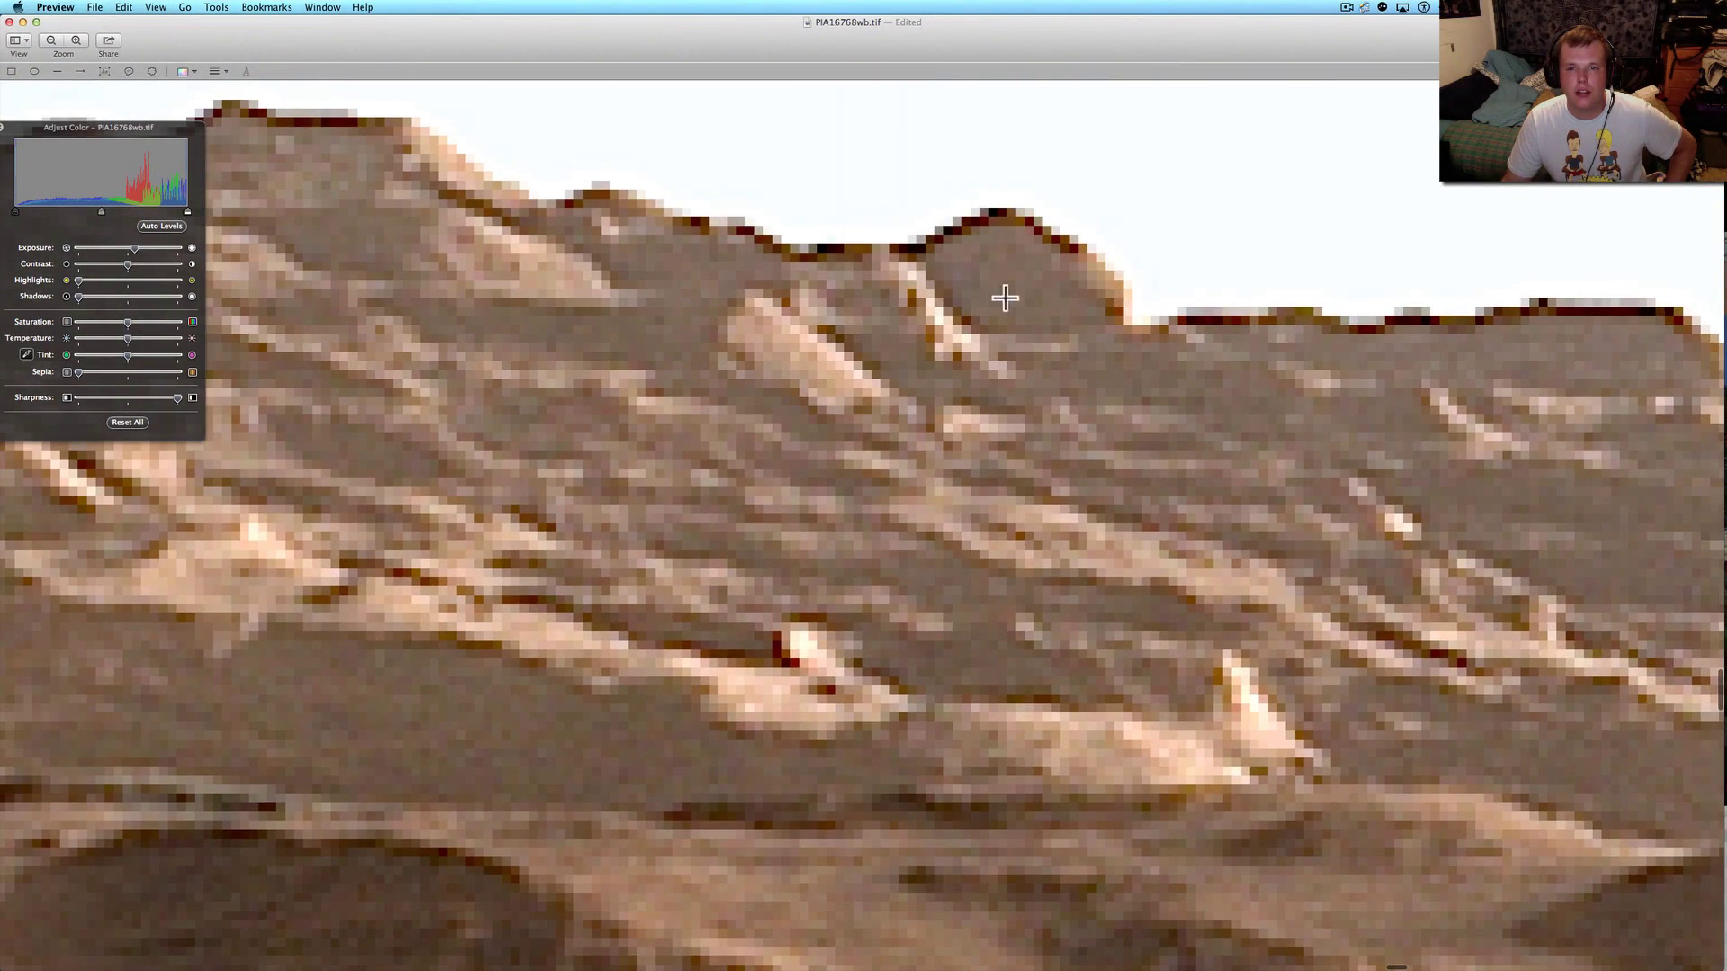
pyautogui.scroll(-2, 994, 271)
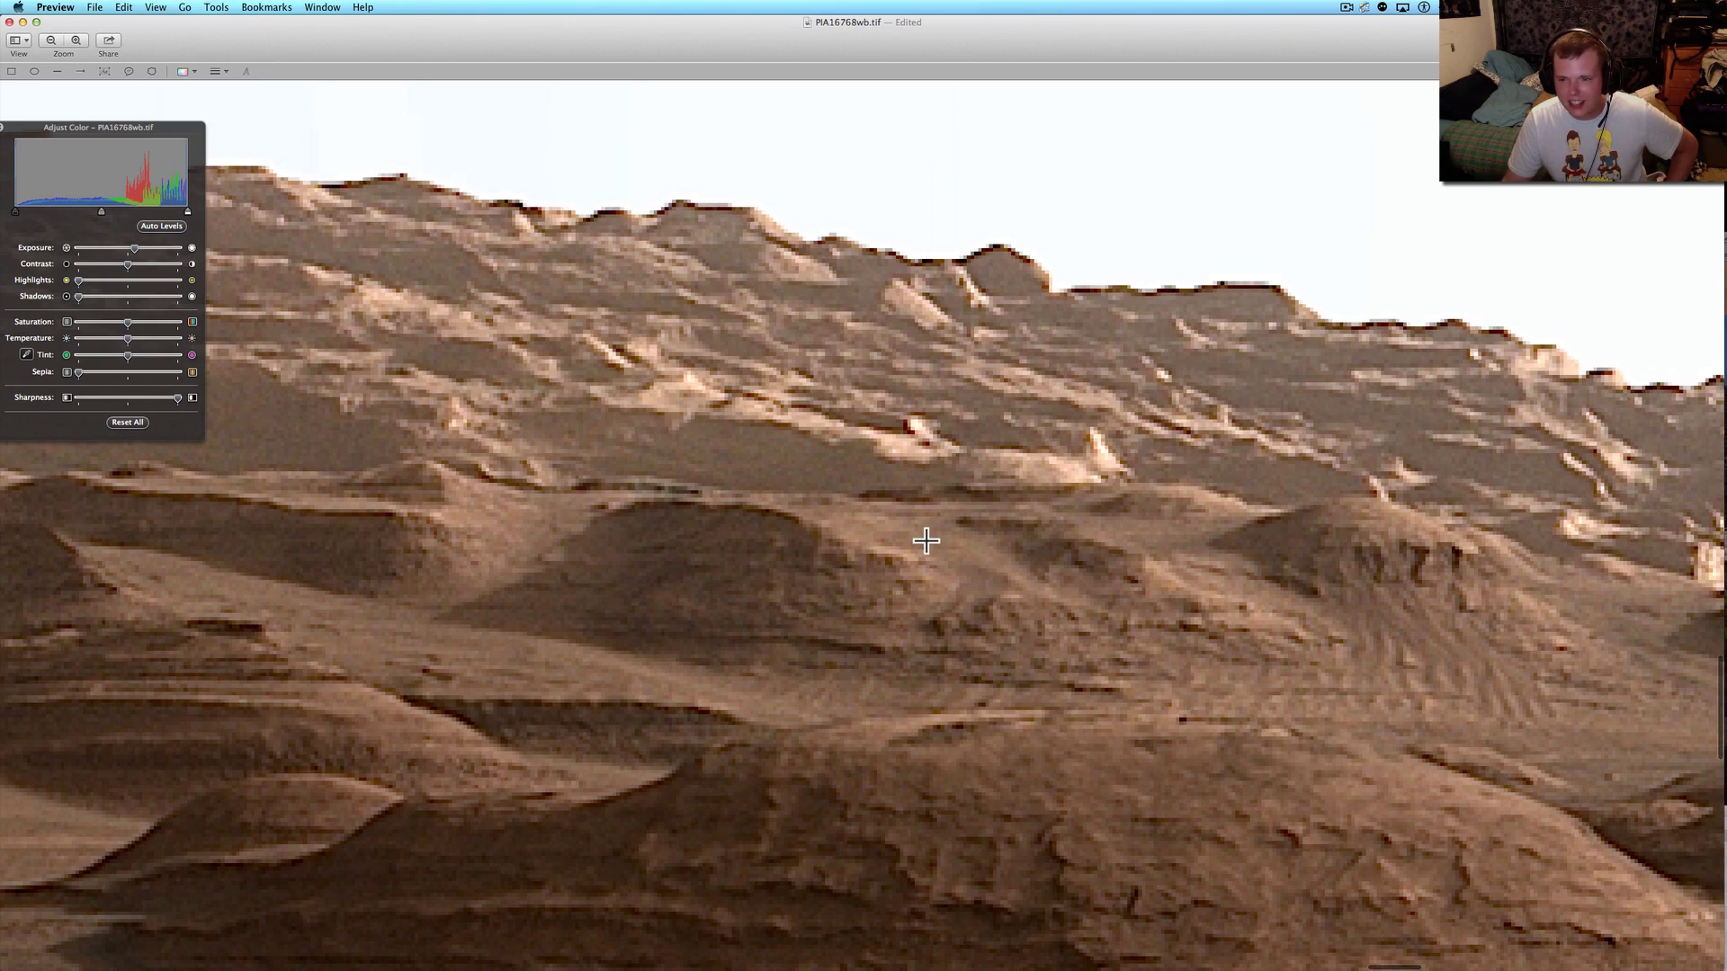
pyautogui.scroll(2, 925, 540)
pyautogui.scroll(1, 927, 541)
pyautogui.scroll(3, 926, 541)
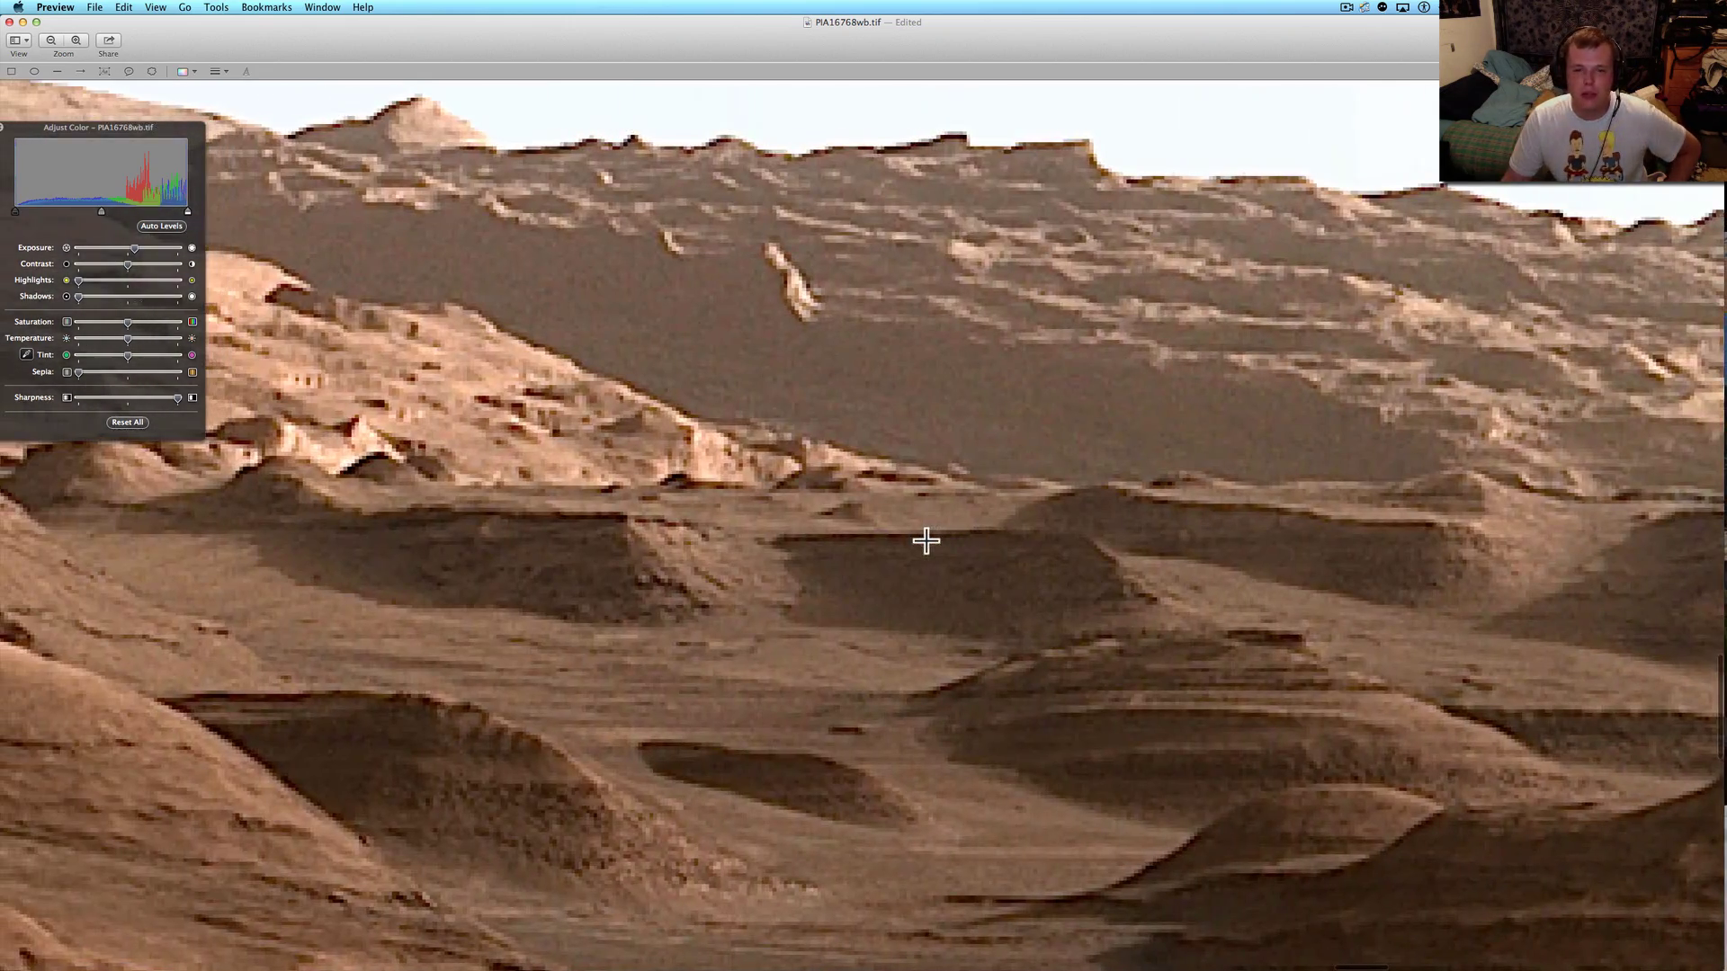
pyautogui.scroll(2, 927, 541)
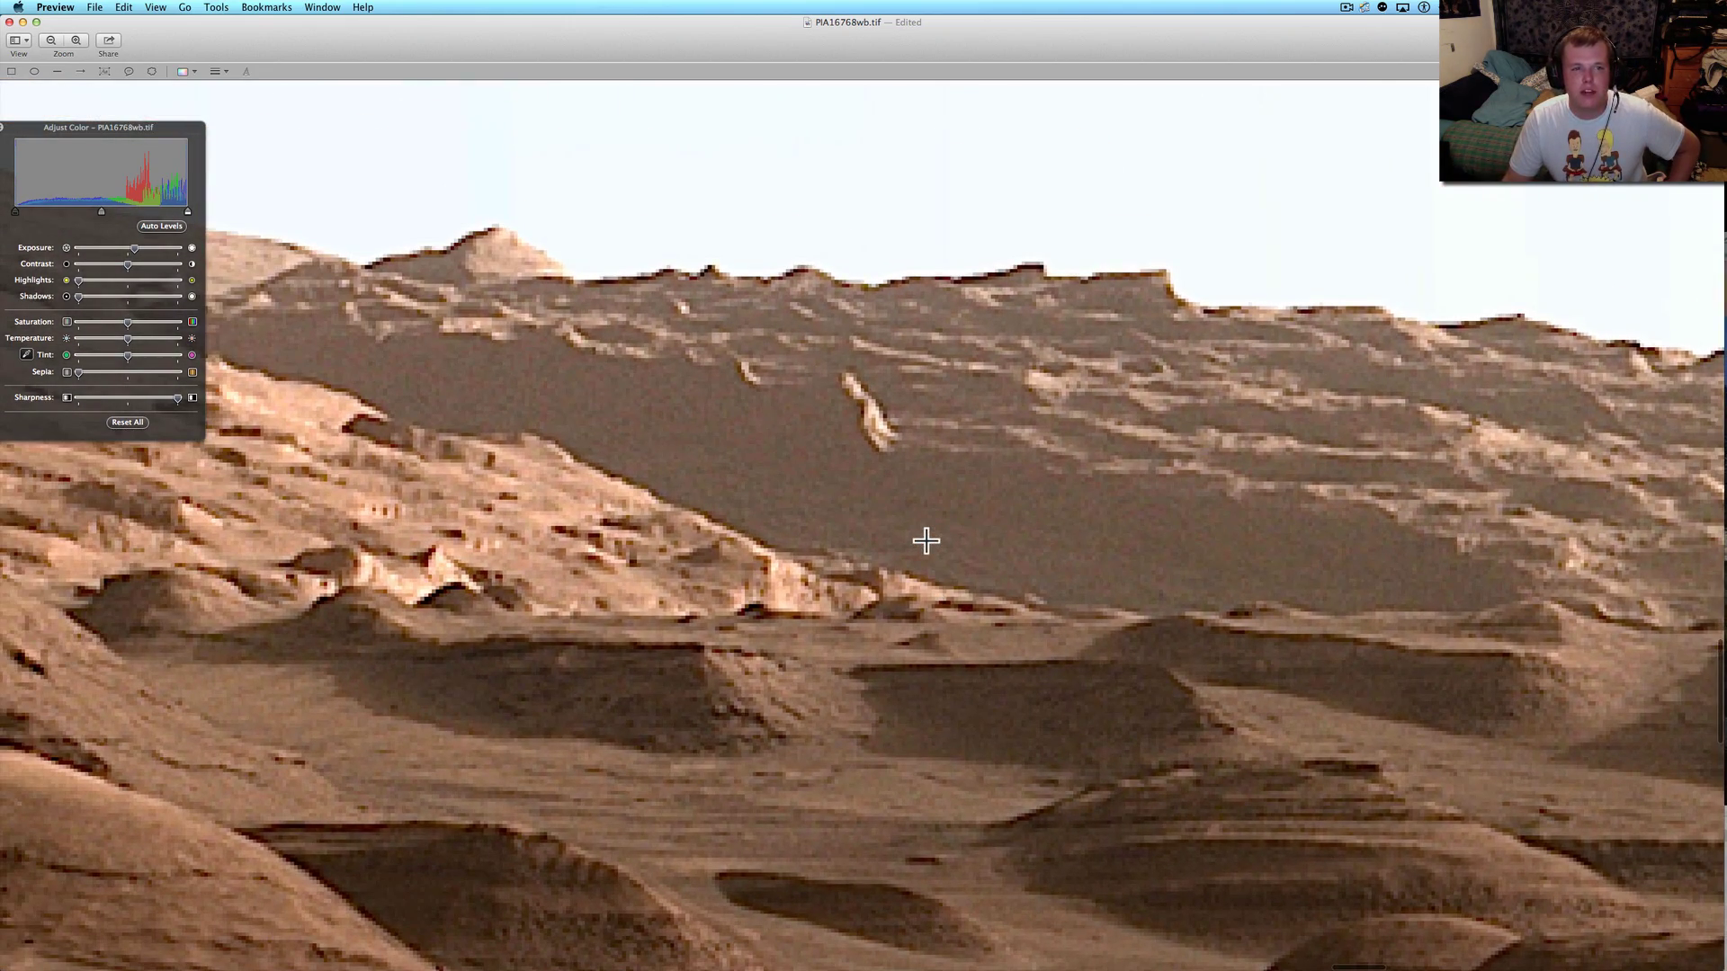
pyautogui.hscroll(-5, 926, 540)
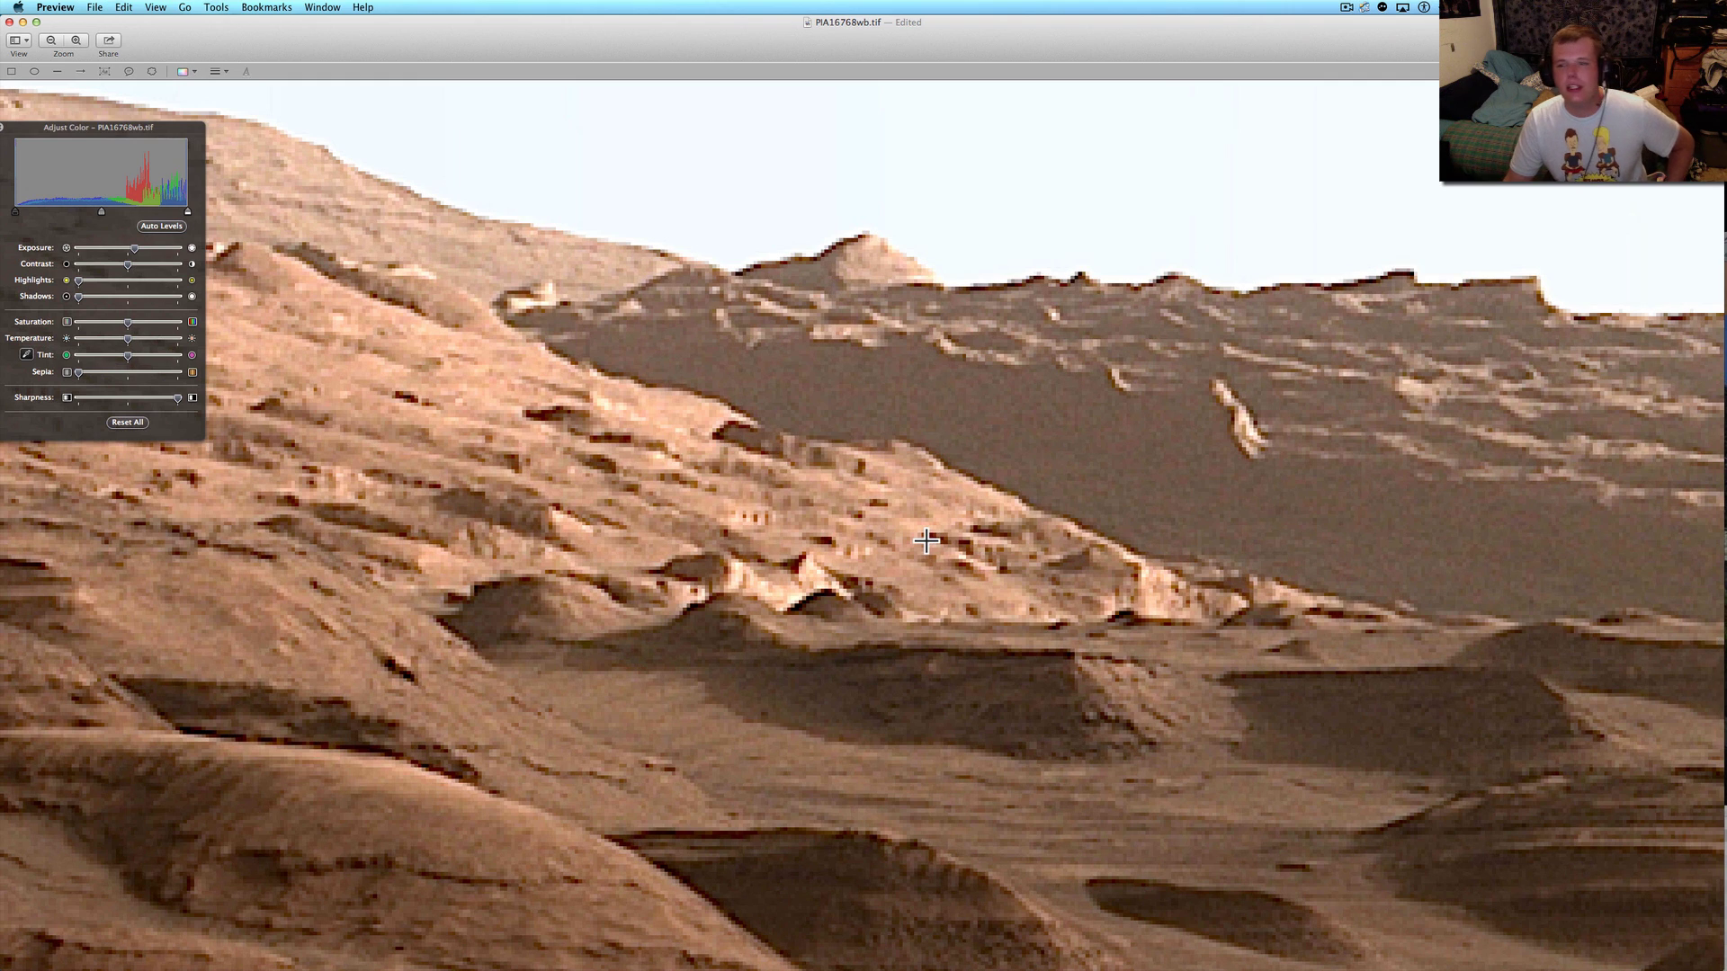
pyautogui.scroll(-1, 925, 541)
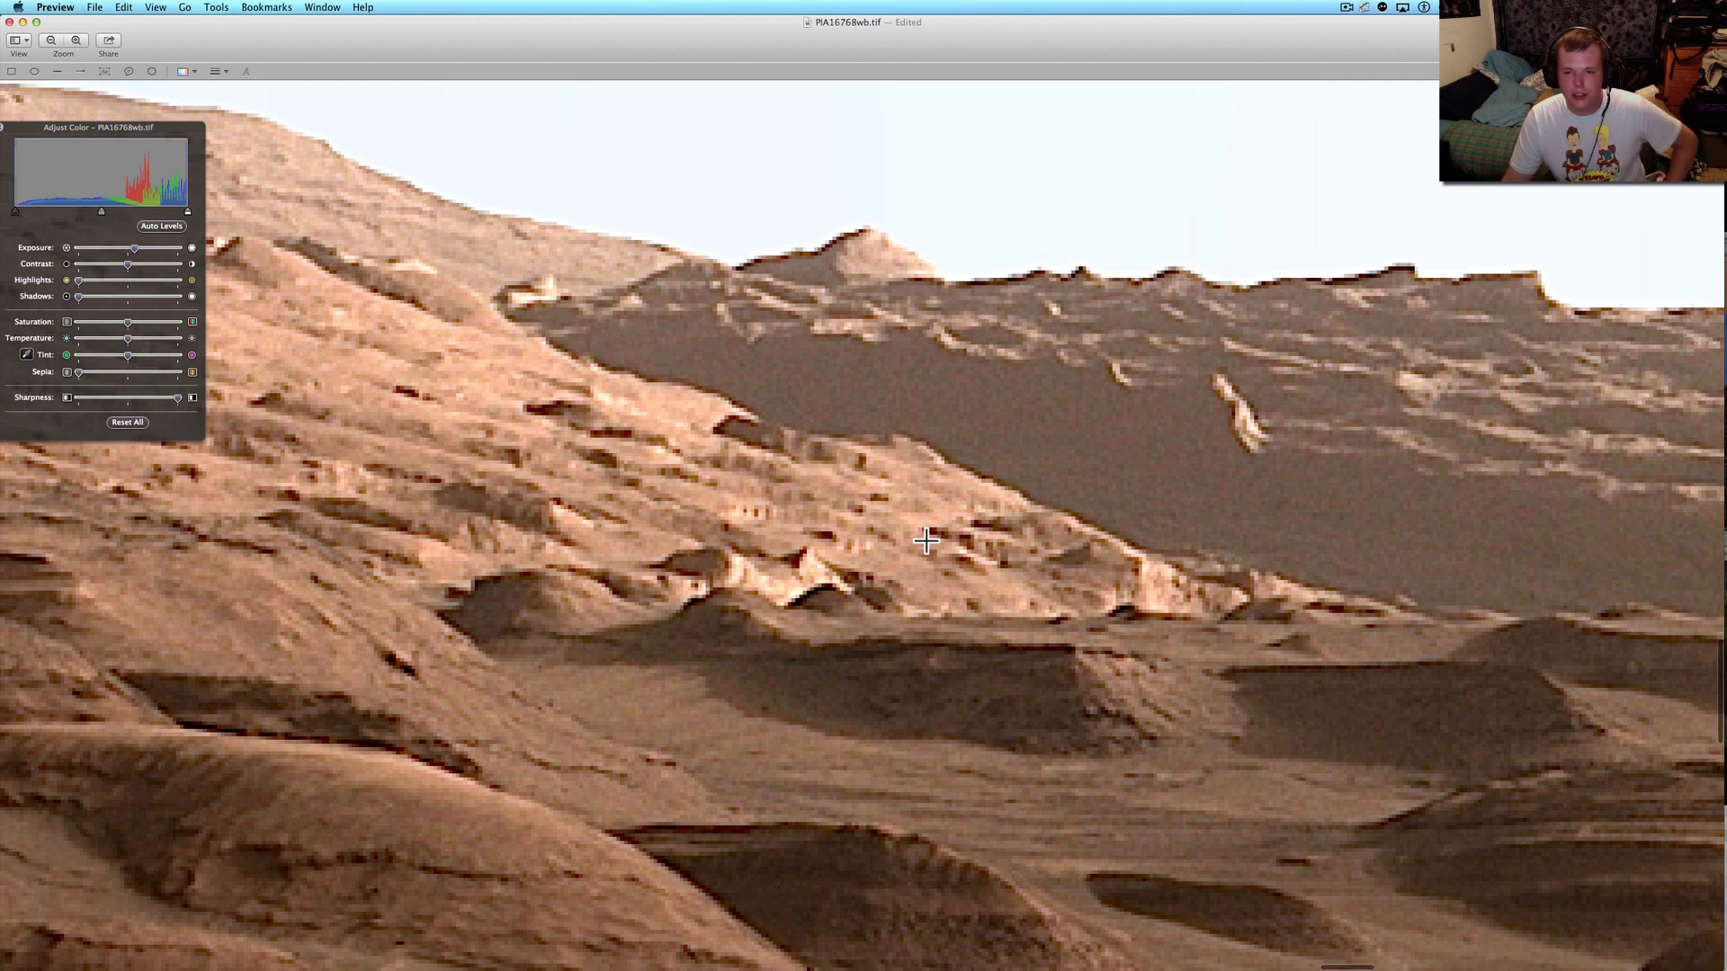
pyautogui.scroll(-4, 925, 541)
pyautogui.scroll(-3, 926, 541)
pyautogui.scroll(-2, 927, 542)
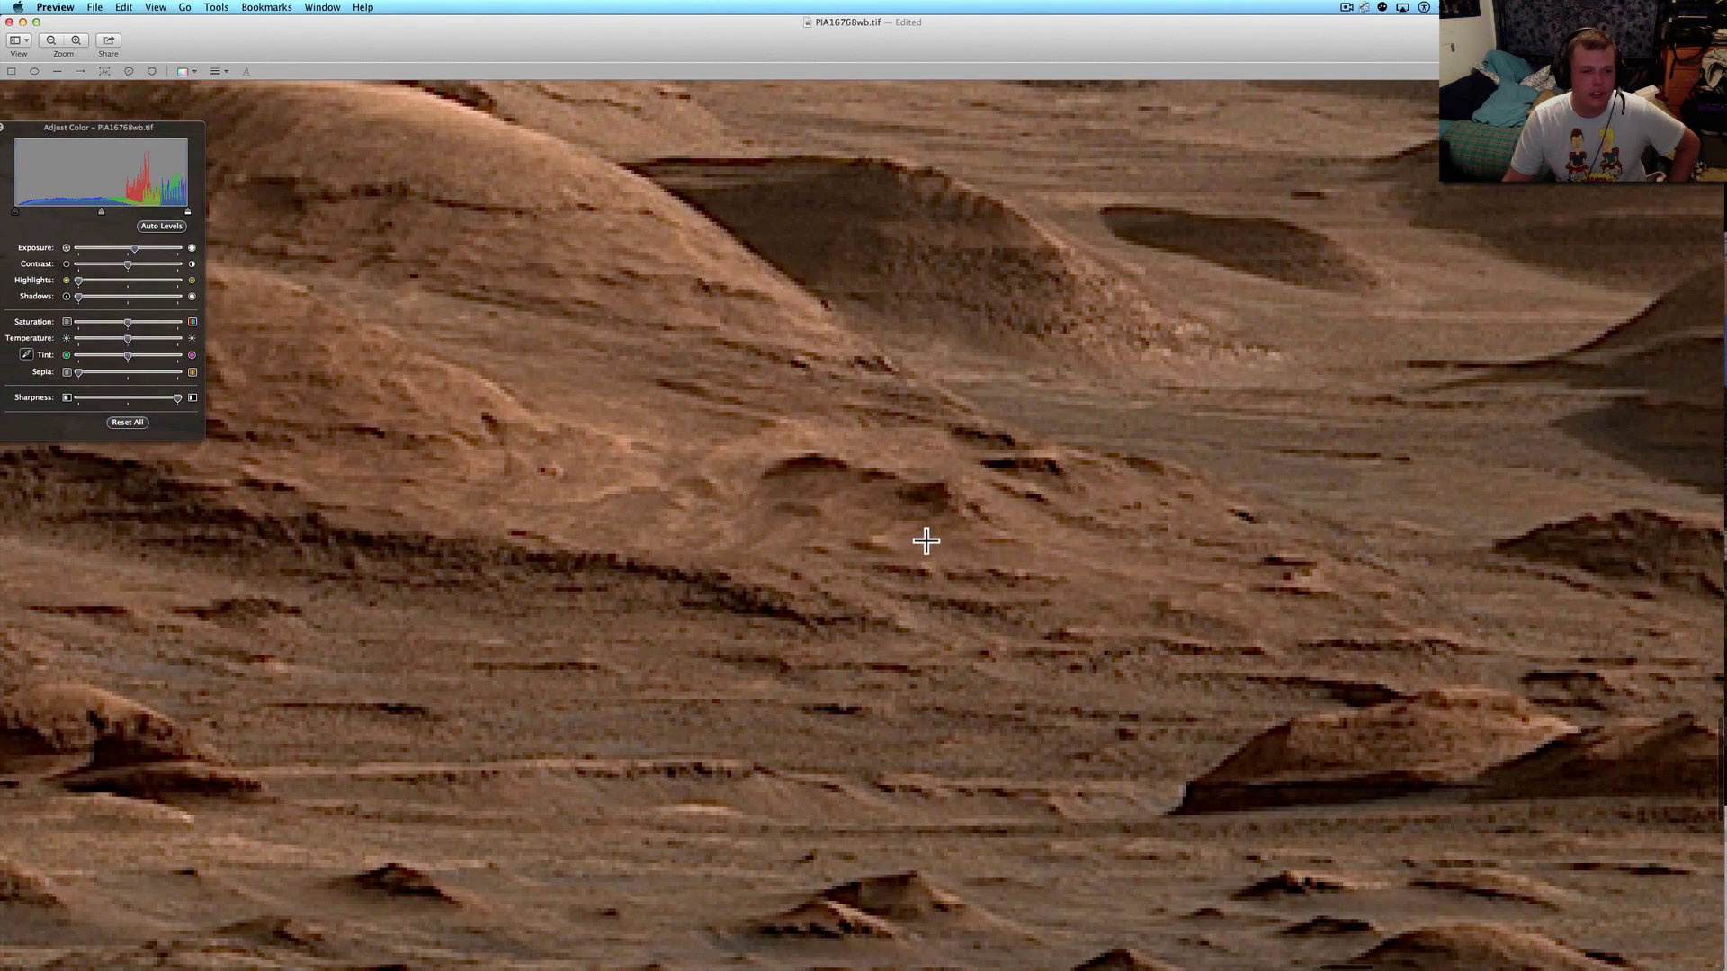
pyautogui.hscroll(-5, 927, 541)
pyautogui.scroll(-2, 926, 542)
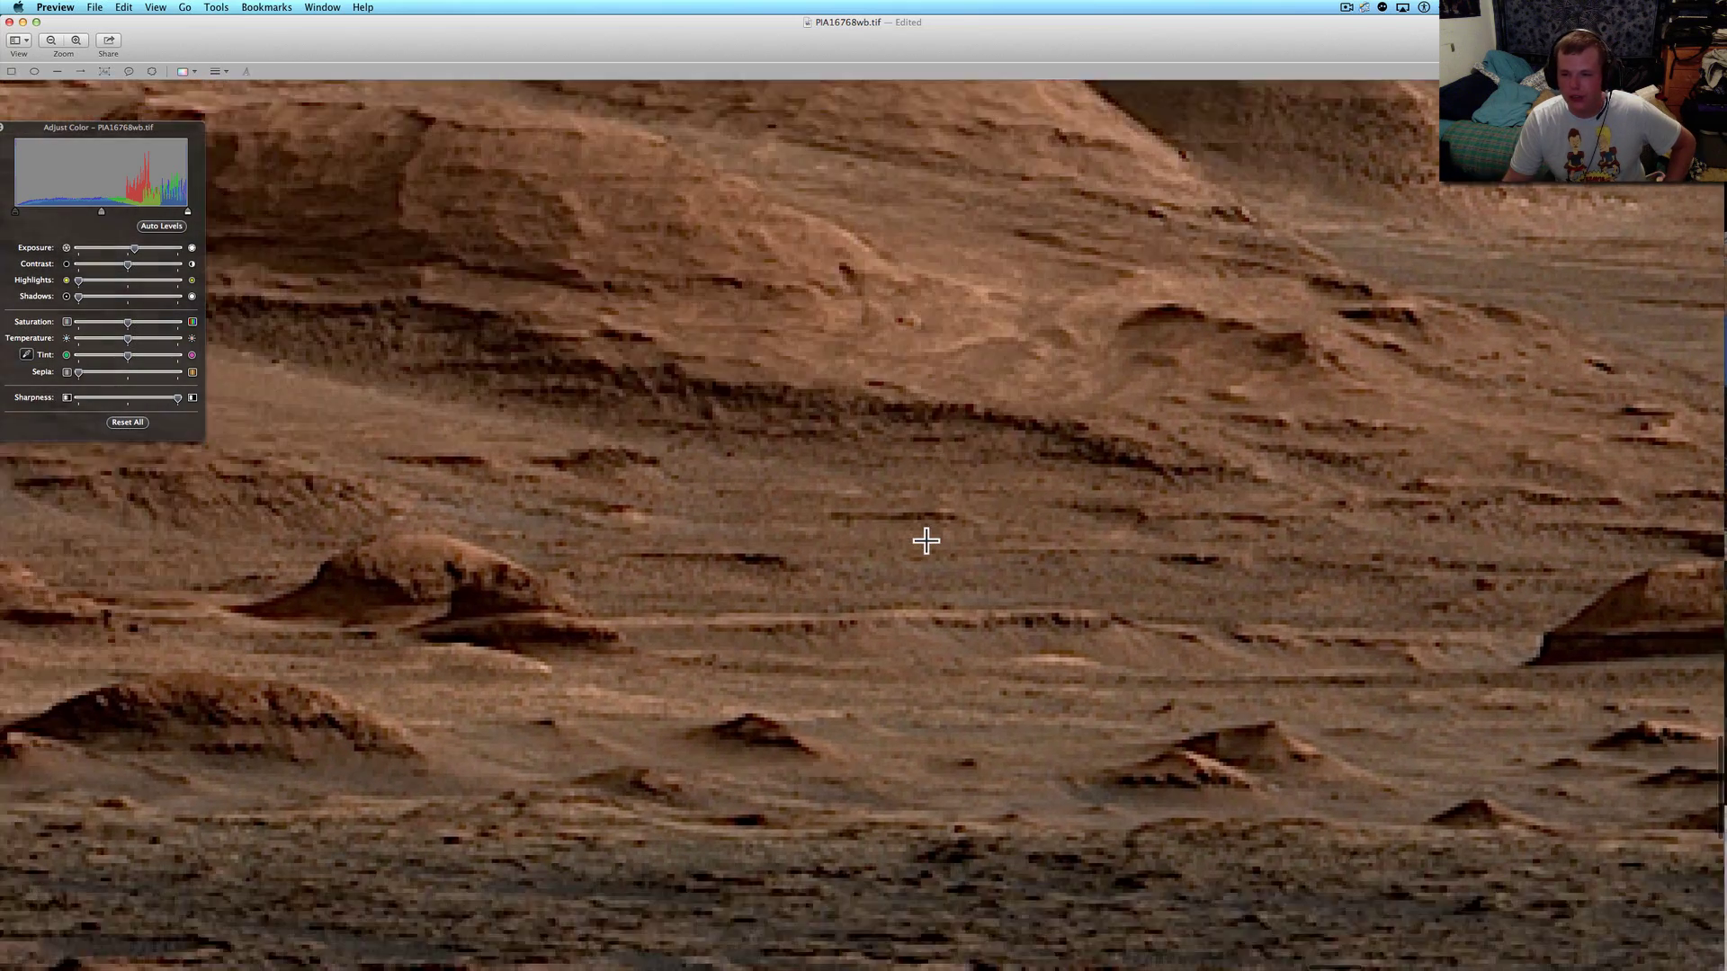
pyautogui.hscroll(5, 926, 542)
pyautogui.hscroll(1, 926, 541)
pyautogui.hscroll(4, 925, 540)
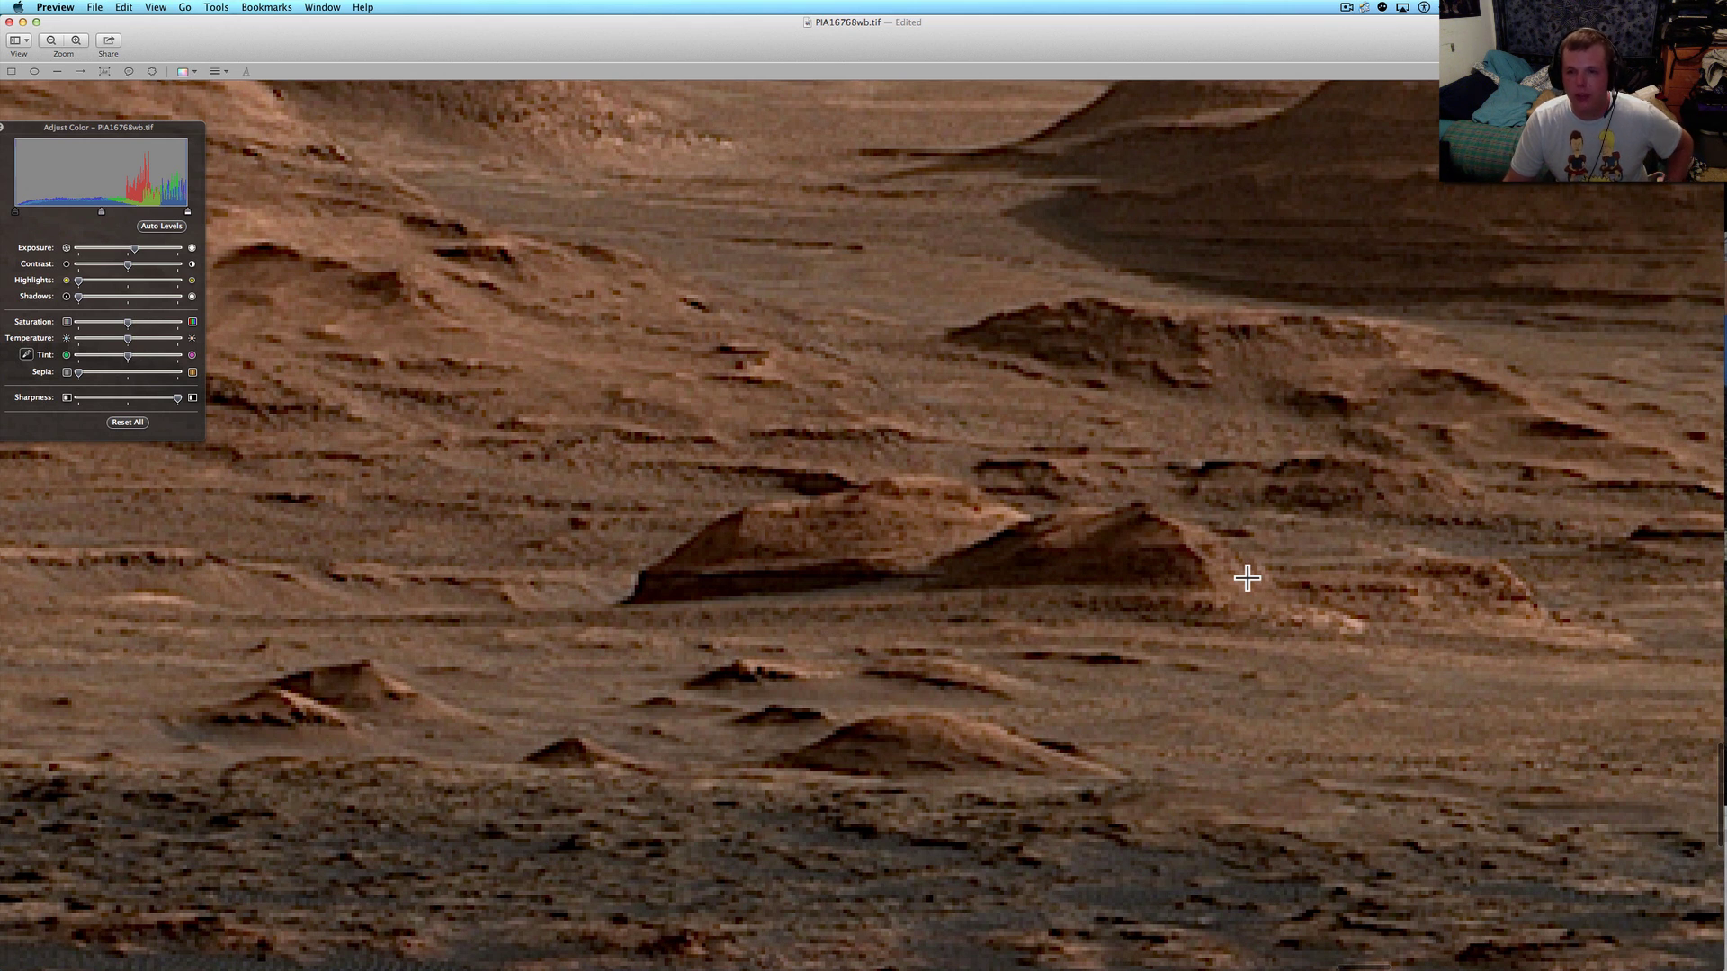
pyautogui.scroll(5, 1247, 578)
pyautogui.scroll(10, 1246, 578)
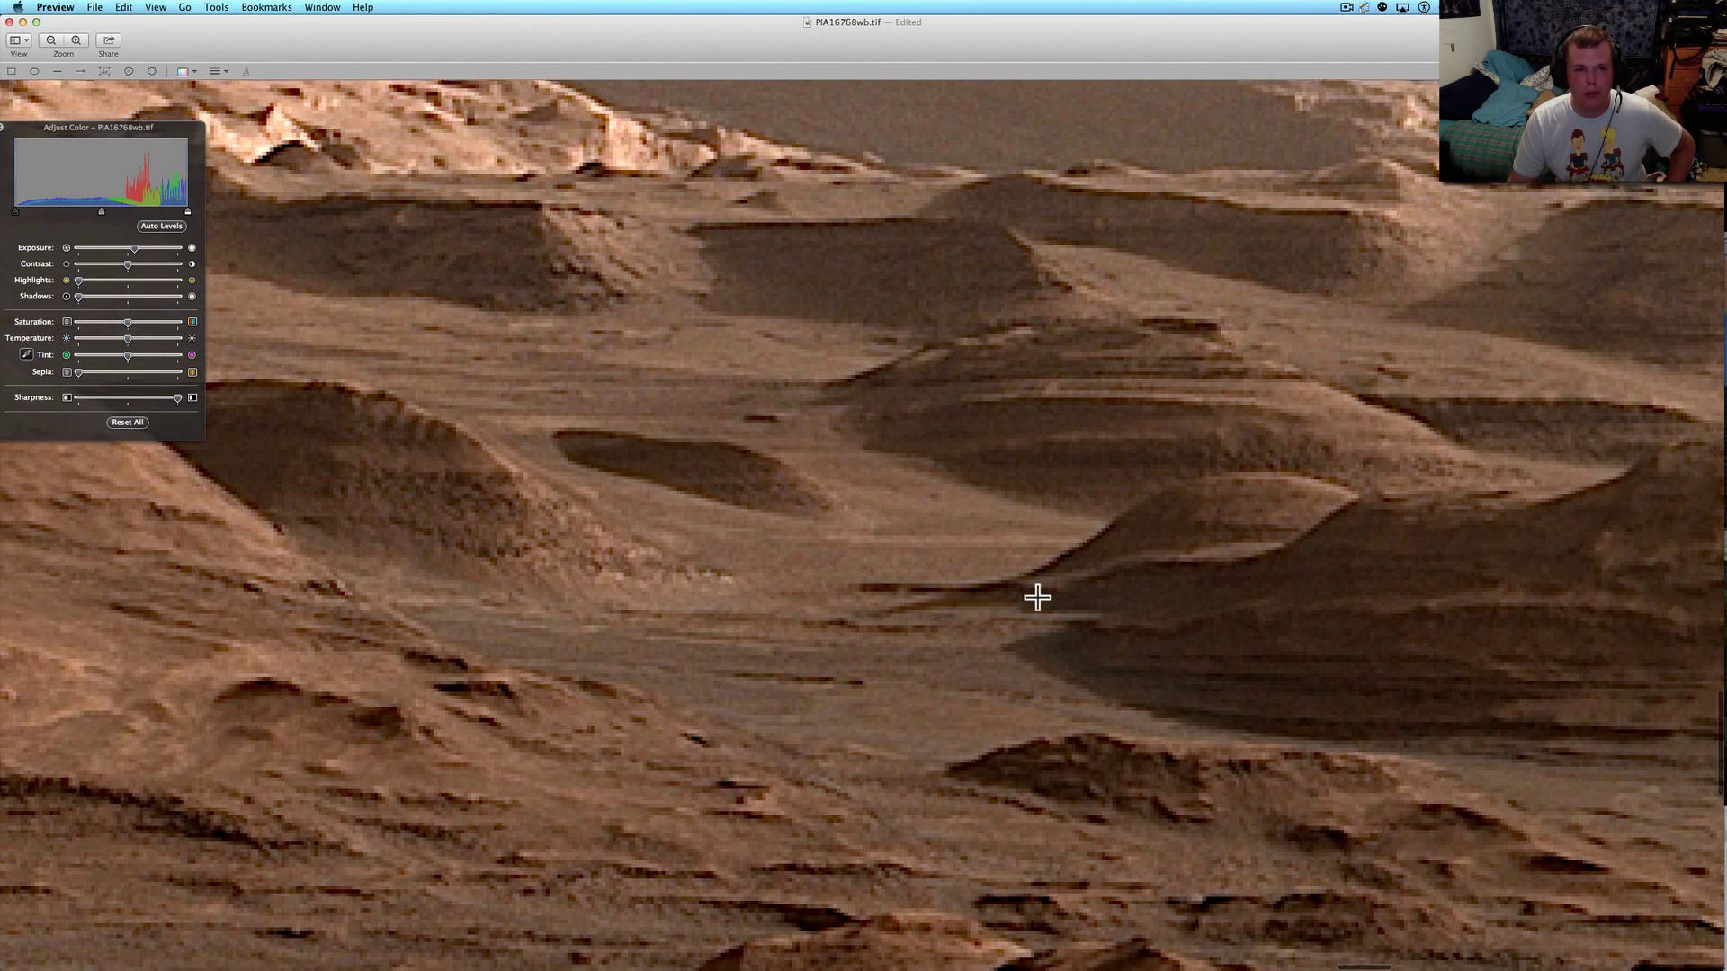
pyautogui.scroll(10, 1036, 597)
pyautogui.hscroll(-3, 1036, 597)
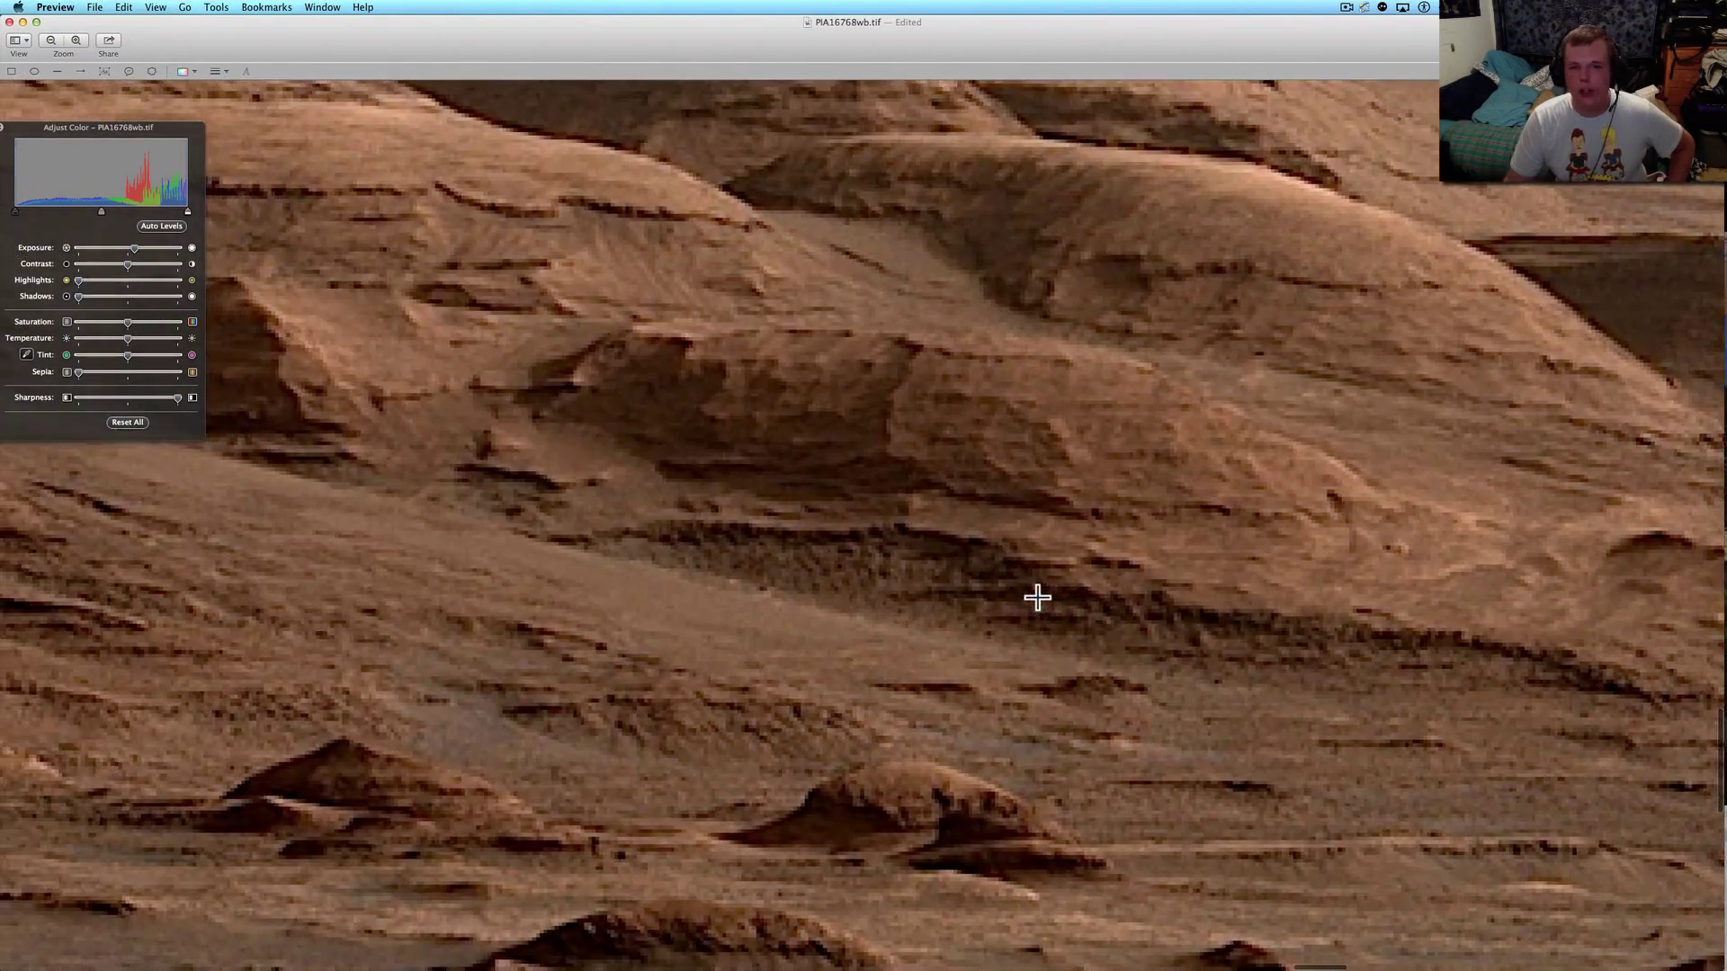
pyautogui.hscroll(-5, 1036, 598)
pyautogui.hscroll(-10, 1036, 598)
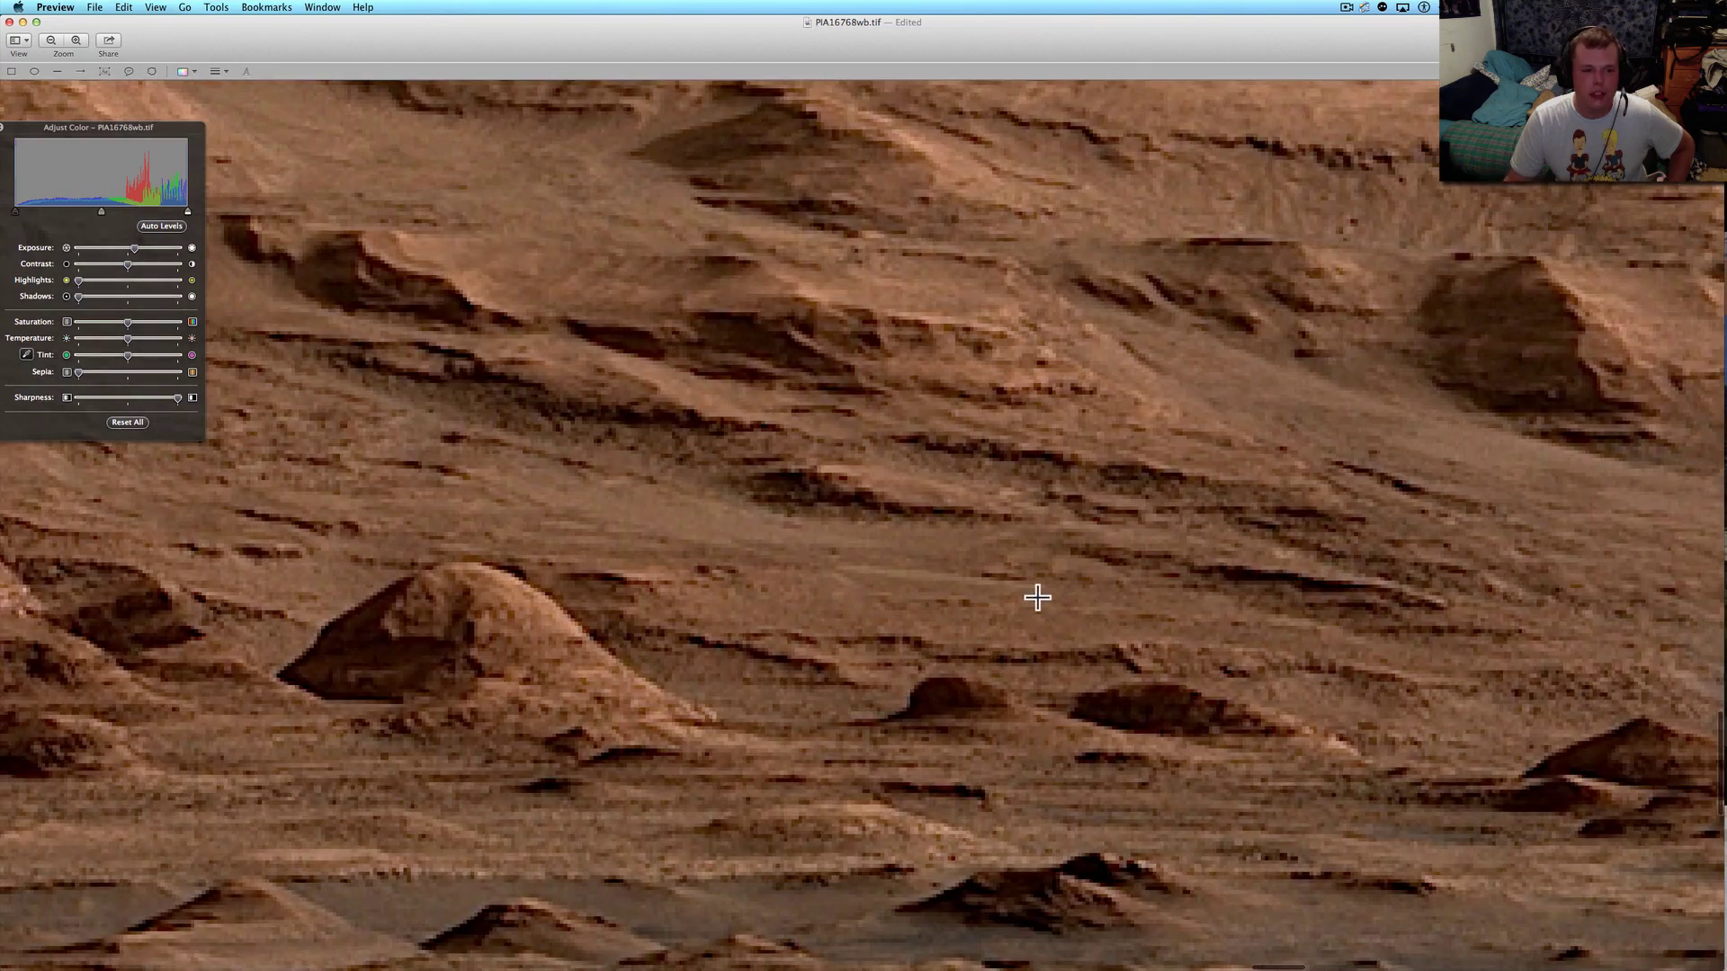
pyautogui.hscroll(-5, 1036, 598)
pyautogui.hscroll(-3, 1036, 598)
pyautogui.hscroll(-3, 1036, 598)
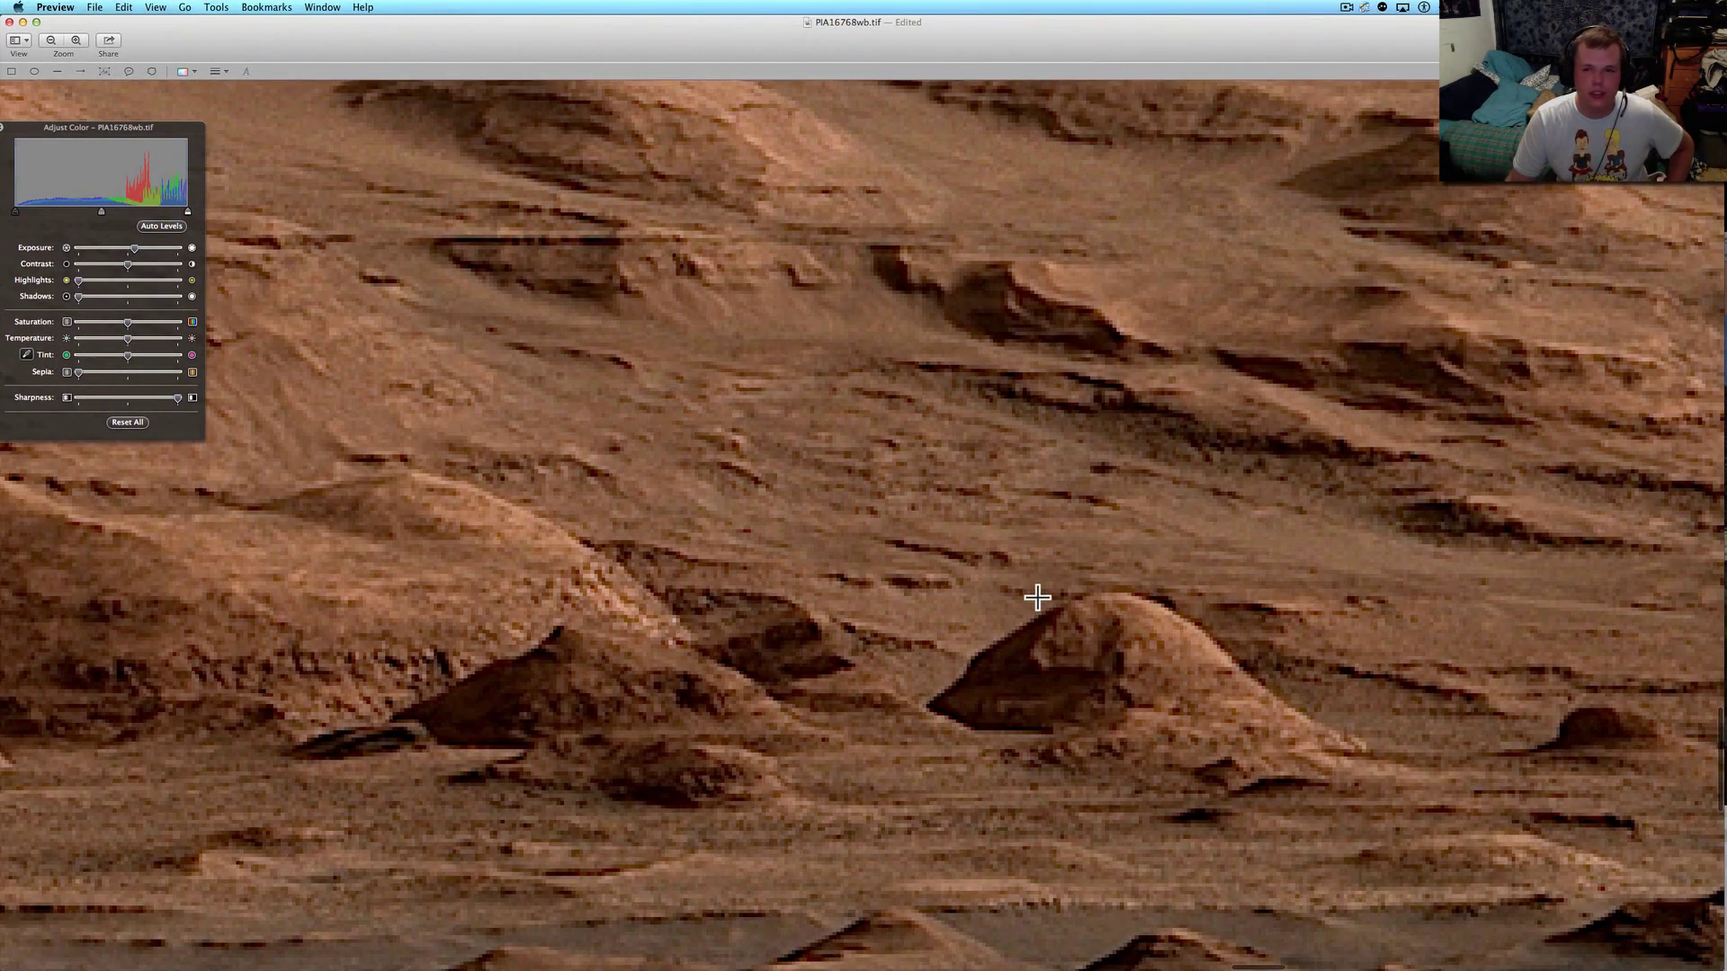
pyautogui.scroll(5, 1017, 257)
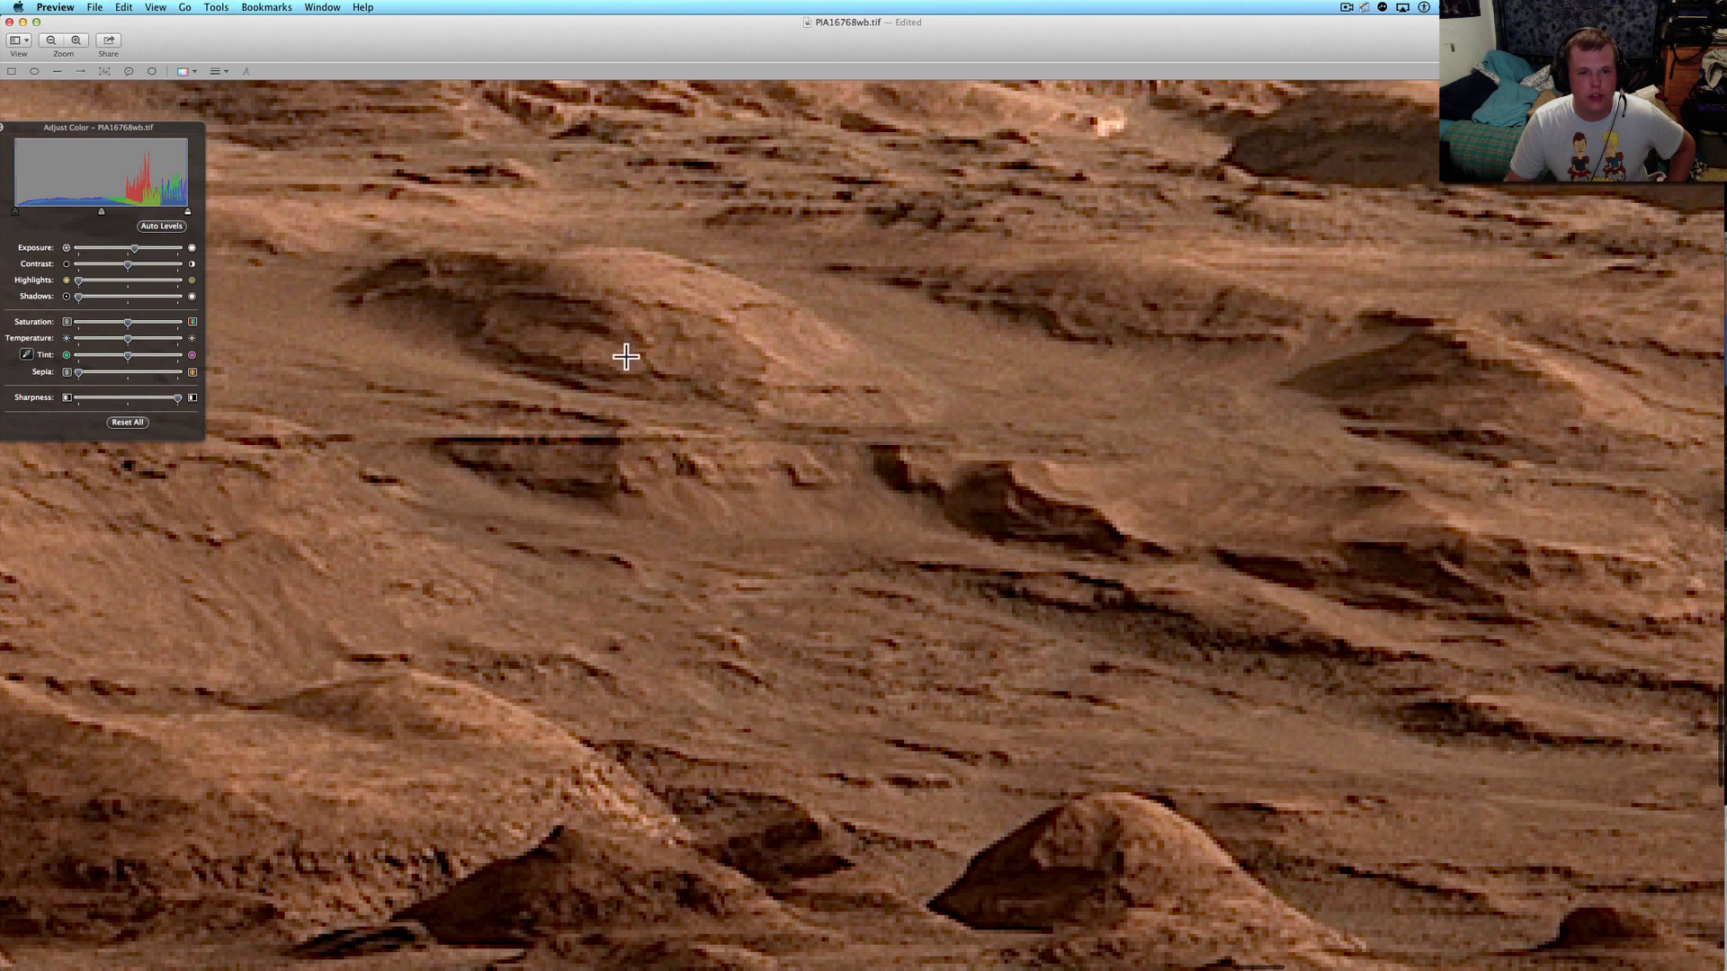
pyautogui.scroll(-2, 694, 445)
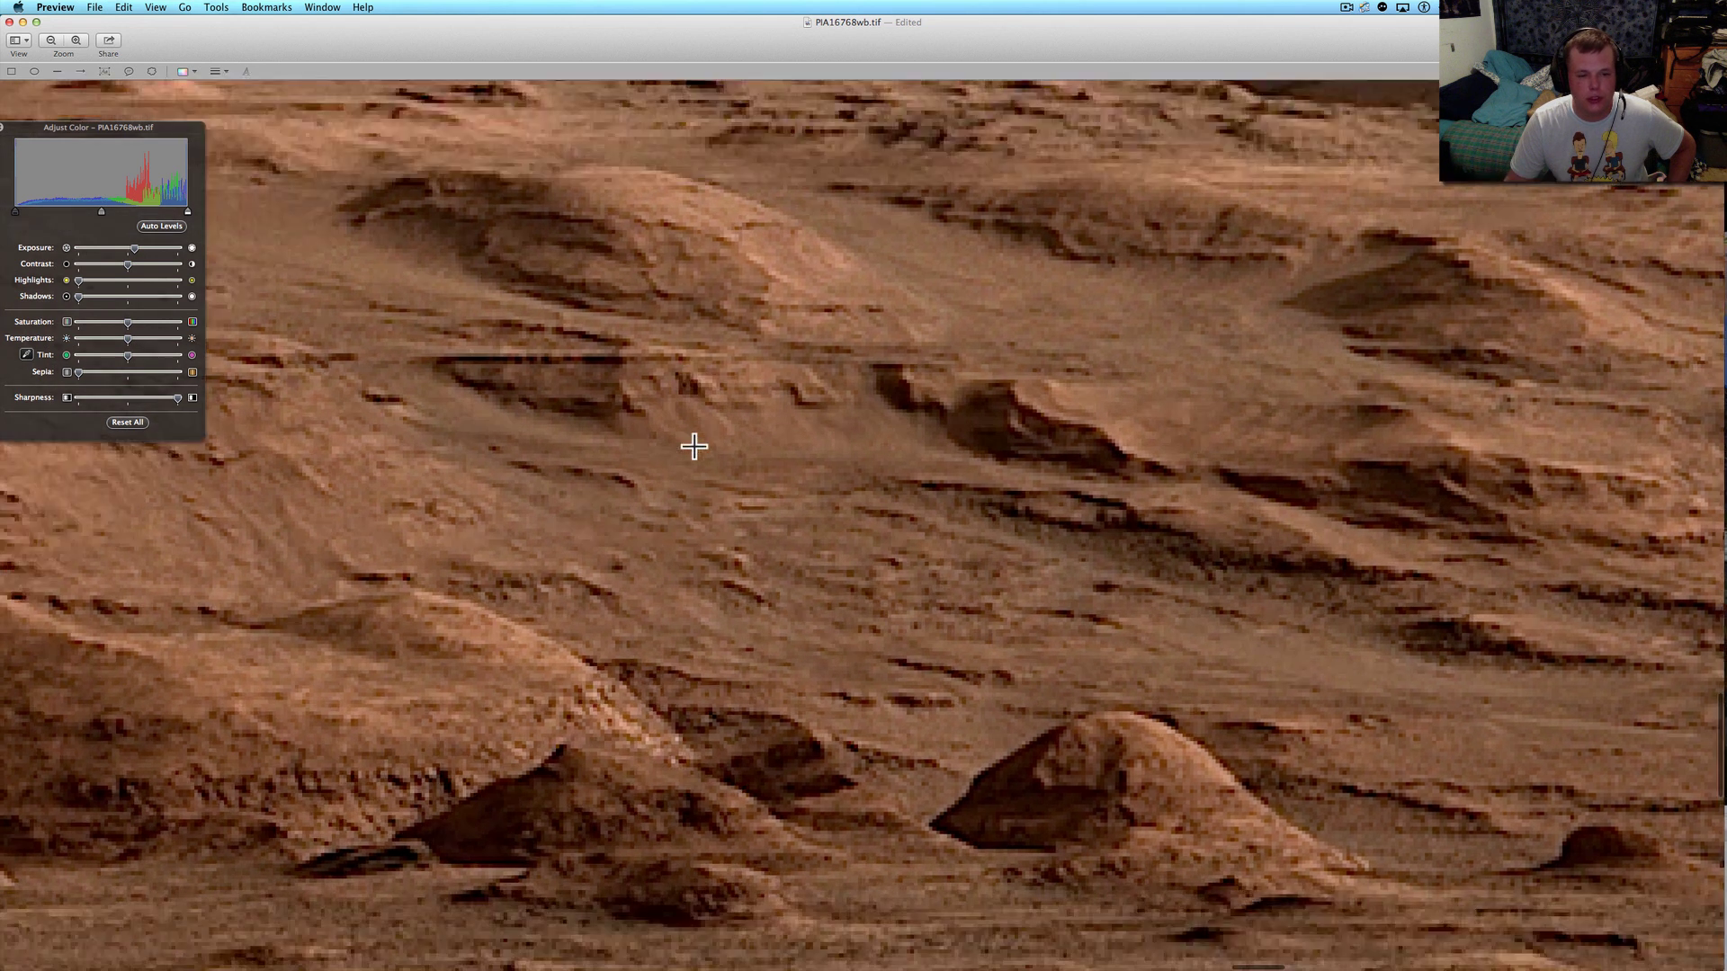
pyautogui.scroll(-5, 694, 446)
pyautogui.scroll(-2, 693, 446)
pyautogui.scroll(-1, 694, 445)
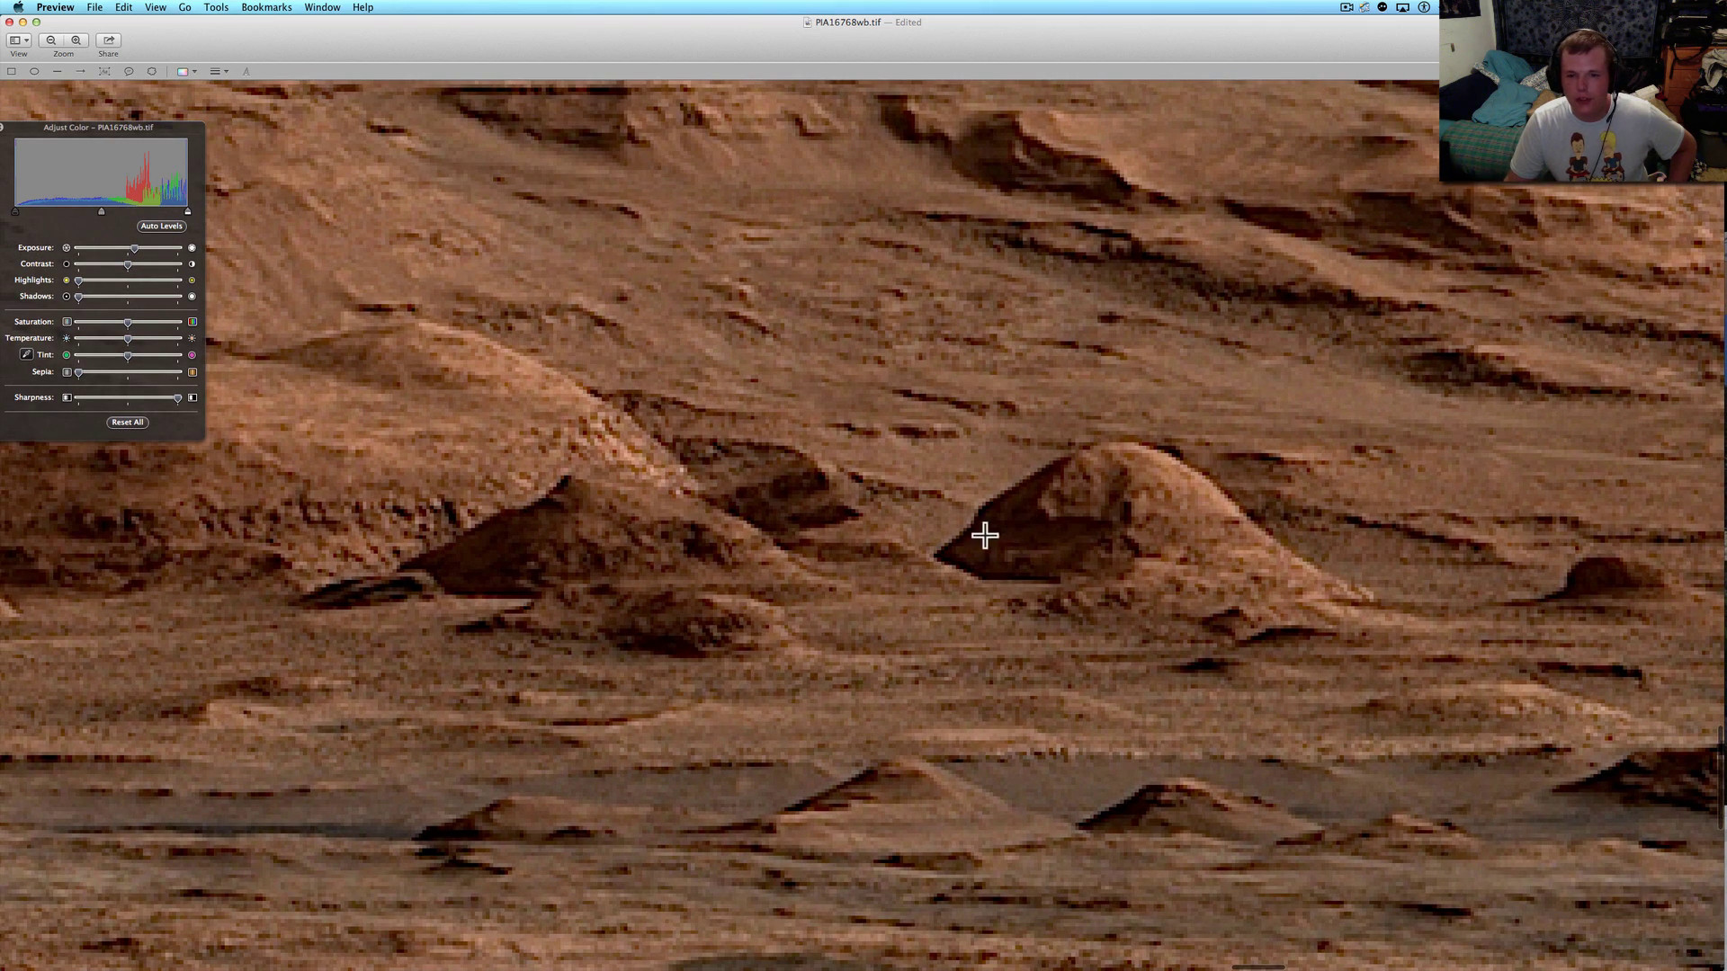
pyautogui.scroll(2, 1242, 593)
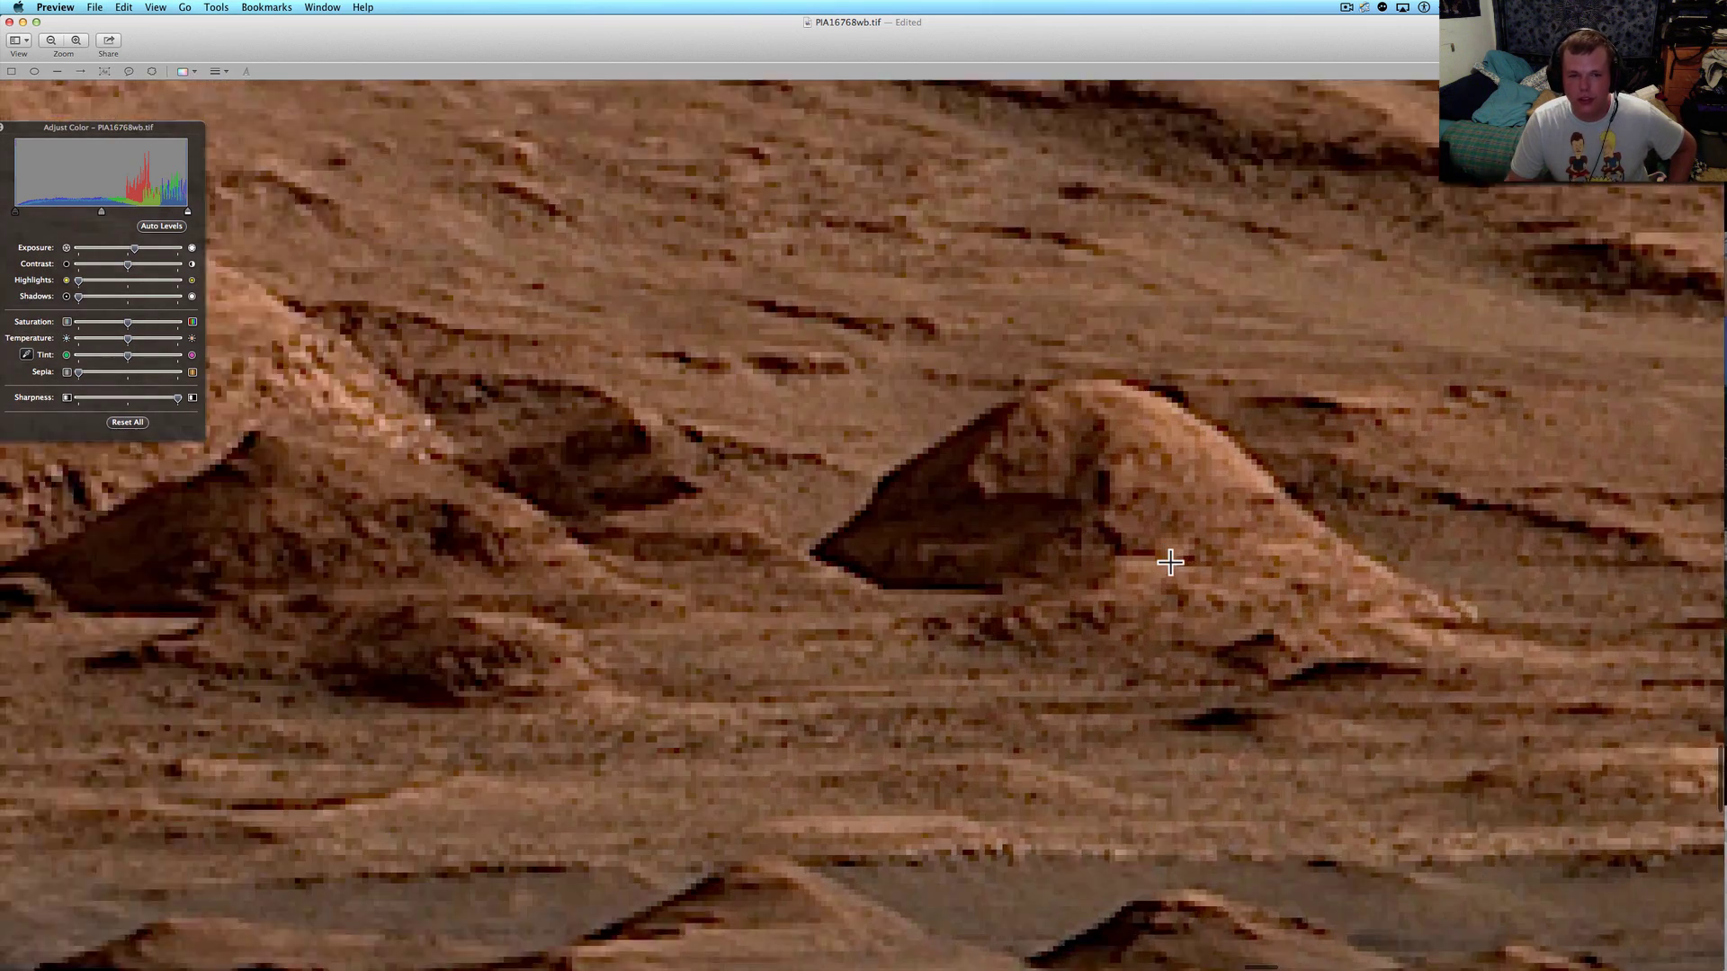
pyautogui.scroll(2, 1169, 563)
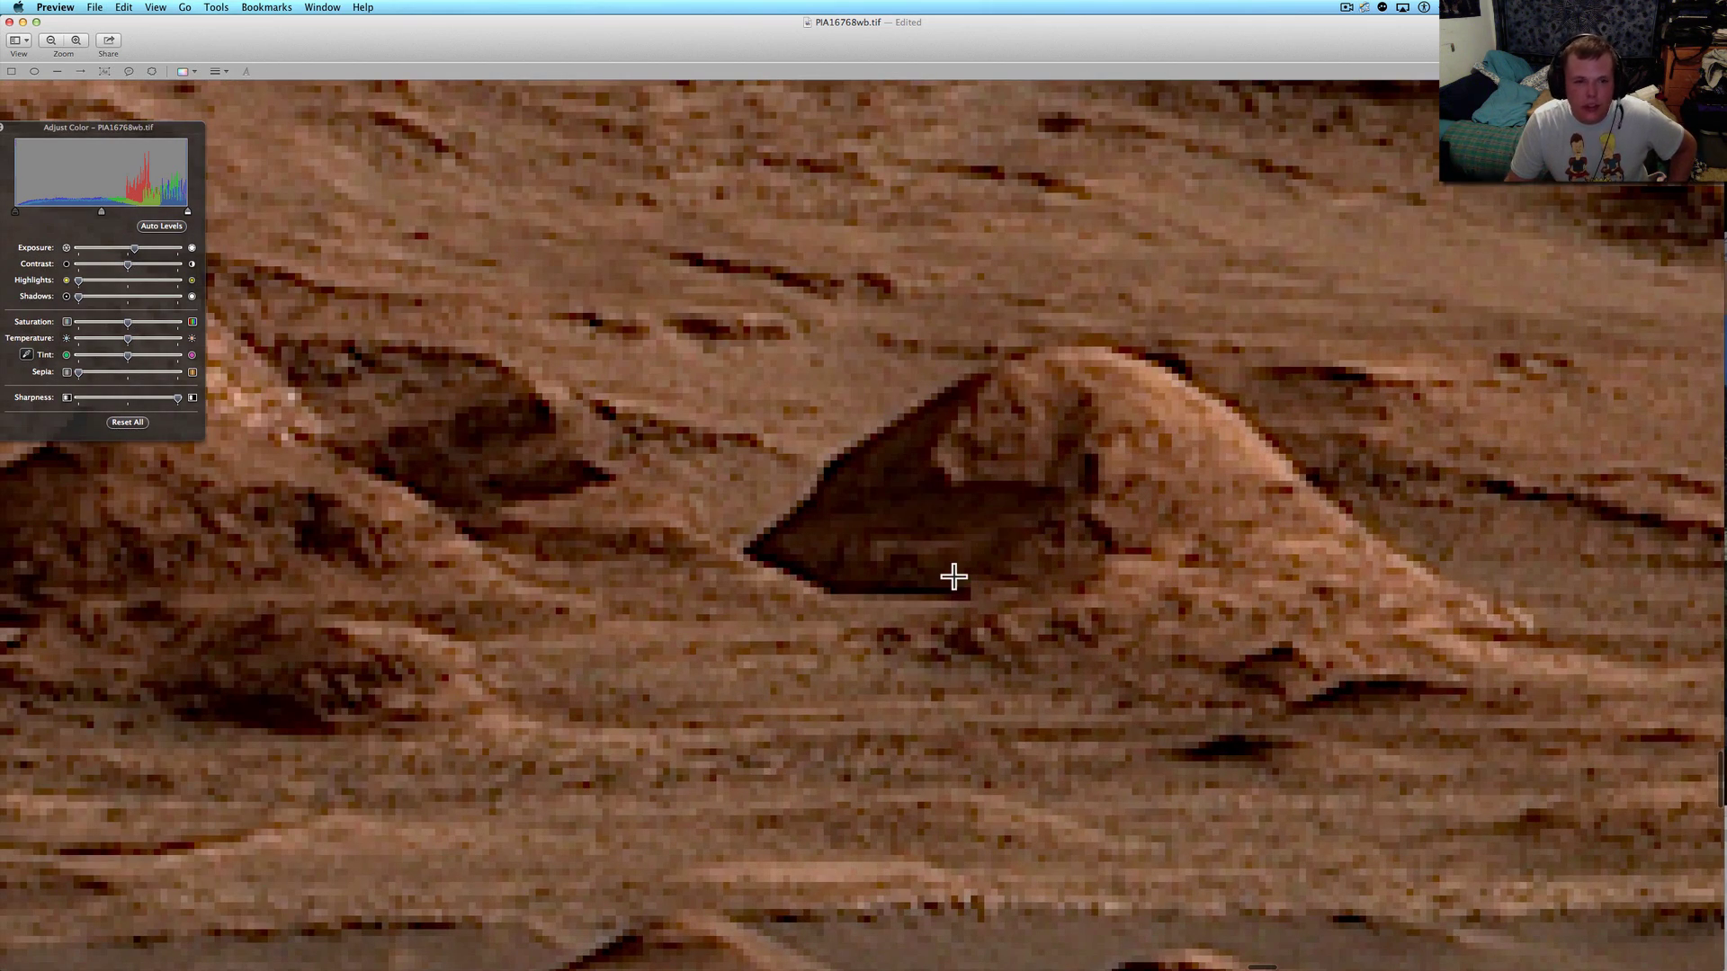
pyautogui.scroll(-2, 953, 575)
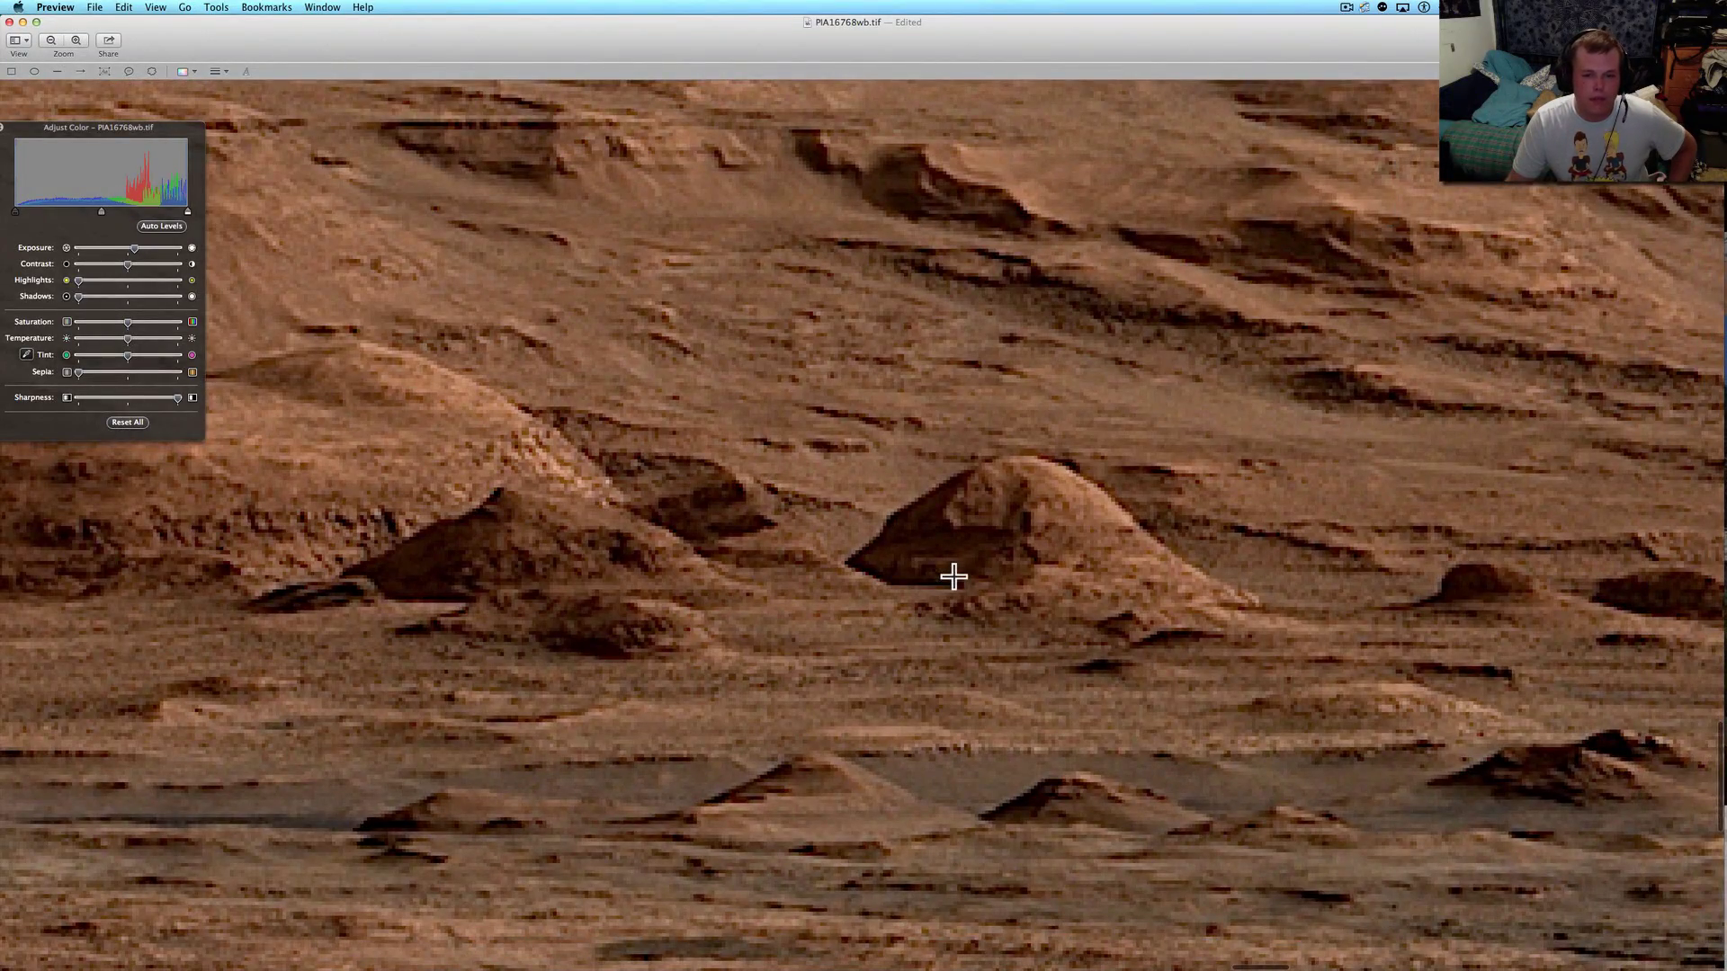
pyautogui.scroll(-5, 946, 580)
pyautogui.scroll(-2, 870, 578)
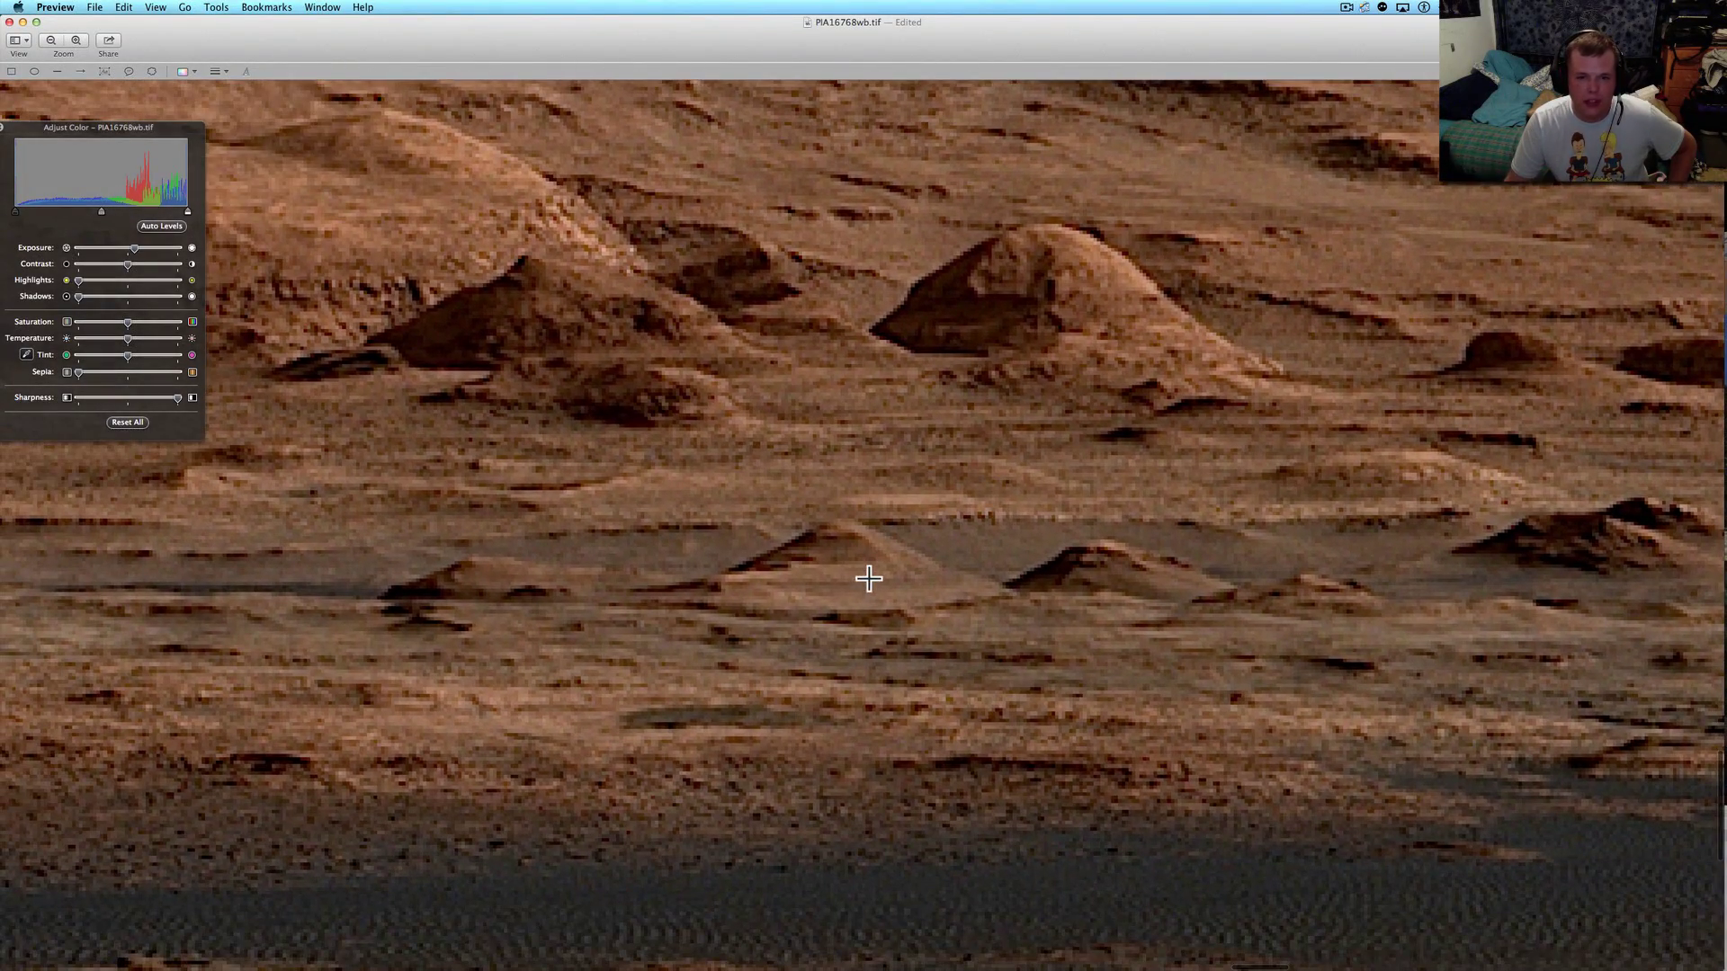
pyautogui.scroll(3, 1029, 629)
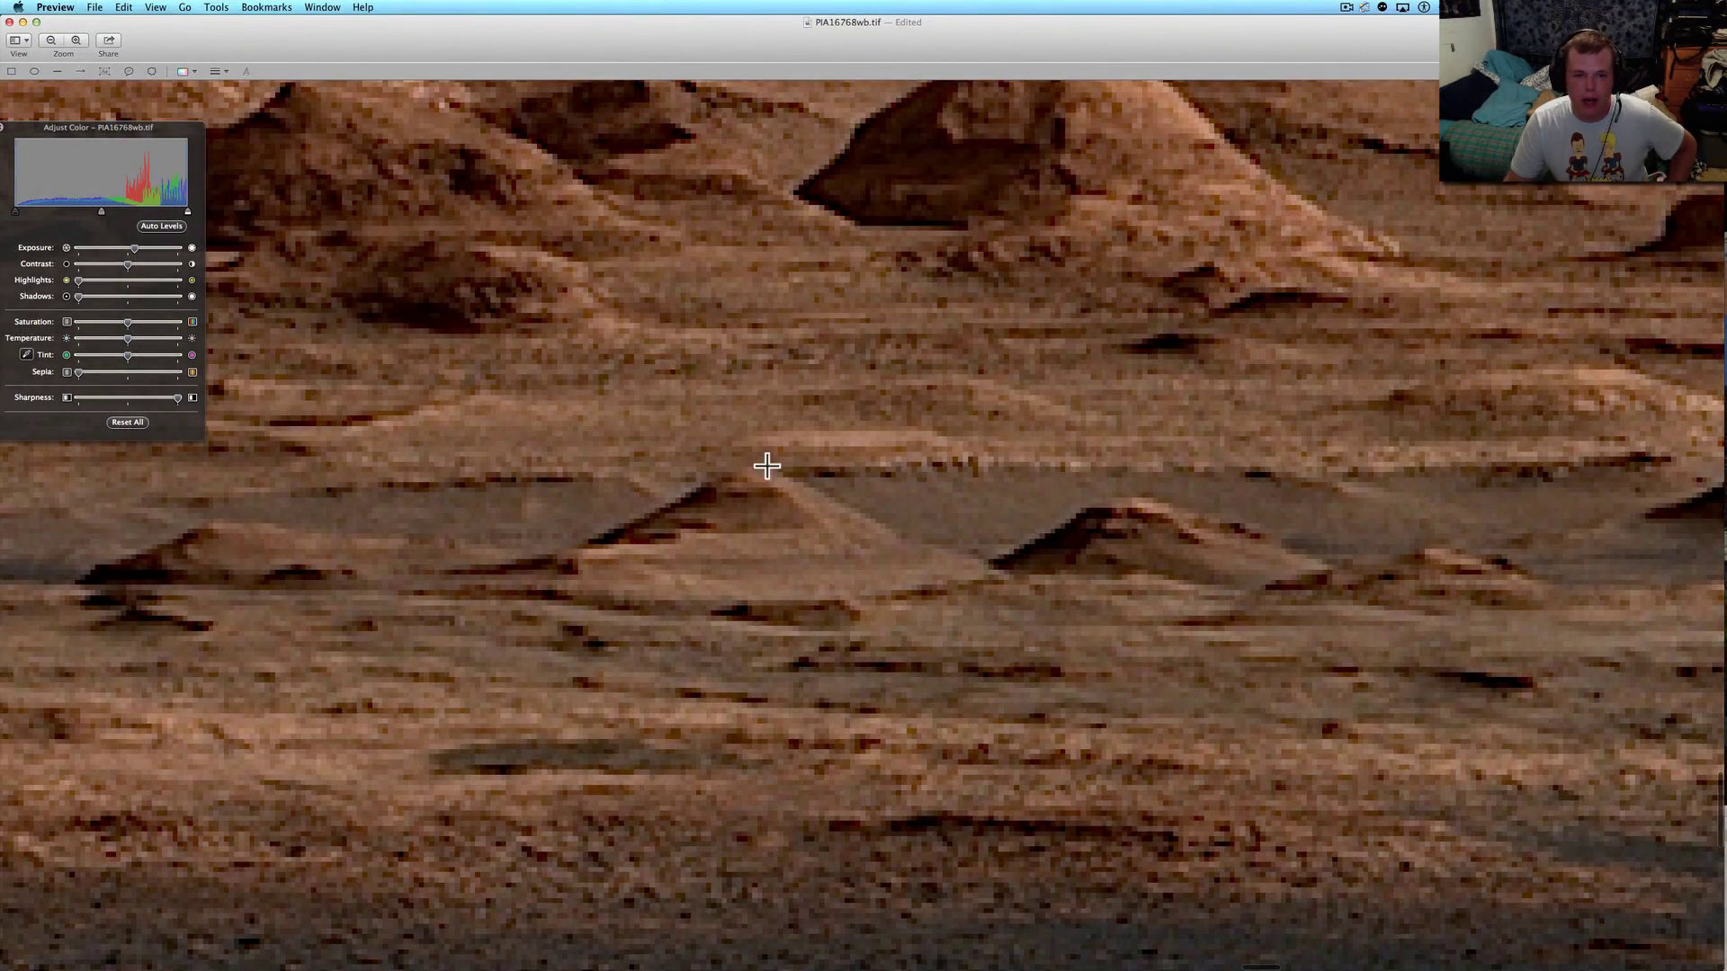
pyautogui.scroll(-5, 730, 475)
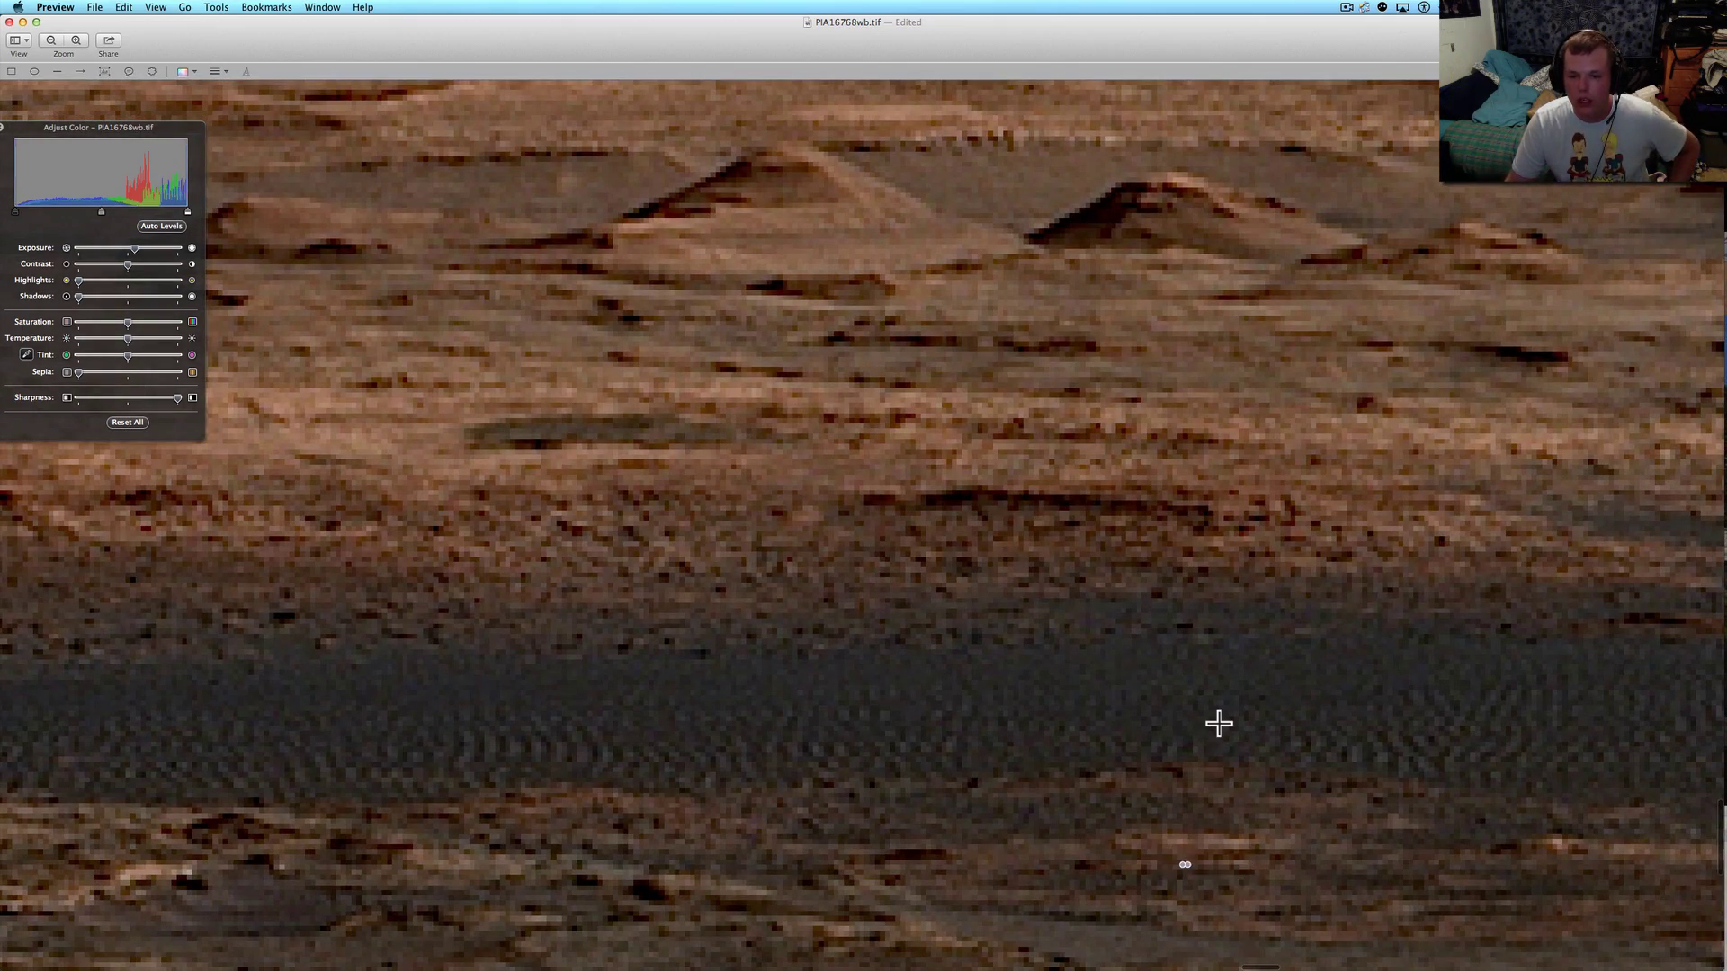
pyautogui.scroll(-5, 1218, 720)
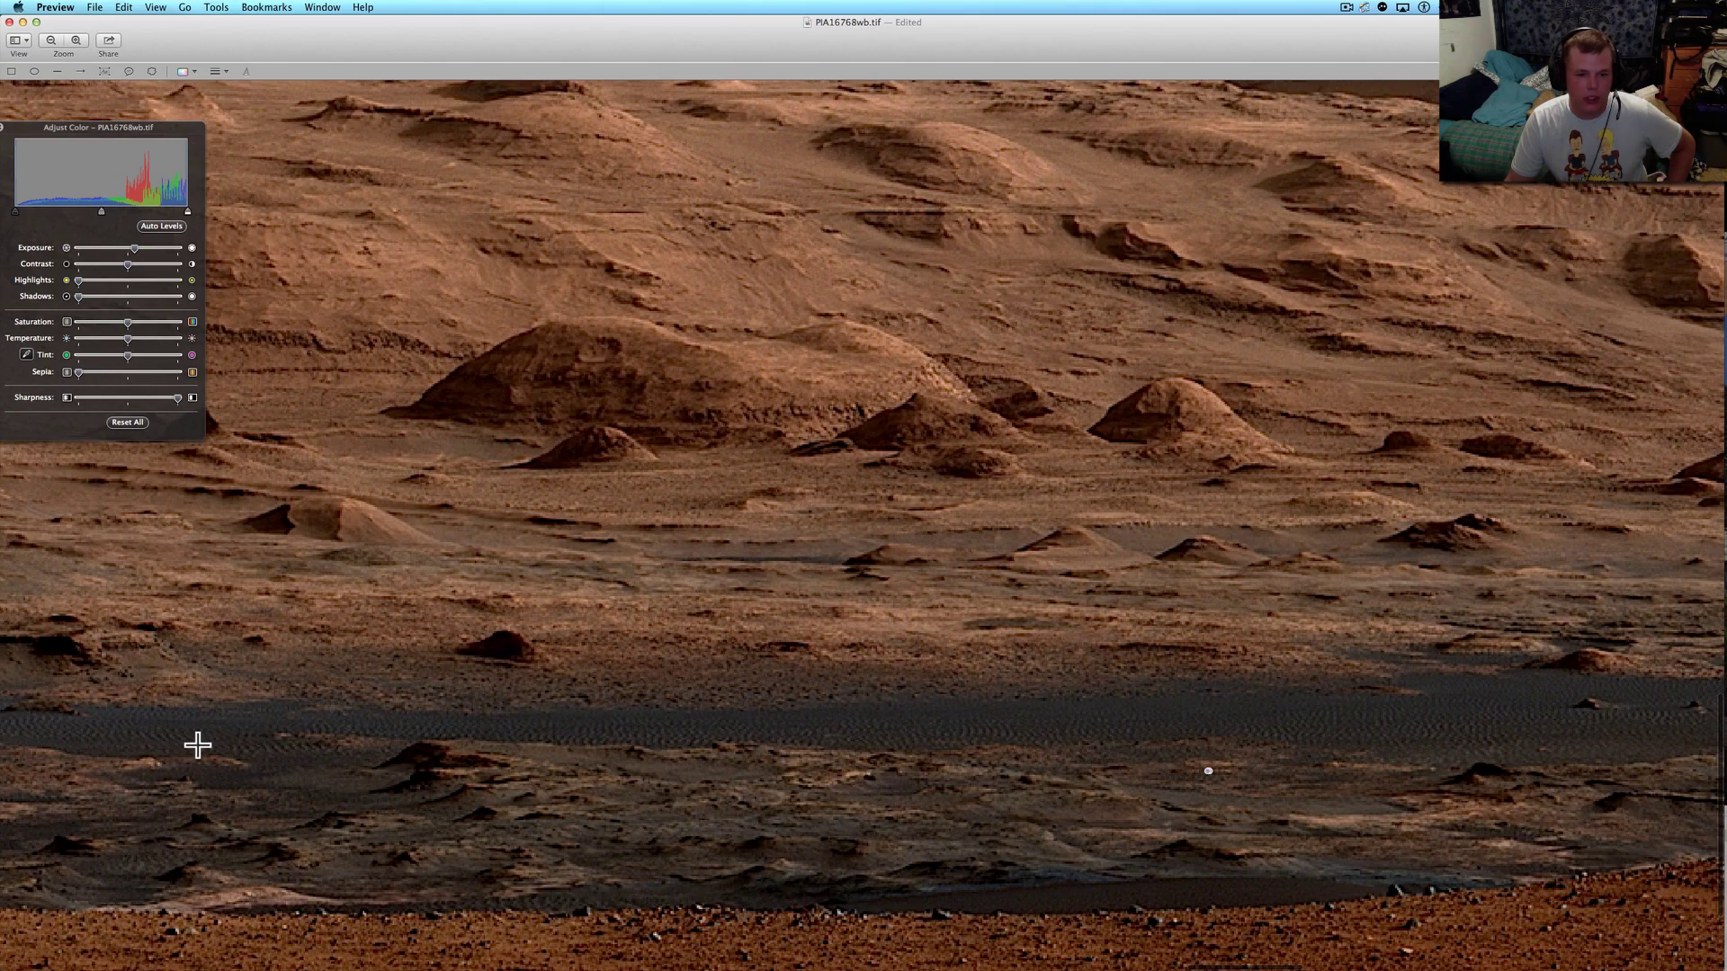
pyautogui.hscroll(-5, 198, 745)
pyautogui.hscroll(-5, 197, 746)
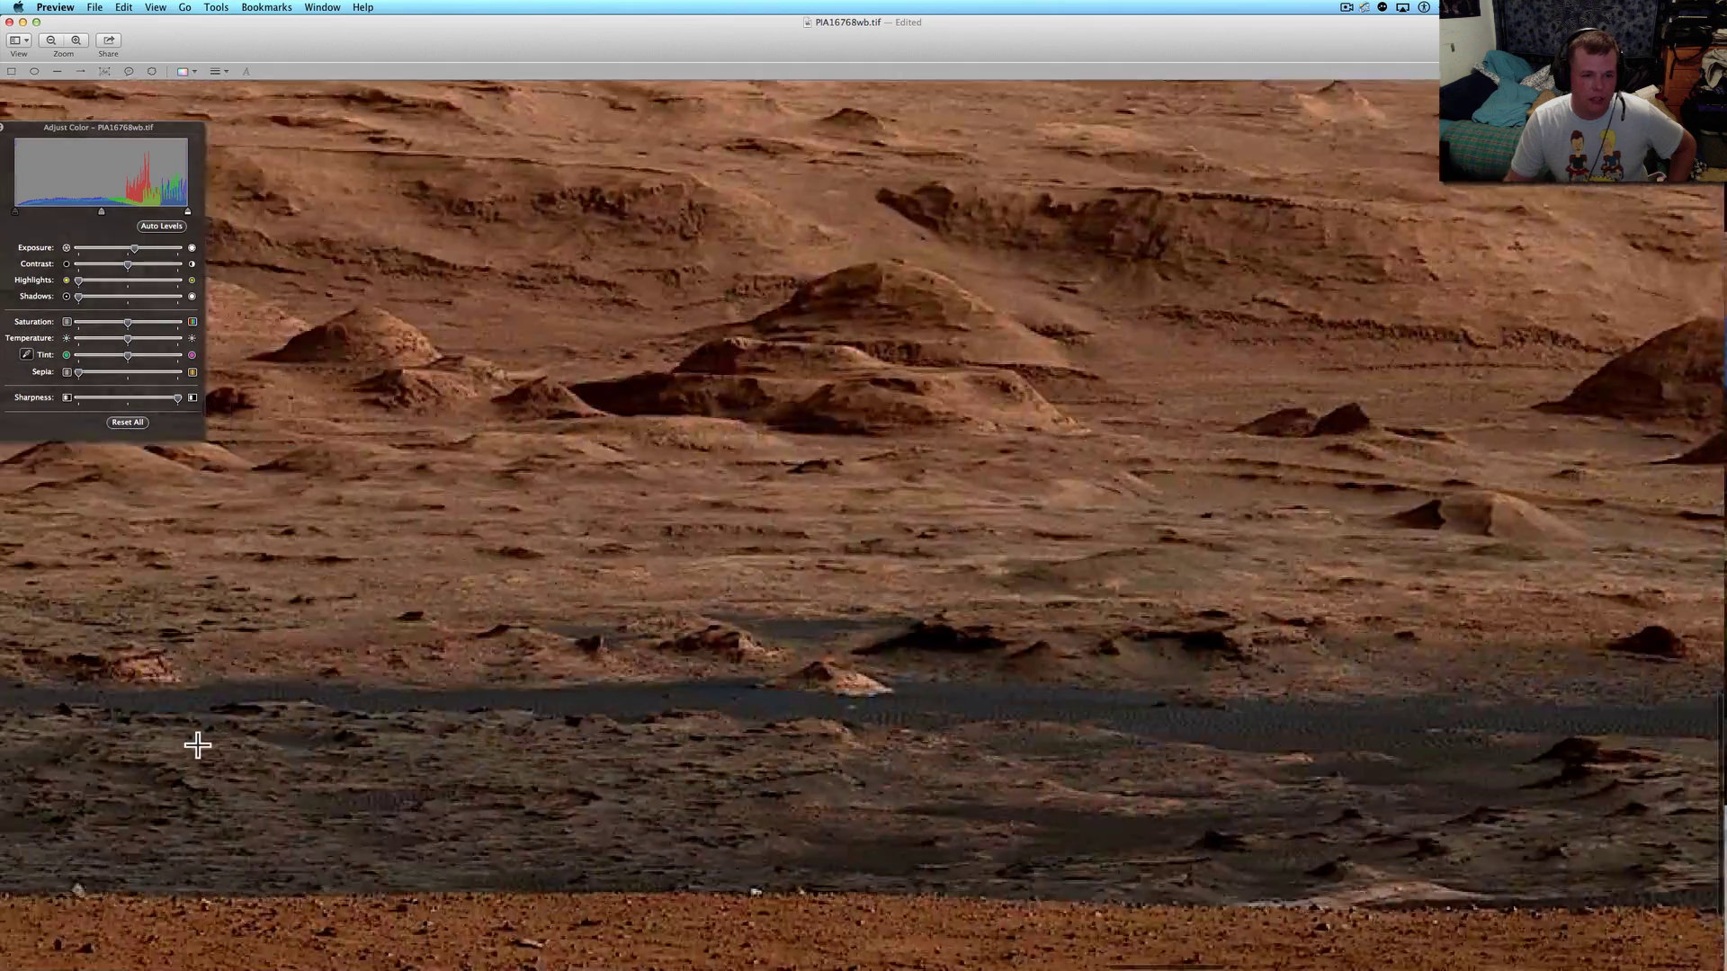
pyautogui.hscroll(-5, 197, 745)
pyautogui.hscroll(-5, 197, 744)
pyautogui.hscroll(-5, 197, 745)
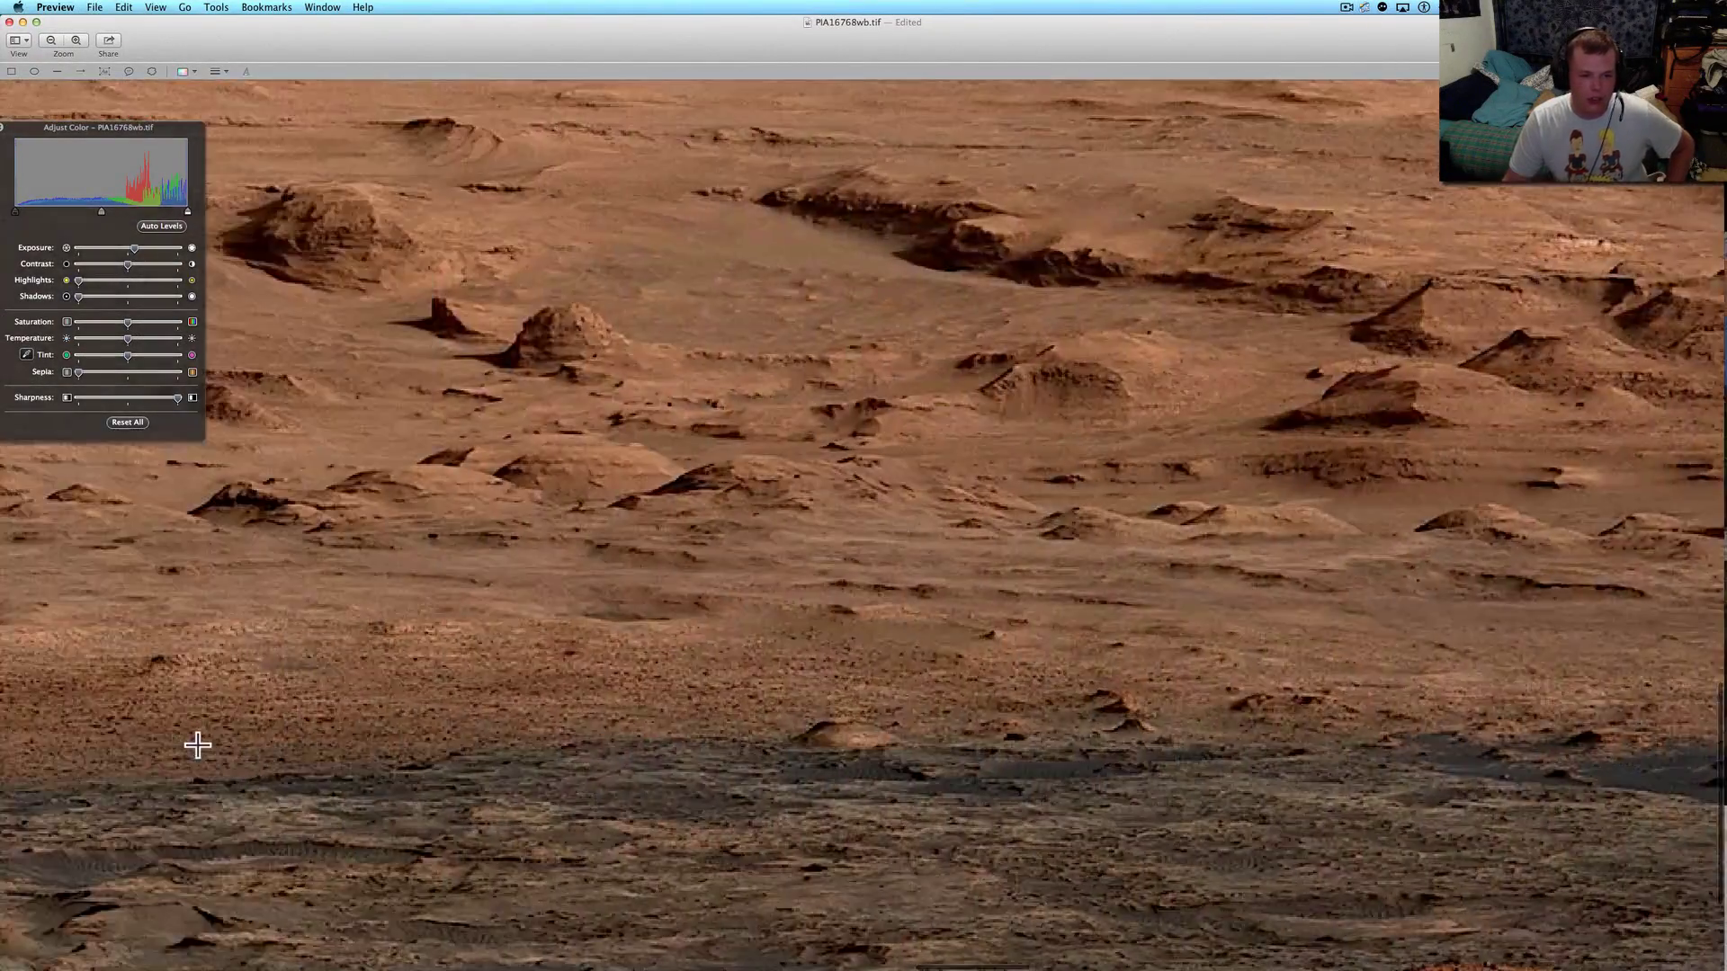
pyautogui.hscroll(-5, 197, 745)
pyautogui.hscroll(-5, 198, 744)
pyautogui.hscroll(-5, 198, 744)
pyautogui.hscroll(-5, 198, 745)
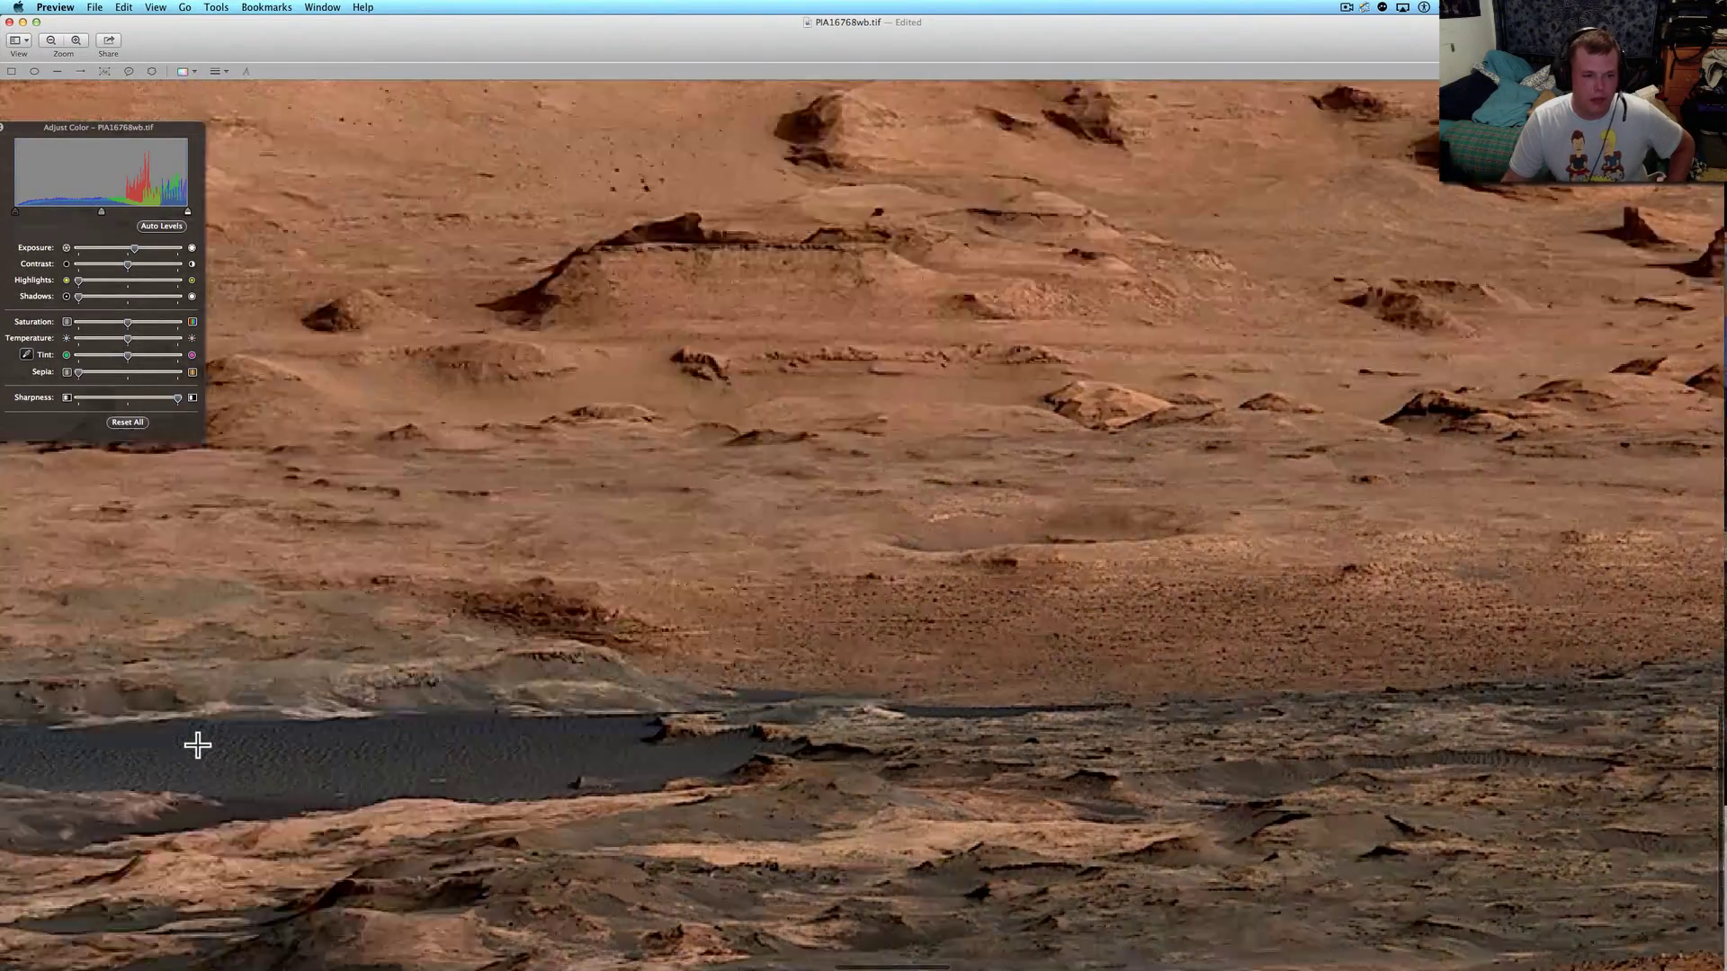
pyautogui.hscroll(-5, 198, 746)
pyautogui.hscroll(-5, 140, 823)
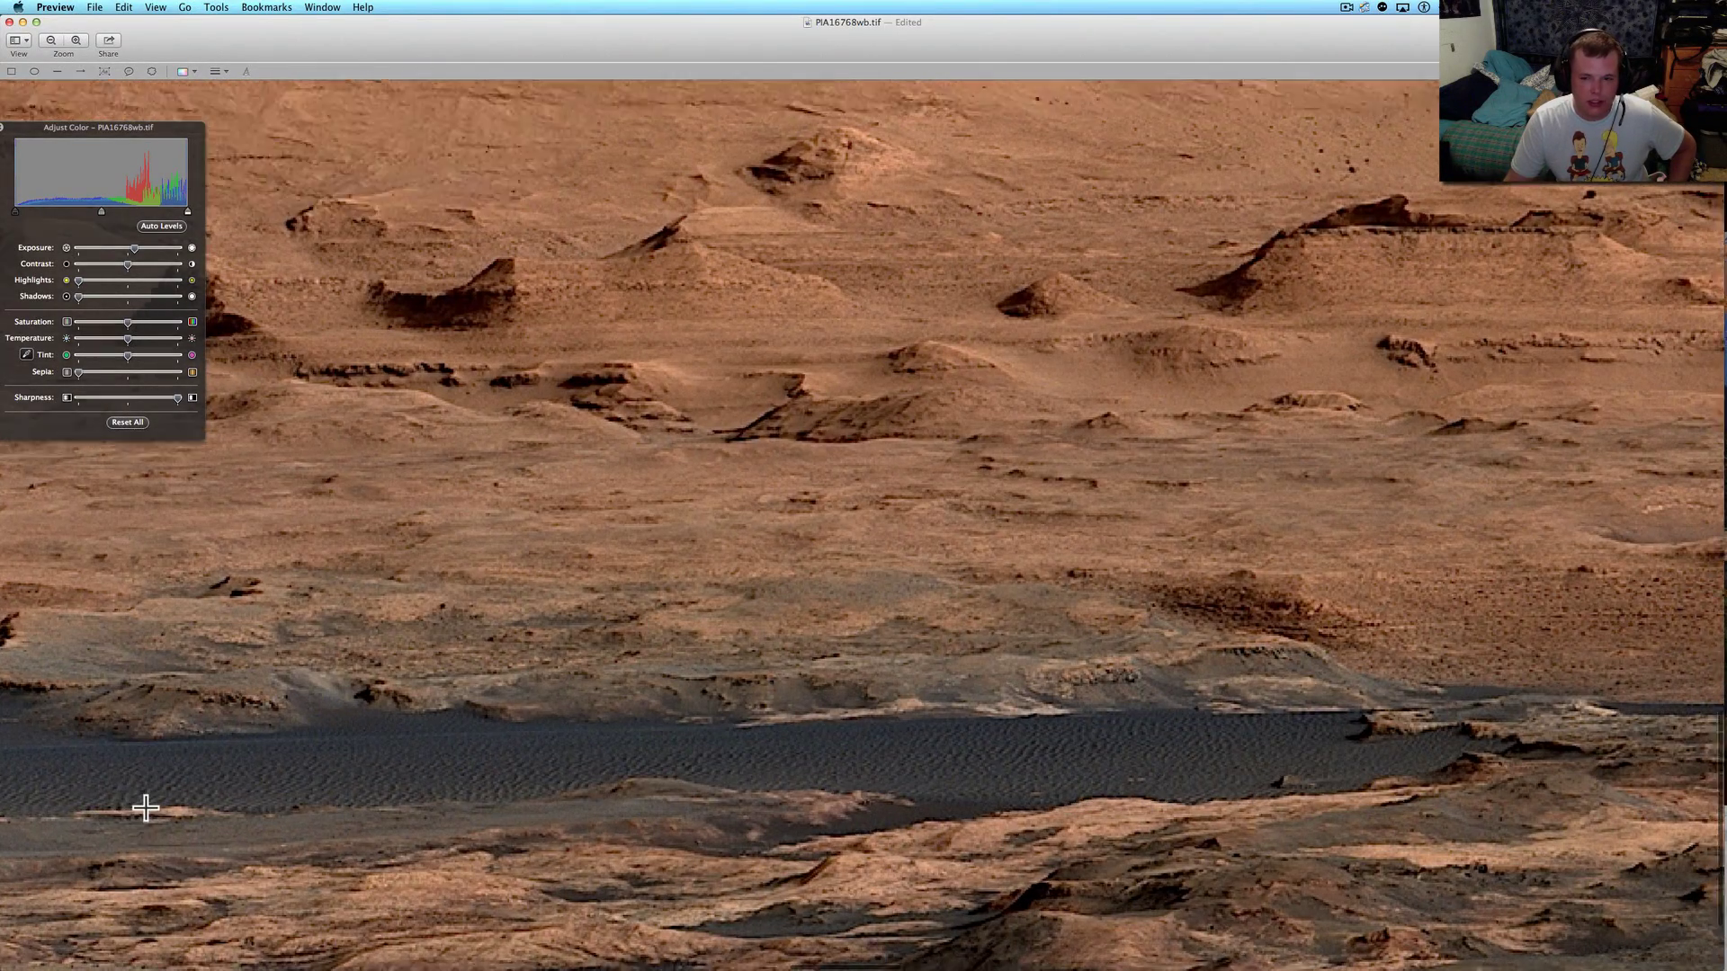
pyautogui.hscroll(-5, 141, 818)
pyautogui.hscroll(-5, 144, 813)
pyautogui.hscroll(-5, 146, 807)
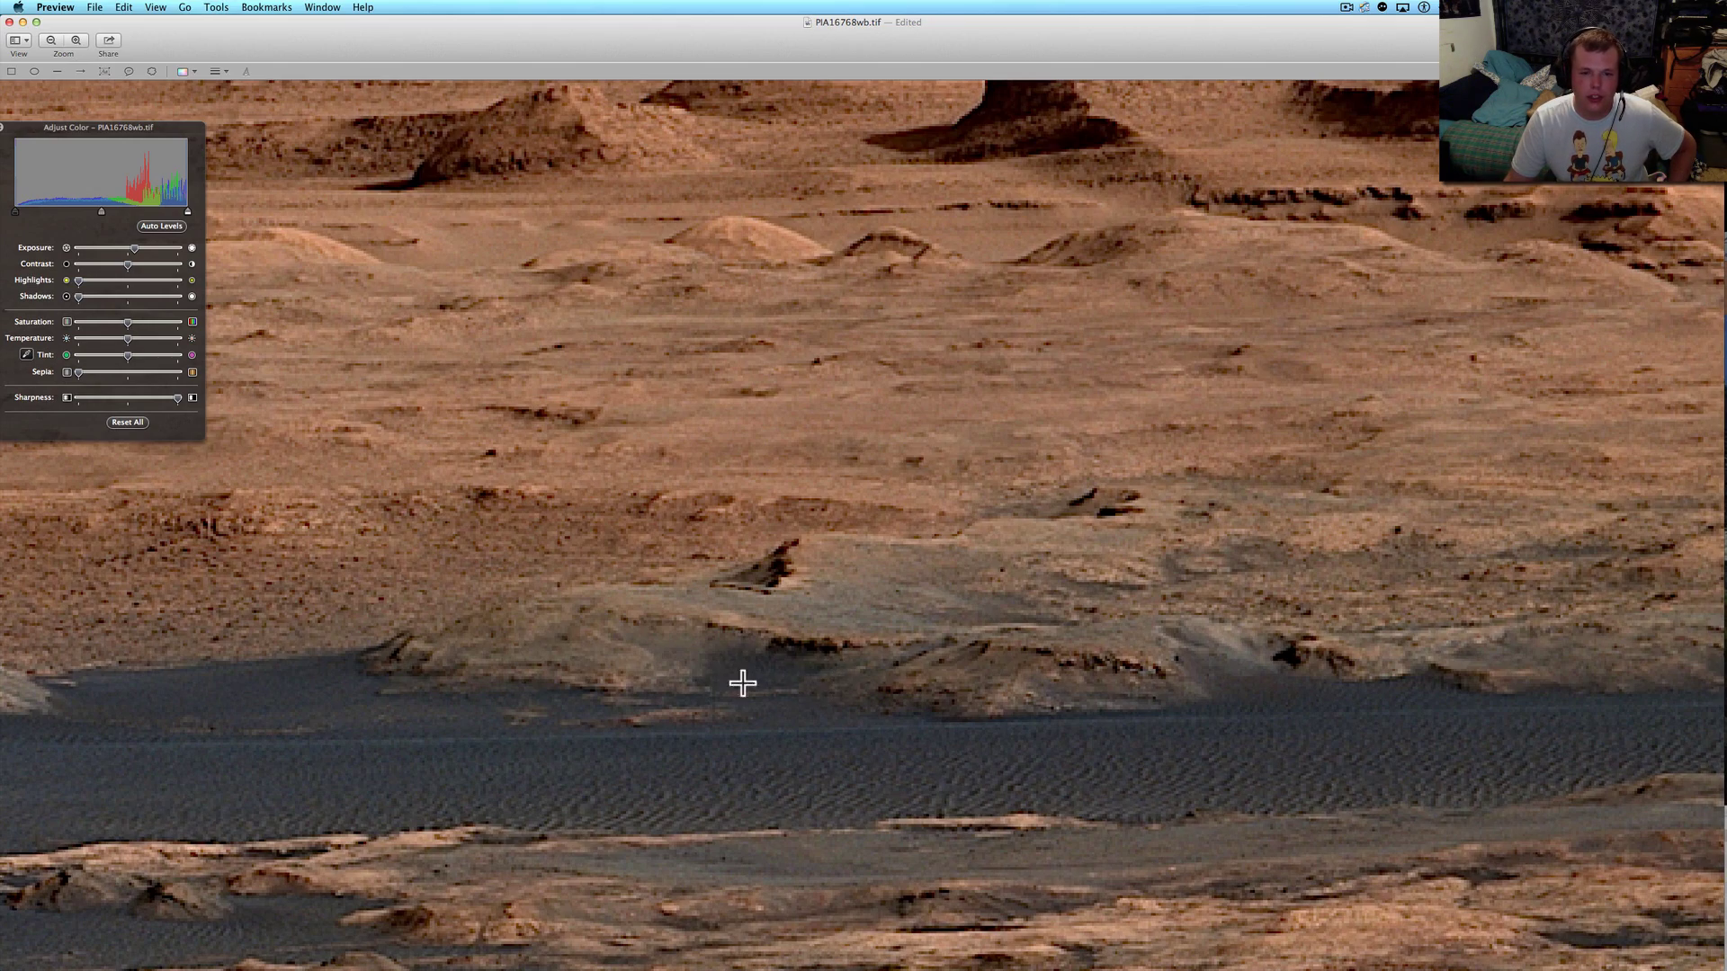
pyautogui.scroll(3, 455, 657)
pyautogui.scroll(-3, 455, 657)
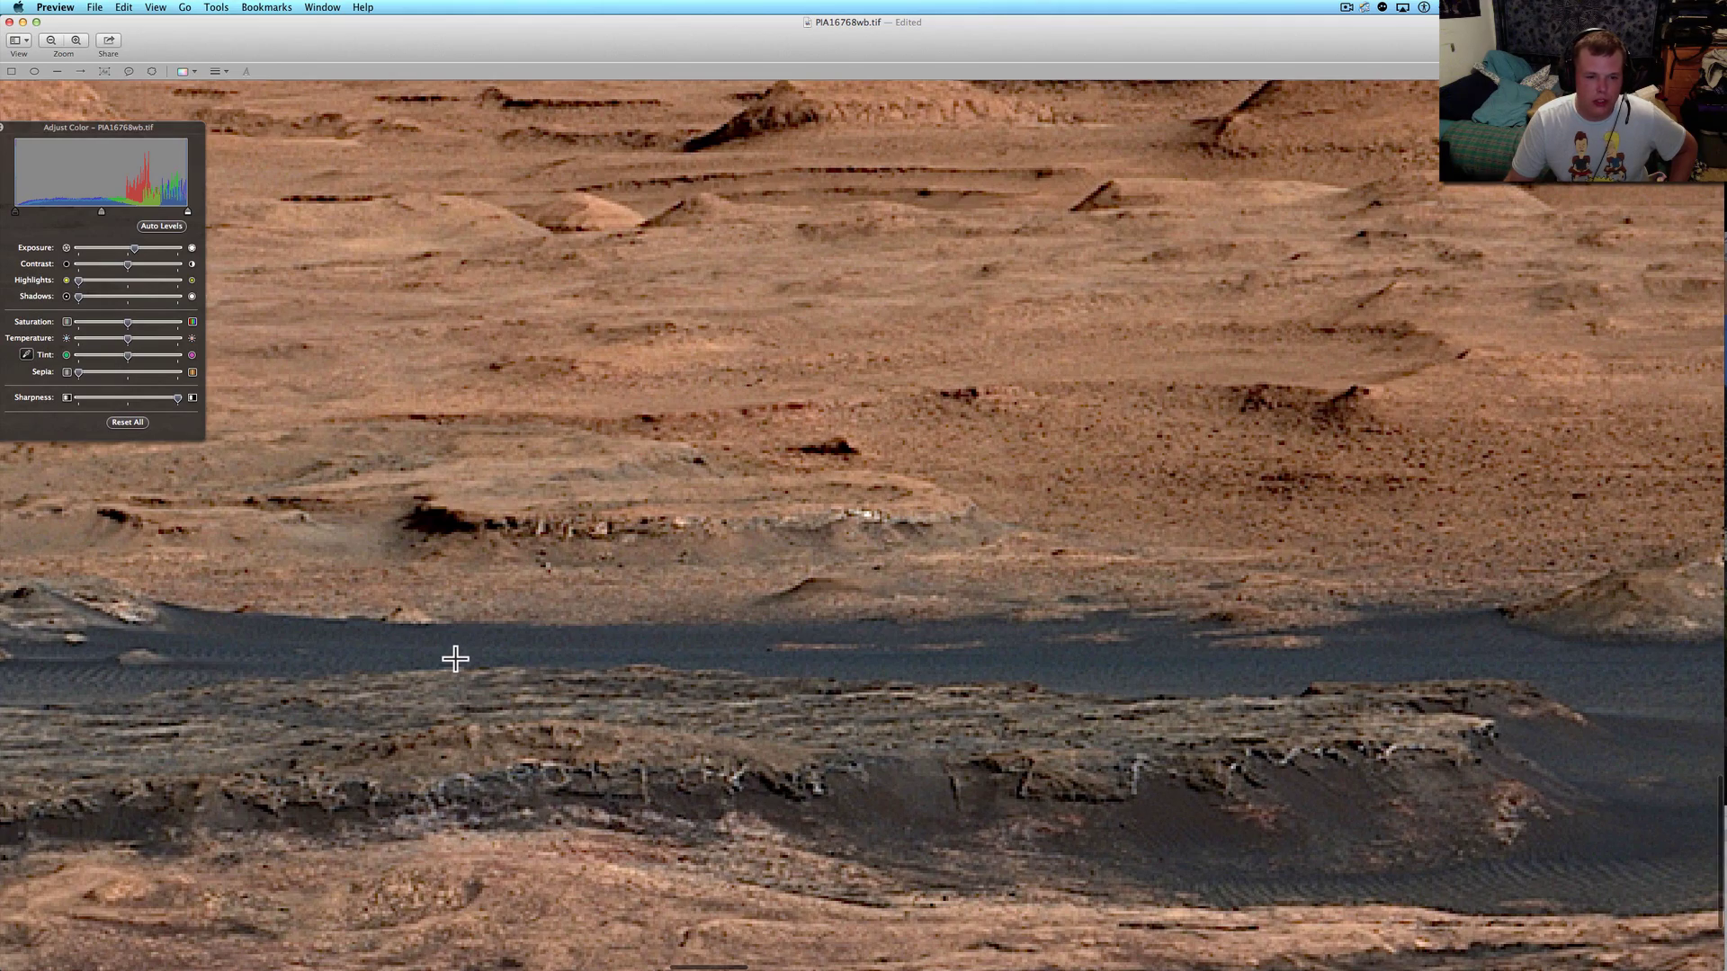
pyautogui.hscroll(-5, 455, 657)
pyautogui.scroll(1, 455, 657)
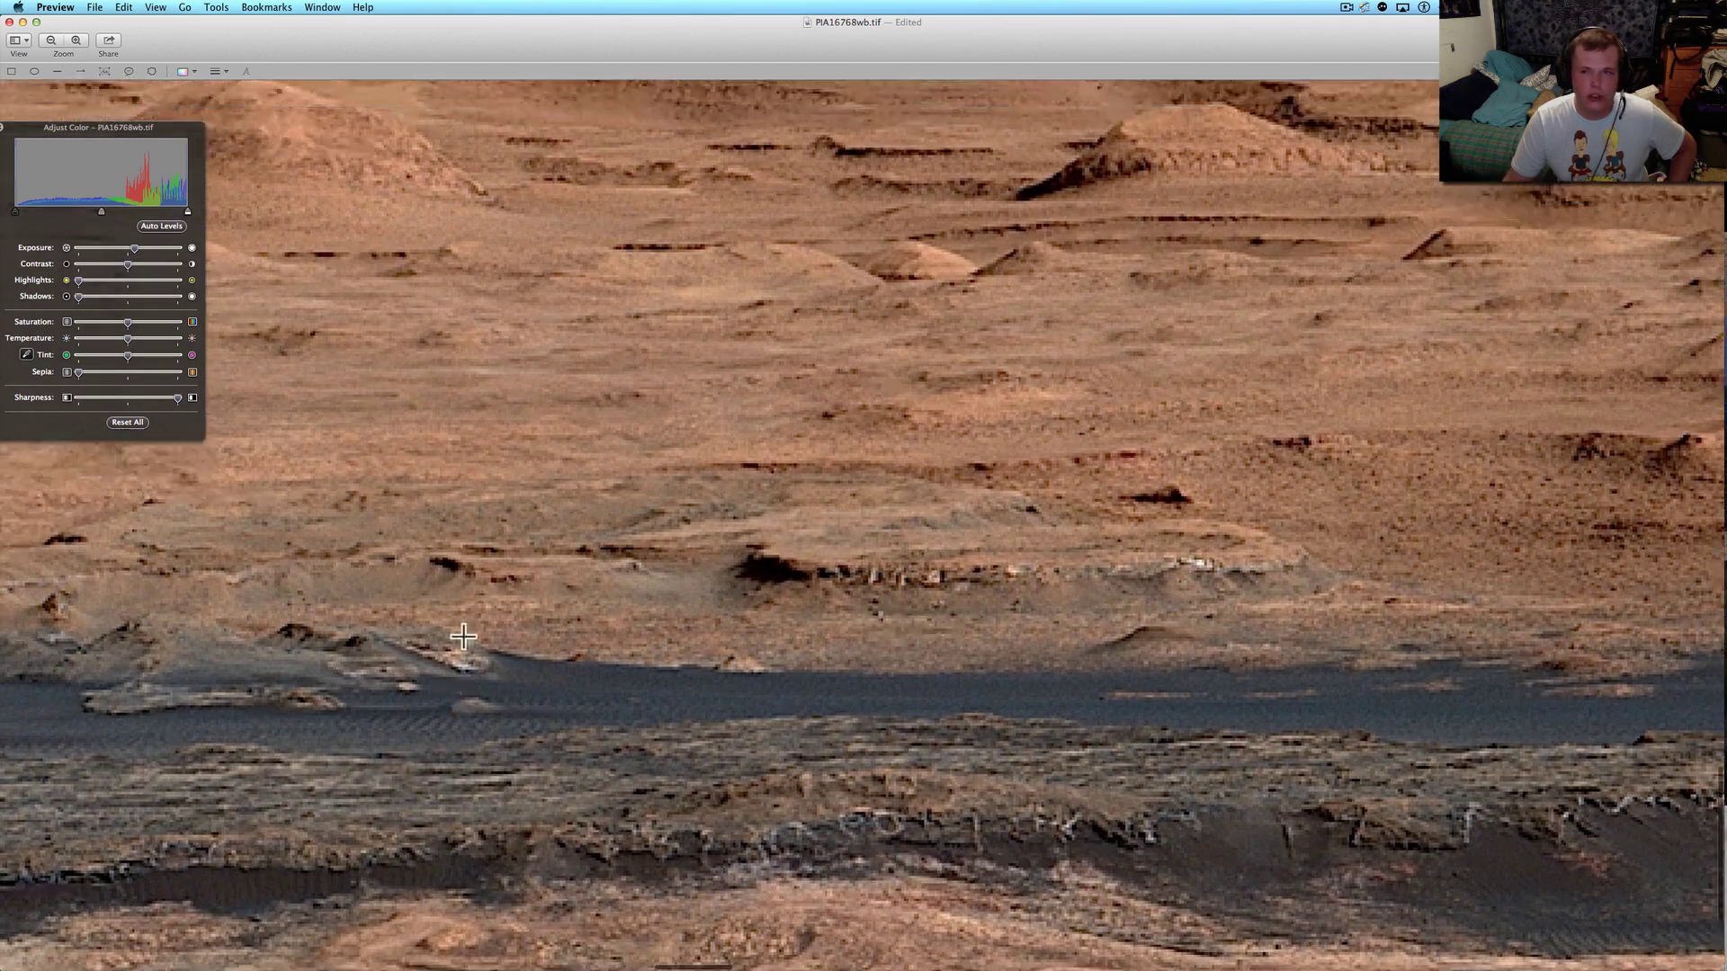
pyautogui.scroll(-3, 456, 652)
pyautogui.scroll(-2, 464, 636)
pyautogui.hscroll(-1, 463, 636)
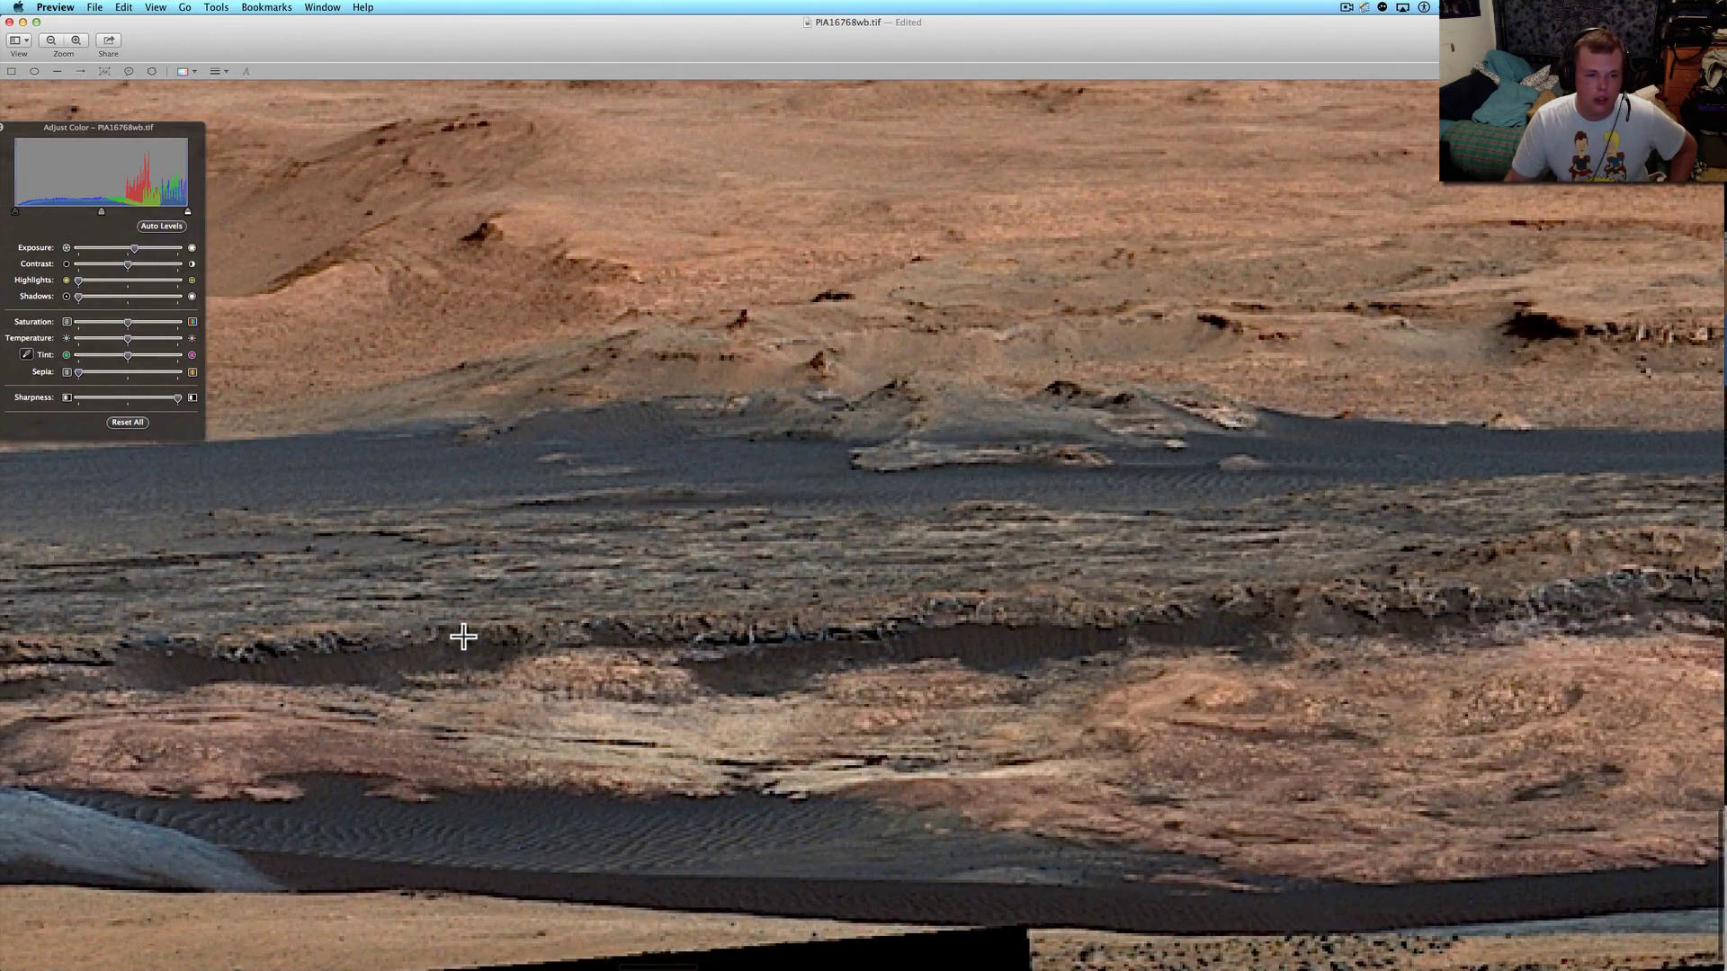
pyautogui.hscroll(4, 463, 636)
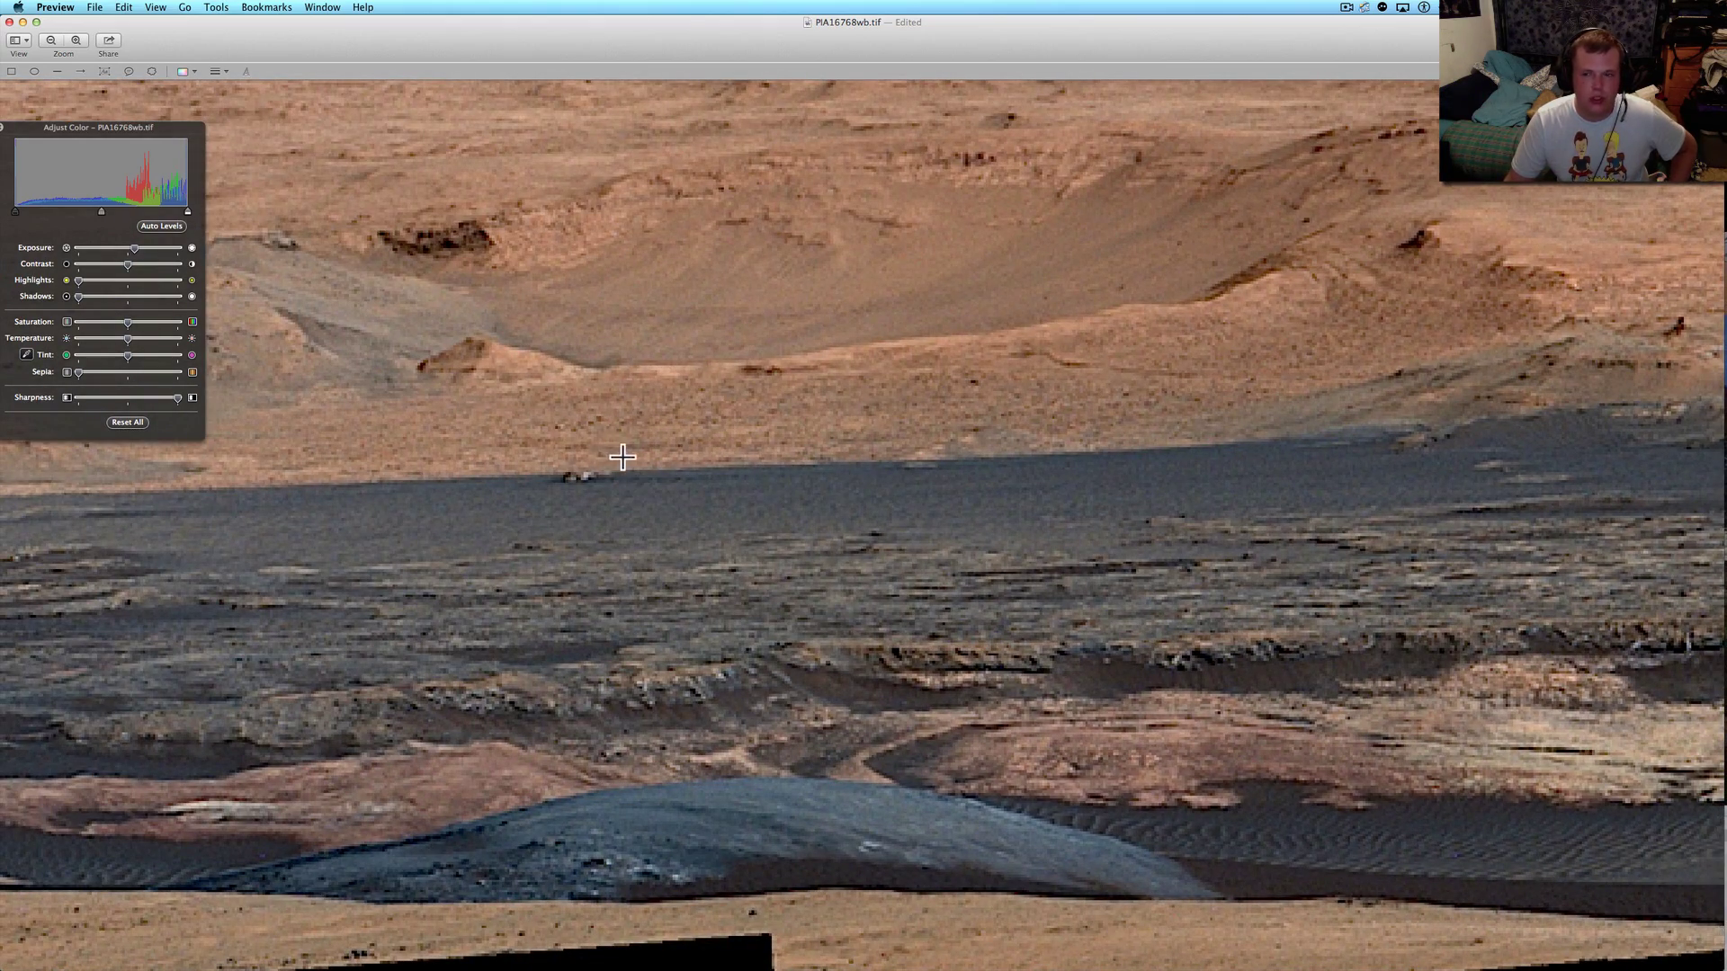
pyautogui.hscroll(-6, 575, 463)
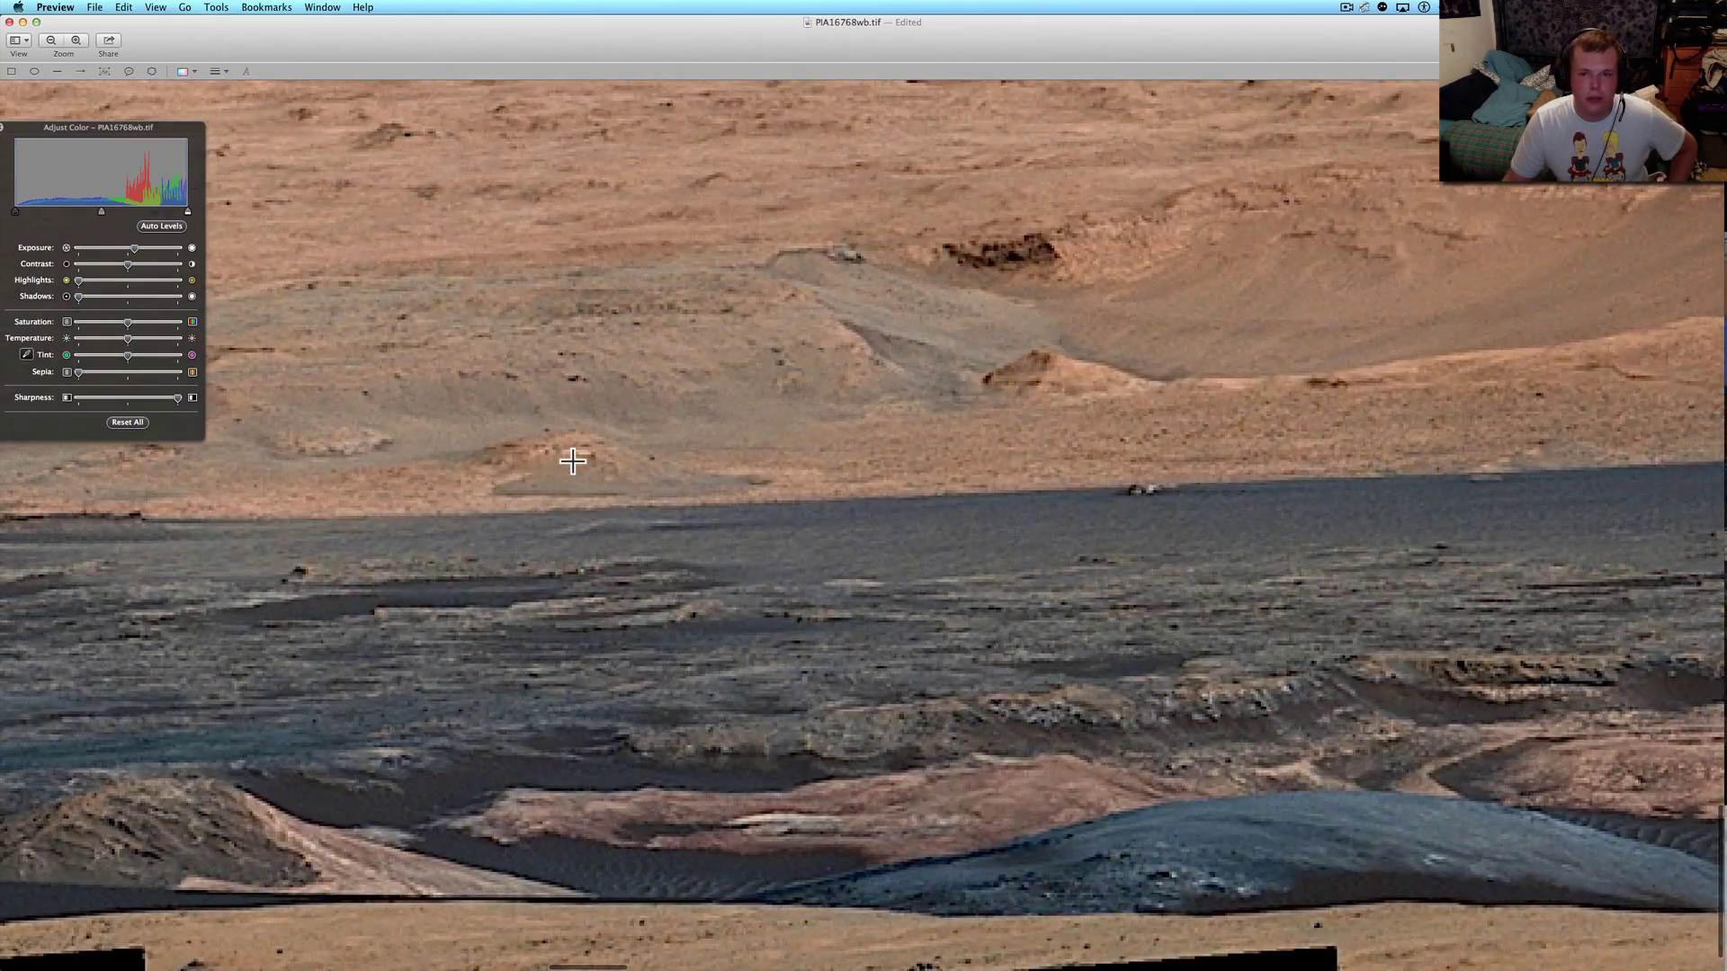
pyautogui.hscroll(-6, 573, 463)
pyautogui.hscroll(-5, 572, 462)
pyautogui.hscroll(4, 573, 463)
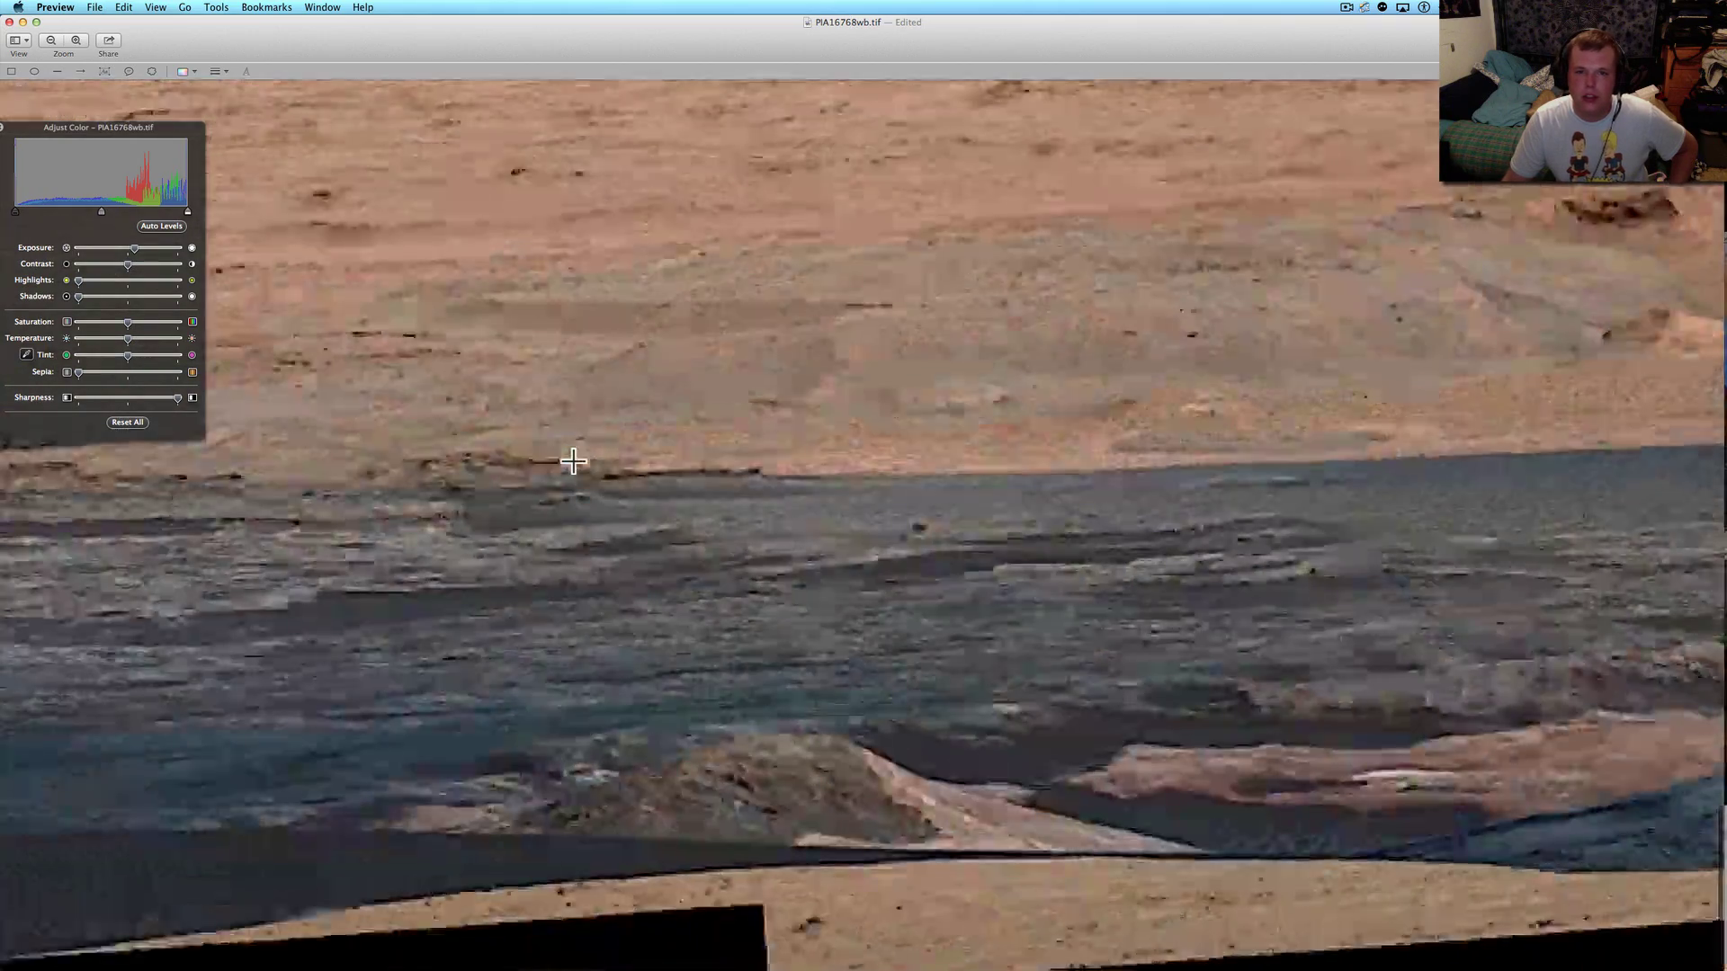
pyautogui.hscroll(-3, 572, 463)
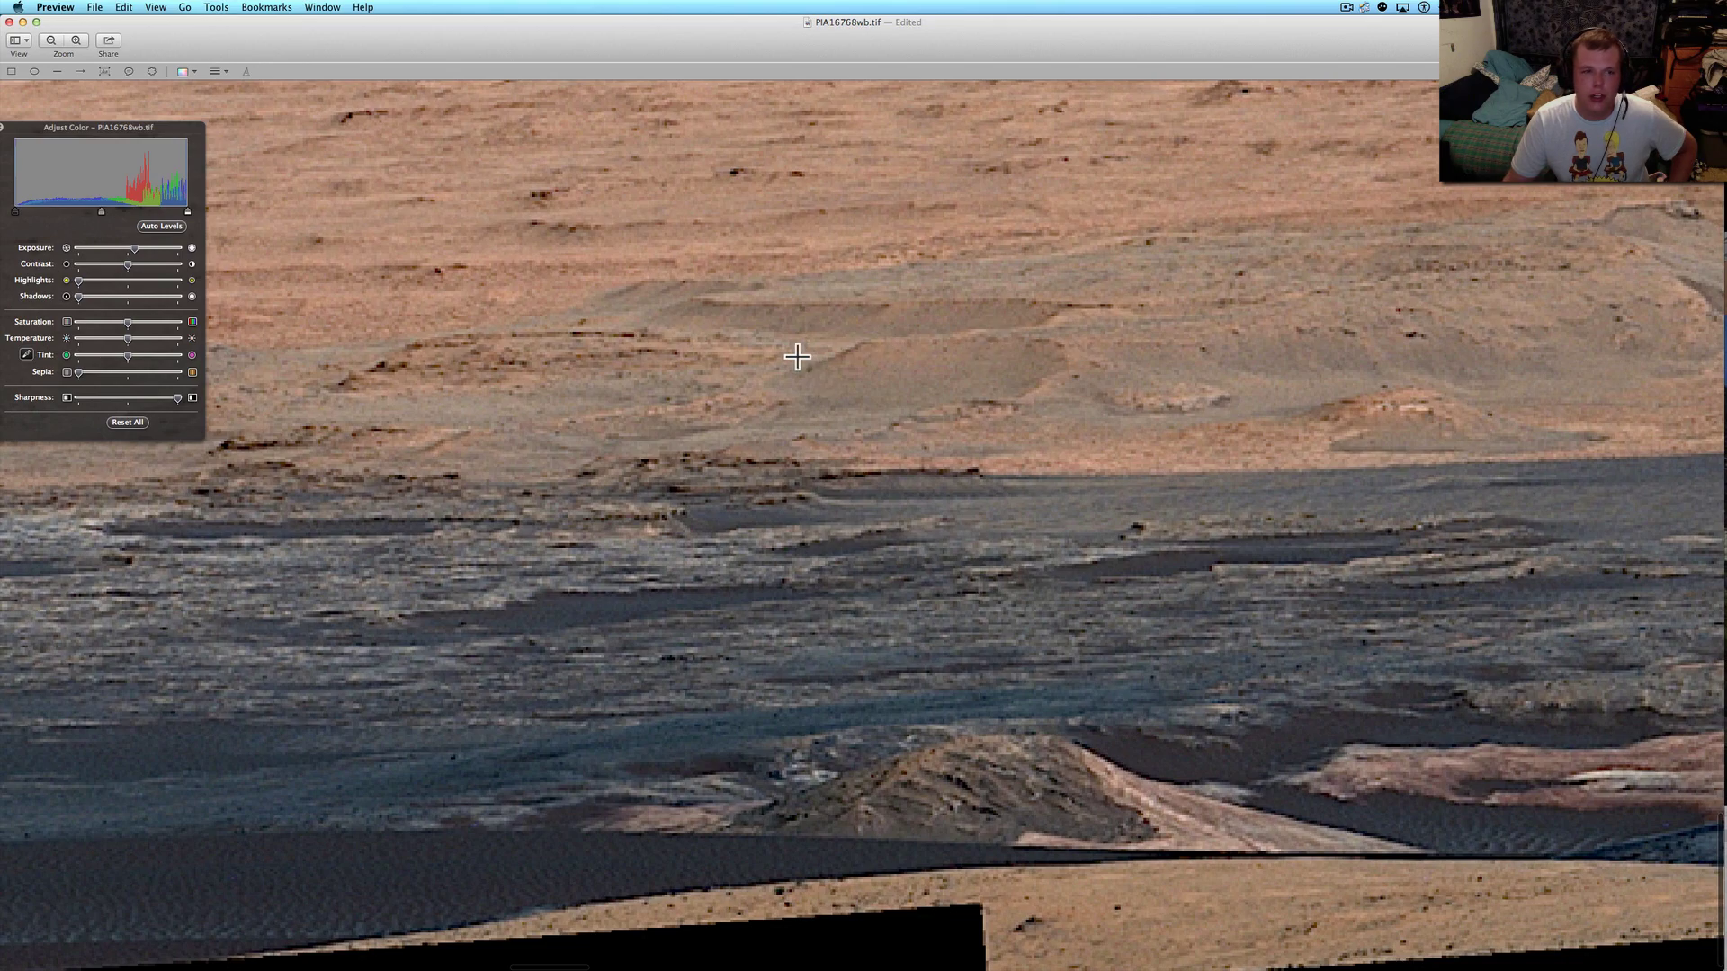
pyautogui.scroll(5, 796, 354)
pyautogui.scroll(4, 793, 355)
pyautogui.scroll(2, 792, 356)
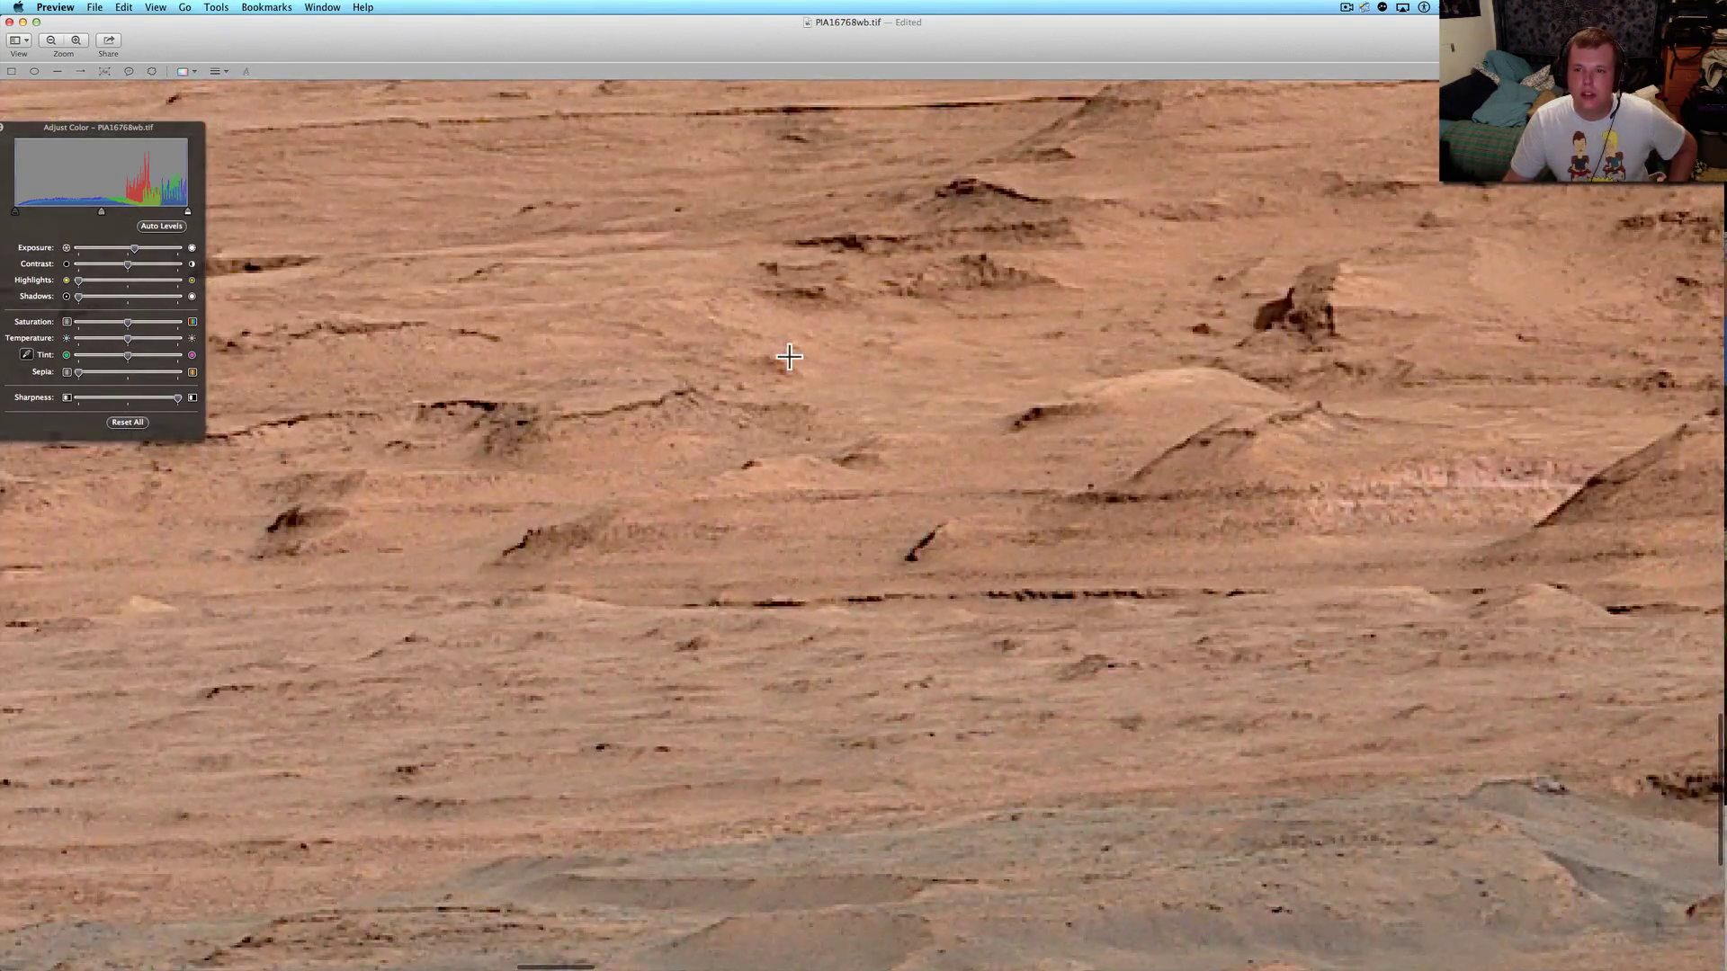
pyautogui.hscroll(10, 790, 357)
pyautogui.scroll(5, 790, 357)
pyautogui.scroll(5, 790, 356)
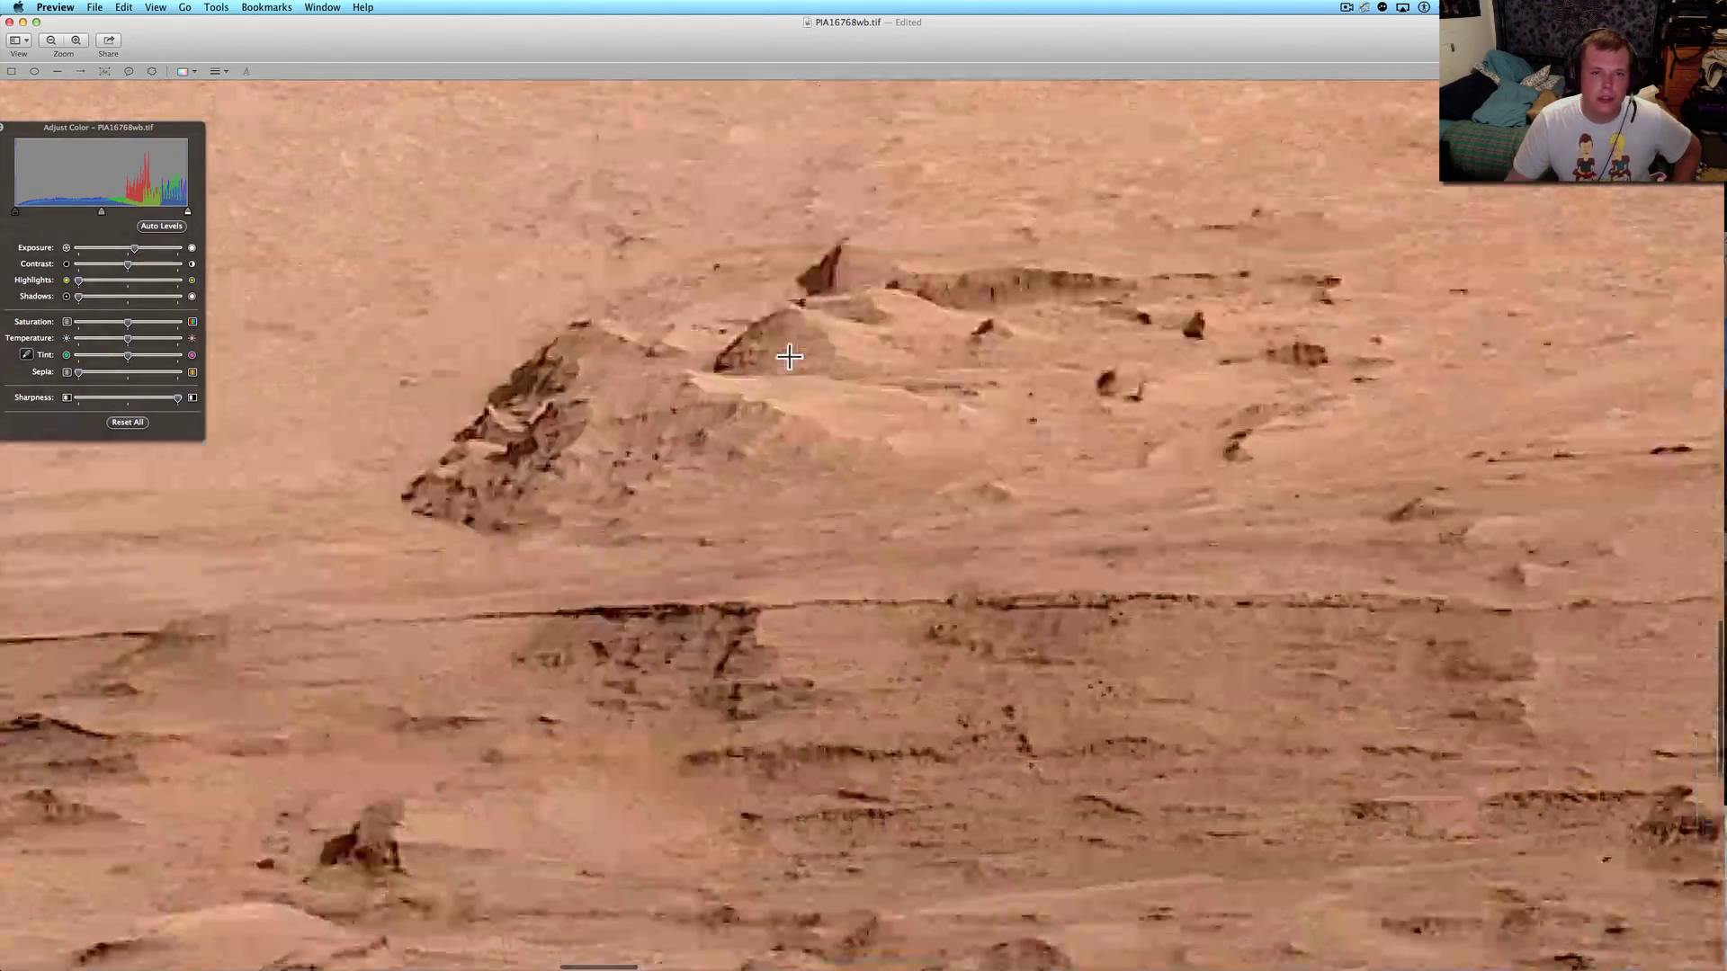
pyautogui.hscroll(3, 790, 357)
pyautogui.scroll(5, 790, 357)
pyautogui.hscroll(3, 790, 357)
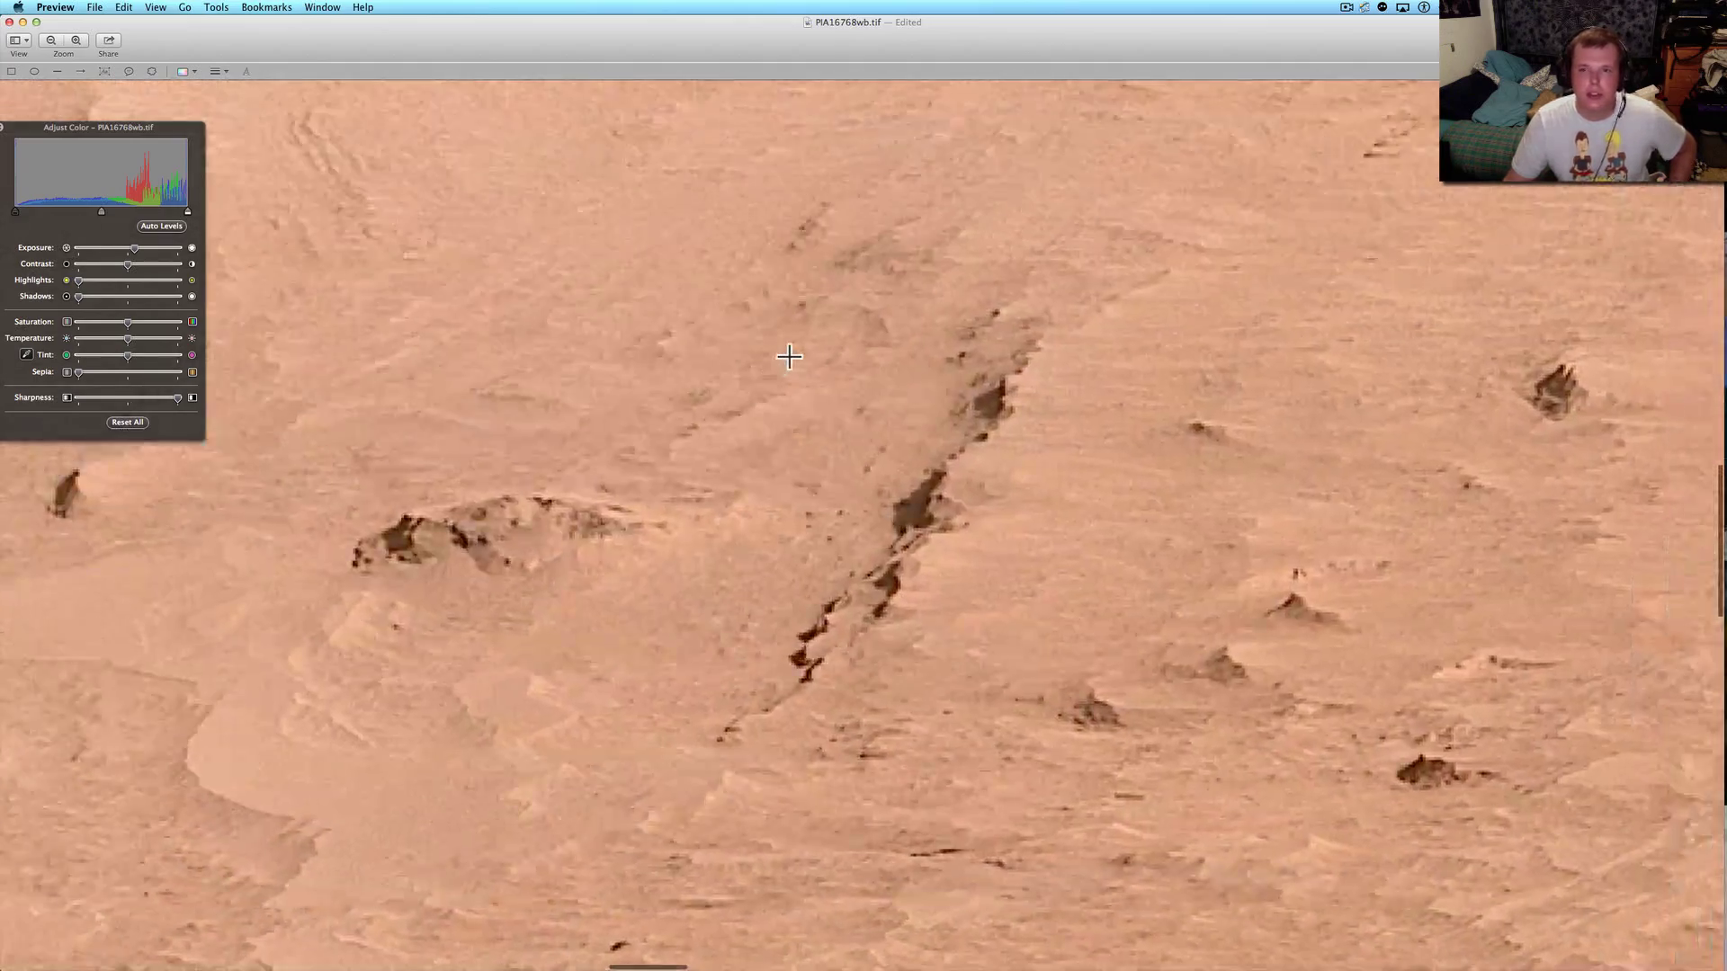
pyautogui.scroll(5, 790, 357)
pyautogui.scroll(5, 790, 356)
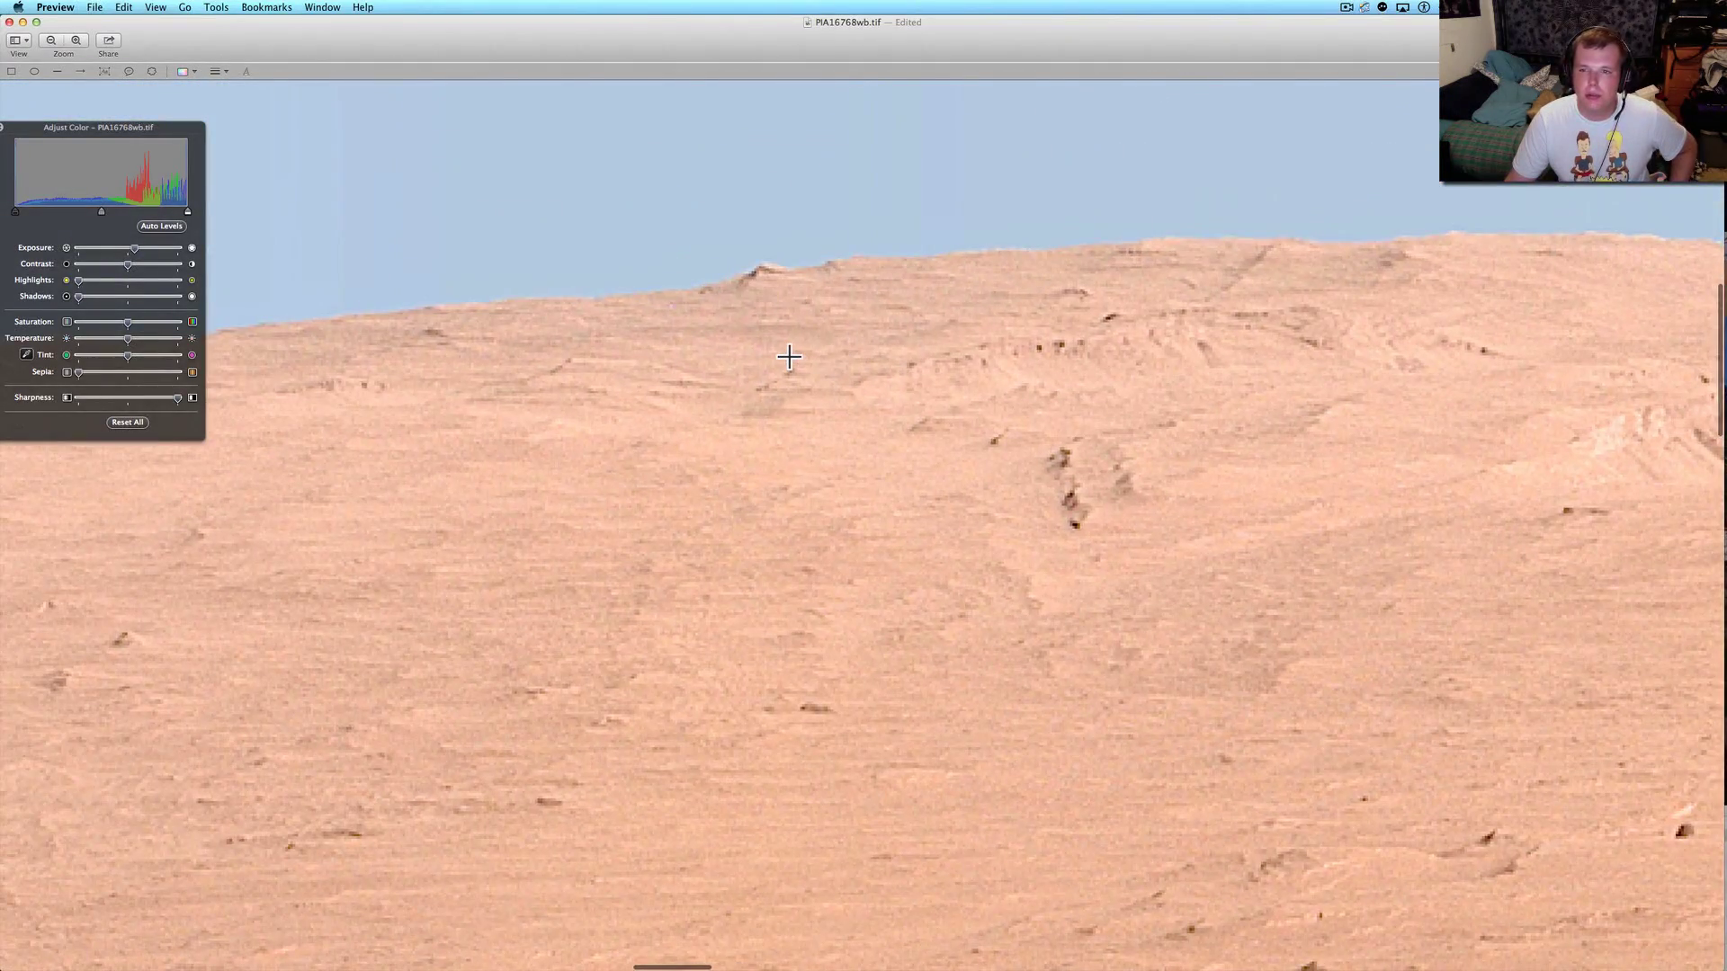
pyautogui.scroll(5, 790, 356)
pyautogui.scroll(-5, 790, 357)
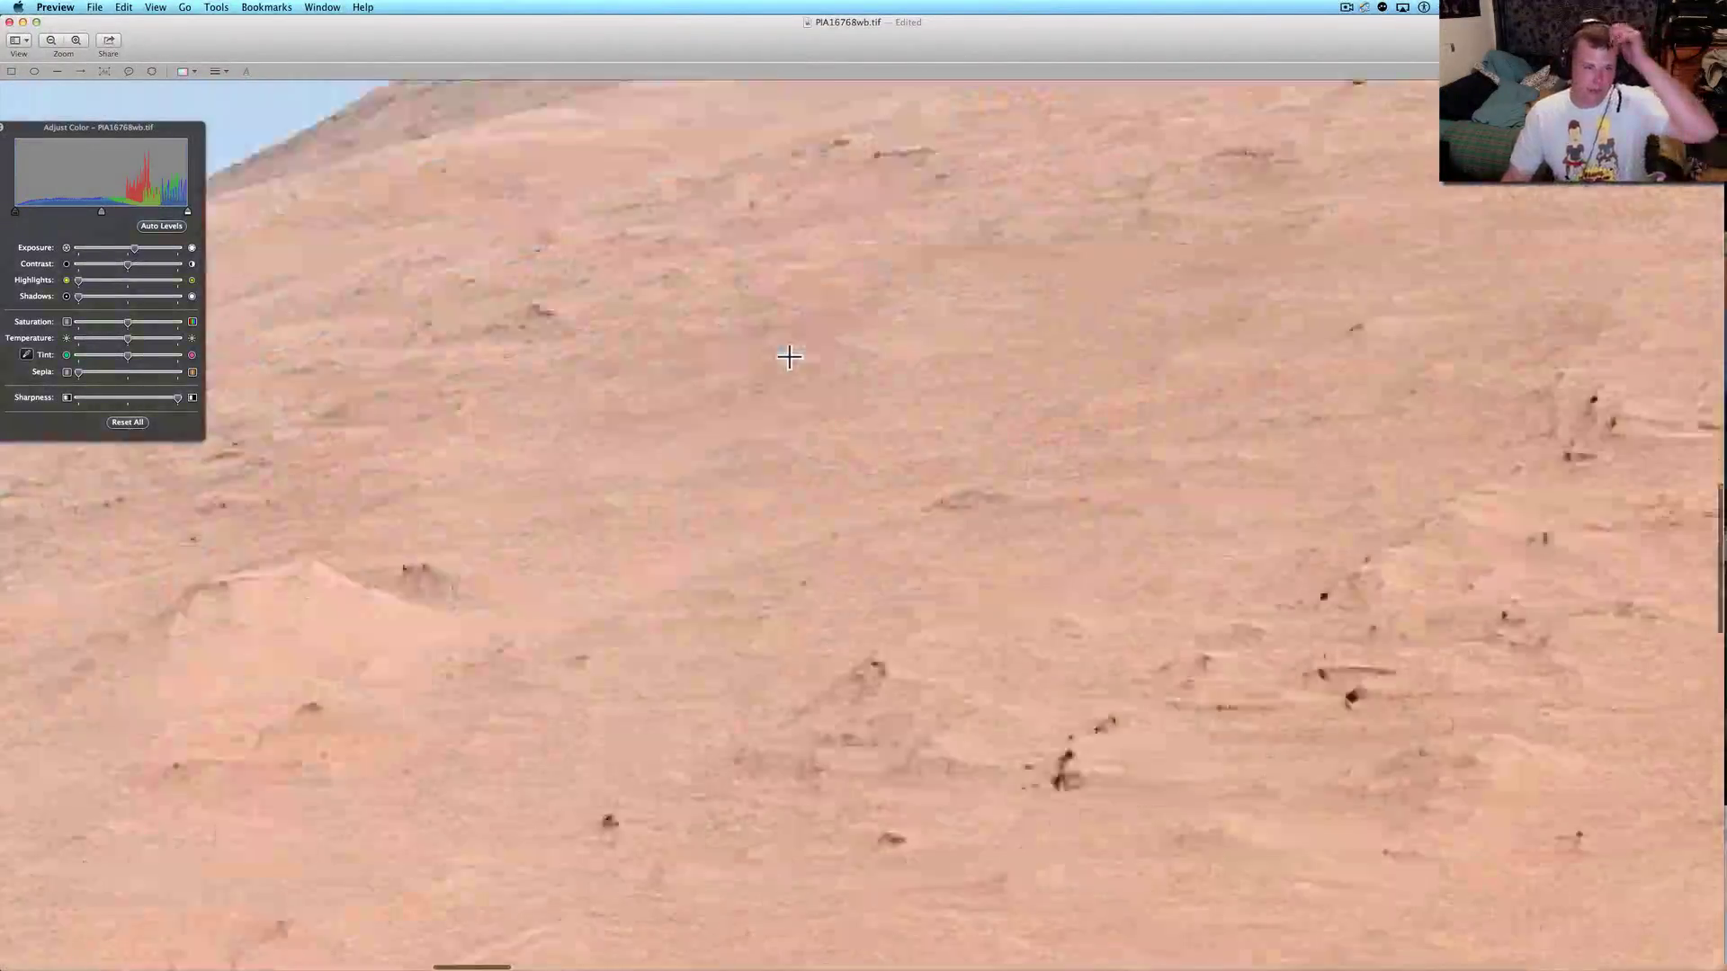
pyautogui.scroll(-5, 789, 357)
pyautogui.scroll(-5, 789, 357)
pyautogui.scroll(-5, 790, 356)
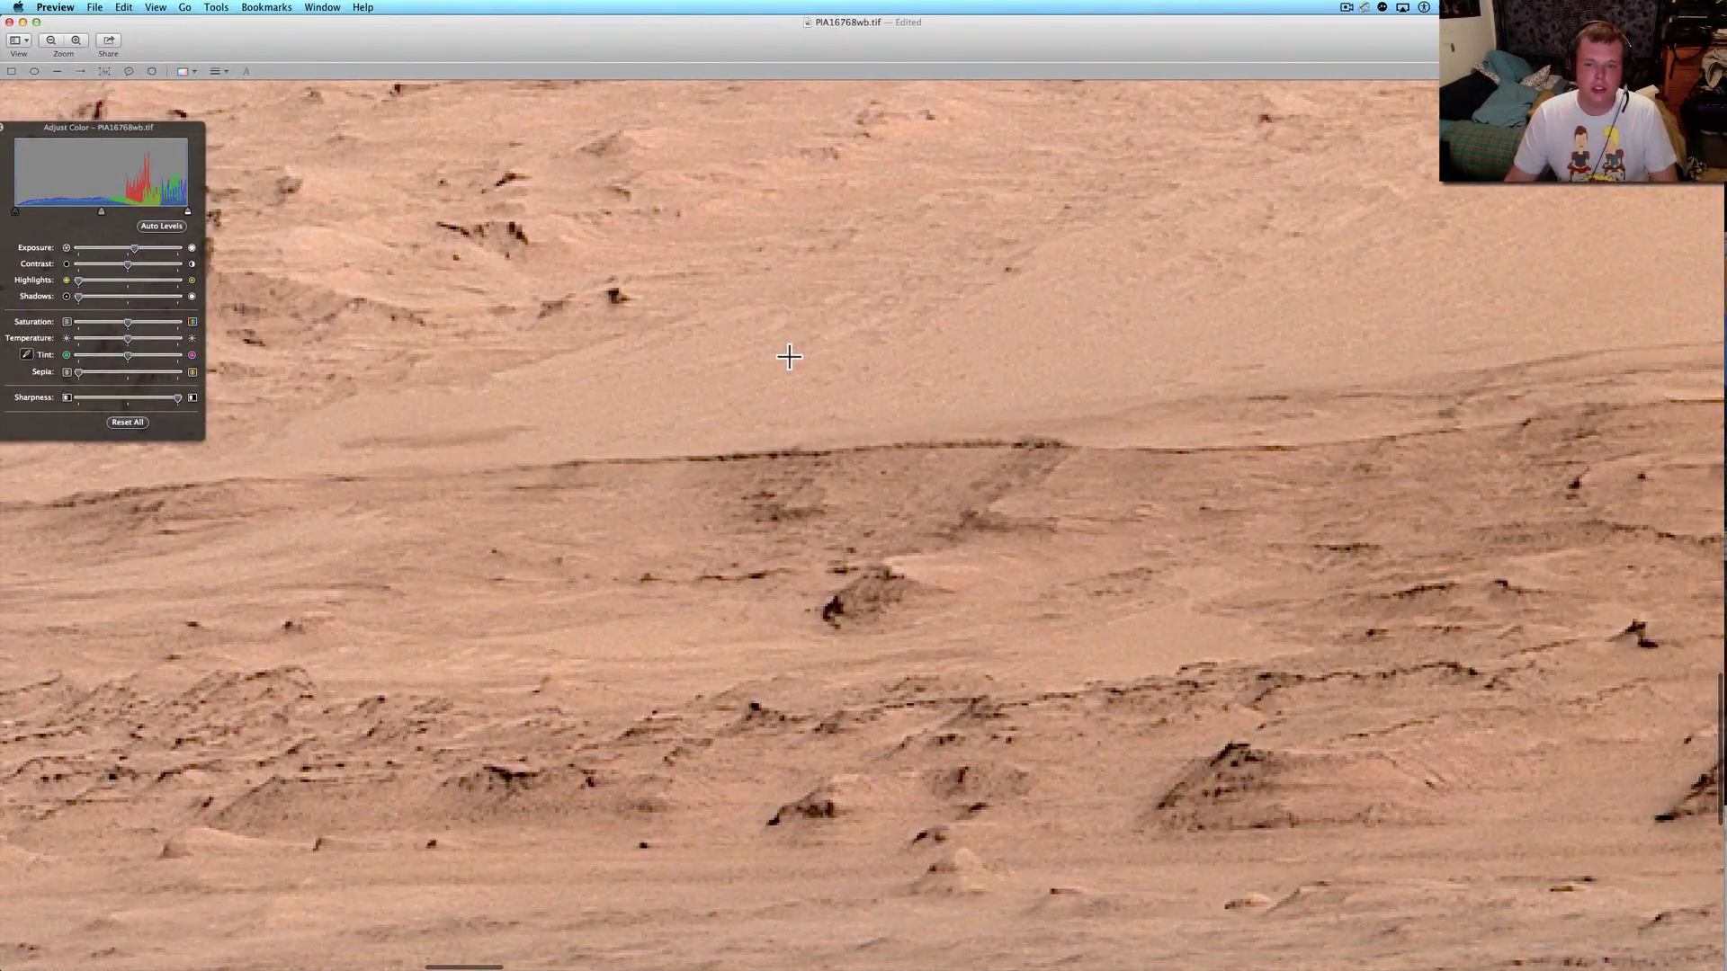
pyautogui.scroll(-5, 789, 357)
pyautogui.scroll(2, 789, 357)
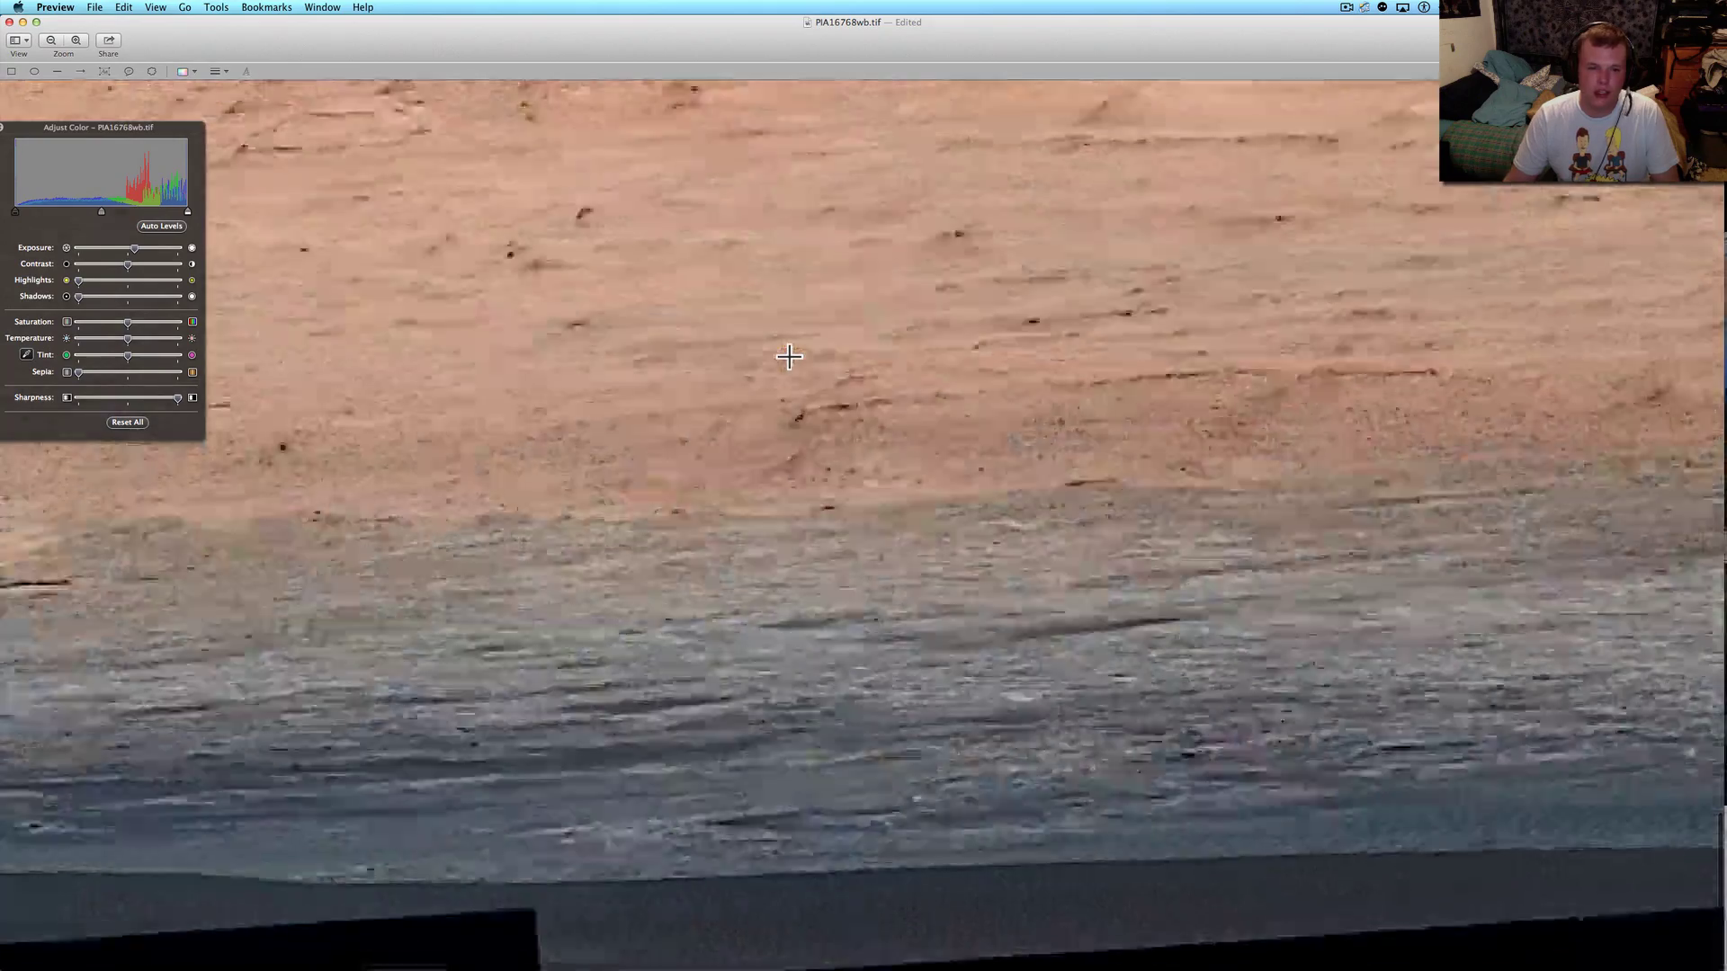
pyautogui.scroll(3, 789, 357)
pyautogui.scroll(2, 789, 353)
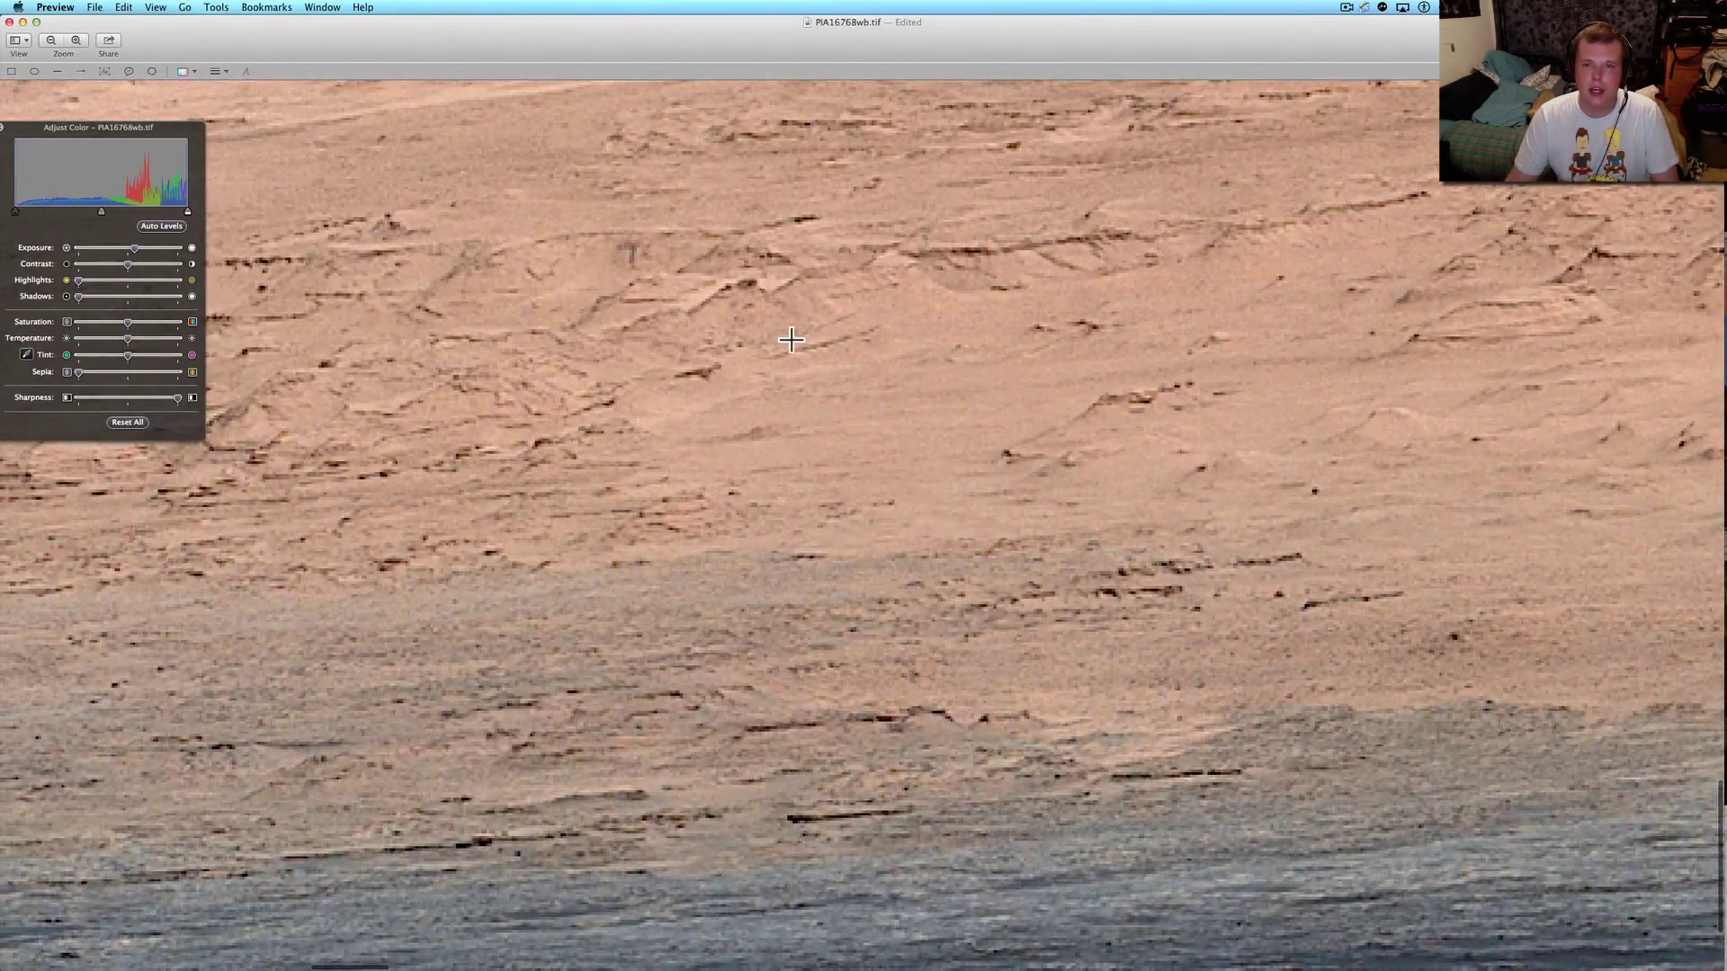
pyautogui.scroll(3, 791, 341)
pyautogui.scroll(3, 792, 340)
pyautogui.scroll(2, 792, 341)
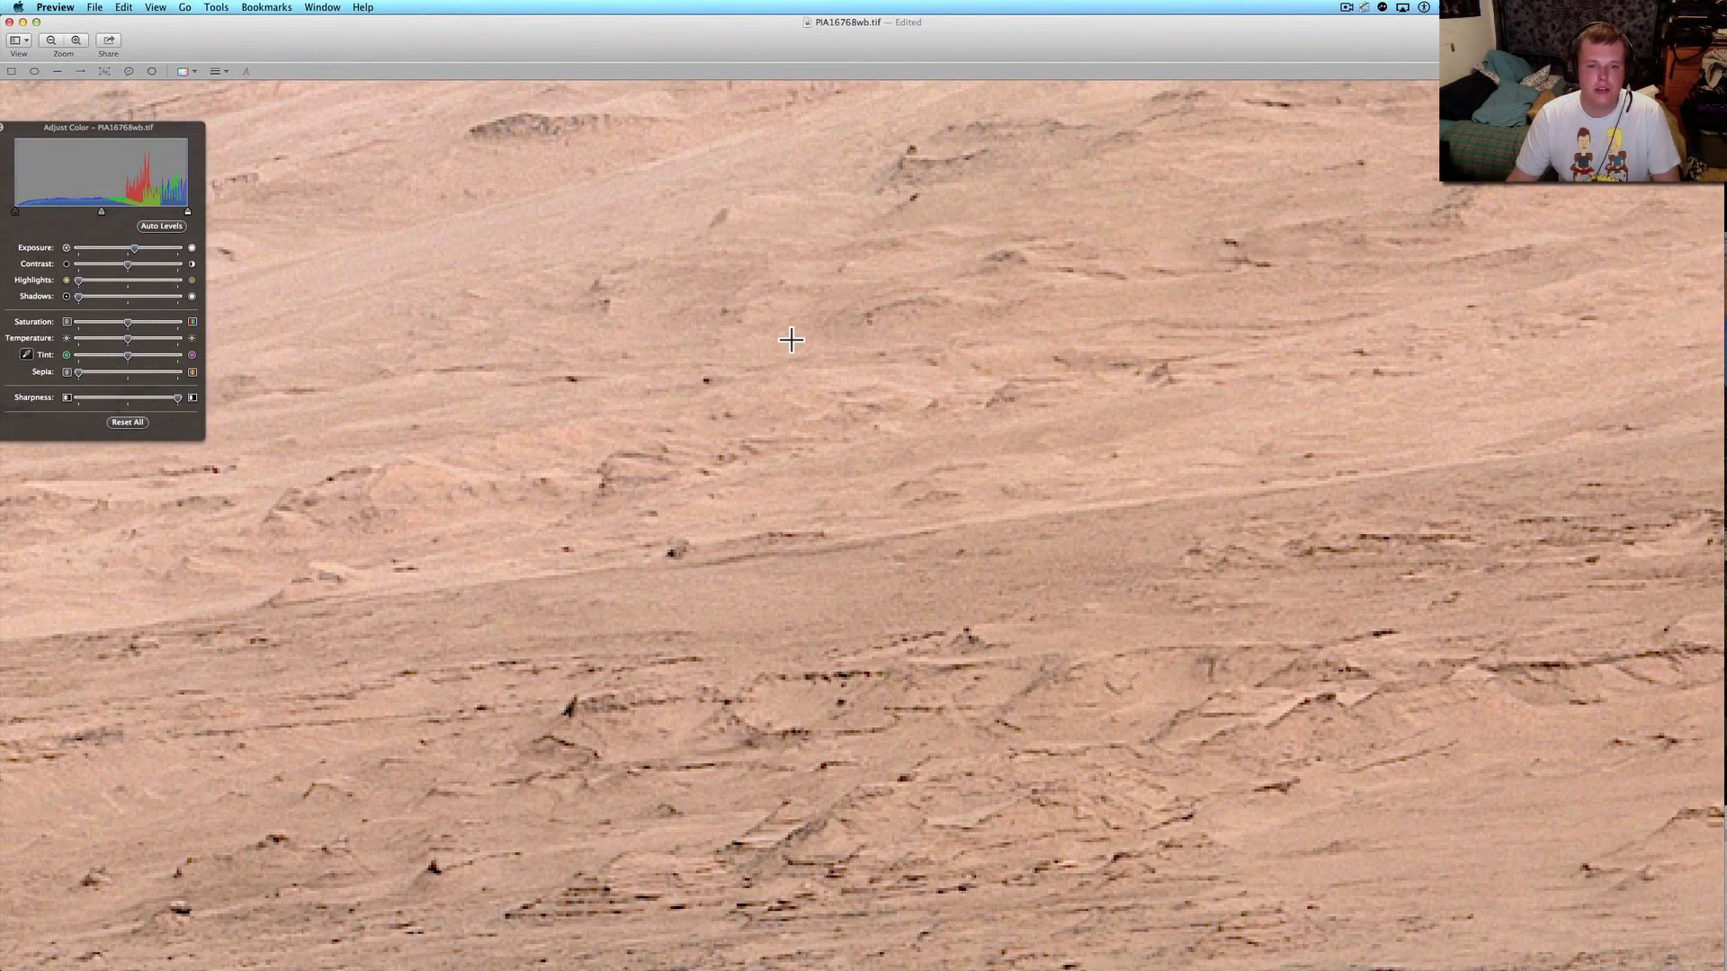
pyautogui.scroll(-2, 792, 340)
pyautogui.scroll(-6, 791, 341)
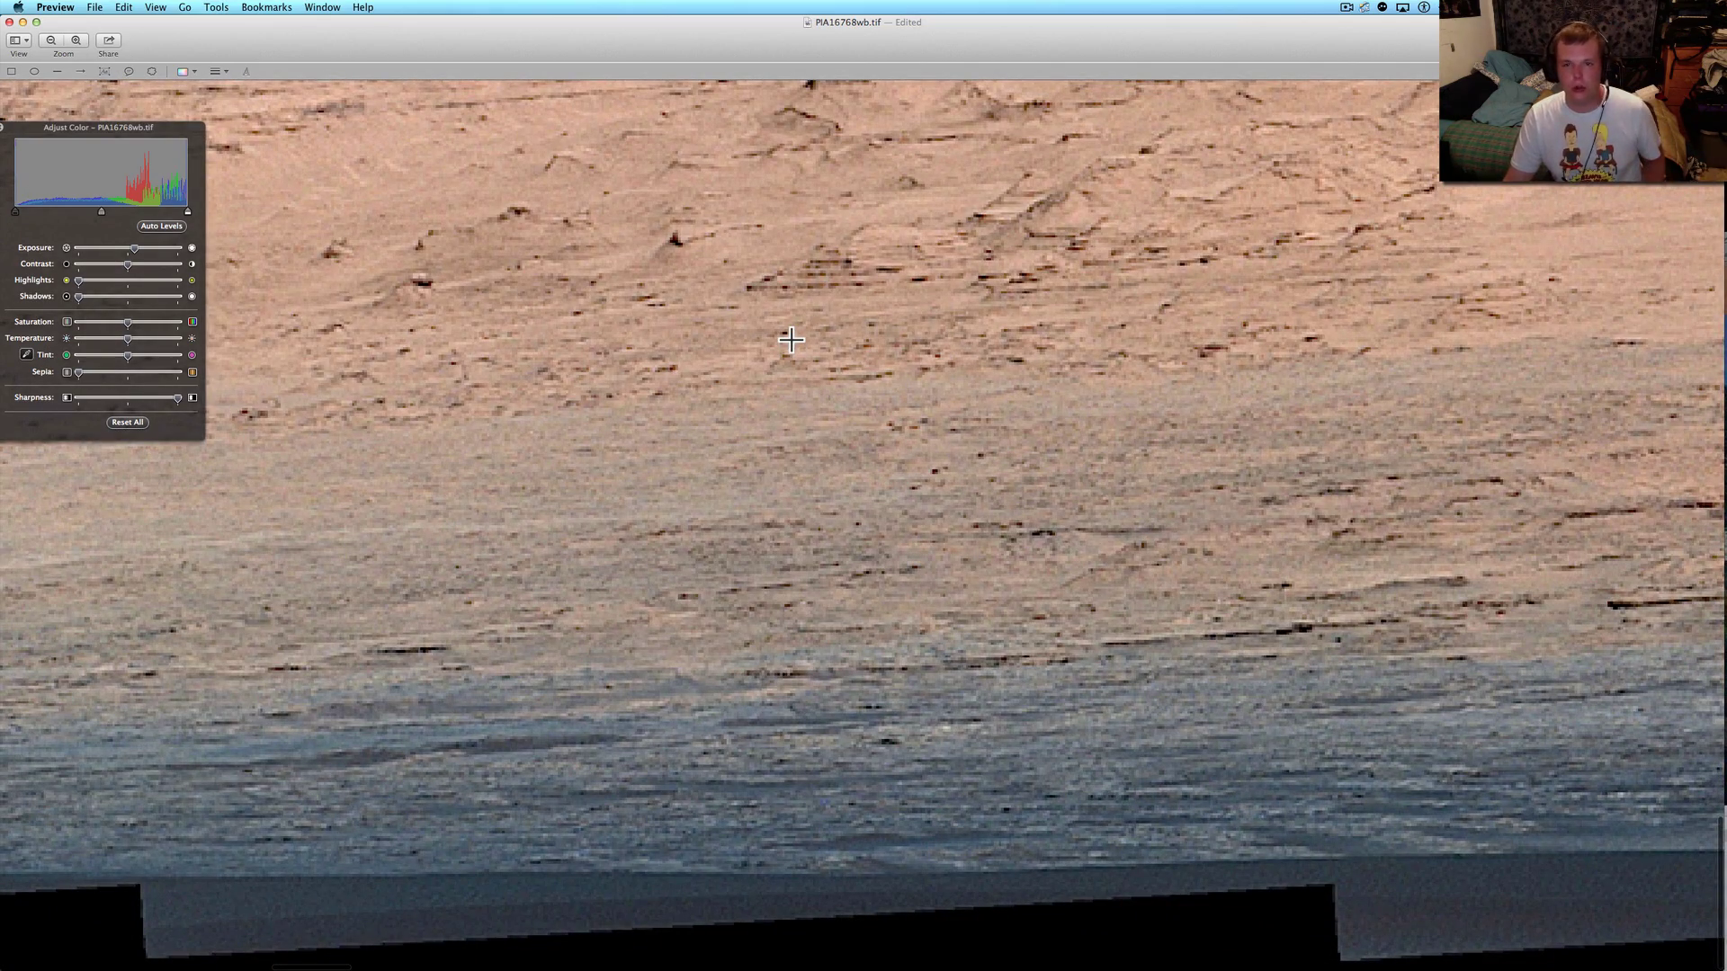
pyautogui.scroll(3, 791, 341)
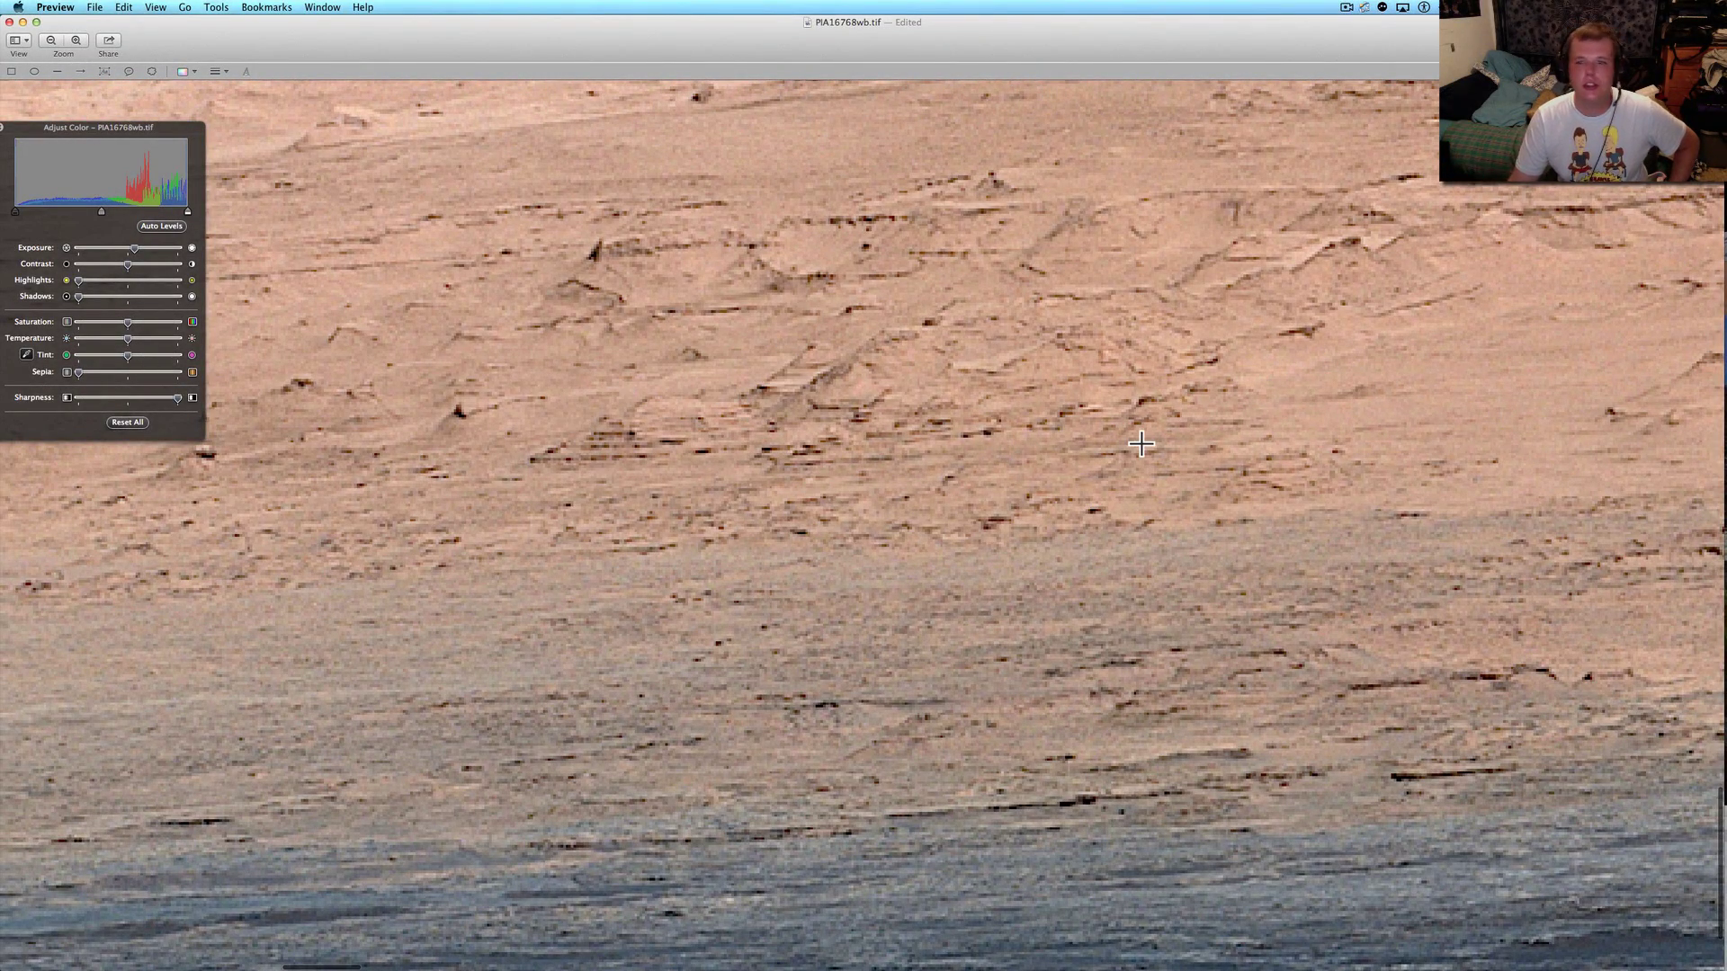
pyautogui.hscroll(5, 1141, 445)
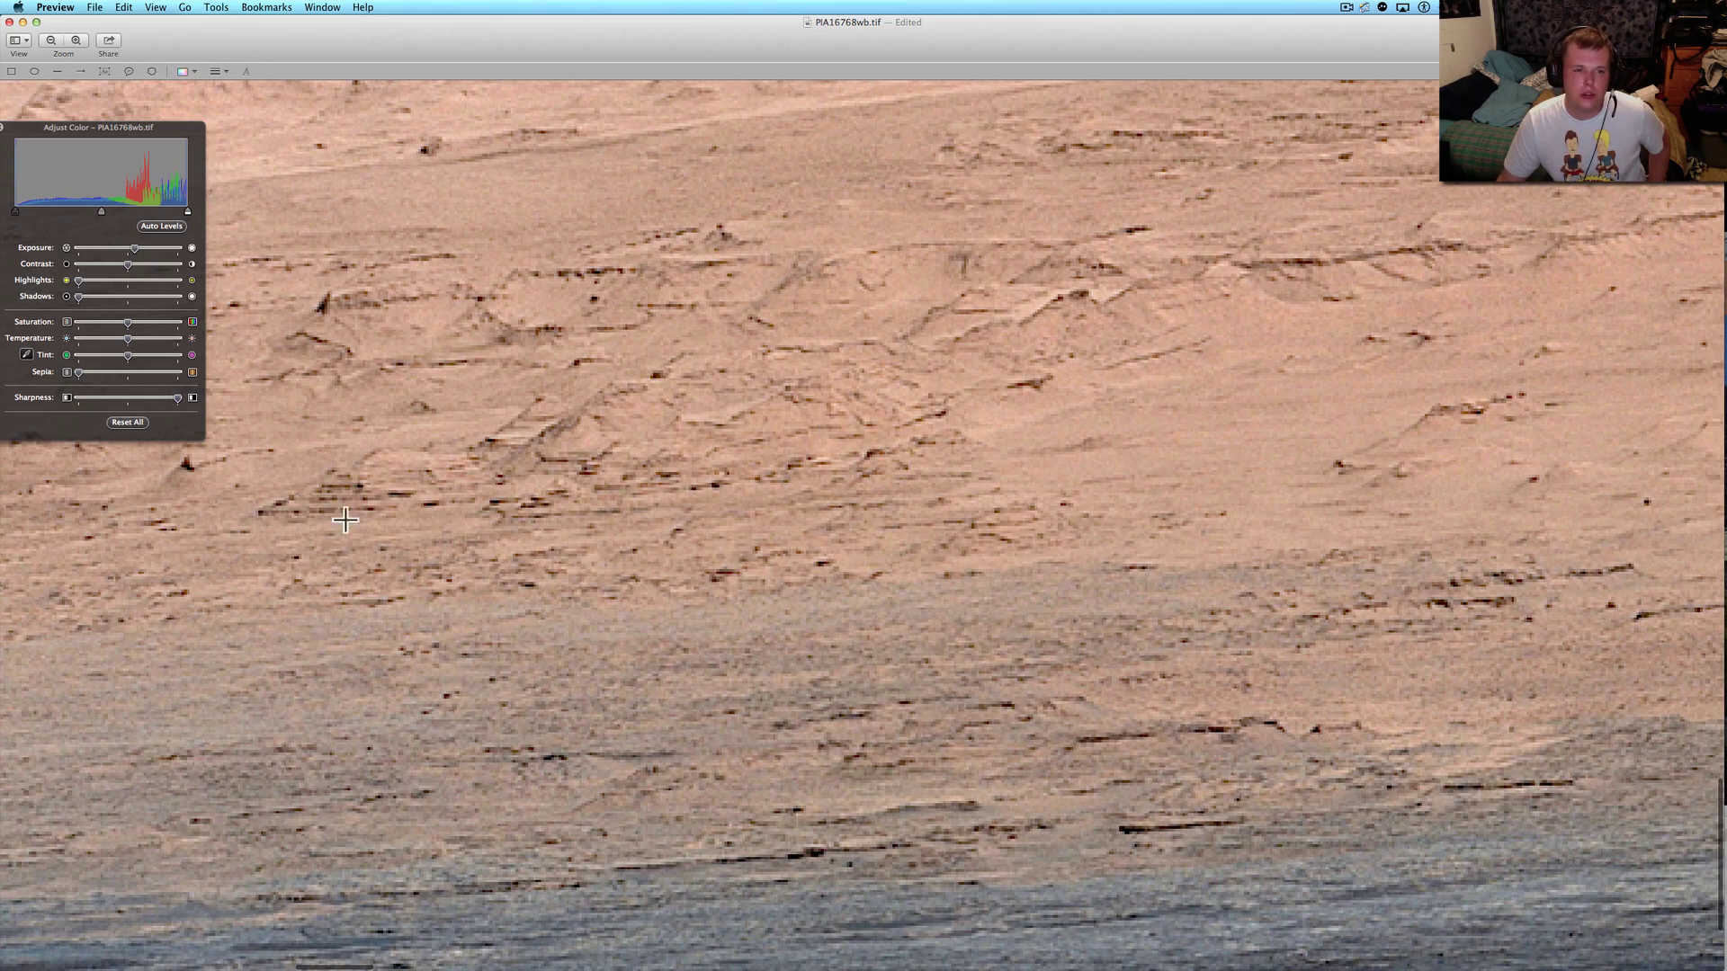
pyautogui.scroll(3, 347, 519)
pyautogui.scroll(3, 351, 519)
pyautogui.scroll(3, 364, 519)
pyautogui.scroll(3, 385, 520)
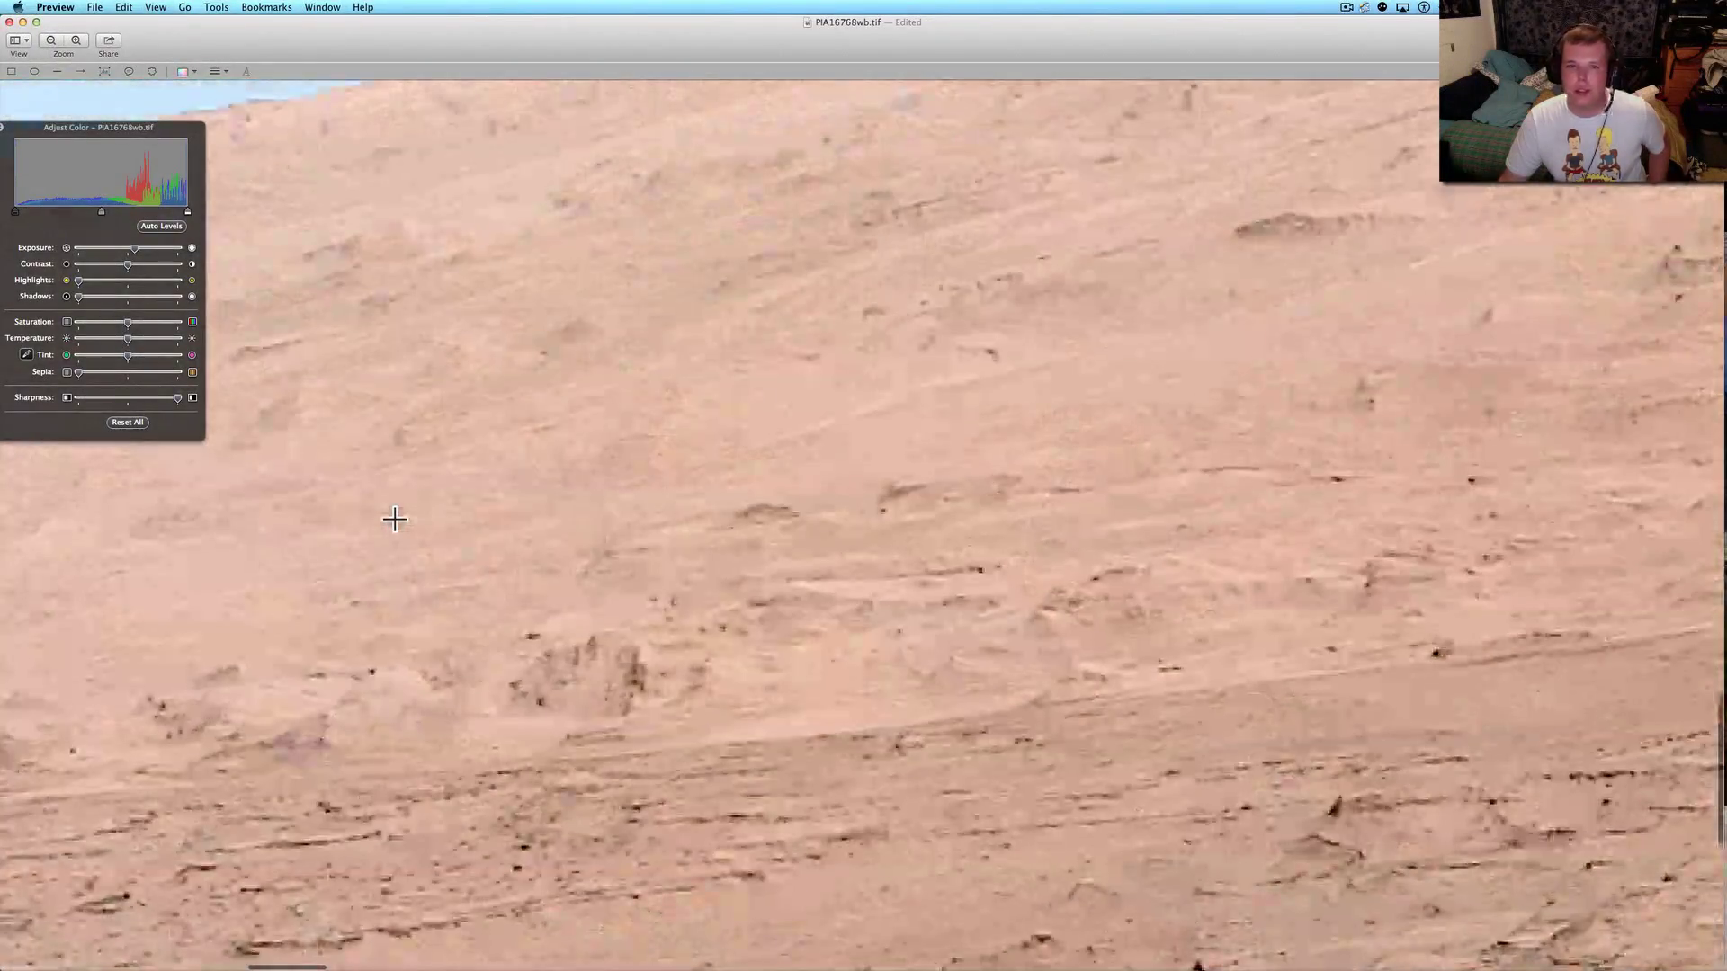
pyautogui.scroll(3, 393, 519)
pyautogui.scroll(3, 391, 518)
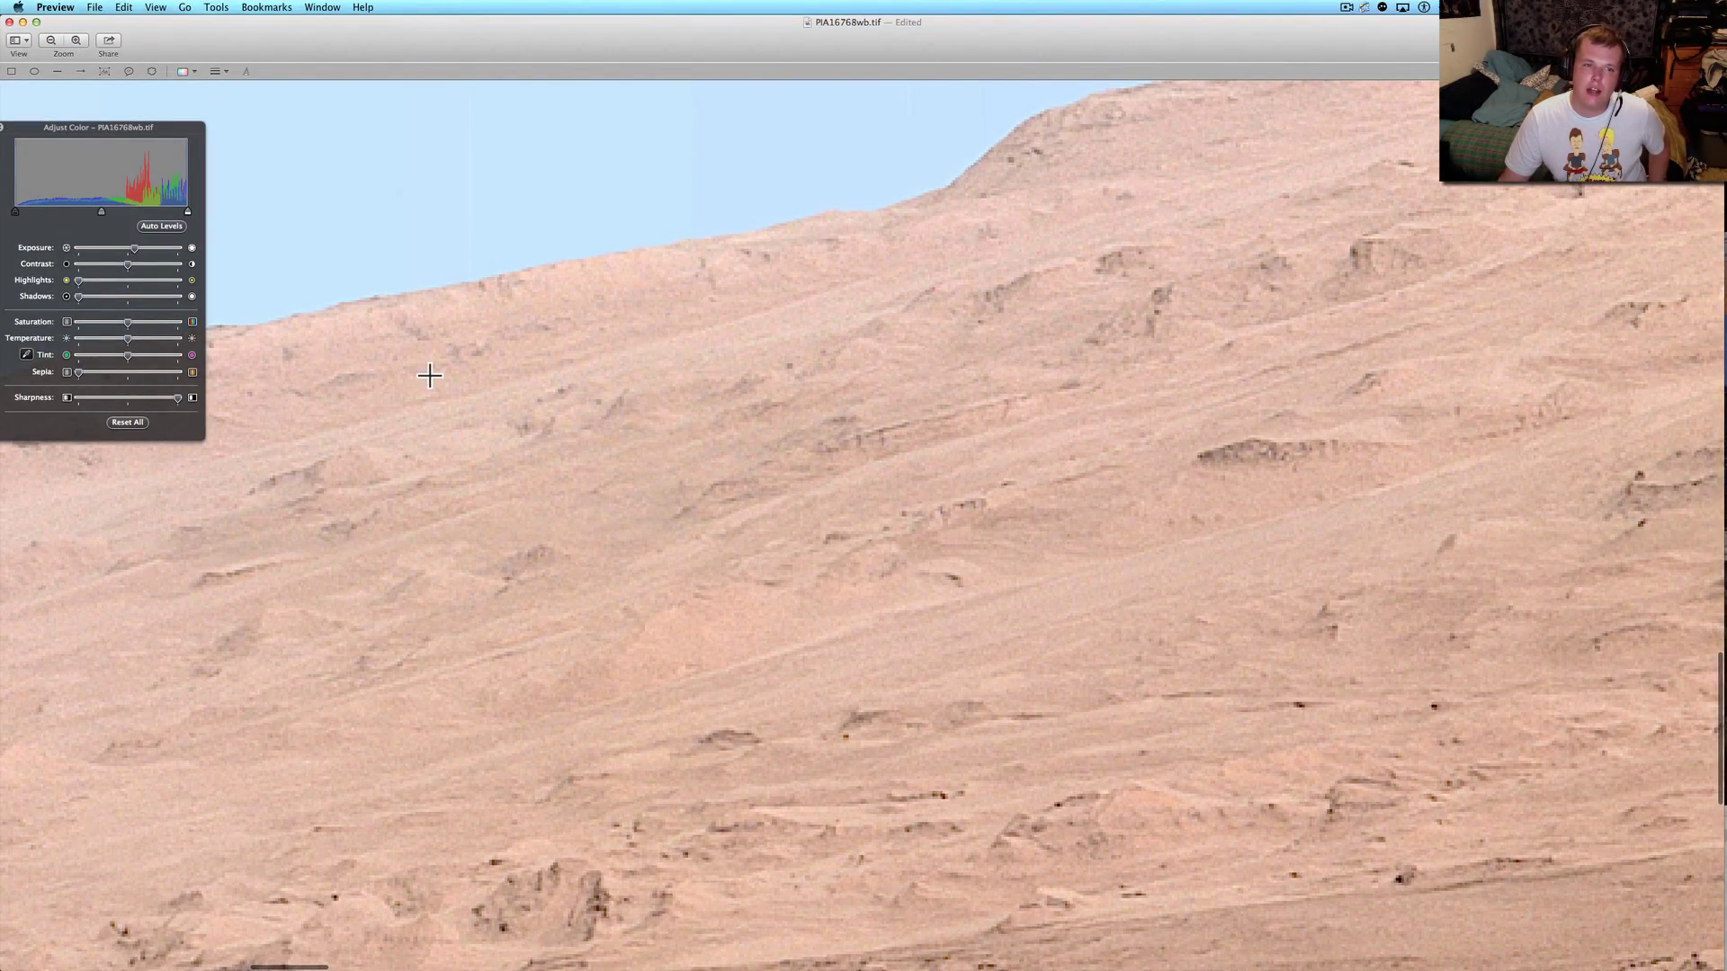
pyautogui.hscroll(5, 386, 431)
pyautogui.hscroll(3, 385, 432)
pyautogui.scroll(3, 386, 431)
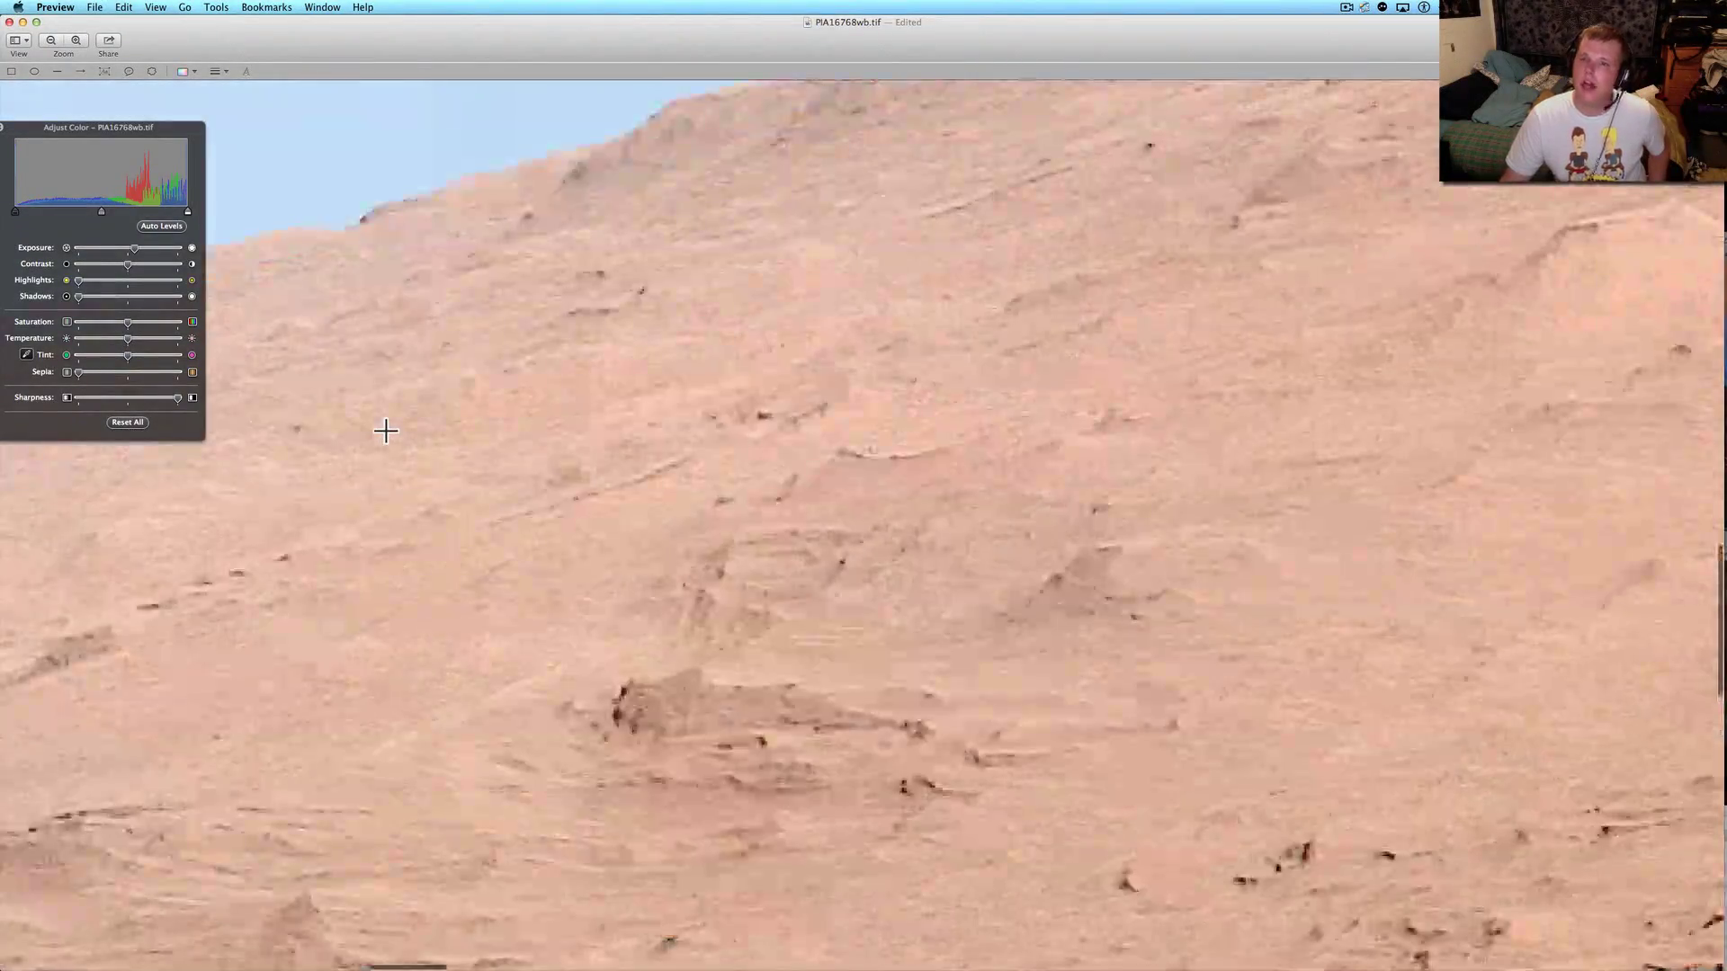
pyautogui.scroll(3, 387, 432)
pyautogui.scroll(1, 385, 432)
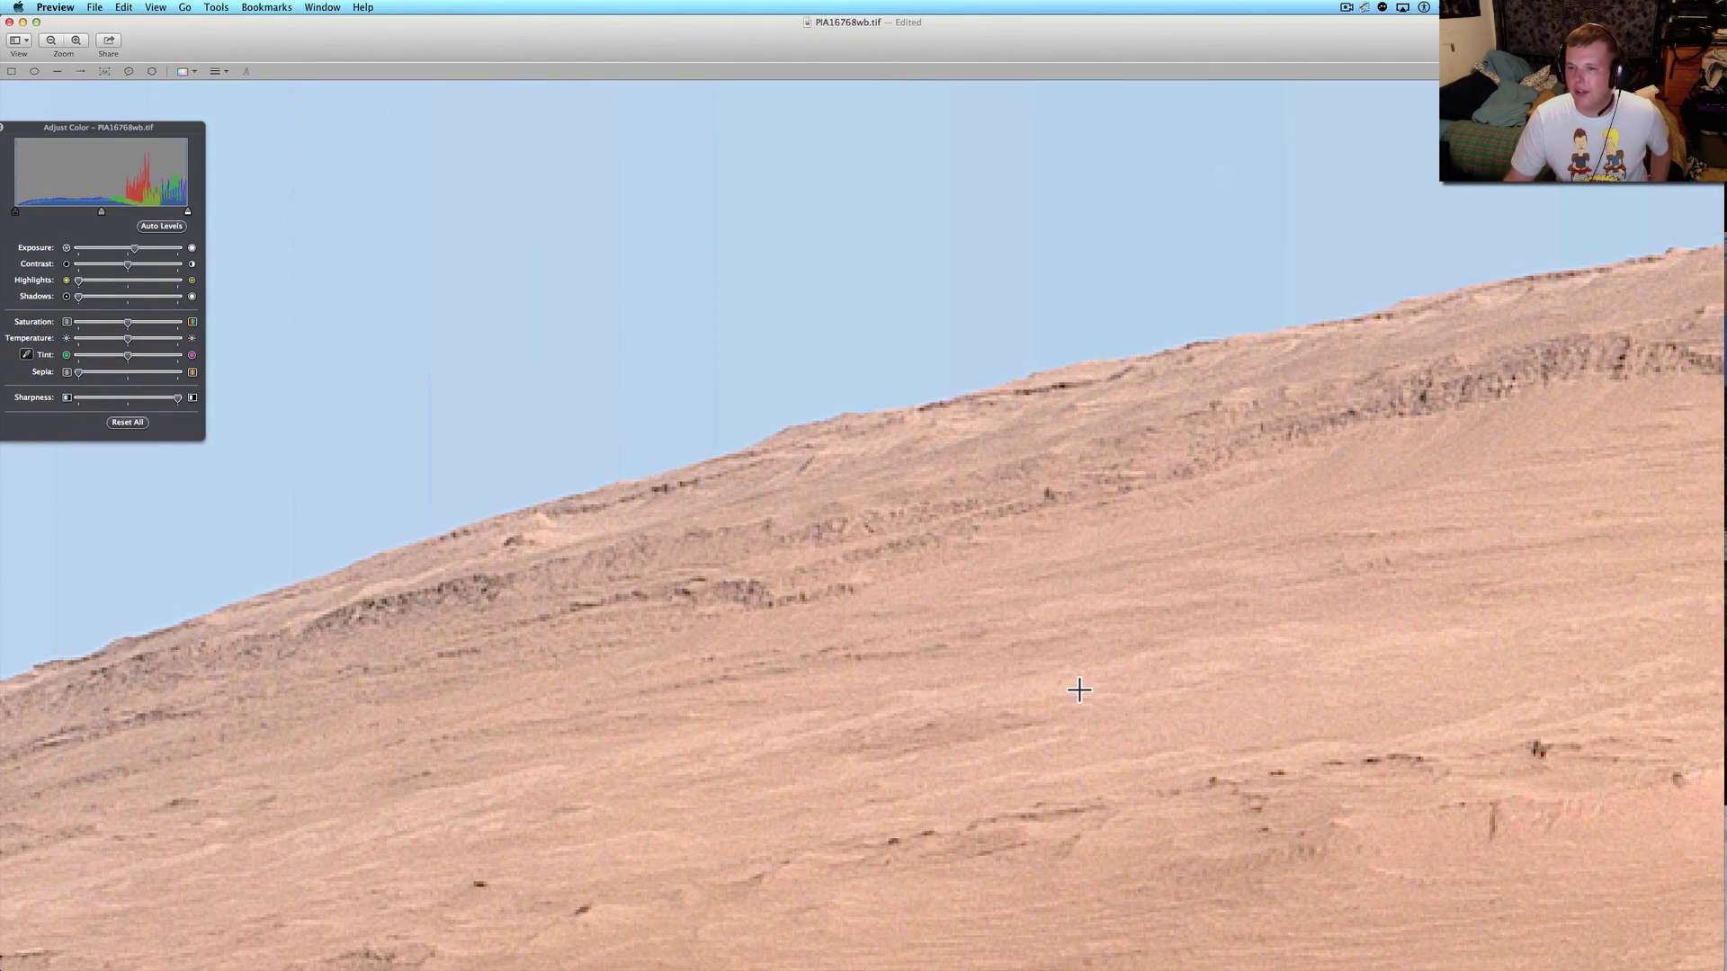
pyautogui.hscroll(2, 1169, 693)
pyautogui.scroll(-3, 1170, 692)
pyautogui.scroll(-5, 1170, 692)
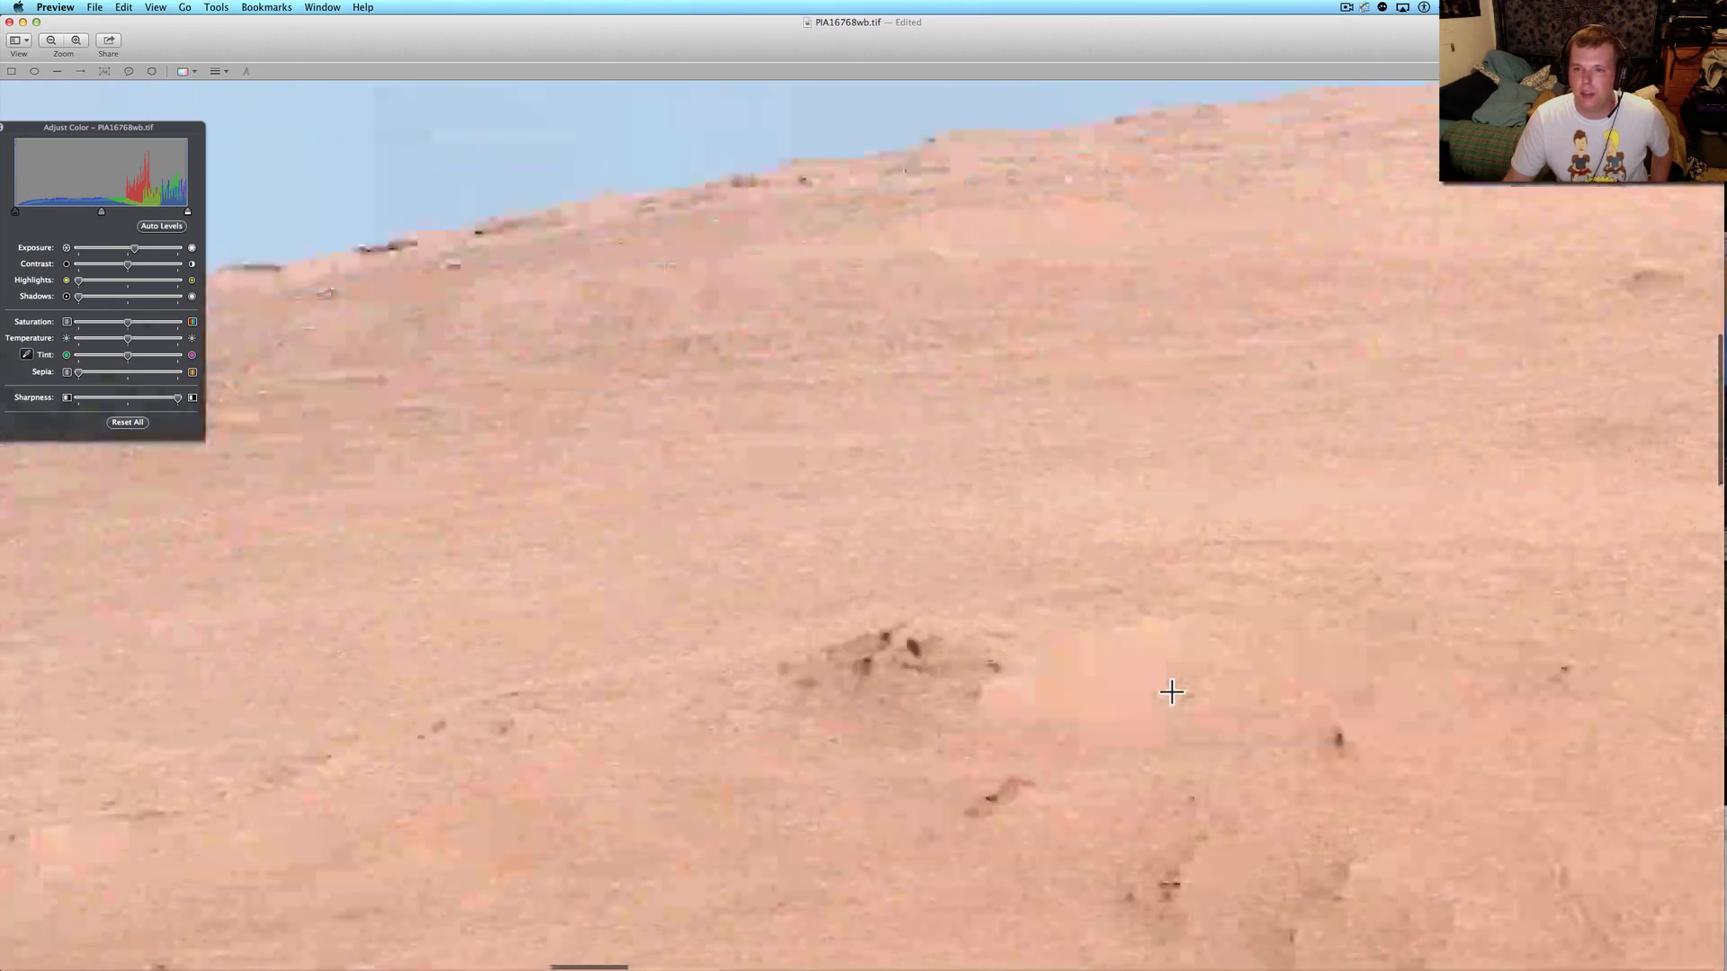
pyautogui.hscroll(5, 1170, 693)
pyautogui.scroll(5, 1170, 692)
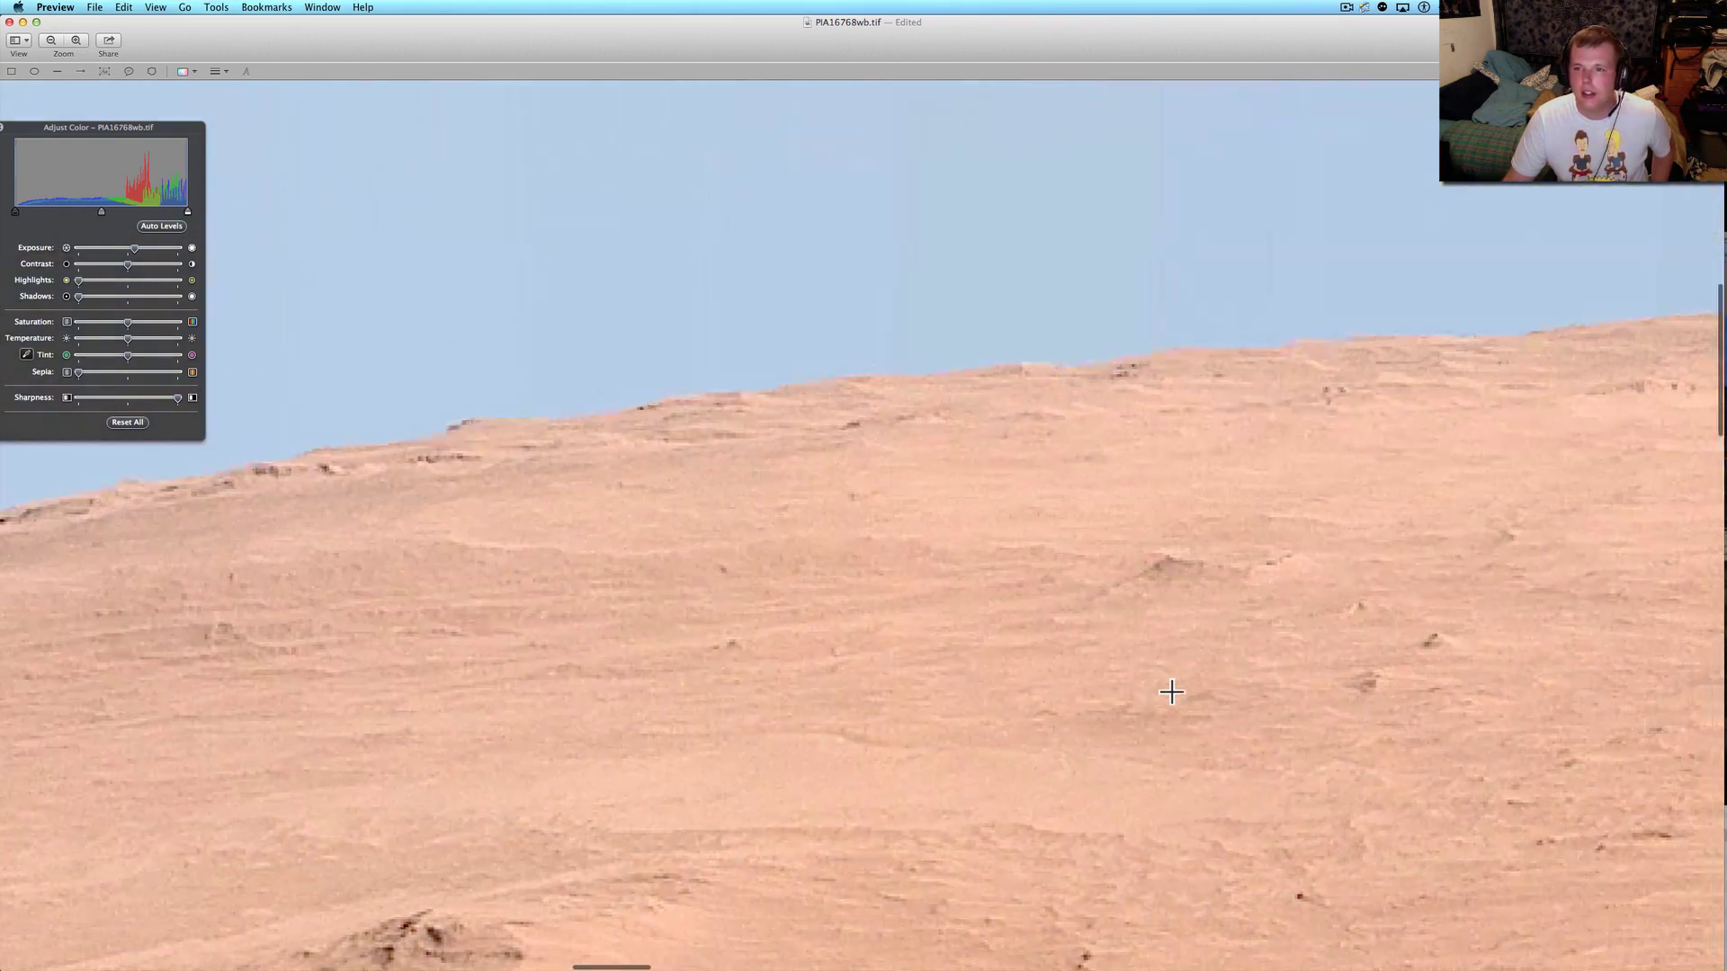
pyautogui.hscroll(5, 1170, 693)
pyautogui.hscroll(2, 1171, 691)
pyautogui.hscroll(3, 1170, 692)
pyautogui.hscroll(3, 1171, 693)
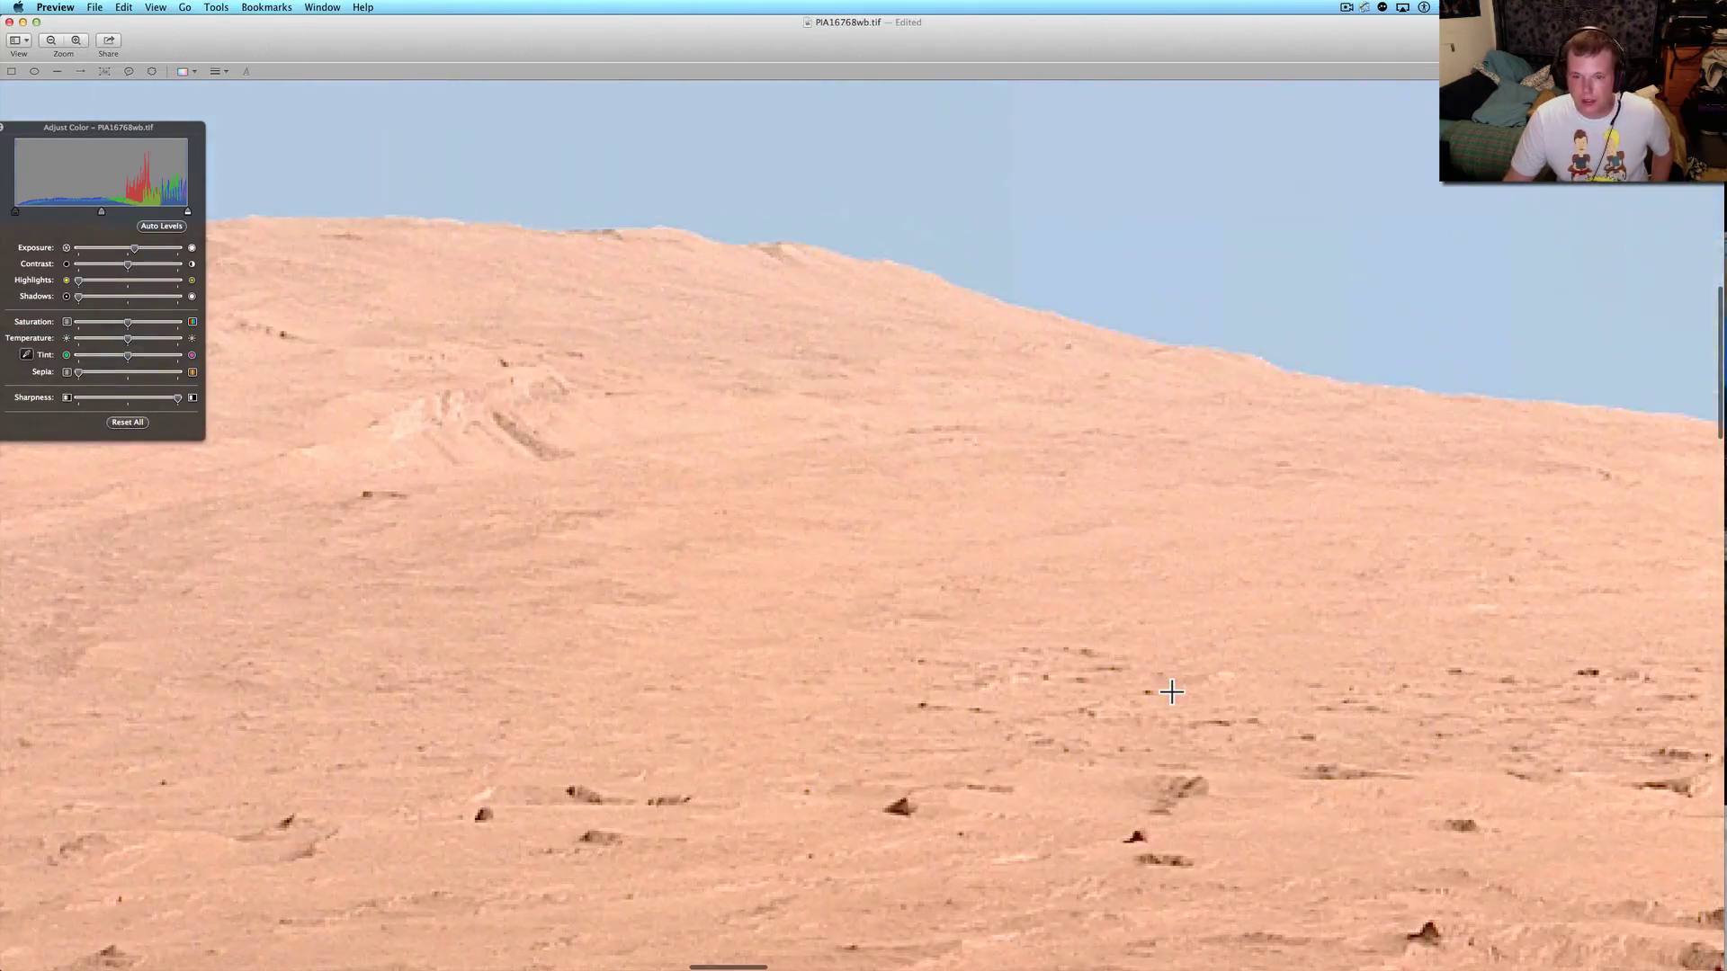
pyautogui.scroll(-5, 1169, 692)
pyautogui.scroll(-2, 1171, 691)
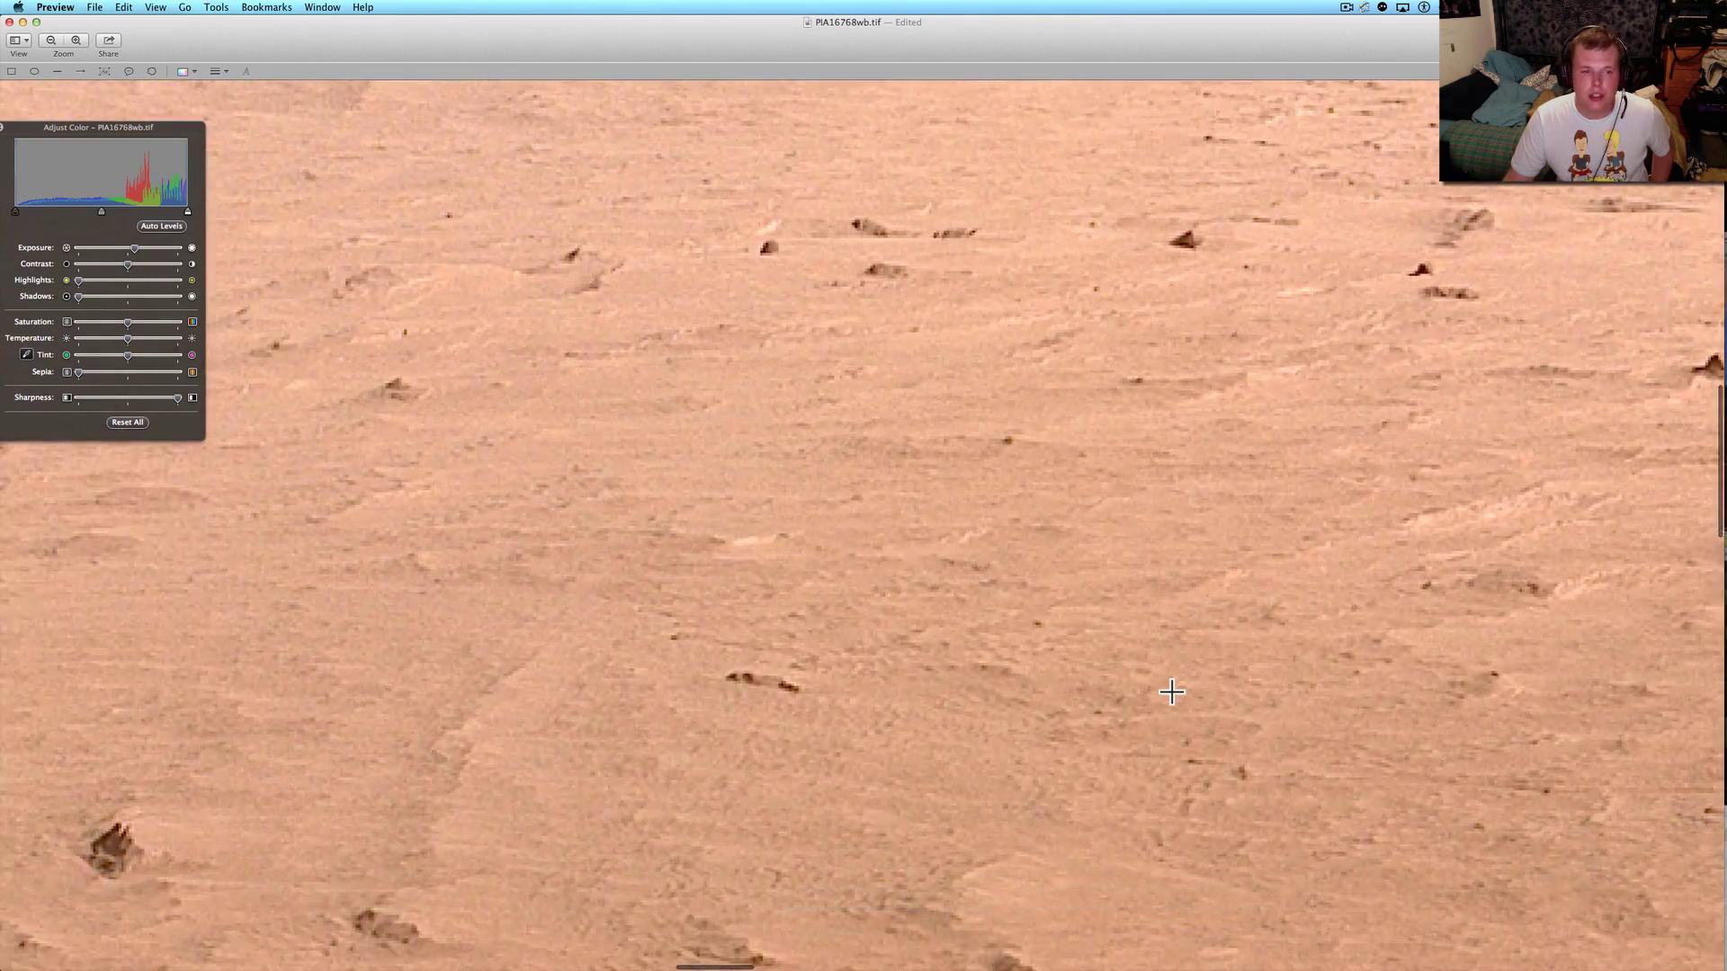
pyautogui.scroll(3, 1169, 693)
pyautogui.hscroll(-5, 1169, 692)
pyautogui.scroll(2, 1170, 693)
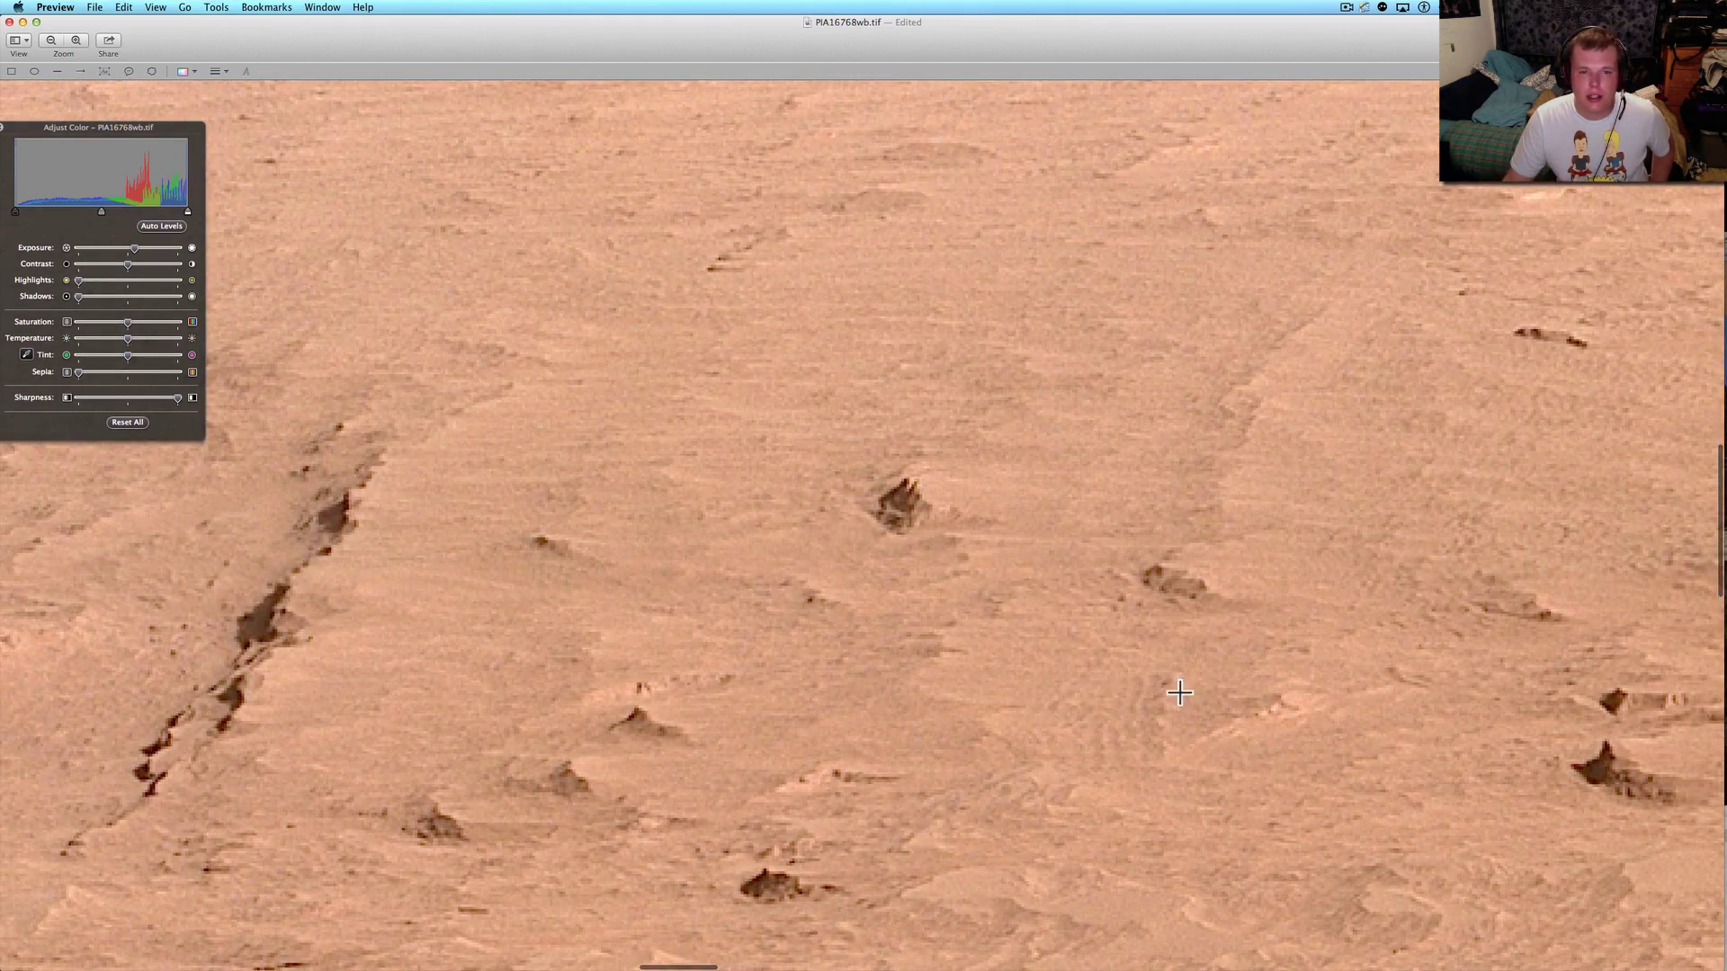
pyautogui.scroll(3, 917, 505)
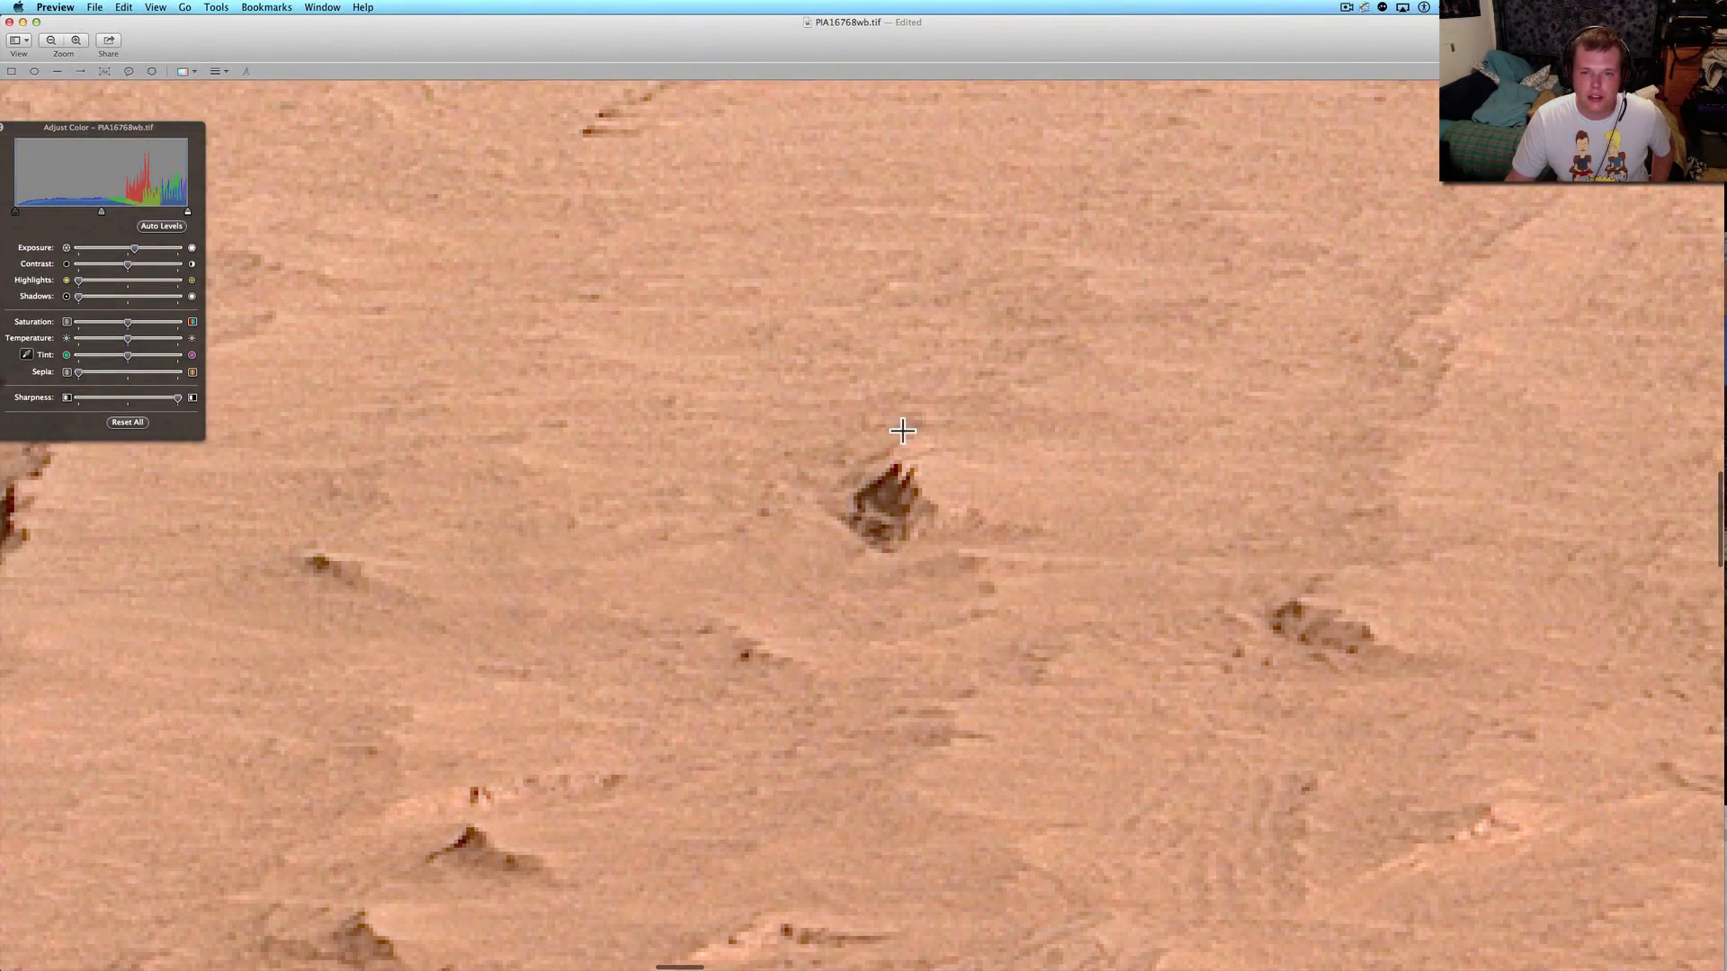
pyautogui.scroll(-3, 884, 504)
pyautogui.scroll(-5, 883, 500)
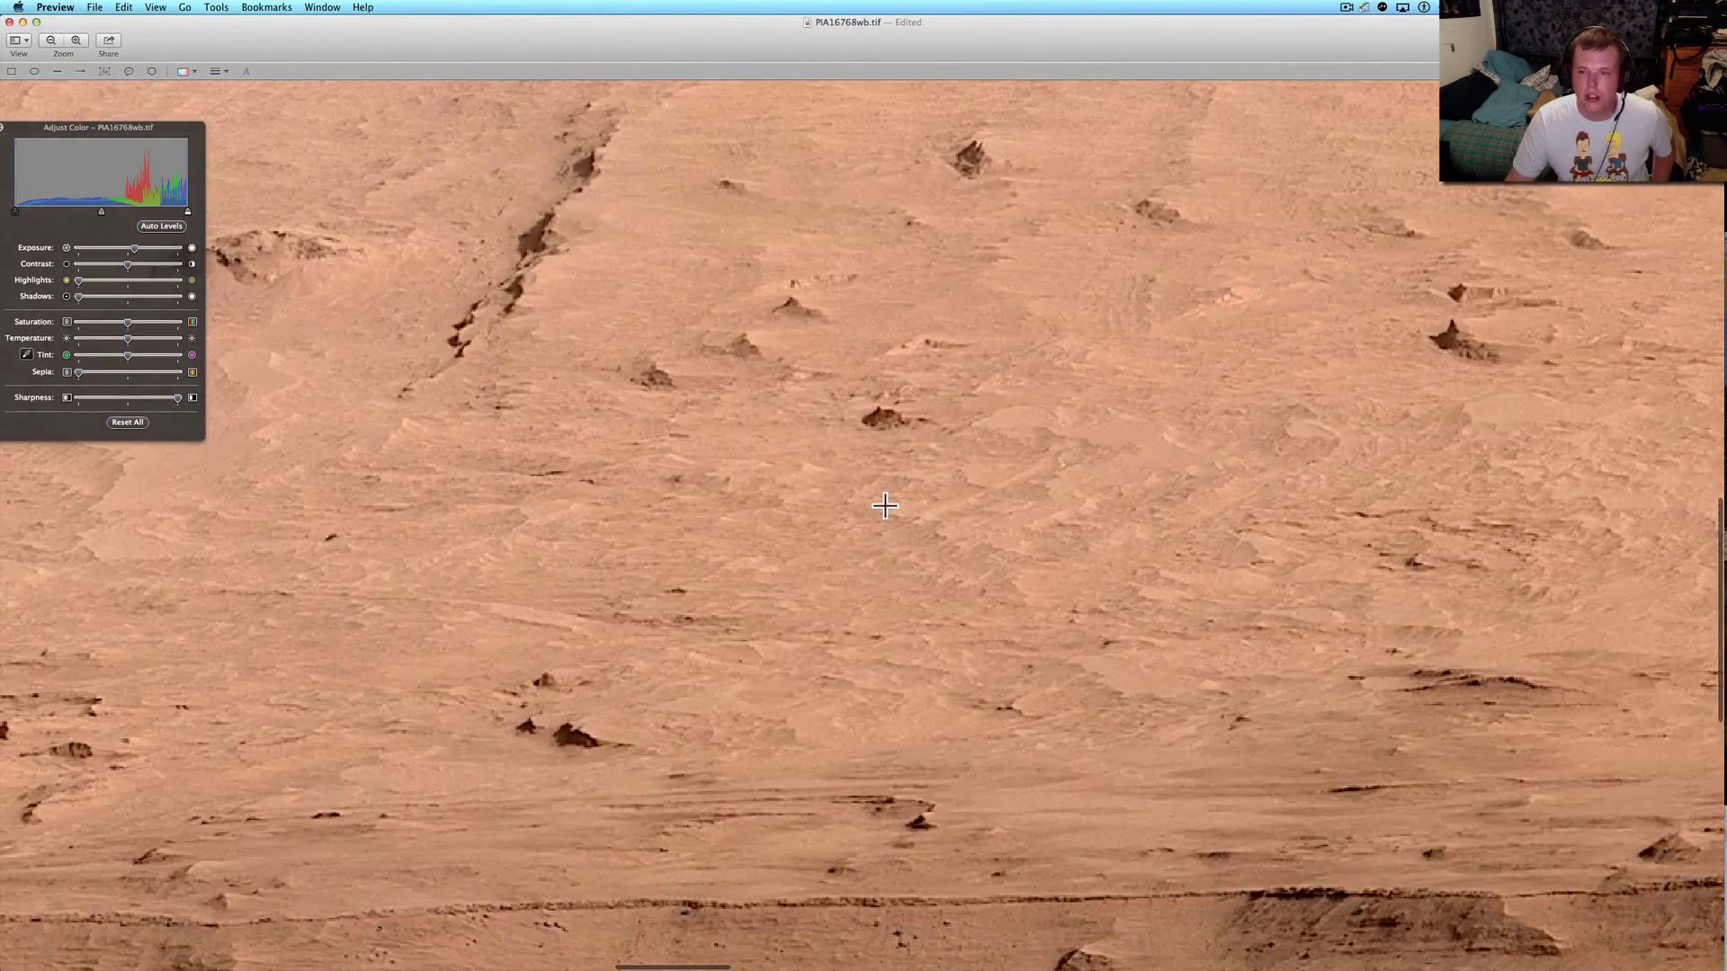
pyautogui.scroll(3, 1519, 277)
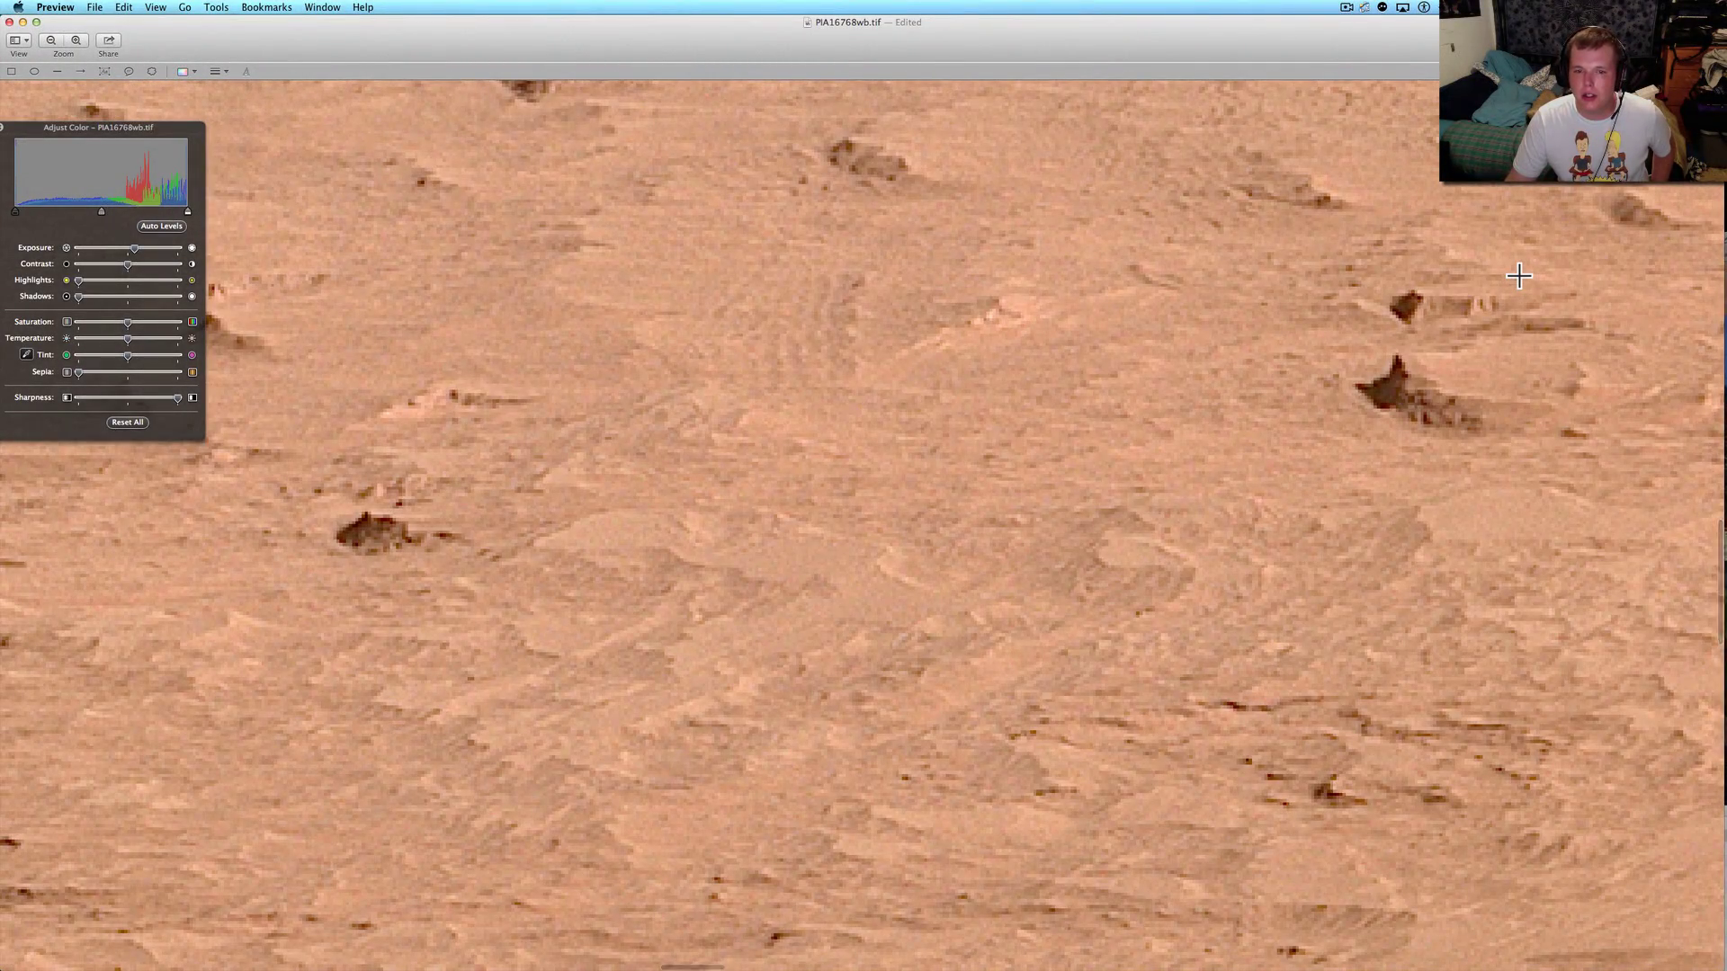
pyautogui.scroll(-3, 1520, 277)
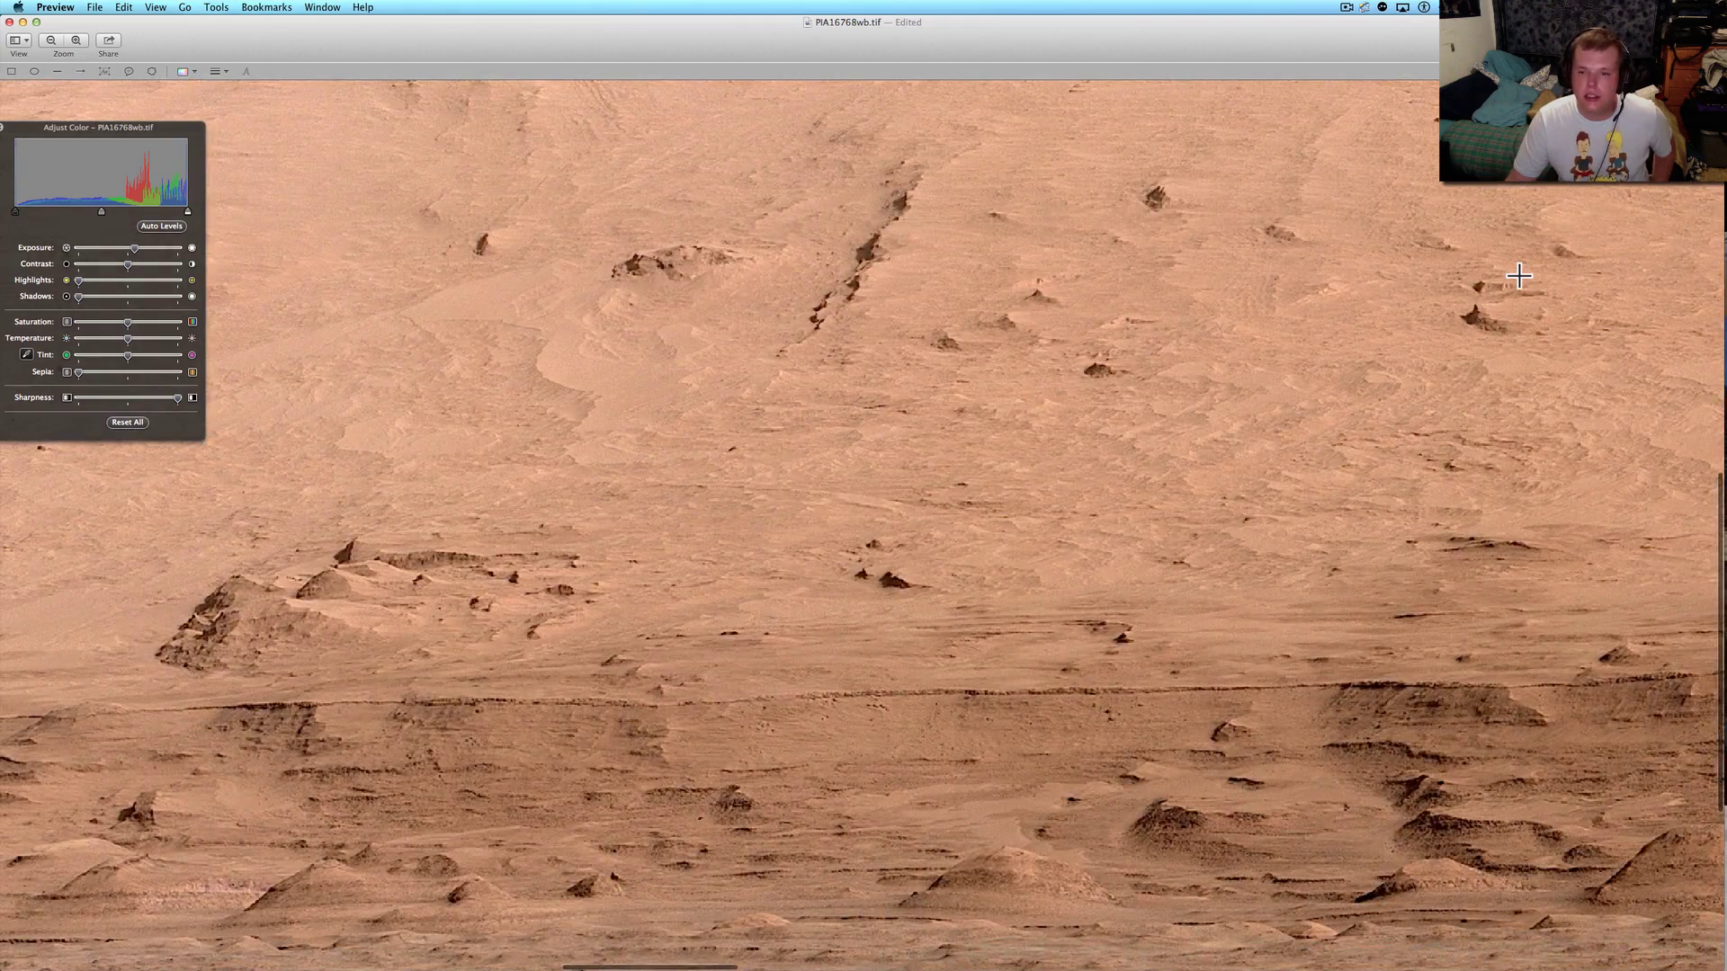
pyautogui.scroll(-2, 1452, 691)
pyautogui.scroll(-5, 1452, 692)
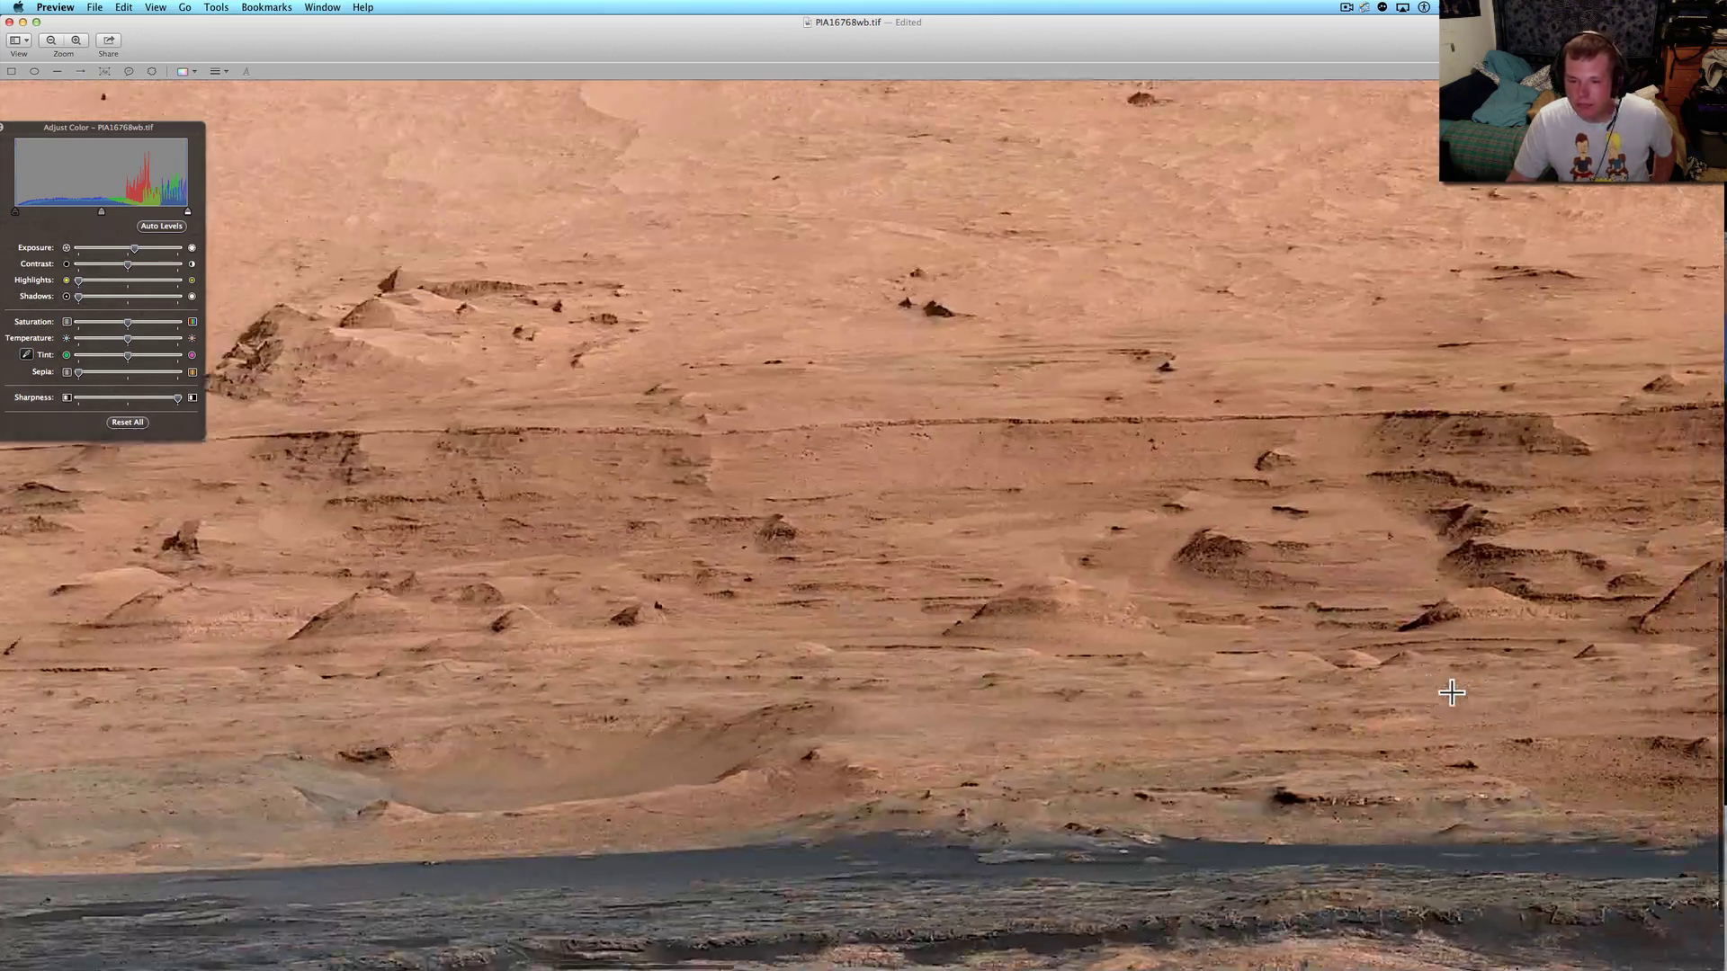
pyautogui.scroll(2, 1588, 587)
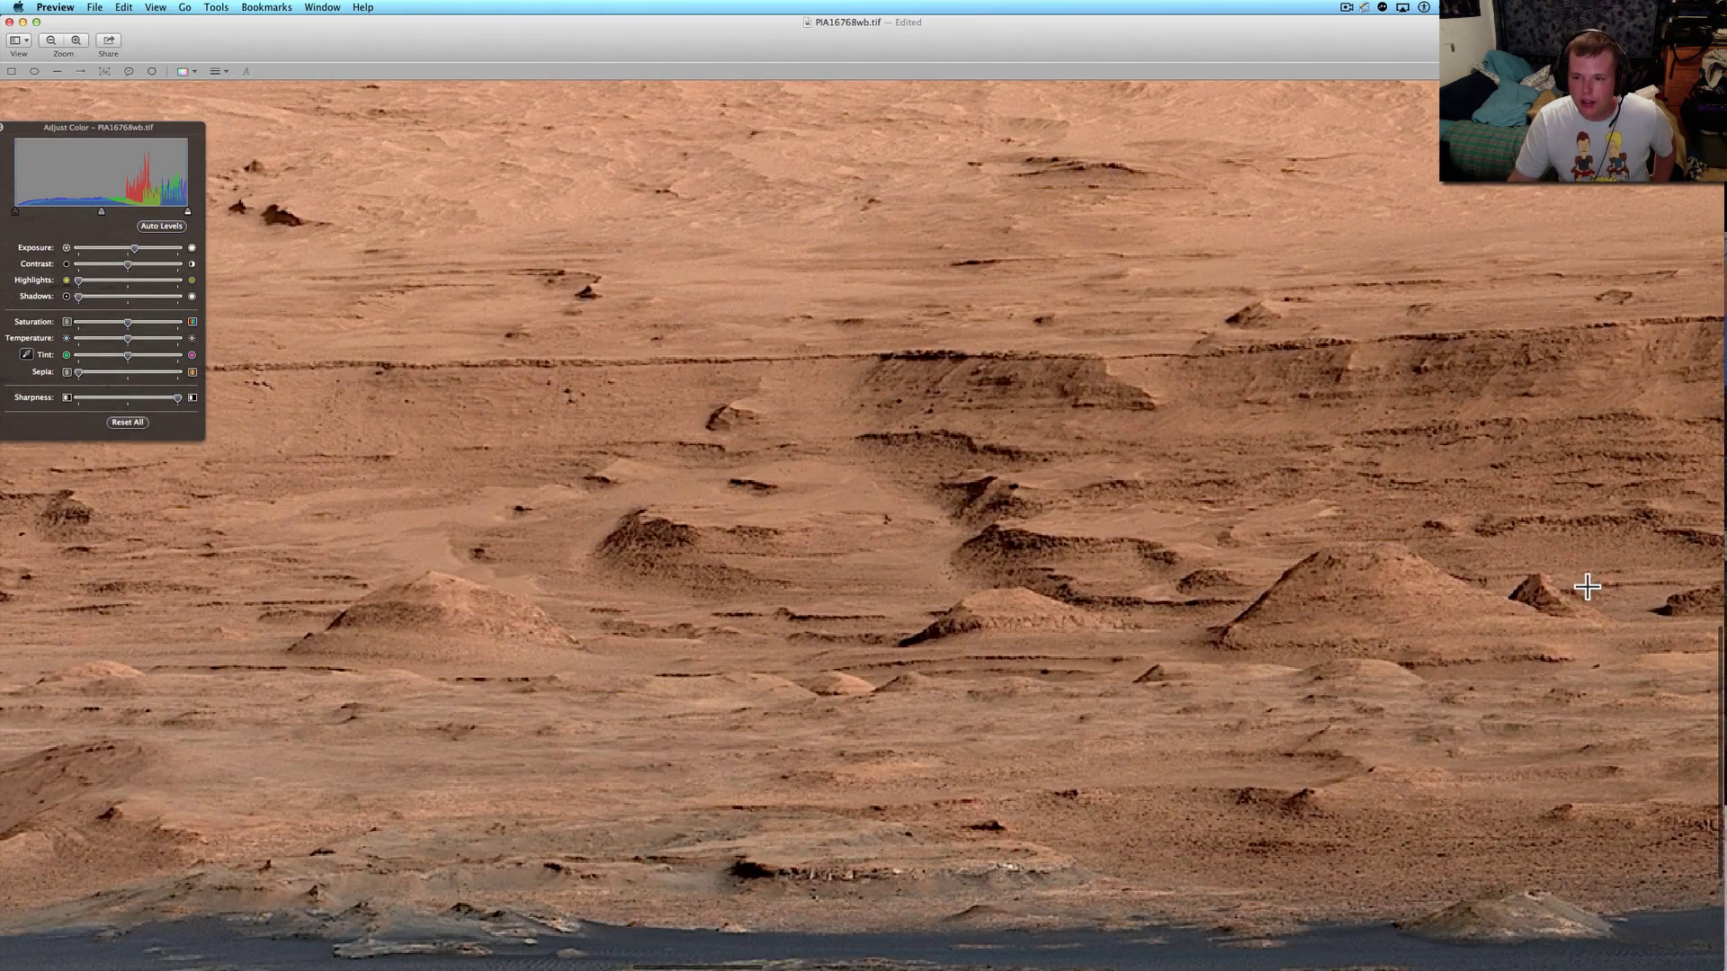
pyautogui.scroll(2, 1565, 551)
pyautogui.scroll(2, 1566, 553)
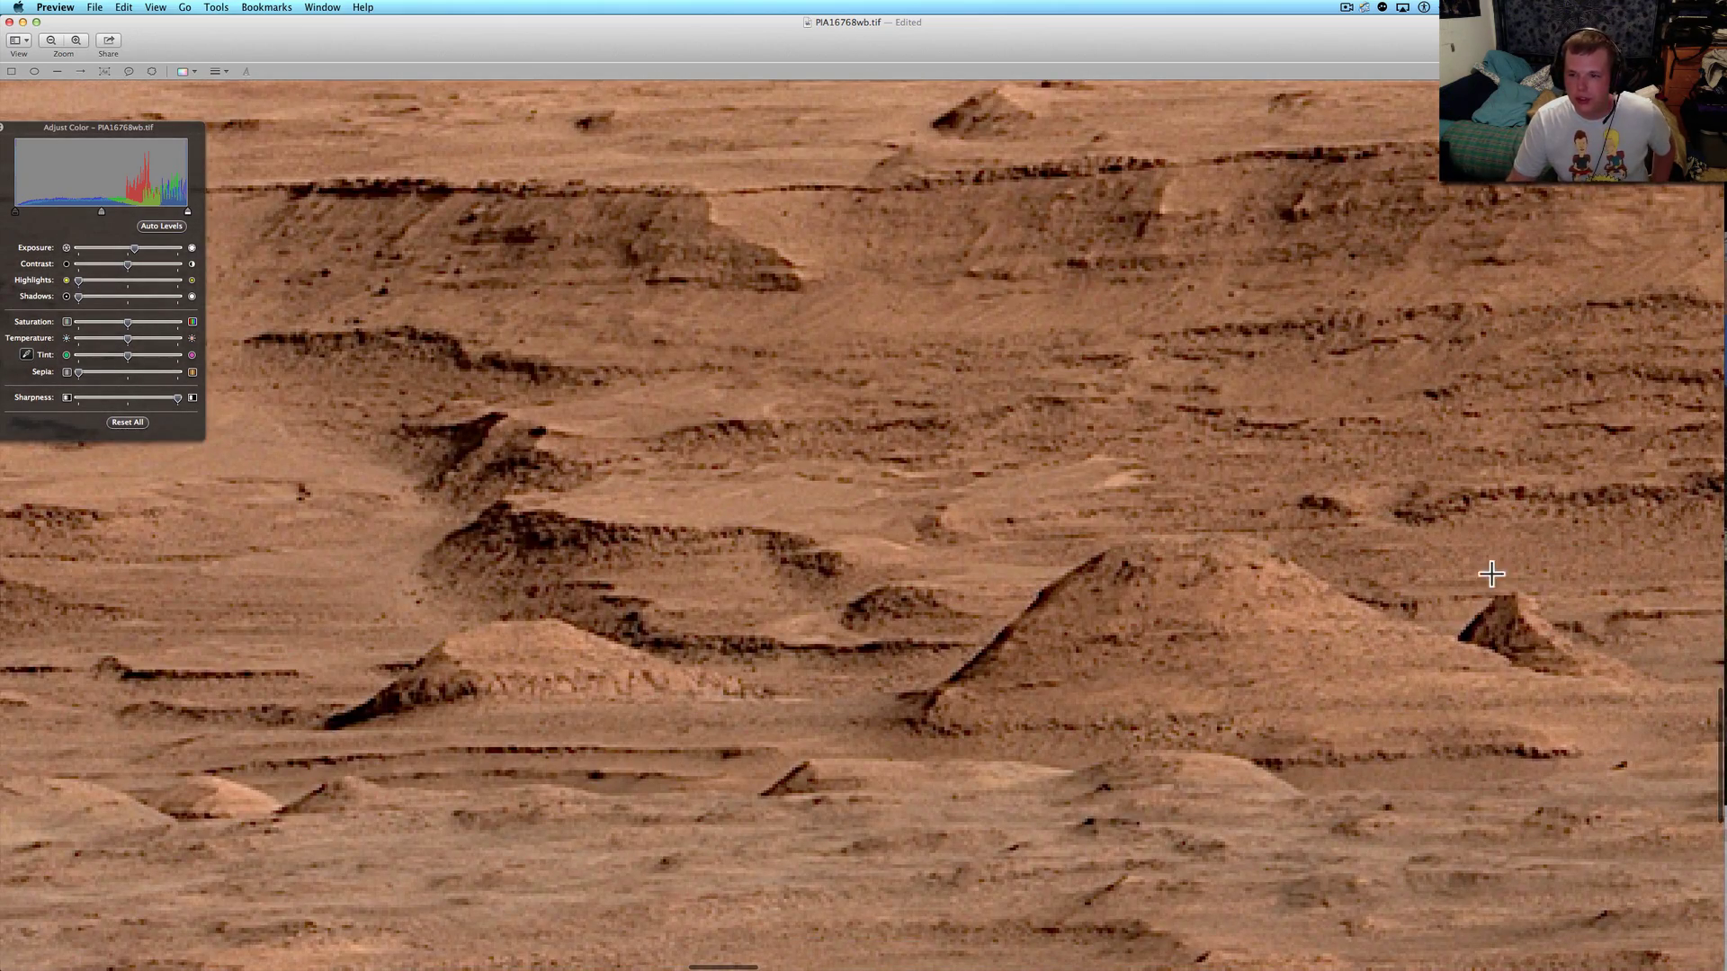
pyautogui.scroll(2, 1556, 670)
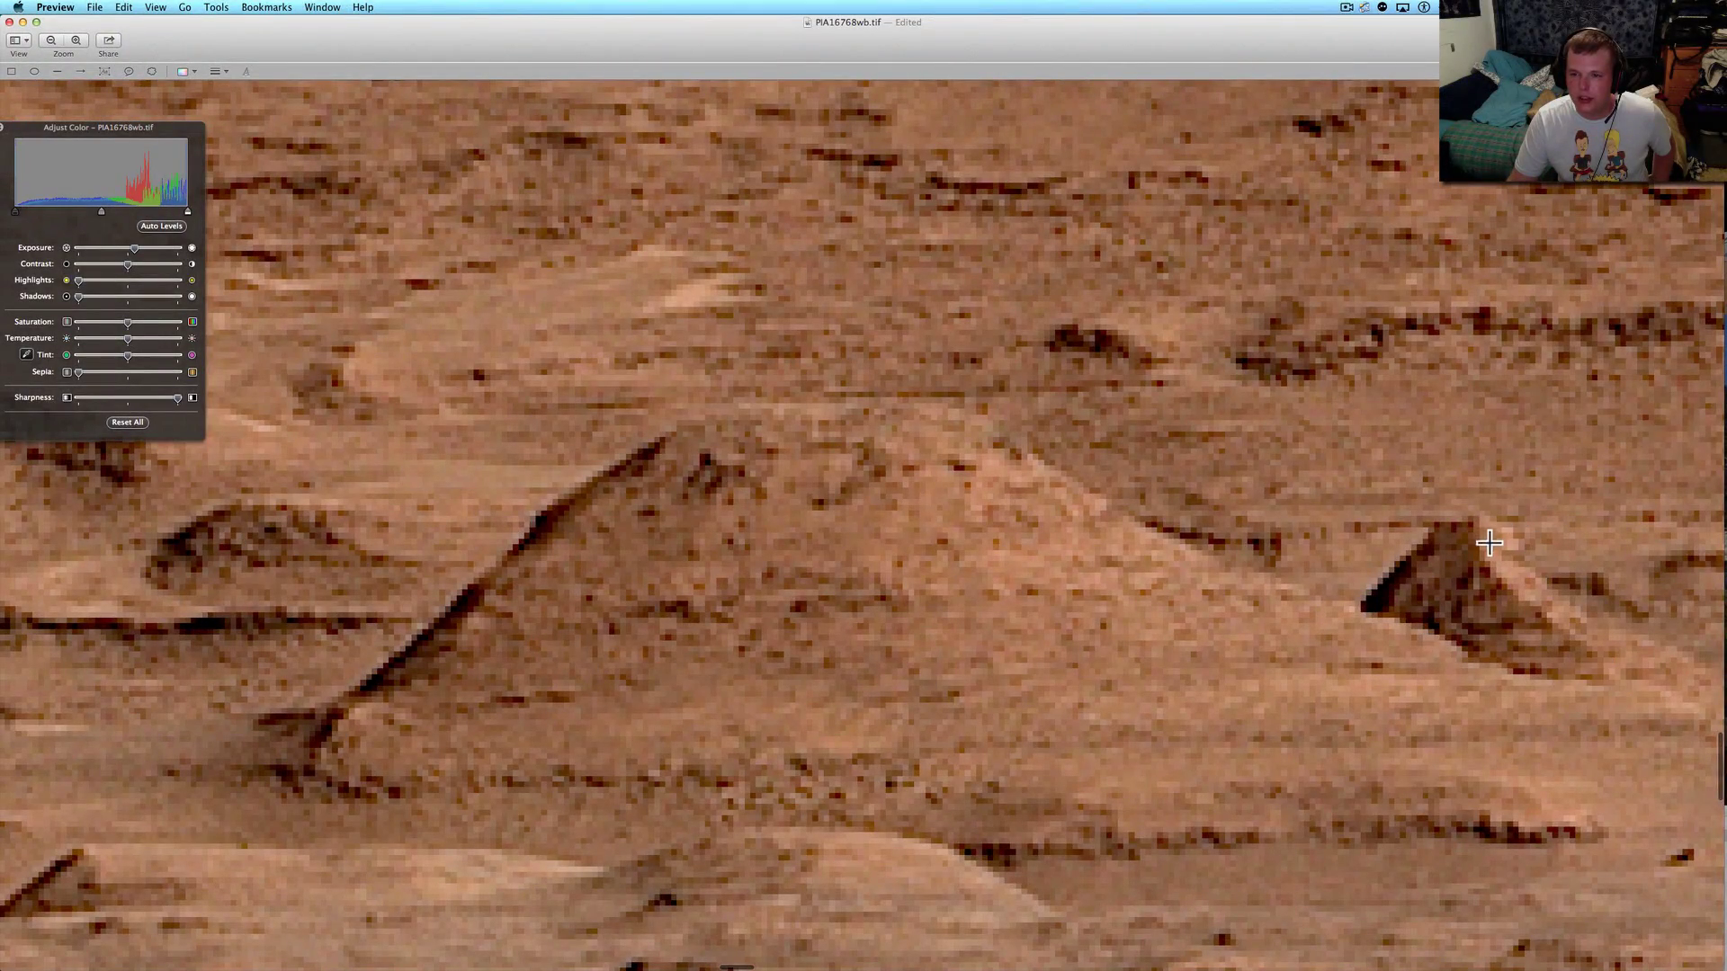
pyautogui.scroll(-2, 1518, 631)
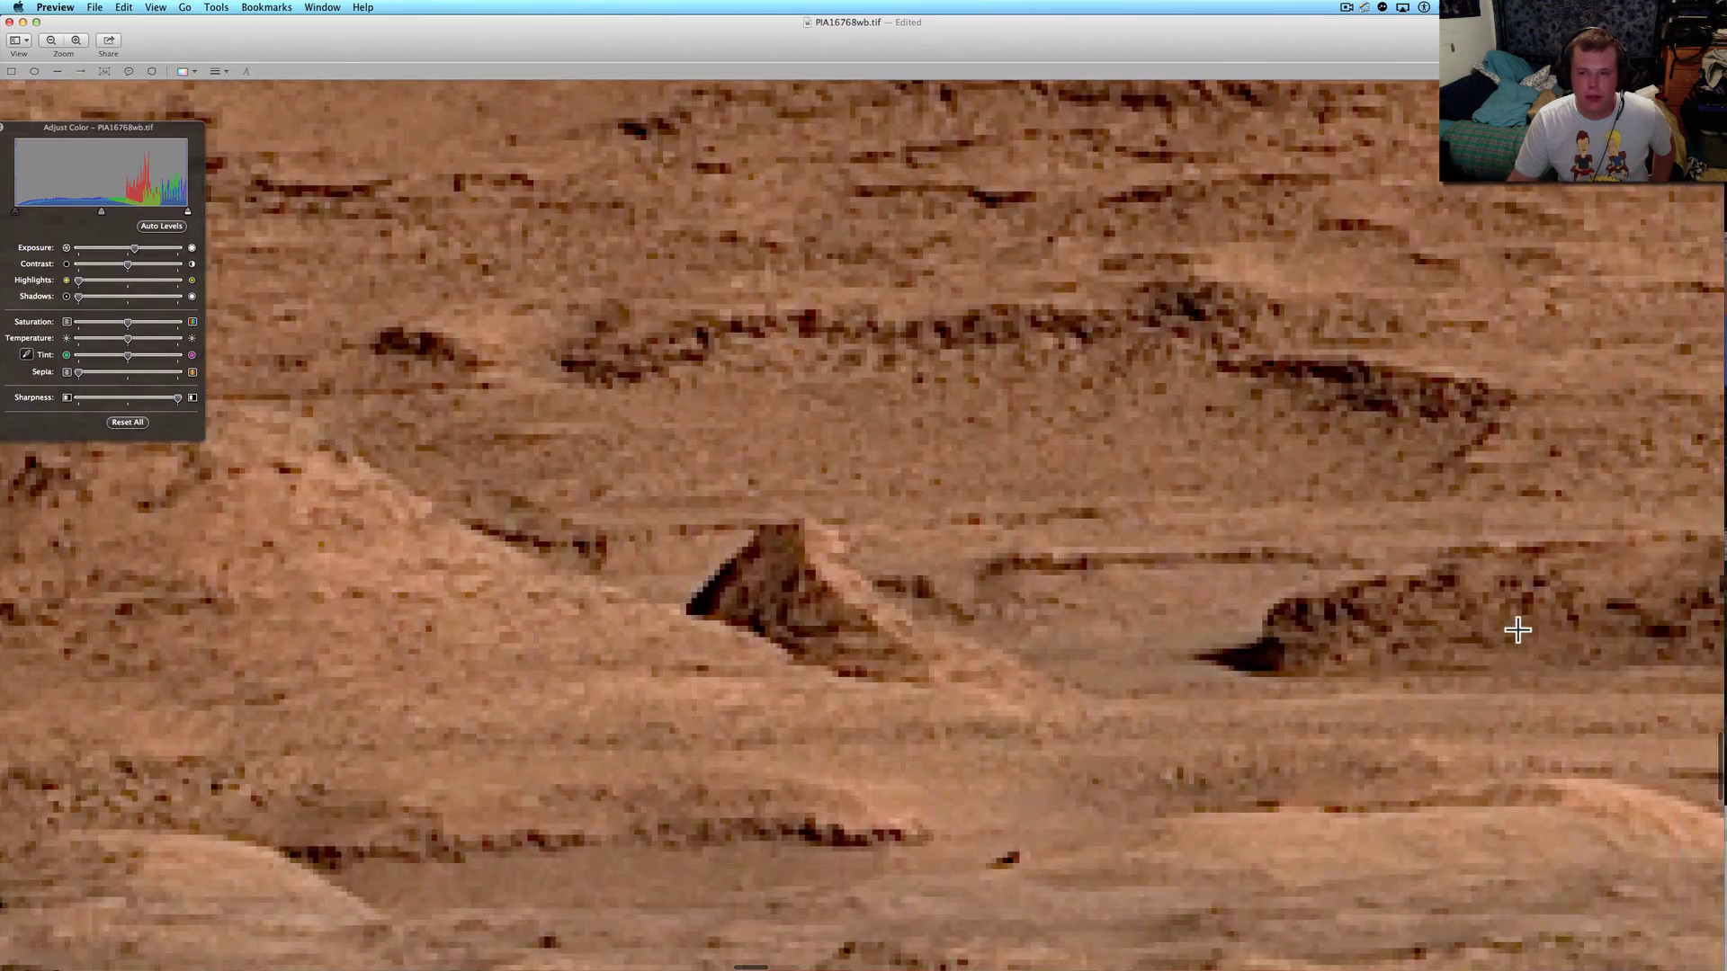
pyautogui.scroll(2, 1514, 625)
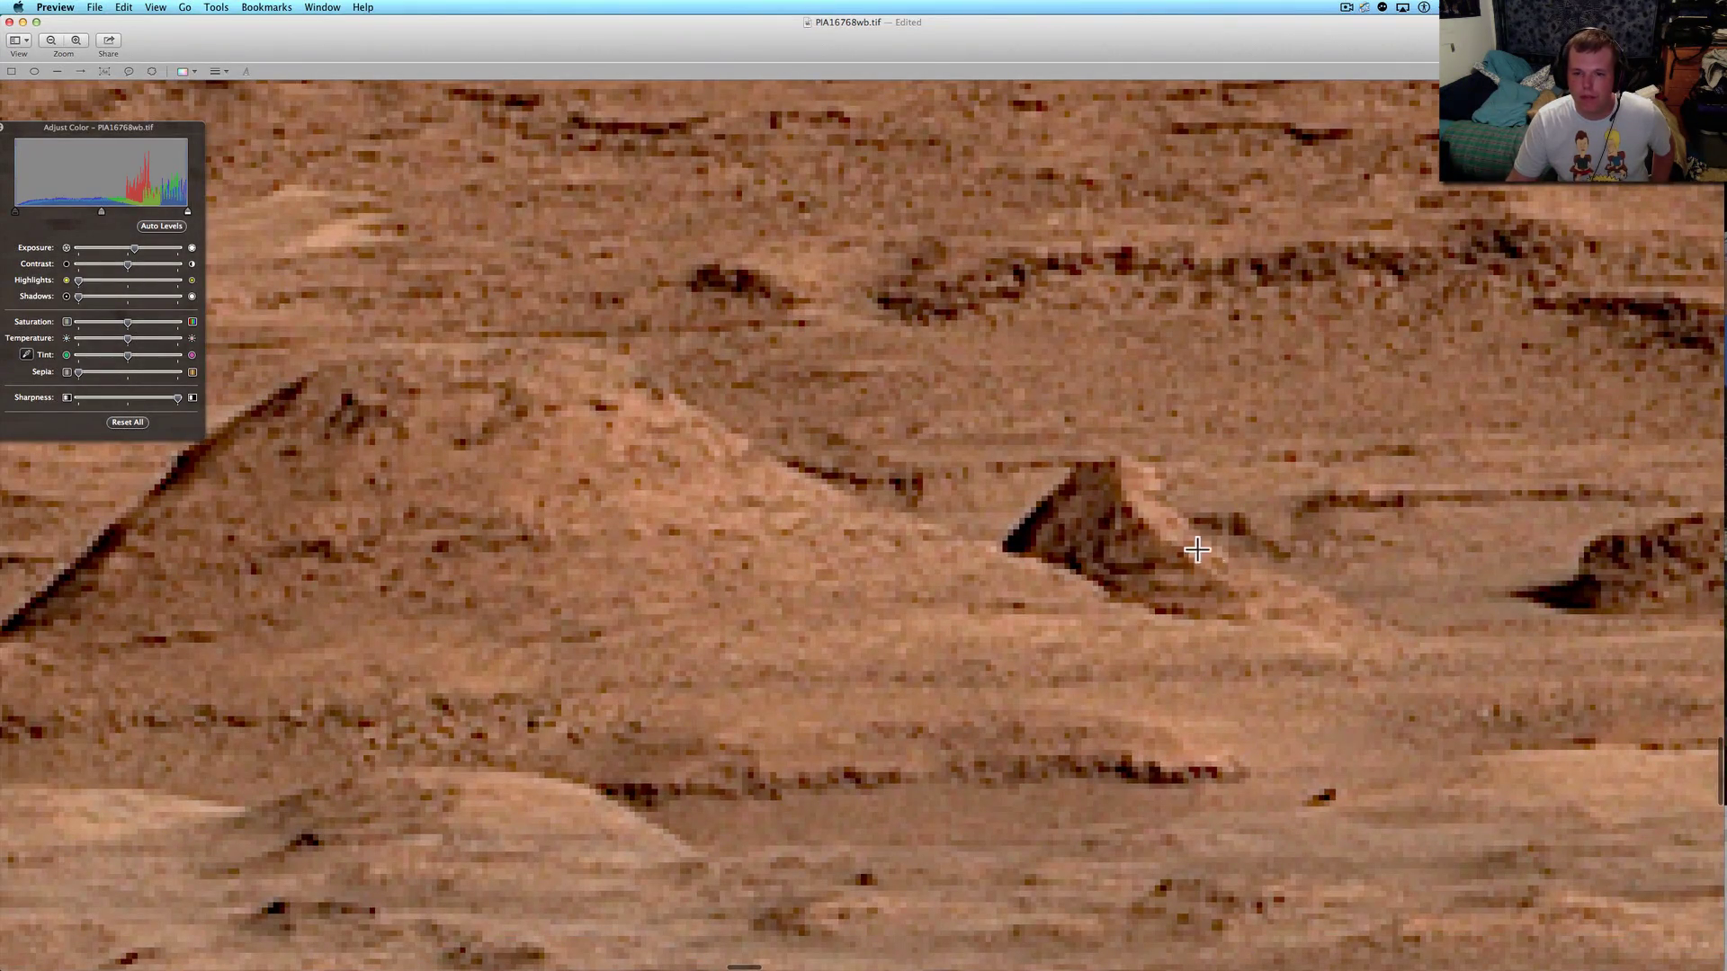
pyautogui.scroll(-3, 1285, 616)
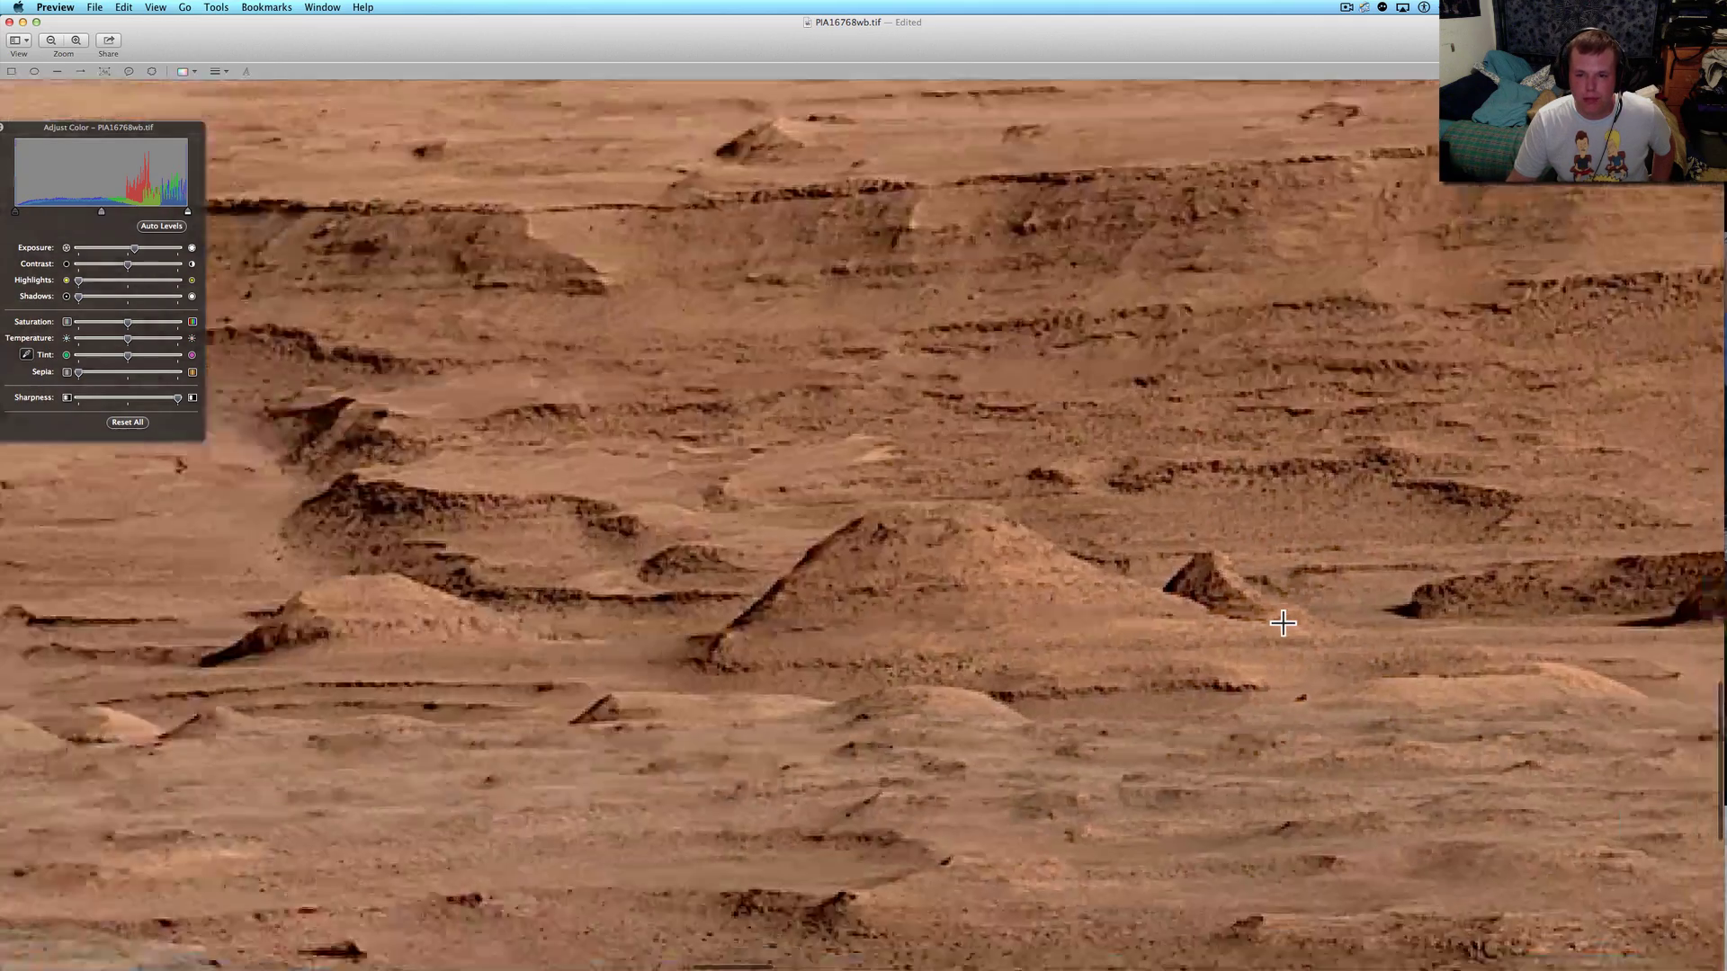
pyautogui.hscroll(3, 1275, 630)
pyautogui.hscroll(2, 1275, 630)
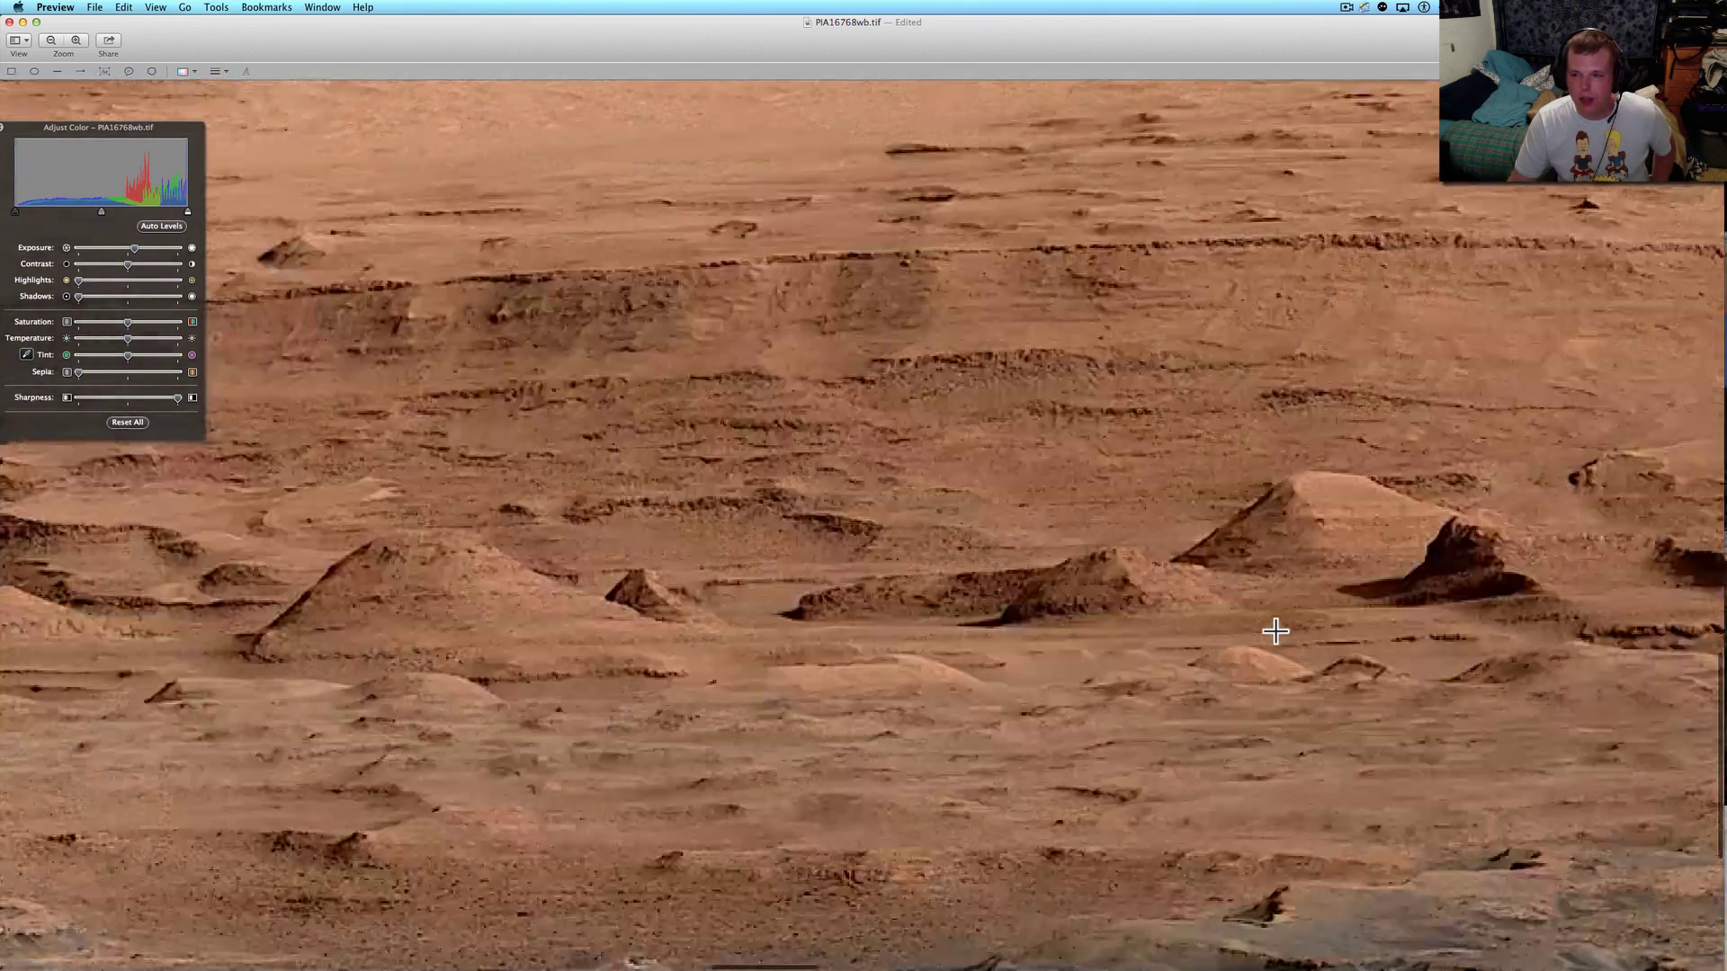
pyautogui.hscroll(3, 1275, 630)
pyautogui.hscroll(5, 1441, 565)
pyautogui.hscroll(1, 1441, 566)
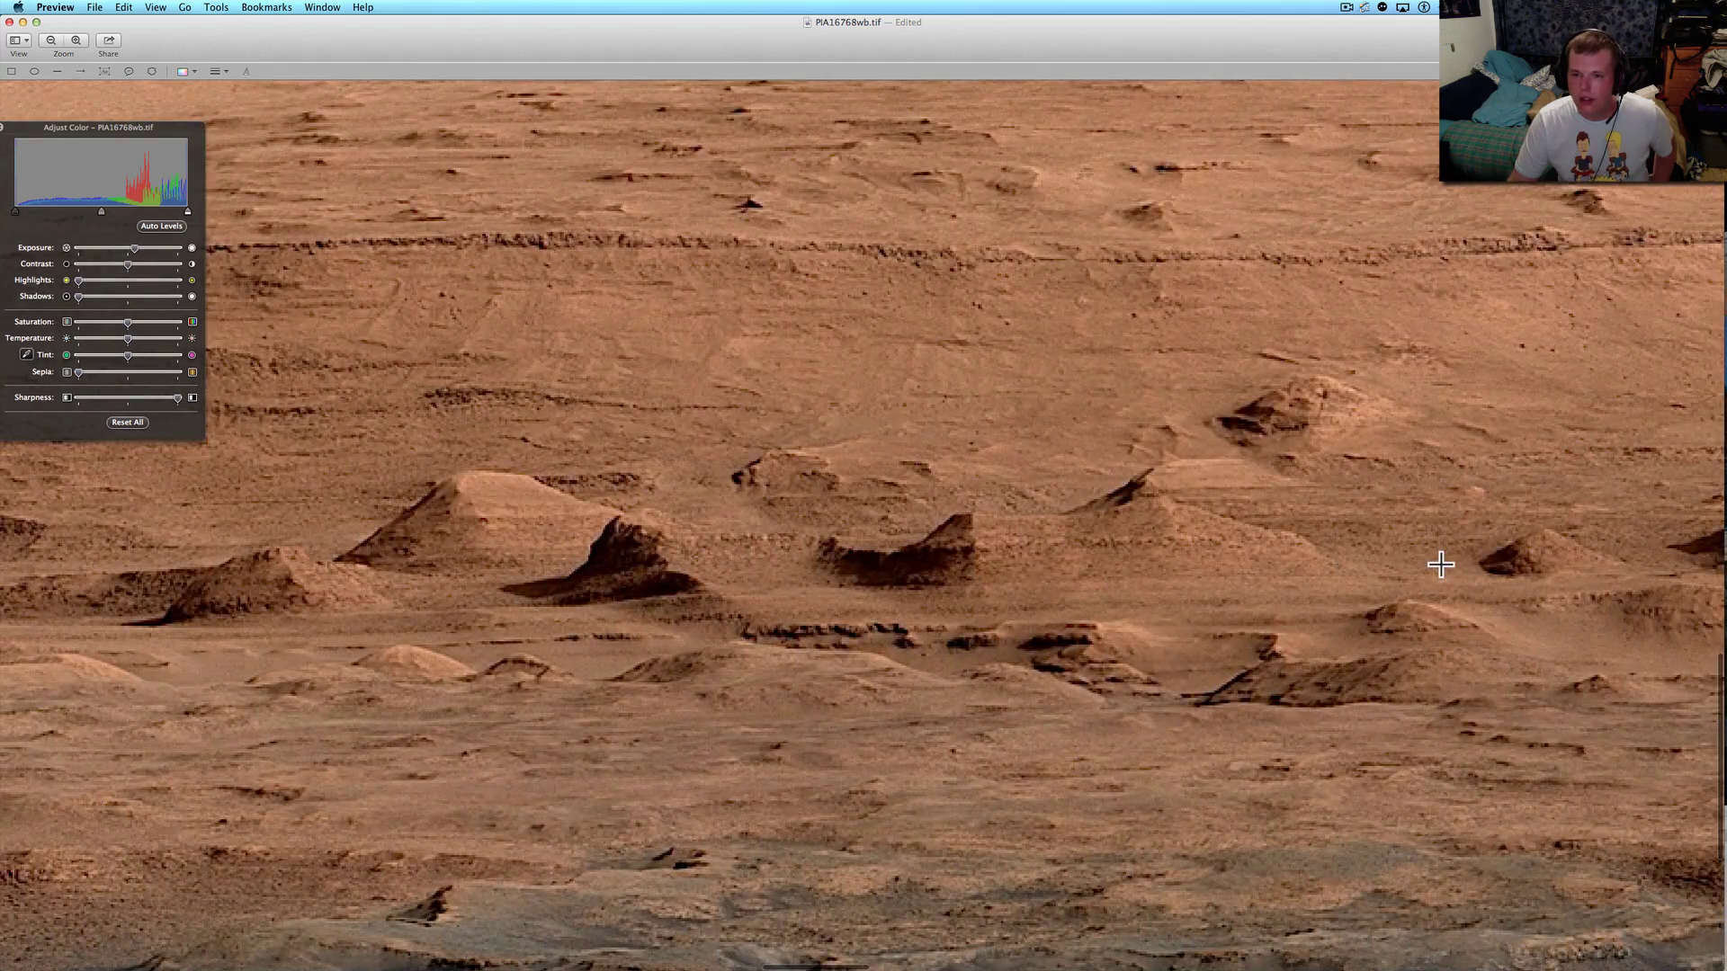
pyautogui.hscroll(3, 1442, 566)
pyautogui.hscroll(2, 1442, 565)
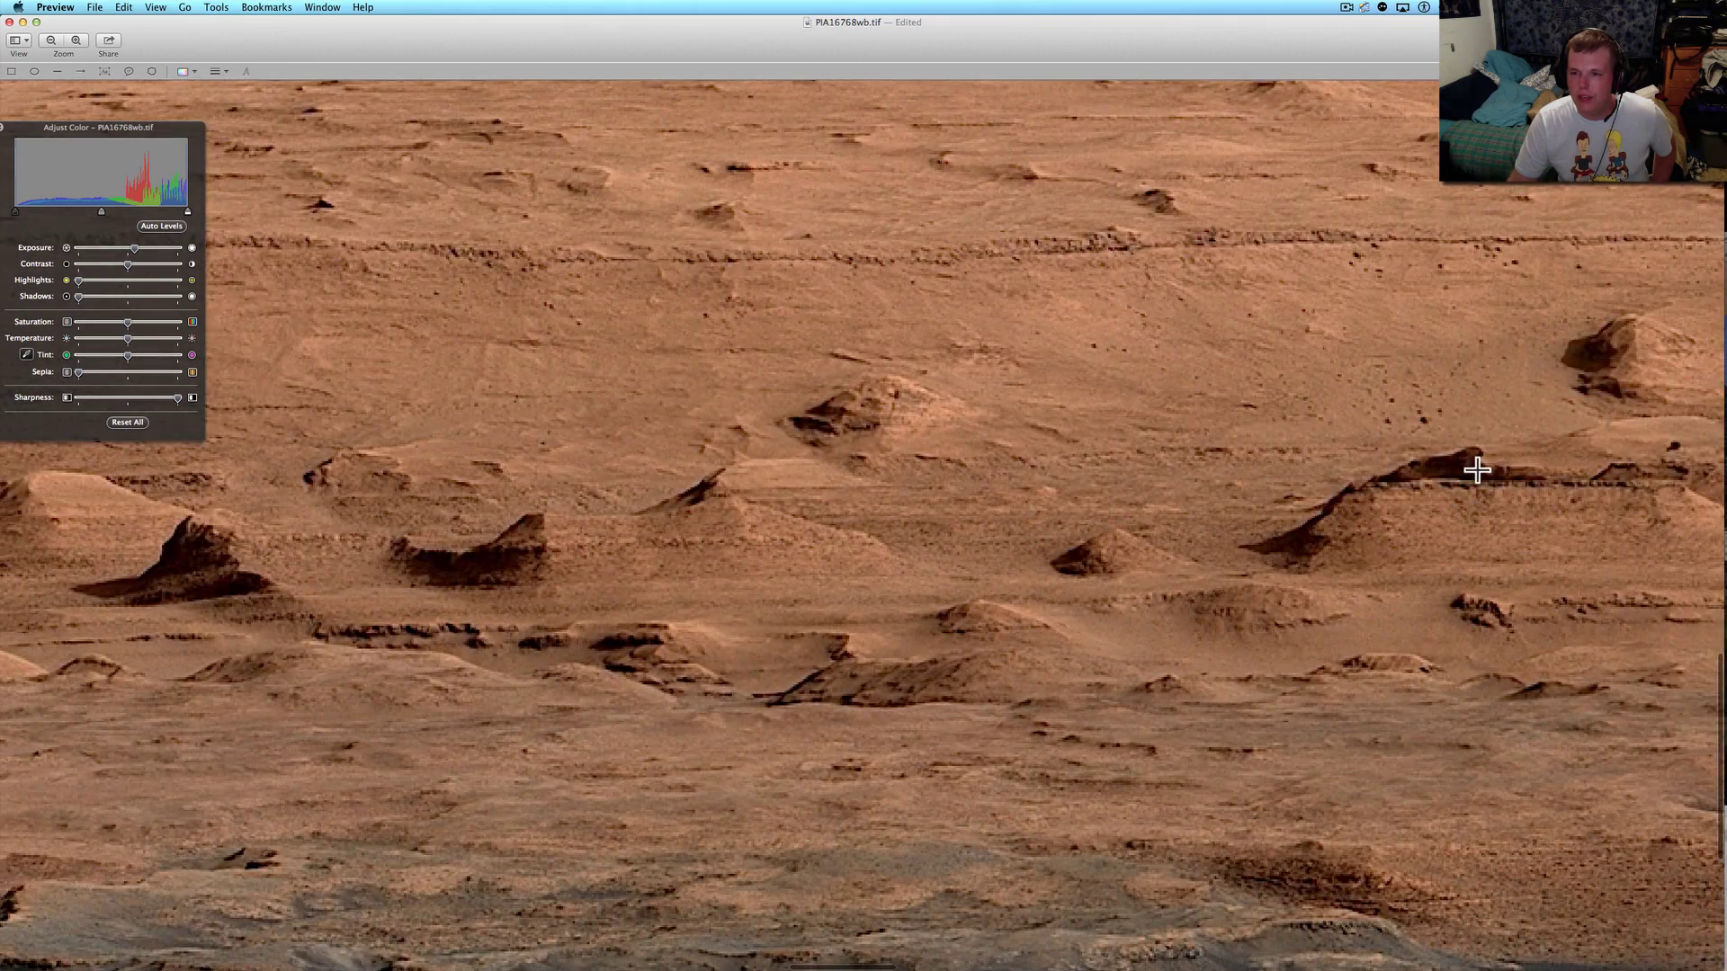
pyautogui.hscroll(5, 1476, 469)
pyautogui.scroll(3, 1210, 330)
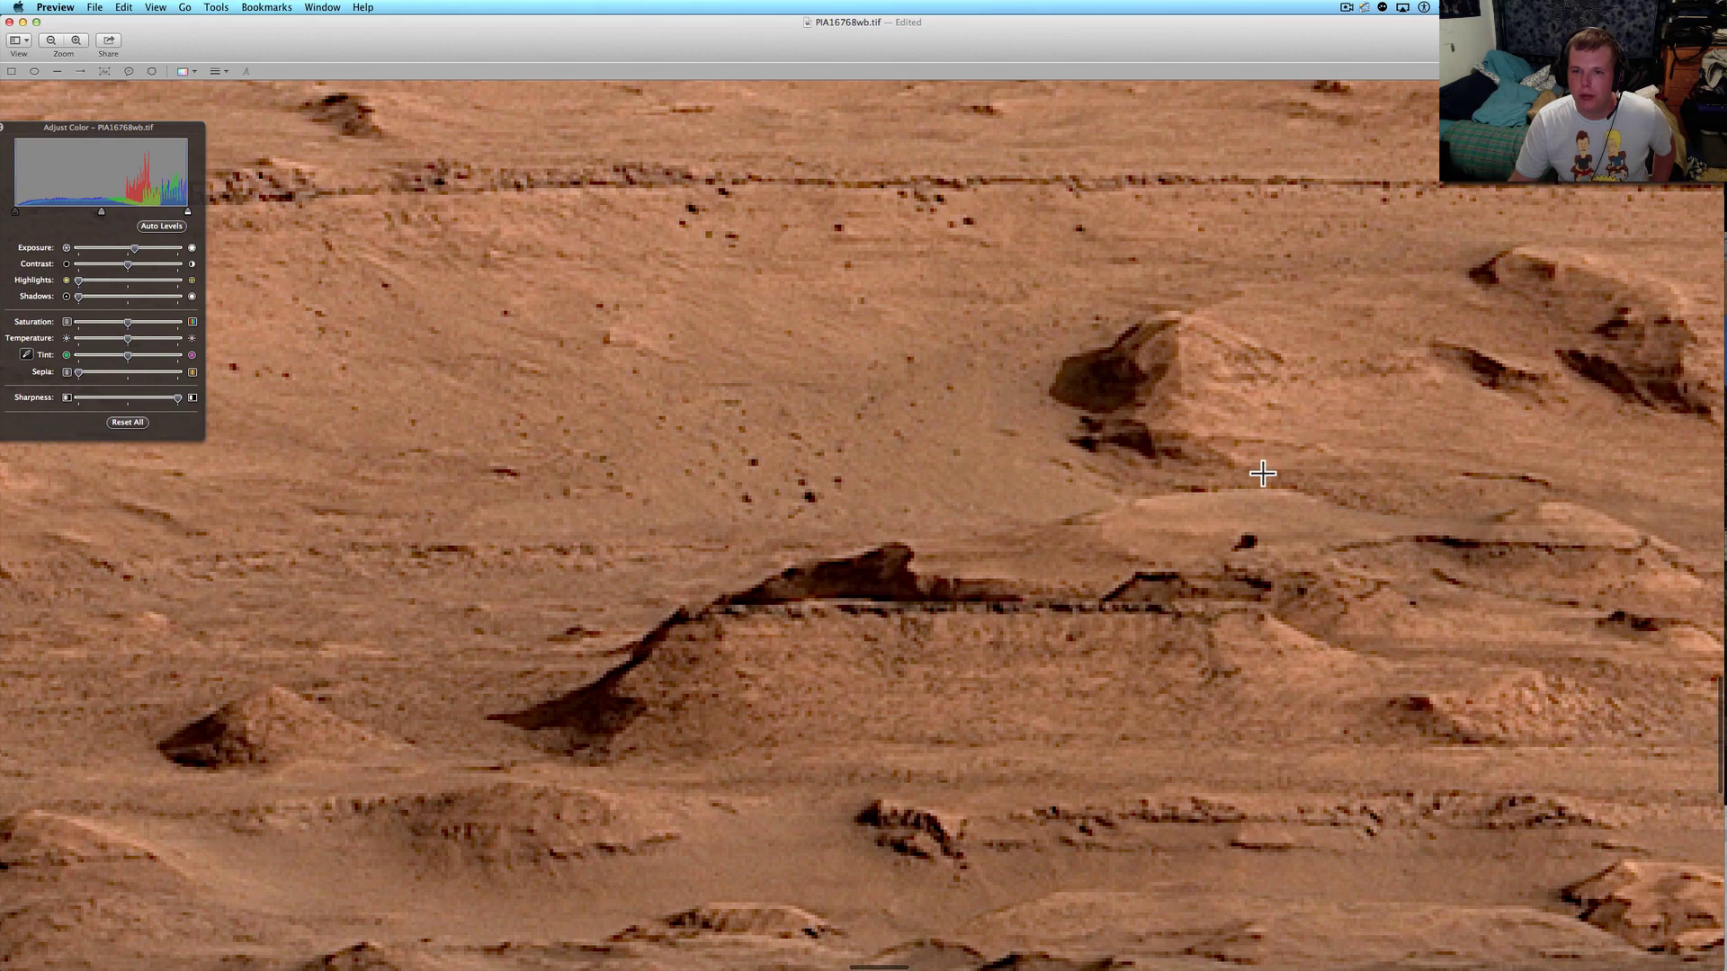
pyautogui.hscroll(5, 1334, 482)
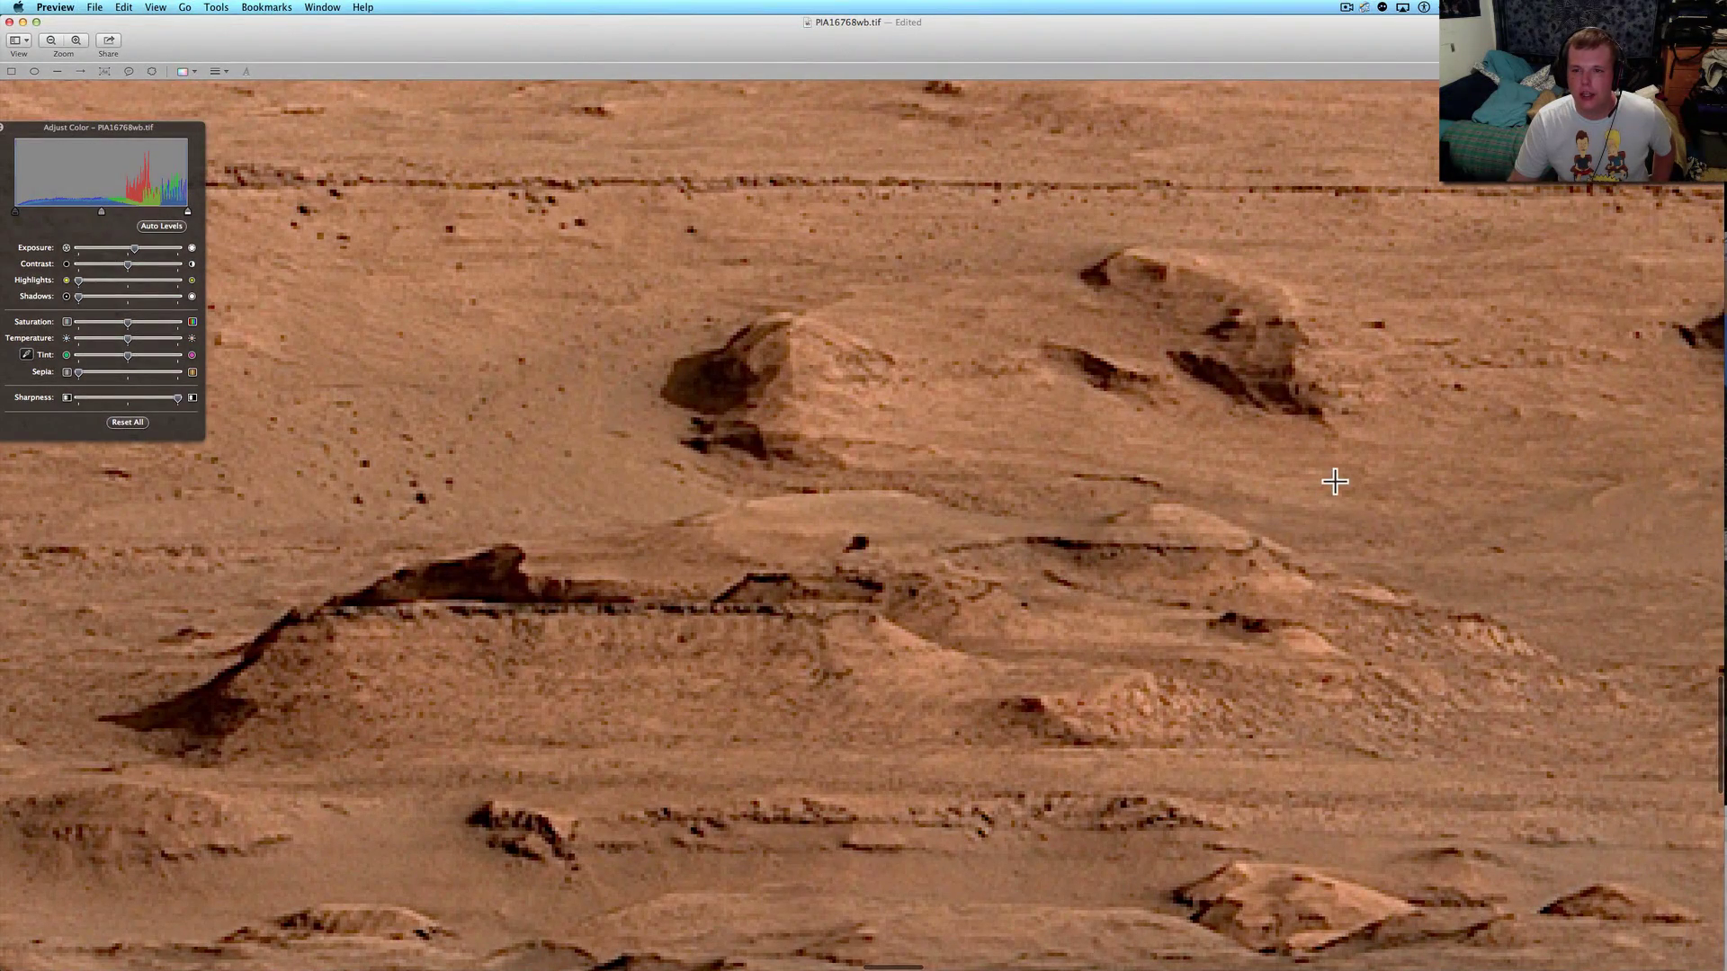
pyautogui.scroll(-3, 1280, 382)
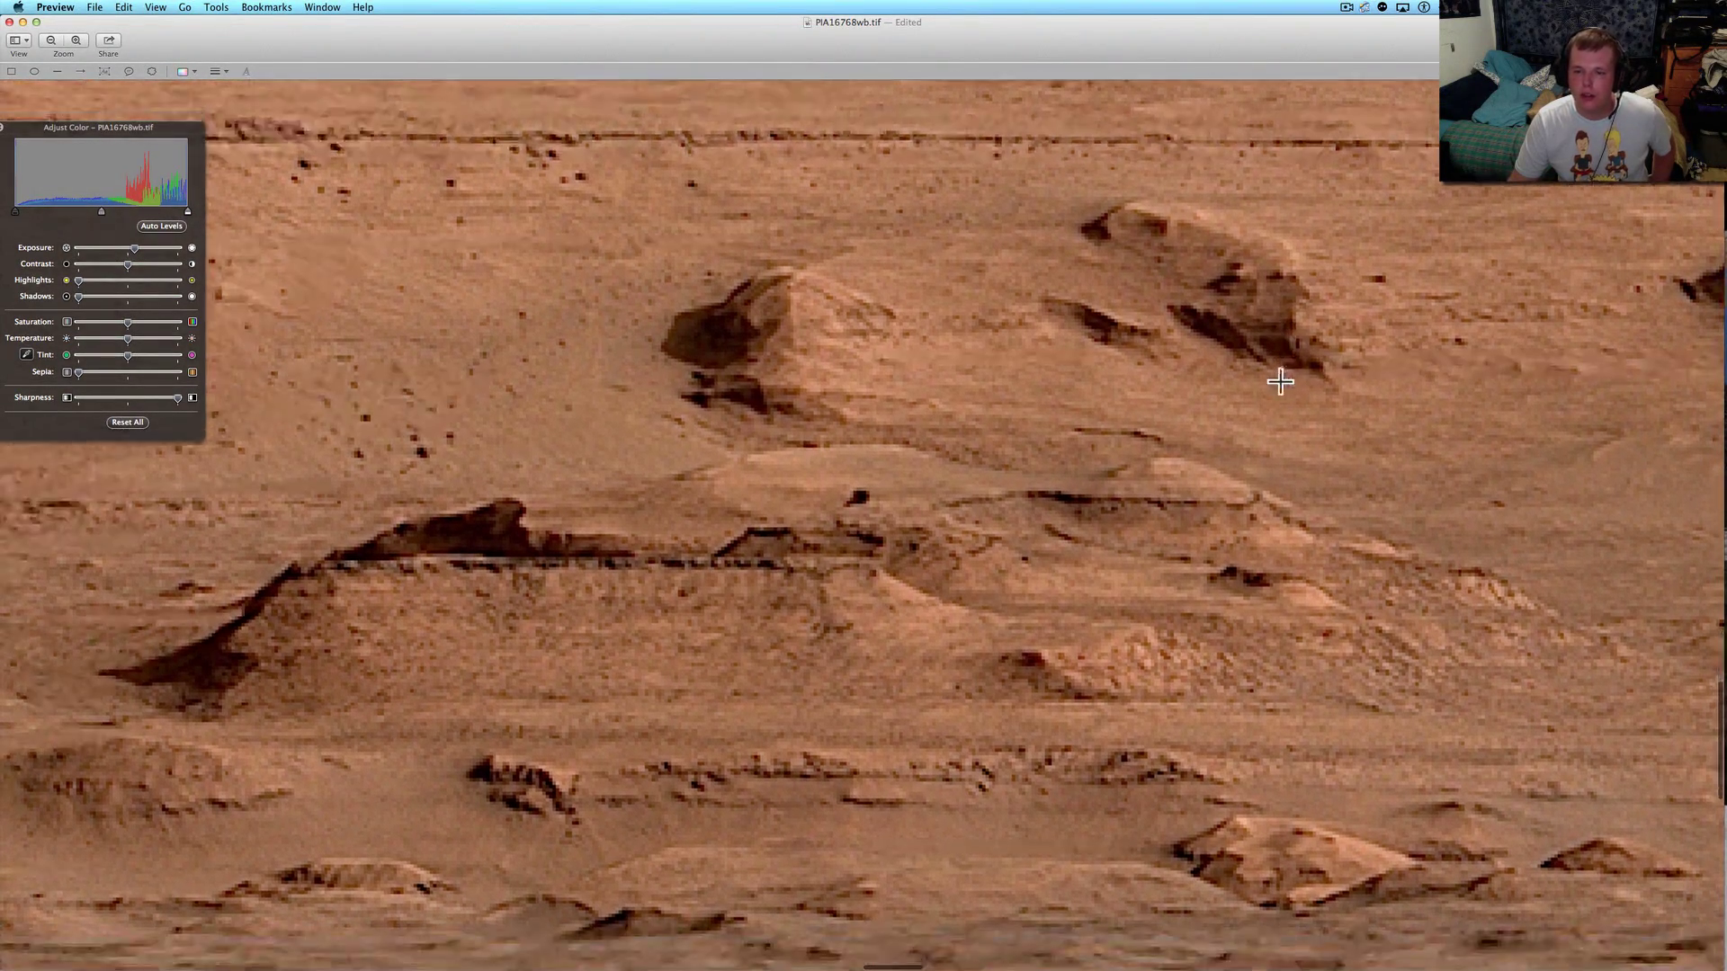
pyautogui.scroll(-5, 1279, 382)
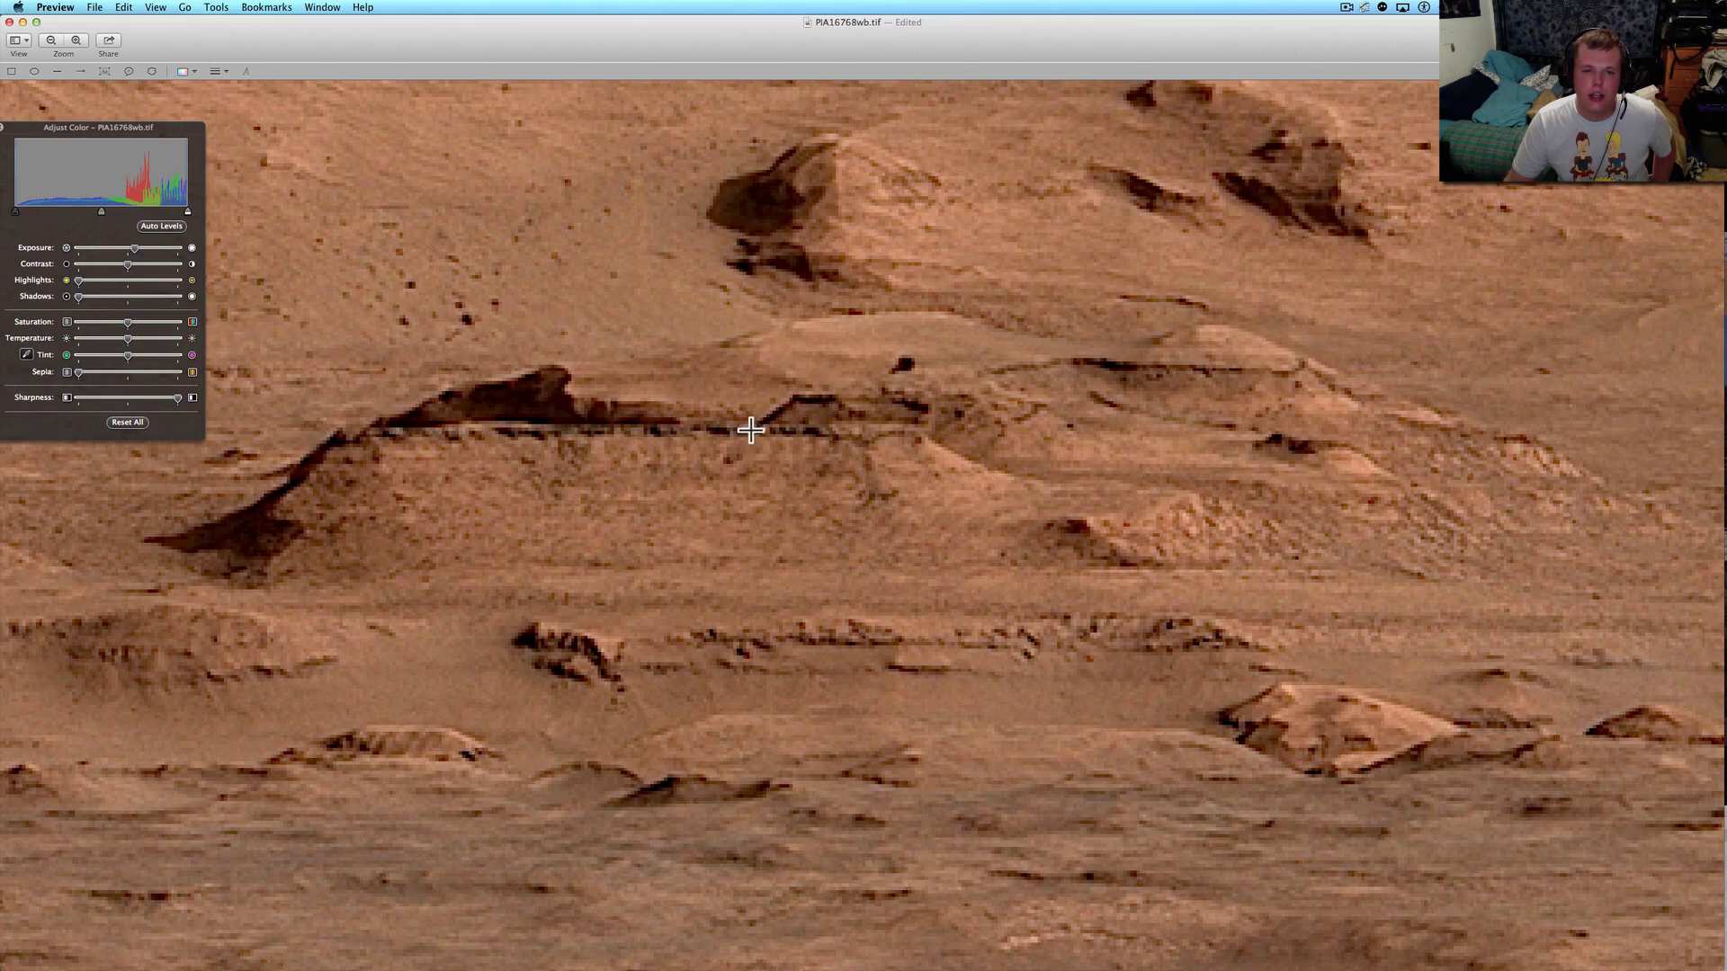
pyautogui.scroll(3, 810, 429)
pyautogui.scroll(3, 807, 430)
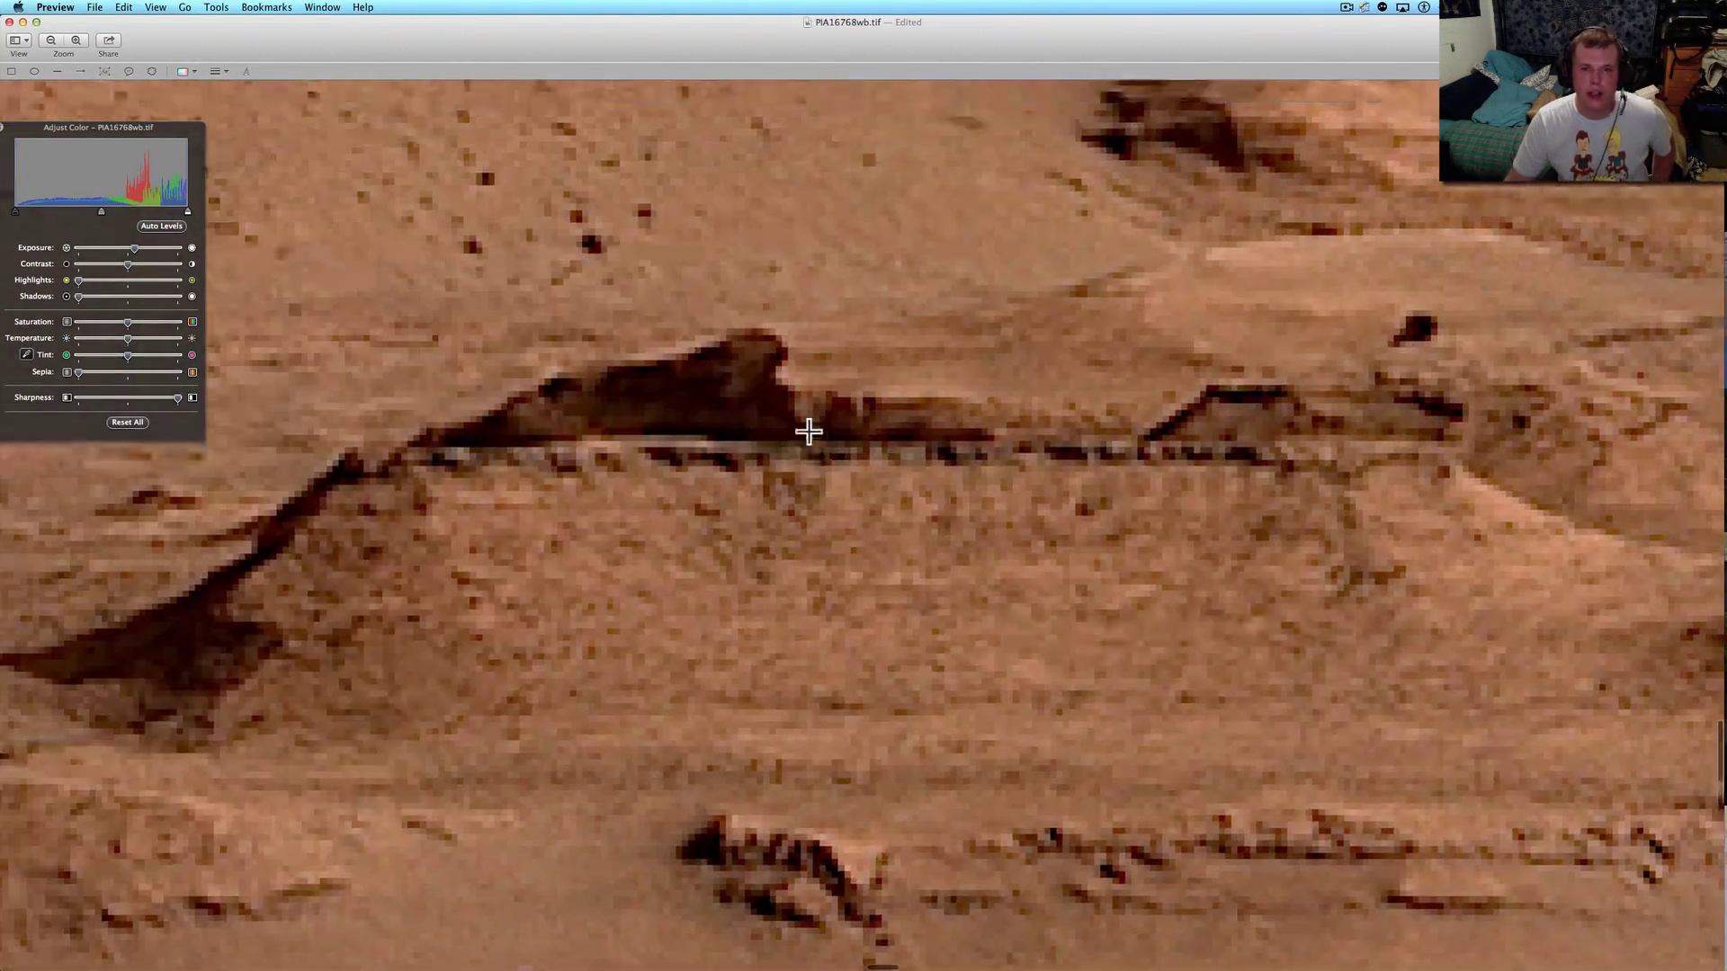
pyautogui.scroll(-3, 807, 429)
pyautogui.scroll(-3, 806, 430)
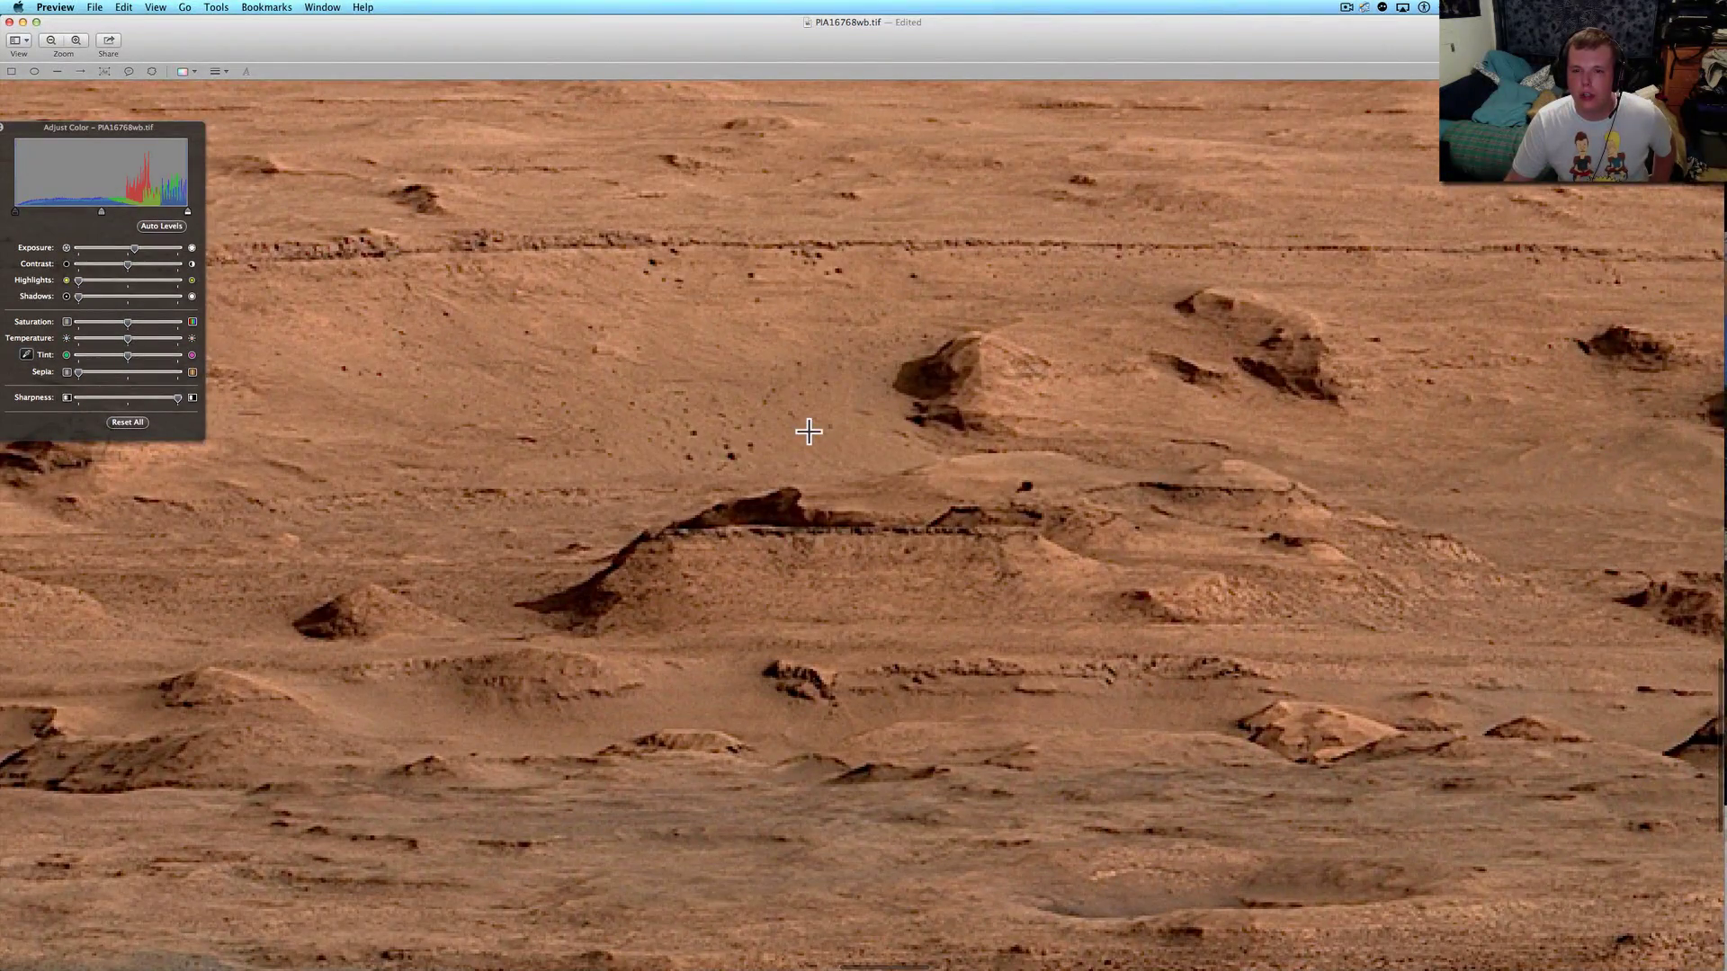
pyautogui.hscroll(3, 807, 429)
pyautogui.hscroll(10, 807, 429)
pyautogui.hscroll(1, 808, 430)
pyautogui.hscroll(8, 808, 429)
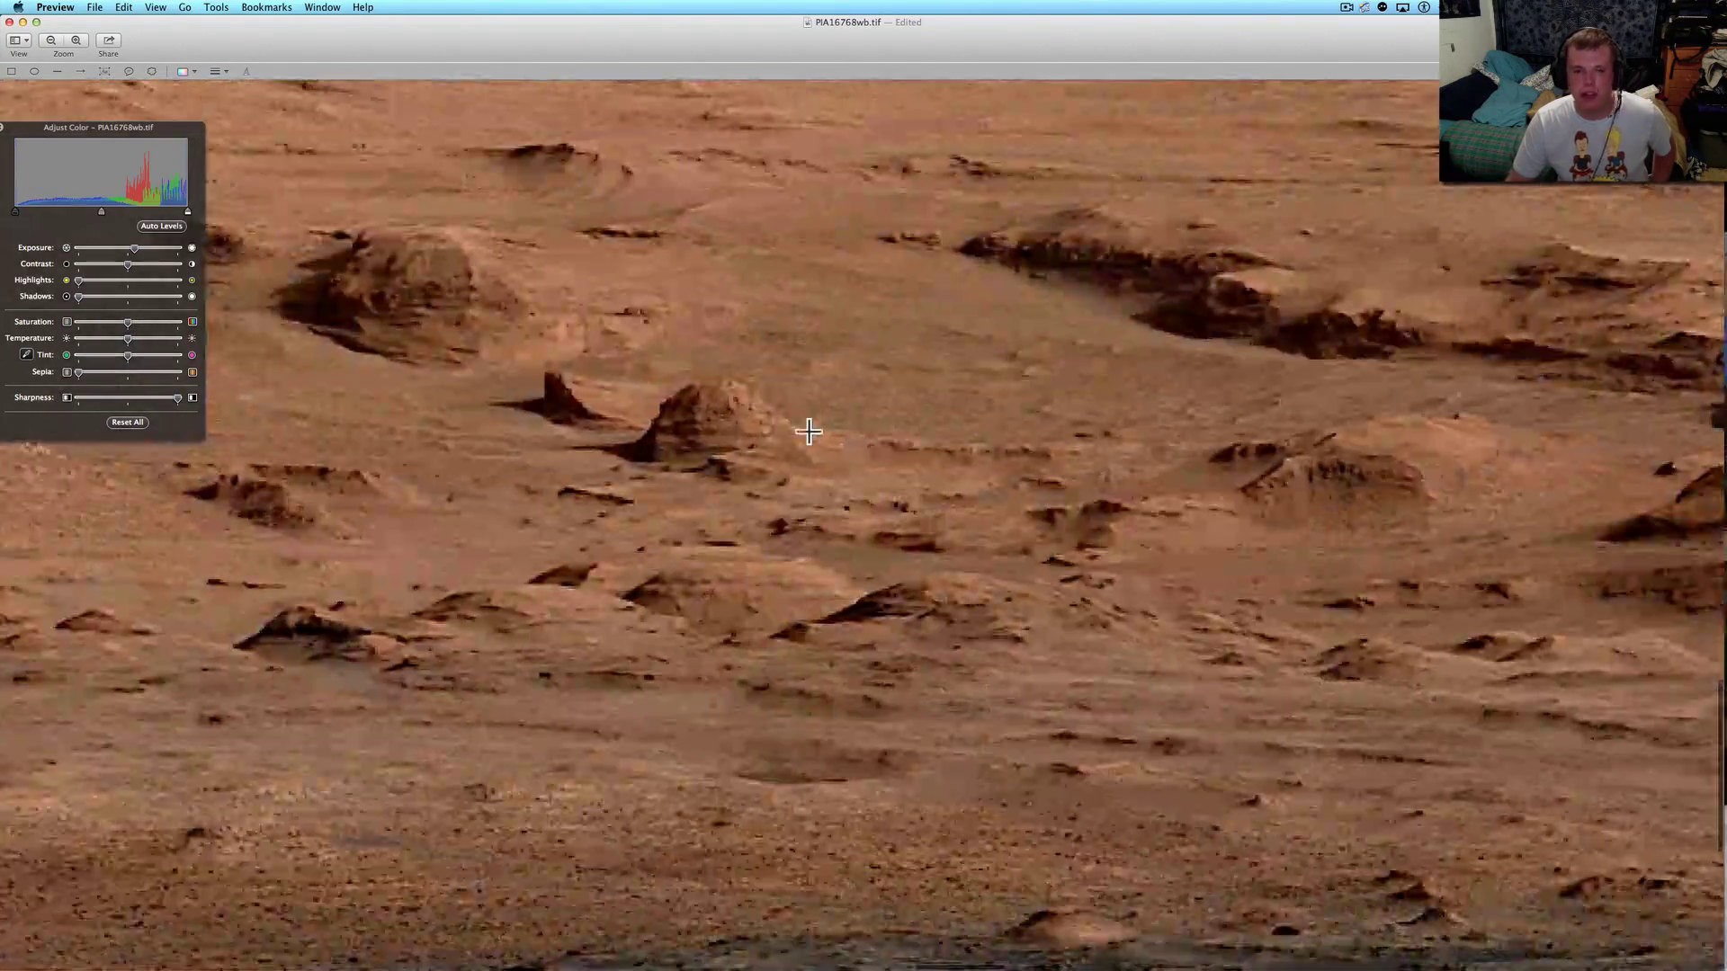
pyautogui.scroll(2, 810, 431)
pyautogui.hscroll(2, 809, 431)
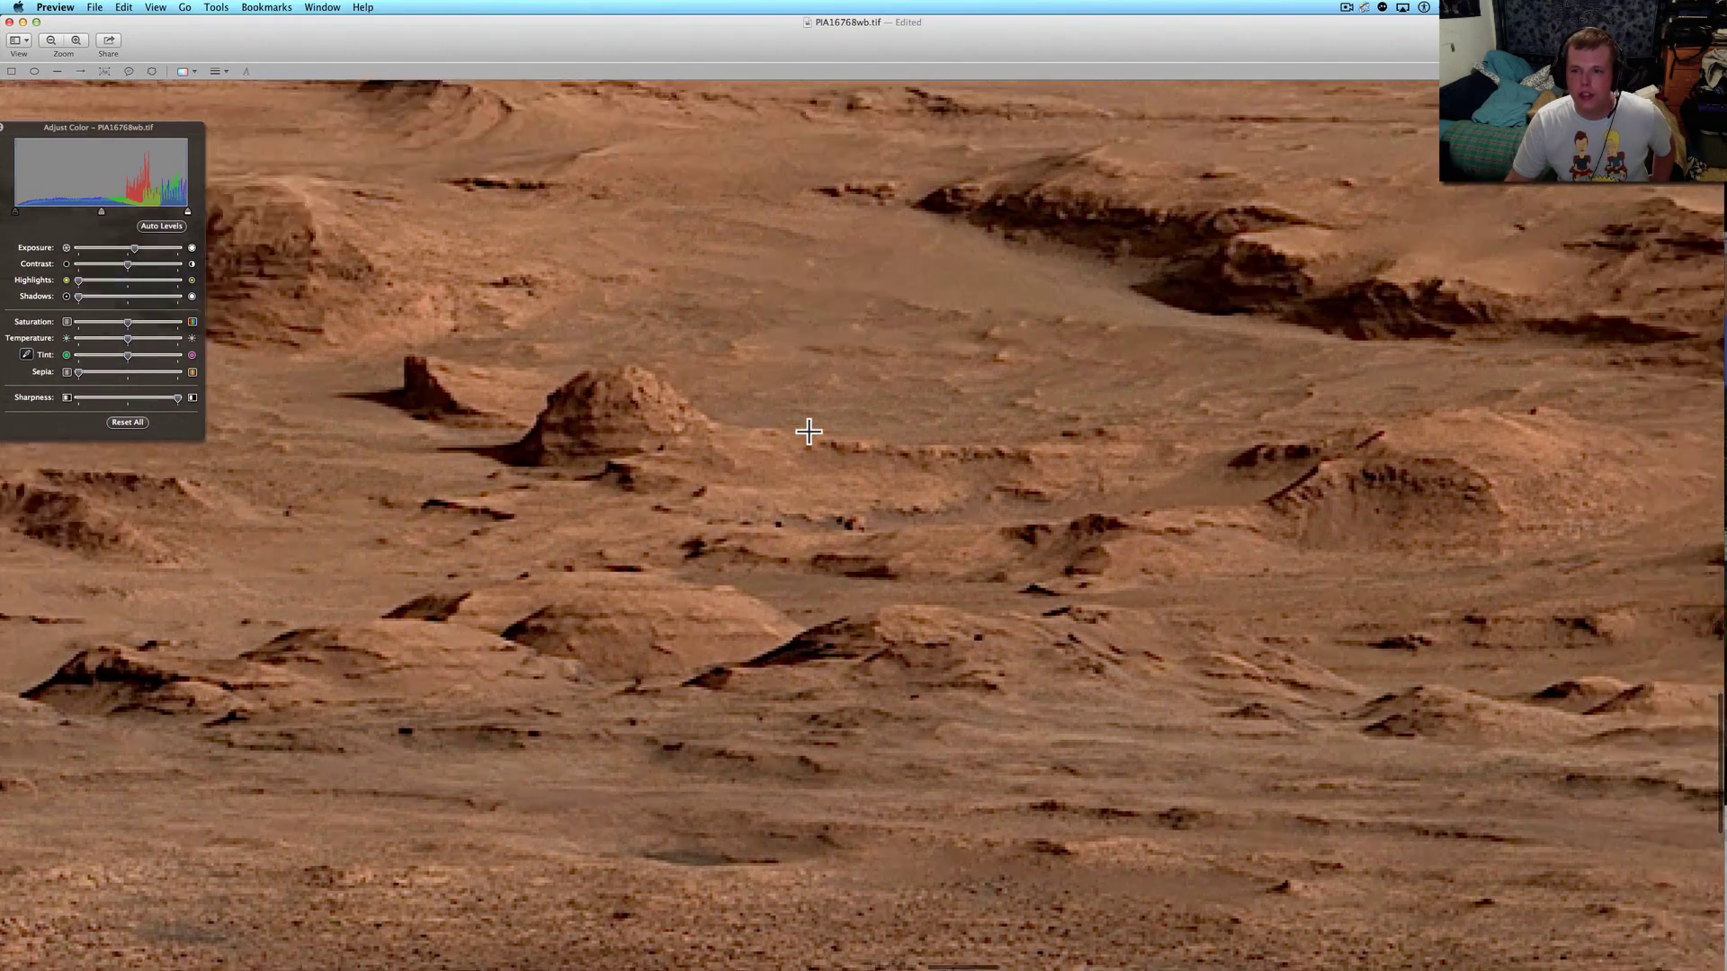
pyautogui.hscroll(10, 808, 431)
pyautogui.hscroll(3, 809, 430)
pyautogui.hscroll(5, 809, 430)
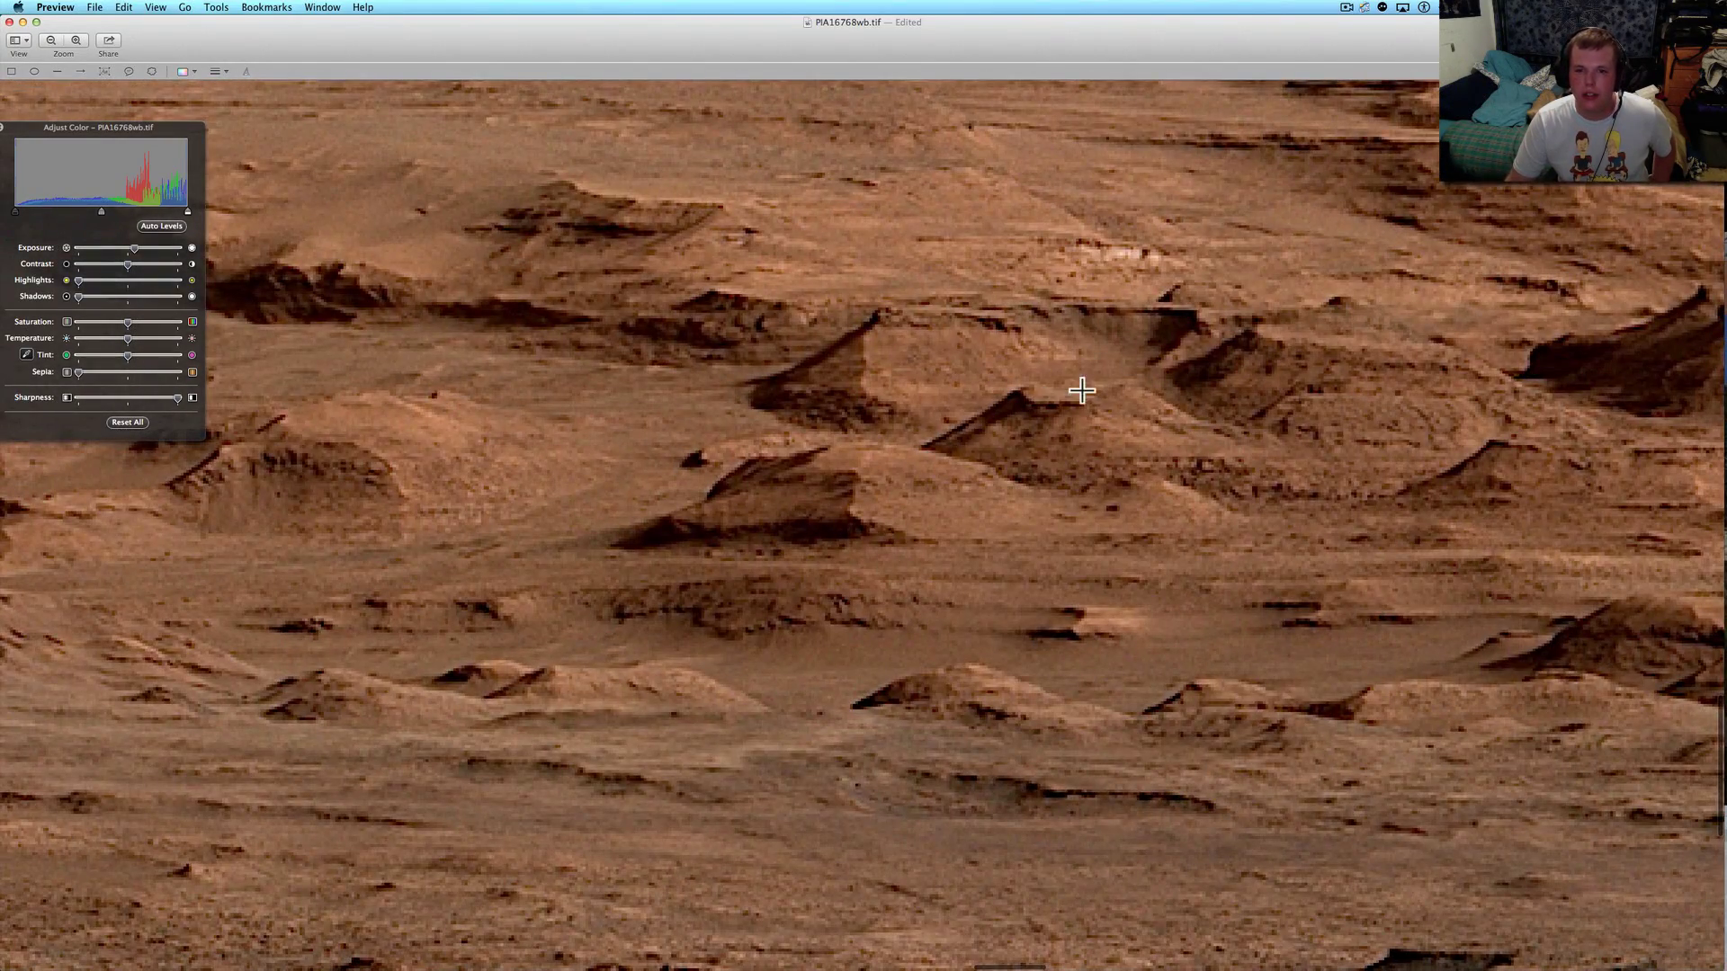
pyautogui.hscroll(2, 1096, 390)
pyautogui.hscroll(10, 1095, 390)
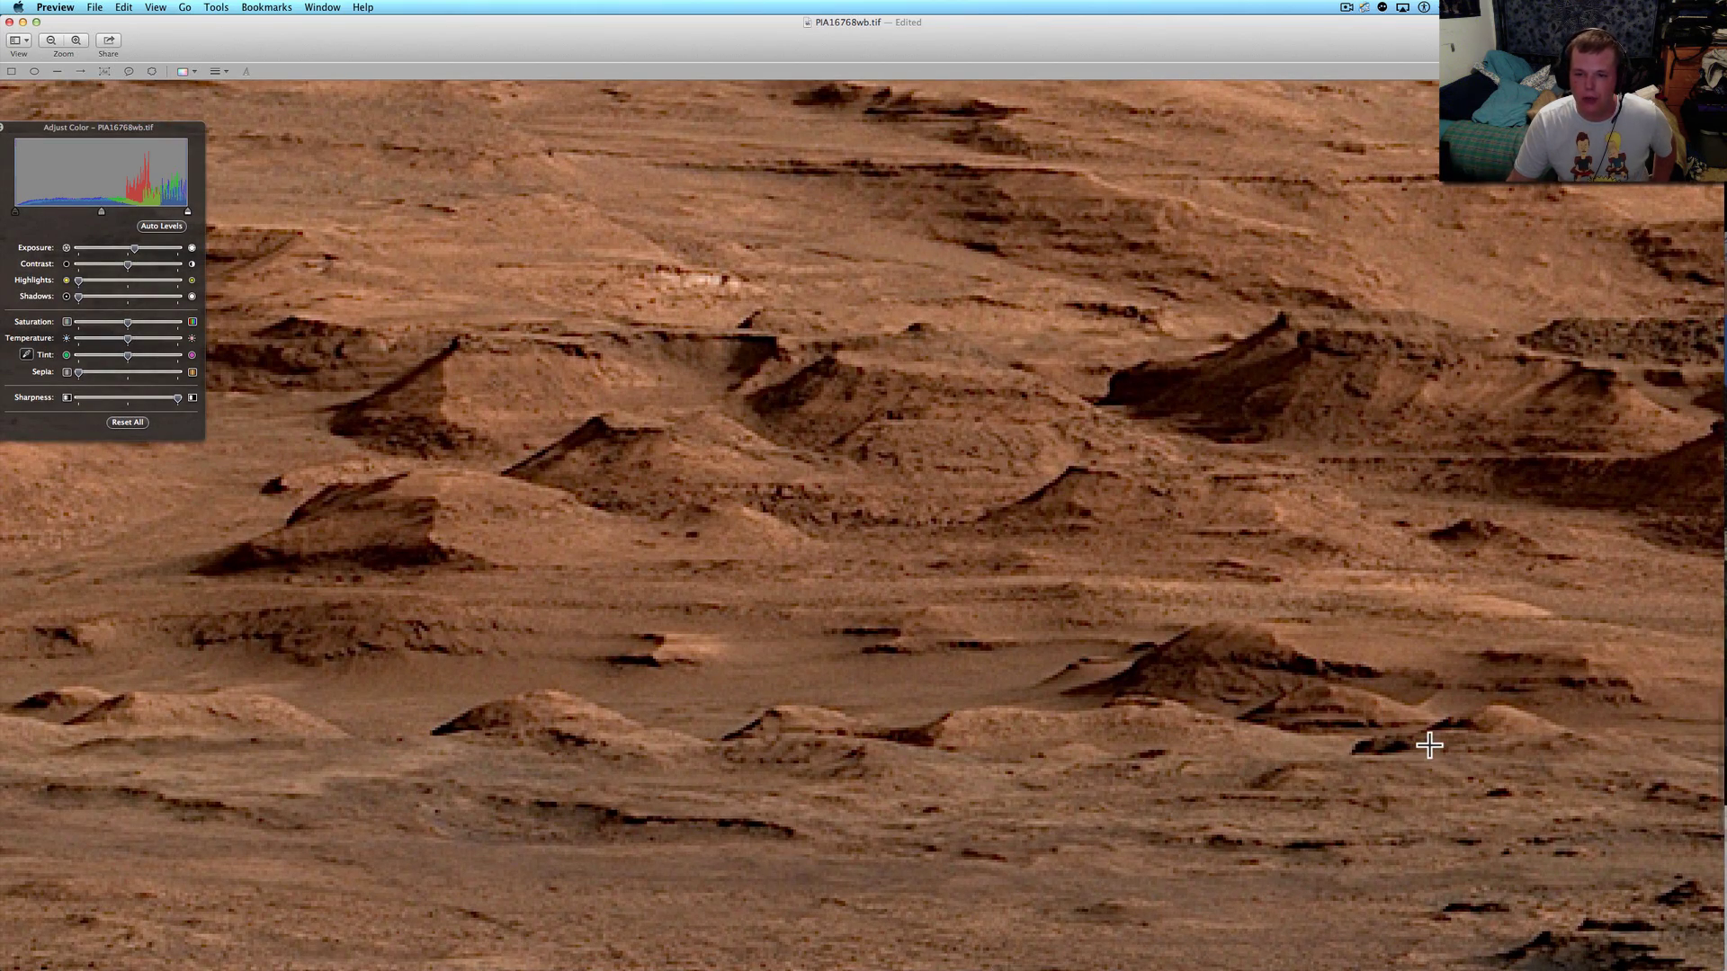
pyautogui.hscroll(3, 1429, 745)
pyautogui.hscroll(5, 1429, 746)
pyautogui.hscroll(8, 1429, 746)
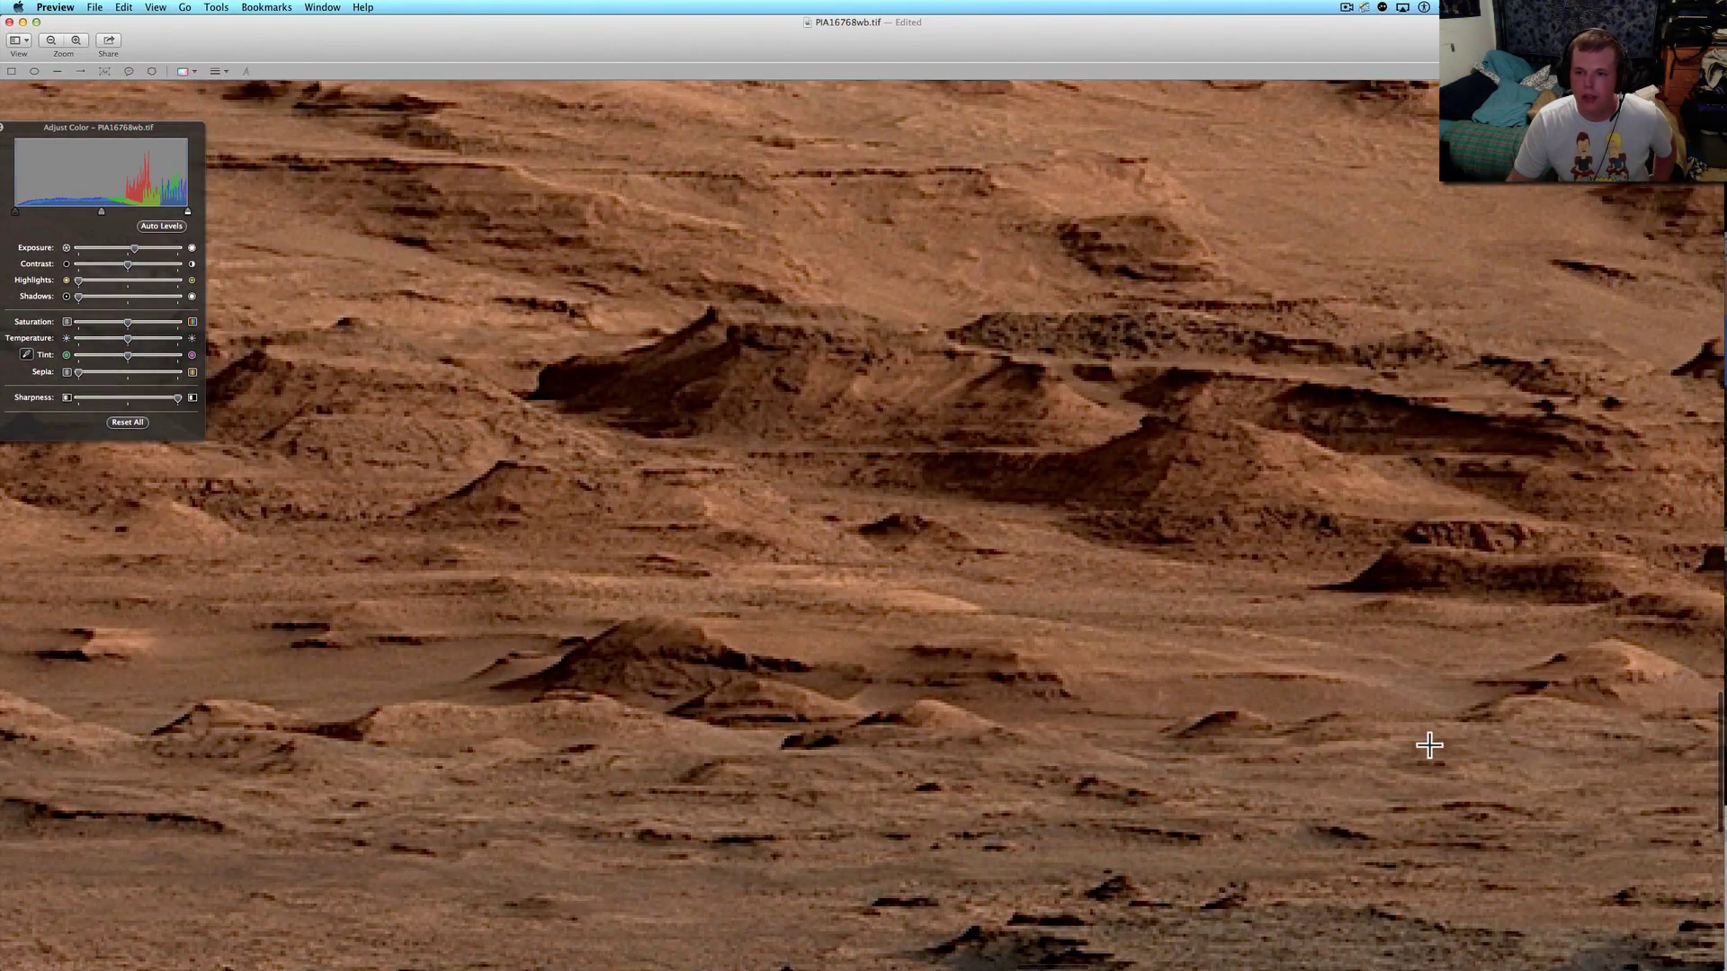
pyautogui.hscroll(1, 1429, 746)
pyautogui.hscroll(10, 1430, 745)
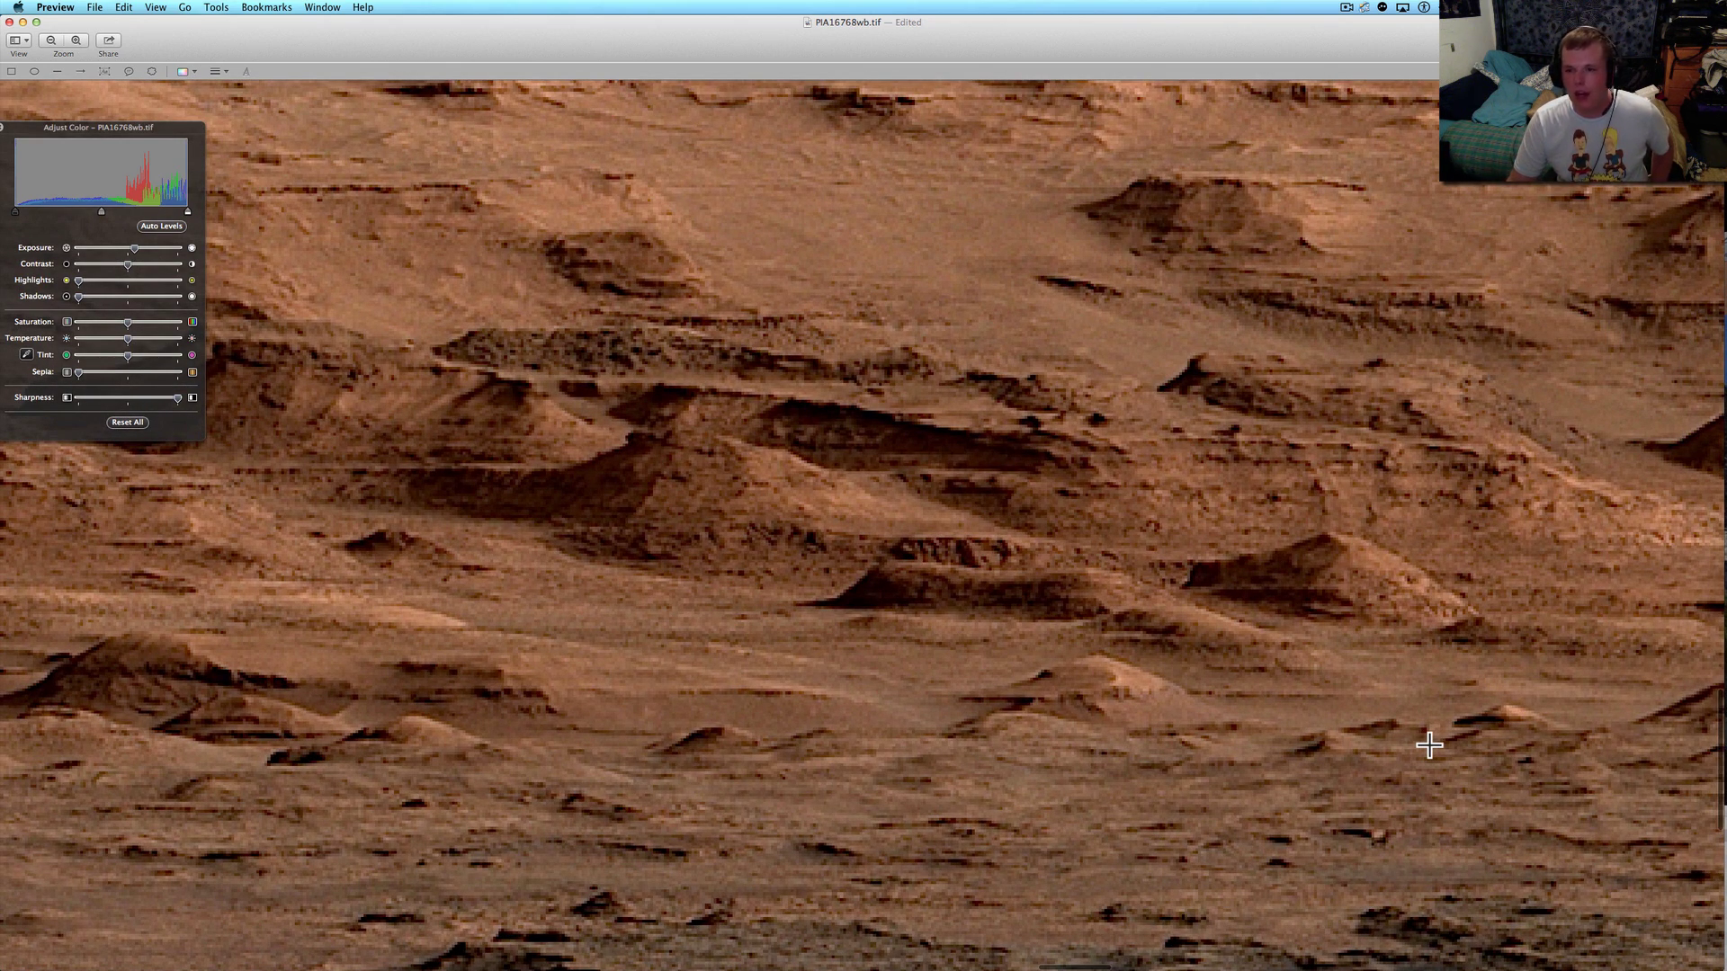
pyautogui.scroll(2, 1430, 745)
pyautogui.scroll(5, 1429, 745)
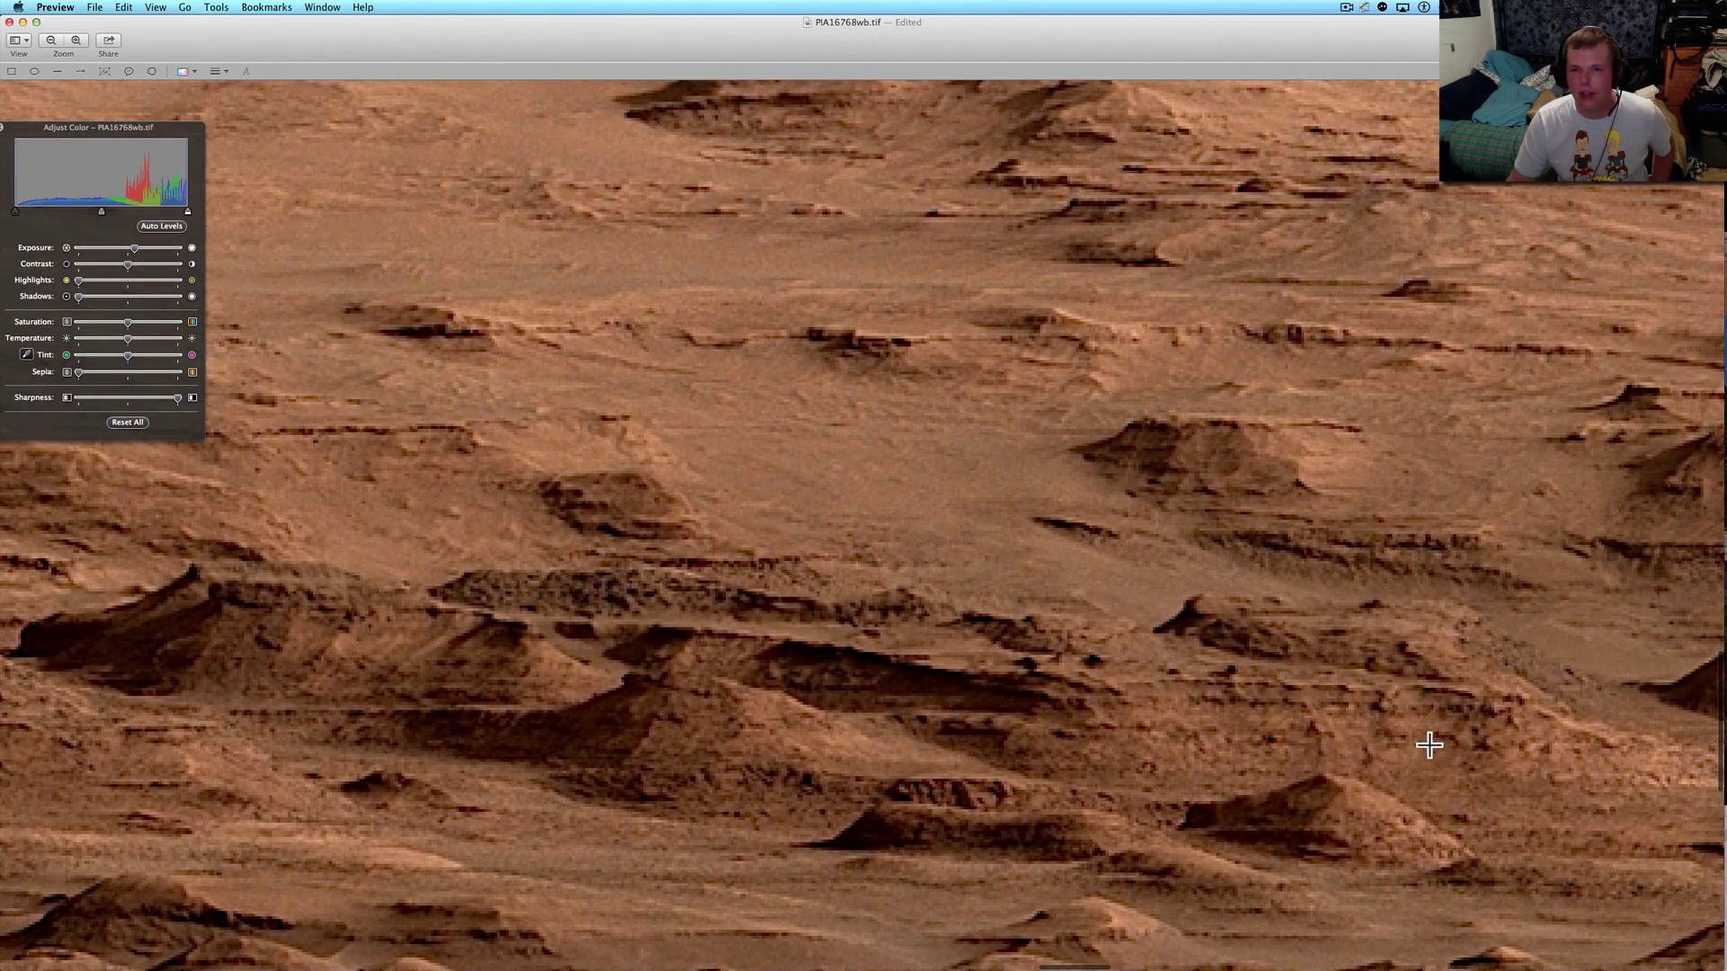
pyautogui.scroll(-3, 1005, 796)
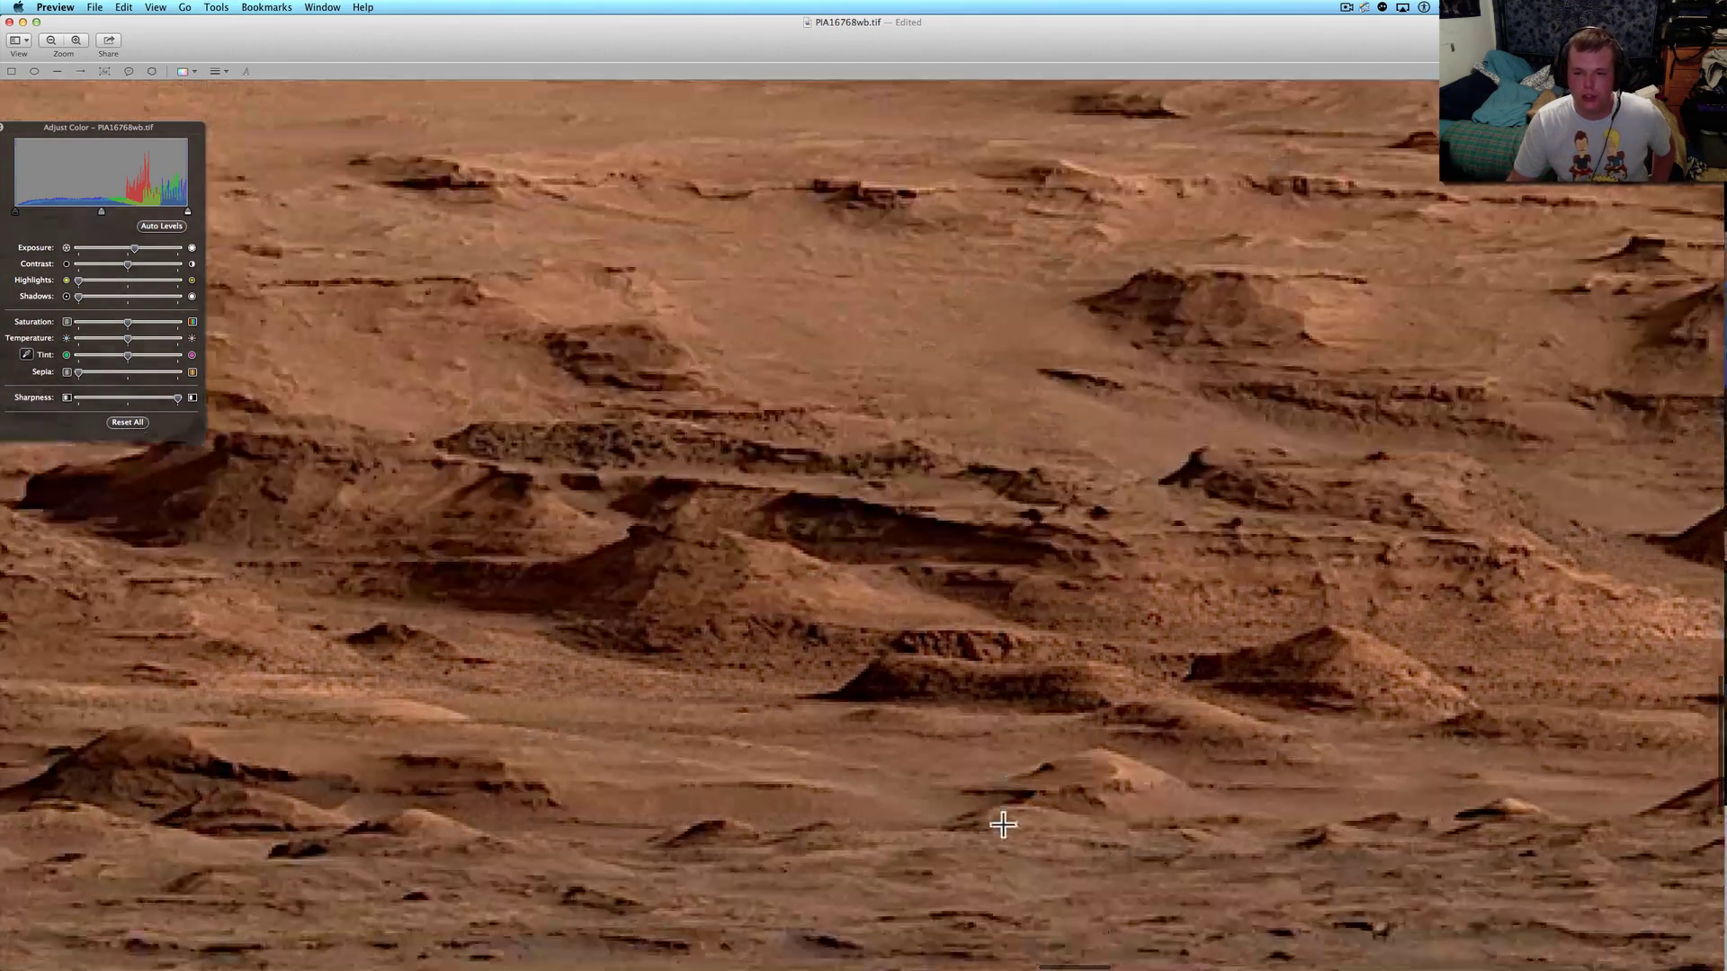
pyautogui.scroll(-2, 946, 660)
pyautogui.scroll(-2, 837, 643)
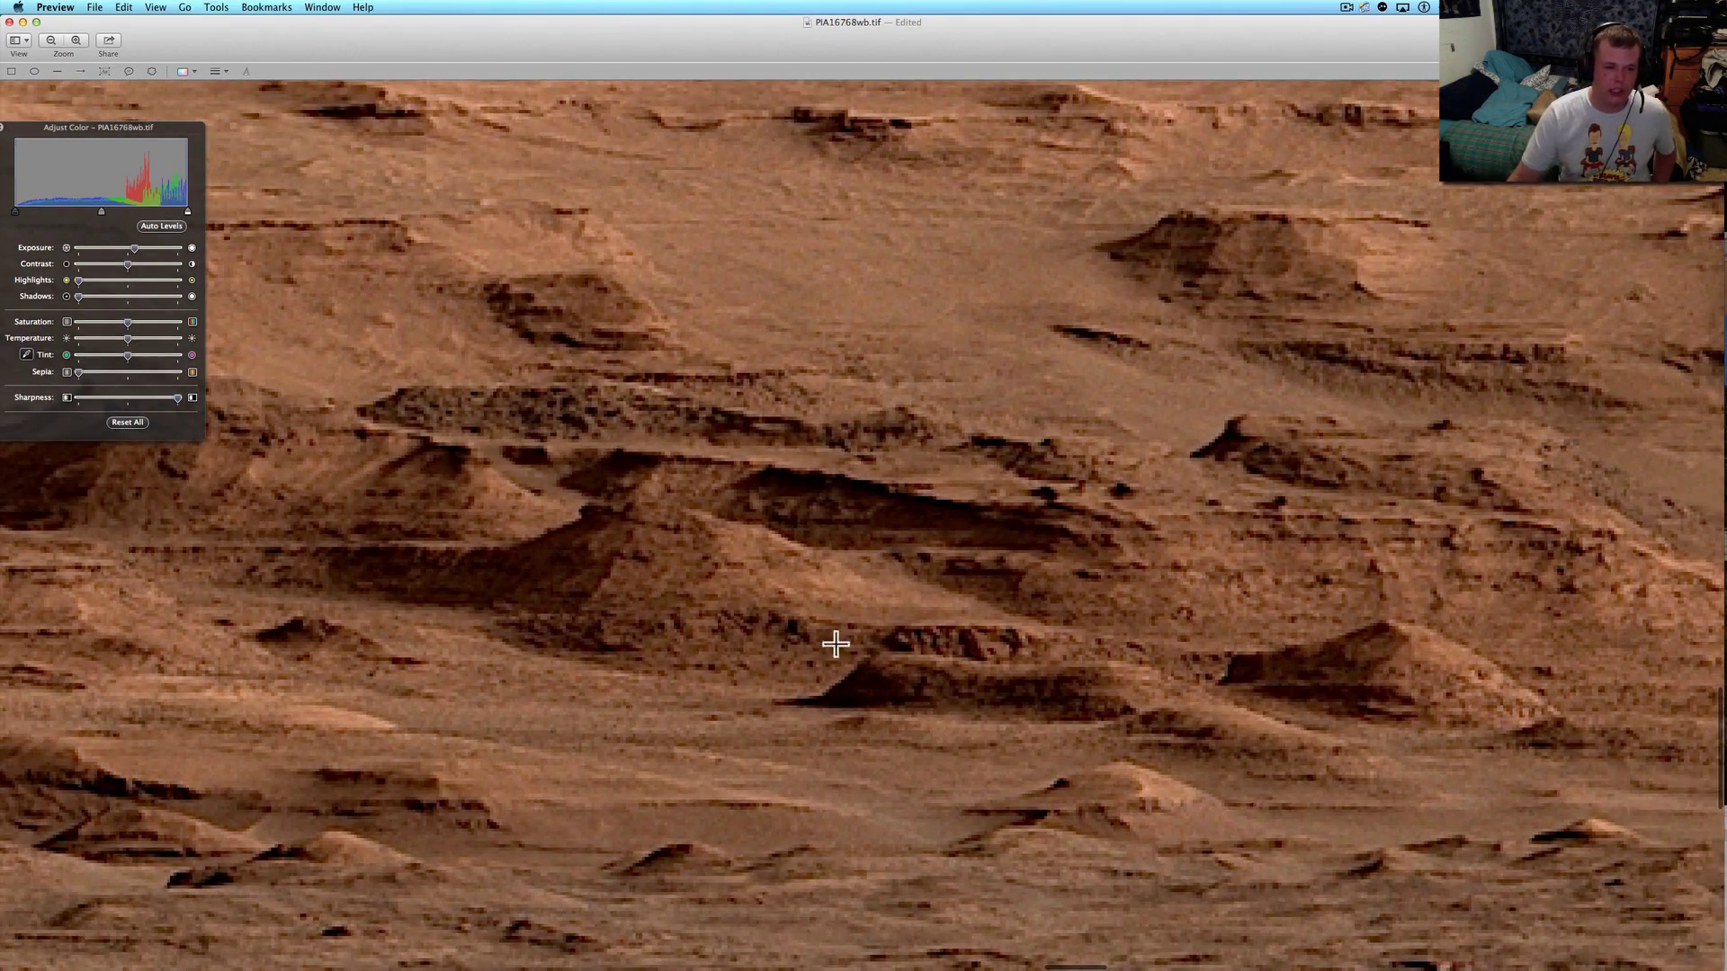
pyautogui.scroll(-2, 612, 690)
pyautogui.scroll(-2, 613, 690)
pyautogui.scroll(2, 615, 689)
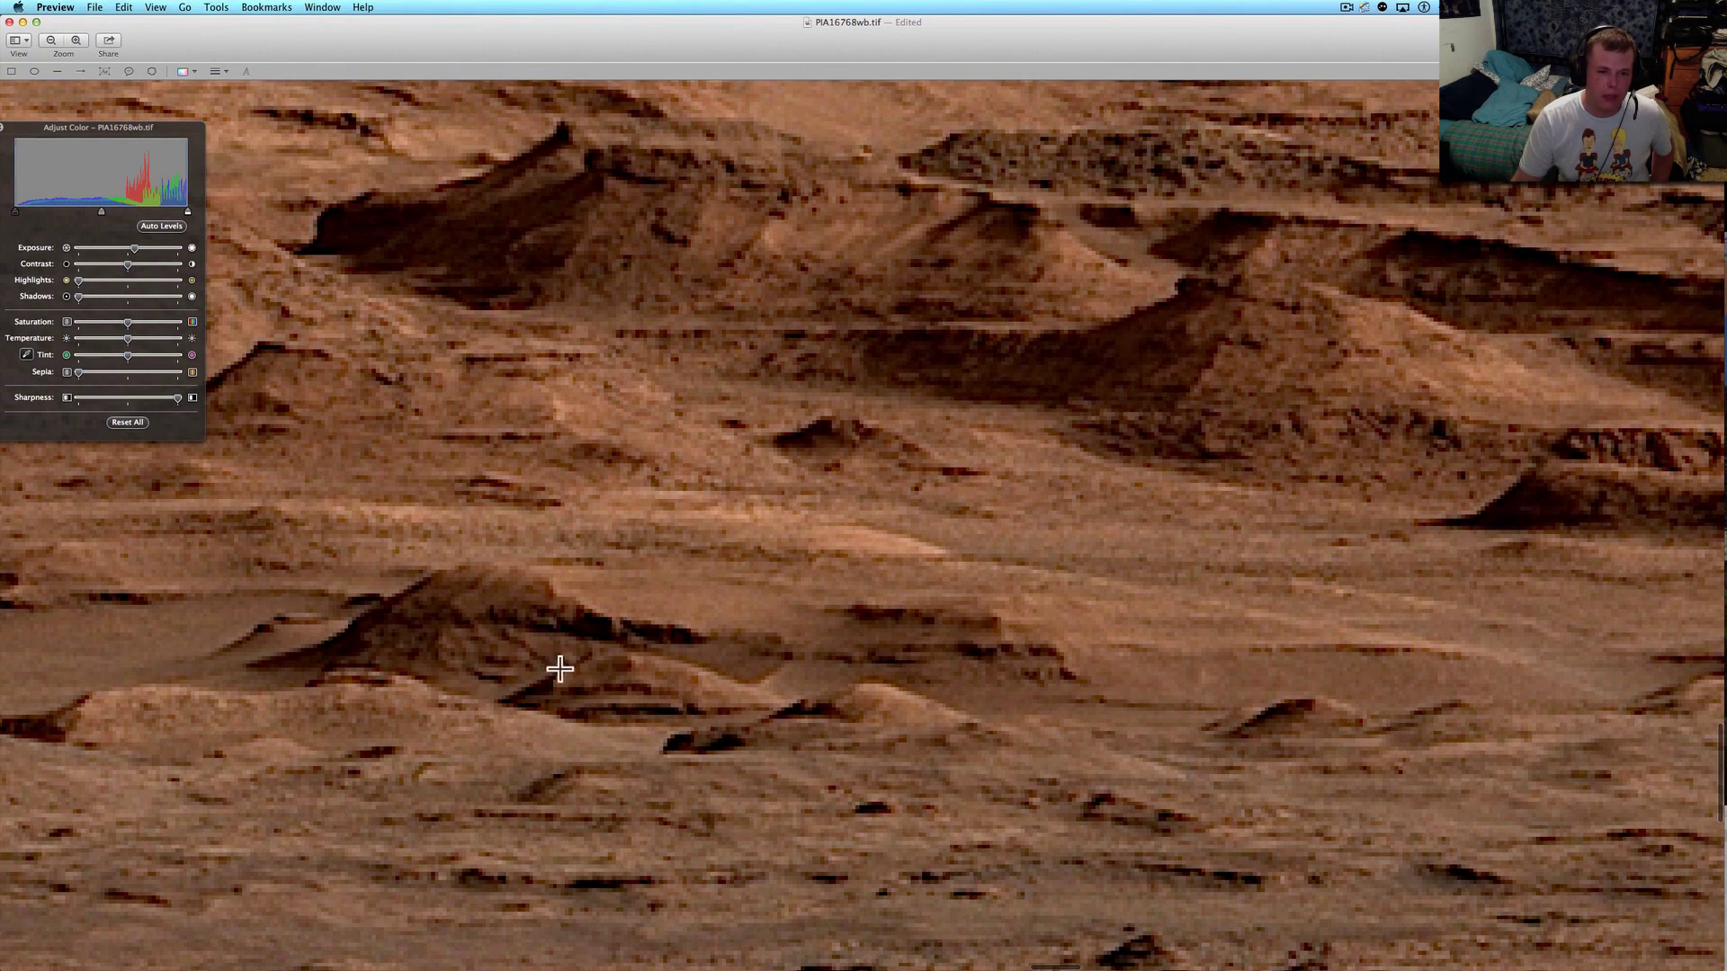
pyautogui.scroll(2, 483, 702)
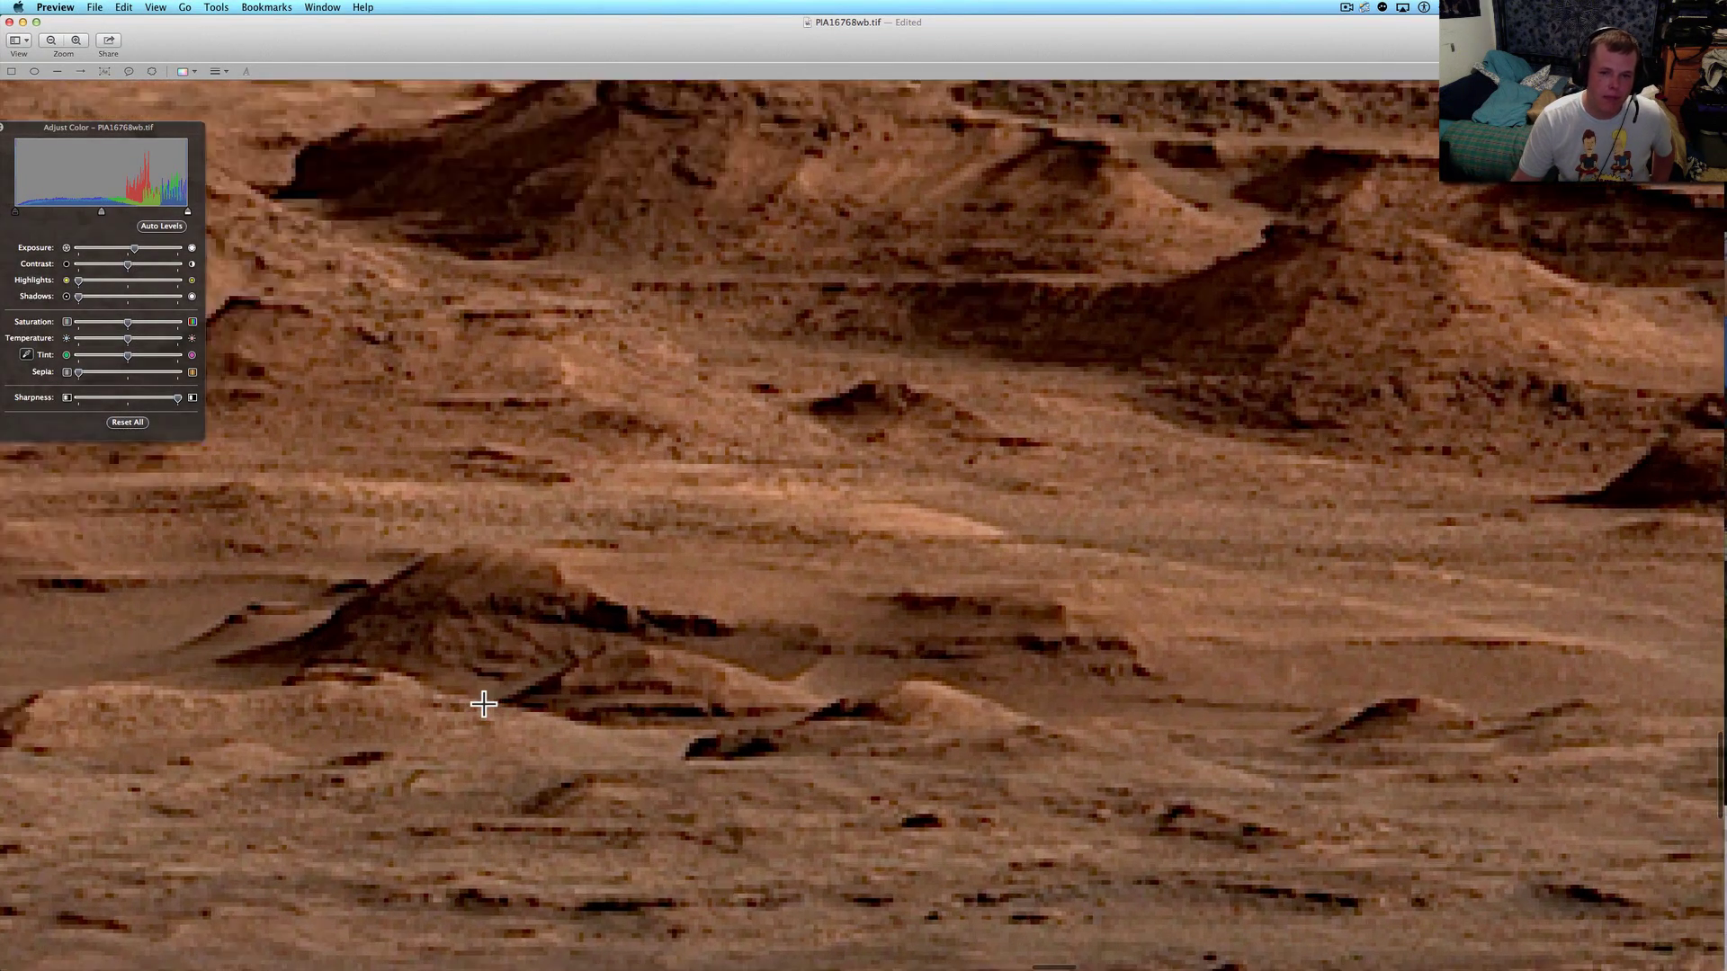
pyautogui.scroll(2, 483, 702)
pyautogui.scroll(2, 484, 703)
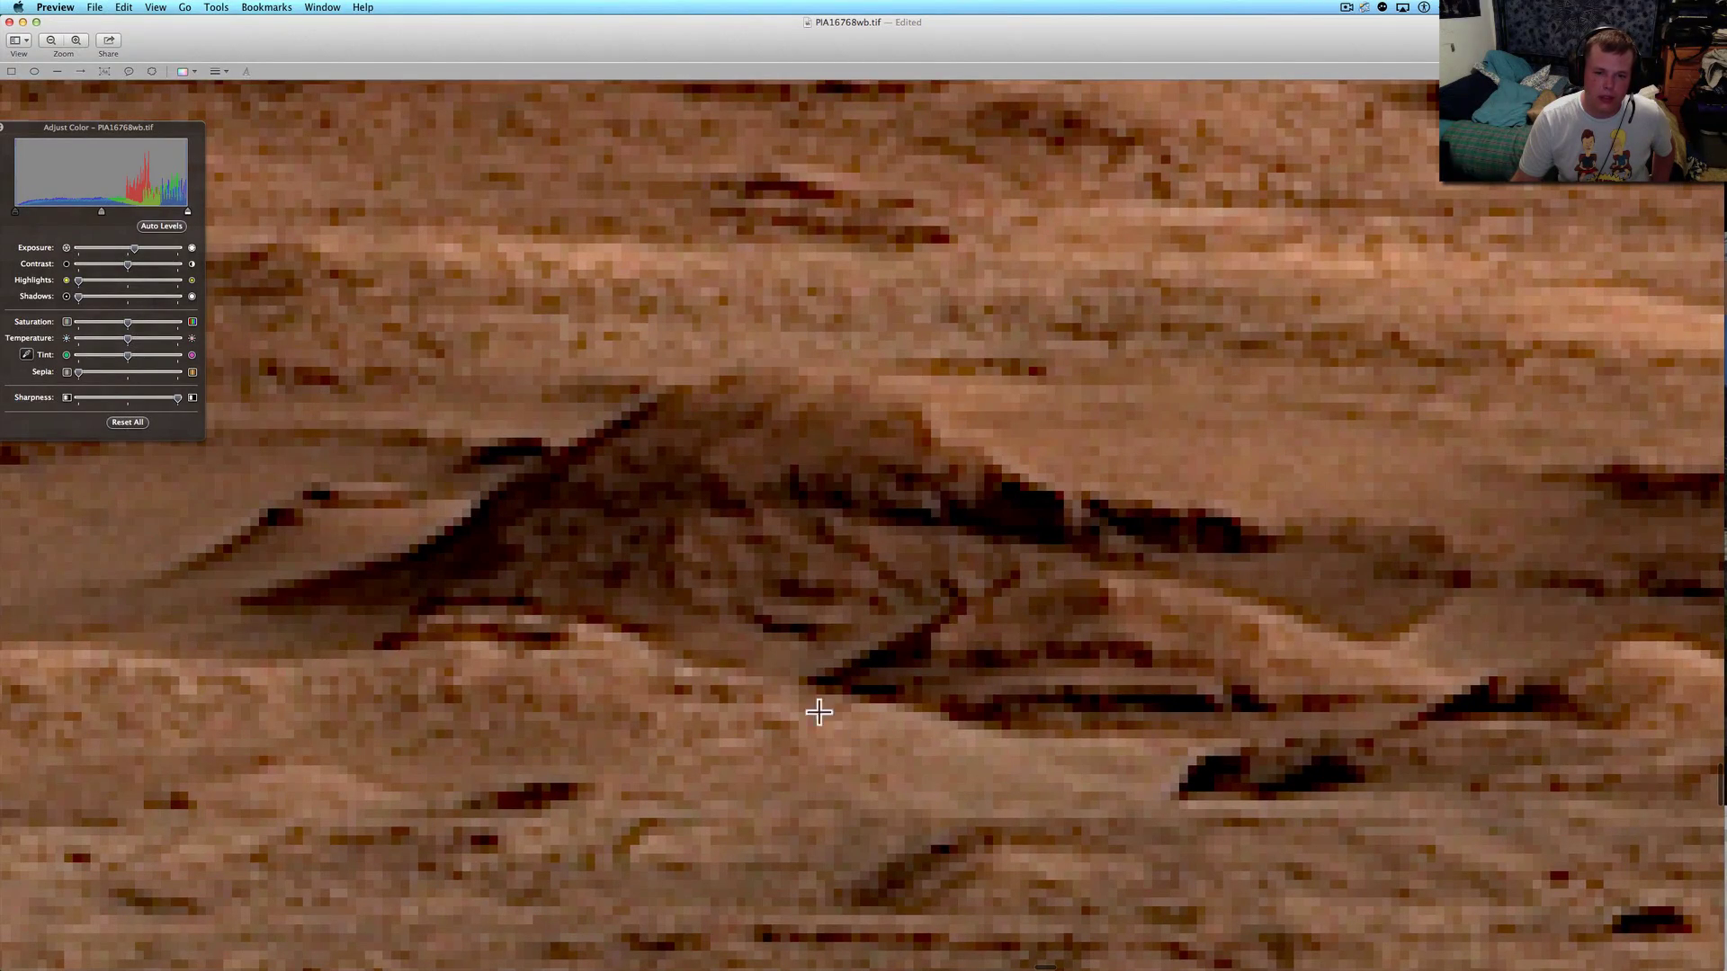
pyautogui.scroll(-5, 837, 847)
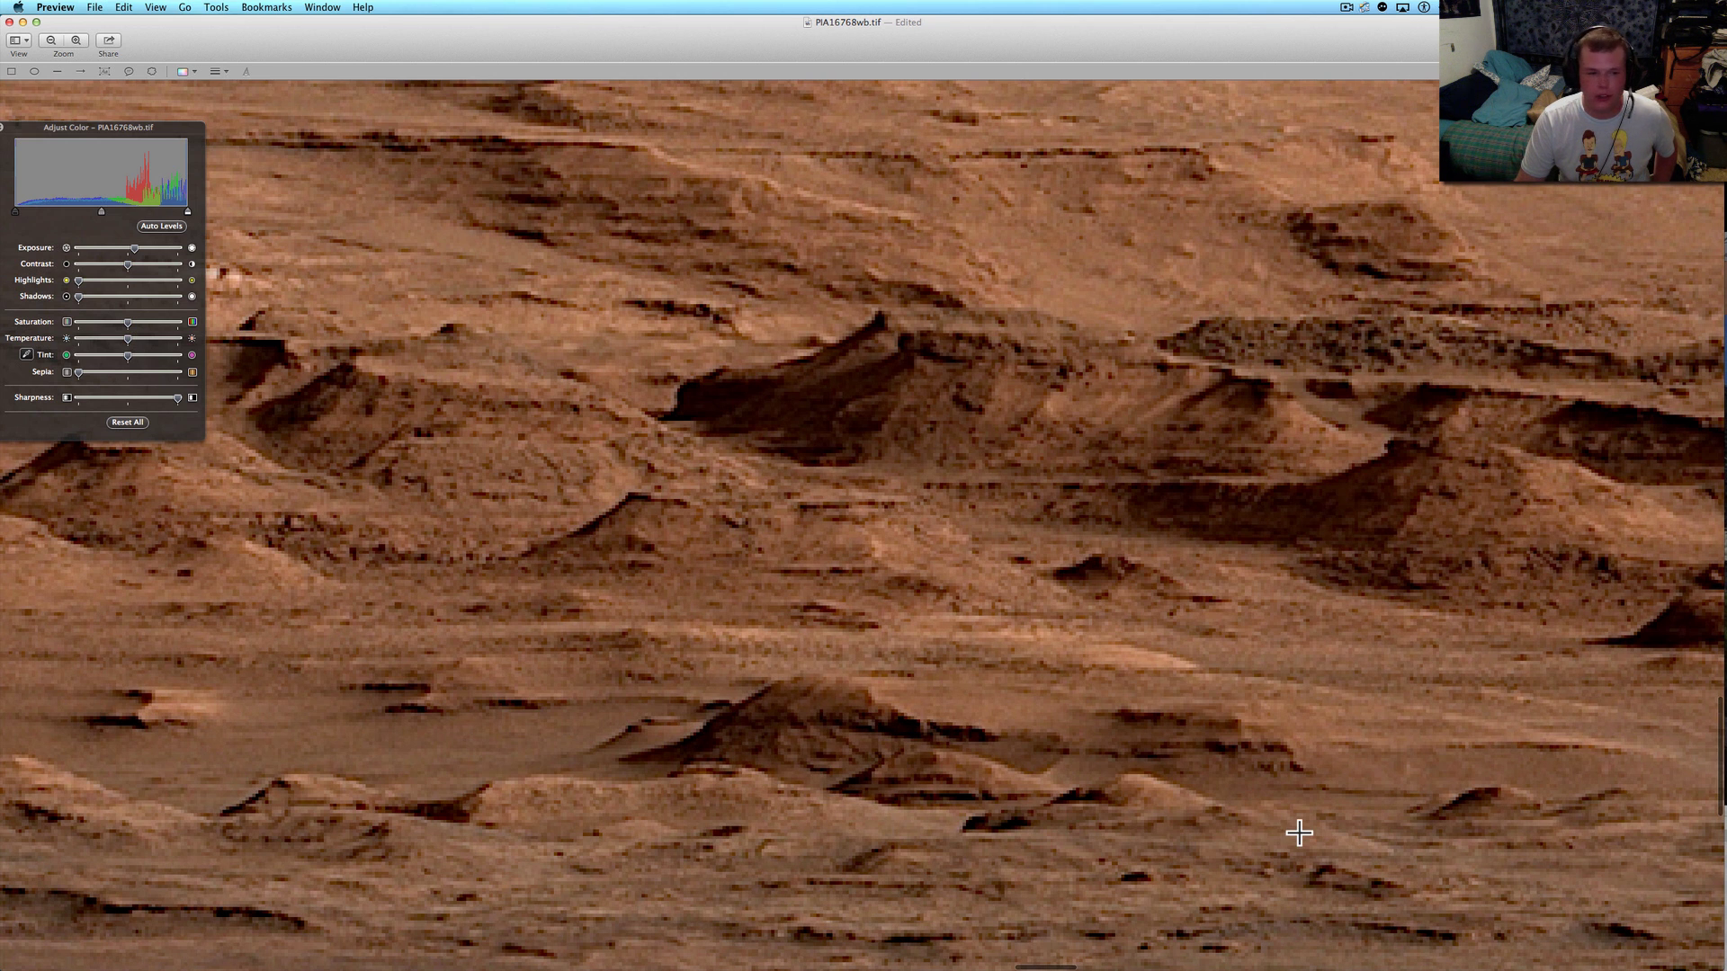
pyautogui.scroll(5, 1299, 833)
pyautogui.scroll(5, 1299, 833)
pyautogui.scroll(5, 1298, 832)
pyautogui.scroll(-5, 1299, 832)
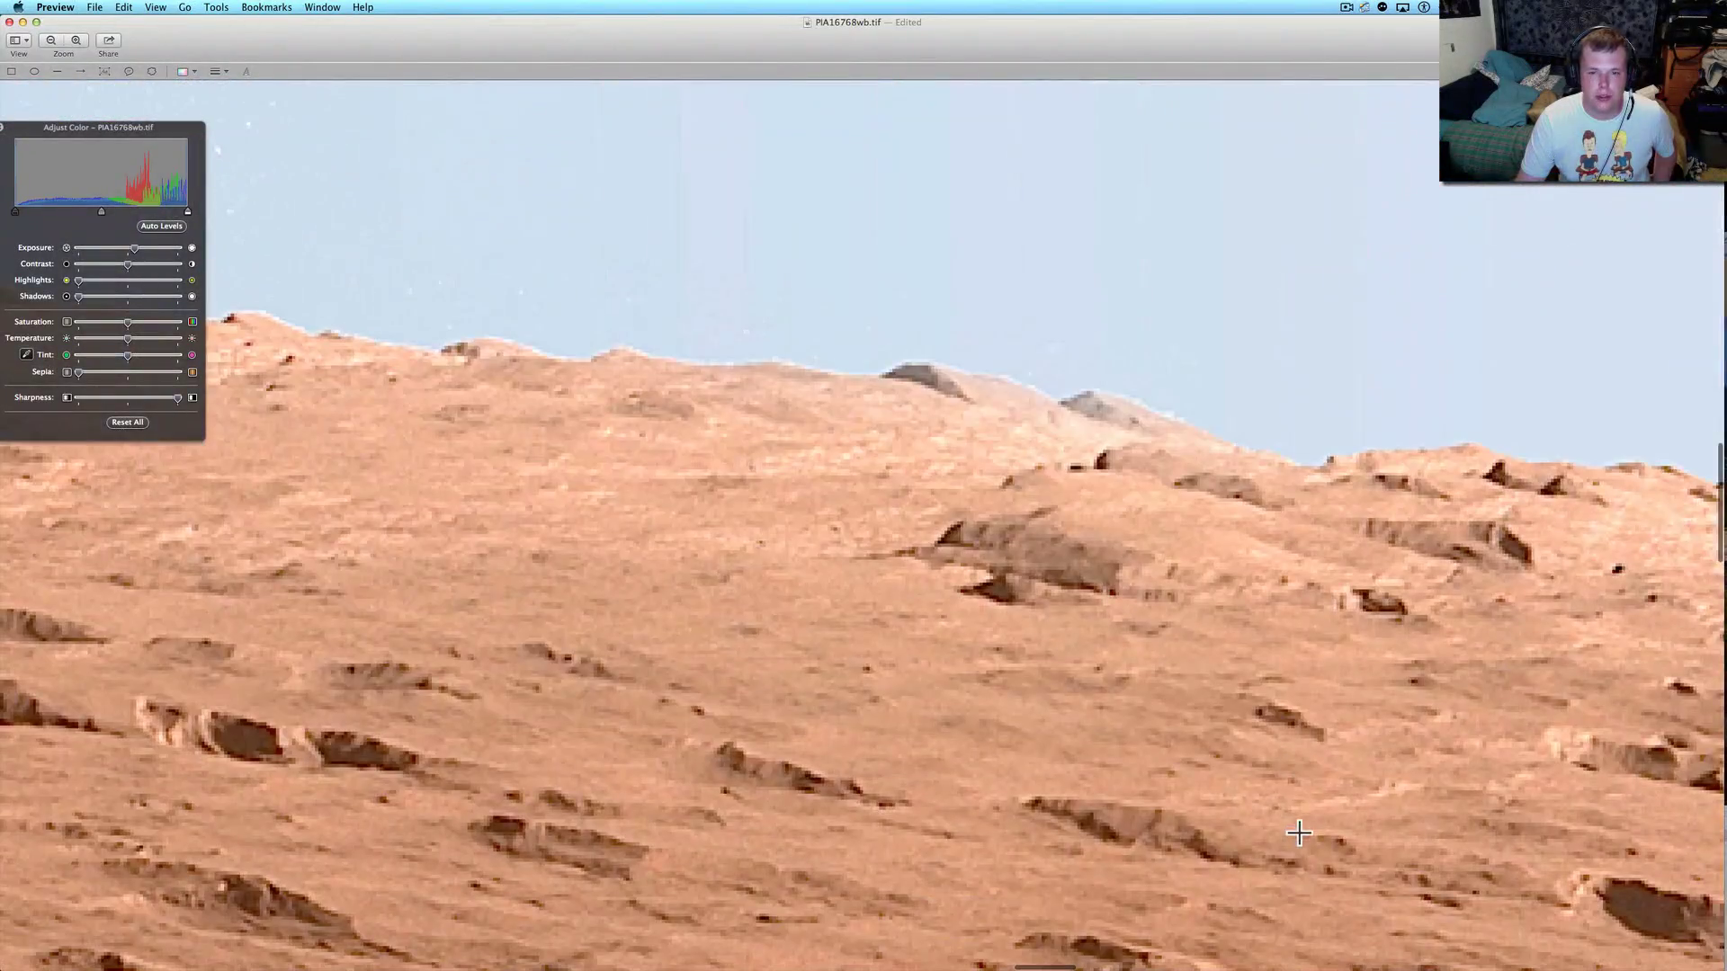
pyautogui.scroll(-3, 1299, 834)
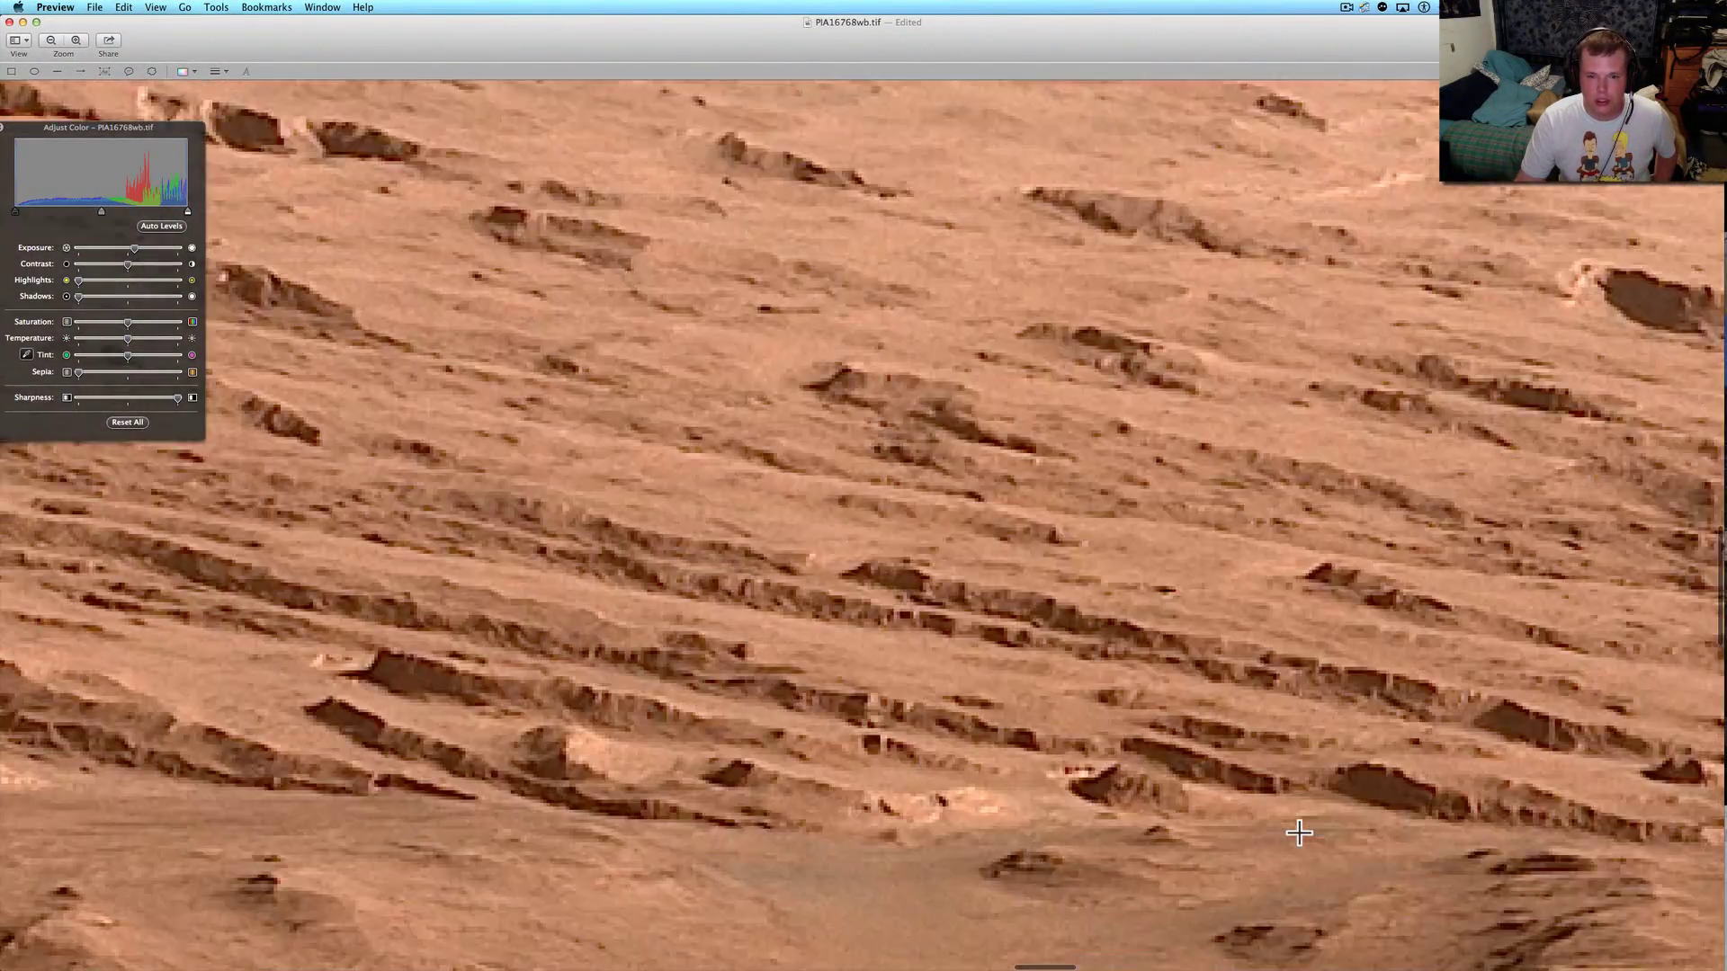
pyautogui.scroll(-2, 1298, 835)
pyautogui.scroll(-3, 1298, 835)
pyautogui.scroll(-3, 1298, 833)
pyautogui.scroll(-3, 1298, 834)
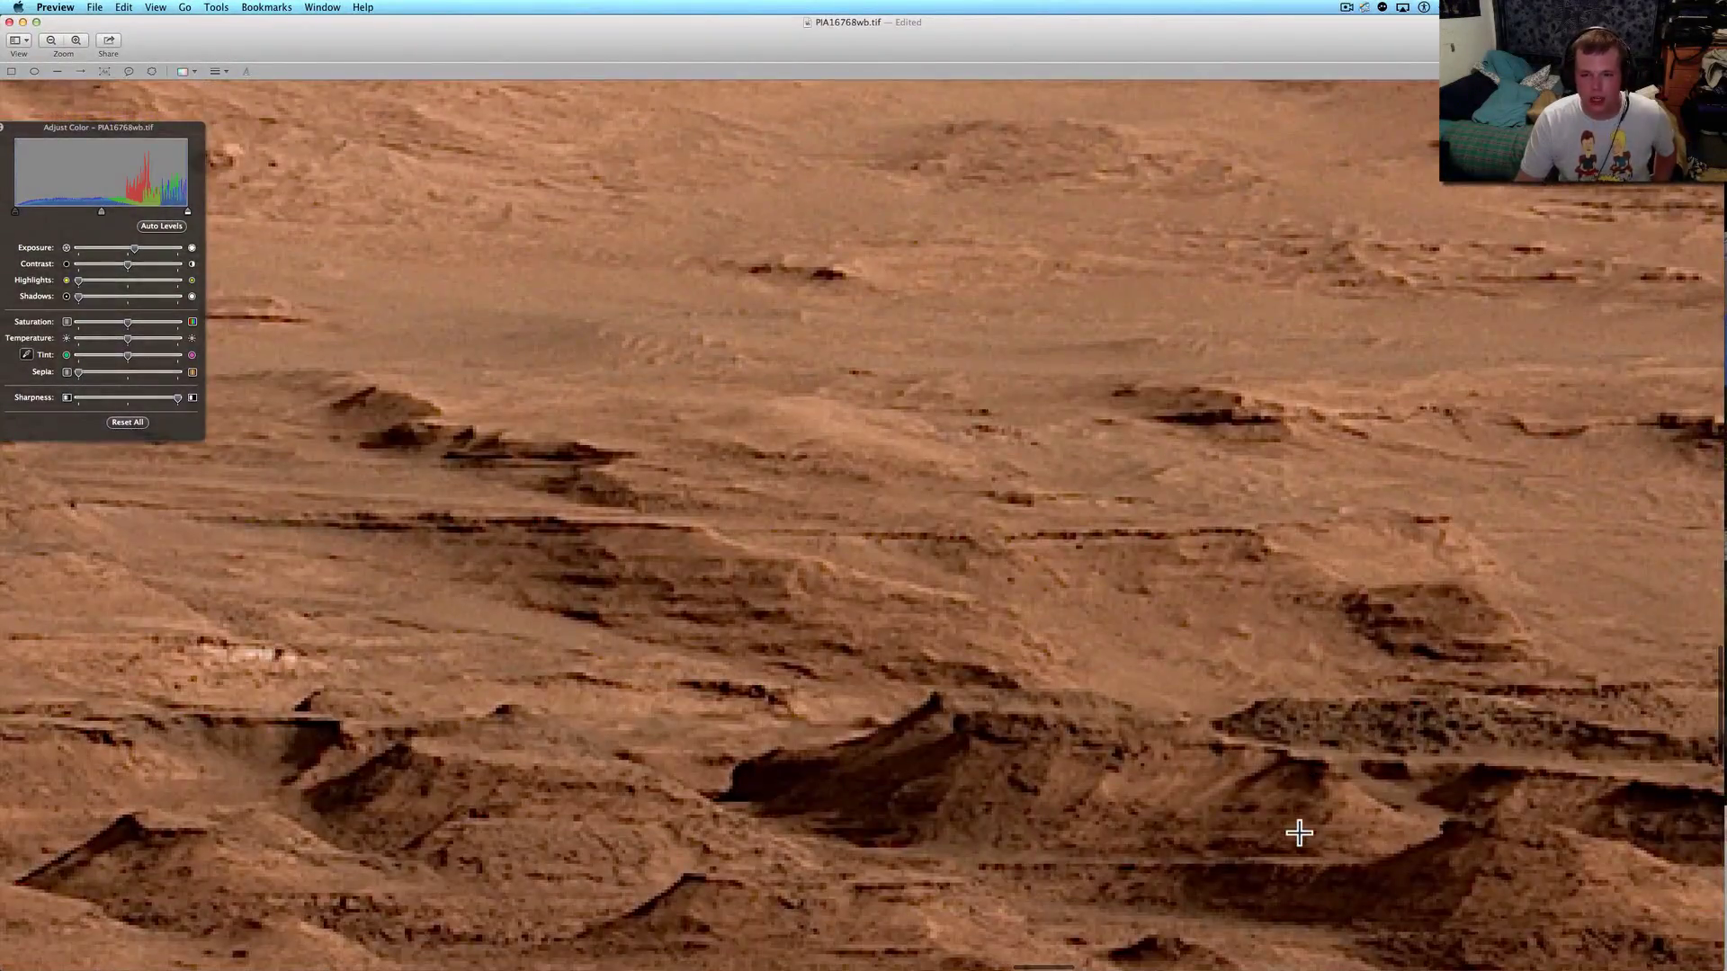
pyautogui.scroll(-1, 1299, 834)
pyautogui.scroll(-3, 1324, 826)
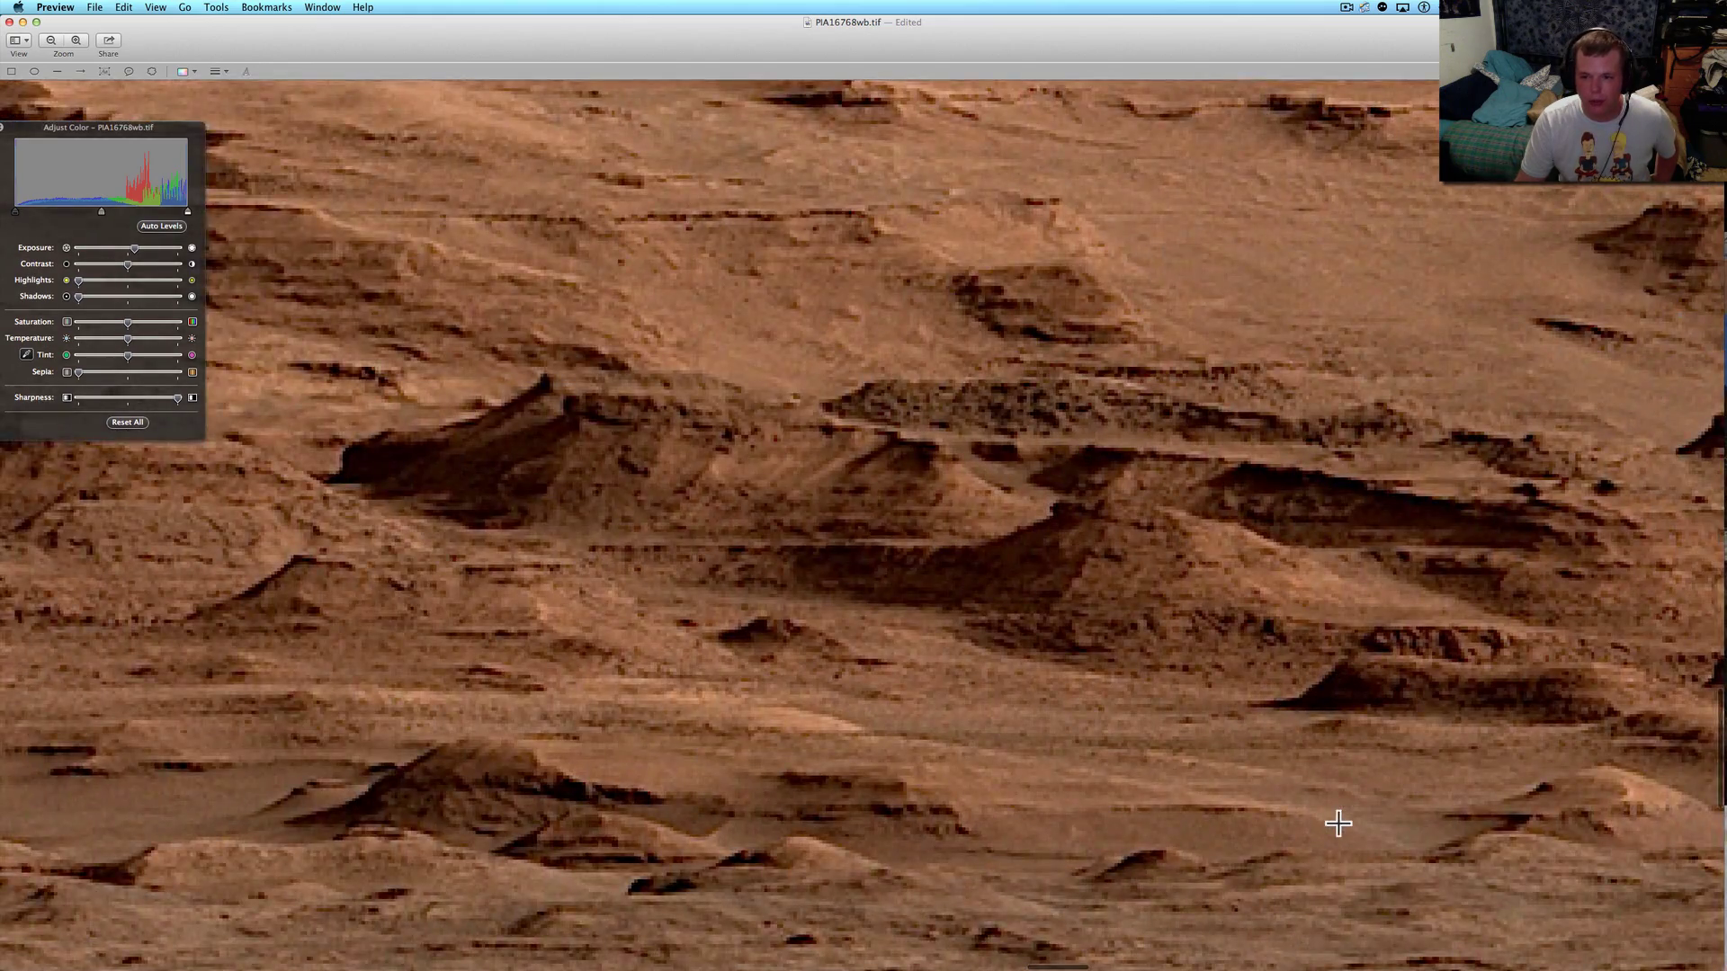
pyautogui.scroll(-3, 1323, 826)
pyautogui.scroll(3, 1063, 693)
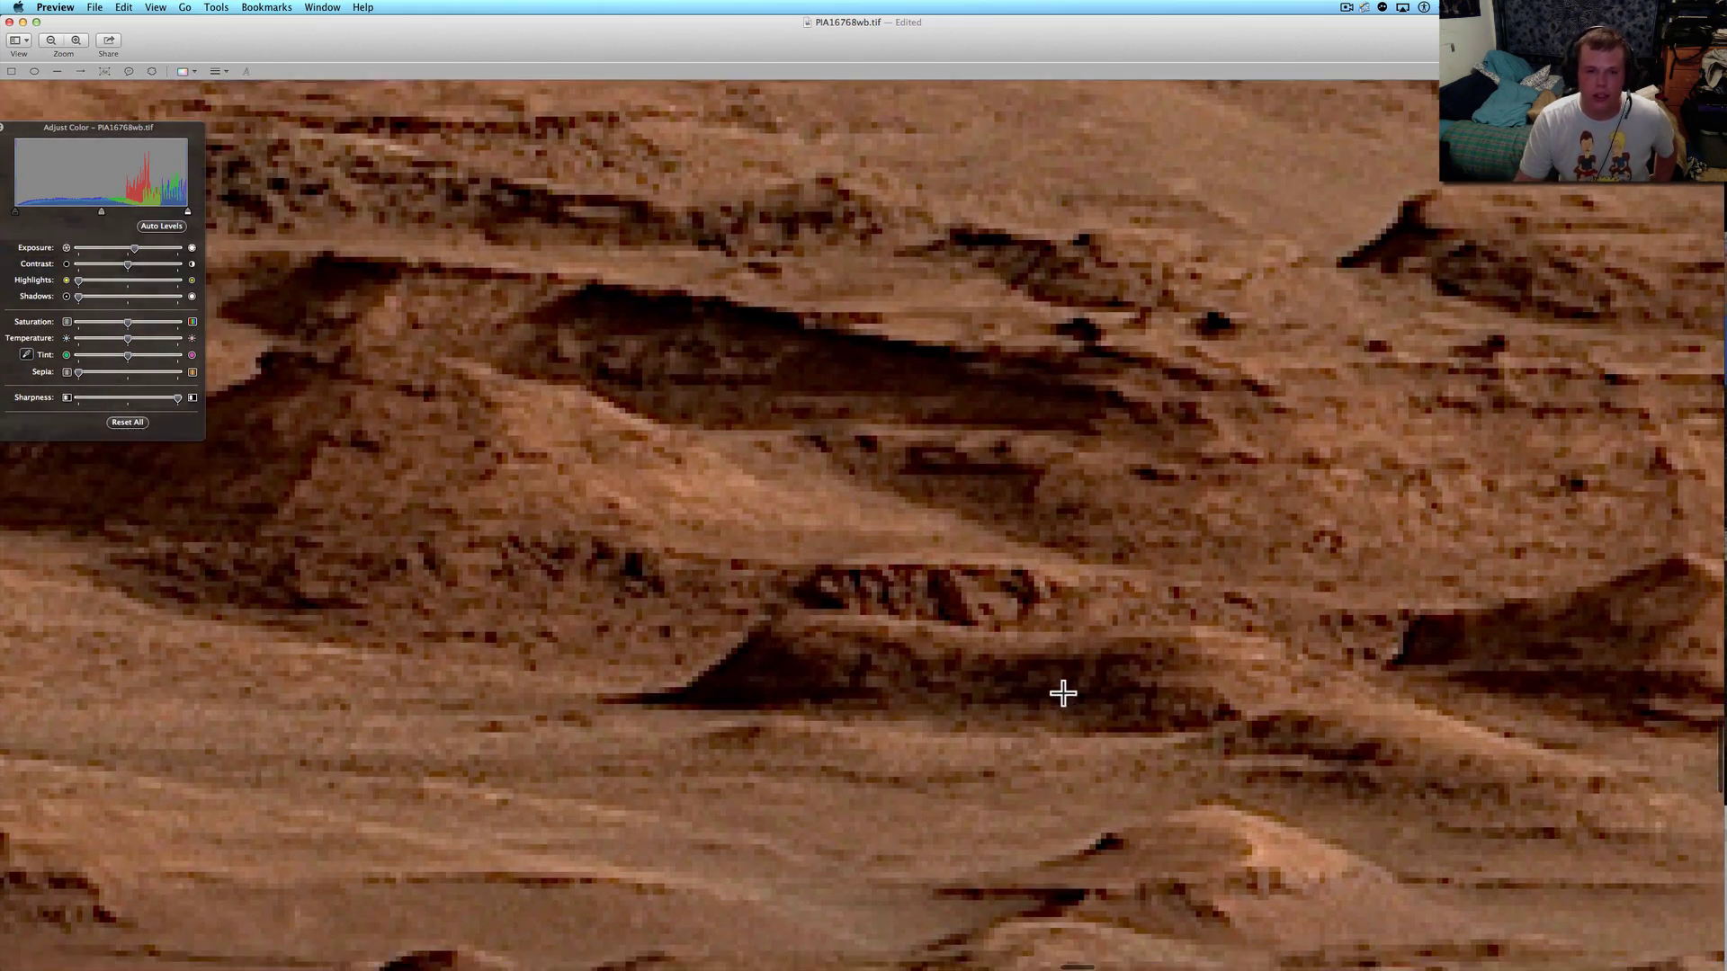
pyautogui.scroll(3, 1064, 693)
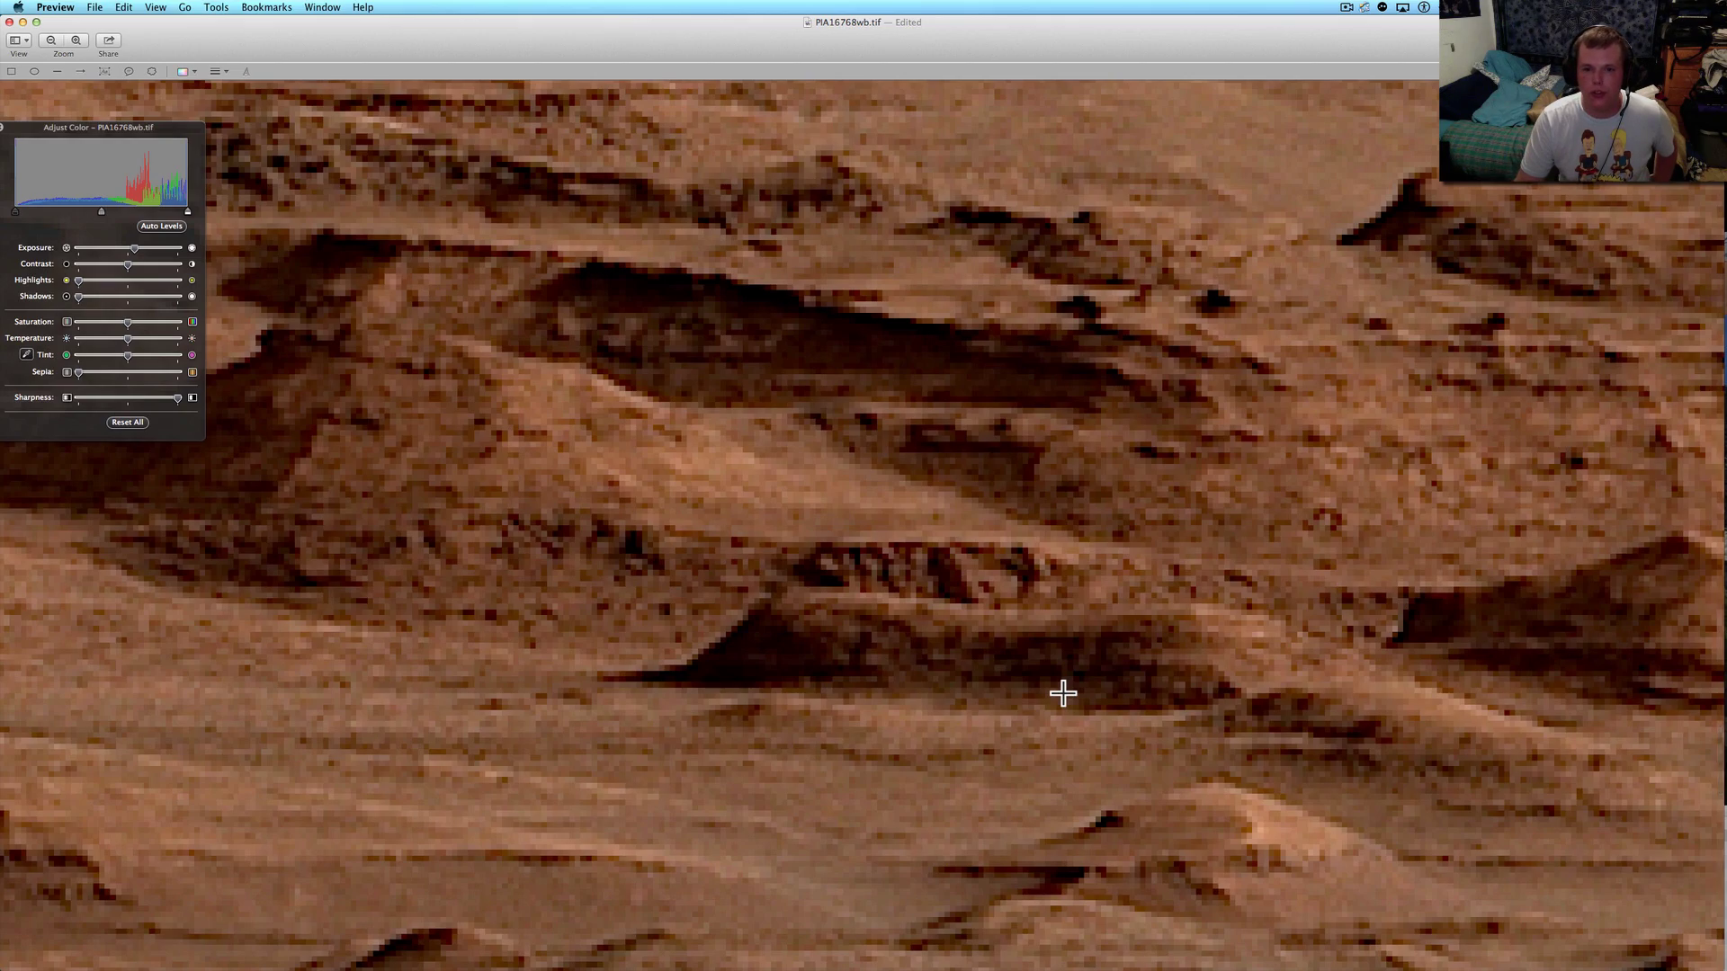
pyautogui.hscroll(5, 1063, 694)
pyautogui.scroll(-3, 1063, 695)
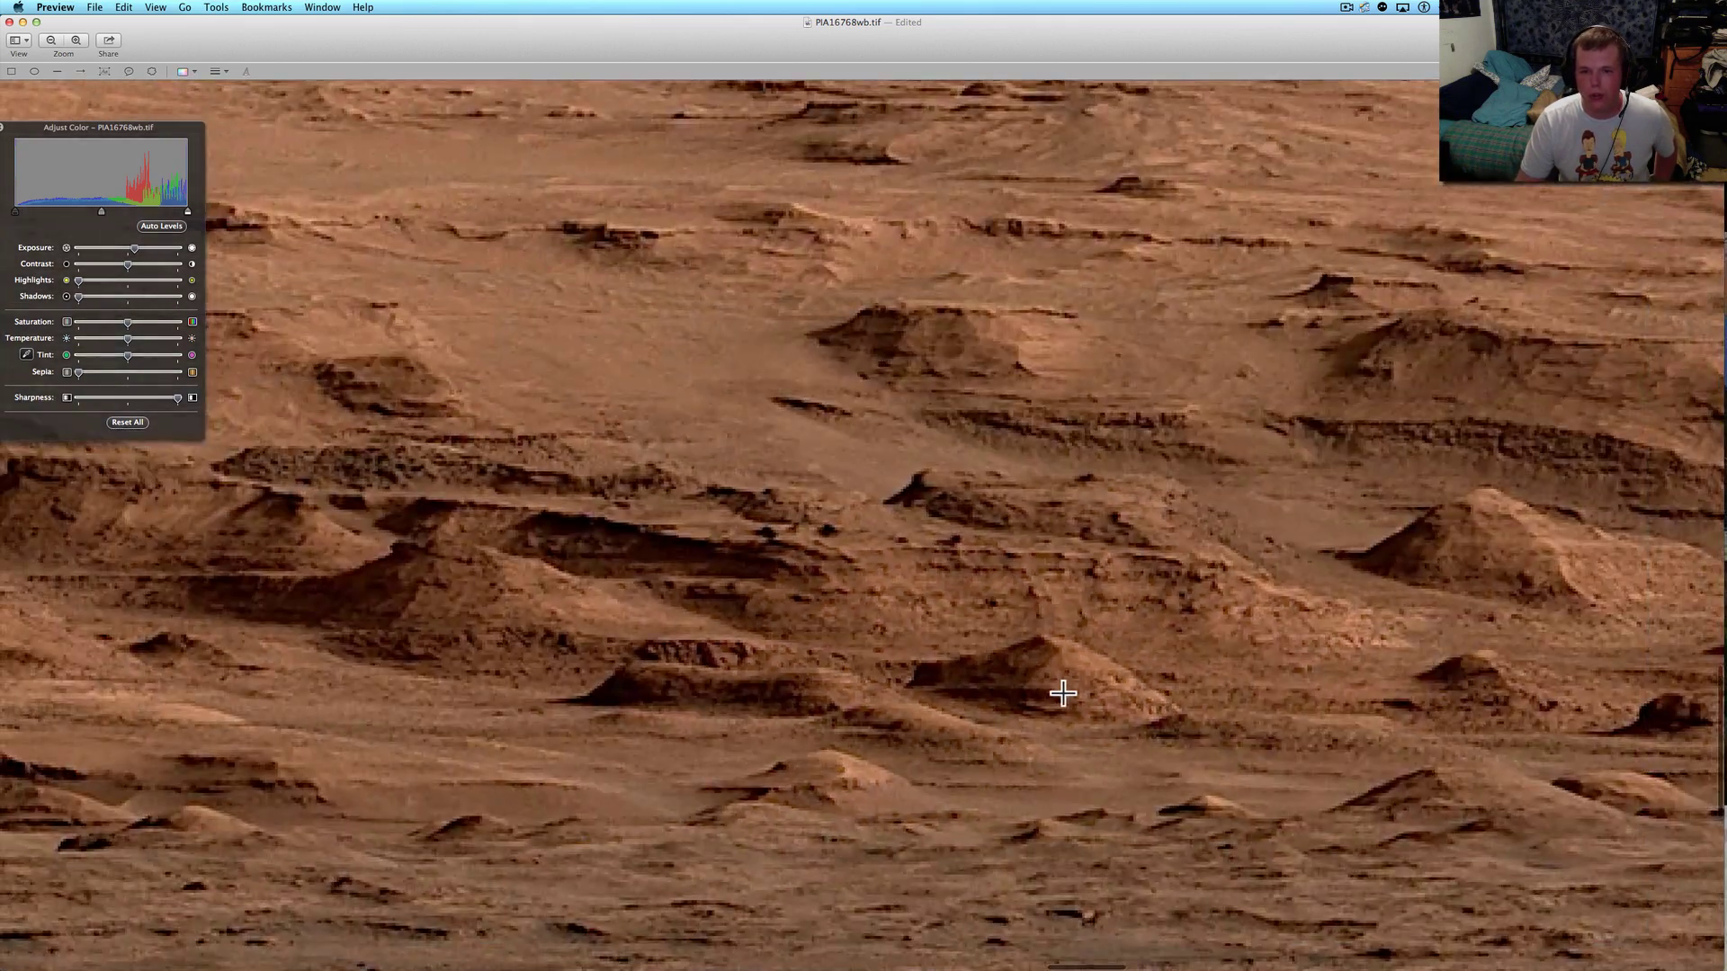
pyautogui.scroll(-3, 1064, 694)
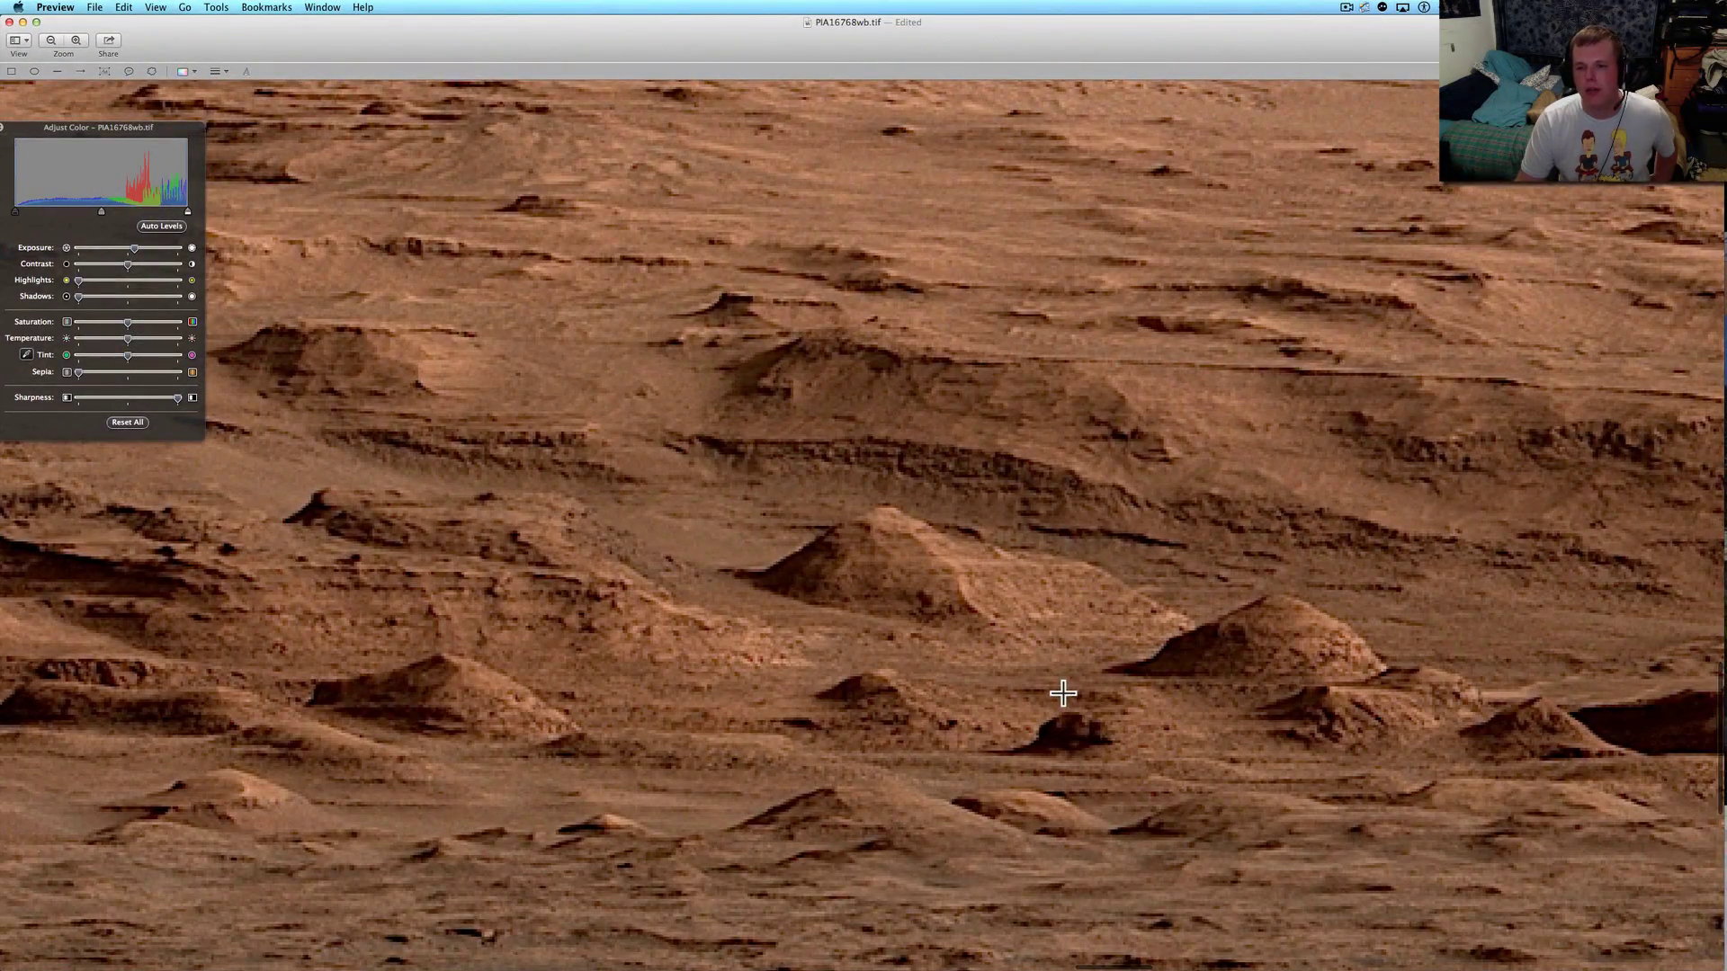
pyautogui.scroll(3, 1063, 694)
pyautogui.scroll(2, 1063, 693)
pyautogui.scroll(2, 1064, 694)
pyautogui.scroll(2, 1063, 695)
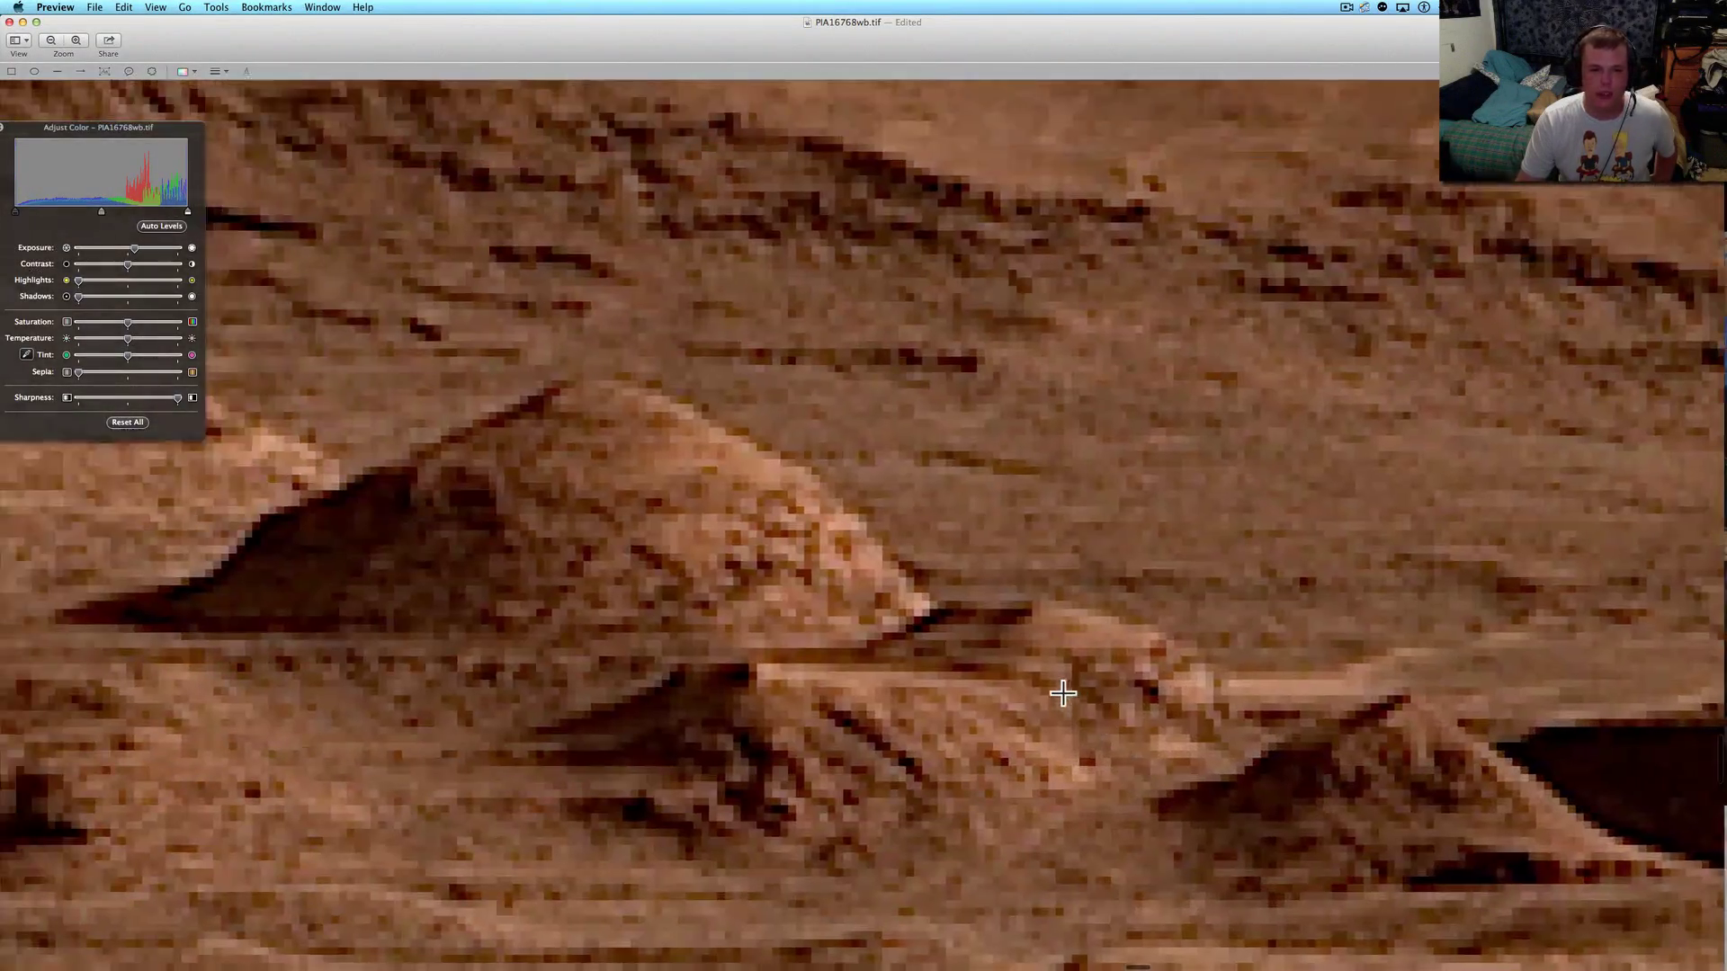
pyautogui.scroll(2, 1063, 695)
pyautogui.scroll(-1, 1064, 694)
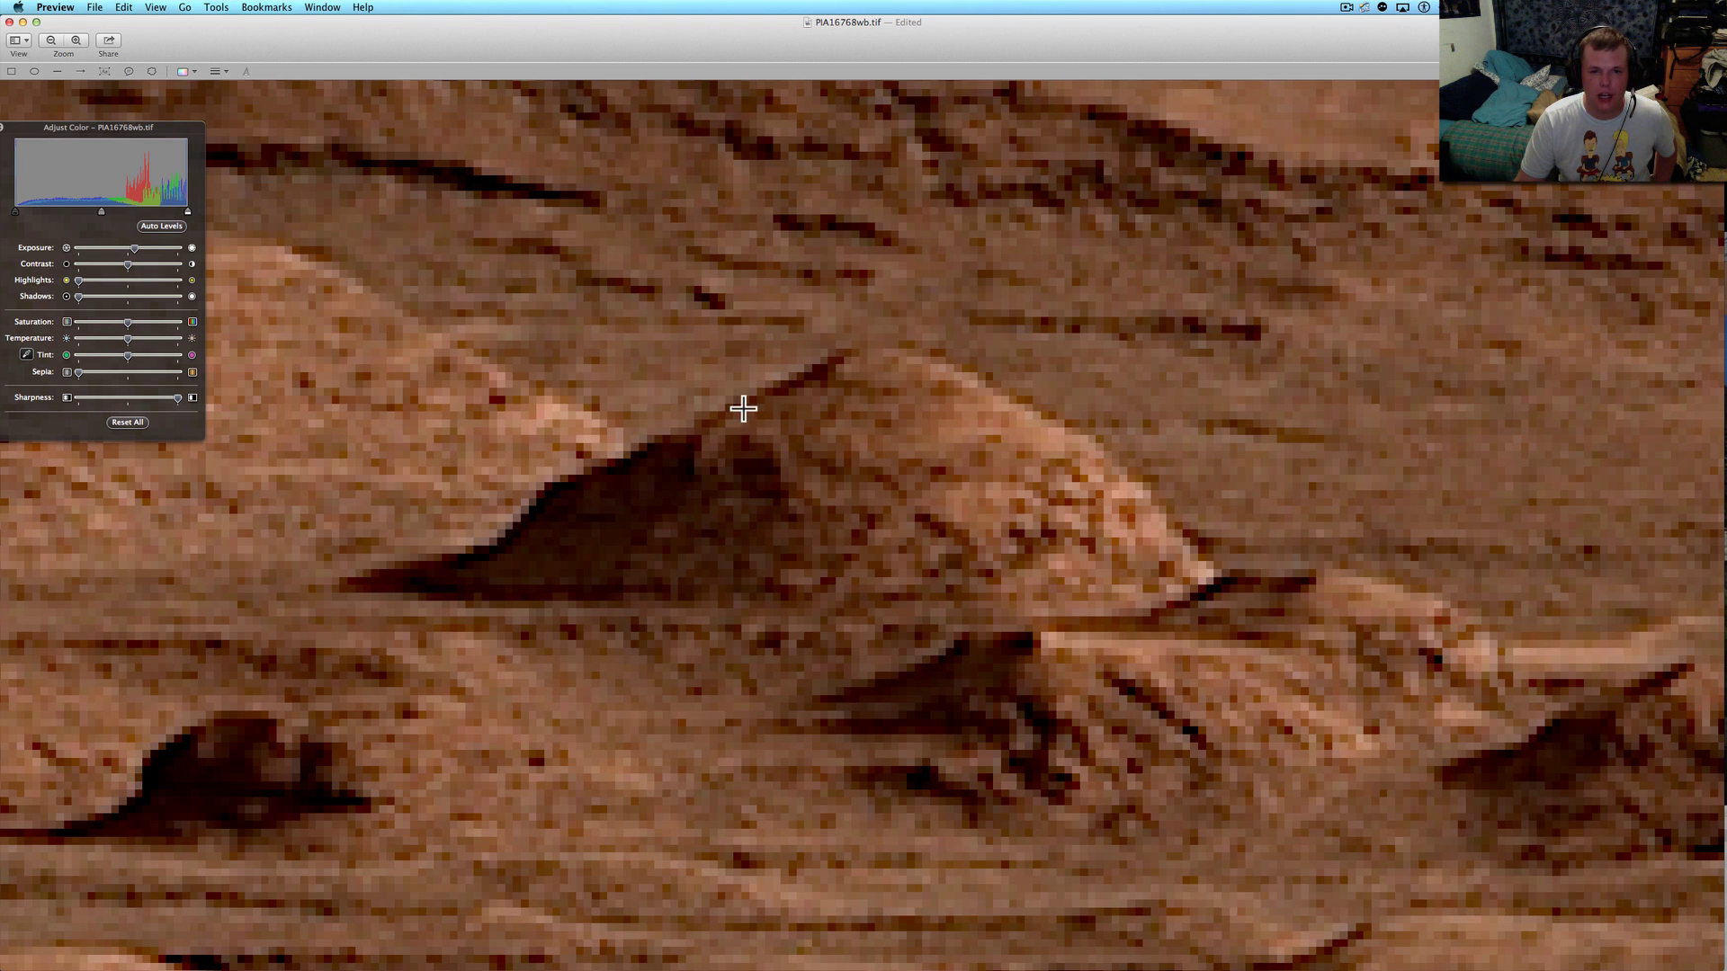
pyautogui.scroll(-3, 715, 540)
pyautogui.scroll(-2, 715, 541)
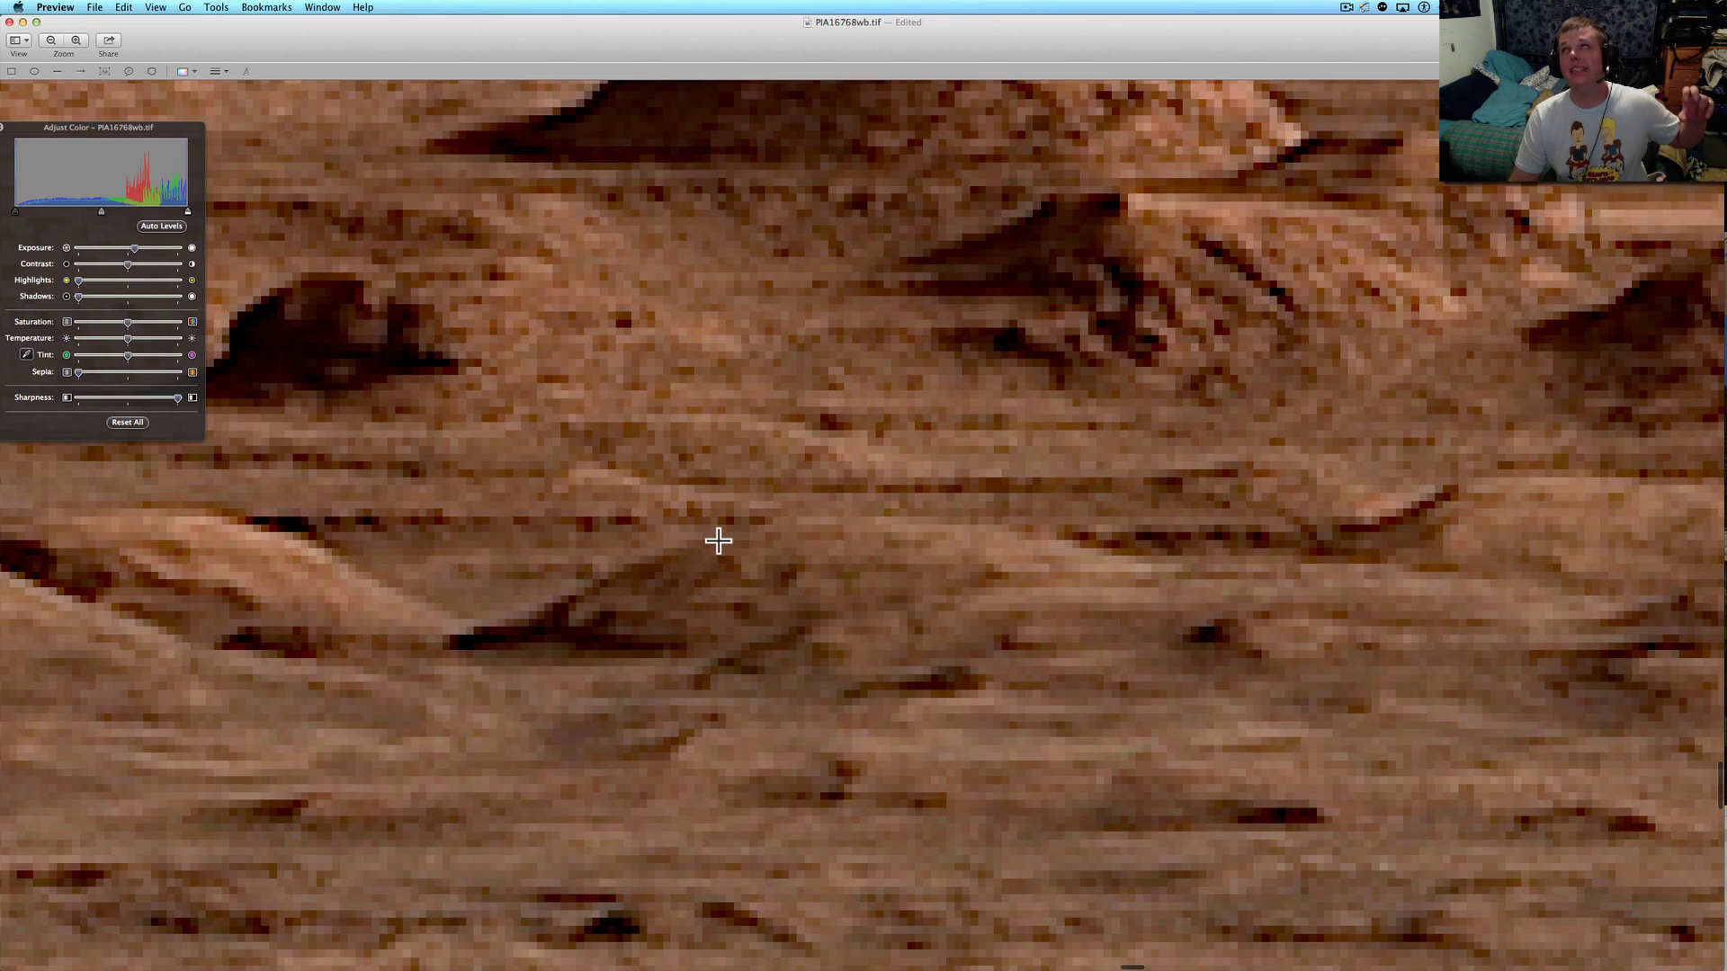
pyautogui.scroll(-5, 519, 719)
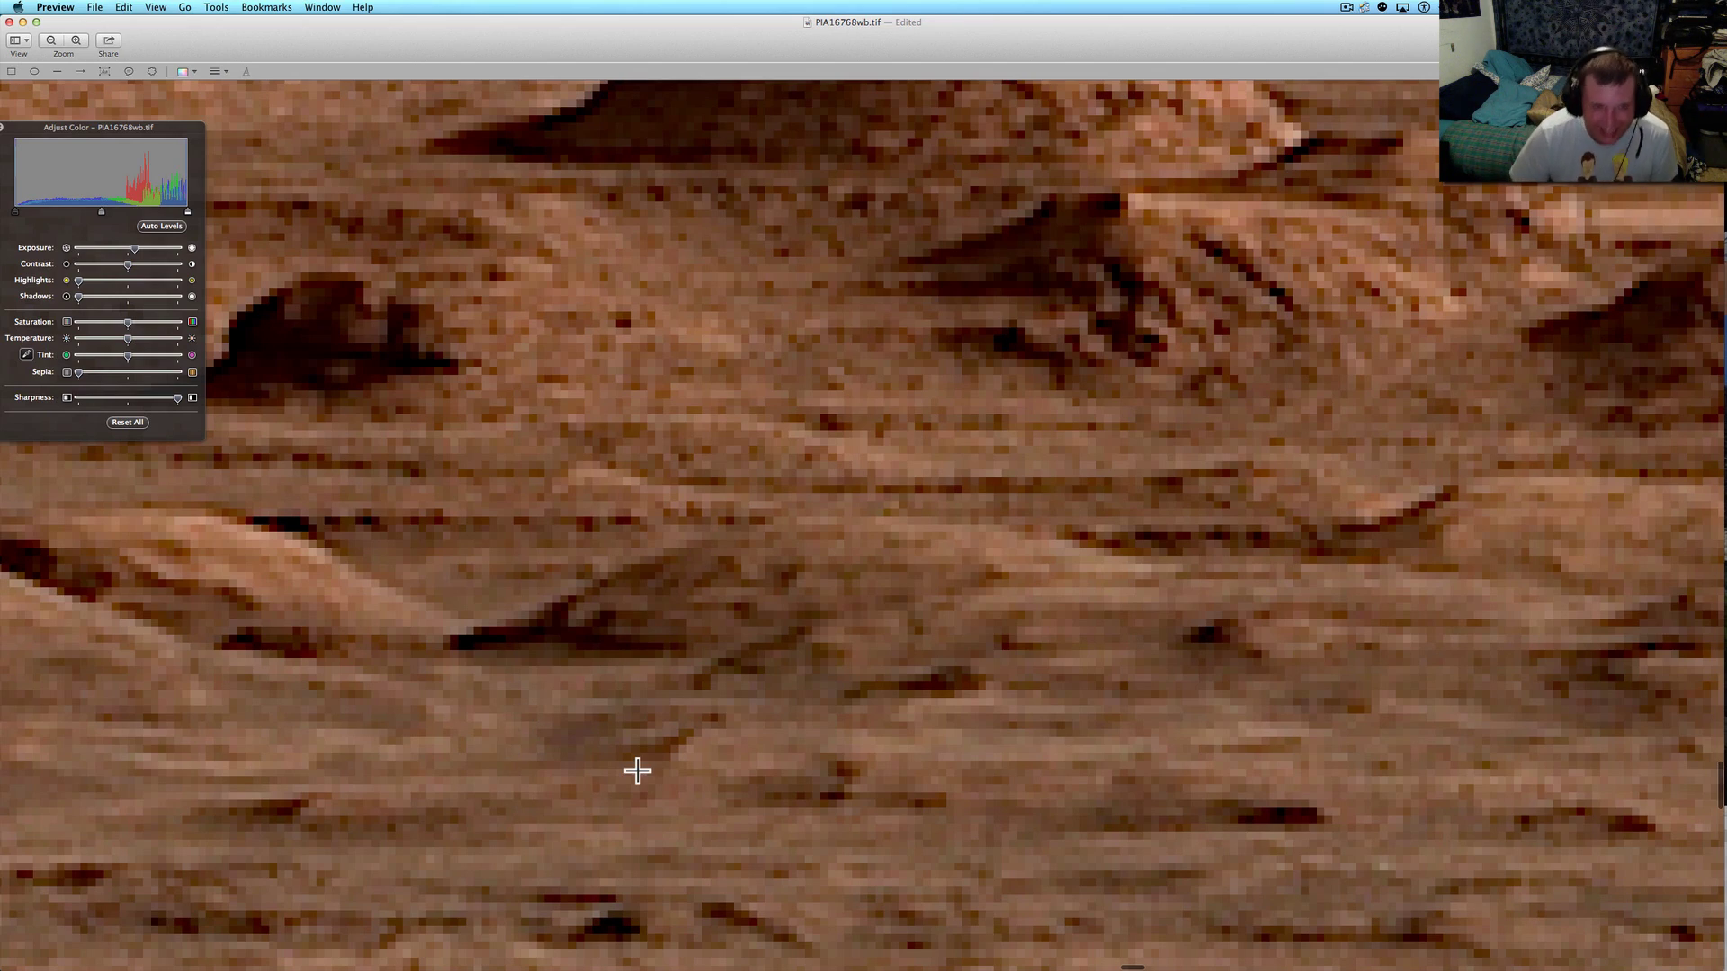
pyautogui.scroll(2, 702, 735)
pyautogui.scroll(-2, 712, 745)
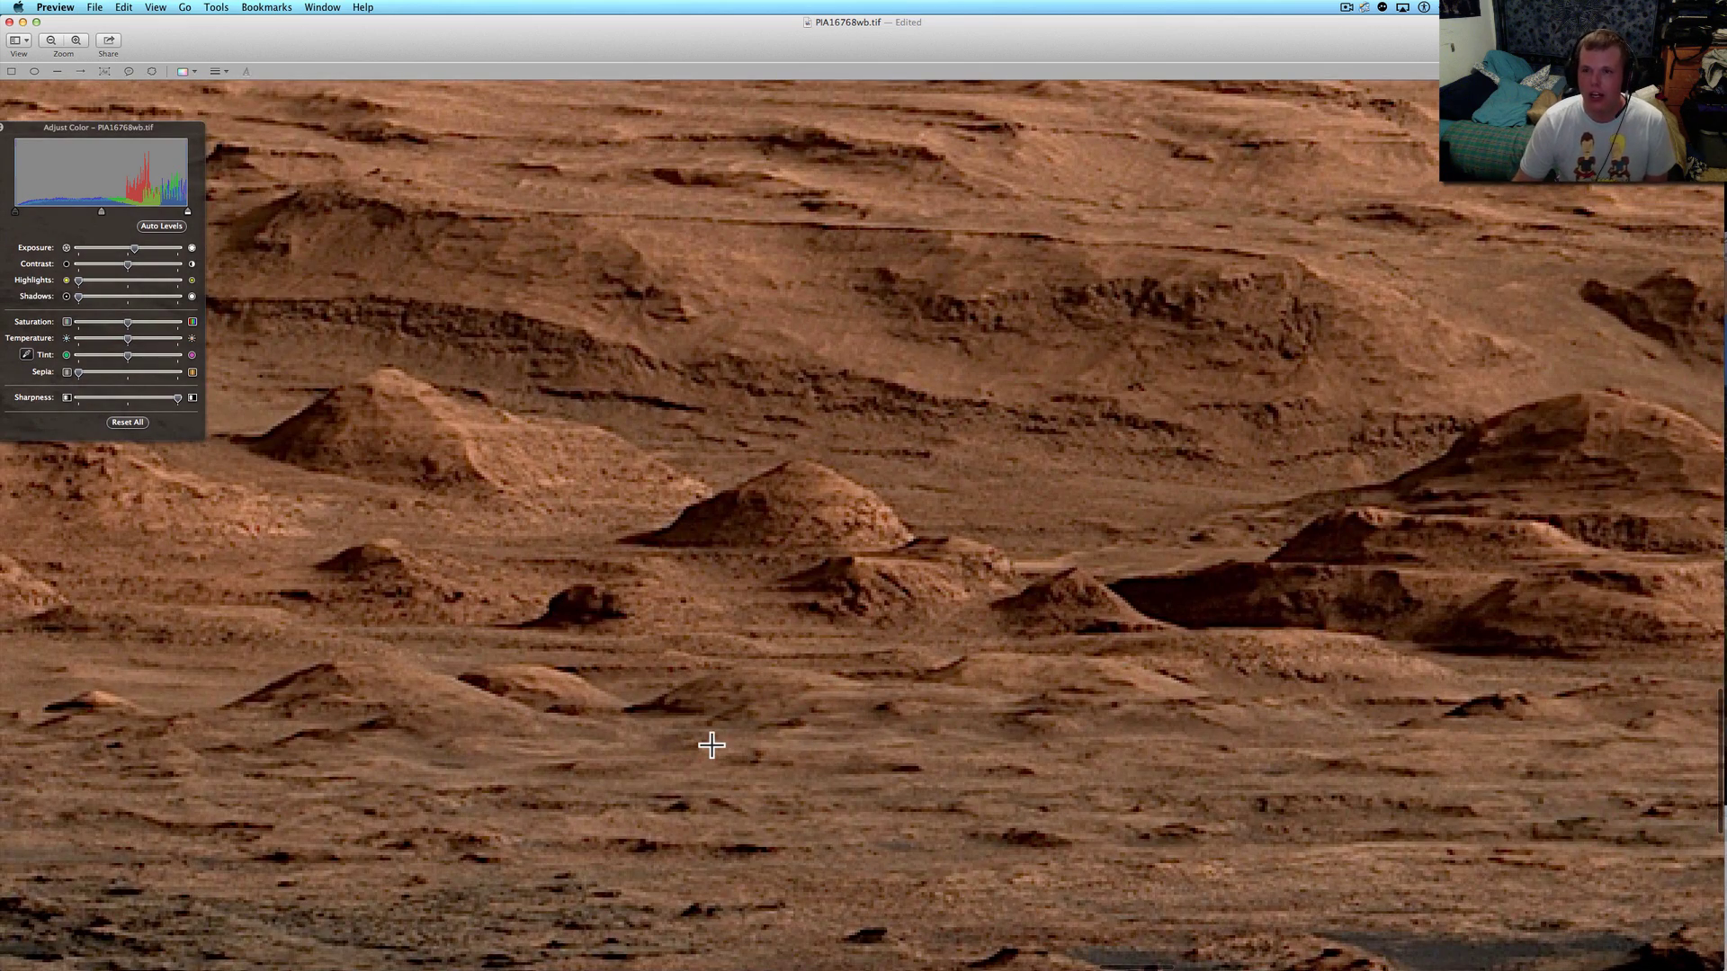
pyautogui.scroll(2, 711, 746)
# Open the ScreenFlow menu in the menu bar.
pyautogui.click(1348, 6)
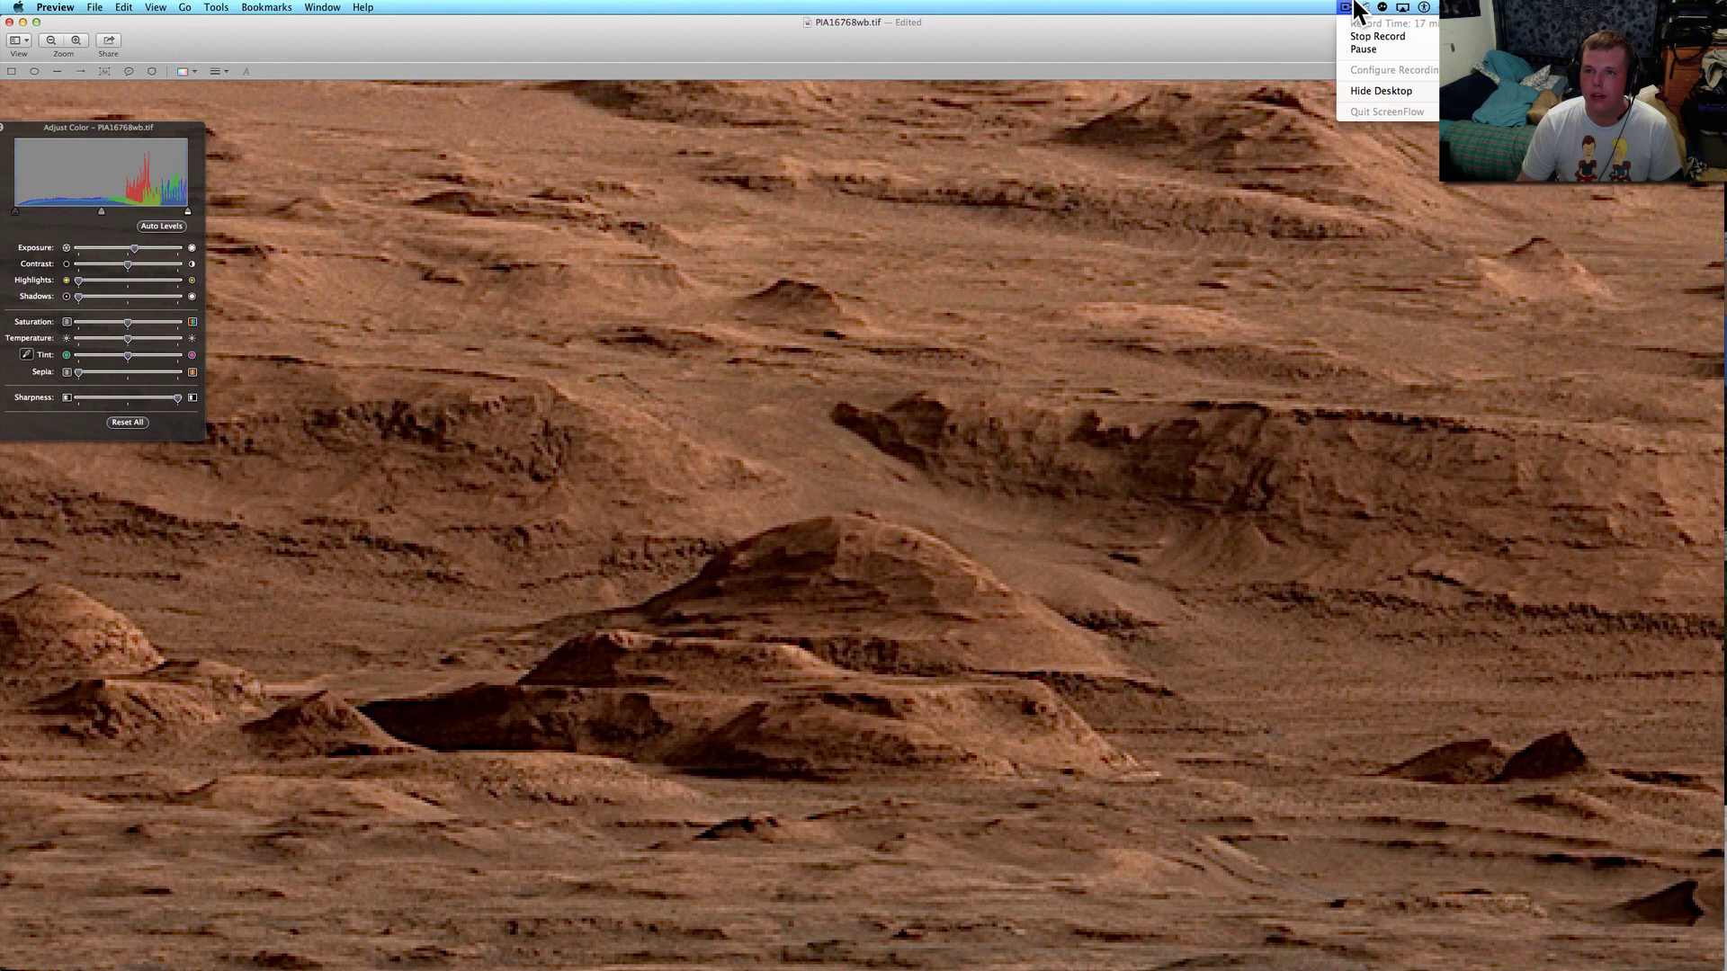